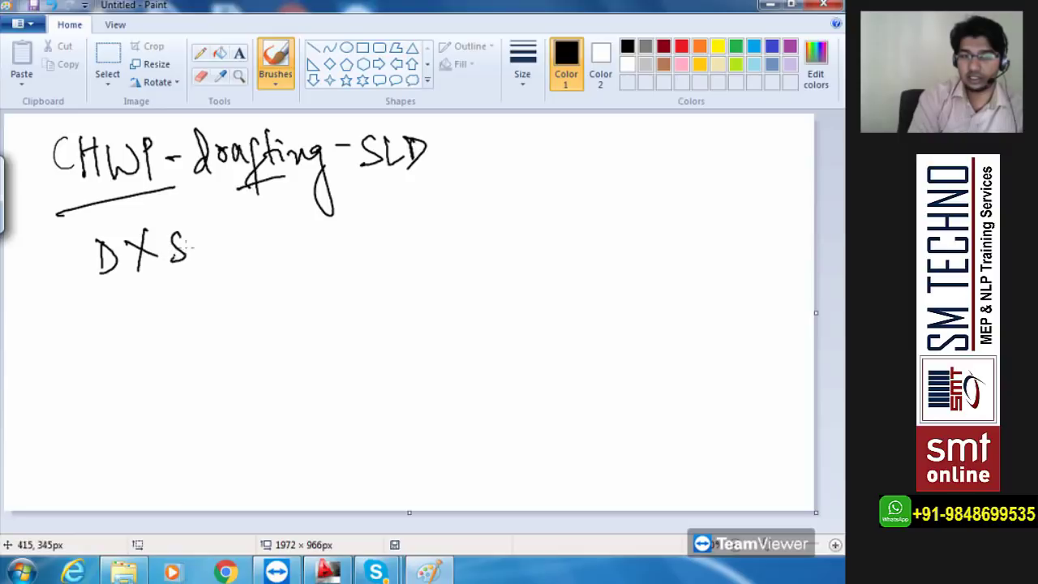
- Underline the handwritten "DX Sys" heading, then add "CHWP Sys" beneath it with a double underline under "CHWP"
left_click_drag(84, 310, 191, 276)
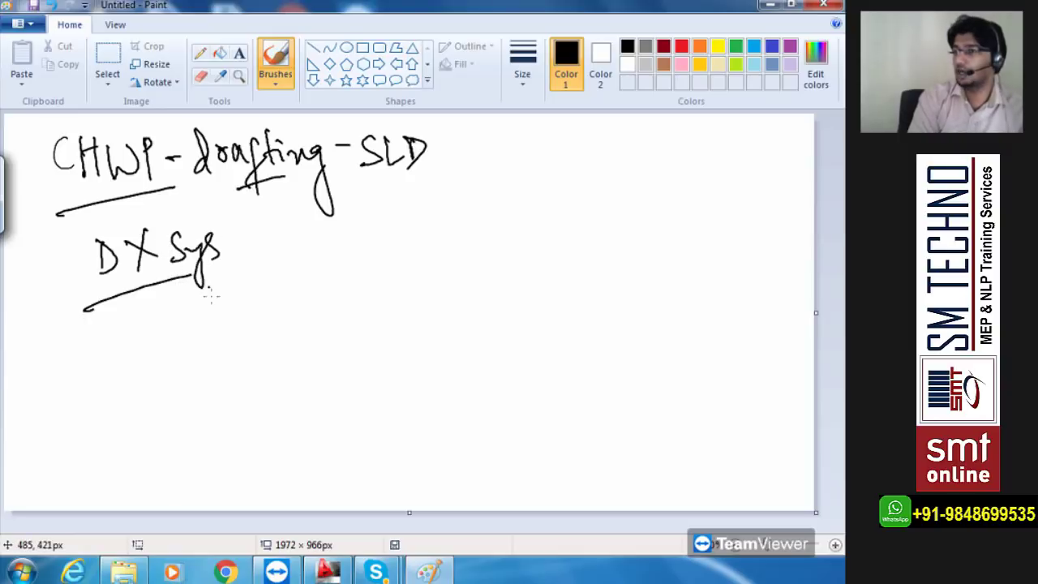
mouse_move(135, 318)
left_mouse_down()
mouse_move(236, 281)
mouse_move(260, 285)
mouse_move(279, 268)
left_mouse_up()
left_click_drag(152, 355, 233, 324)
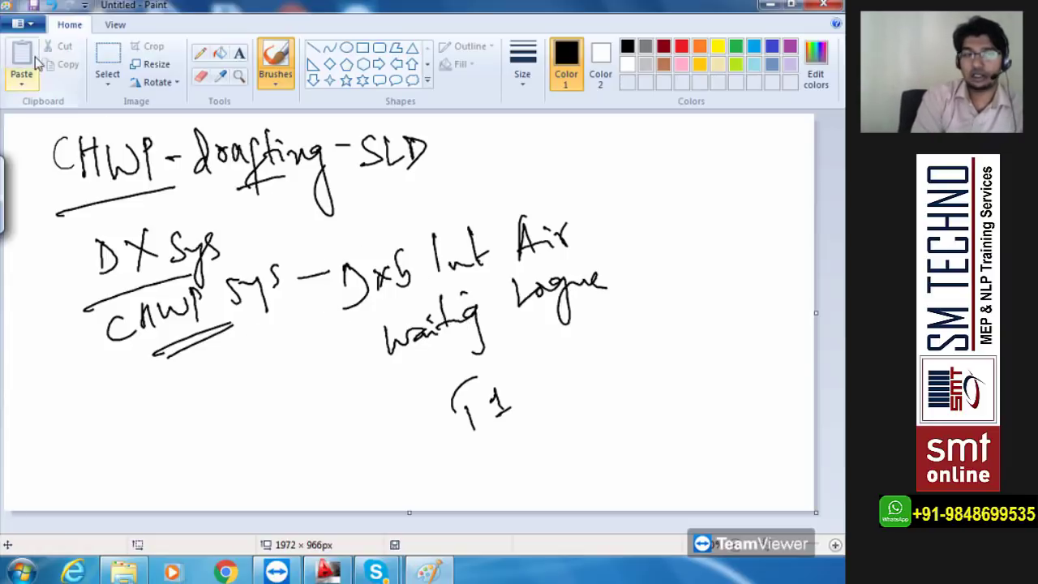
- Start a blank picture without saving the handwritten notes
left_click(33, 25)
left_click(57, 56)
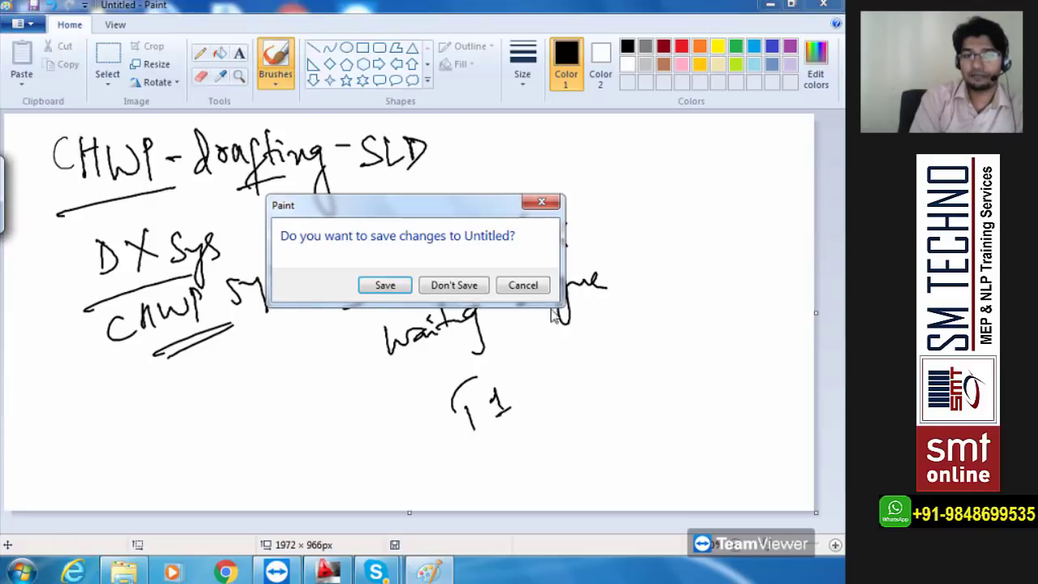
left_click(468, 288)
- Handwrite "1TR = 2.4 gpm" across the upper part of the canvas and double-underline the 2.4
left_click_drag(111, 153, 112, 208)
left_click_drag(145, 152, 147, 197)
mouse_move(131, 159)
left_mouse_down()
mouse_move(162, 149)
mouse_move(168, 194)
left_mouse_up()
left_click_drag(165, 151, 192, 196)
mouse_move(213, 167)
left_mouse_down()
mouse_move(231, 165)
mouse_move(233, 182)
left_mouse_up()
mouse_move(401, 160)
left_mouse_down()
mouse_move(410, 211)
mouse_move(449, 172)
mouse_move(490, 156)
mouse_move(495, 180)
left_mouse_up()
mouse_move(266, 171)
left_mouse_down()
mouse_move(286, 186)
mouse_move(322, 173)
mouse_move(334, 195)
left_mouse_up()
left_click_drag(261, 246, 361, 219)
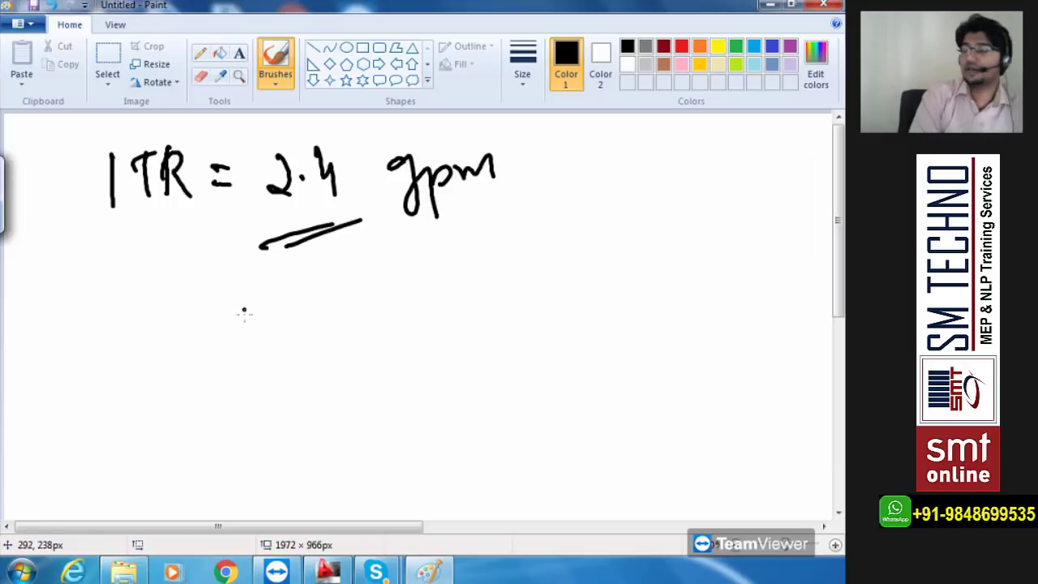
- Sketch a "CHWP" label below the equation, linked by supply and return arrows to a box labelled "AHU"
mouse_move(163, 300)
left_mouse_down()
mouse_move(210, 314)
mouse_move(228, 298)
mouse_move(337, 295)
left_mouse_up()
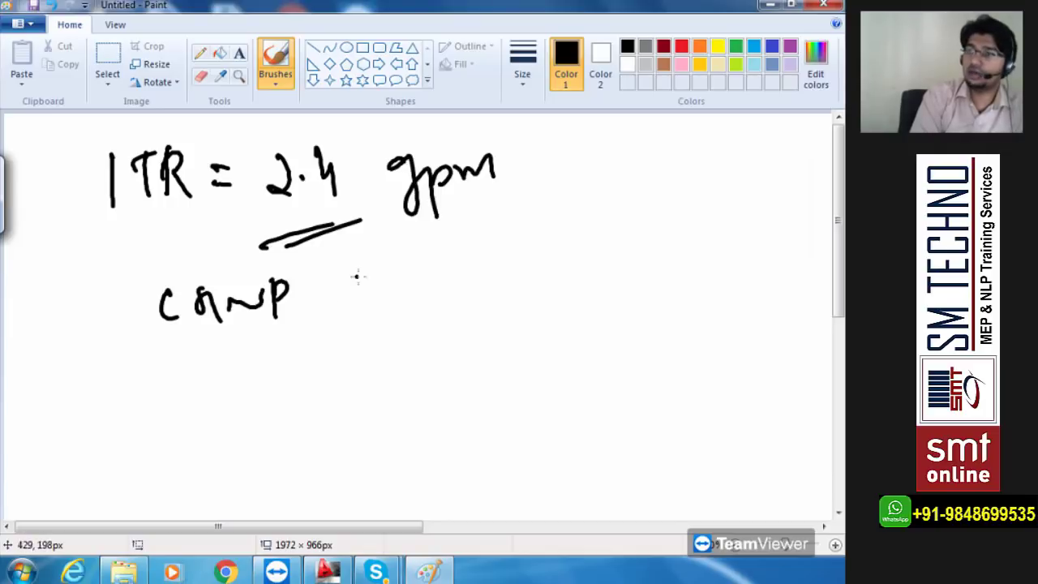
mouse_move(329, 286)
left_mouse_down()
mouse_move(417, 274)
mouse_move(420, 292)
mouse_move(467, 248)
mouse_move(492, 328)
left_mouse_up()
left_click(407, 312)
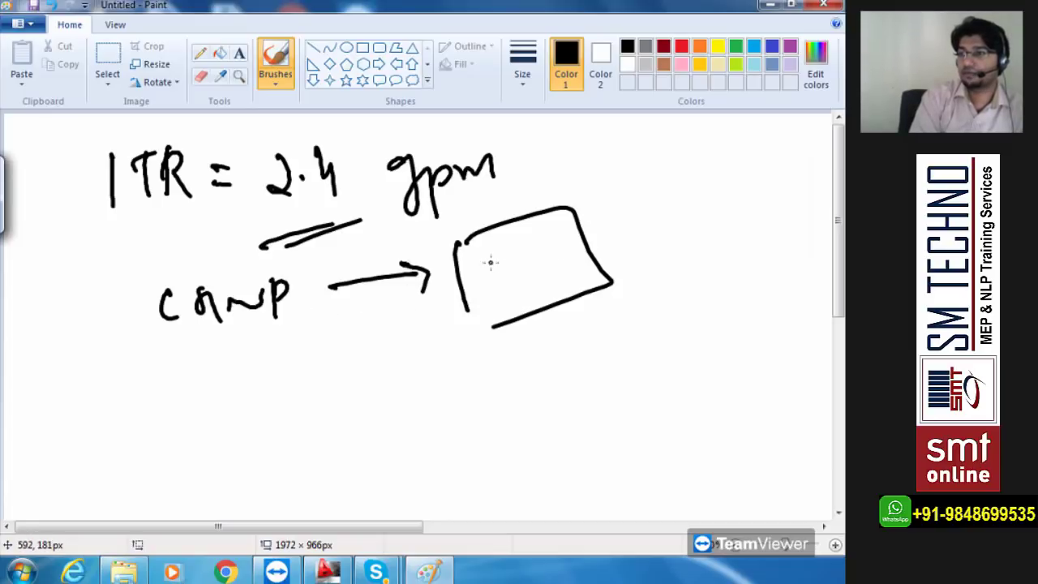
mouse_move(485, 251)
left_mouse_down()
mouse_move(480, 268)
mouse_move(544, 246)
left_mouse_up()
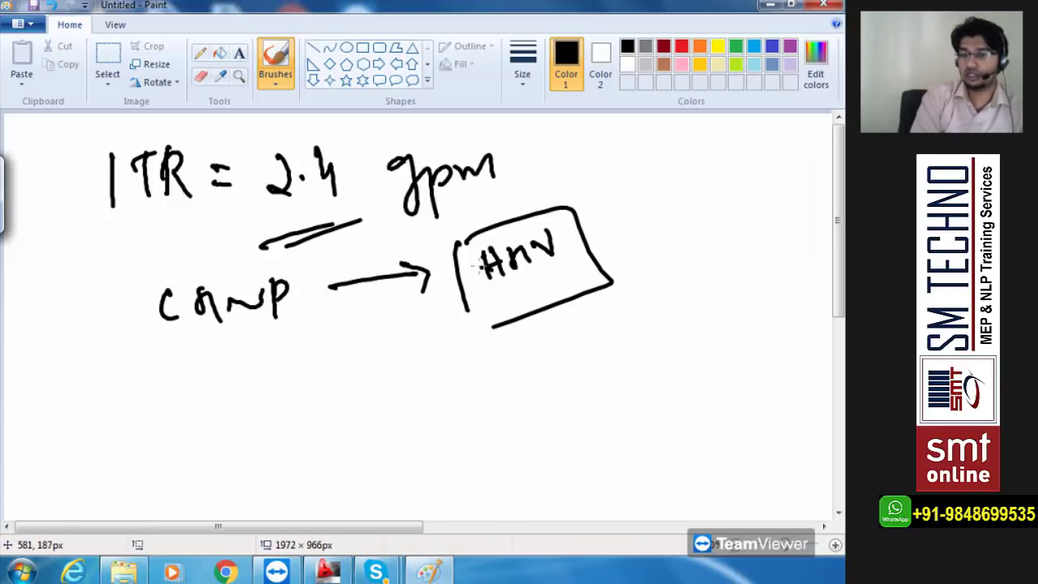
mouse_move(438, 306)
left_mouse_down()
mouse_move(337, 334)
mouse_move(362, 344)
left_mouse_up()
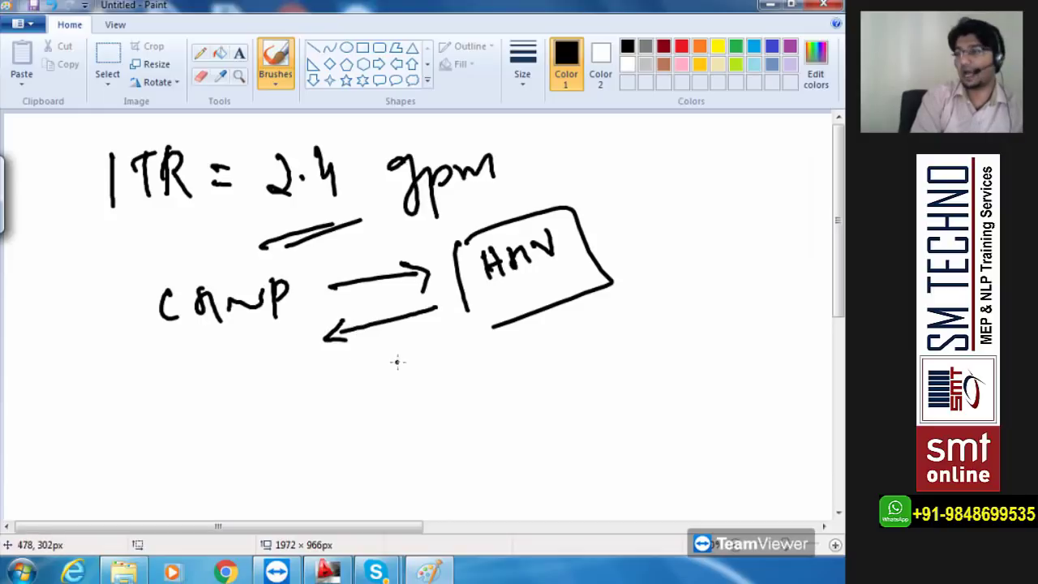
- Discard the CHWP and AHU sketch unsaved and start a blank picture
left_click(23, 24)
left_click(78, 51)
left_click(456, 287)
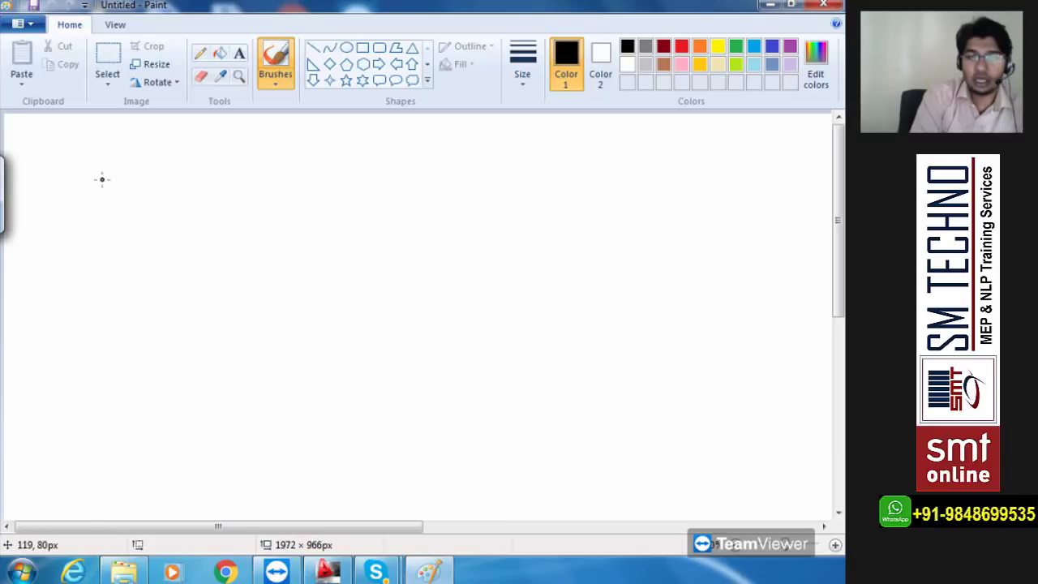
- Handwrite the TR-to-gpm conversion again near the upper edge of the blank canvas and underline it twice
left_click_drag(104, 146, 107, 184)
left_click_drag(146, 146, 147, 185)
mouse_move(127, 155)
left_mouse_down()
mouse_move(152, 146)
mouse_move(160, 176)
left_mouse_up()
mouse_move(161, 148)
left_mouse_down()
mouse_move(193, 169)
mouse_move(211, 159)
left_mouse_up()
left_click_drag(193, 172, 258, 186)
left_click(262, 166)
left_click_drag(271, 151, 290, 187)
mouse_move(321, 169)
left_mouse_down()
mouse_move(331, 183)
mouse_move(353, 168)
mouse_move(352, 210)
left_mouse_up()
left_click_drag(352, 174, 403, 162)
left_click_drag(247, 212, 289, 202)
left_click_drag(255, 223, 308, 207)
- Switch to the HVAC drafting notes PDF in Adobe Reader, cancelling the reading-order setup and closing the product improvement offer
left_click(768, 7)
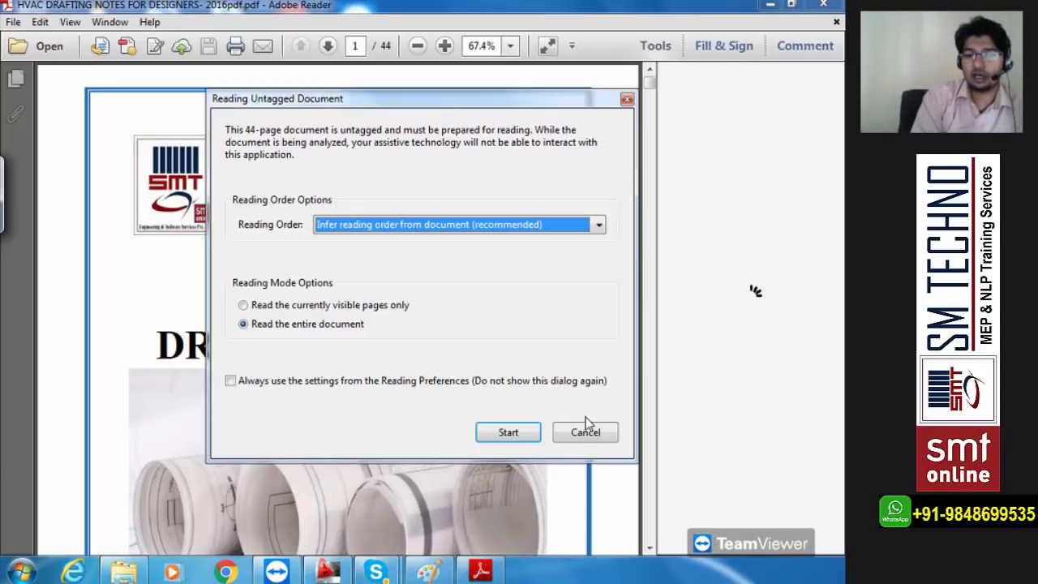
left_click(583, 430)
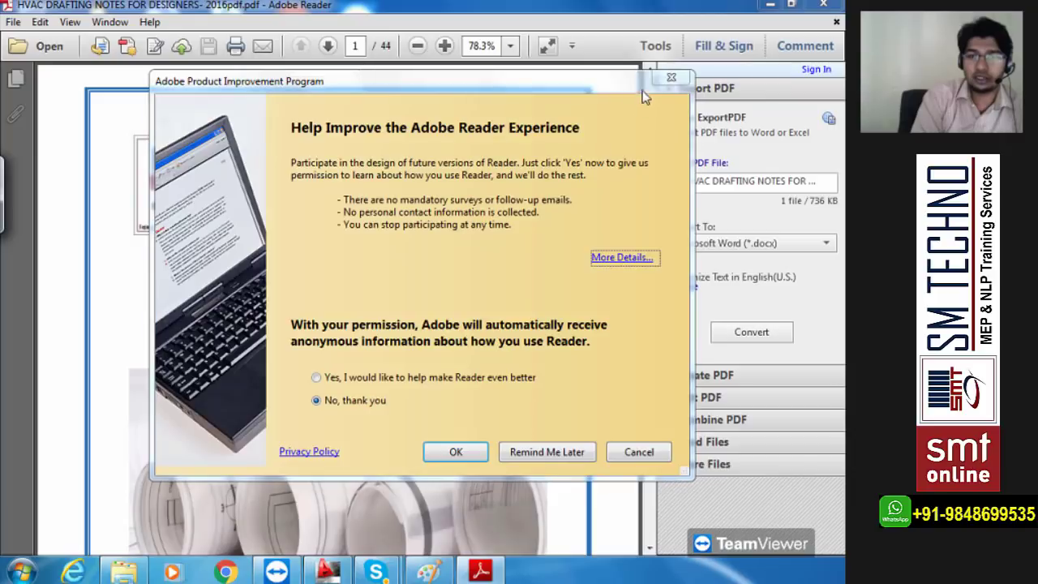
left_click(671, 77)
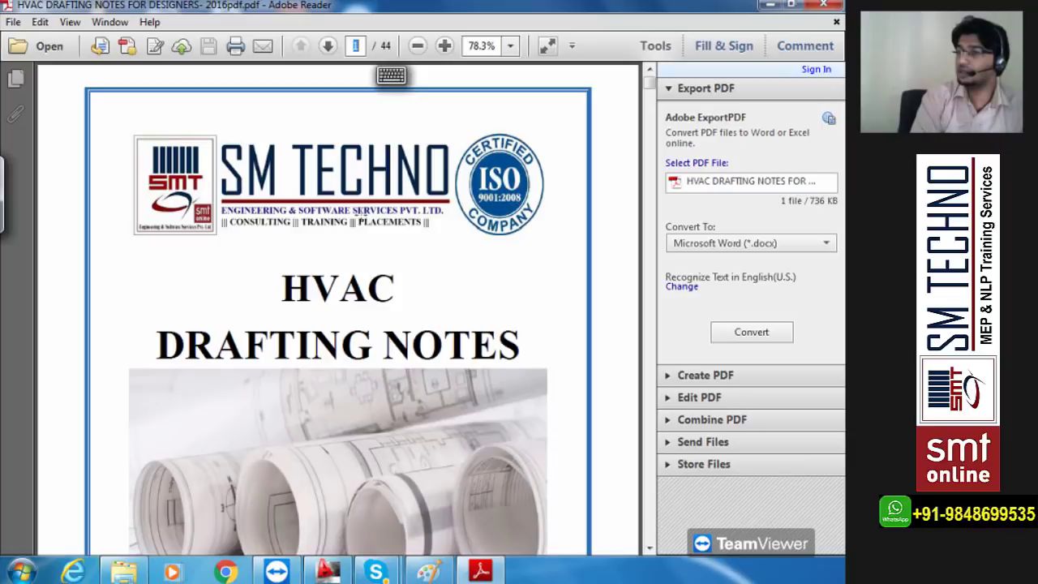
- Go to page 31 of the drafting notes and look back through the preceding CHWP pages
type("31")
key("Return")
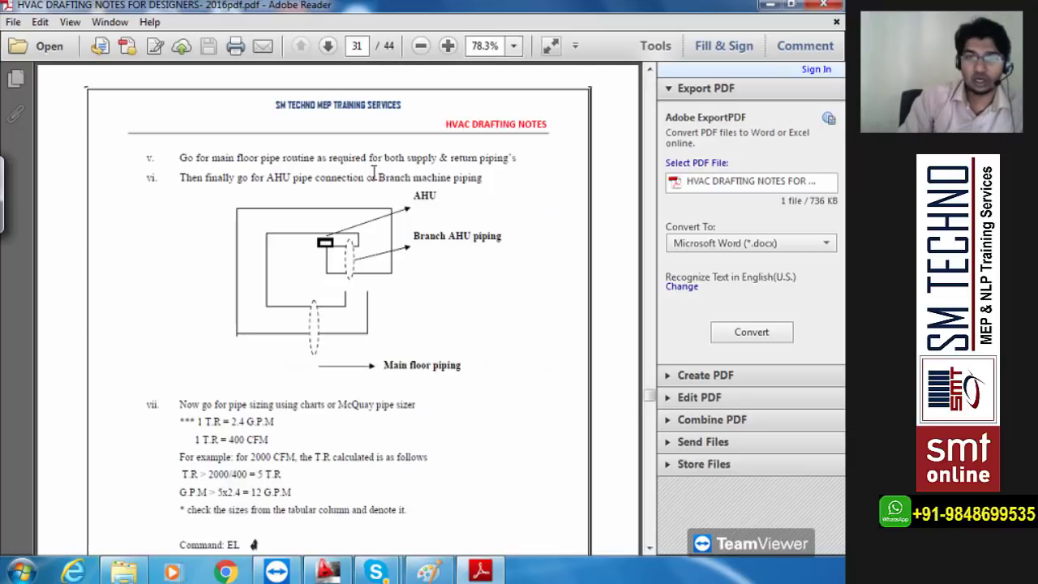
scroll(345, 309, "up", 10)
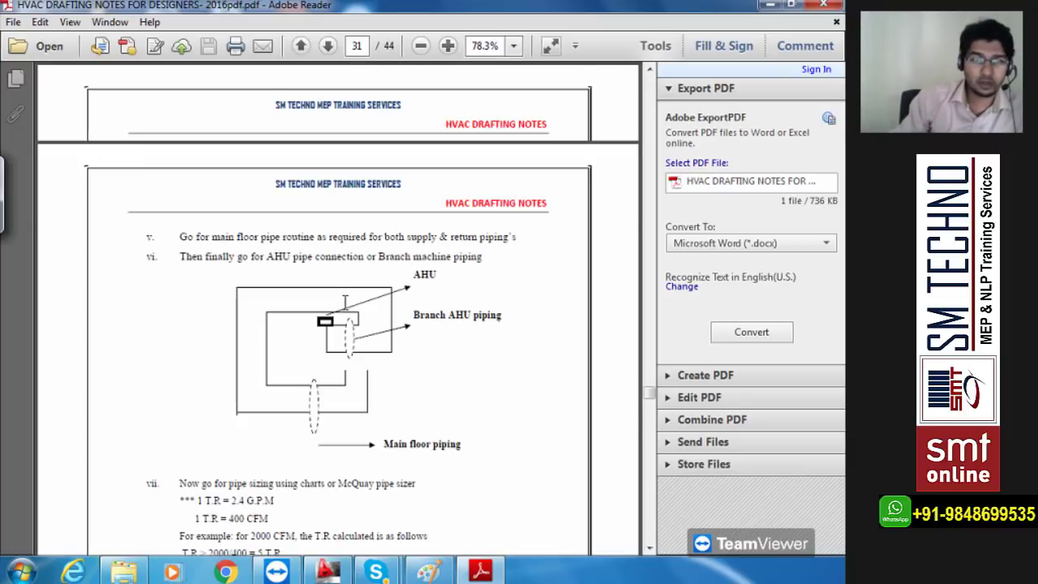
scroll(346, 304, "up", 14)
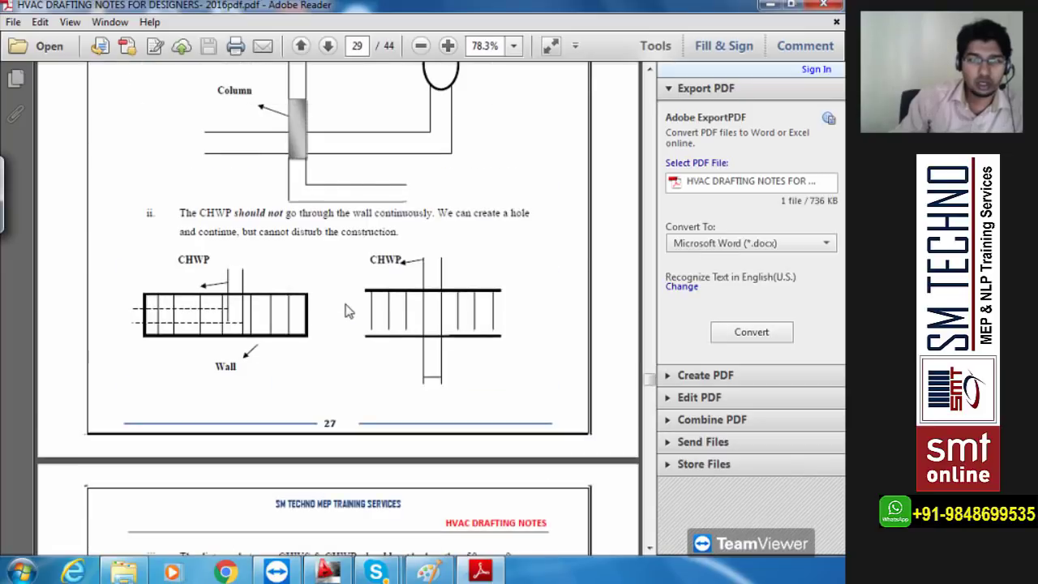
- Go to page 32 and examine the table of pipe sizes and flow ranges for close system piping
type("32")
key("Return")
scroll(345, 303, "up", 3)
scroll(345, 304, "down", 5)
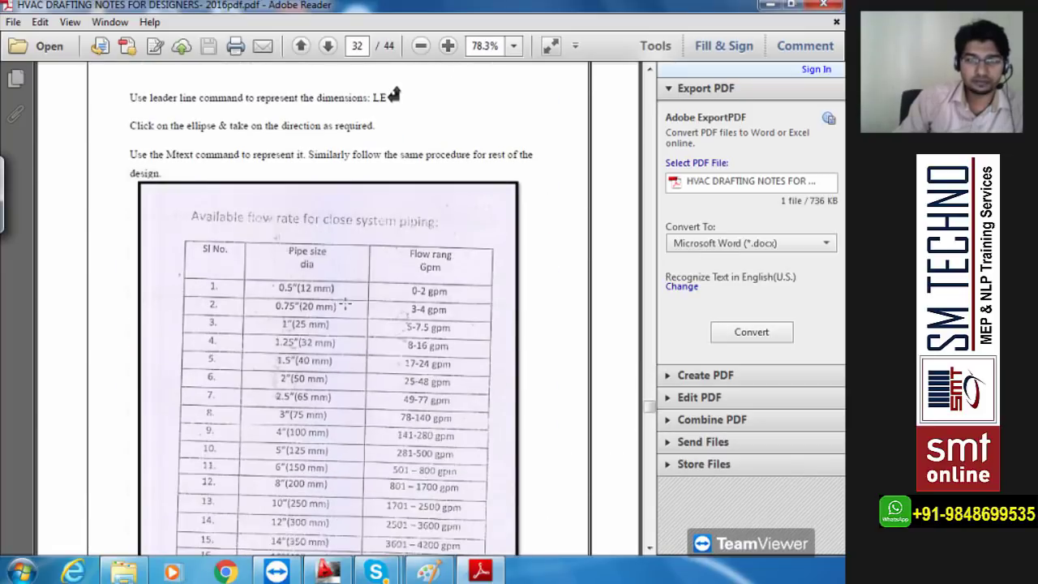
scroll(345, 304, "down", 2)
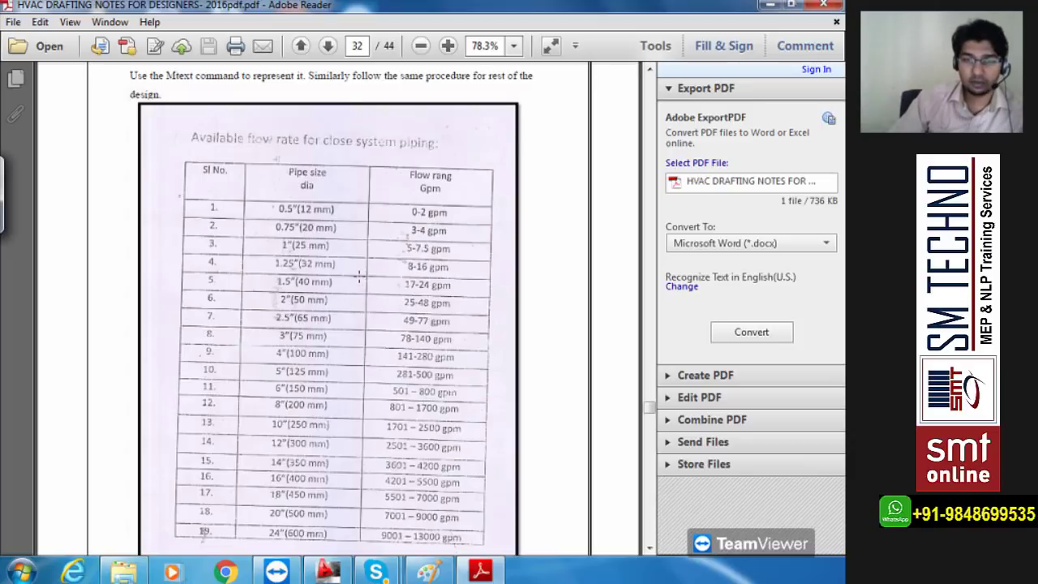
scroll(359, 277, "up", 5)
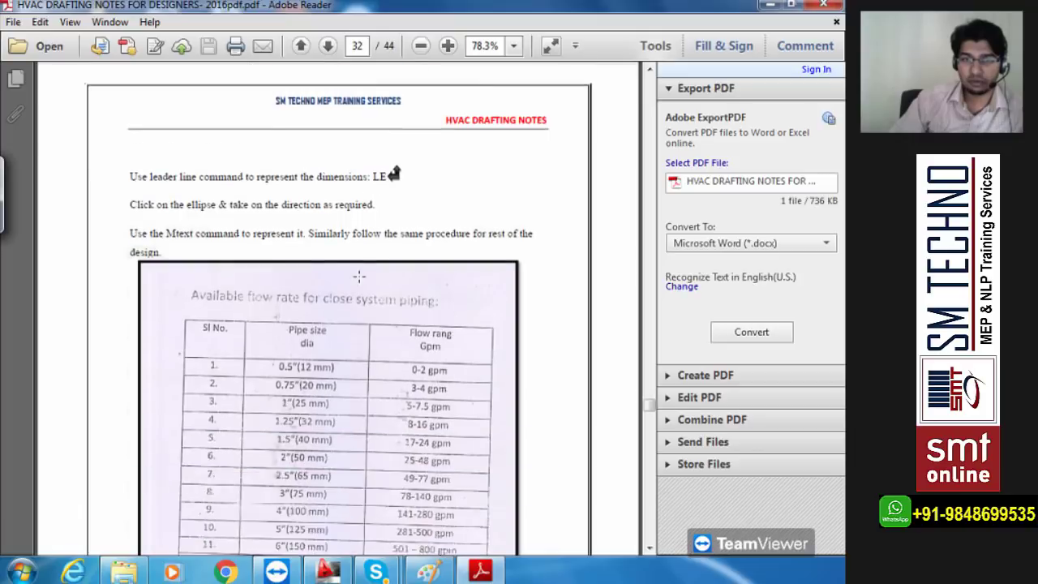
scroll(359, 277, "down", 5)
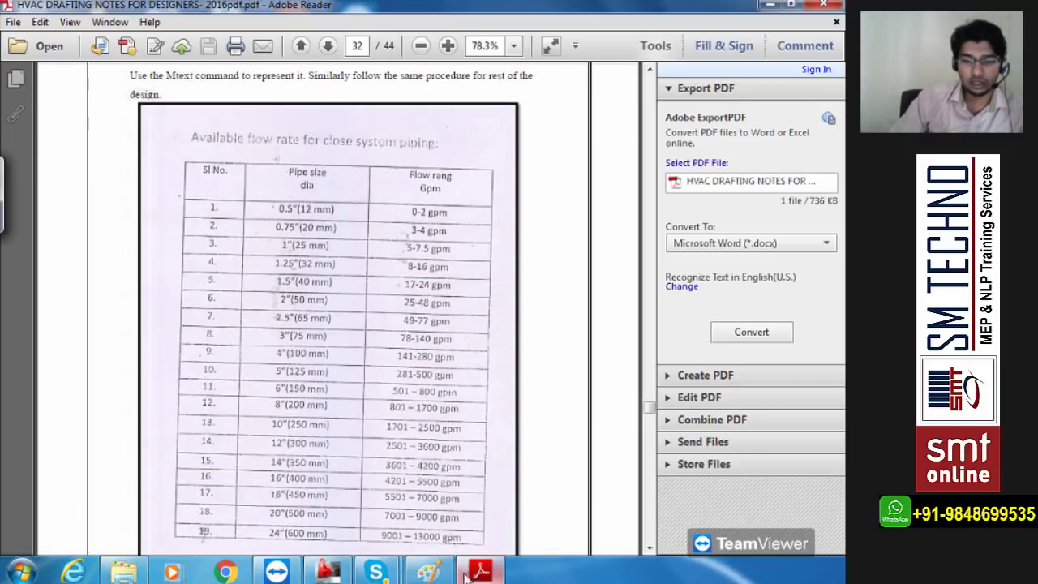
- Switch back to Paint and start a blank picture without saving the conversion note
left_click(428, 572)
left_click(23, 24)
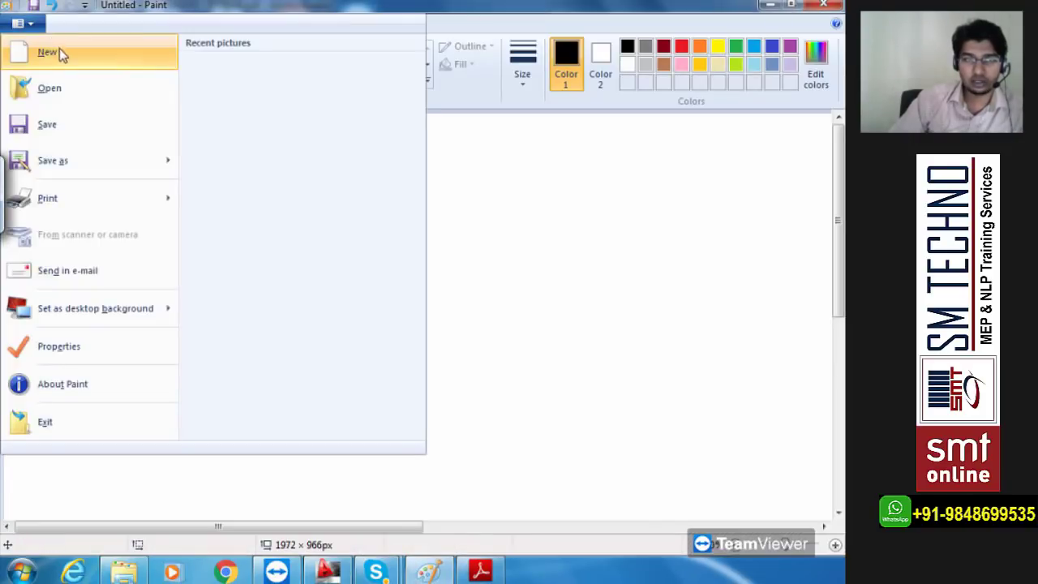
left_click(60, 53)
left_click(456, 287)
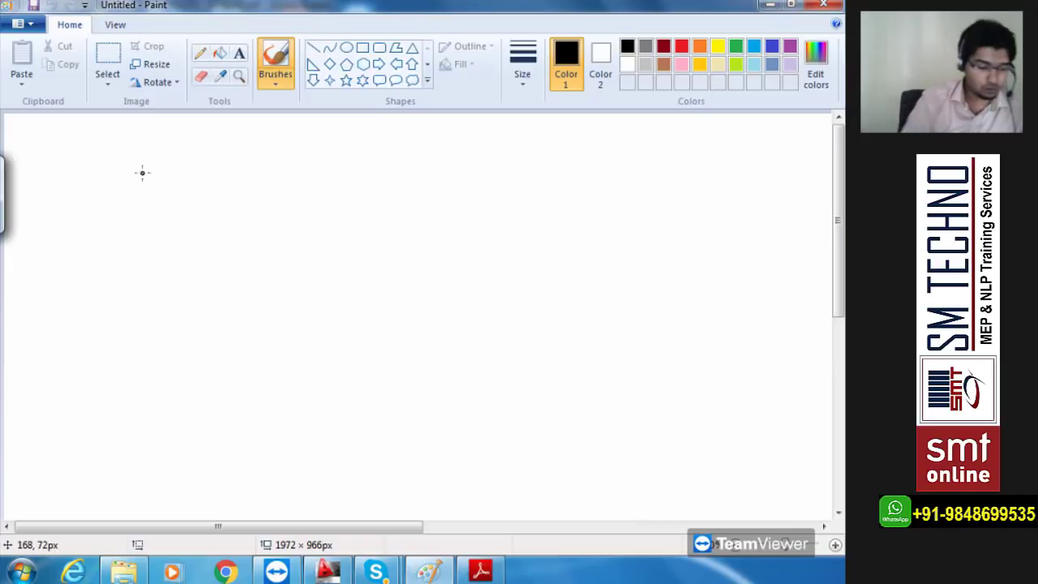
- With a thinner black brush, draw a box in the canvas's upper-left area and write "AHU 5TR" inside it
left_click(522, 61)
left_click(518, 141)
left_click_drag(78, 157, 90, 245)
left_click_drag(82, 152, 188, 232)
left_click_drag(92, 240, 209, 217)
left_click_drag(98, 188, 111, 175)
mouse_move(116, 185)
left_mouse_down()
mouse_move(129, 160)
mouse_move(146, 159)
left_mouse_up()
mouse_move(128, 203)
left_mouse_down()
mouse_move(113, 217)
mouse_move(135, 197)
left_mouse_up()
mouse_move(143, 196)
left_mouse_down()
mouse_move(143, 217)
mouse_move(153, 192)
left_mouse_up()
mouse_move(150, 193)
left_mouse_down()
mouse_move(152, 211)
mouse_move(169, 213)
left_mouse_up()
- Handwrite "= 12 gpm" beneath the AHU box
mouse_move(43, 285)
left_mouse_down()
mouse_move(62, 282)
mouse_move(63, 292)
left_mouse_up()
left_click(80, 298)
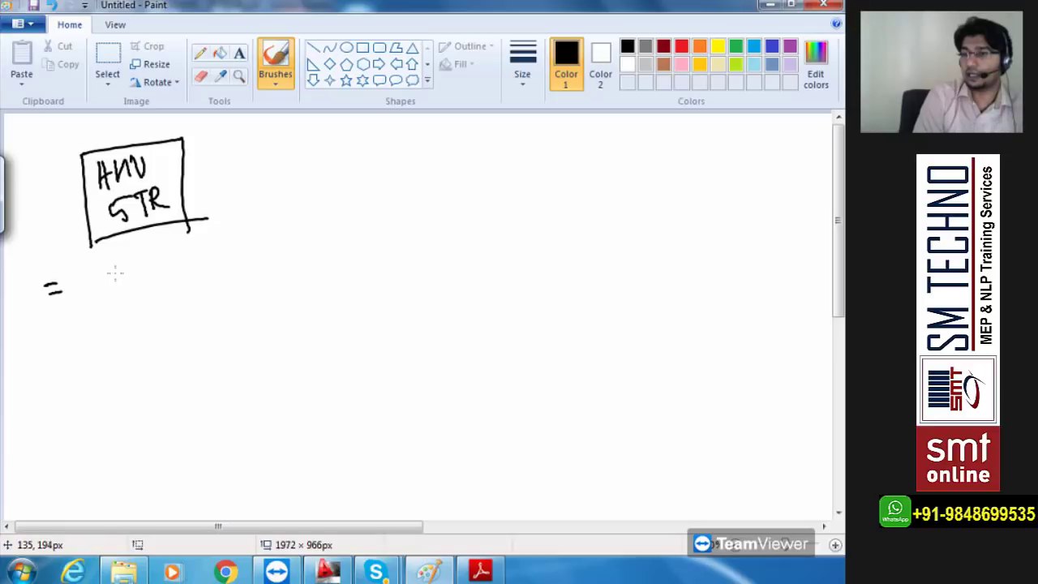
mouse_move(154, 270)
left_mouse_down()
mouse_move(139, 256)
mouse_move(207, 257)
left_mouse_up()
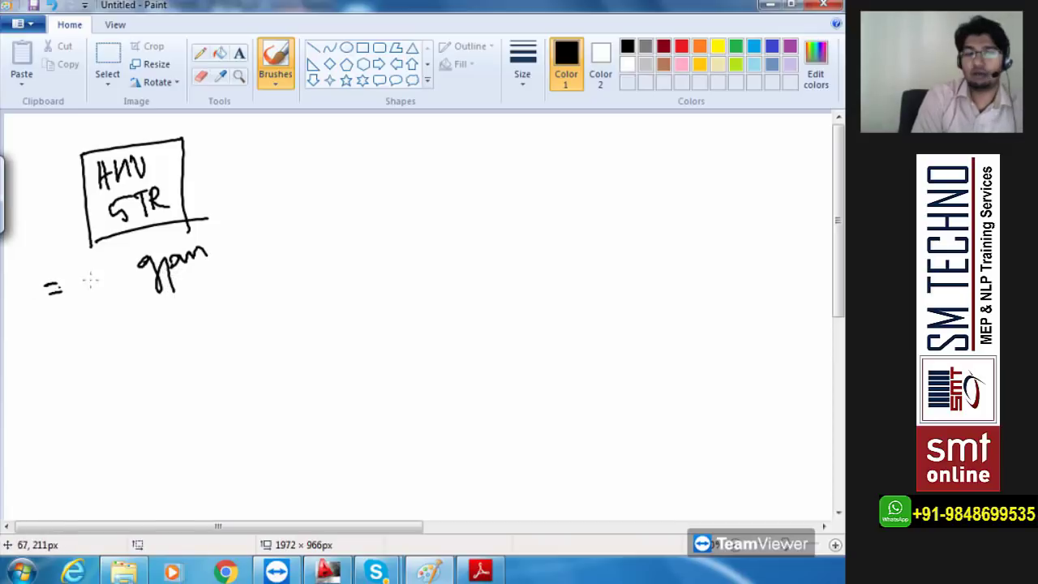
mouse_move(85, 265)
left_mouse_down()
mouse_move(87, 290)
mouse_move(122, 286)
left_mouse_up()
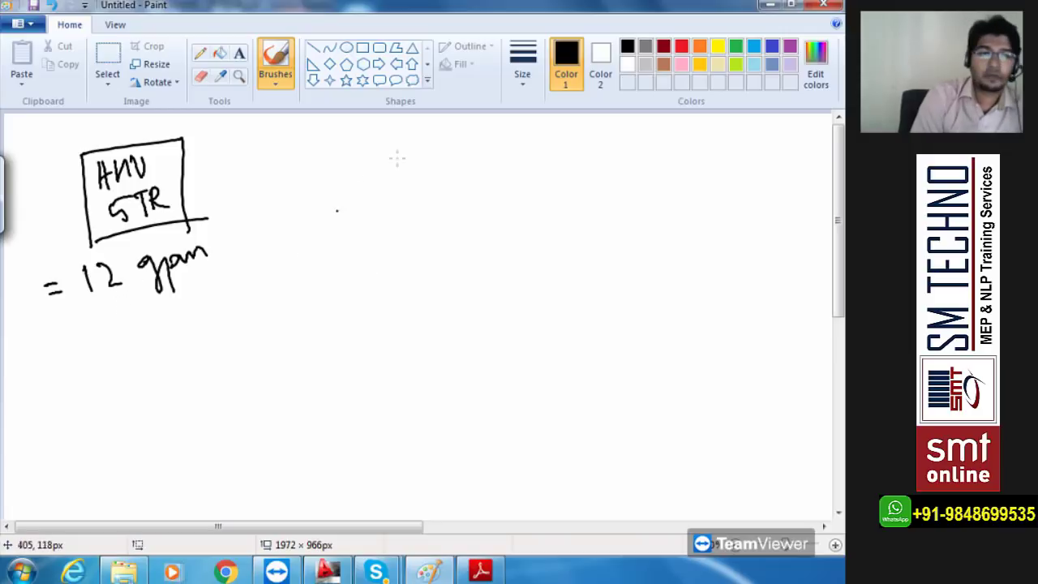
- Draw a green pipe connection low on the AHU box's right side and a red one above it
left_click(736, 46)
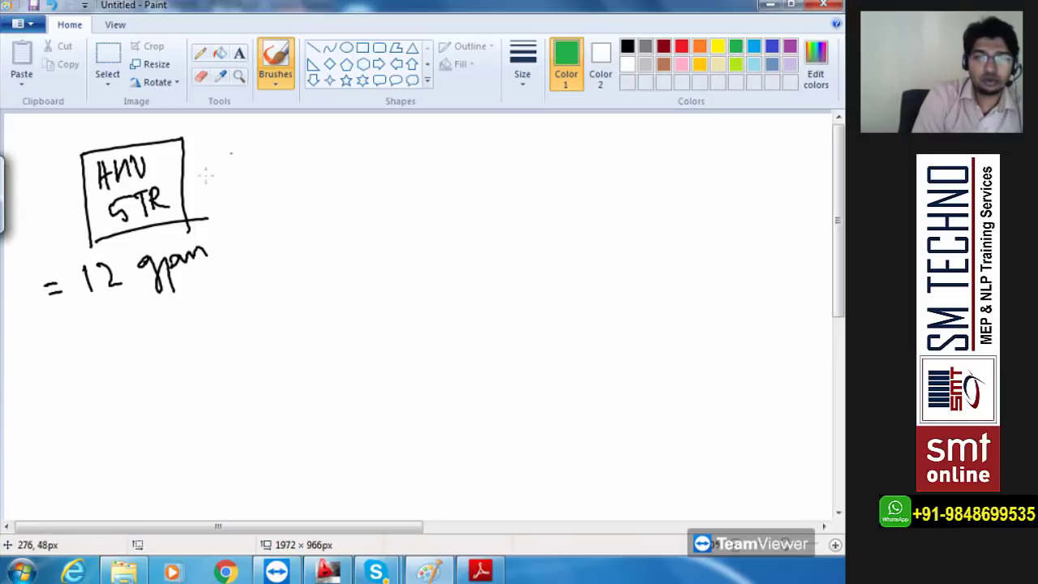
left_click_drag(184, 212, 201, 212)
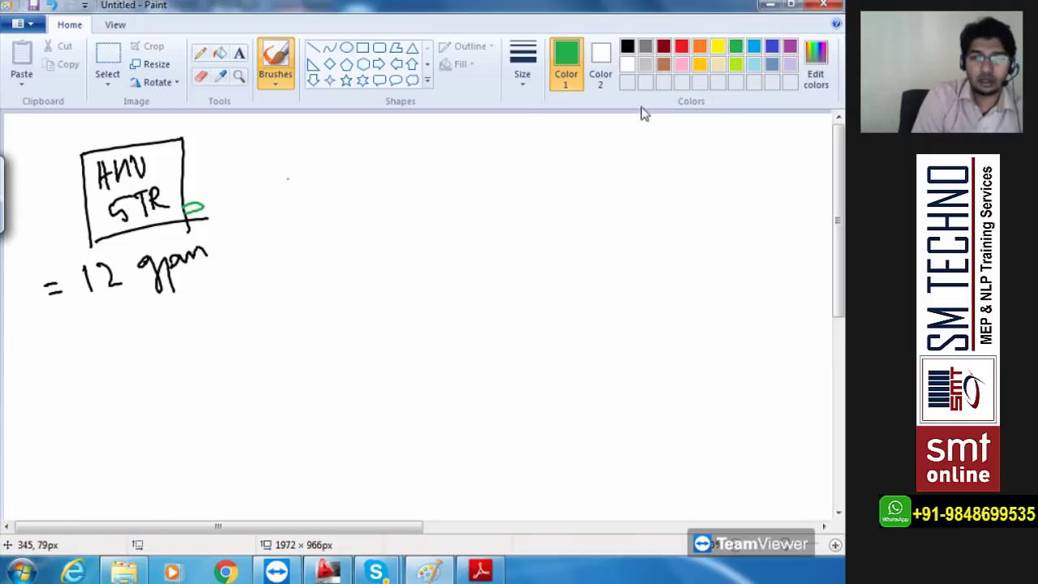
left_click(681, 47)
left_click_drag(178, 151, 180, 165)
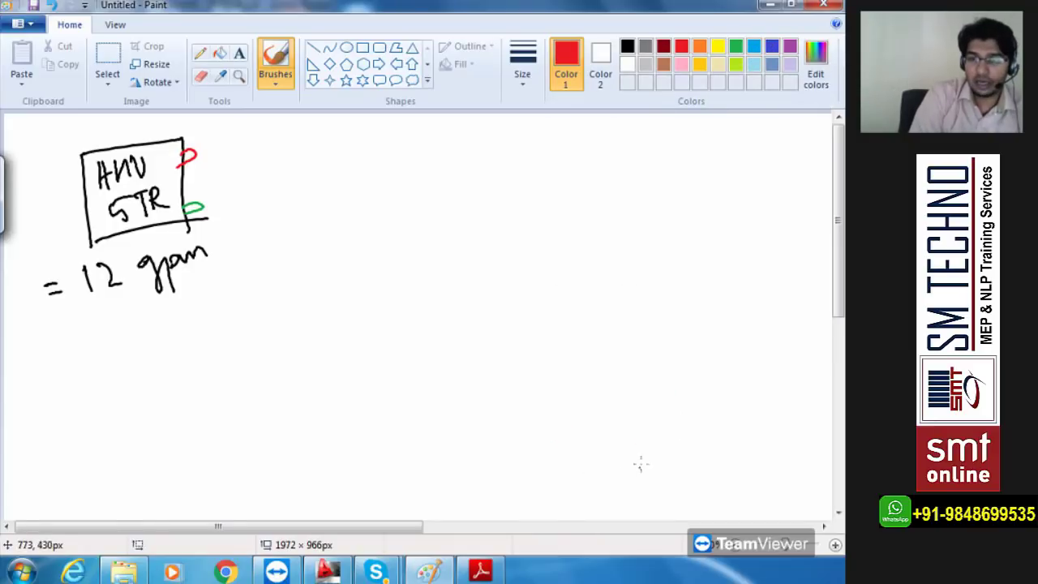
- Draw an open-bottomed blue box in the canvas's lower-right area and label it "W.C.C" above its upper edge
left_click(772, 46)
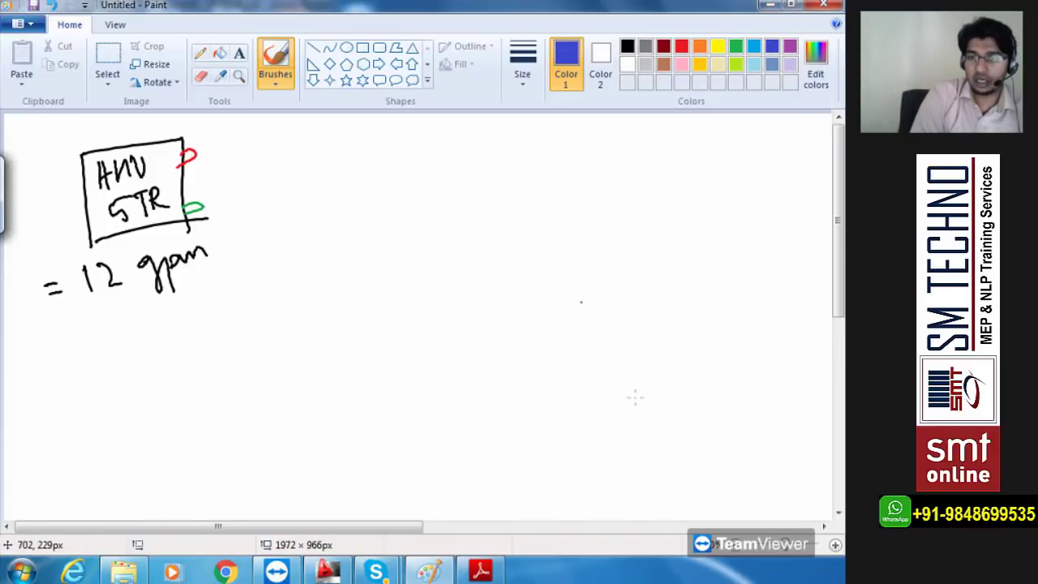
left_click_drag(629, 424, 639, 501)
mouse_move(631, 423)
left_mouse_down()
mouse_move(805, 395)
mouse_move(806, 503)
left_mouse_up()
mouse_move(679, 390)
left_mouse_down()
mouse_move(691, 399)
mouse_move(708, 386)
left_mouse_up()
left_click(724, 393)
left_click_drag(741, 379, 739, 396)
left_click(751, 389)
left_click_drag(772, 362, 769, 393)
- Handwrite "600TR" and "= 1440 gpm" inside the W.C.C box
mouse_move(696, 428)
left_mouse_down()
mouse_move(691, 437)
mouse_move(727, 427)
mouse_move(742, 438)
left_mouse_up()
left_click(738, 415)
mouse_move(735, 419)
left_mouse_down()
mouse_move(752, 415)
mouse_move(750, 430)
left_mouse_up()
left_click_drag(752, 408, 767, 430)
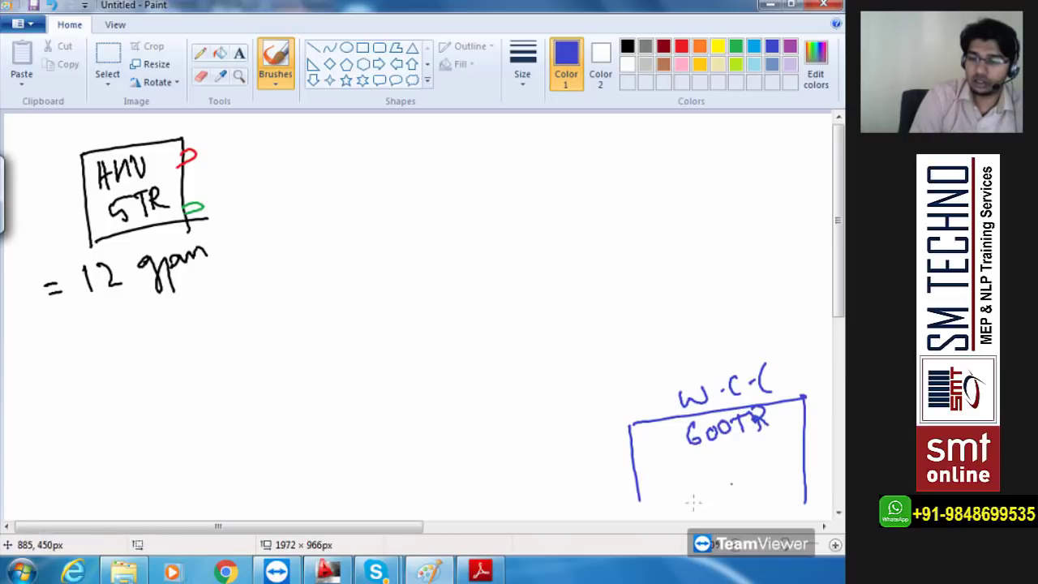
left_click_drag(665, 485, 675, 482)
left_click_drag(663, 490, 710, 475)
mouse_move(707, 466)
left_mouse_down()
mouse_move(707, 486)
mouse_move(729, 471)
left_mouse_up()
mouse_move(727, 459)
left_mouse_down()
mouse_move(726, 482)
mouse_move(741, 456)
mouse_move(749, 503)
mouse_move(801, 469)
left_mouse_up()
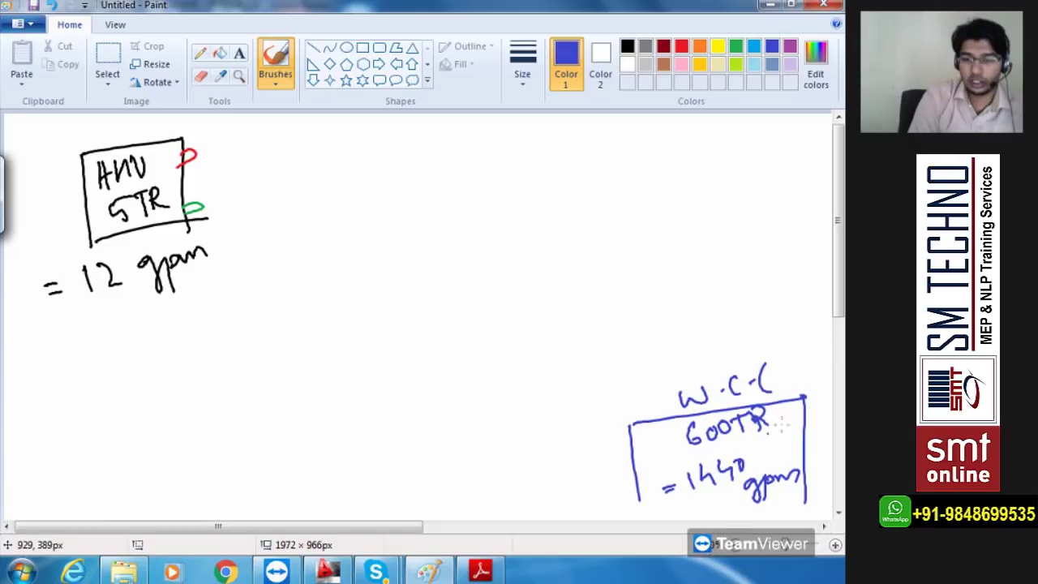
- Draw a green pipe connection low on the W.C.C box's left side and a red one above it
scroll(771, 114, "down", 1)
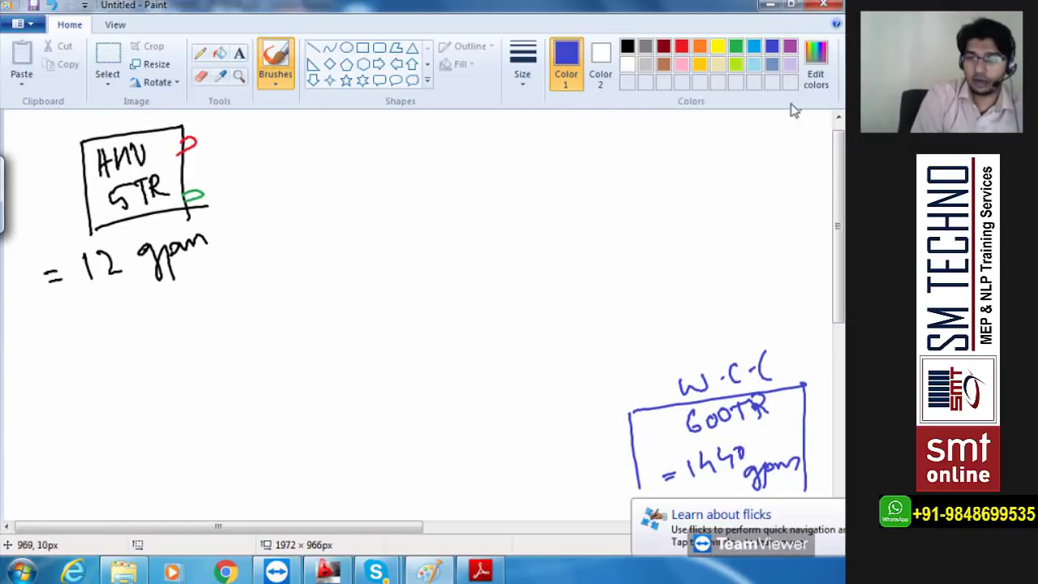
left_click(735, 47)
mouse_move(635, 471)
left_mouse_down()
mouse_move(610, 482)
mouse_move(642, 475)
left_mouse_up()
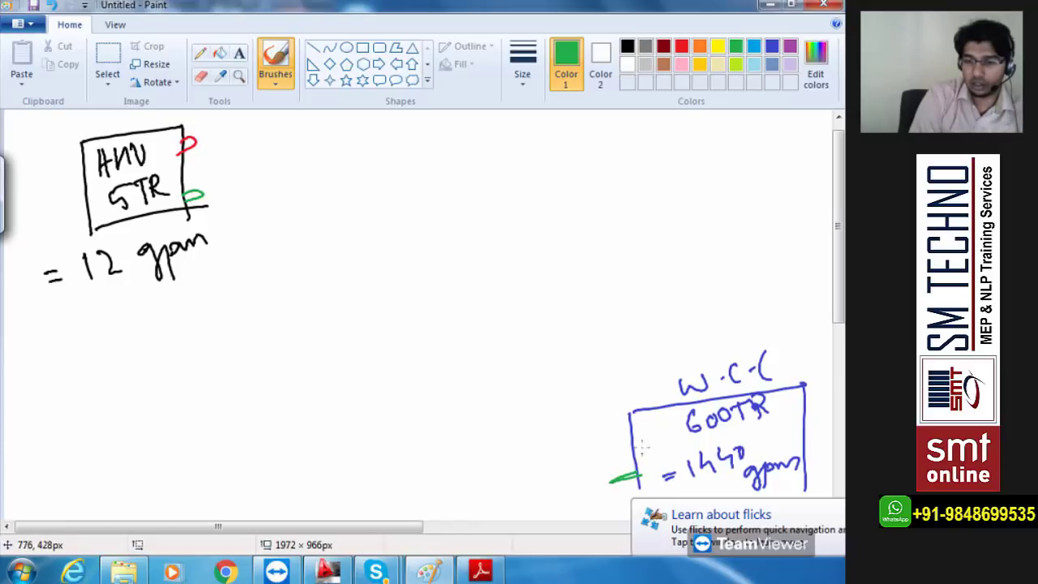
left_click(682, 46)
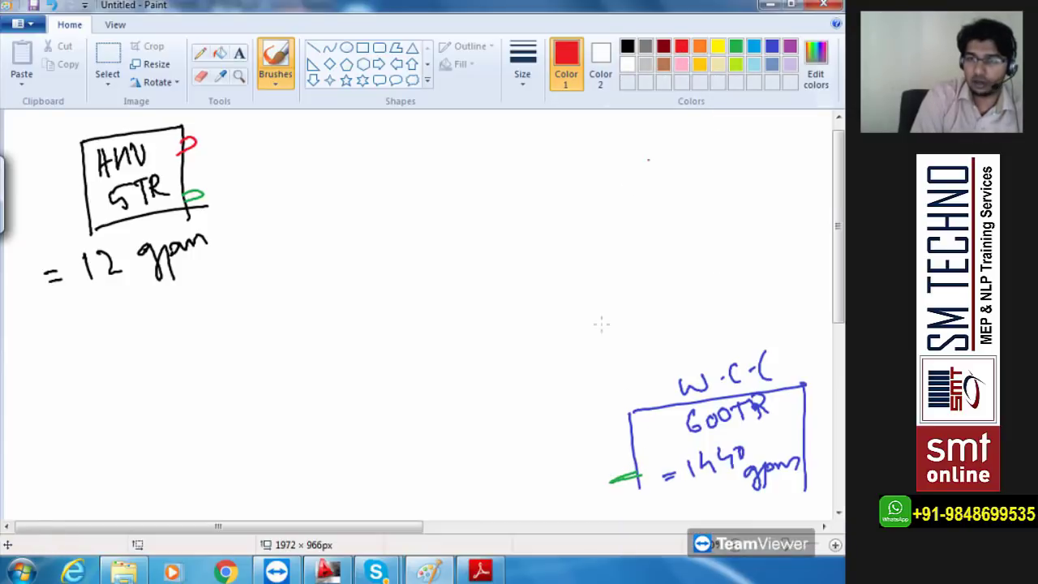
mouse_move(629, 430)
left_mouse_down()
mouse_move(615, 437)
mouse_move(634, 439)
left_mouse_up()
- Draw purple supply and return pipes between the W.C.C and AHU connections, with flow arrows toward the AHU on the supply pipe
left_click(771, 47)
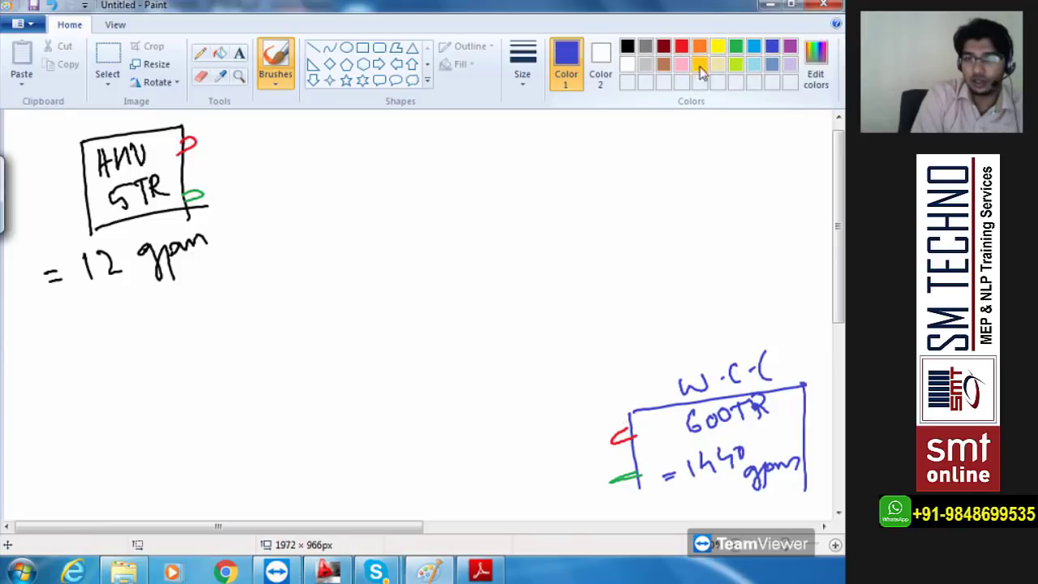
left_click(790, 47)
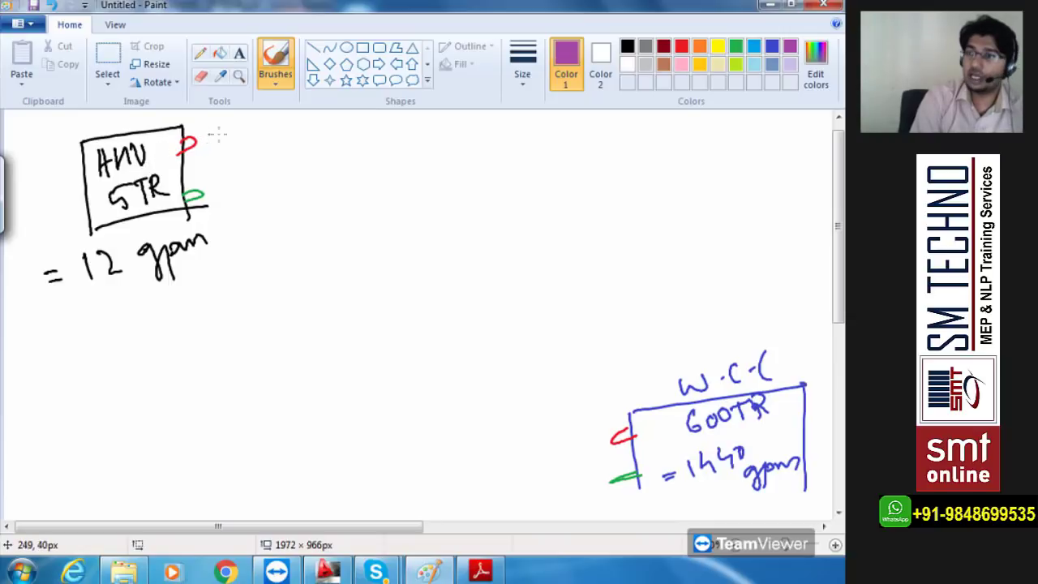
left_click_drag(610, 481, 497, 493)
mouse_move(203, 195)
left_mouse_down()
mouse_move(322, 183)
mouse_move(422, 454)
mouse_move(499, 493)
mouse_move(519, 489)
left_mouse_up()
mouse_move(192, 141)
left_mouse_down()
mouse_move(318, 123)
mouse_move(470, 464)
mouse_move(611, 443)
left_mouse_up()
mouse_move(410, 450)
left_mouse_down()
mouse_move(417, 423)
mouse_move(430, 443)
left_mouse_up()
left_click_drag(354, 291, 373, 287)
left_click_drag(279, 165, 292, 188)
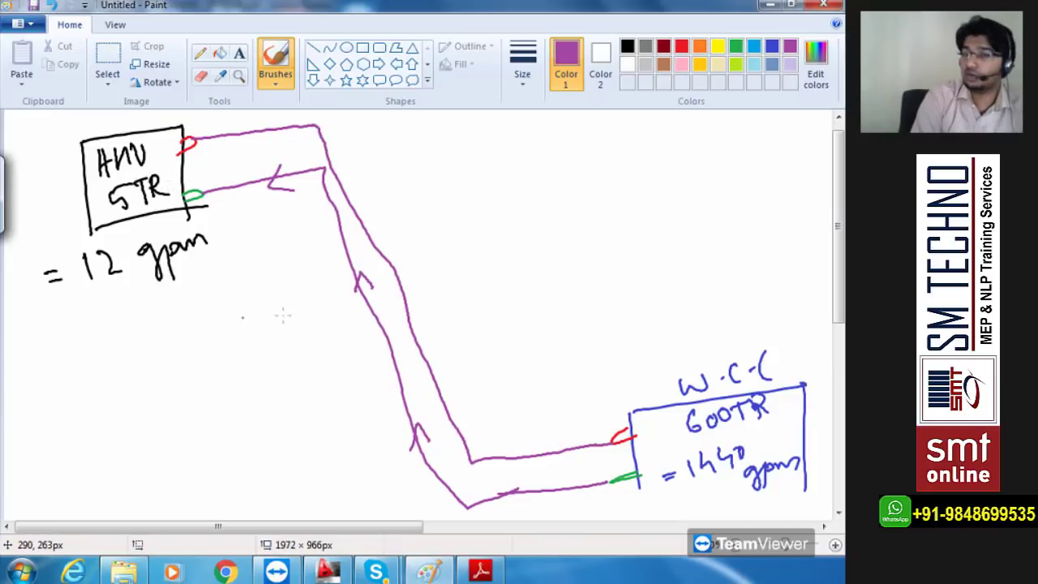
- Draw a purple branch arrow off the supply pipe and a second box labelled "AHU" below the first AHU
mouse_move(376, 319)
left_mouse_down()
mouse_move(292, 347)
mouse_move(315, 362)
left_mouse_up()
mouse_move(120, 373)
left_mouse_down()
mouse_move(276, 390)
mouse_move(143, 419)
mouse_move(111, 369)
left_mouse_up()
left_click_drag(166, 350, 212, 334)
left_click_drag(217, 371, 214, 400)
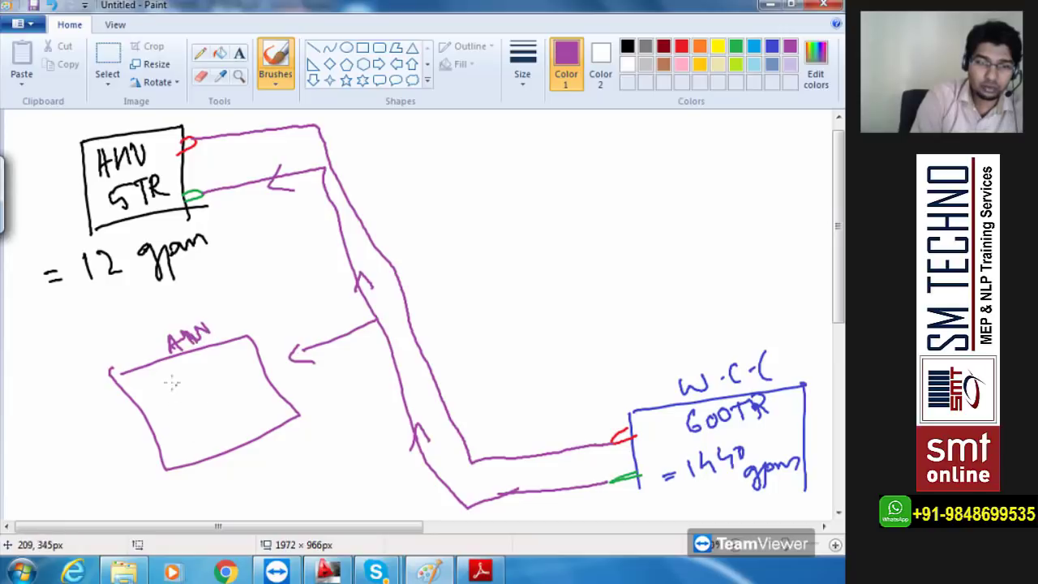
- Handwrite "7.5TR" and "= 18 gpm" inside the second AHU box and underline the "TR" of the W.C.C rating
left_click_drag(150, 376, 230, 357)
mouse_move(178, 435)
left_mouse_down()
mouse_move(253, 396)
mouse_move(272, 397)
left_mouse_up()
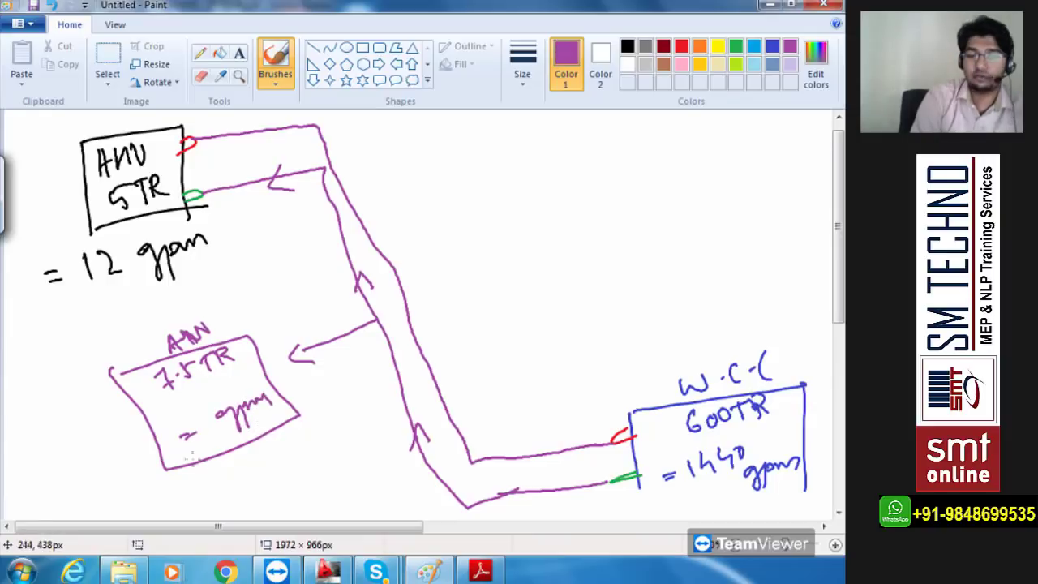
mouse_move(175, 404)
left_mouse_down()
mouse_move(174, 415)
mouse_move(195, 412)
mouse_move(192, 394)
left_mouse_up()
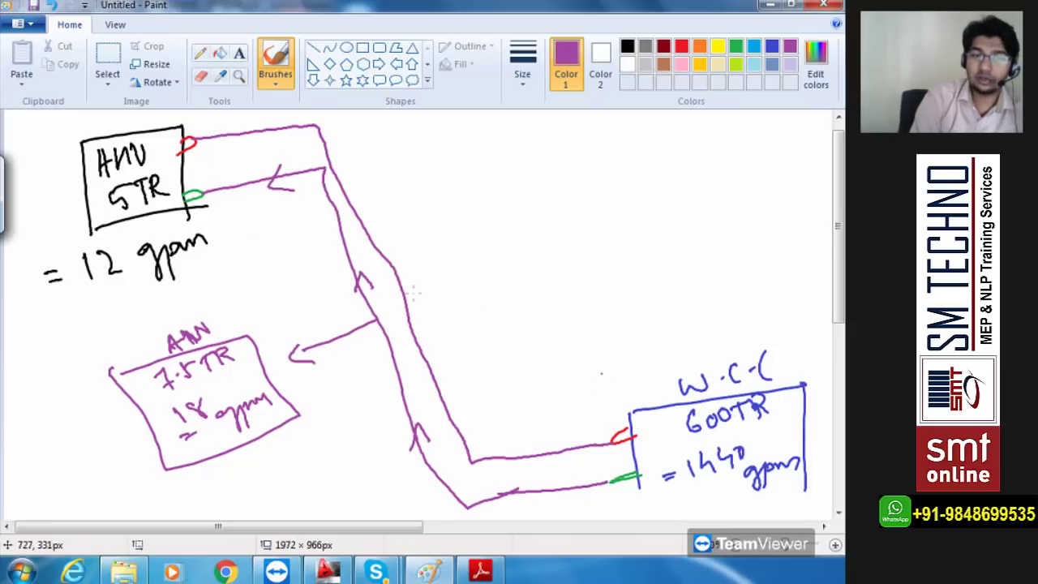
left_click_drag(730, 433, 759, 418)
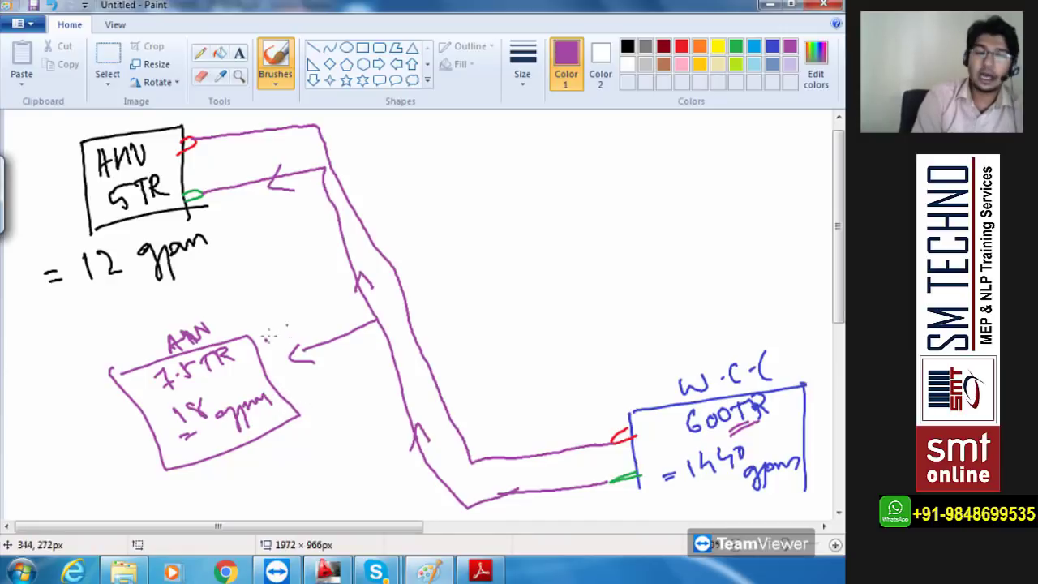
- Draw return-flow arrows from both AHUs and number the AHUs 1 and 2
mouse_move(264, 340)
left_mouse_down()
mouse_move(365, 282)
mouse_move(371, 302)
left_mouse_up()
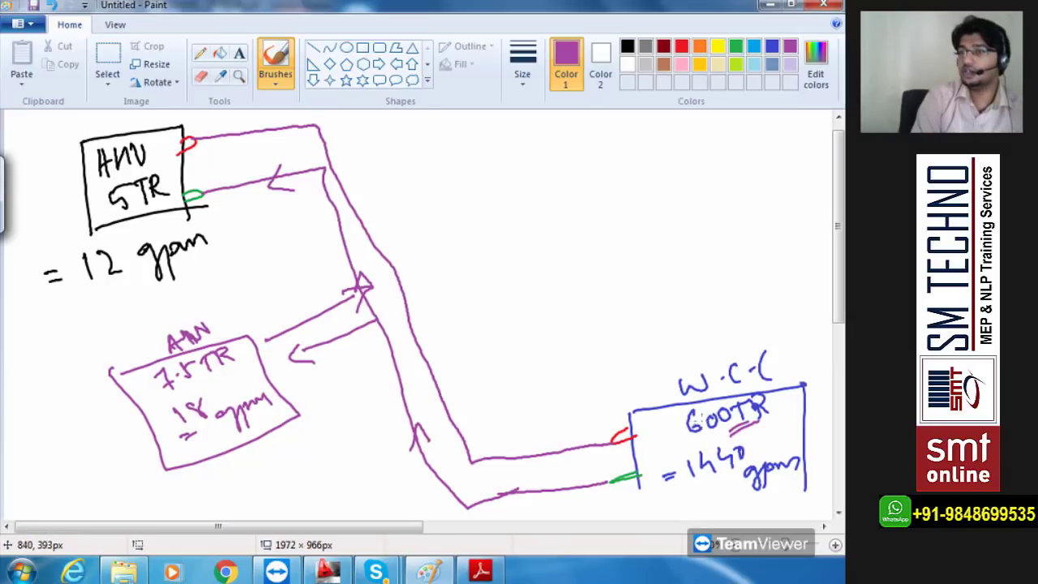
mouse_move(230, 123)
left_mouse_down()
mouse_move(253, 133)
mouse_move(242, 150)
left_mouse_up()
left_click_drag(57, 154, 66, 188)
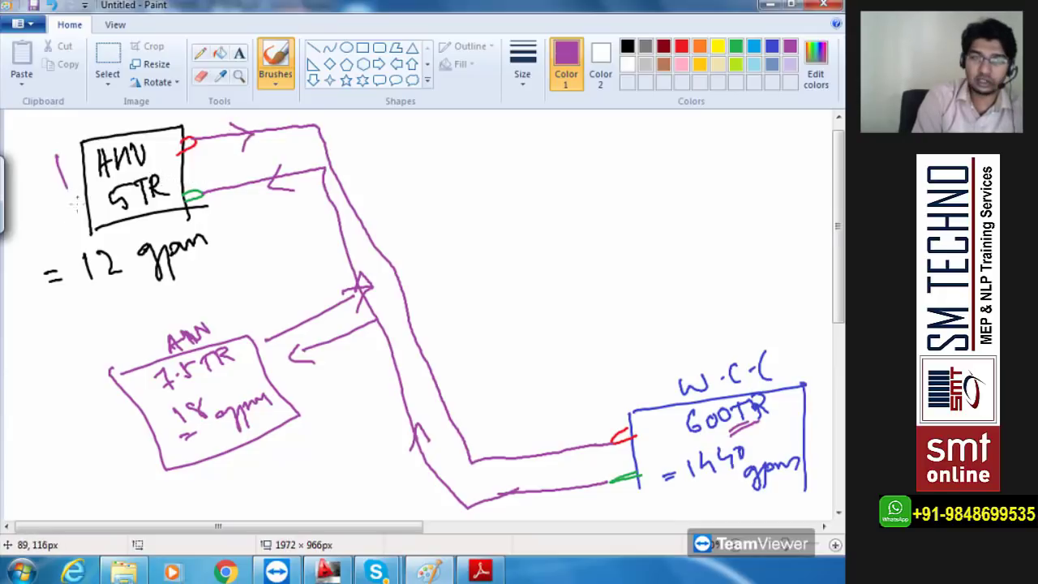
left_click_drag(89, 373, 105, 391)
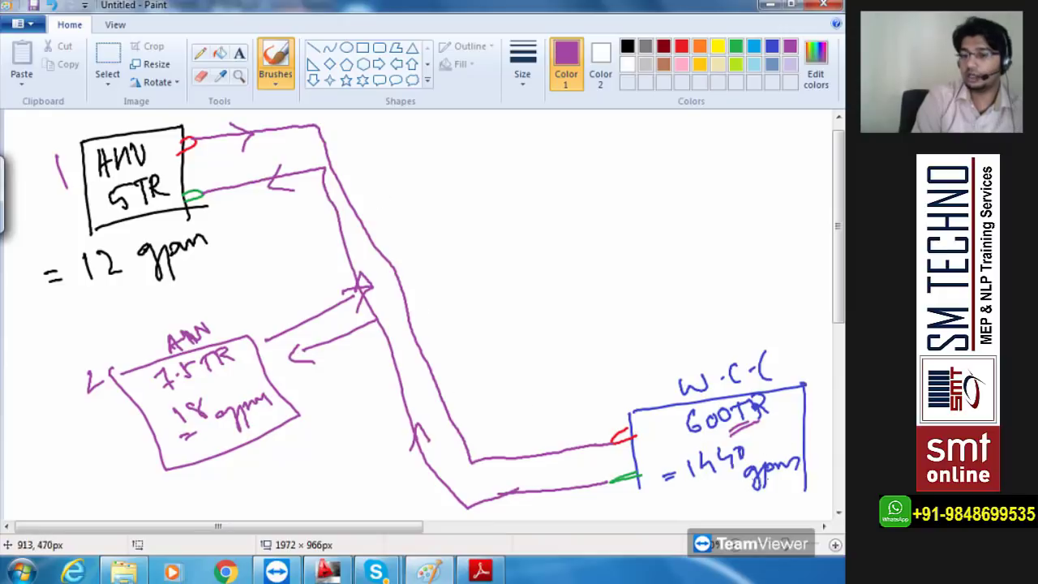
- Handwrite the flow subtraction "1440 - 30" with the result "1410" beneath a line in the canvas's upper-right area
left_click_drag(528, 154, 534, 197)
left_click_drag(548, 159, 573, 180)
mouse_move(575, 156)
left_mouse_down()
mouse_move(598, 168)
mouse_move(615, 149)
left_mouse_up()
left_click(557, 215)
left_click_drag(555, 214, 571, 209)
left_click_drag(605, 185, 607, 209)
left_click_drag(648, 174, 647, 177)
left_click_drag(520, 269, 645, 230)
mouse_move(583, 265)
left_mouse_down()
mouse_move(584, 277)
mouse_move(622, 271)
left_mouse_up()
mouse_move(628, 261)
left_mouse_down()
mouse_move(648, 247)
mouse_move(655, 255)
left_mouse_up()
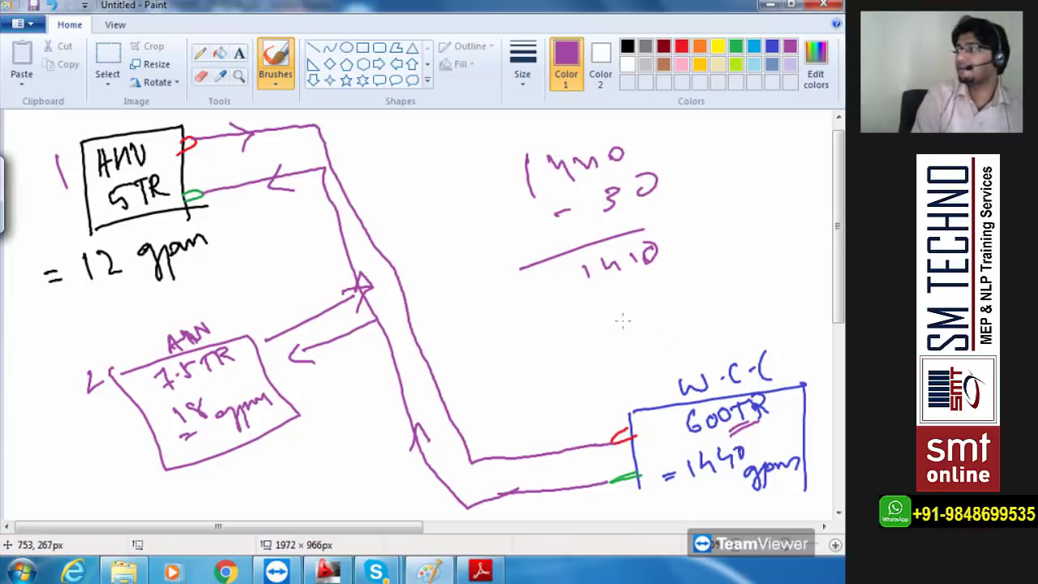
- Handwrite "587.5TR" beside the 1410 result and underline it
left_click_drag(662, 283, 647, 306)
left_click_drag(686, 275, 684, 278)
left_click_drag(698, 267, 702, 285)
left_click(721, 267)
left_click_drag(745, 258, 733, 273)
mouse_move(757, 245)
left_mouse_down()
mouse_move(759, 261)
mouse_move(774, 236)
left_mouse_up()
mouse_move(770, 236)
left_mouse_down()
mouse_move(772, 256)
mouse_move(793, 256)
left_mouse_up()
left_click_drag(752, 278, 713, 303)
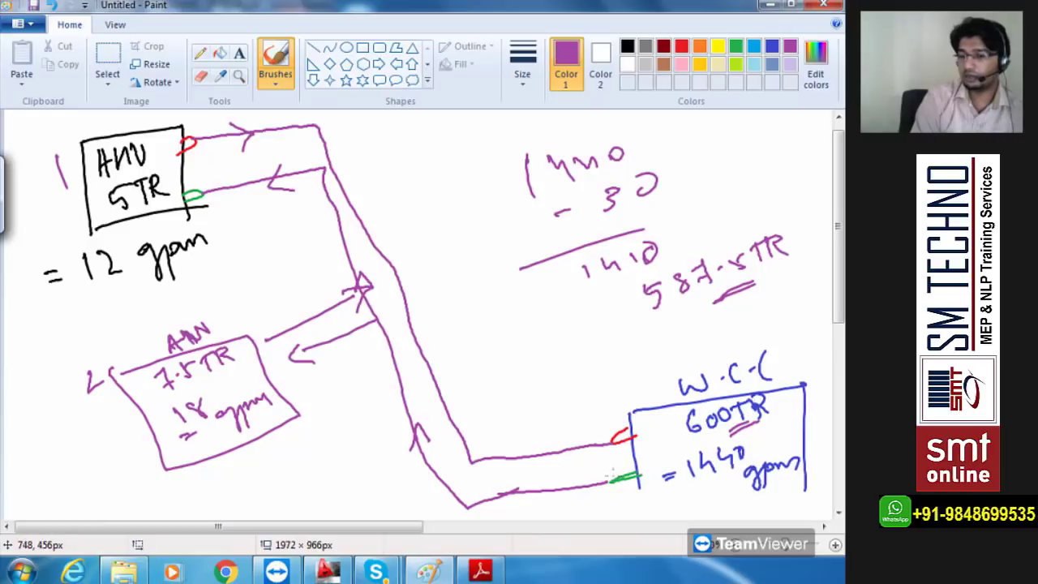
- Mark the supply pipe near the W.C.C in purple, and the pipe bends and circled branch junctions in dark red
left_click_drag(600, 475, 595, 492)
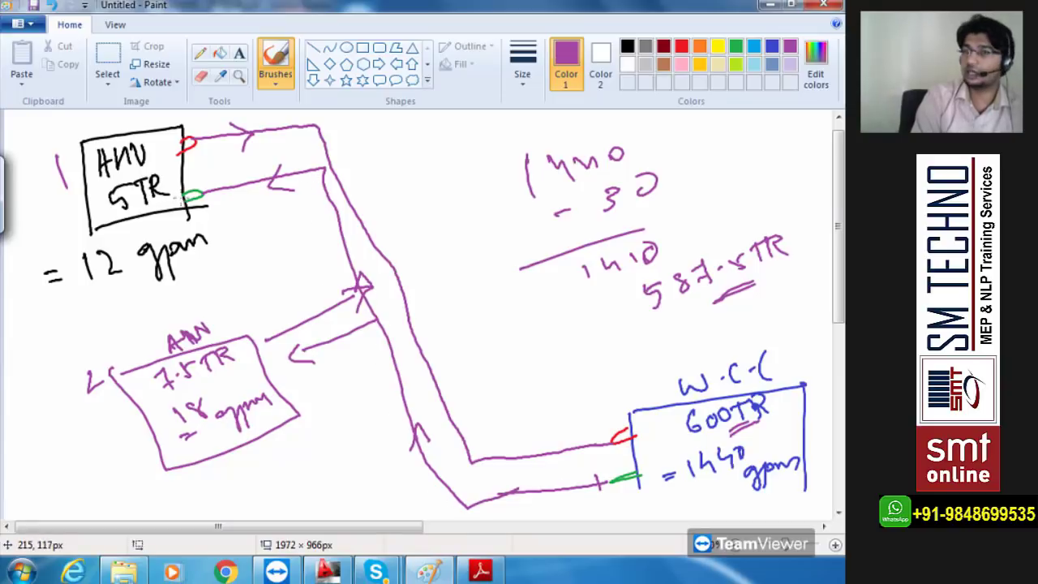
left_click(664, 49)
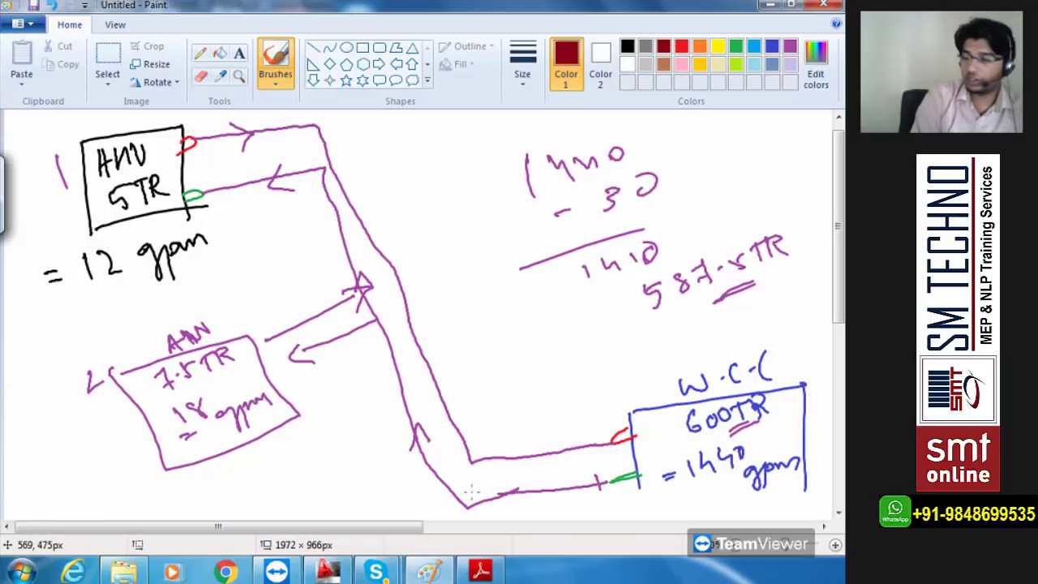
left_click_drag(471, 490, 462, 517)
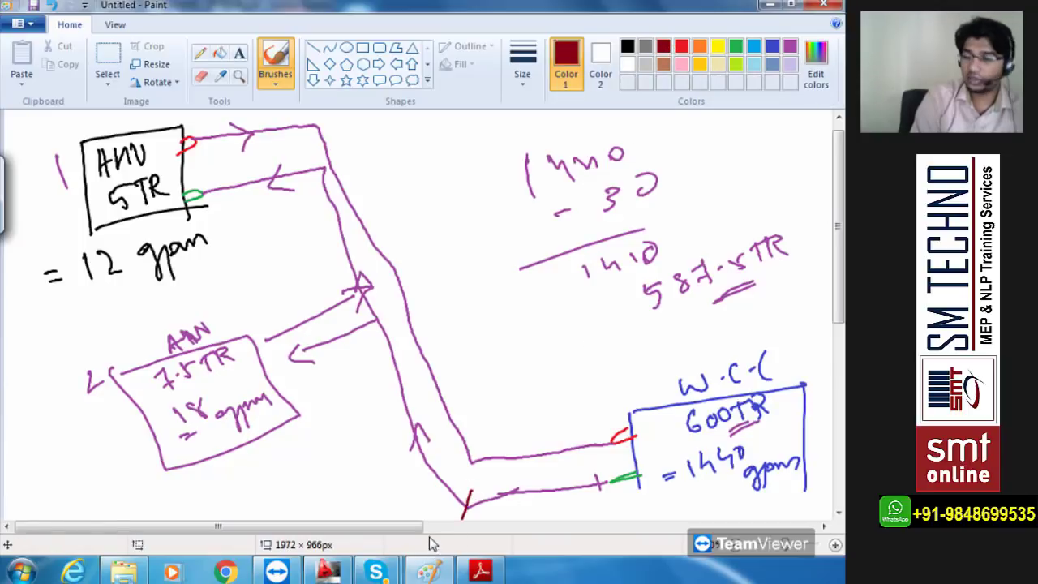
left_click_drag(326, 162, 318, 195)
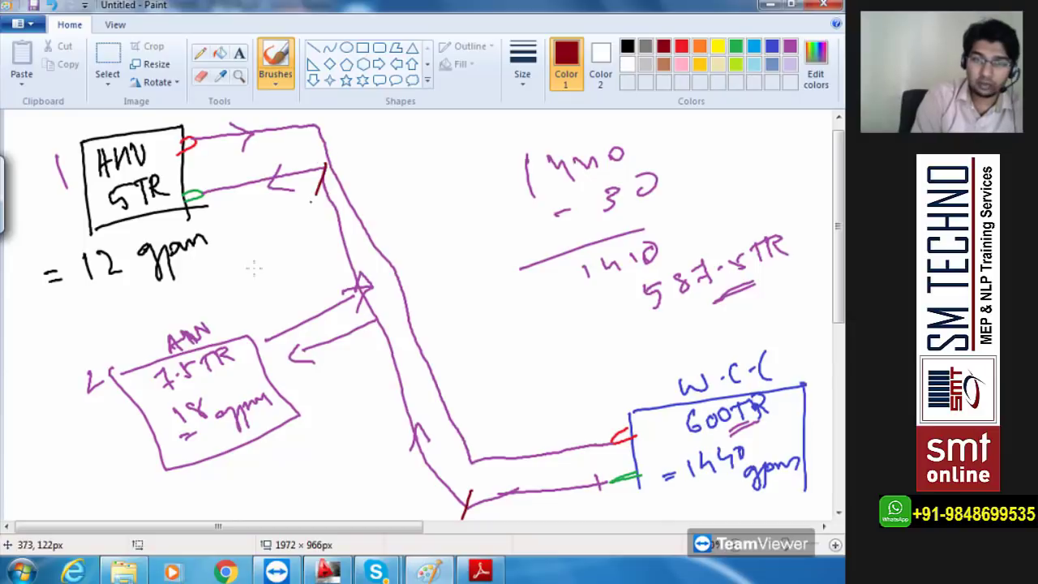
left_click_drag(320, 118, 307, 137)
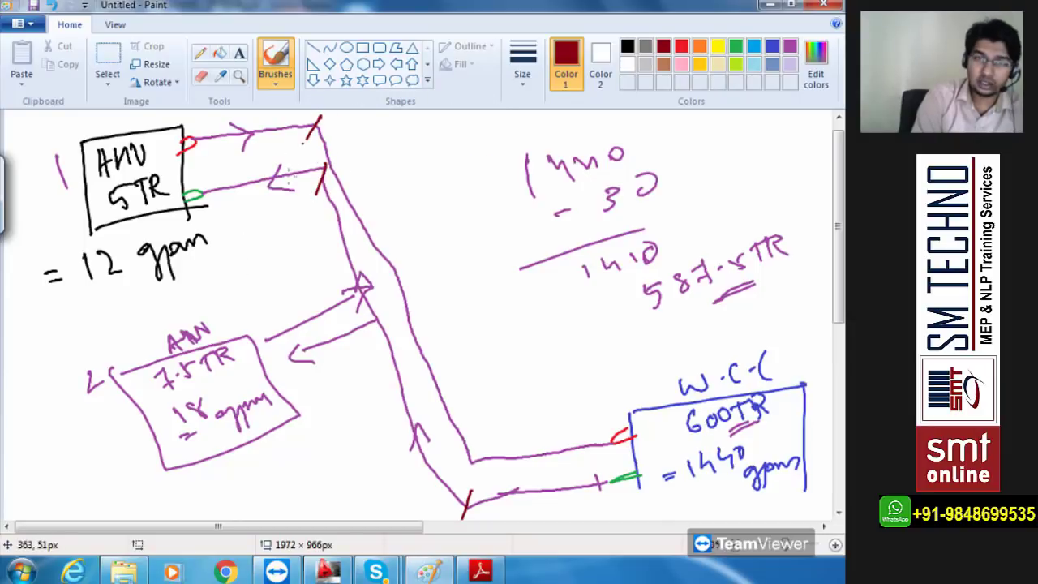
left_click_drag(484, 442, 470, 468)
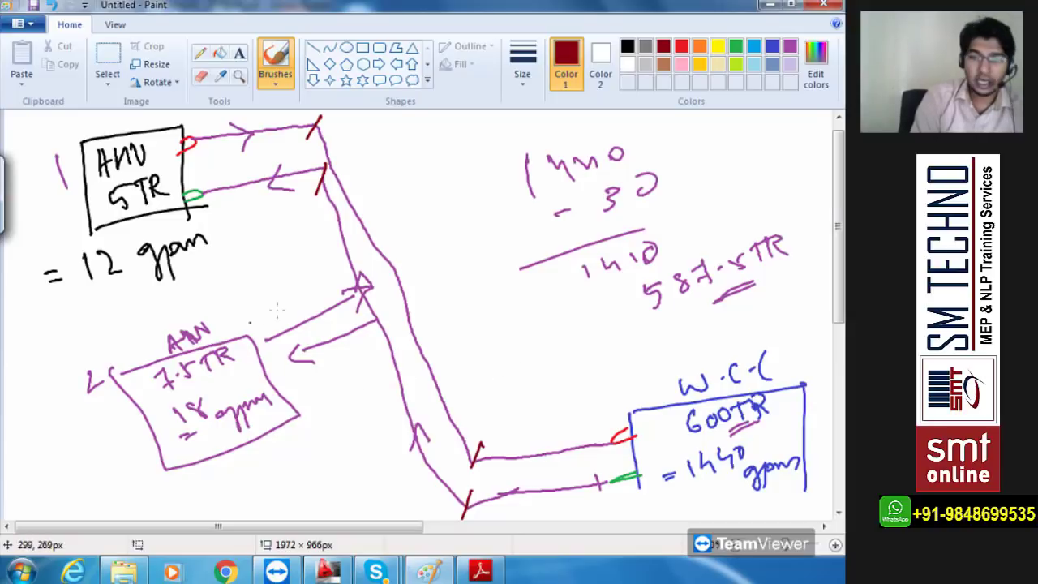
mouse_move(365, 309)
left_mouse_down()
mouse_move(386, 322)
mouse_move(362, 305)
mouse_move(401, 269)
mouse_move(383, 274)
mouse_move(395, 261)
left_mouse_up()
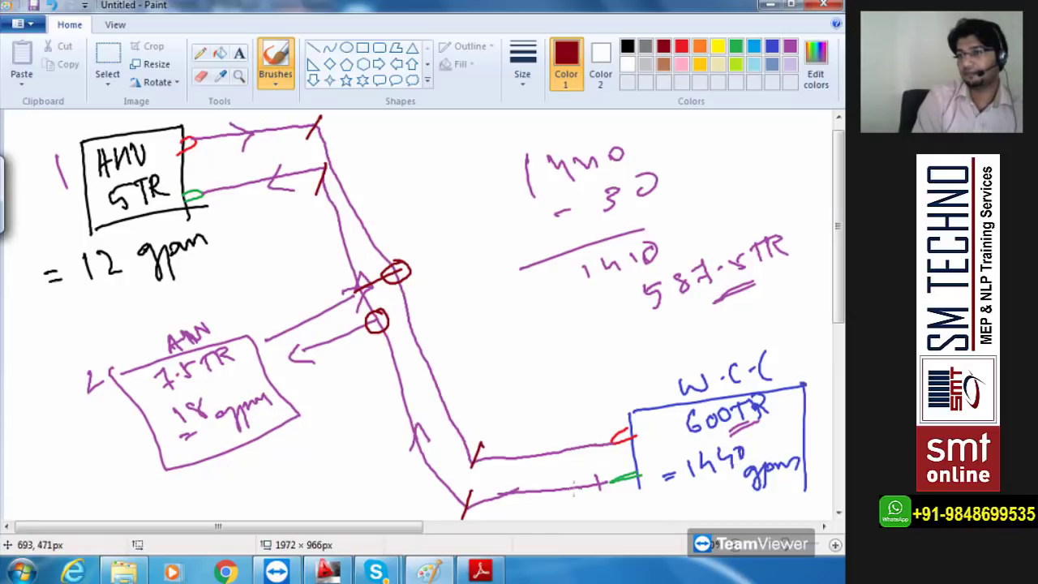
- Switch to Adobe Reader and examine the closed-system pipe size and flow rate table in the HVAC drafting notes
left_click(480, 570)
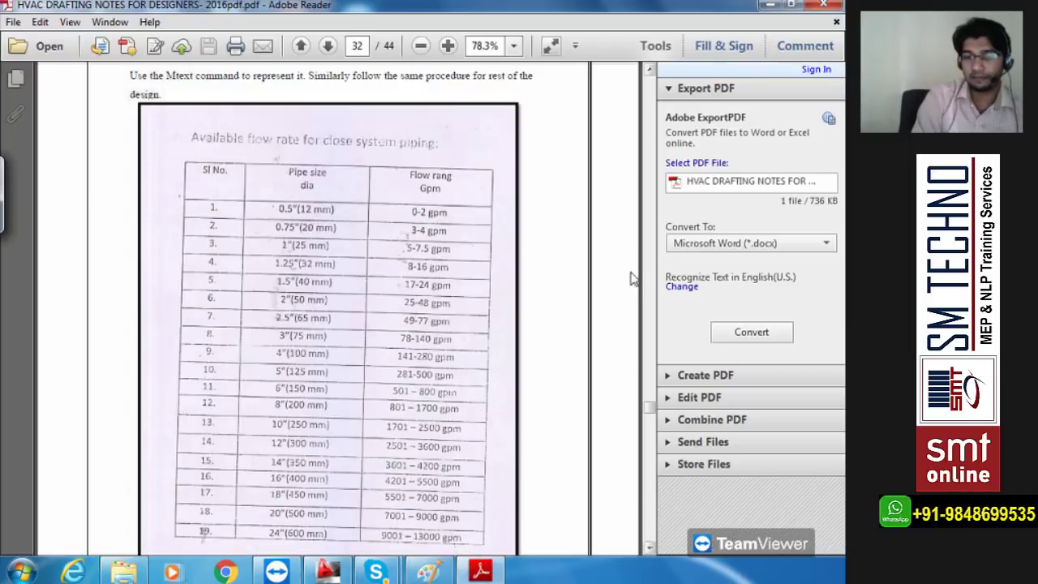
left_click(649, 547)
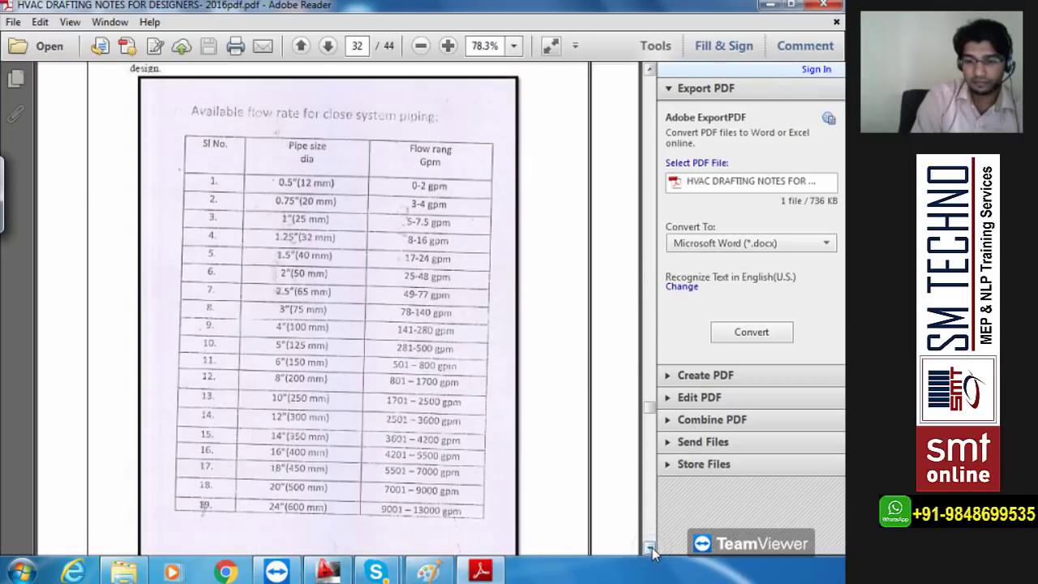
left_click(650, 547)
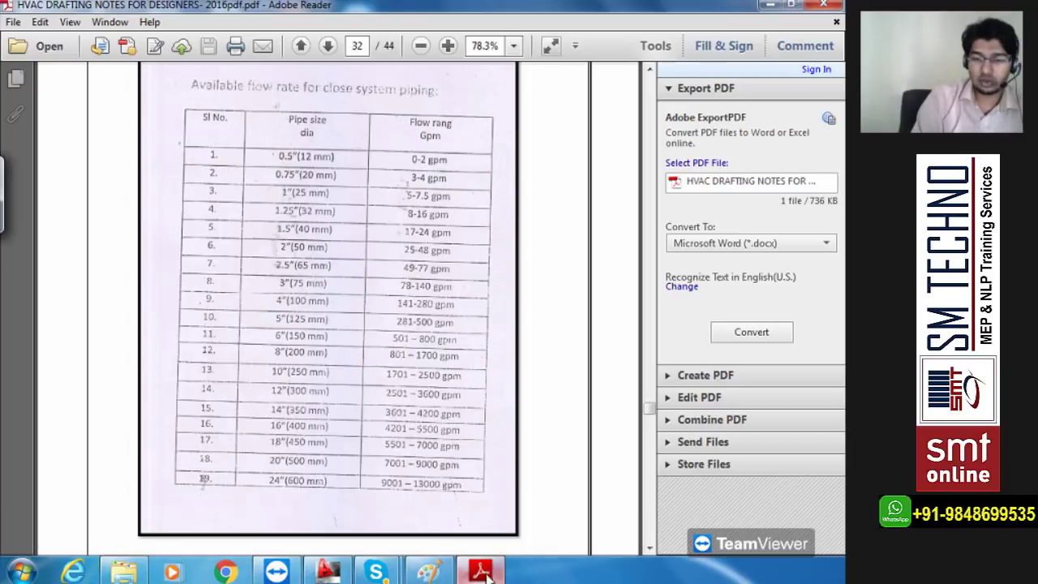
- Switch back to Paint, mark the second AHU's supply and return branches in dark red, and underline its gpm value
left_click(428, 573)
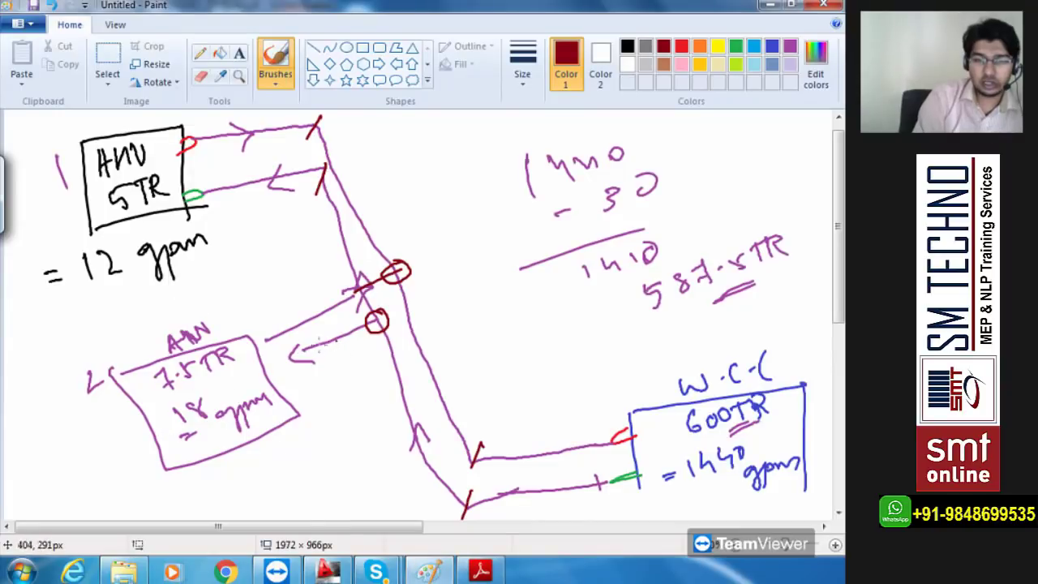
left_click_drag(328, 336, 334, 355)
left_click_drag(284, 326, 290, 330)
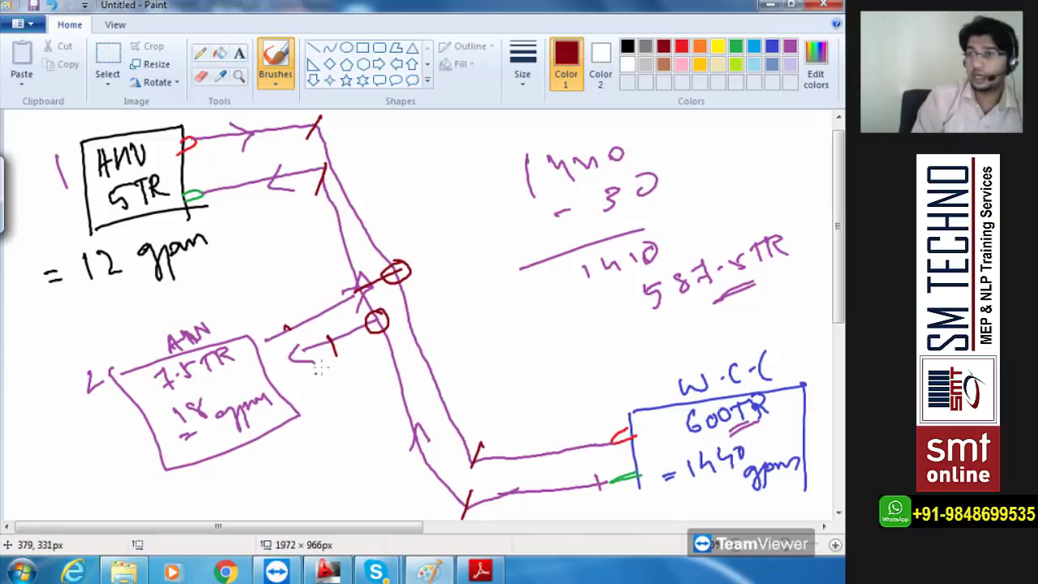
mouse_move(249, 425)
left_mouse_down()
mouse_move(214, 446)
mouse_move(216, 459)
left_mouse_up()
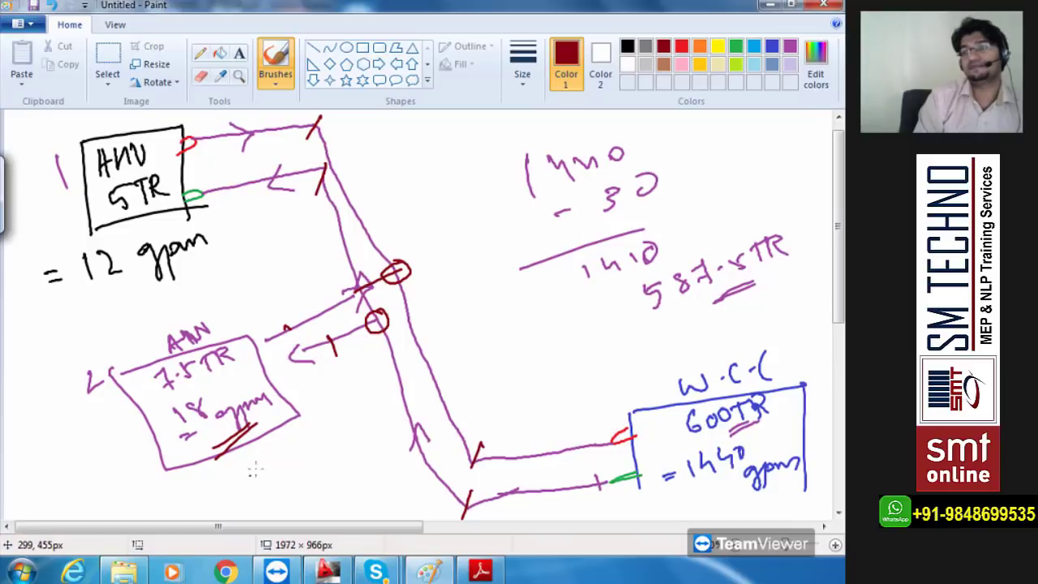
- Compare the sketch's flow values with the pipe size table in Adobe Reader
left_click(480, 572)
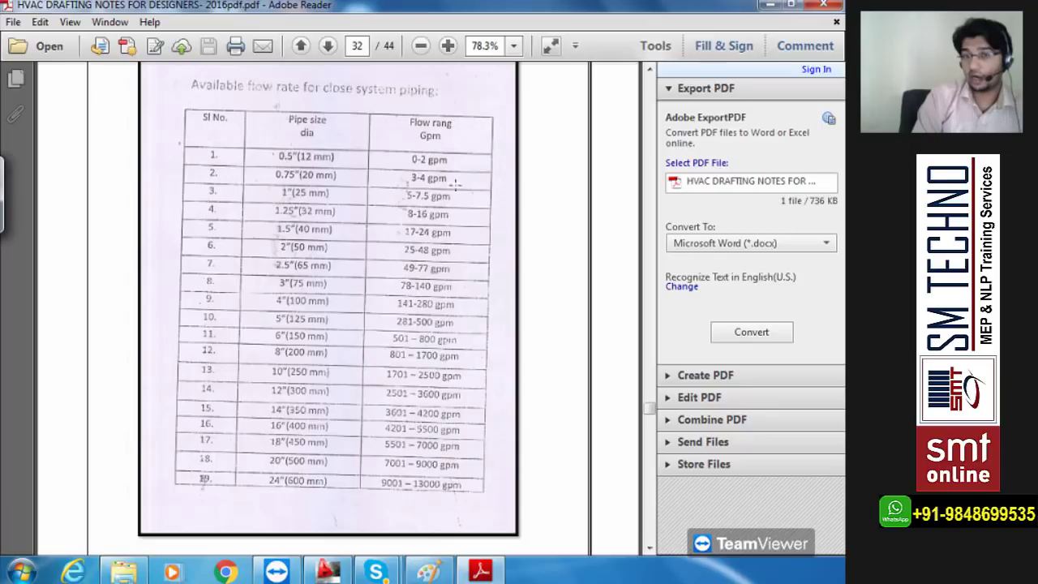
left_click(428, 572)
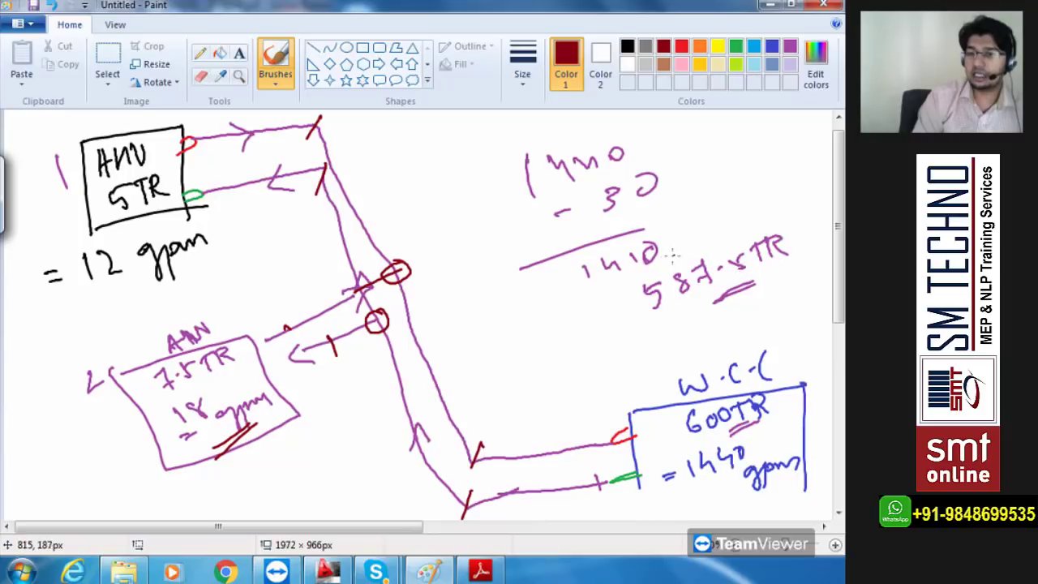
left_click(480, 572)
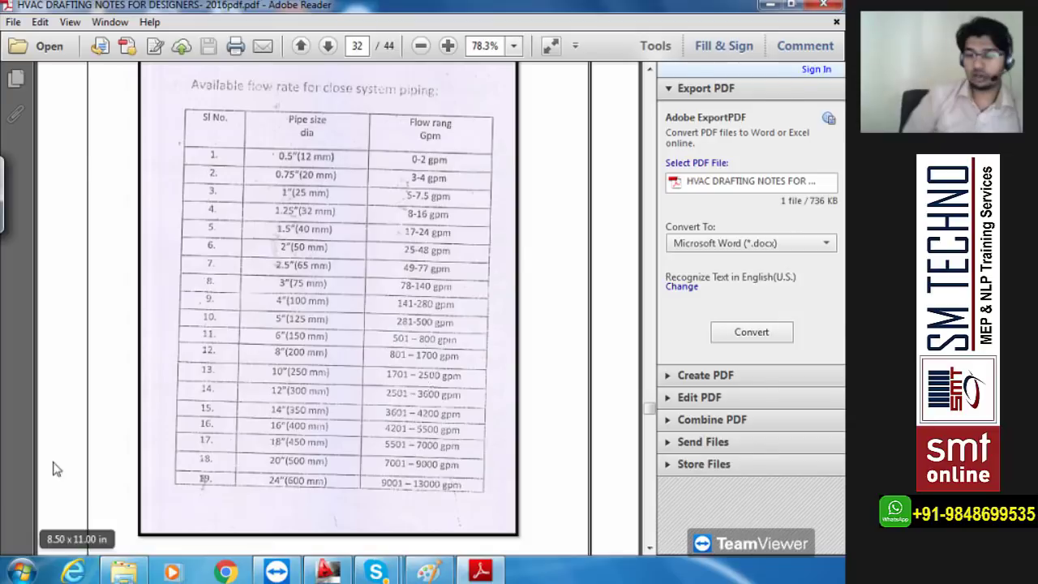
- Switch back to Paint and start a new blank drawing without saving the current sketch
key("alt+Tab")
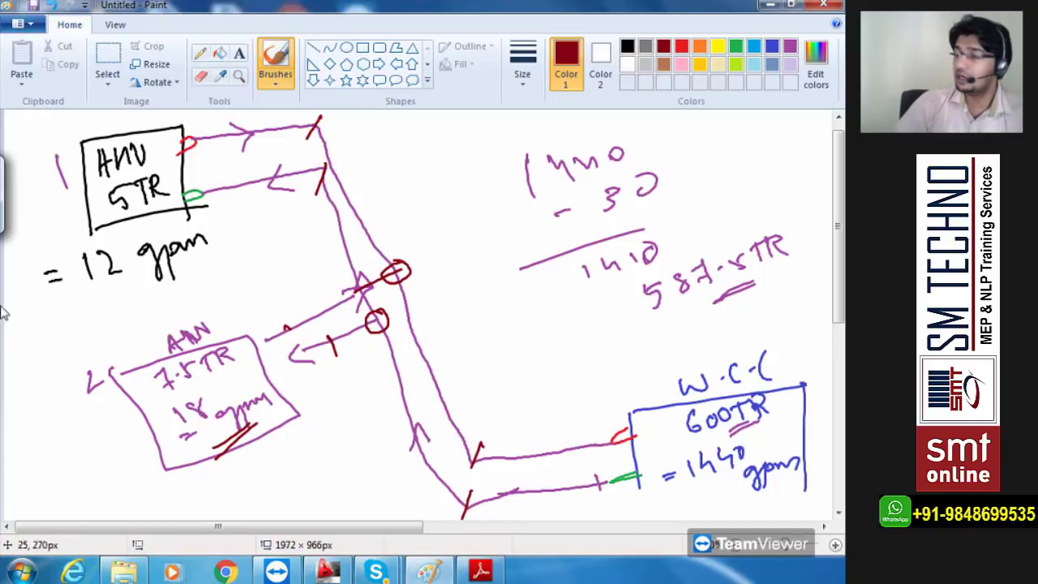
left_click(17, 24)
left_click(57, 62)
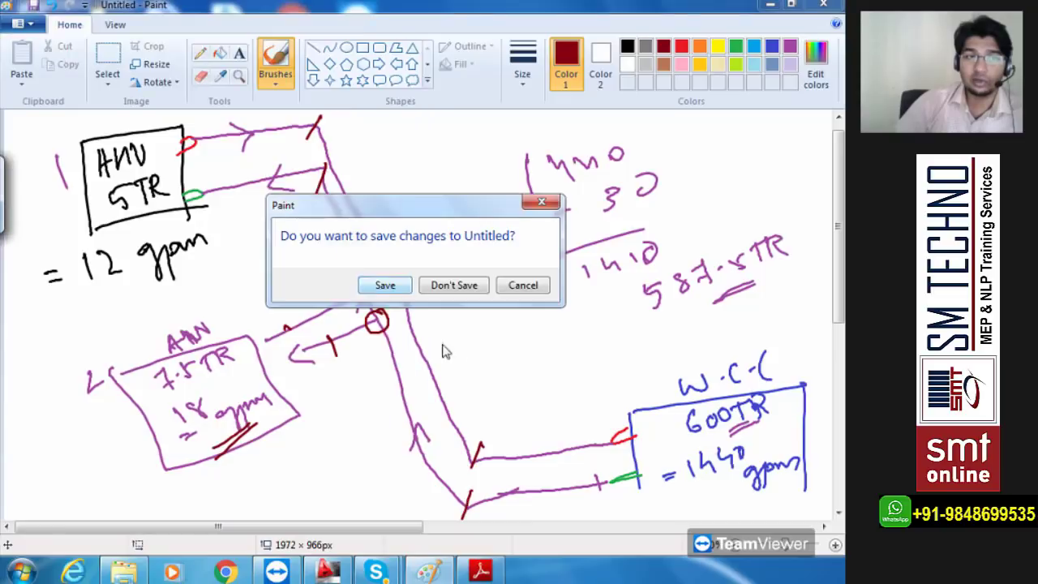
left_click(474, 289)
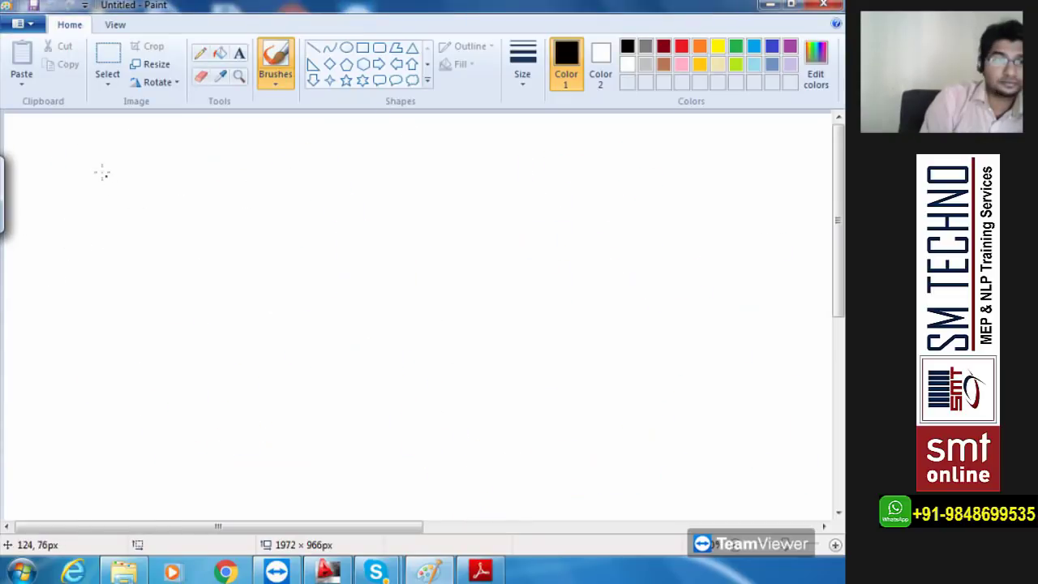
- Draw a black box in the canvas's upper-left area, label it "AHU" inside, and handwrite "5TR=12gpm" below it
mouse_move(88, 173)
left_mouse_down()
mouse_move(84, 146)
mouse_move(216, 203)
left_mouse_up()
left_click_drag(90, 205, 244, 201)
mouse_move(99, 174)
left_mouse_down()
mouse_move(141, 185)
mouse_move(170, 160)
left_mouse_up()
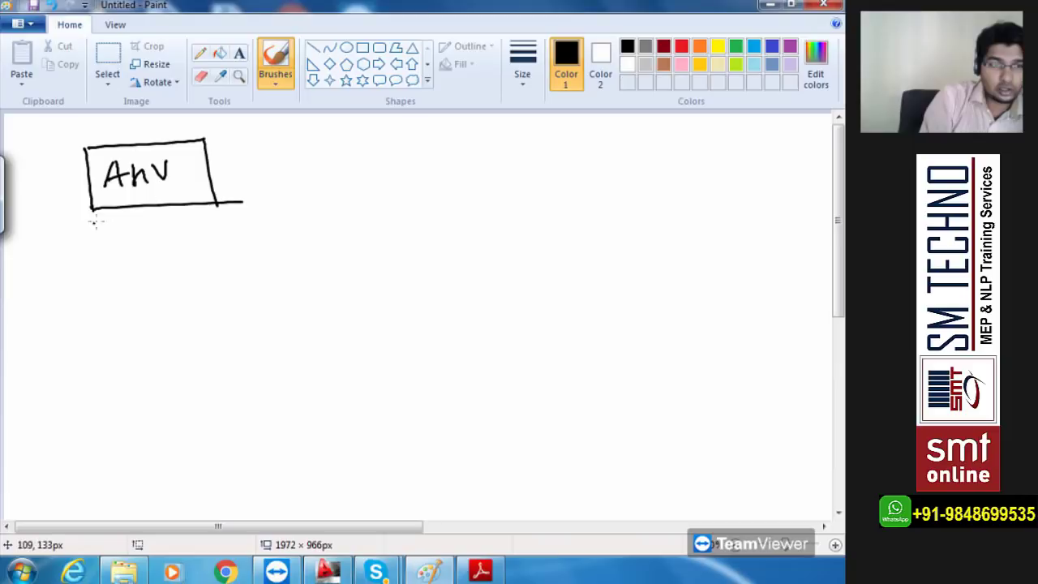
mouse_move(94, 224)
left_mouse_down()
mouse_move(84, 229)
mouse_move(133, 242)
mouse_move(160, 230)
mouse_move(166, 243)
mouse_move(205, 253)
left_mouse_up()
- Draw a green pipe connection low on the new AHU box's right side and a red one above it
left_click(736, 47)
left_click_drag(223, 188, 217, 195)
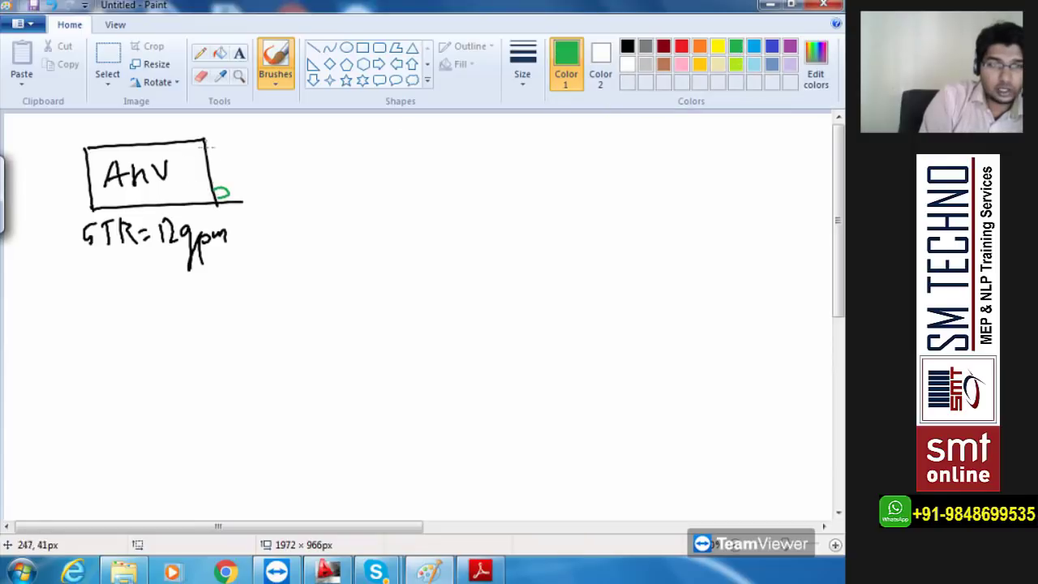
left_click(681, 46)
left_click(209, 148)
left_click_drag(208, 150, 213, 158)
- Draw a blue chiller box in the canvas's lower-right area, label it "CH" inside, and handwrite "600TR=1440gpm" below it
left_click(774, 48)
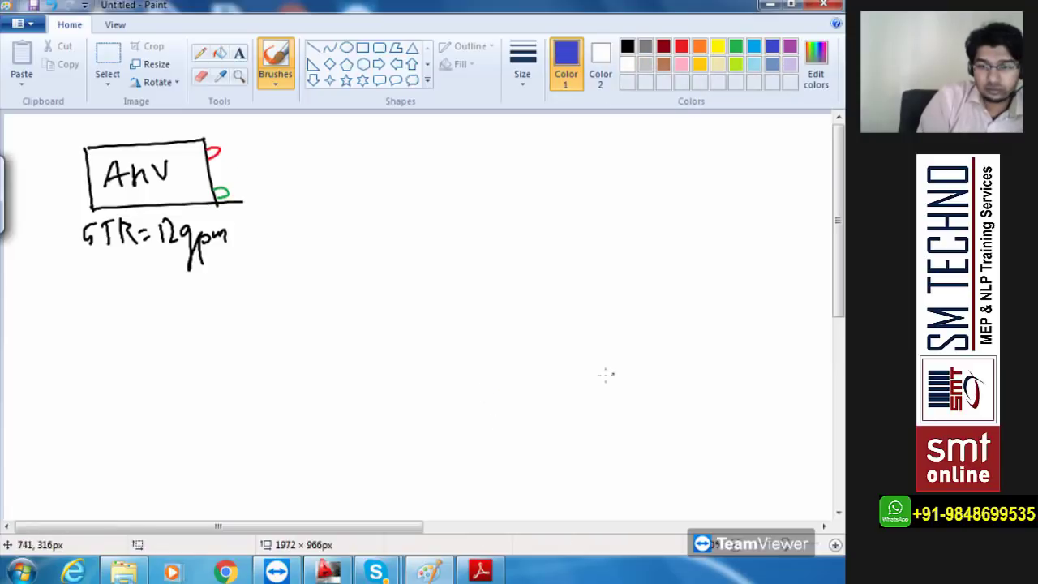
mouse_move(613, 419)
left_mouse_down()
mouse_move(611, 358)
mouse_move(754, 427)
mouse_move(613, 429)
left_mouse_up()
mouse_move(654, 386)
left_mouse_down()
mouse_move(654, 402)
mouse_move(677, 403)
left_mouse_up()
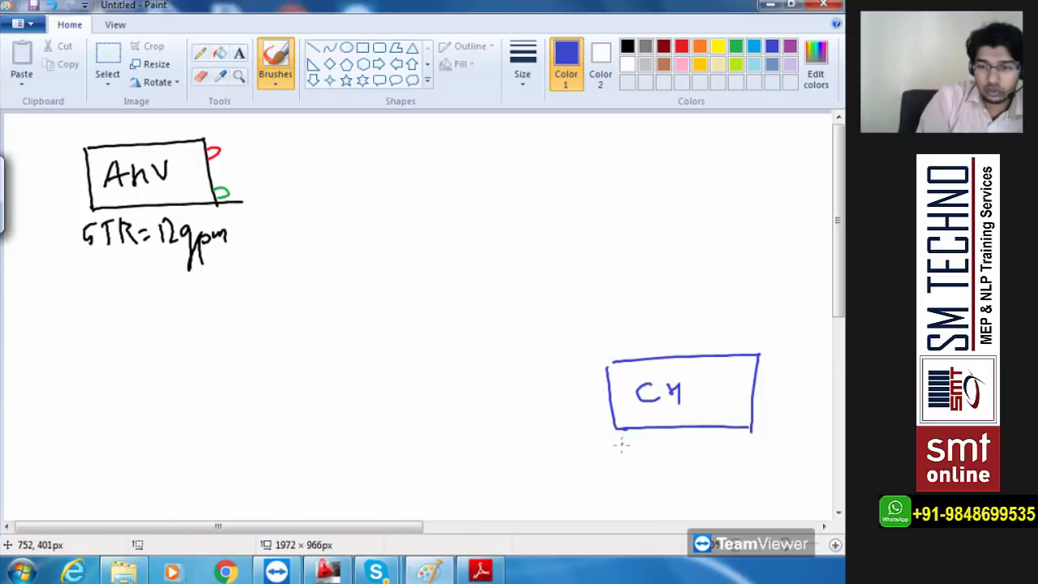
mouse_move(617, 442)
left_mouse_down()
mouse_move(665, 439)
mouse_move(696, 456)
mouse_move(798, 446)
mouse_move(809, 461)
mouse_move(831, 448)
left_mouse_up()
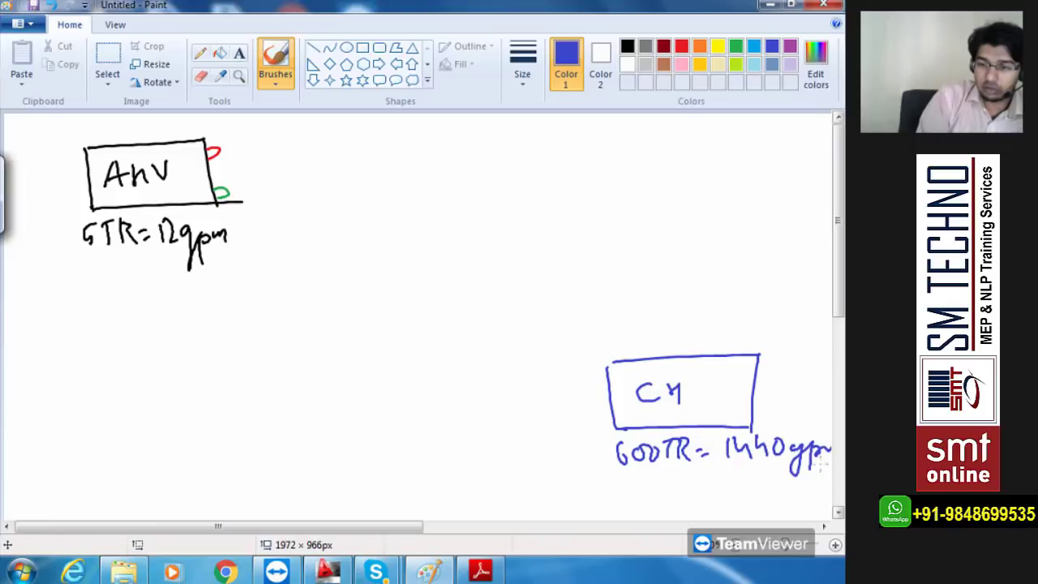
- Draw a green pipe connection low on the chiller box's left side and a red one above it
left_click(736, 46)
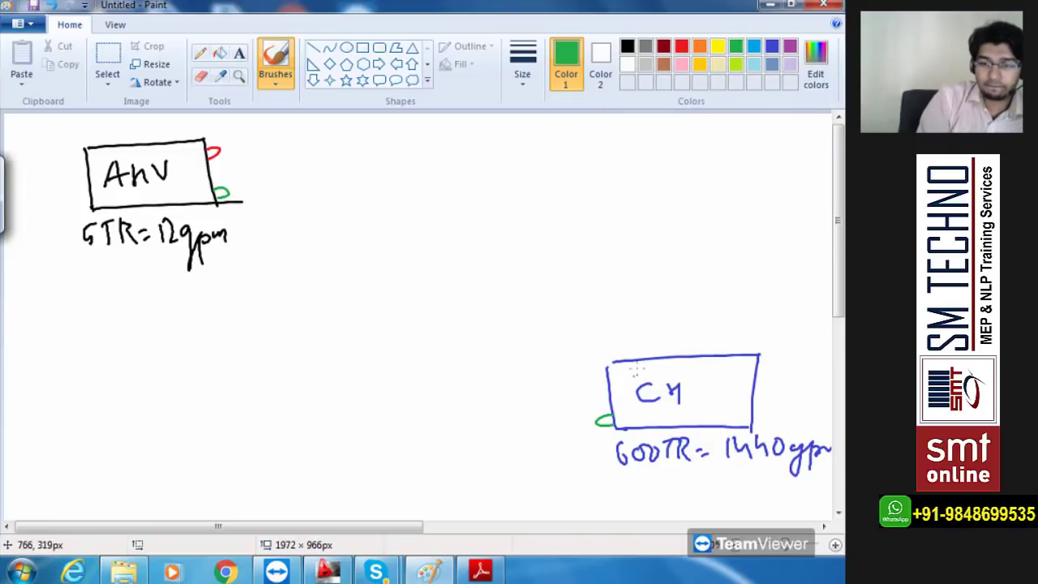
left_click(681, 46)
mouse_move(604, 373)
left_mouse_down()
mouse_move(593, 386)
mouse_move(607, 392)
left_mouse_up()
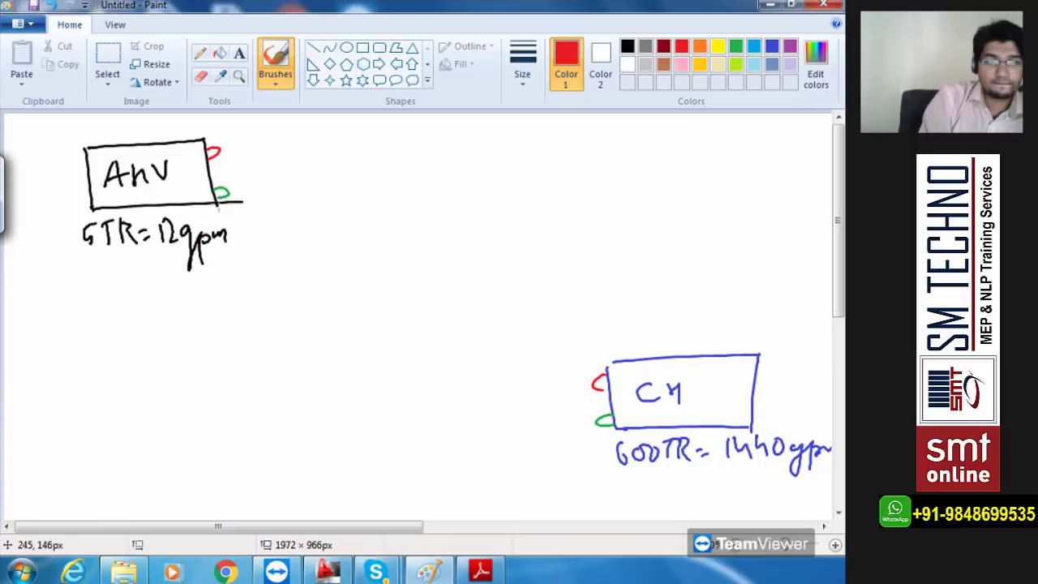
- Draw a grey pipe with two bends from the AHU's green connection to the chiller's green connection
left_click(644, 46)
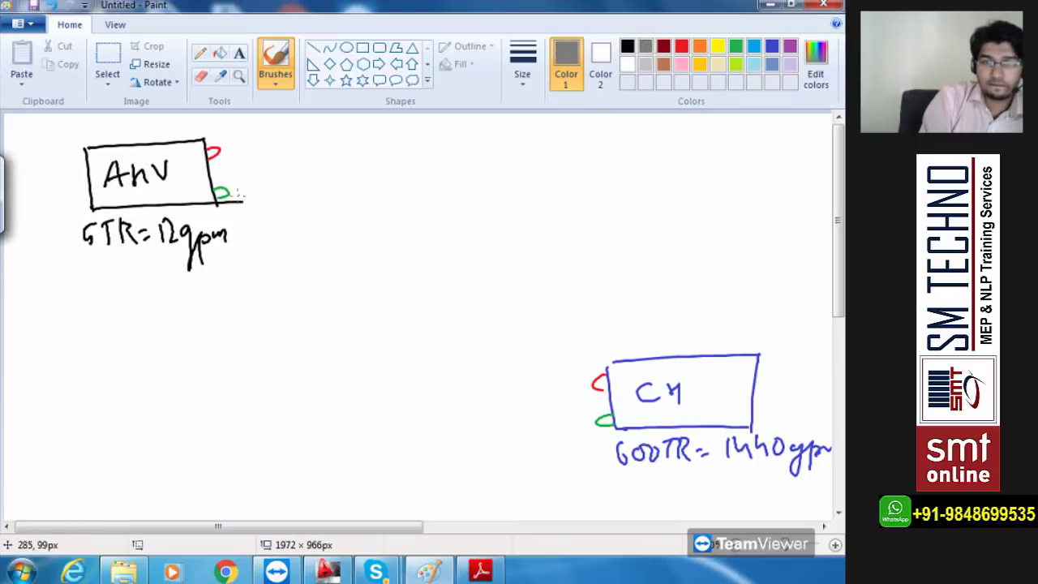
mouse_move(227, 192)
left_mouse_down()
mouse_move(333, 188)
mouse_move(349, 332)
left_mouse_up()
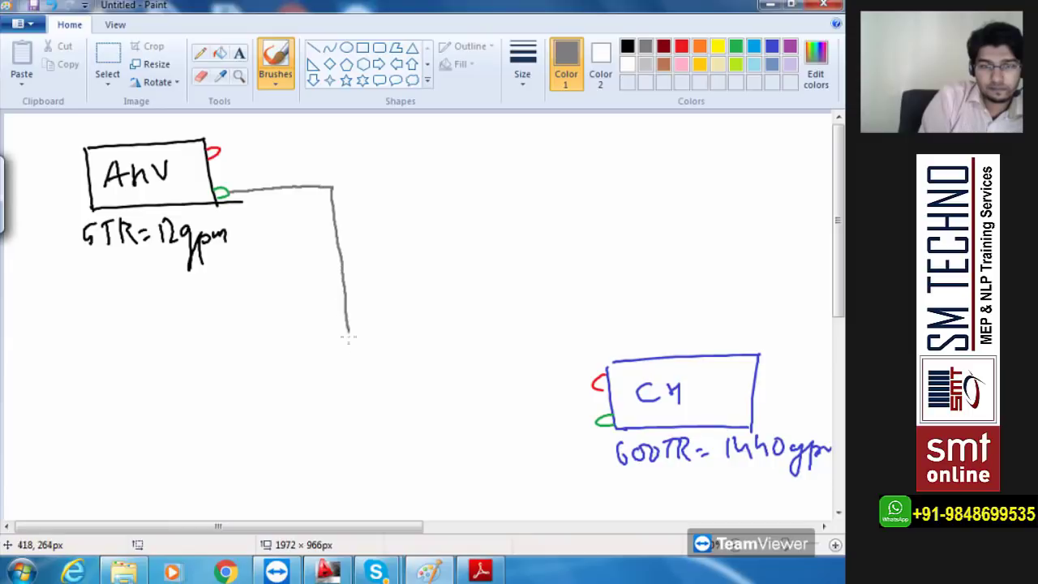
mouse_move(350, 398)
left_mouse_down()
mouse_move(348, 433)
mouse_move(577, 423)
left_mouse_up()
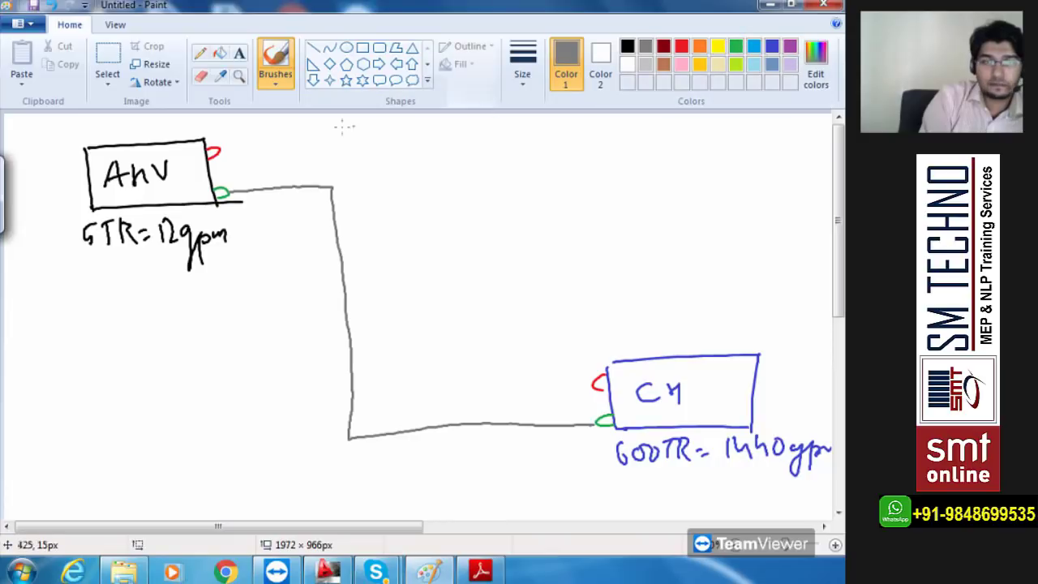
- Draw a purple pipe from the AHU's red connection to the chiller's red connection, with its vertical run over the grey riser
left_click(790, 47)
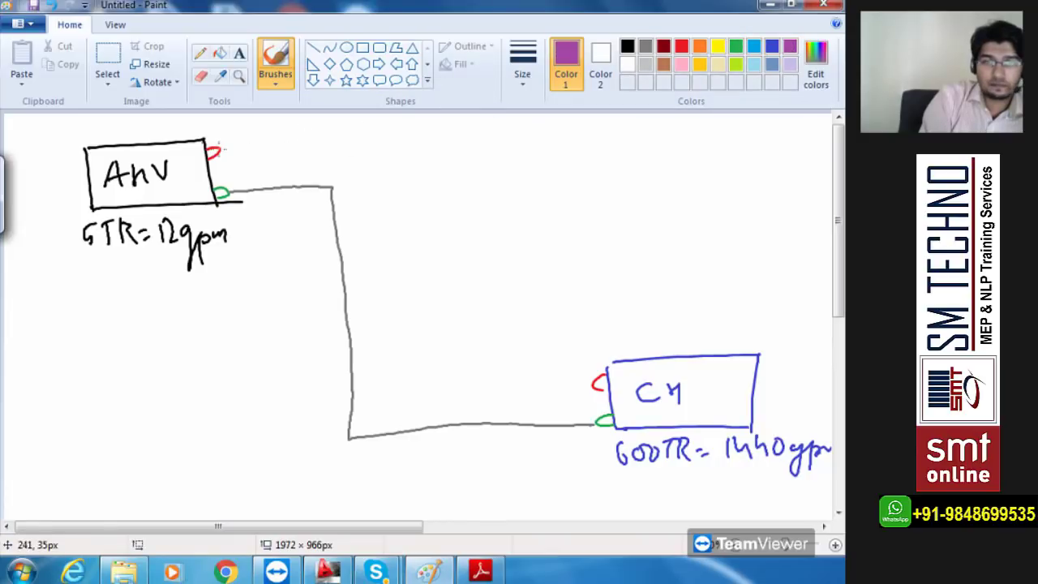
mouse_move(223, 149)
left_mouse_down()
mouse_move(329, 145)
mouse_move(334, 183)
left_mouse_up()
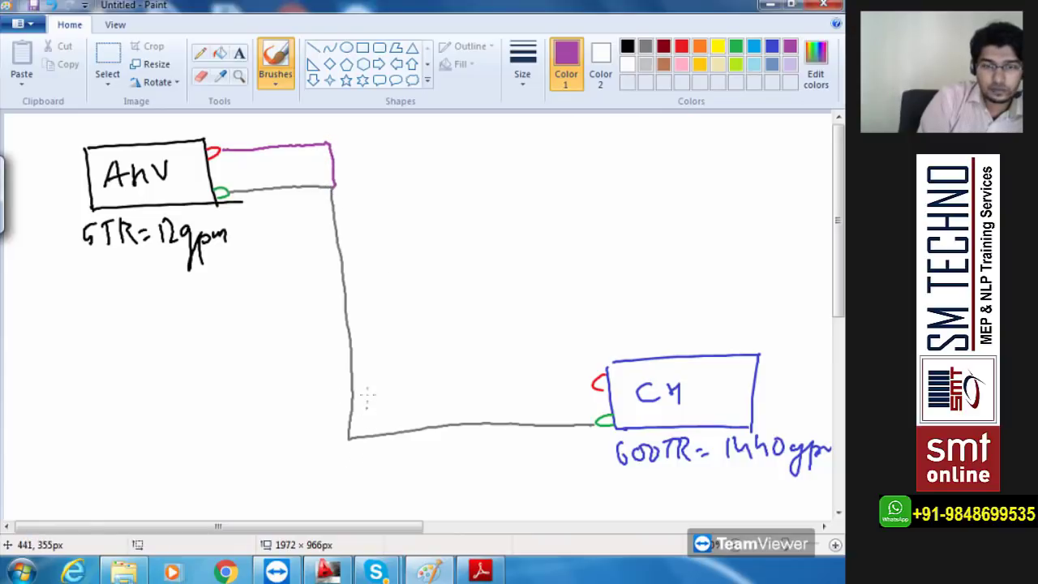
left_click_drag(351, 396, 582, 384)
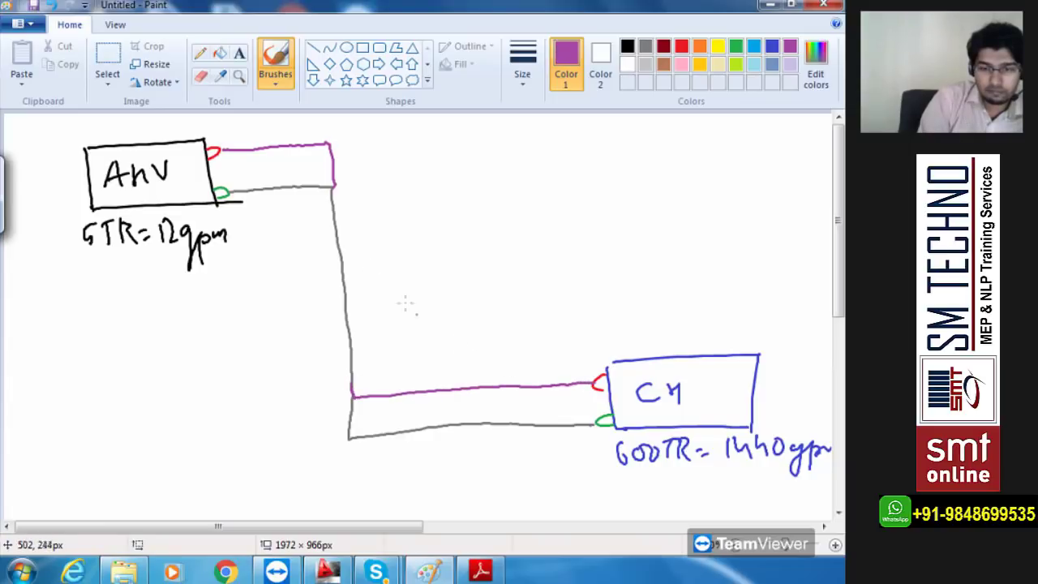
left_click_drag(336, 188, 355, 362)
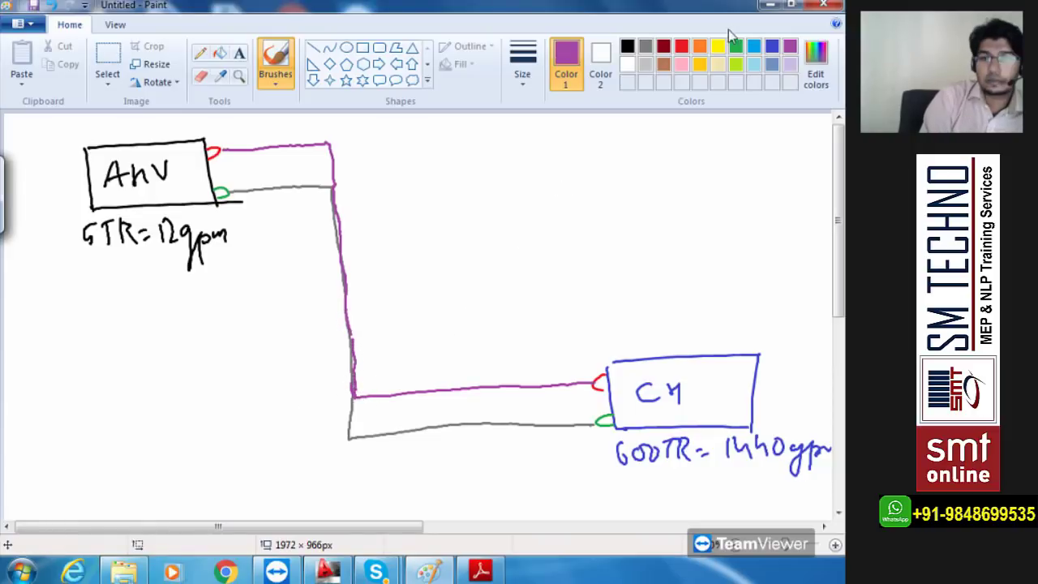
- Mark the four bends of the grey and purple pipes with short orange diagonal strokes
left_click(699, 50)
left_click_drag(353, 427, 344, 454)
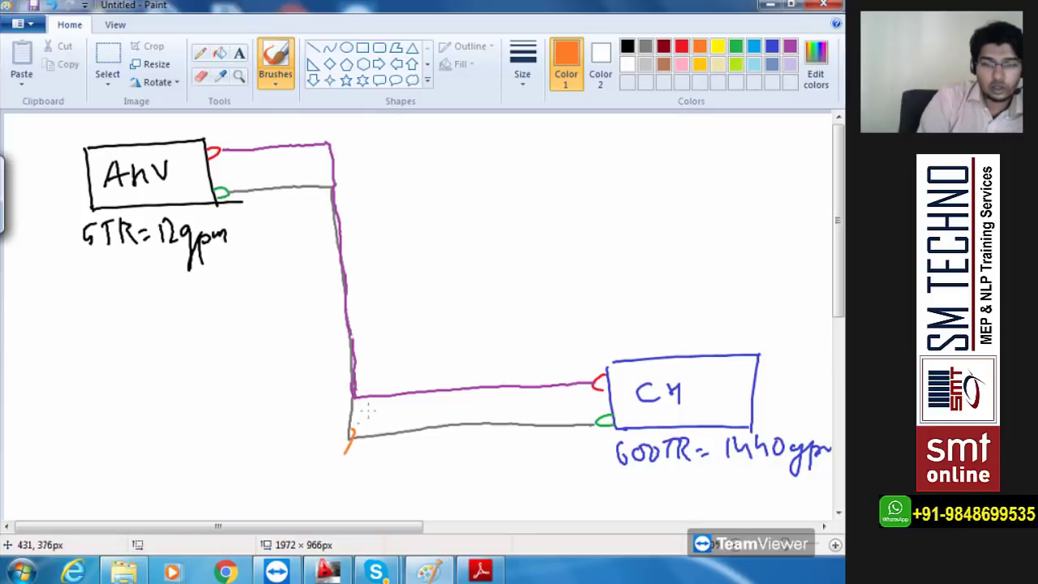
left_click_drag(364, 389, 353, 401)
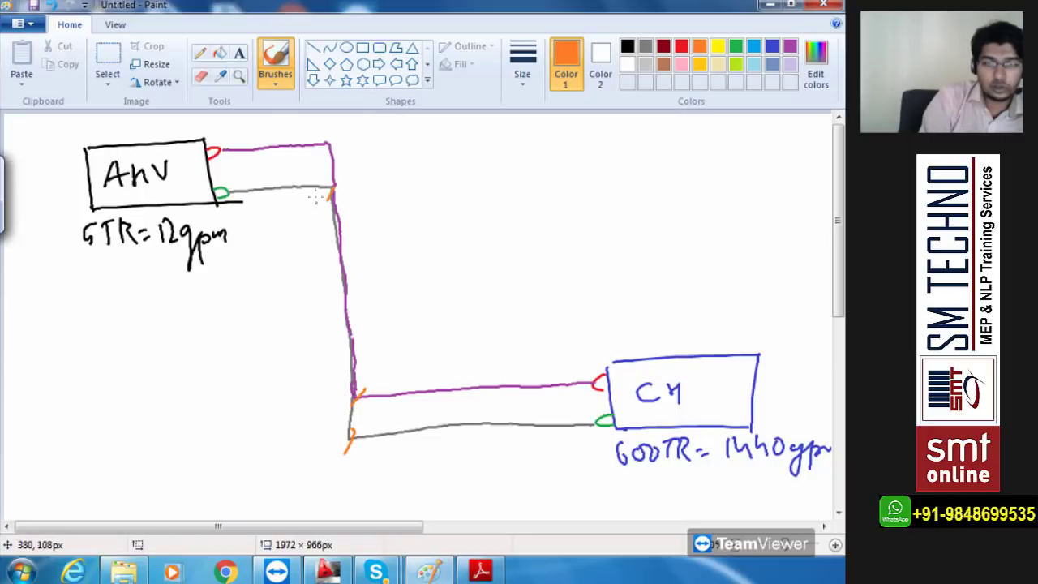
left_click_drag(332, 141, 322, 163)
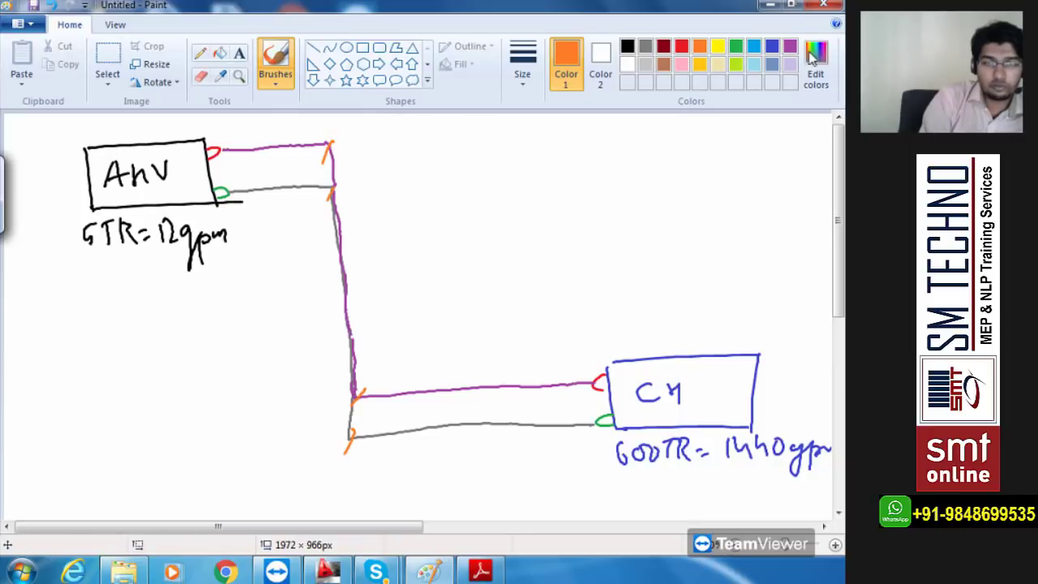
- Handwrite a double-underlined "Levels" heading in black at the canvas's upper right and an underlined "CHWP" at its lower left
left_click(627, 46)
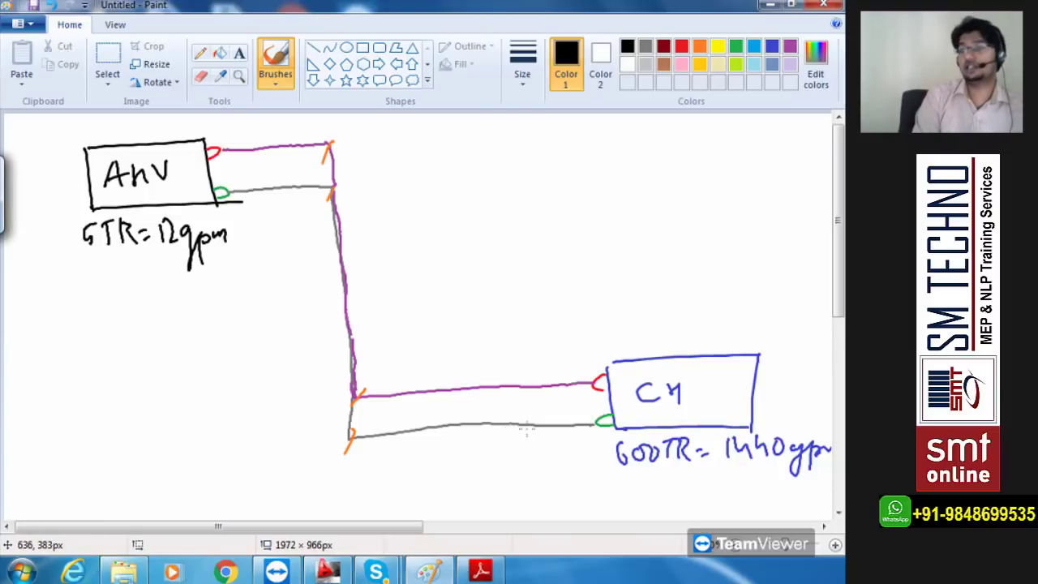
mouse_move(610, 126)
left_mouse_down()
mouse_move(637, 146)
mouse_move(701, 131)
mouse_move(643, 172)
mouse_move(705, 161)
left_mouse_up()
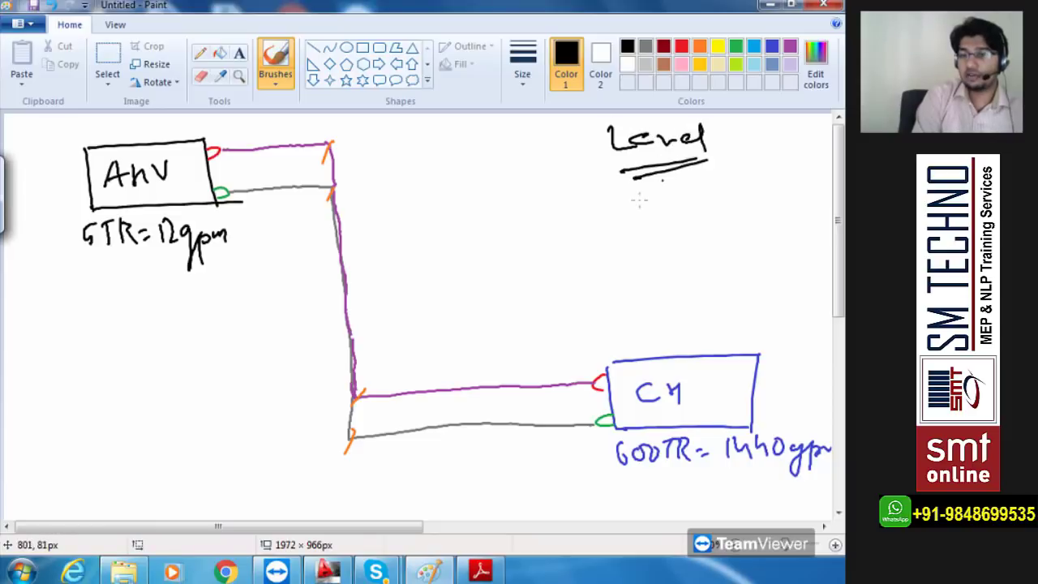
left_click(670, 218)
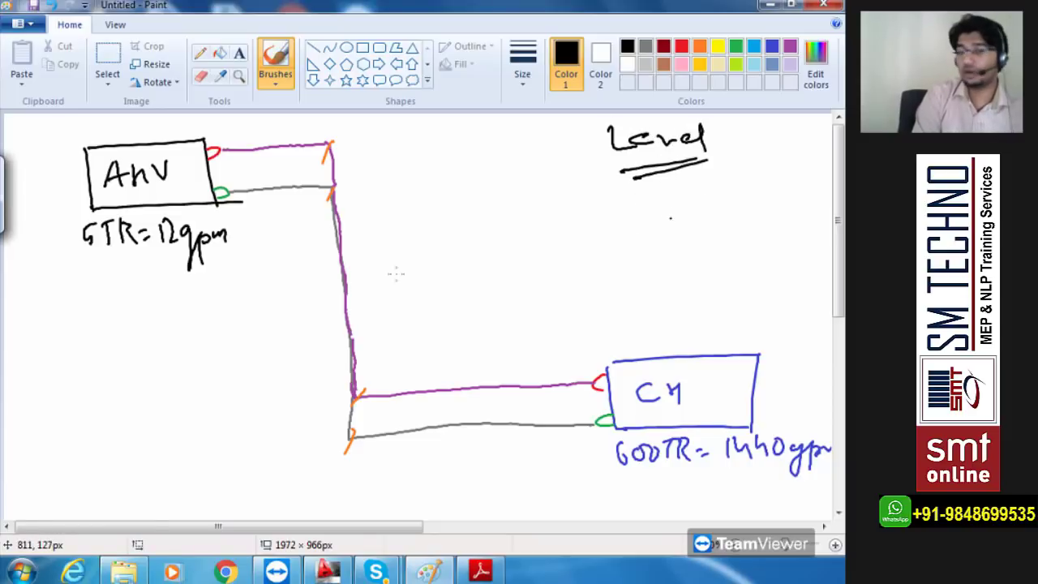
mouse_move(57, 479)
left_mouse_down()
mouse_move(60, 491)
mouse_move(111, 465)
left_mouse_up()
left_click_drag(89, 488, 122, 477)
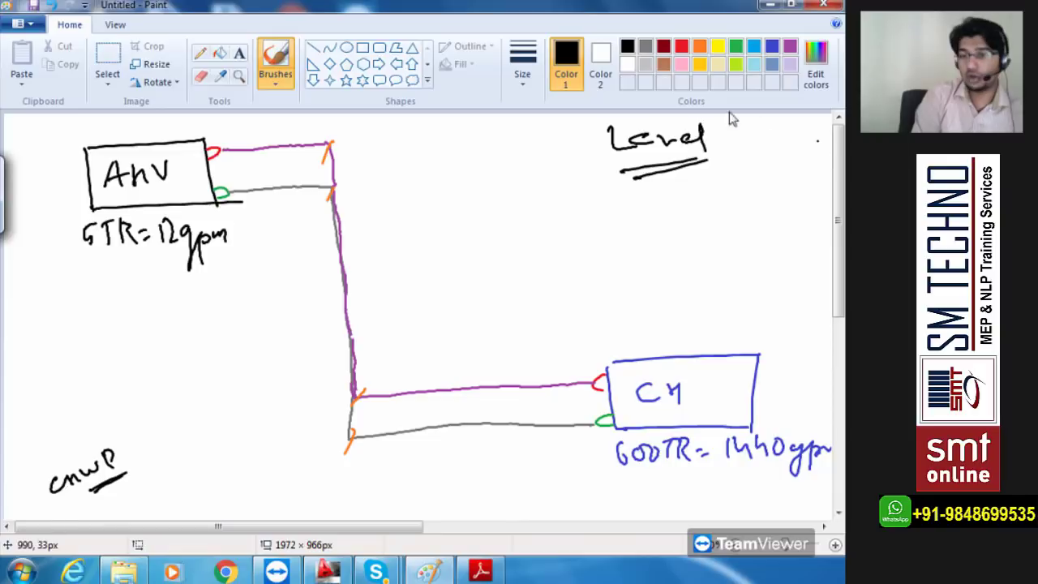
left_click_drag(723, 132, 712, 155)
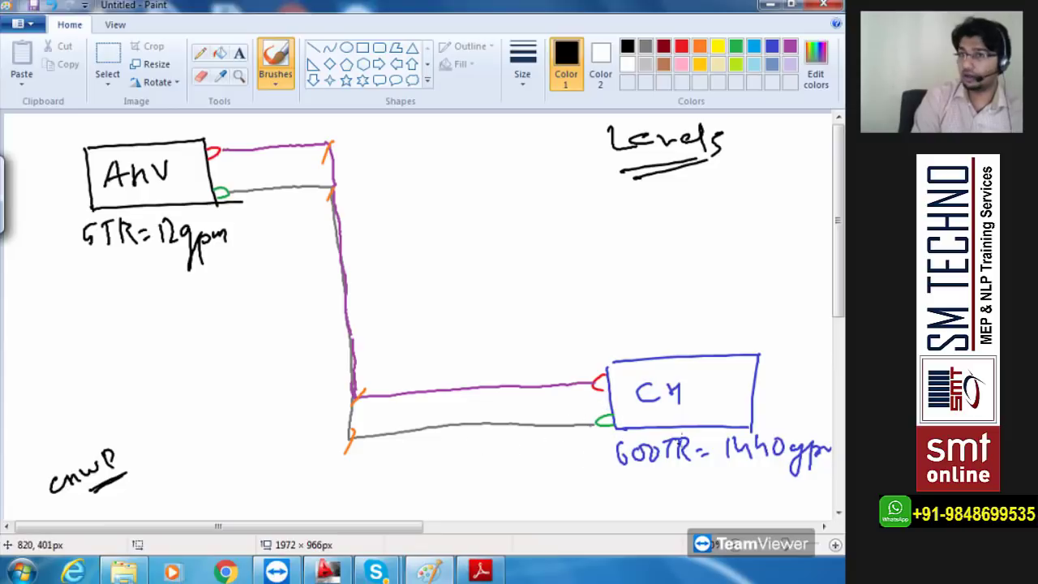
- Mark the grey pipe near the chiller as "L1" and check the pipe size table in Adobe Reader before returning to Paint
mouse_move(476, 422)
left_mouse_down()
mouse_move(484, 484)
mouse_move(498, 482)
left_mouse_up()
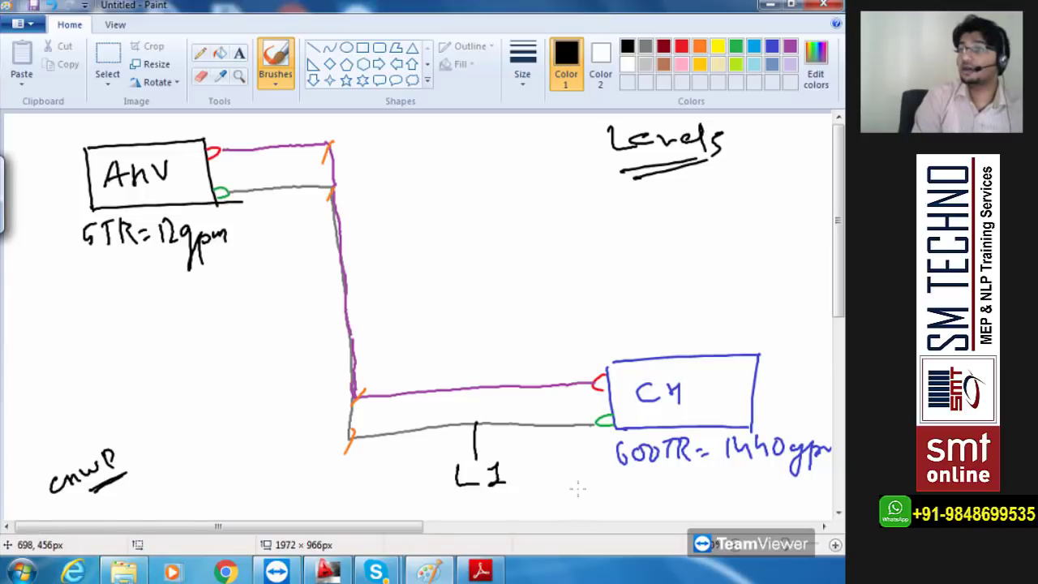
mouse_move(480, 571)
left_click(439, 397)
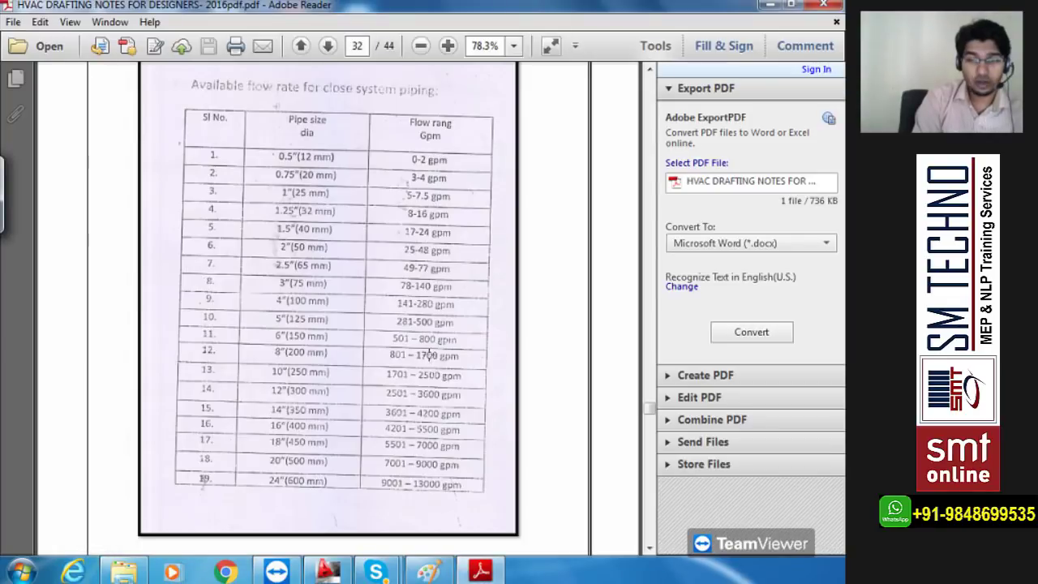
left_click(487, 570)
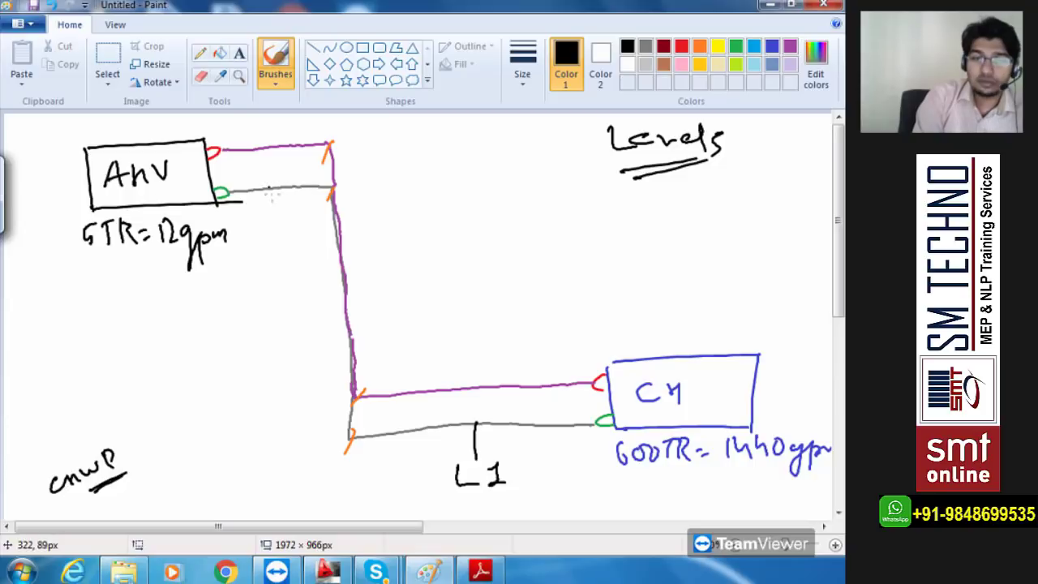
- Mark the AHU's grey branch pipe as "L2" and its purple branch pipe as "L3" in black
mouse_move(276, 184)
left_mouse_down()
mouse_move(279, 242)
mouse_move(305, 237)
left_mouse_up()
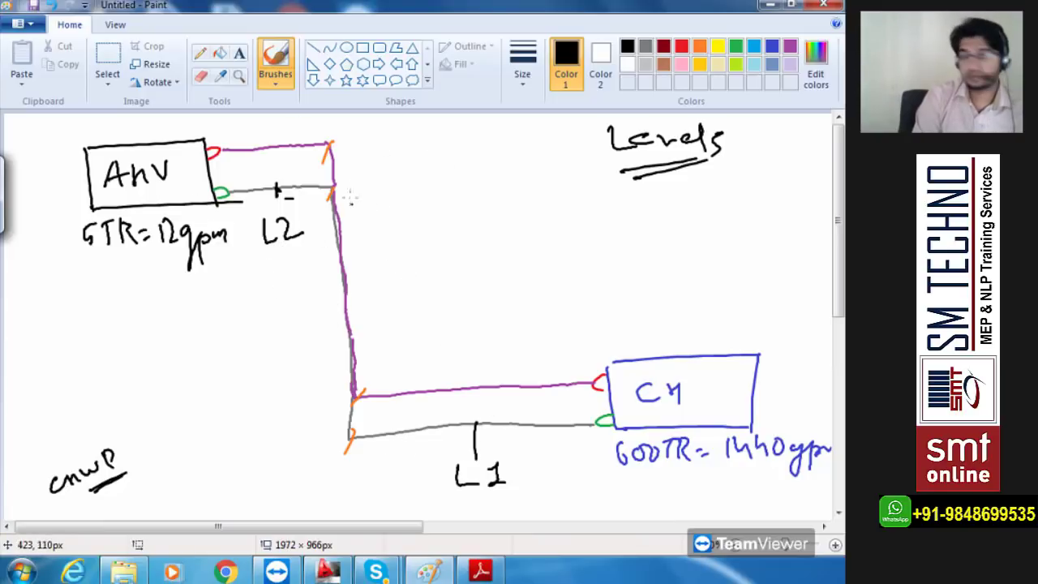
mouse_move(287, 136)
left_mouse_down()
mouse_move(291, 167)
mouse_move(394, 141)
left_mouse_up()
mouse_move(415, 126)
left_mouse_down()
mouse_move(438, 146)
mouse_move(462, 144)
left_mouse_up()
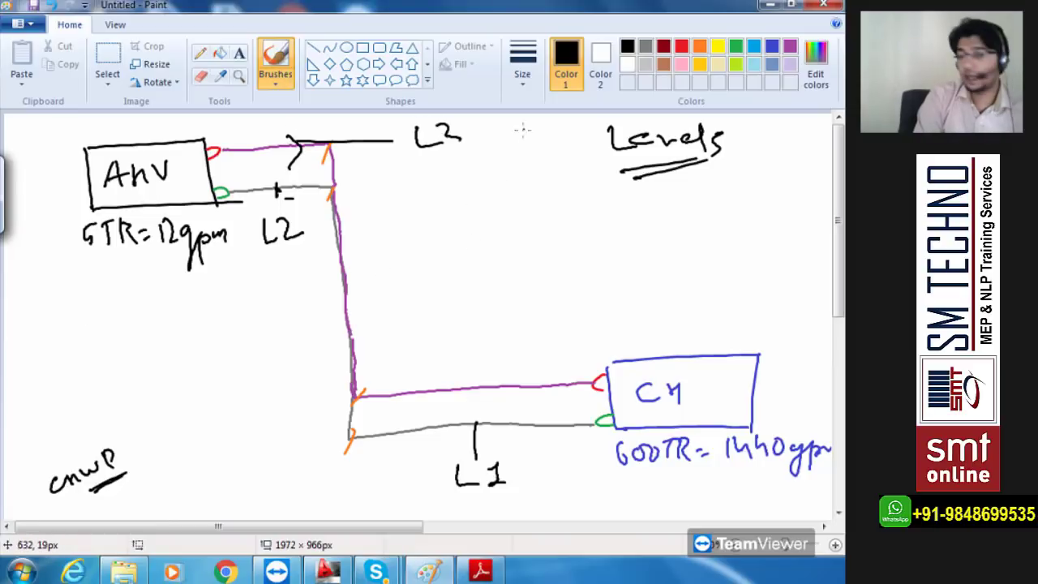
- Handwrite the level notes "S: L1-L2" and "R: L3-L1" below the AHU's flow value
mouse_move(23, 331)
left_mouse_down()
mouse_move(38, 327)
mouse_move(22, 346)
left_mouse_up()
mouse_move(58, 320)
left_mouse_down()
mouse_move(97, 342)
mouse_move(135, 321)
mouse_move(191, 317)
left_mouse_up()
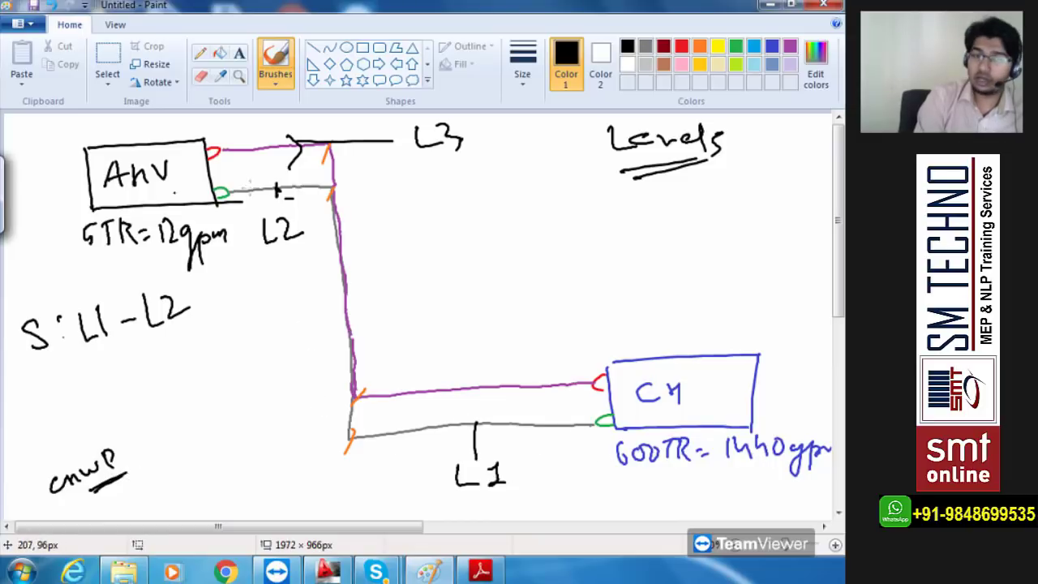
left_click_drag(50, 370, 49, 402)
left_click_drag(45, 374, 65, 401)
left_click(75, 383)
left_click(79, 393)
mouse_move(87, 363)
left_mouse_down()
mouse_move(99, 387)
mouse_move(154, 356)
mouse_move(169, 362)
left_mouse_up()
left_click_drag(181, 339, 183, 361)
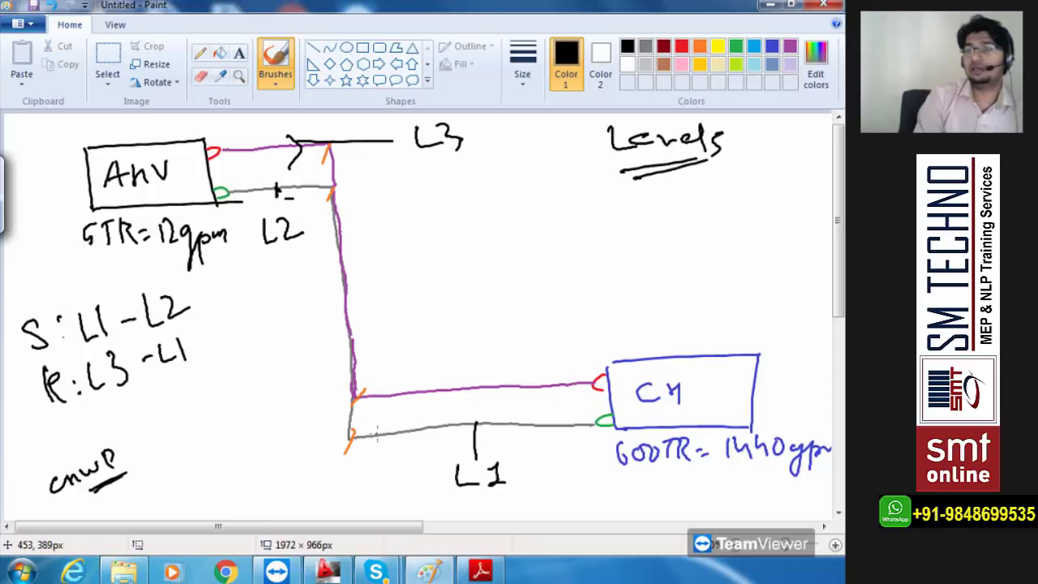
- Draw a short black line in the empty area above the chiller, trace it in red, and double-underline "R: L3-L1" in red
left_click_drag(501, 247, 607, 239)
left_click(681, 46)
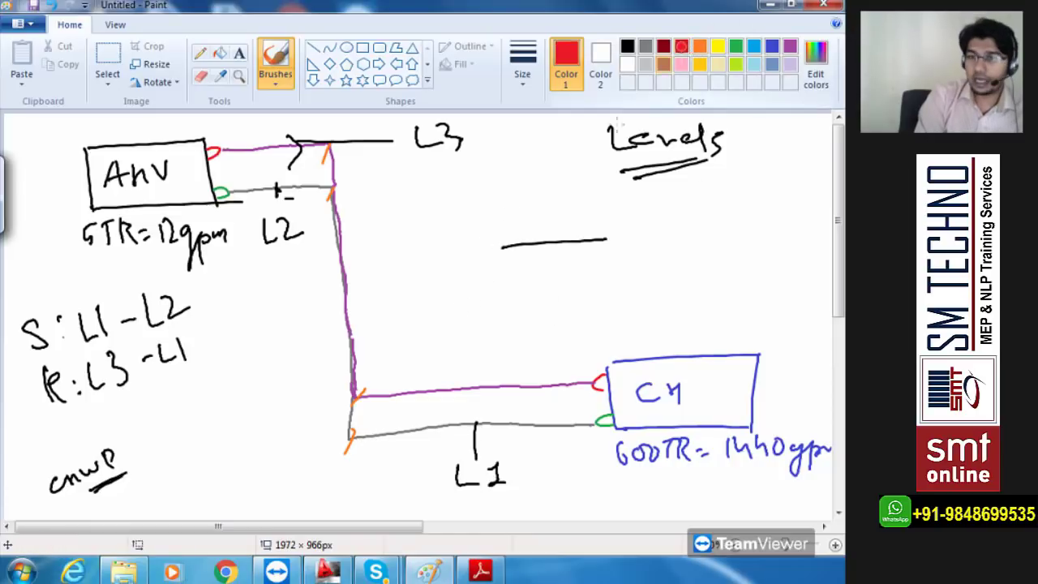
left_click_drag(503, 244, 585, 237)
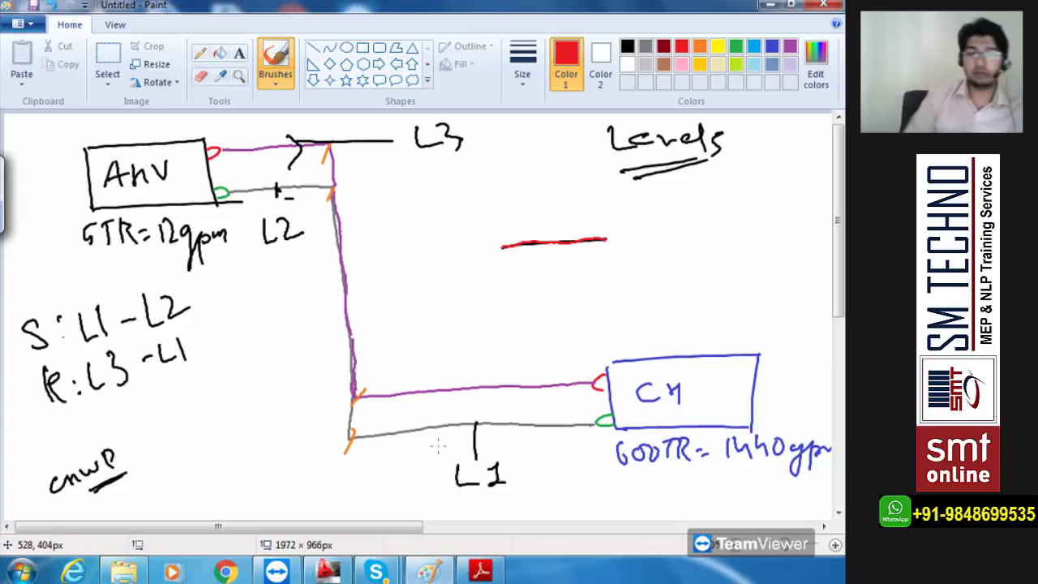
mouse_move(95, 411)
left_mouse_down()
mouse_move(205, 372)
mouse_move(90, 419)
left_mouse_up()
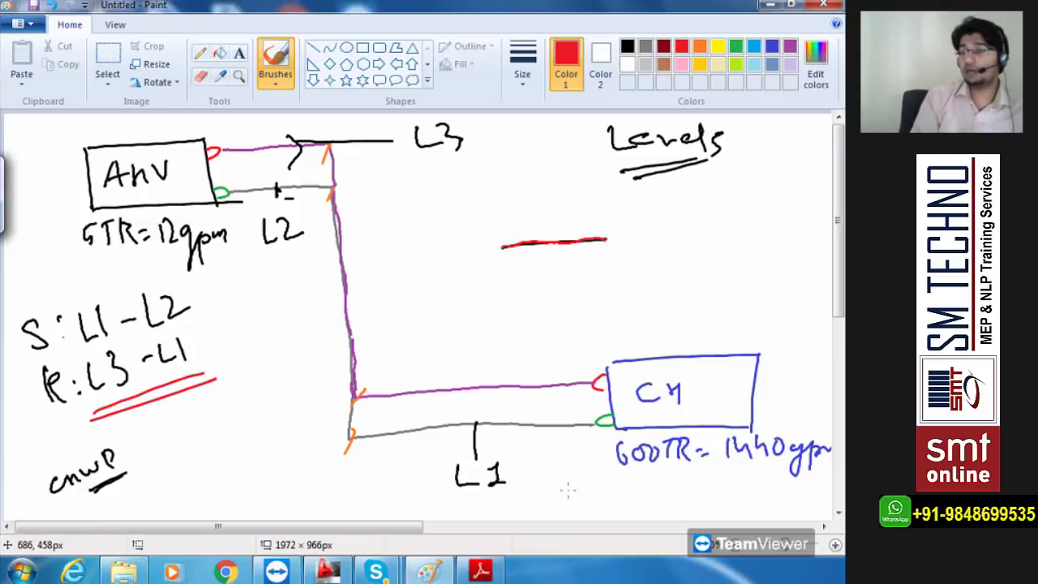
- Handwrite "Fittings" in red above the short red line and add two more underlines beneath it
mouse_move(495, 208)
left_mouse_down()
mouse_move(515, 202)
mouse_move(510, 222)
mouse_move(536, 202)
mouse_move(548, 232)
mouse_move(582, 259)
left_mouse_up()
left_click_drag(604, 209, 591, 235)
left_click_drag(504, 259, 605, 237)
left_click_drag(509, 270, 587, 245)
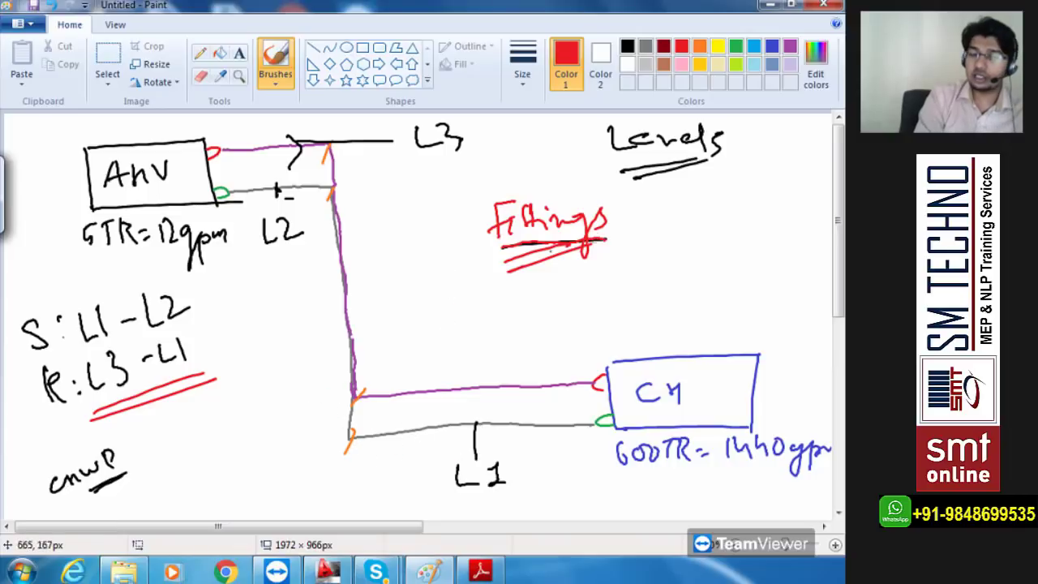
- Handwrite "90° elbow" in red beside "Fittings" and sketch a stepped pipe below with its levels labeled "L1" and "L2"
mouse_move(688, 216)
left_mouse_down()
mouse_move(681, 247)
mouse_move(710, 243)
mouse_move(746, 213)
mouse_move(759, 221)
mouse_move(793, 203)
left_mouse_up()
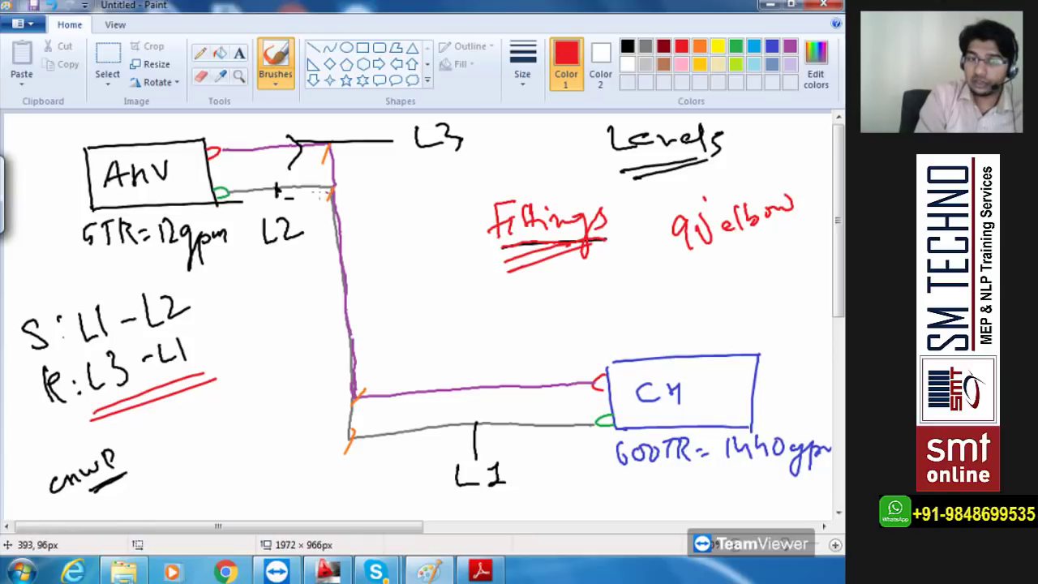
left_click_drag(480, 317, 578, 312)
mouse_move(507, 289)
left_mouse_down()
mouse_move(519, 313)
mouse_move(531, 313)
mouse_move(580, 298)
mouse_move(580, 286)
mouse_move(665, 276)
mouse_move(623, 280)
left_mouse_up()
left_click_drag(626, 261, 640, 276)
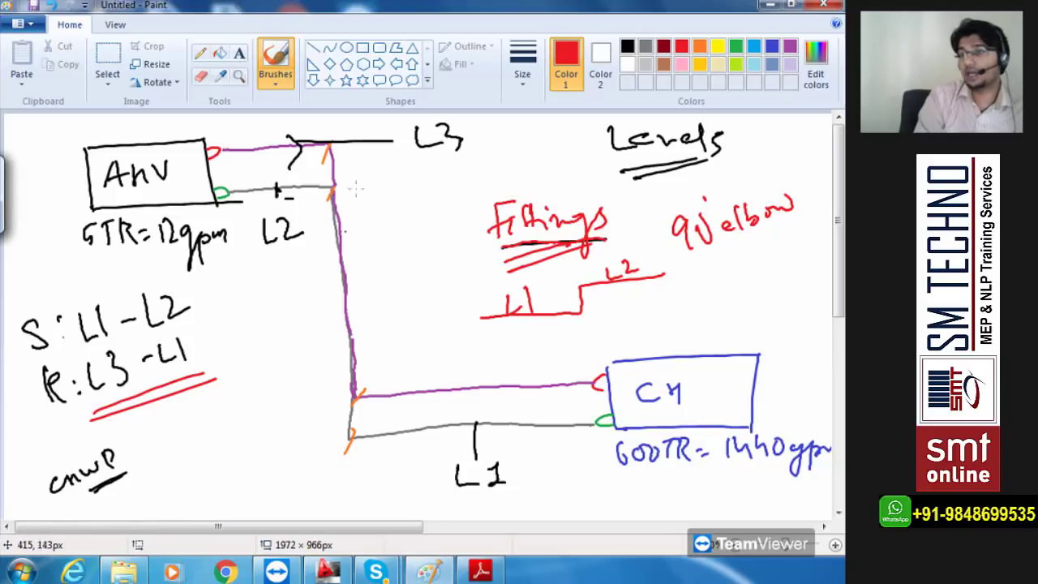
- Annotate the grey pipe's upper bend "down dropper" in red and sketch a second stepped pipe below "90° elbow"
mouse_move(339, 188)
left_mouse_down()
mouse_move(405, 199)
mouse_move(451, 192)
left_mouse_up()
mouse_move(397, 228)
left_mouse_down()
mouse_move(413, 224)
mouse_move(429, 249)
mouse_move(460, 206)
left_mouse_up()
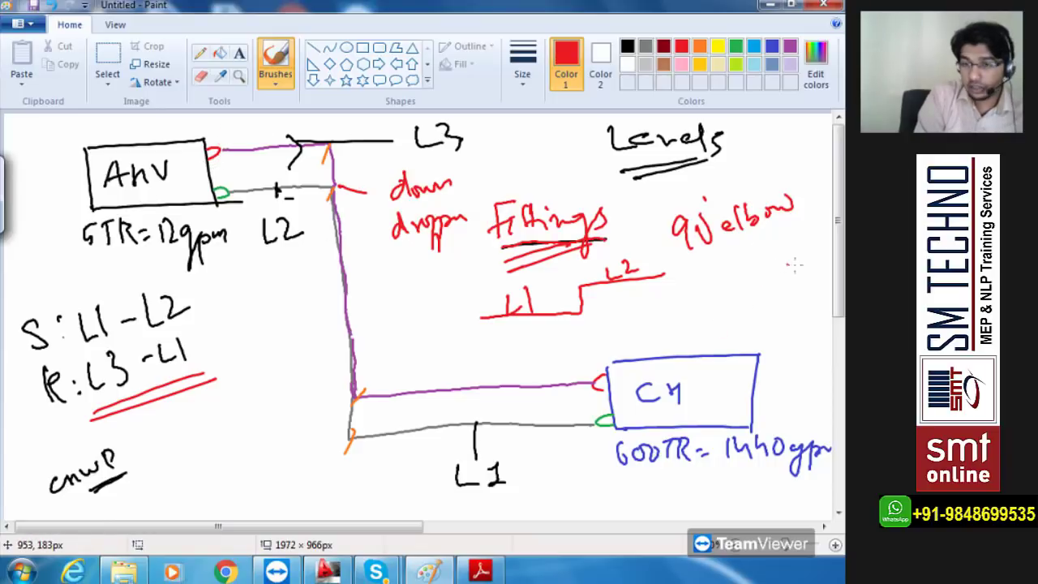
mouse_move(805, 267)
left_mouse_down()
mouse_move(737, 268)
mouse_move(743, 316)
mouse_move(657, 320)
left_mouse_up()
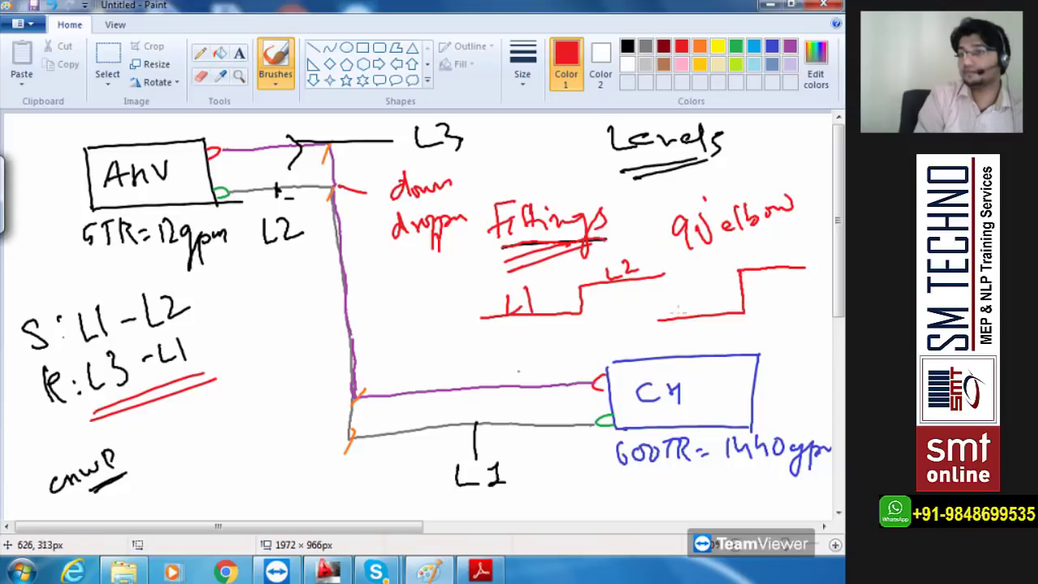
- Label the second stepped pipe's levels "L1" and "L3" in red, then mark the purple pipe's bends and point a line at "down dropper"
left_click_drag(754, 242, 771, 265)
left_click_drag(684, 294, 697, 313)
left_click_drag(704, 285, 706, 310)
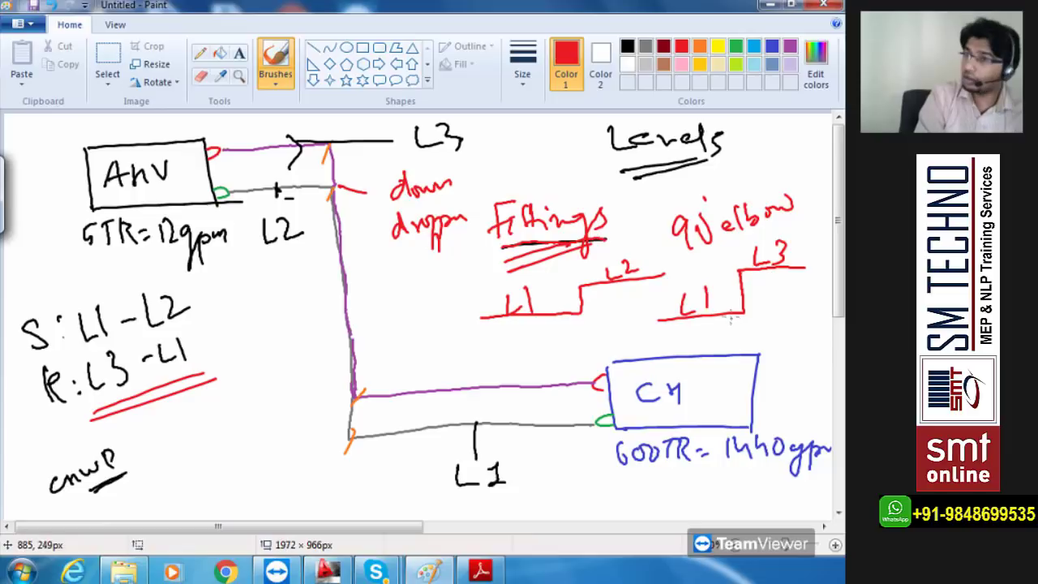
left_click_drag(335, 140, 326, 160)
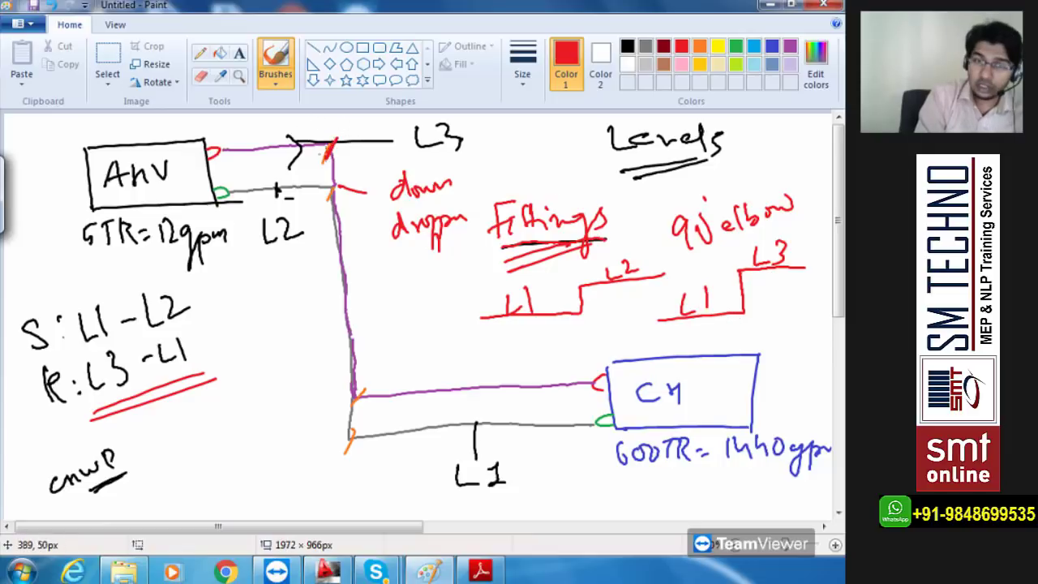
left_click_drag(408, 185, 367, 160)
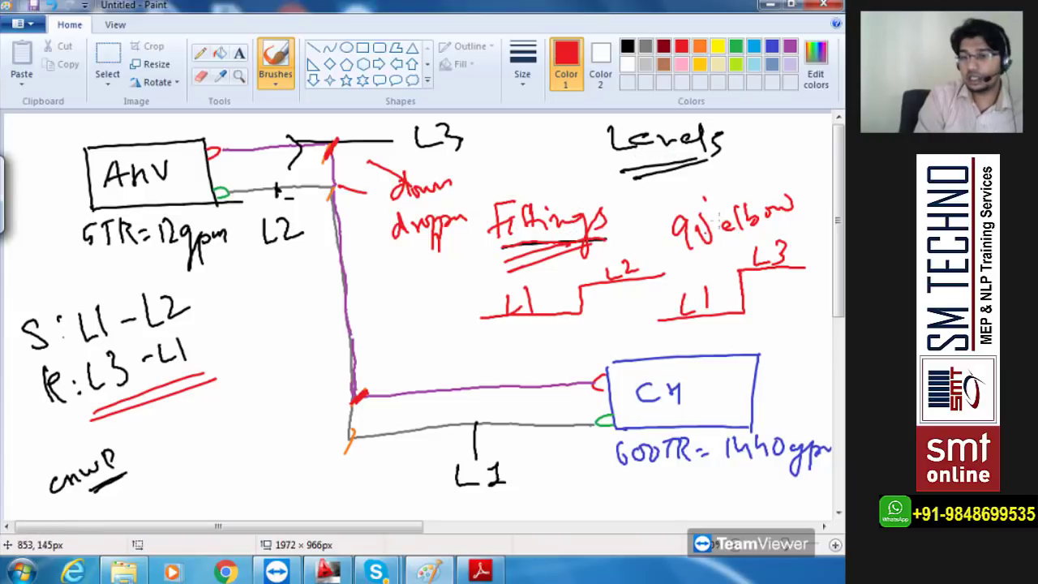
- Handwrite "Tee" and, below it, "drop-Tee" in red beside the vertical pipes
left_click_drag(270, 285, 270, 323)
mouse_move(260, 284)
left_mouse_down()
mouse_move(283, 280)
mouse_move(328, 312)
left_mouse_up()
mouse_move(271, 364)
left_mouse_down()
mouse_move(255, 366)
mouse_move(302, 361)
mouse_move(331, 339)
mouse_move(357, 337)
mouse_move(347, 360)
mouse_move(379, 347)
left_mouse_up()
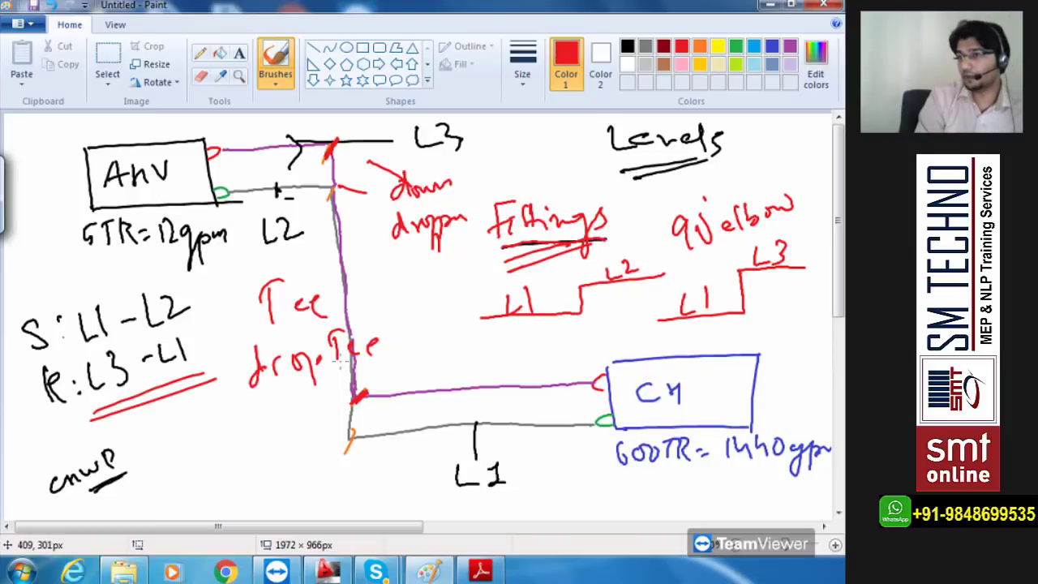
- Start a new blank picture without saving the current sketch
left_click(30, 29)
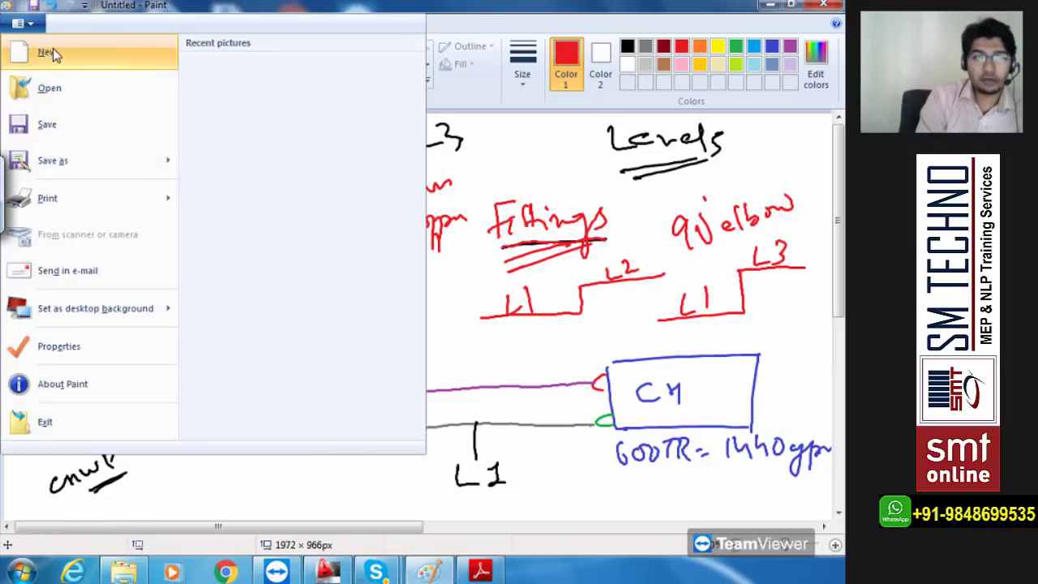
left_click(49, 49)
left_click(454, 285)
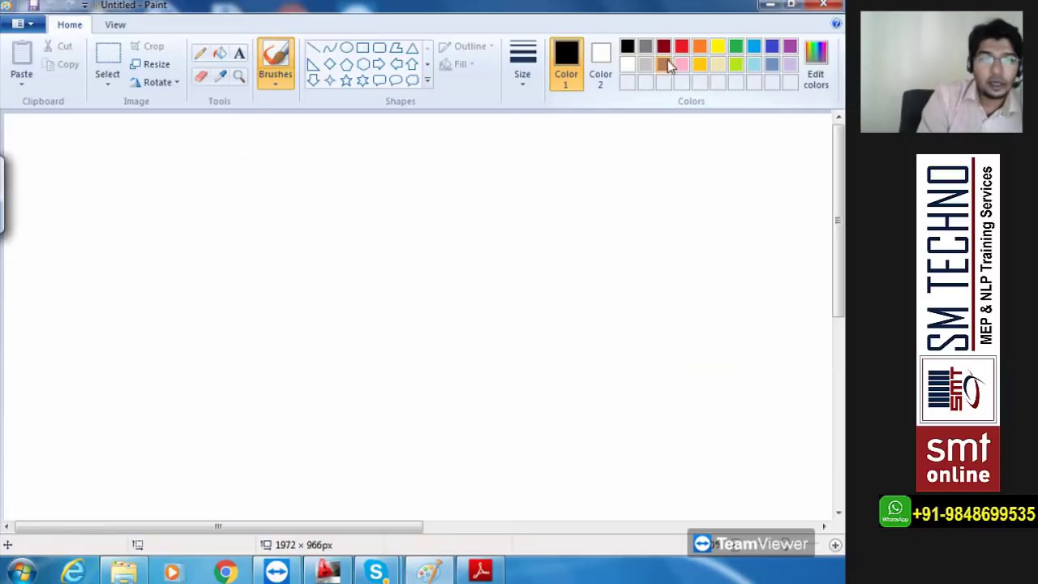
- Sketch a blue vertical riser running down and across to a chiller box, and label the box "CH"
left_click(772, 48)
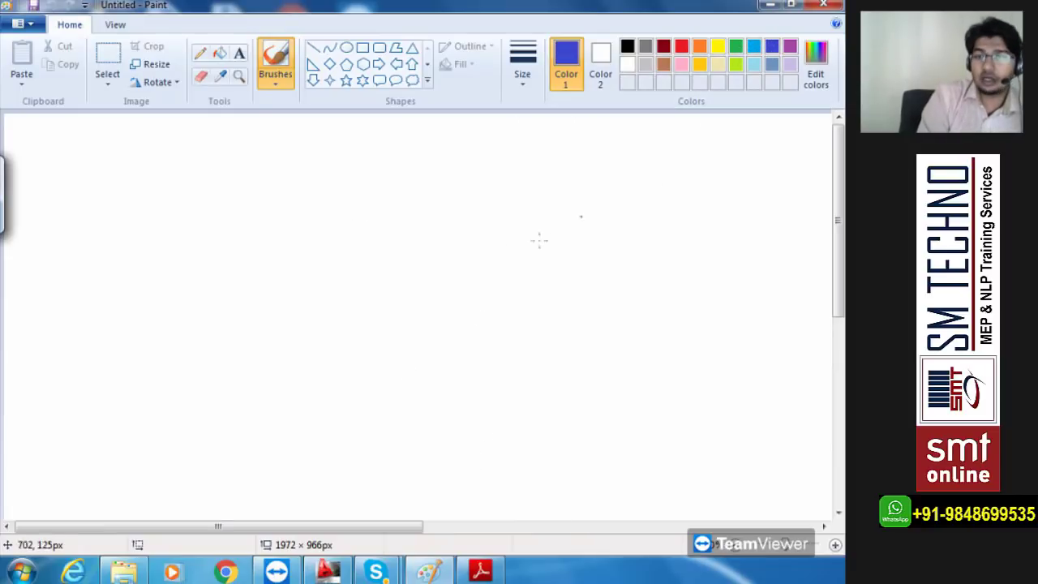
mouse_move(307, 146)
left_mouse_down()
mouse_move(308, 442)
mouse_move(461, 456)
mouse_move(464, 437)
mouse_move(477, 491)
left_mouse_up()
left_click_drag(471, 424, 598, 493)
mouse_move(525, 398)
left_mouse_down()
mouse_move(523, 419)
mouse_move(546, 415)
left_mouse_up()
left_click_drag(546, 397, 547, 413)
mouse_move(476, 424)
left_mouse_down()
mouse_move(460, 431)
mouse_move(463, 456)
left_mouse_up()
- Complete the chiller label with "- 500TR =" and add a blank line followed by "gpm" below it
mouse_move(564, 399)
left_mouse_down()
mouse_move(602, 405)
mouse_move(628, 390)
mouse_move(712, 390)
left_mouse_up()
left_click_drag(696, 399, 713, 398)
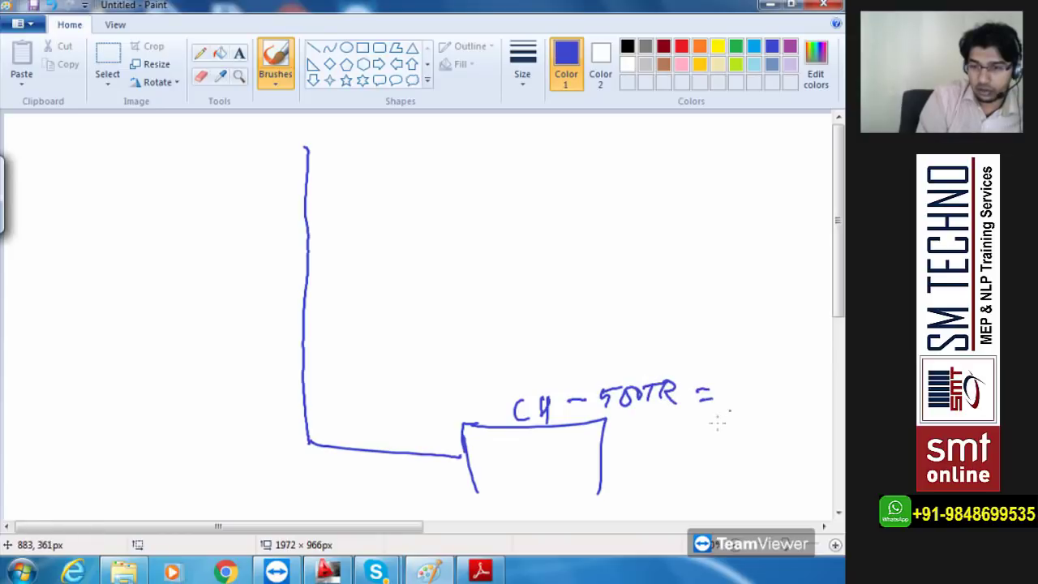
mouse_move(687, 452)
left_mouse_down()
mouse_move(785, 442)
mouse_move(759, 442)
mouse_move(774, 462)
mouse_move(800, 425)
mouse_move(811, 429)
left_mouse_up()
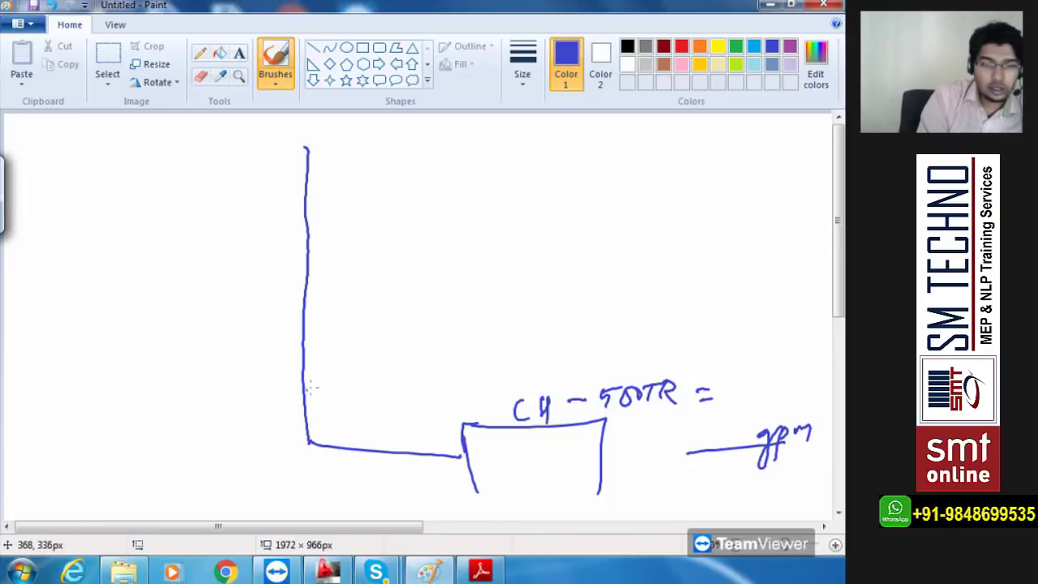
- Draw four short blue branches off the riser's left side and a box at the end of each
left_click_drag(303, 396, 255, 398)
left_click_drag(303, 326, 260, 327)
left_click_drag(308, 259, 255, 261)
left_click_drag(293, 178, 262, 180)
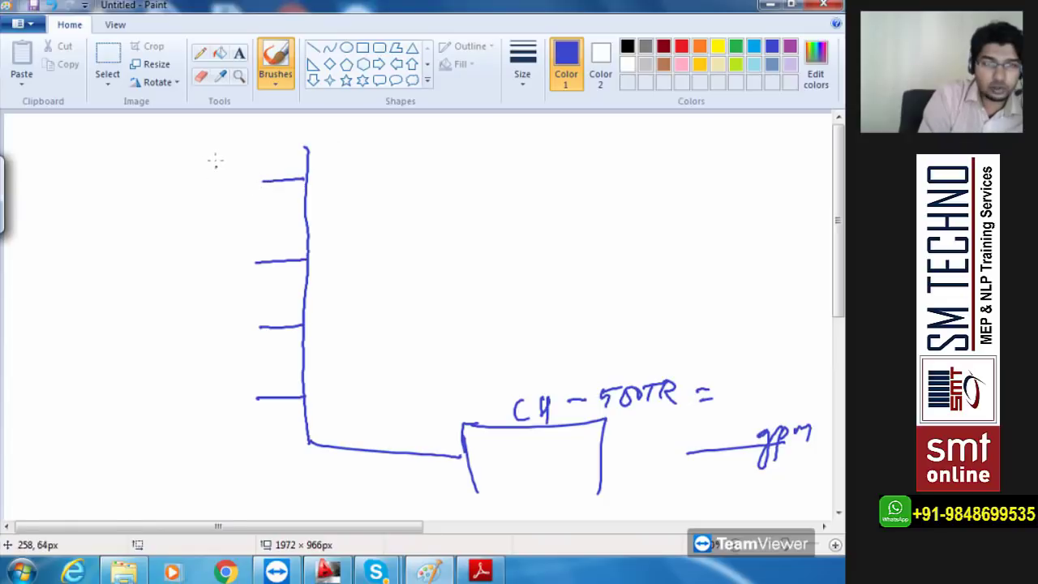
mouse_move(173, 156)
left_mouse_down()
mouse_move(253, 150)
mouse_move(168, 207)
left_mouse_up()
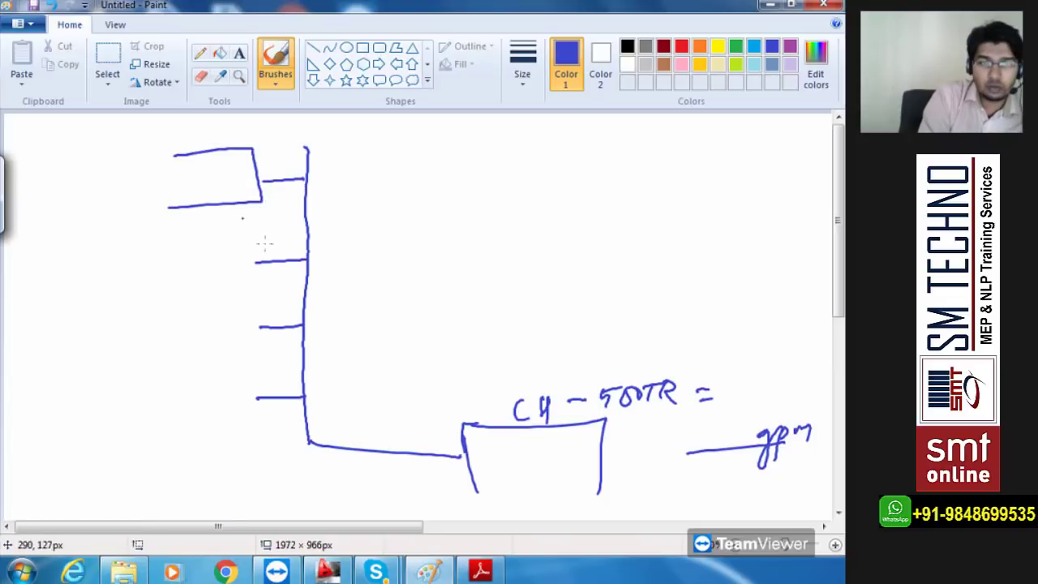
mouse_move(191, 243)
left_mouse_down()
mouse_move(253, 248)
mouse_move(170, 287)
mouse_move(253, 340)
mouse_move(170, 345)
left_mouse_up()
mouse_move(205, 376)
left_mouse_down()
mouse_move(252, 416)
mouse_move(184, 428)
mouse_move(185, 378)
mouse_move(228, 376)
left_mouse_up()
mouse_move(174, 312)
left_mouse_down()
mouse_move(182, 350)
mouse_move(207, 307)
mouse_move(171, 244)
left_mouse_up()
left_click_drag(171, 244, 193, 243)
mouse_move(176, 157)
left_mouse_down()
mouse_move(183, 214)
mouse_move(176, 146)
left_mouse_up()
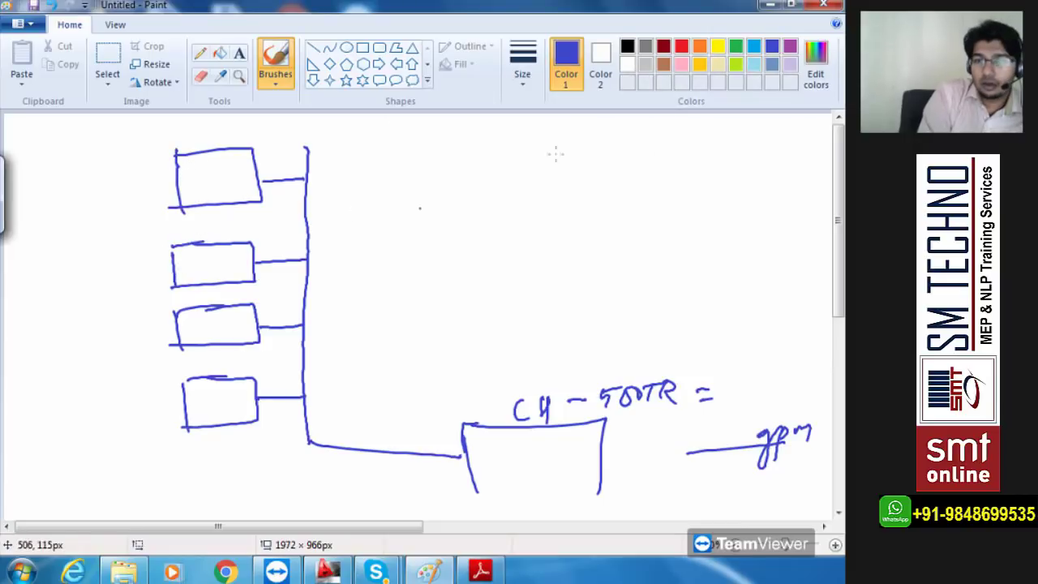
- Close the chiller box's bottom edge in red and label the lowest branch box "A1 6.5TR" with a leader line
left_click(681, 46)
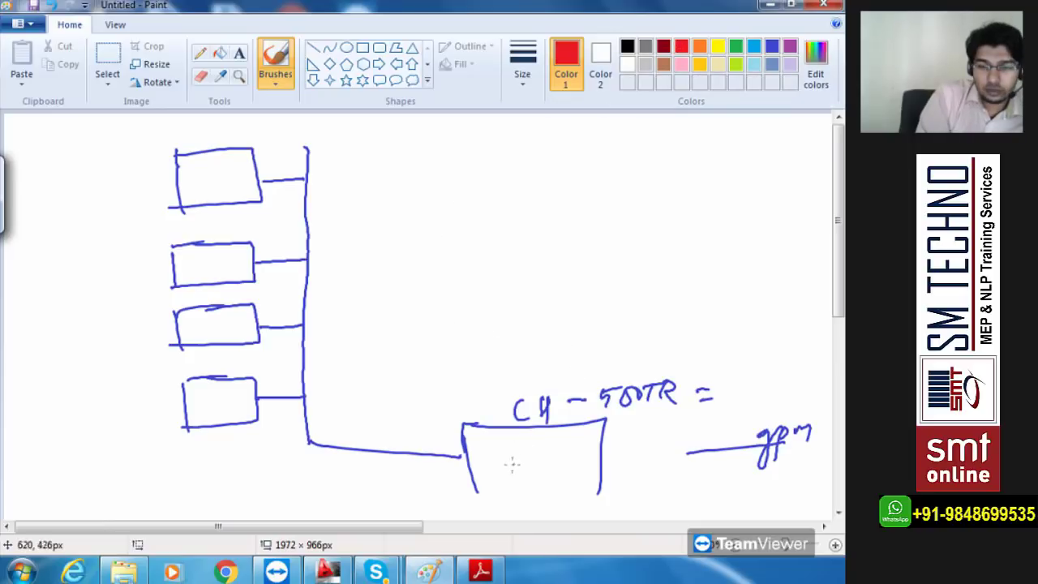
left_click_drag(480, 493, 592, 494)
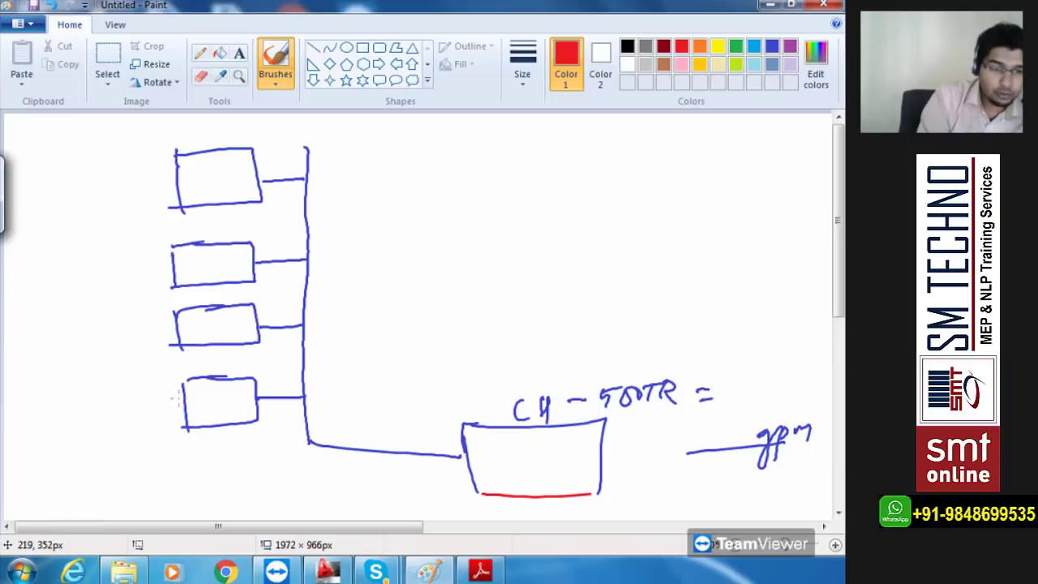
left_click_drag(188, 391, 121, 403)
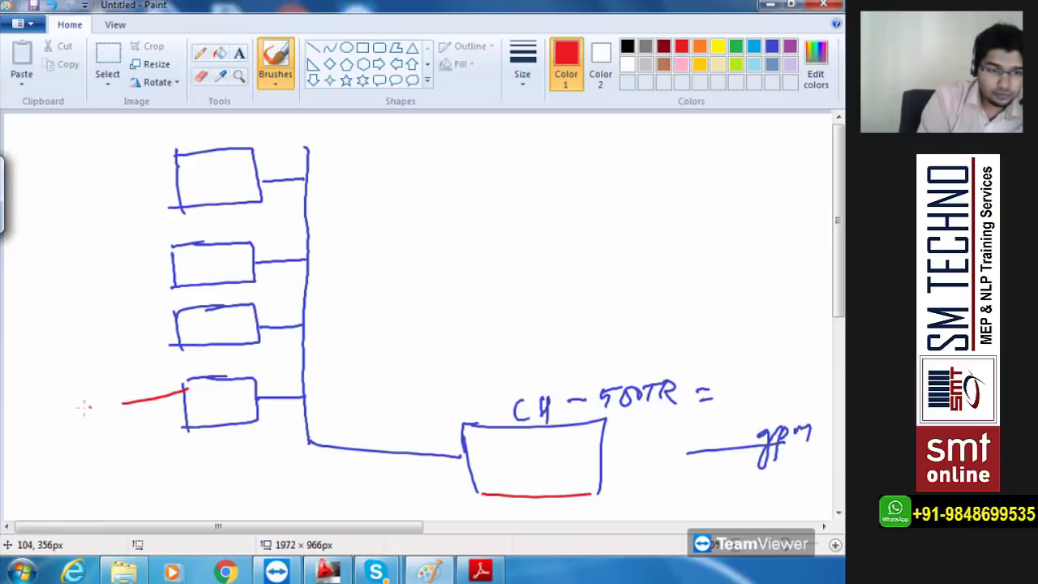
left_click_drag(30, 396, 27, 420)
mouse_move(31, 397)
left_mouse_down()
mouse_move(46, 417)
mouse_move(48, 404)
left_mouse_up()
mouse_move(54, 393)
left_mouse_down()
mouse_move(38, 459)
mouse_move(80, 448)
left_mouse_up()
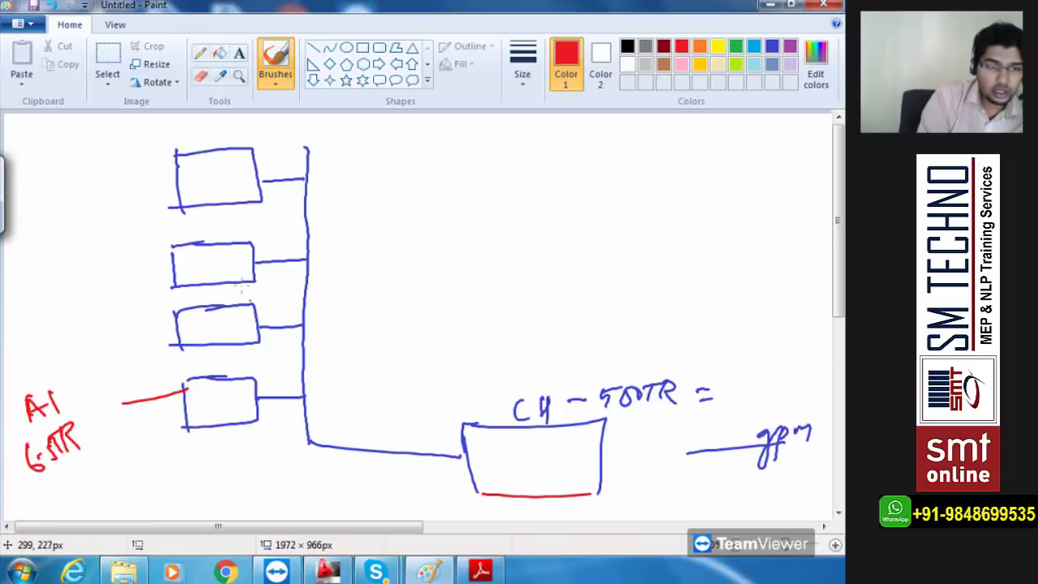
- Draw a red leader from the second-lowest branch box and label it "A2 7TR"
left_click_drag(182, 322, 131, 336)
left_click_drag(38, 315, 26, 347)
mouse_move(37, 316)
left_mouse_down()
mouse_move(45, 341)
mouse_move(44, 331)
left_mouse_up()
mouse_move(49, 316)
left_mouse_down()
mouse_move(64, 325)
mouse_move(48, 359)
mouse_move(67, 336)
left_mouse_up()
left_click_drag(59, 338, 56, 355)
left_click_drag(65, 341, 80, 352)
- Draw a red leader from the third box up and label it "A3 10TR"
left_click_drag(185, 261, 137, 266)
left_click_drag(29, 275, 37, 253)
mouse_move(37, 253)
left_mouse_down()
mouse_move(43, 274)
mouse_move(43, 261)
left_mouse_up()
mouse_move(49, 242)
left_mouse_down()
mouse_move(60, 251)
mouse_move(54, 263)
left_mouse_up()
mouse_move(51, 279)
left_mouse_down()
mouse_move(68, 285)
mouse_move(86, 265)
mouse_move(99, 276)
left_mouse_up()
- Draw a red leader from the topmost box and label it "A4 8.4TR"
left_click_drag(188, 156, 158, 160)
left_click_drag(36, 170, 50, 167)
left_click_drag(34, 160, 66, 147)
left_click_drag(68, 139, 57, 202)
mouse_move(73, 169)
left_mouse_down()
mouse_move(82, 190)
mouse_move(95, 185)
left_mouse_up()
left_click_drag(91, 161, 123, 159)
left_click_drag(122, 165, 133, 176)
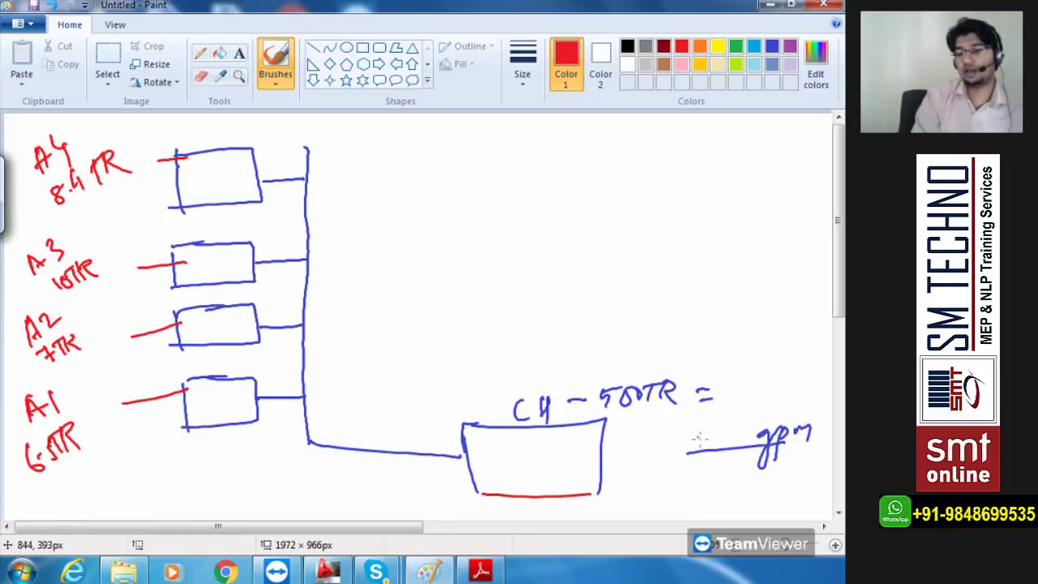
- Fill in "1200" in red on the blank line before the chiller's "gpm"
left_click_drag(682, 431, 682, 459)
left_click_drag(690, 432, 713, 445)
left_click_drag(730, 426, 730, 427)
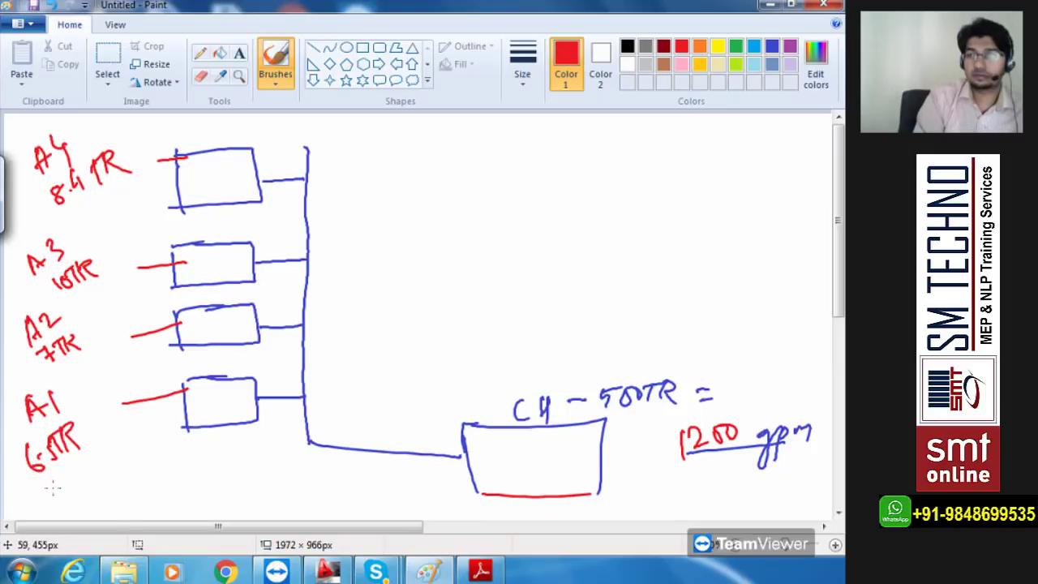
- Write the flows beside the unit labels, switching from red to black: 15.6 gpm for A1, 16.8 gpm for A2, 24 gpm for A3 and 20.16 for A4
left_click_drag(56, 483, 57, 496)
mouse_move(67, 485)
left_mouse_down()
mouse_move(64, 498)
mouse_move(71, 482)
mouse_move(96, 490)
mouse_move(139, 451)
left_mouse_up()
left_click(628, 46)
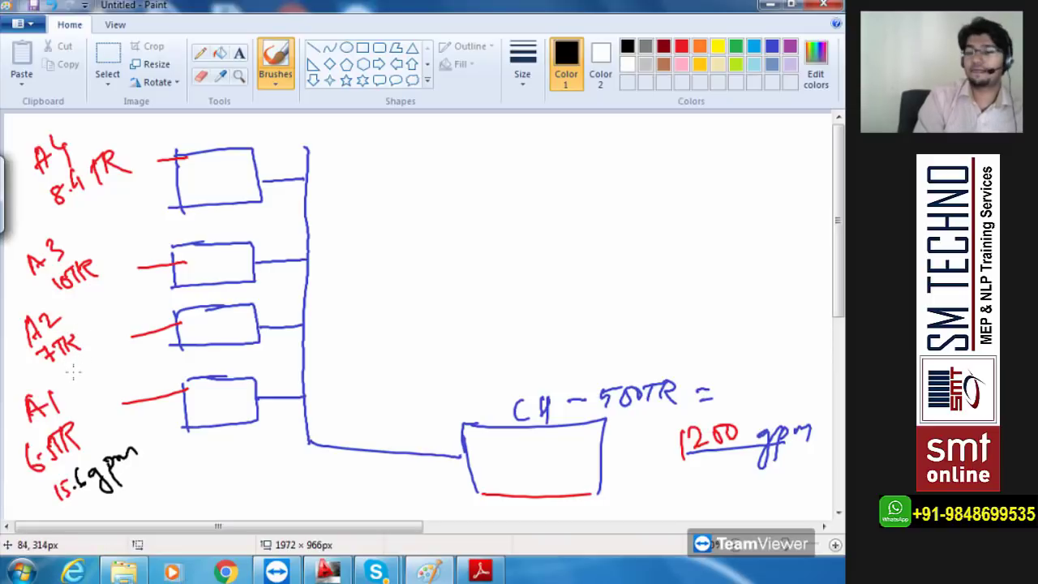
mouse_move(66, 358)
left_mouse_down()
mouse_move(74, 380)
mouse_move(92, 356)
mouse_move(136, 337)
left_mouse_up()
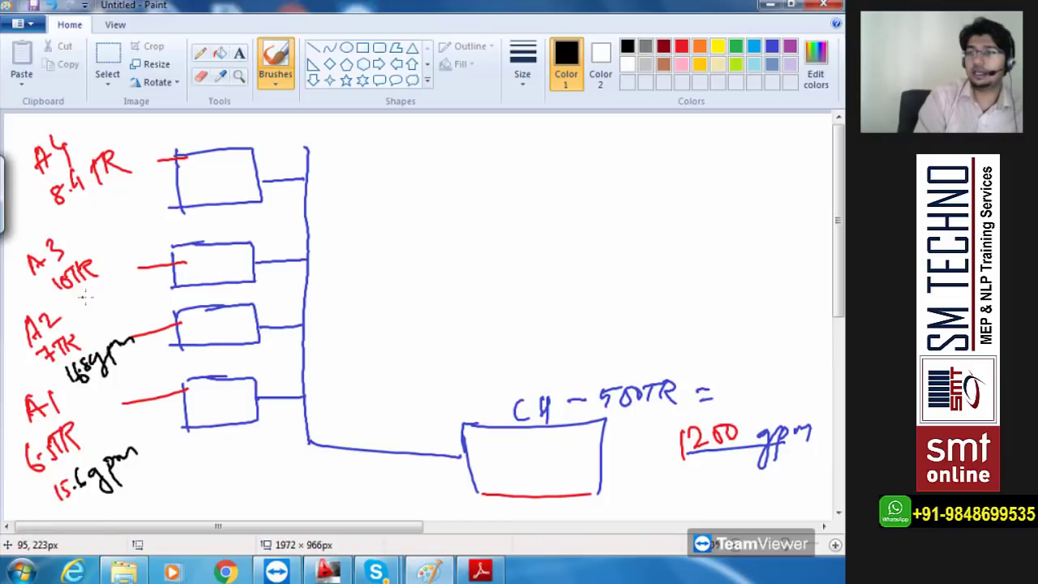
mouse_move(81, 294)
left_mouse_down()
mouse_move(92, 306)
mouse_move(137, 277)
left_mouse_up()
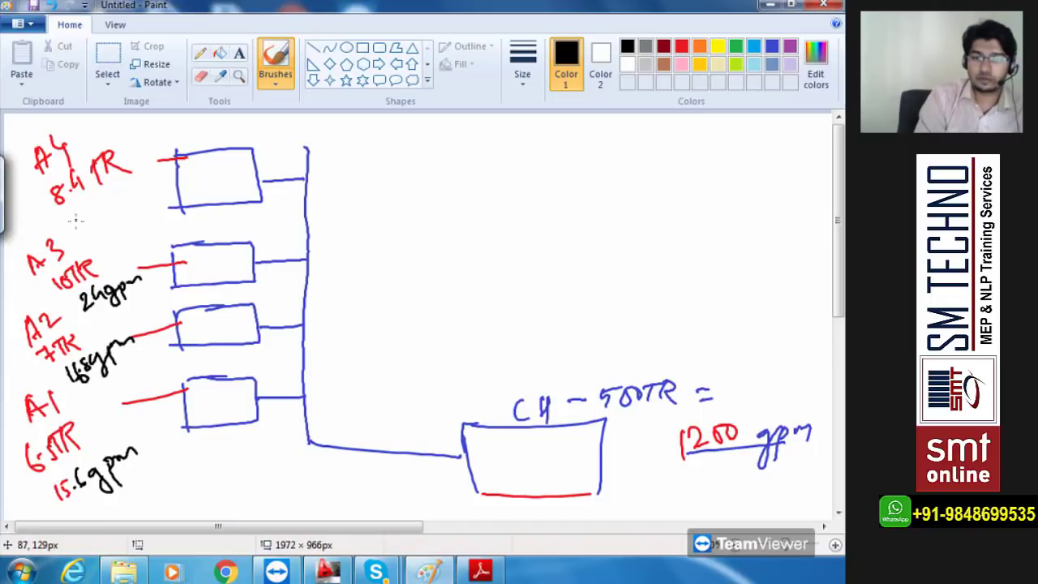
mouse_move(76, 219)
left_mouse_down()
mouse_move(102, 198)
mouse_move(110, 203)
left_mouse_up()
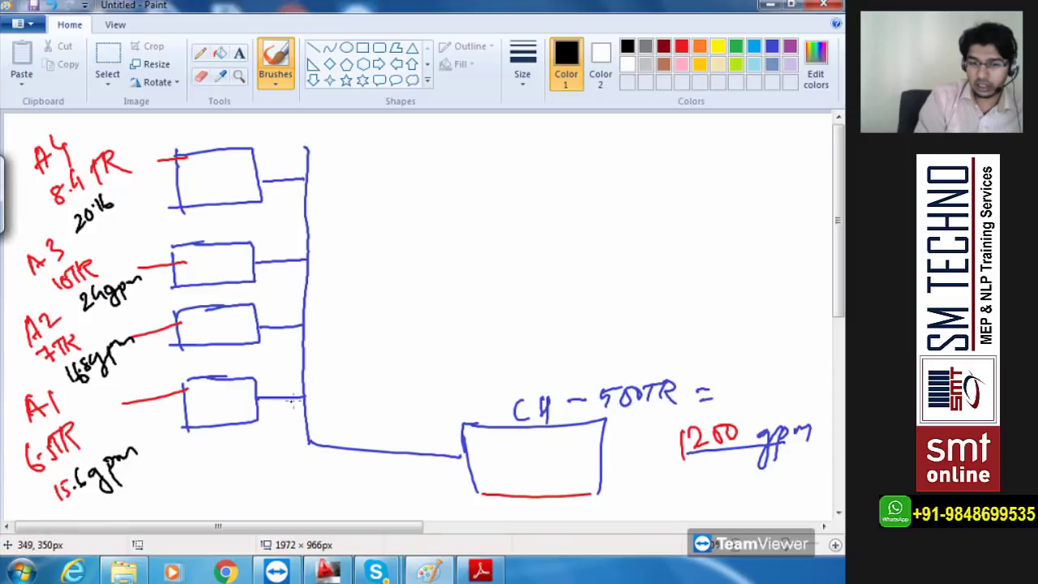
- Draw a second, black branch line from each of the four boxes to the riser
left_click_drag(257, 411, 315, 408)
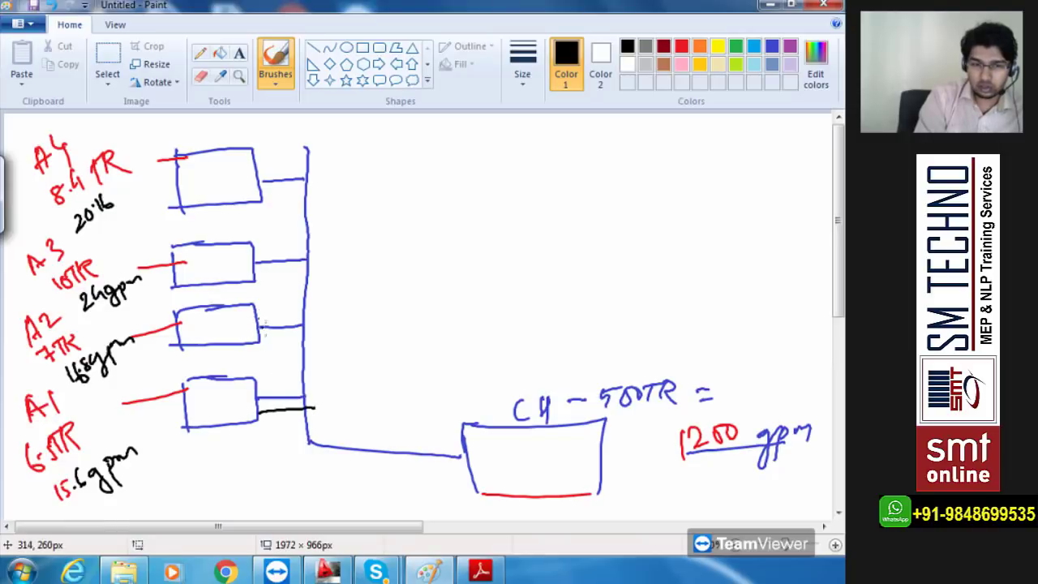
left_click_drag(258, 316, 314, 311)
left_click_drag(252, 250, 302, 243)
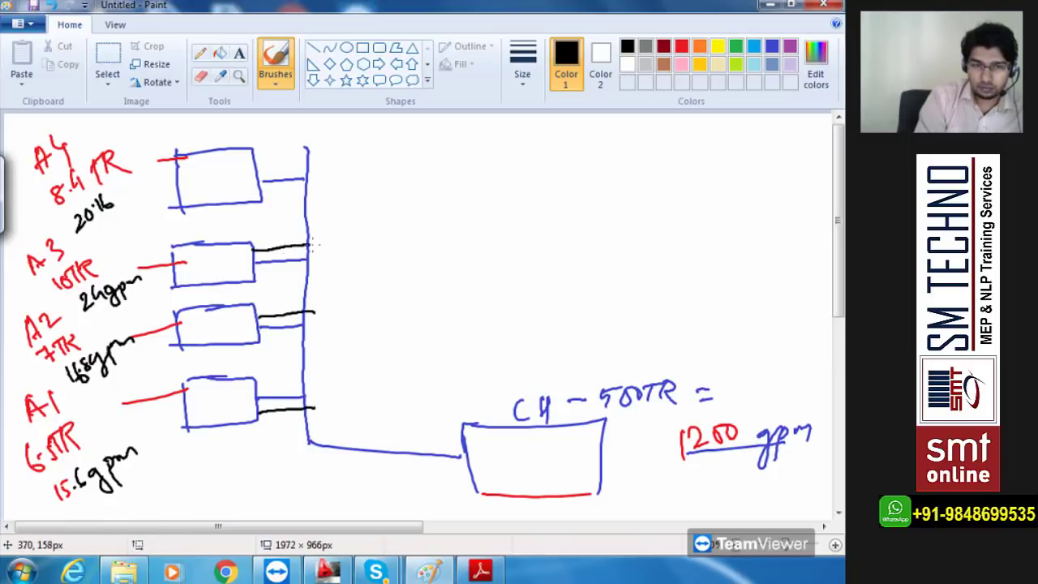
left_click_drag(261, 165, 311, 166)
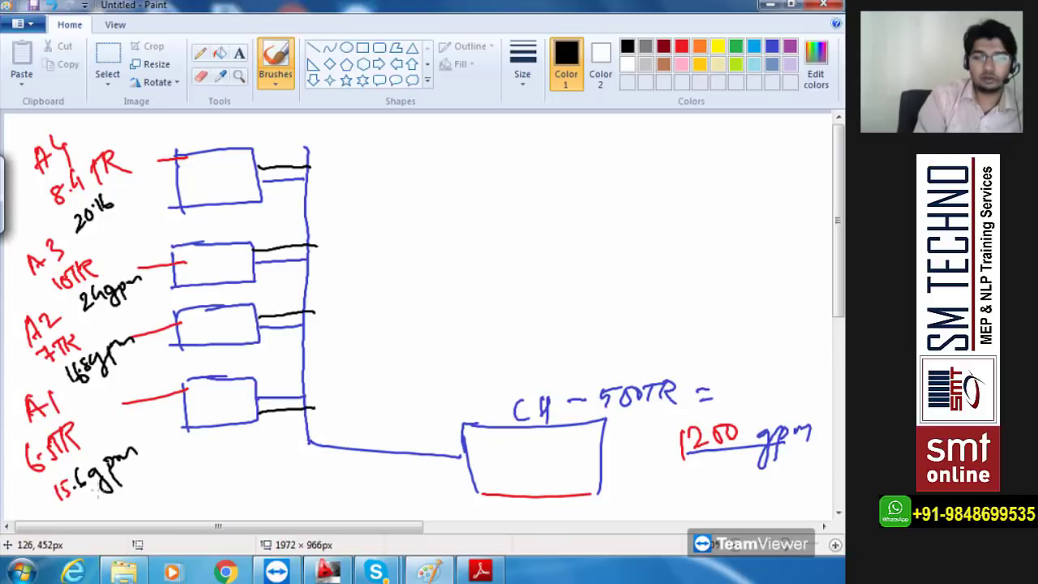
- With a thinner blue brush, write pipe sizes 32mm at A1 and A2, 40mm at A3 and A4, and an underlined 200mm above the chiller label
left_click(519, 69)
left_click(520, 112)
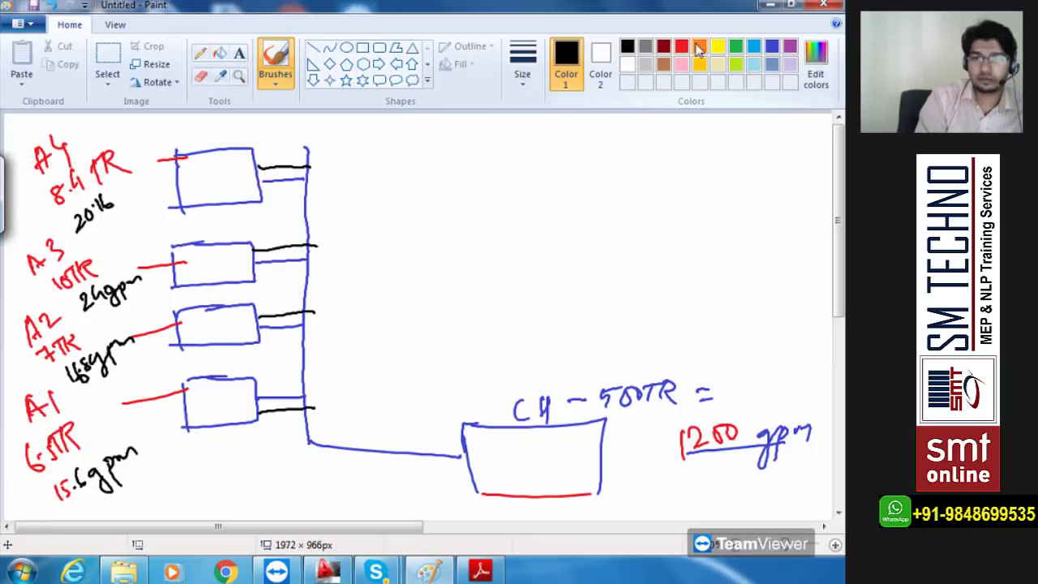
left_click(772, 47)
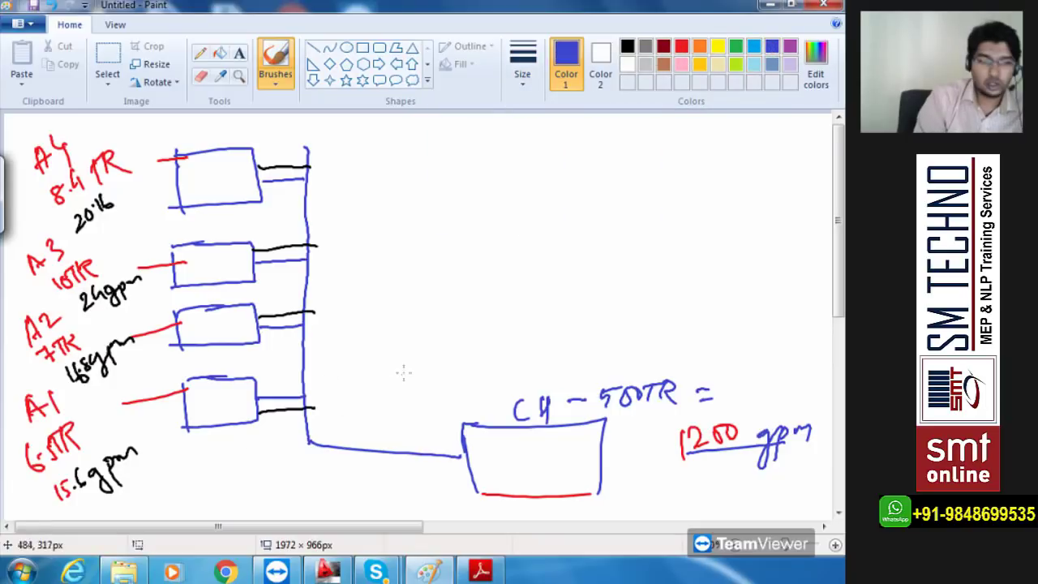
mouse_move(330, 393)
left_mouse_down()
mouse_move(331, 410)
mouse_move(373, 393)
mouse_move(402, 398)
left_mouse_up()
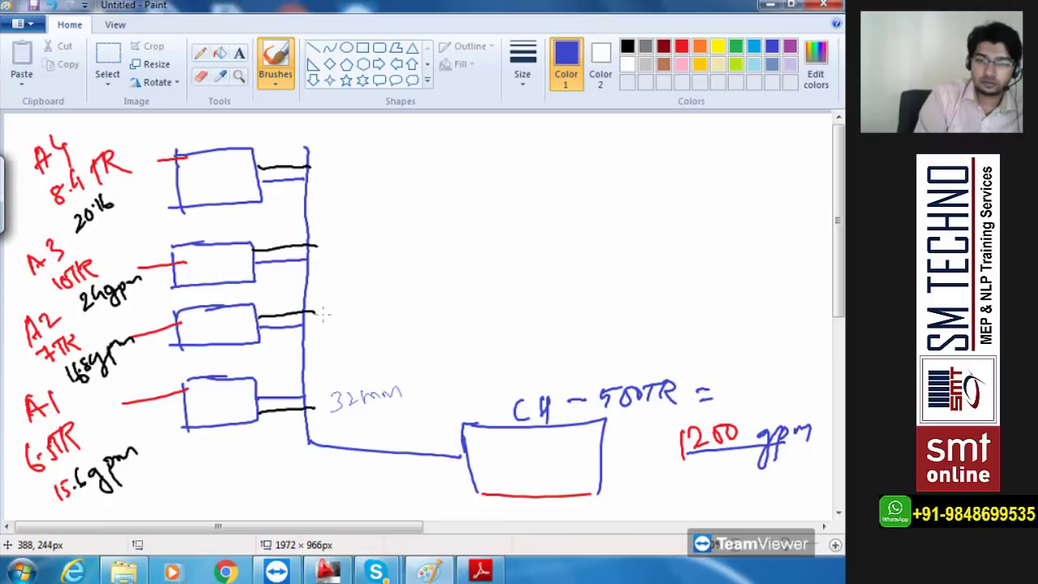
mouse_move(323, 316)
left_mouse_down()
mouse_move(331, 306)
mouse_move(358, 318)
mouse_move(390, 312)
left_mouse_up()
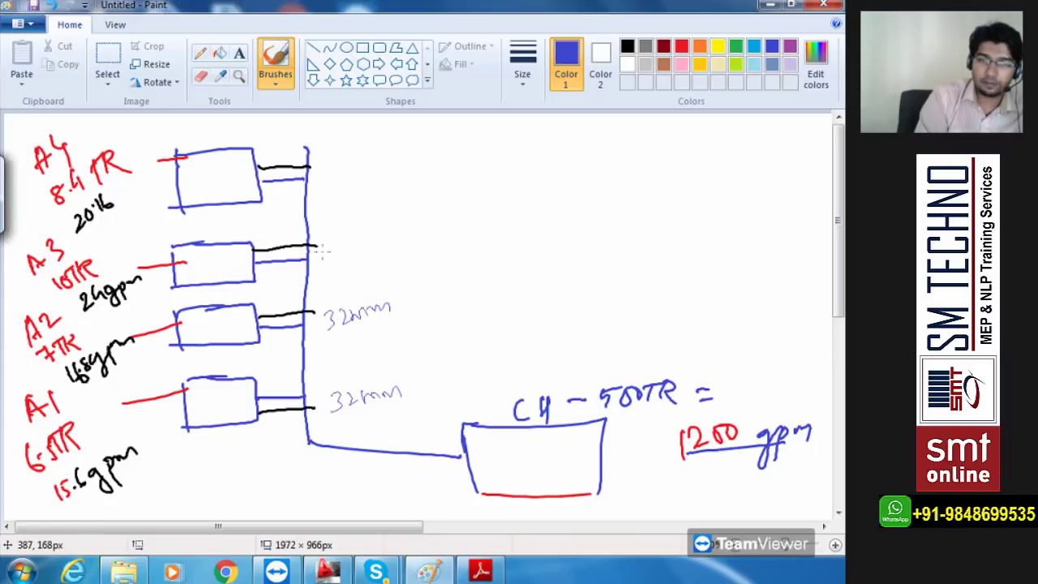
mouse_move(322, 253)
left_mouse_down()
mouse_move(356, 265)
mouse_move(400, 248)
left_mouse_up()
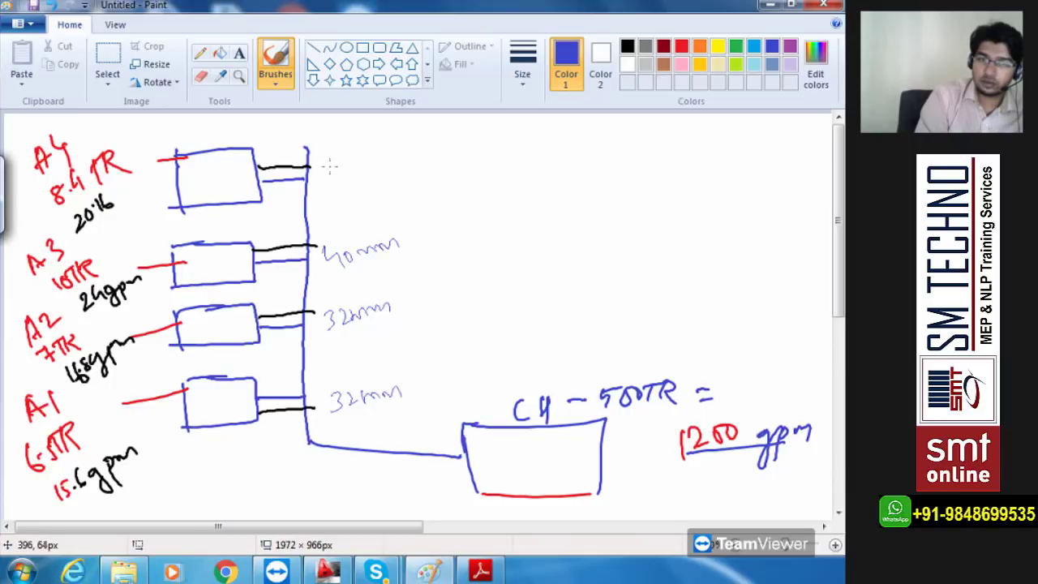
mouse_move(327, 166)
left_mouse_down()
mouse_move(337, 193)
mouse_move(348, 172)
mouse_move(398, 157)
left_mouse_up()
left_click_drag(341, 185, 342, 187)
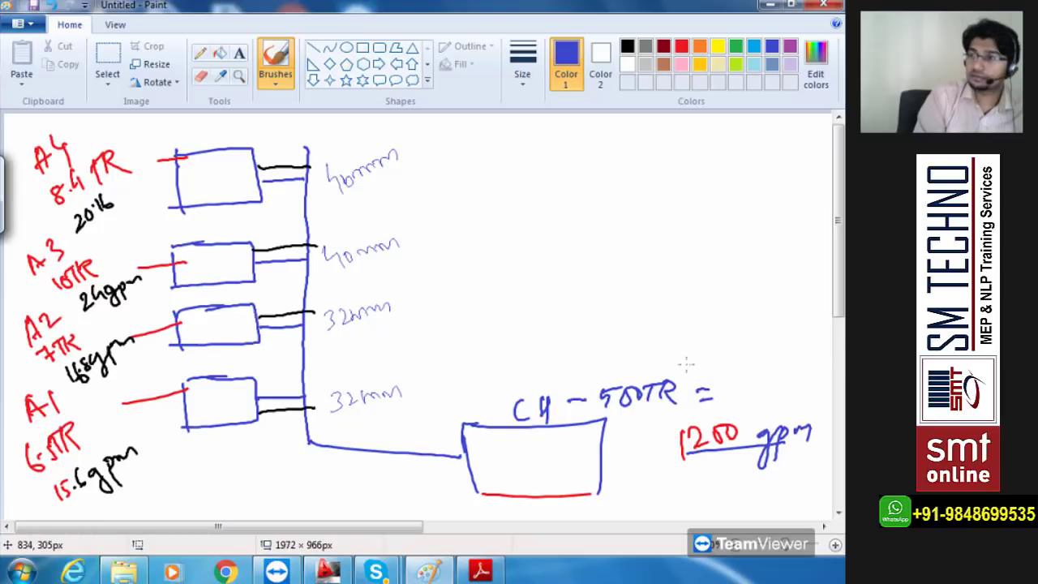
mouse_move(684, 357)
left_mouse_down()
mouse_move(766, 345)
mouse_move(723, 384)
left_mouse_up()
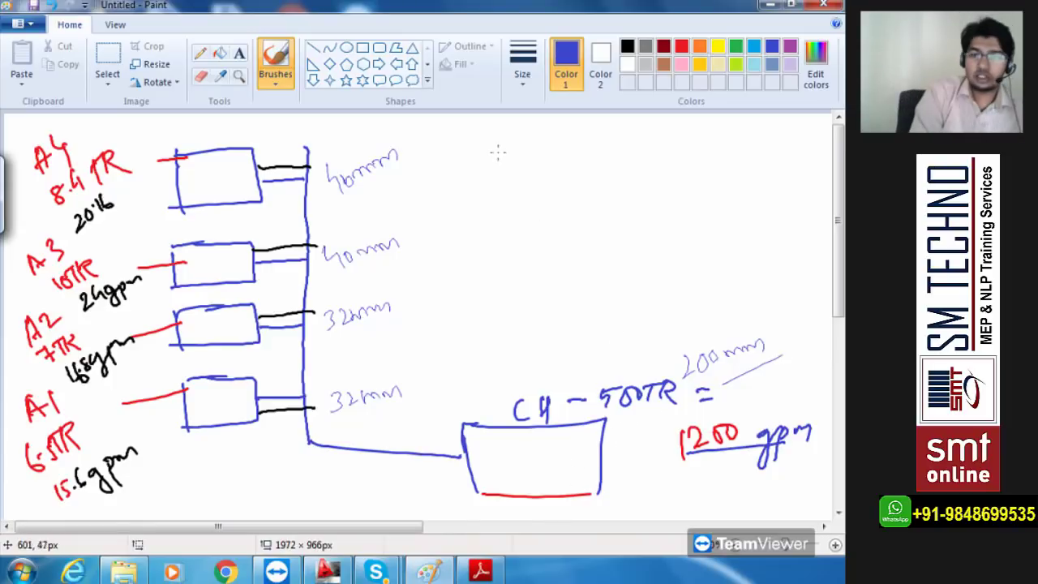
- Write a blue subtraction column on the empty canvas: 1200 minus 15.6, 16.8, 24 and 20.1, closed with a line underneath
mouse_move(509, 159)
left_mouse_down()
mouse_move(531, 169)
mouse_move(537, 154)
left_mouse_up()
left_click_drag(553, 142, 554, 145)
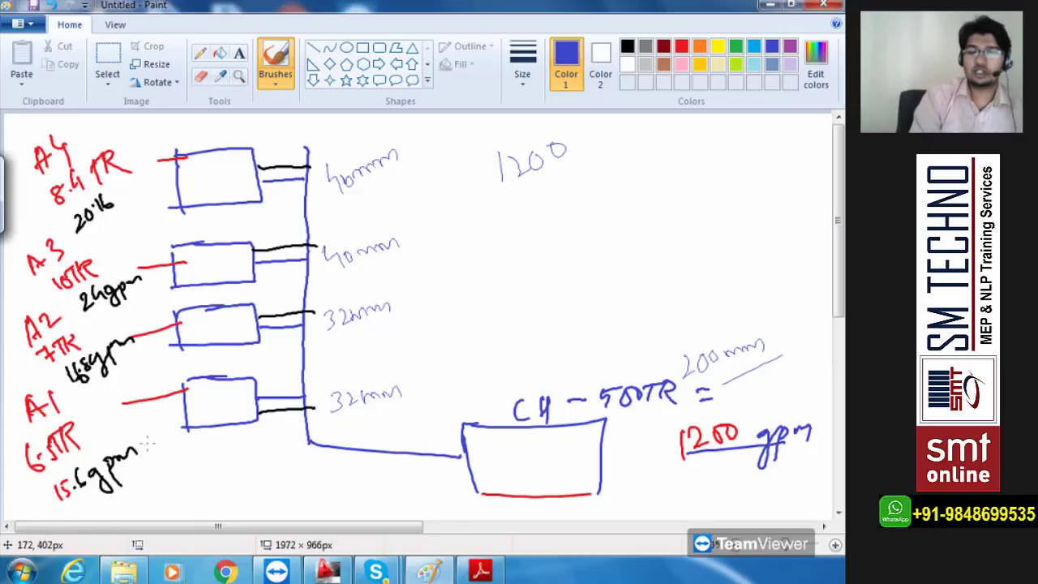
left_click_drag(506, 207, 557, 199)
left_click(581, 183)
mouse_move(560, 181)
left_mouse_down()
mouse_move(588, 184)
mouse_move(585, 231)
left_mouse_up()
left_click_drag(600, 216, 593, 225)
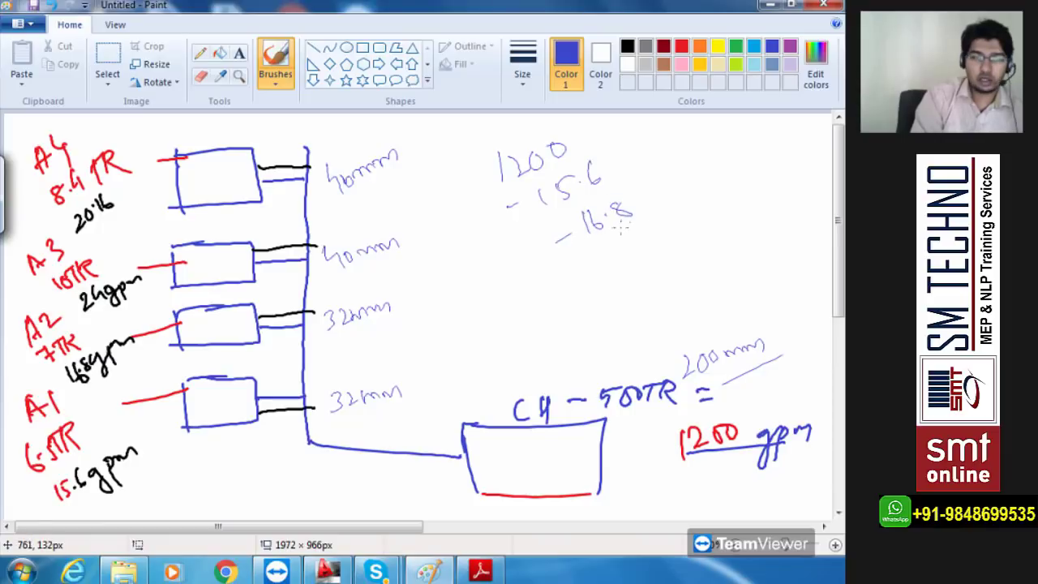
left_click_drag(572, 266, 586, 262)
mouse_move(595, 248)
left_mouse_down()
mouse_move(607, 260)
mouse_move(639, 256)
left_mouse_up()
left_click_drag(635, 248, 651, 284)
left_click_drag(658, 271, 683, 265)
left_click(674, 264)
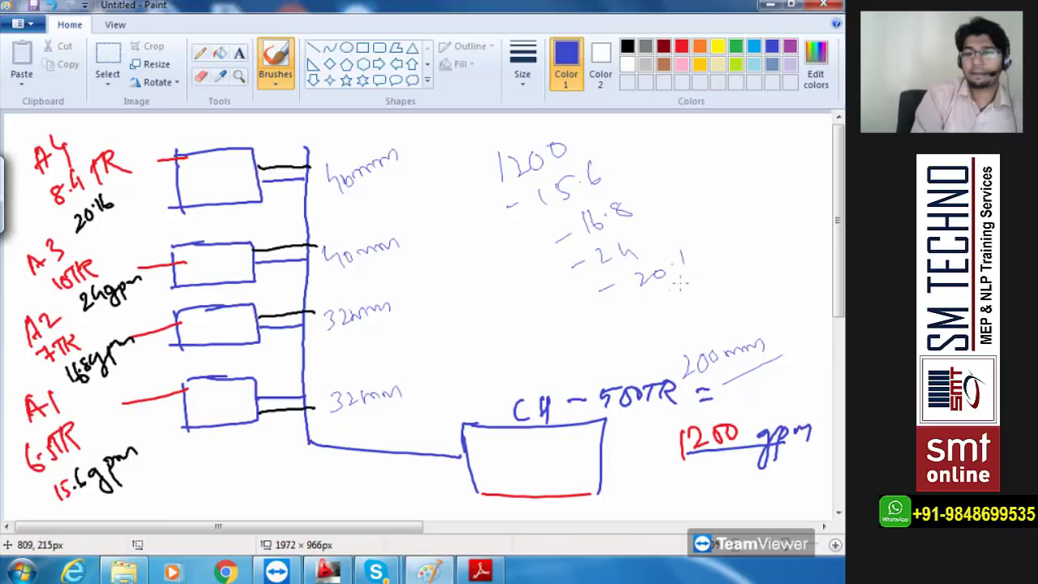
left_click_drag(585, 333, 718, 278)
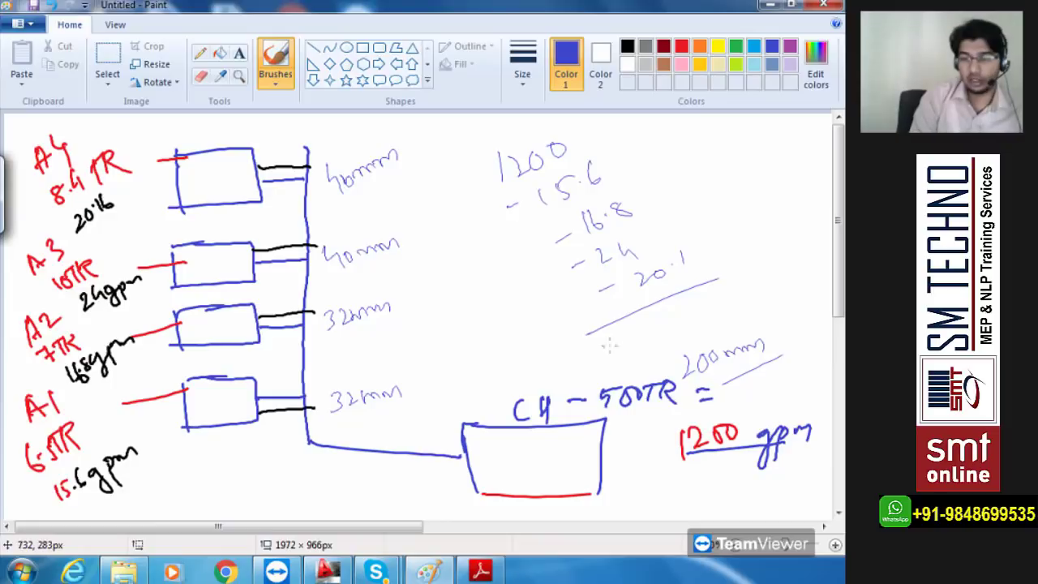
- Write the remainder 1123.44 gpm below the subtraction line, erasing the miswritten zeros of 1100 along the way
left_click_drag(640, 326, 637, 349)
mouse_move(648, 325)
left_mouse_down()
mouse_move(645, 347)
mouse_move(679, 325)
left_mouse_up()
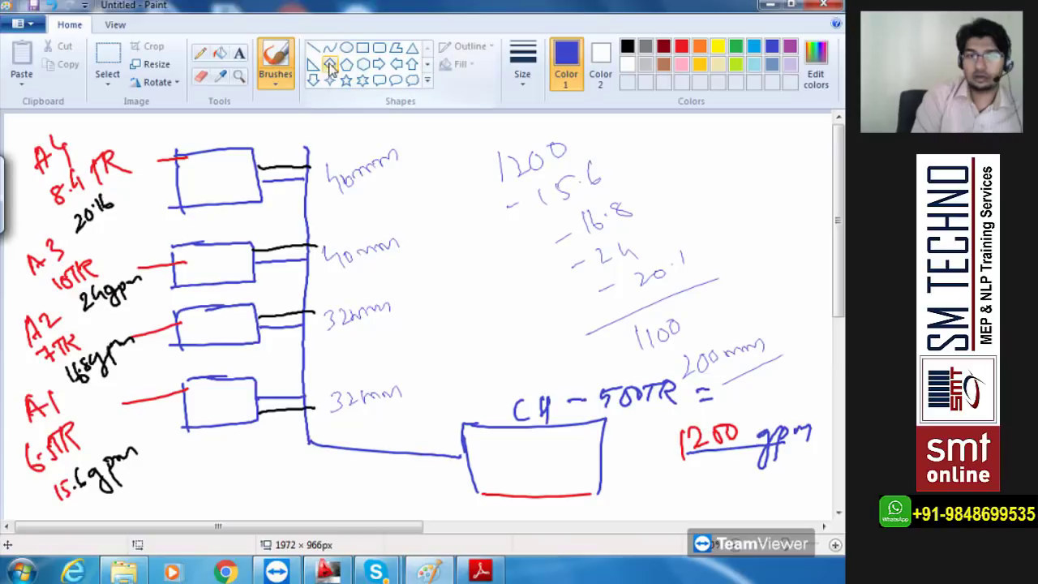
left_click(200, 75)
mouse_move(683, 327)
left_mouse_down()
mouse_move(662, 343)
mouse_move(683, 328)
left_mouse_up()
left_click(275, 60)
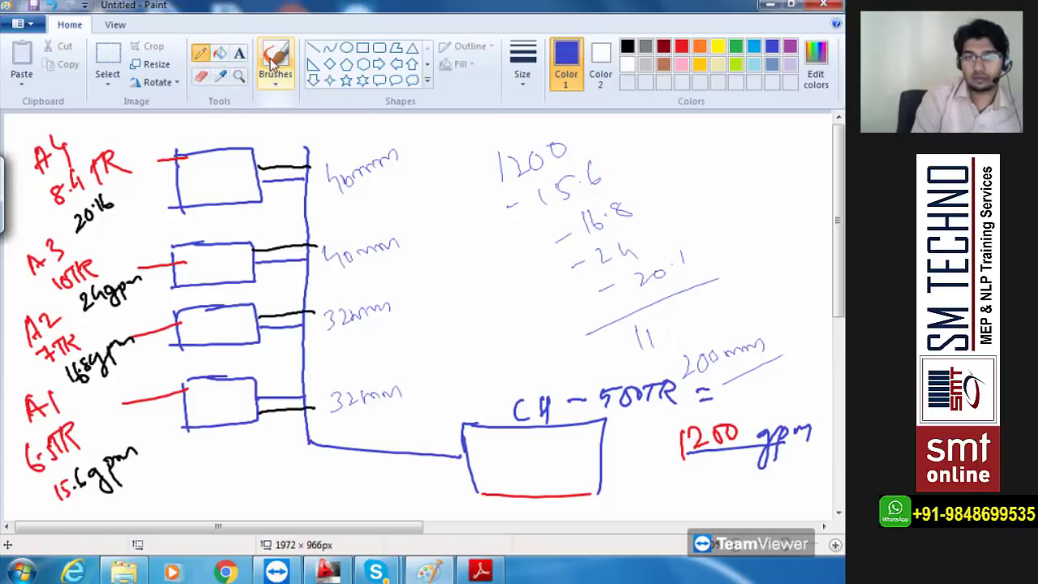
left_click(655, 334)
left_click_drag(665, 327, 693, 331)
mouse_move(709, 297)
left_mouse_down()
mouse_move(717, 318)
mouse_move(754, 313)
mouse_move(777, 325)
mouse_move(811, 281)
left_mouse_up()
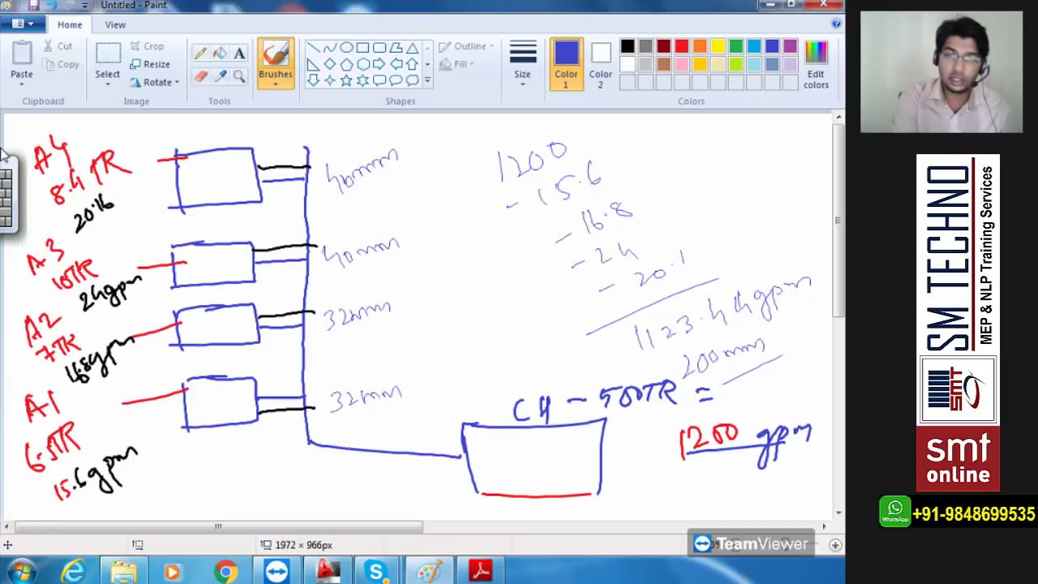
- Enlarge the eraser and wipe out the whole subtraction column with its result
left_click(202, 77)
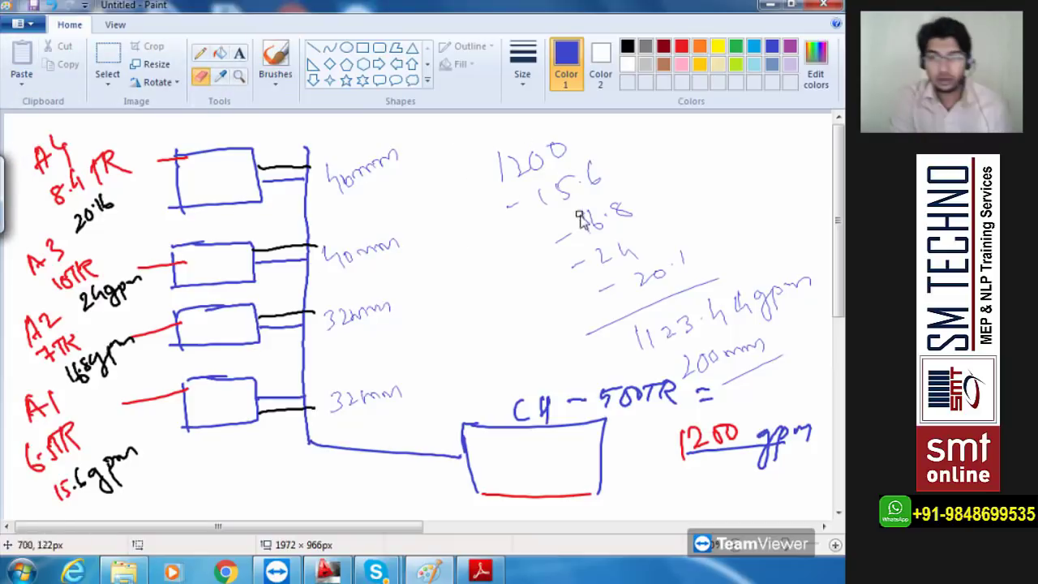
key("ctrl")
key("ctrl+KP_Add")
key("ctrl+KP_Add")
key("ctrl+KP_Add")
key("ctrl+KP_Add")
key("ctrl+KP_Add")
key("ctrl+KP_Add")
key("ctrl+KP_Add")
key("ctrl+KP_Add")
key("ctrl+KP_Add")
key("ctrl+KP_Add")
key("ctrl+KP_Add")
key("ctrl+KP_Add")
key("ctrl+KP_Add")
key("ctrl+KP_Add")
key("ctrl+KP_Add")
key("ctrl+KP_Add")
key("ctrl+KP_Add")
key("ctrl+KP_Add")
key("ctrl+KP_Add")
key("ctrl+KP_Add")
mouse_move(746, 326)
left_mouse_down()
mouse_move(762, 337)
mouse_move(799, 284)
mouse_move(751, 315)
mouse_move(600, 320)
mouse_move(632, 280)
mouse_move(600, 191)
mouse_move(640, 217)
mouse_move(478, 162)
mouse_move(584, 167)
left_mouse_up()
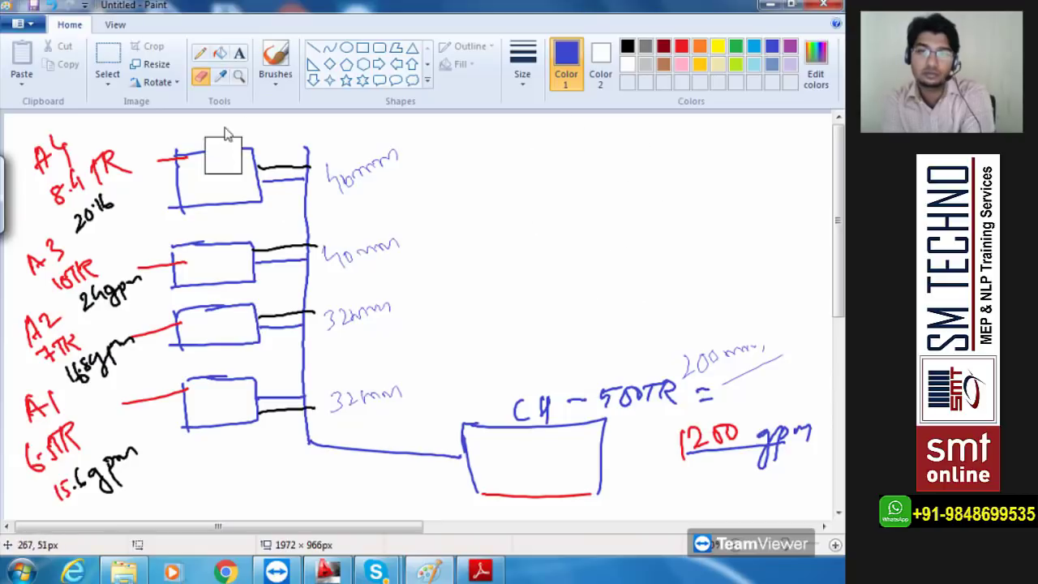
- With the blue brush, write 1123.4 above 1200 gpm, bracket the two values together and label the bracket 200mm
left_click(275, 63)
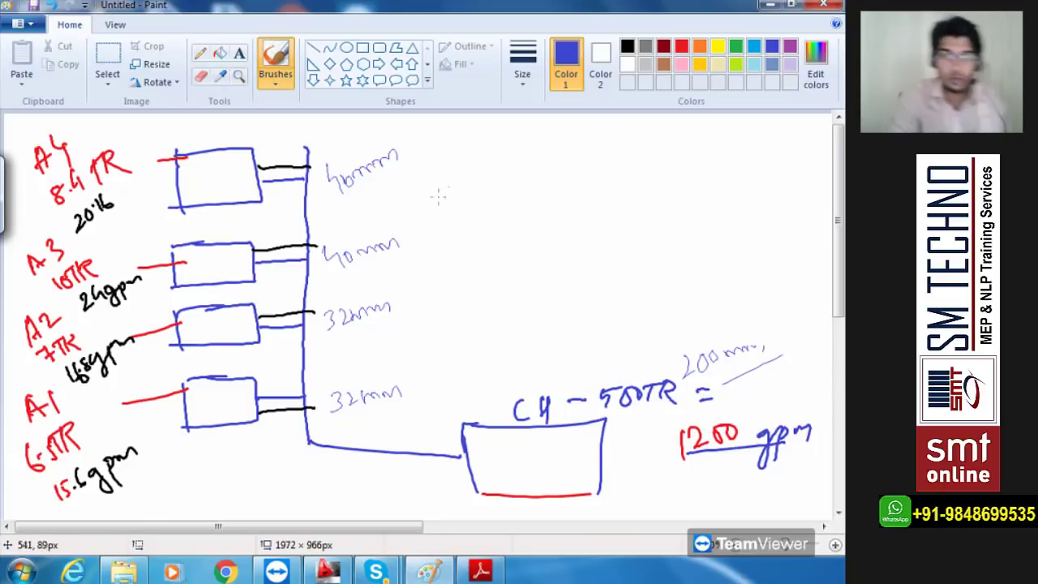
left_click_drag(521, 150, 519, 182)
mouse_move(540, 148)
left_mouse_down()
mouse_move(532, 180)
mouse_move(567, 175)
left_mouse_up()
mouse_move(571, 141)
left_mouse_down()
mouse_move(581, 164)
mouse_move(616, 149)
left_mouse_up()
left_click_drag(616, 134, 614, 155)
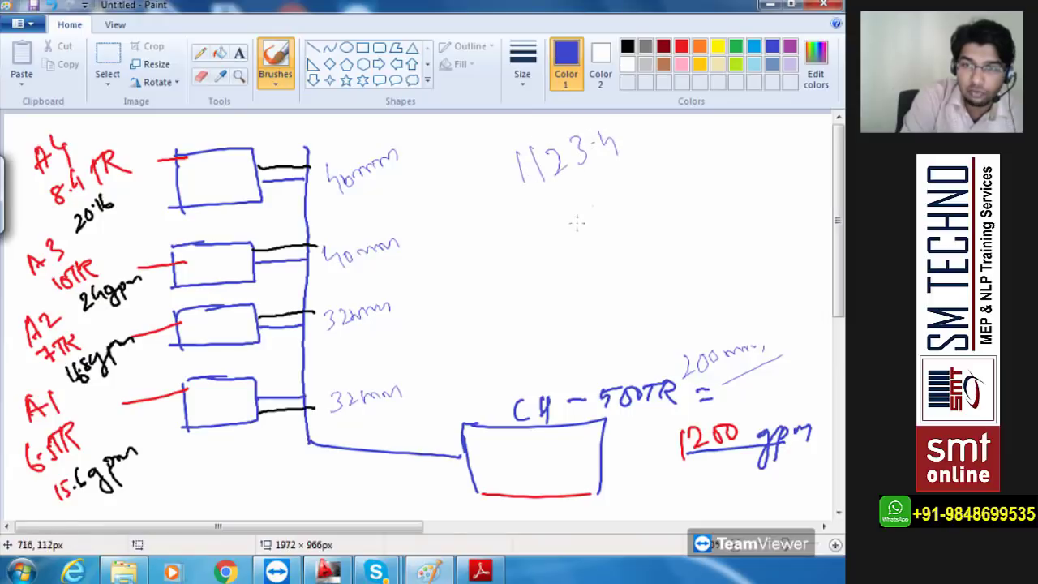
left_click_drag(541, 208, 552, 223)
mouse_move(559, 206)
left_mouse_down()
mouse_move(577, 214)
mouse_move(584, 197)
left_mouse_up()
mouse_move(595, 193)
left_mouse_down()
mouse_move(636, 189)
mouse_move(645, 208)
mouse_move(688, 165)
left_mouse_up()
mouse_move(502, 204)
left_mouse_down()
mouse_move(544, 227)
mouse_move(504, 243)
mouse_move(474, 276)
mouse_move(519, 258)
left_mouse_up()
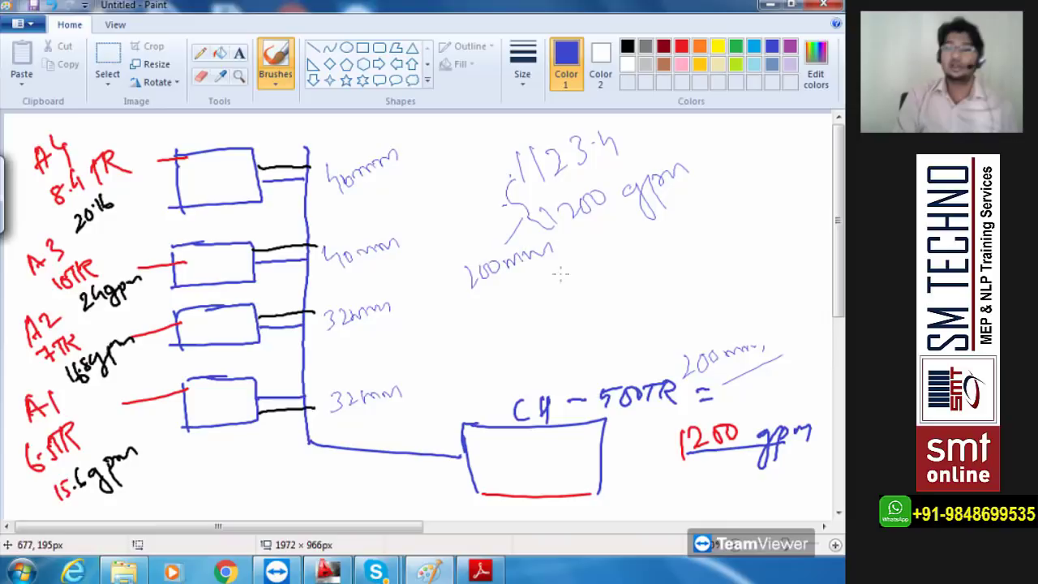
- Draw a line below the A1 box, bring up the calculator for the branch flow sum, and write the total 75.54 gpm underneath
mouse_move(128, 570)
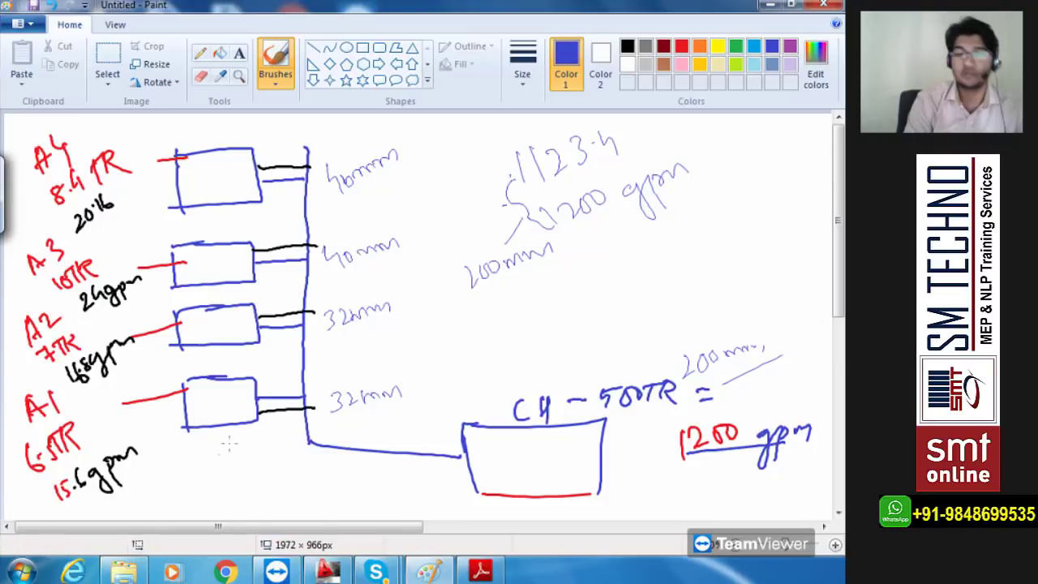
left_click_drag(184, 464, 276, 434)
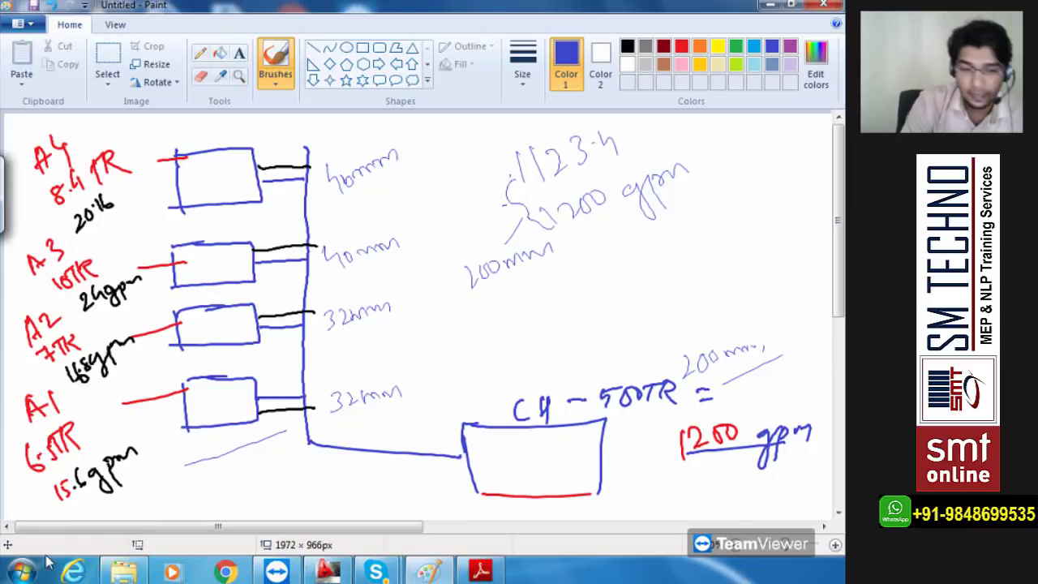
left_click(24, 569)
left_click(61, 350)
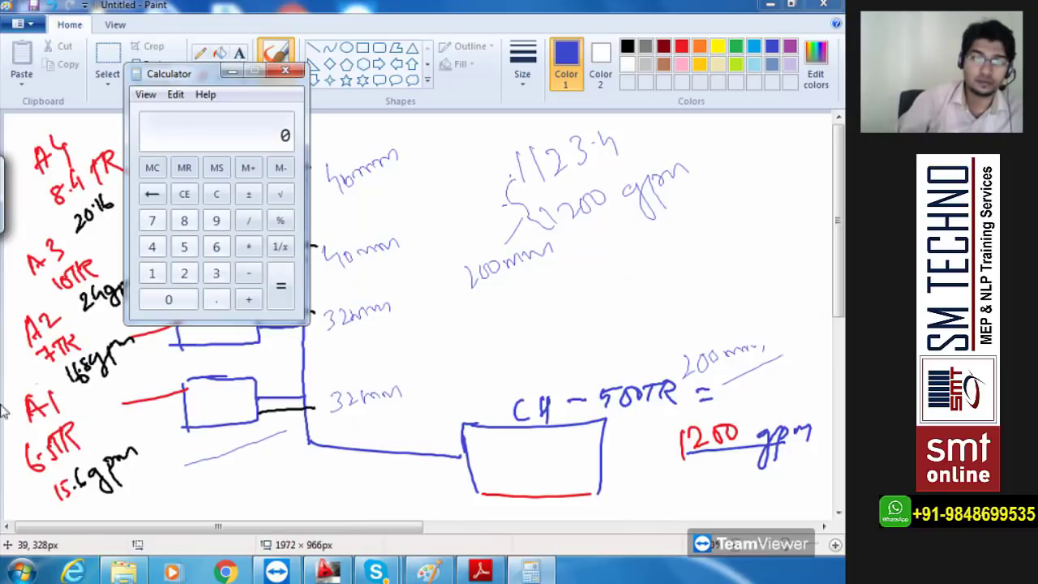
mouse_move(179, 81)
left_mouse_down()
mouse_move(188, 92)
mouse_move(559, 130)
left_mouse_up()
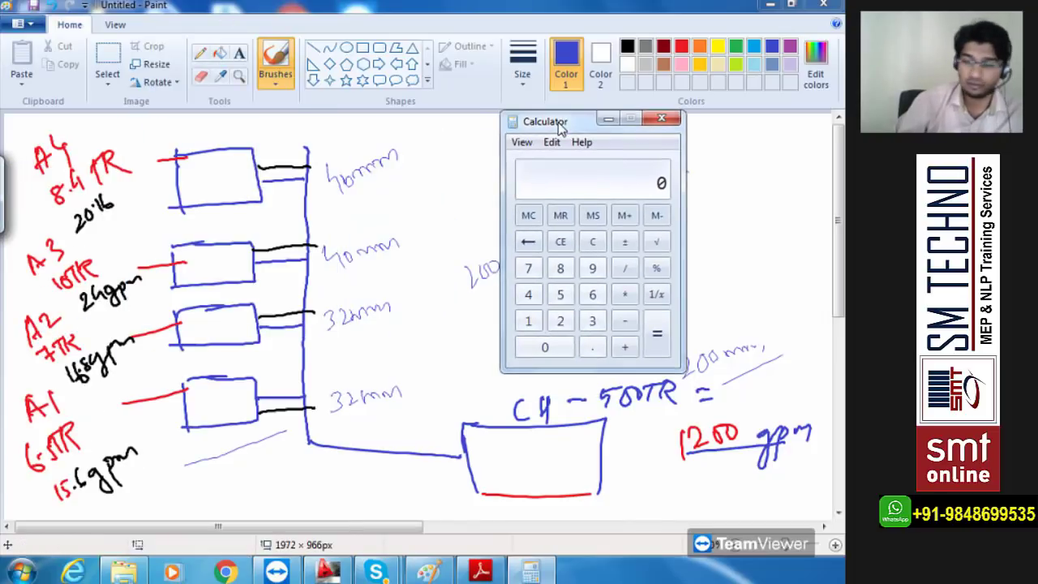
left_click(154, 385)
left_click_drag(204, 476, 228, 489)
mouse_move(269, 461)
left_mouse_down()
mouse_move(279, 483)
mouse_move(303, 477)
mouse_move(301, 515)
mouse_move(339, 485)
left_mouse_up()
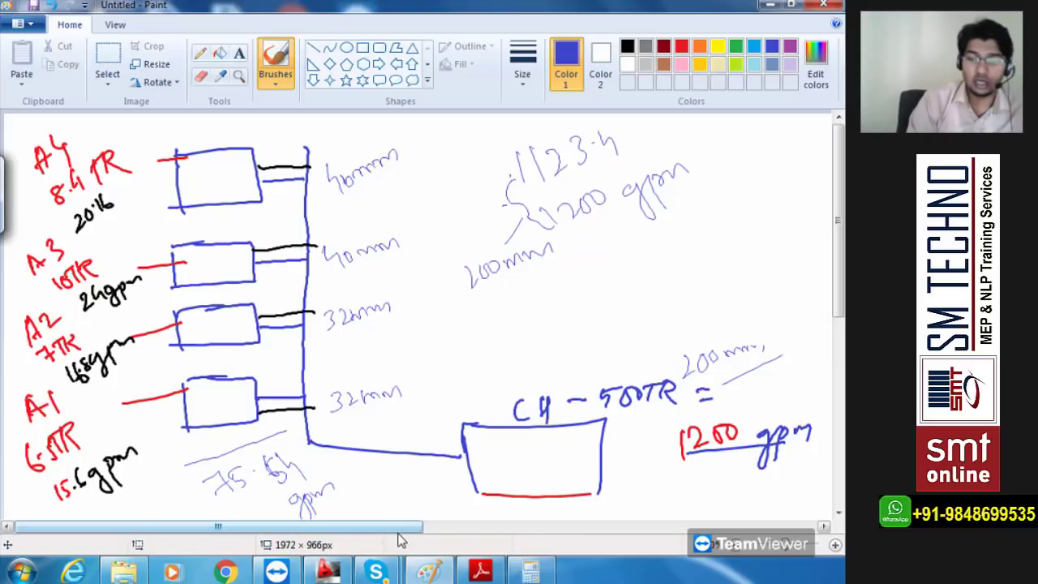
- Draw a leader from the total flow to a double-underlined 65 mm pipe size and mark the bottom corner of the riser
mouse_move(375, 572)
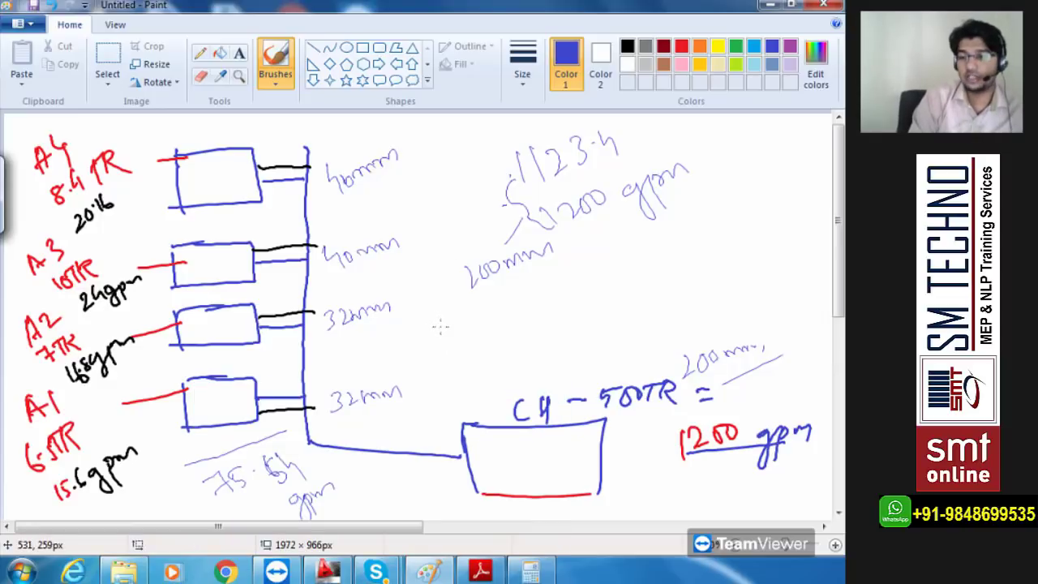
left_click_drag(304, 476, 428, 366)
mouse_move(451, 325)
left_mouse_down()
mouse_move(448, 345)
mouse_move(460, 353)
mouse_move(461, 336)
mouse_move(545, 316)
left_mouse_up()
left_click_drag(511, 352, 465, 375)
left_click_drag(509, 361, 464, 388)
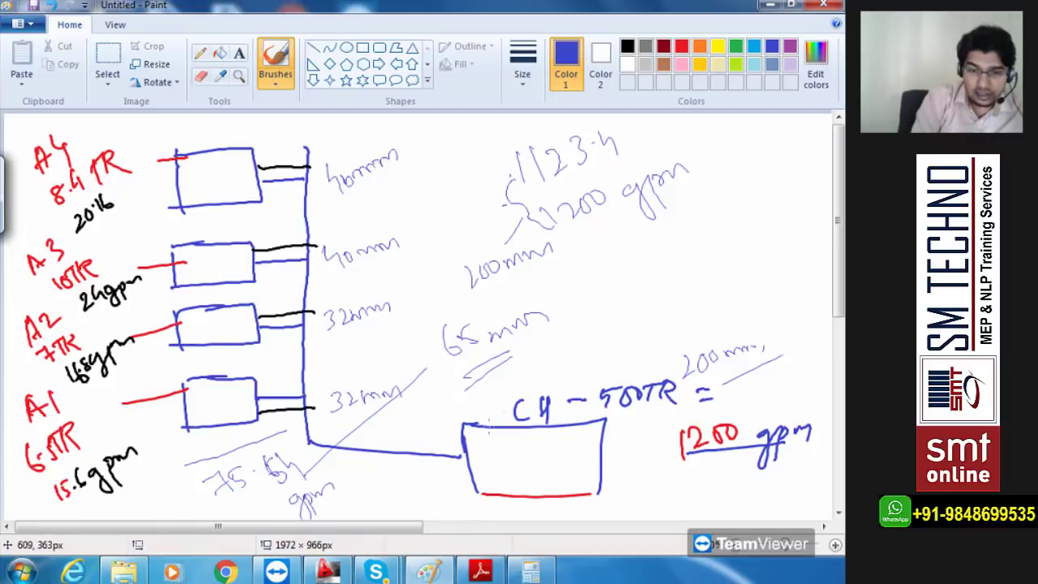
left_click_drag(321, 435, 309, 446)
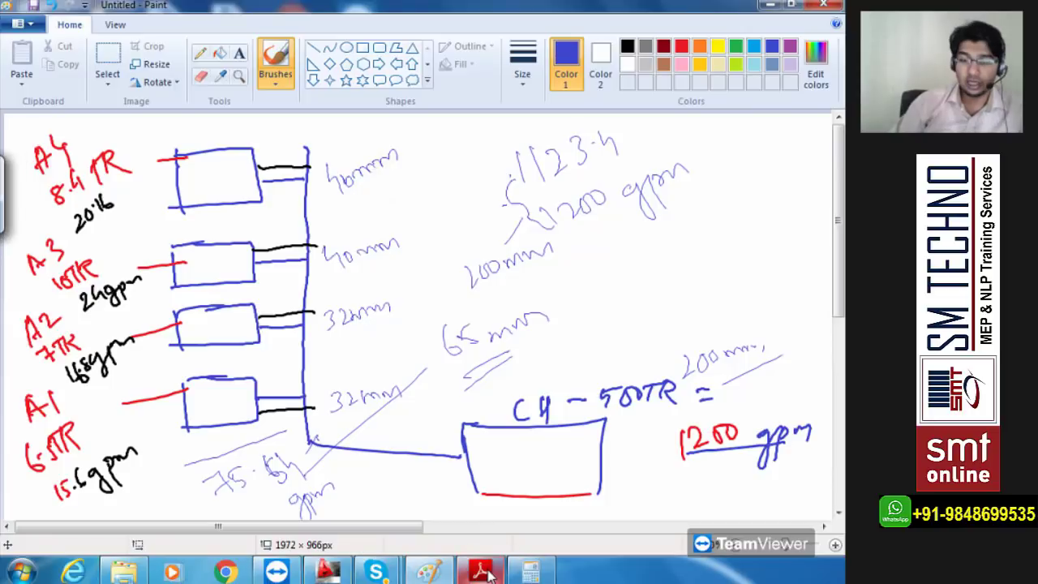
- Switch to the HVAC drafting notes PDF in Adobe Reader and highlight the three materials listed under Chilled Water Pipe Drafting
mouse_move(486, 574)
left_click(478, 478)
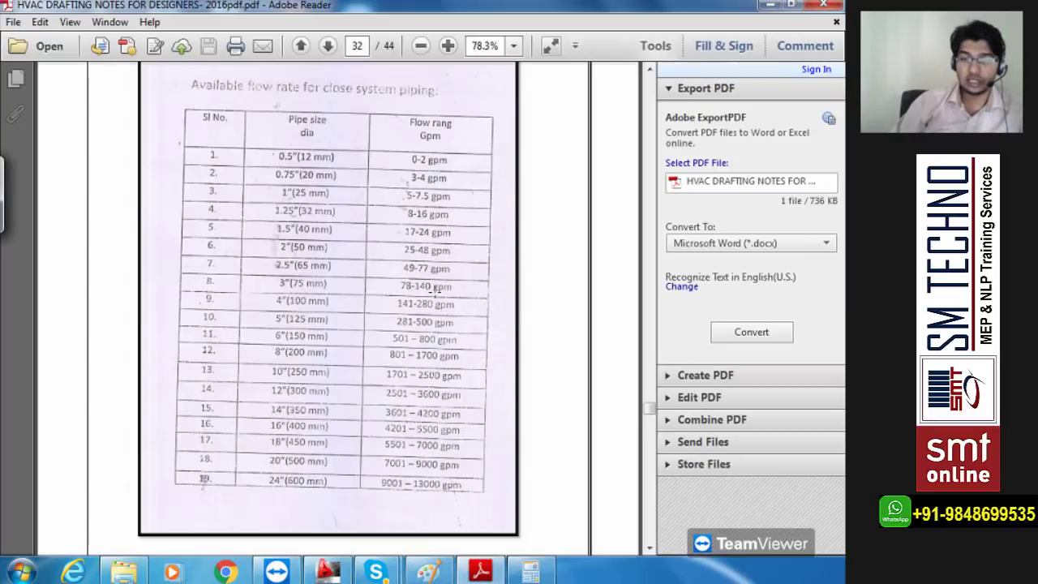
scroll(435, 290, "up", 5)
scroll(435, 292, "up", 15)
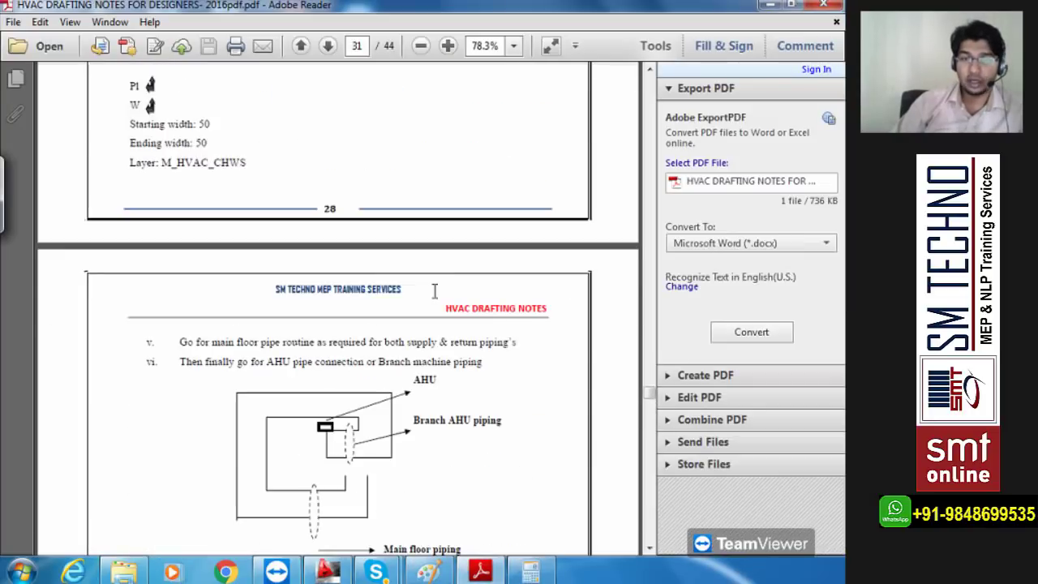
scroll(436, 298, "up", 15)
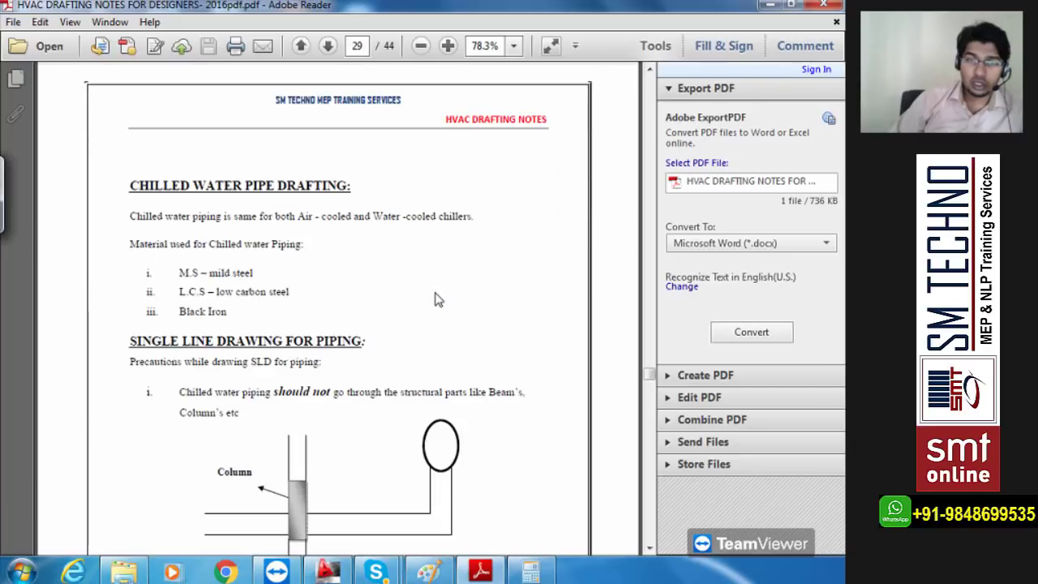
scroll(435, 301, "up", 3)
scroll(436, 300, "down", 4)
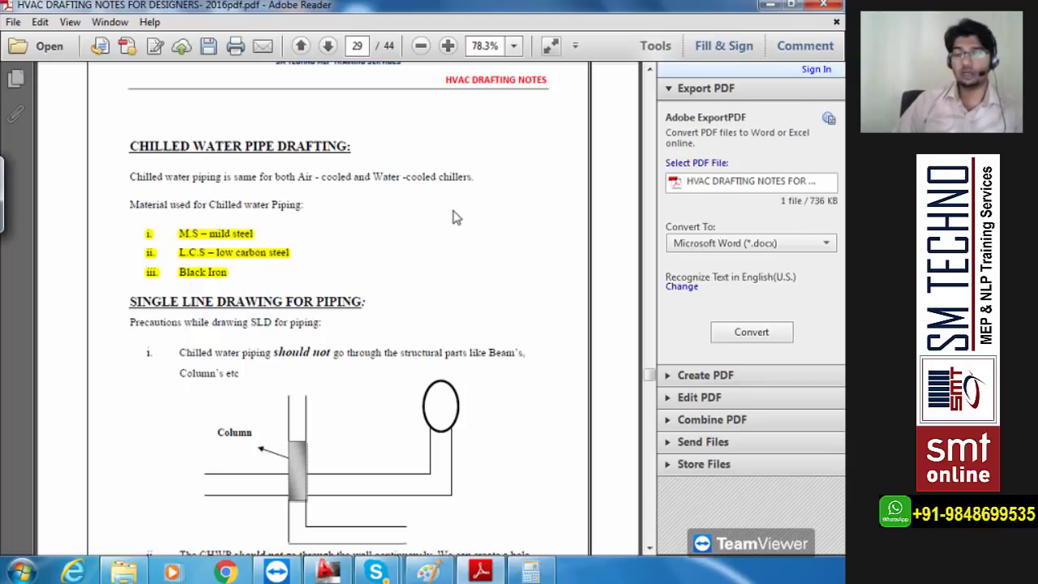
- Highlight "should not go through" and "Beam's, Column's etc" in precaution i of the single line drawing section
scroll(452, 217, "down", 4)
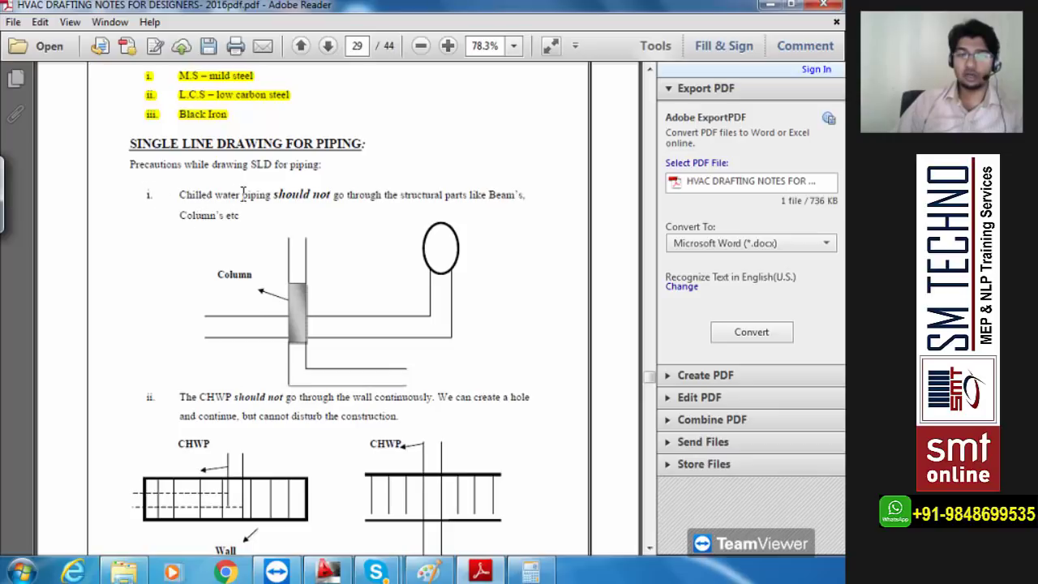
left_click_drag(274, 193, 379, 199)
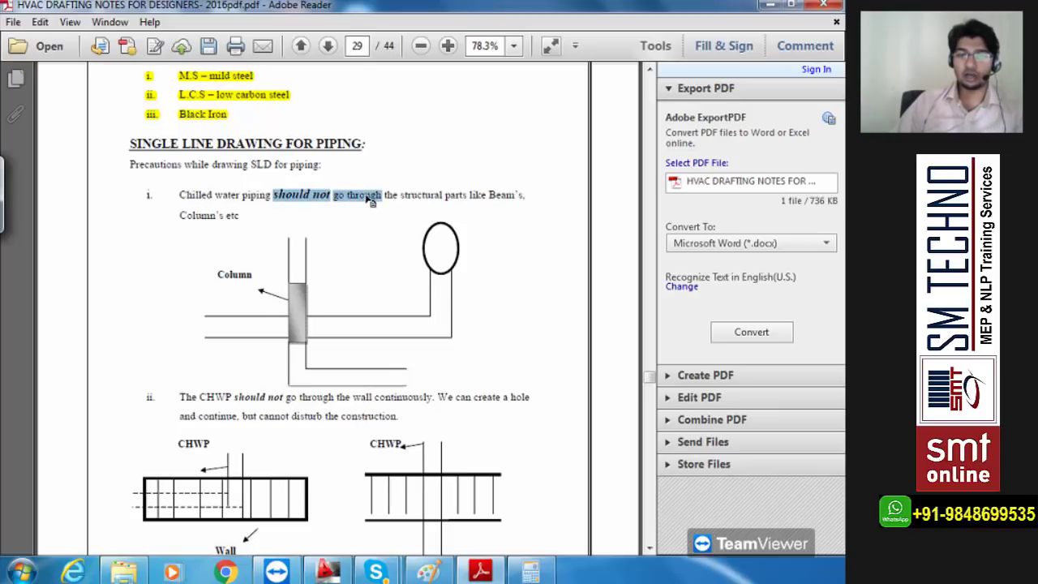
left_click(575, 45)
left_click(618, 133)
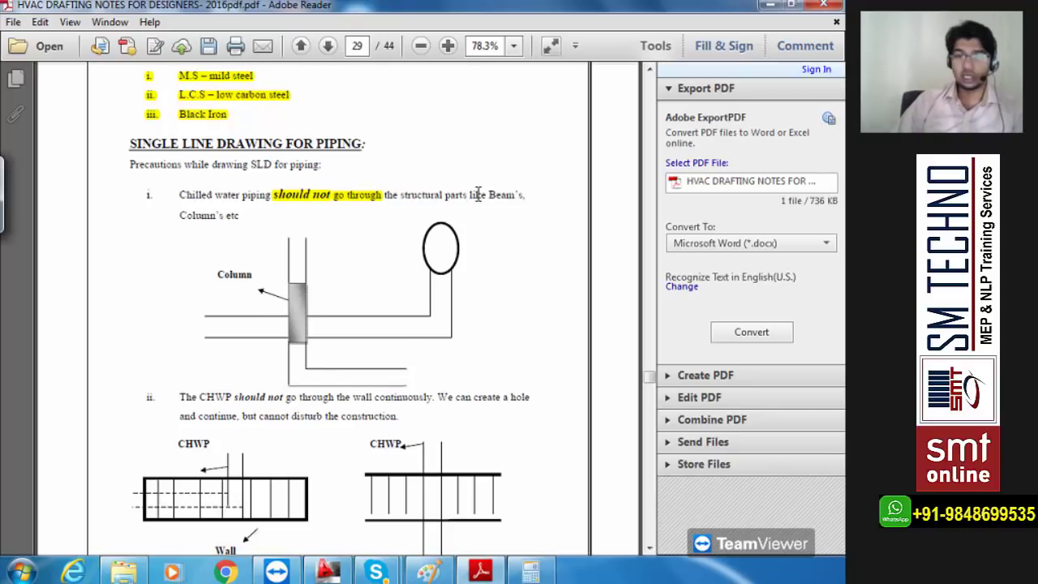
left_click_drag(489, 195, 545, 239)
left_click_drag(403, 228, 243, 219)
left_click(575, 46)
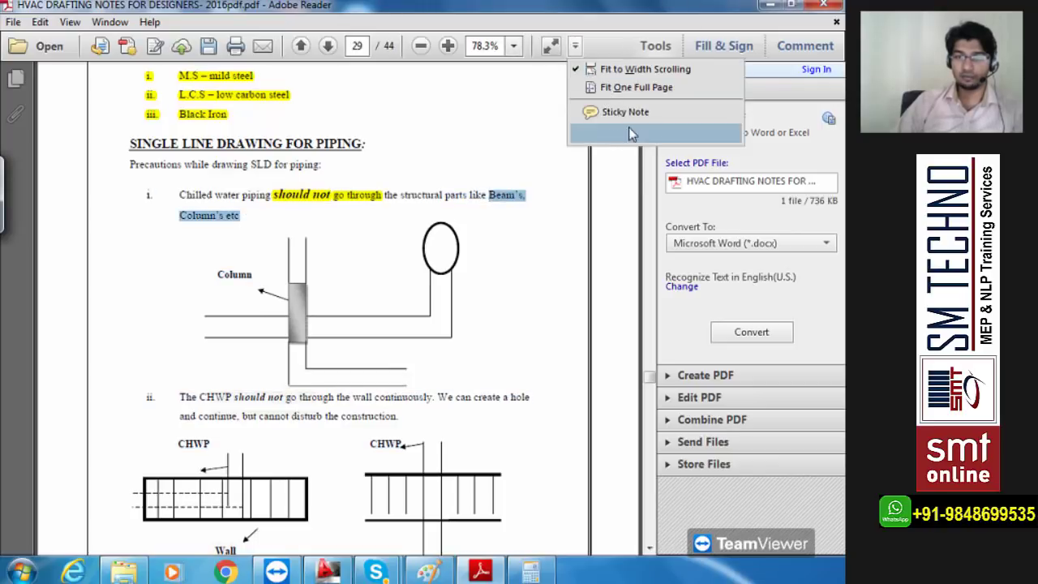
left_click(631, 133)
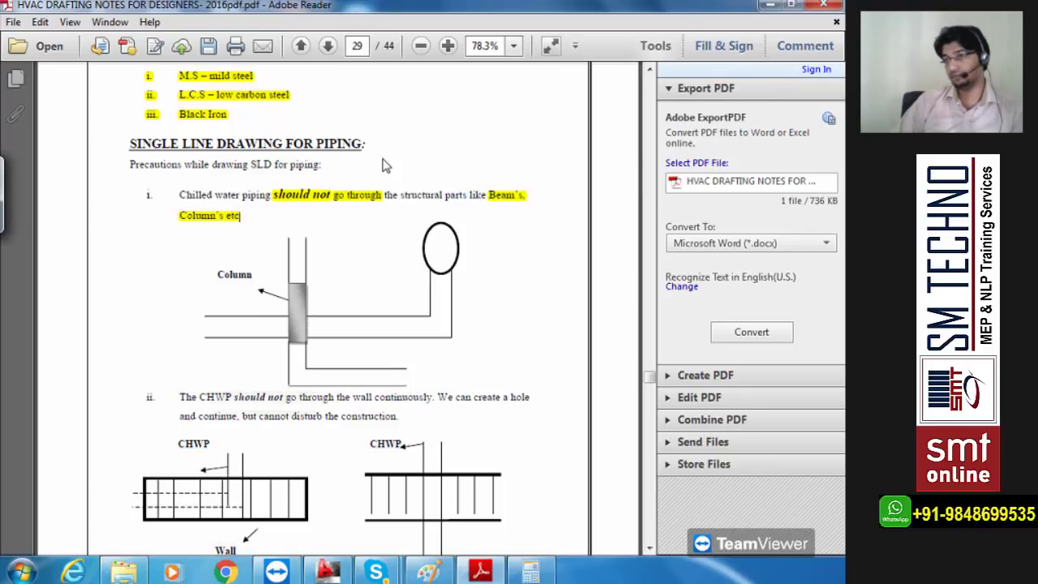
- Highlight "wall continuously." and "create a hole and continue," in precaution ii about pipes passing through walls
scroll(381, 155, "down", 1)
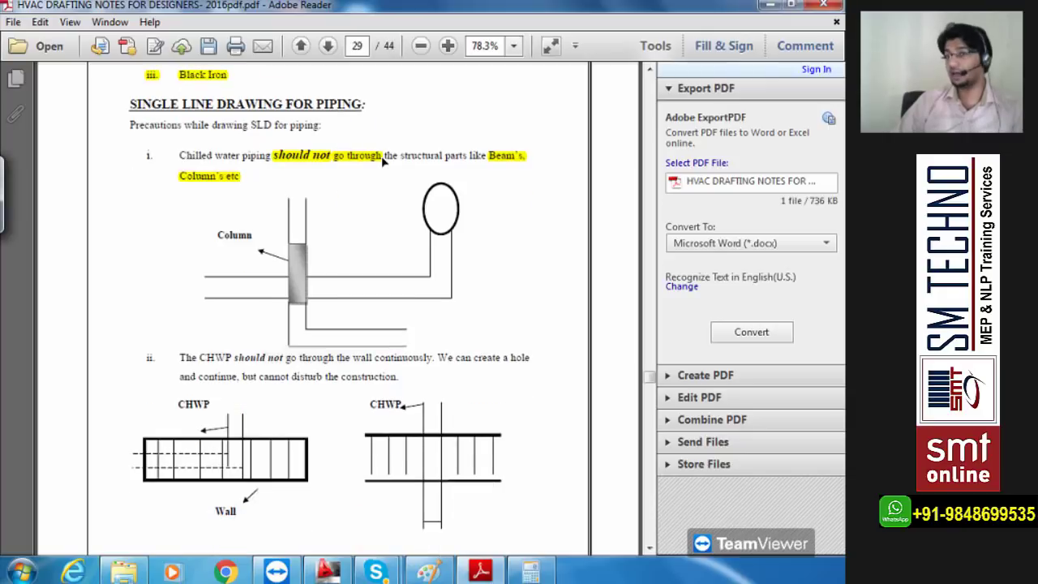
scroll(377, 145, "down", 2)
scroll(373, 134, "down", 1)
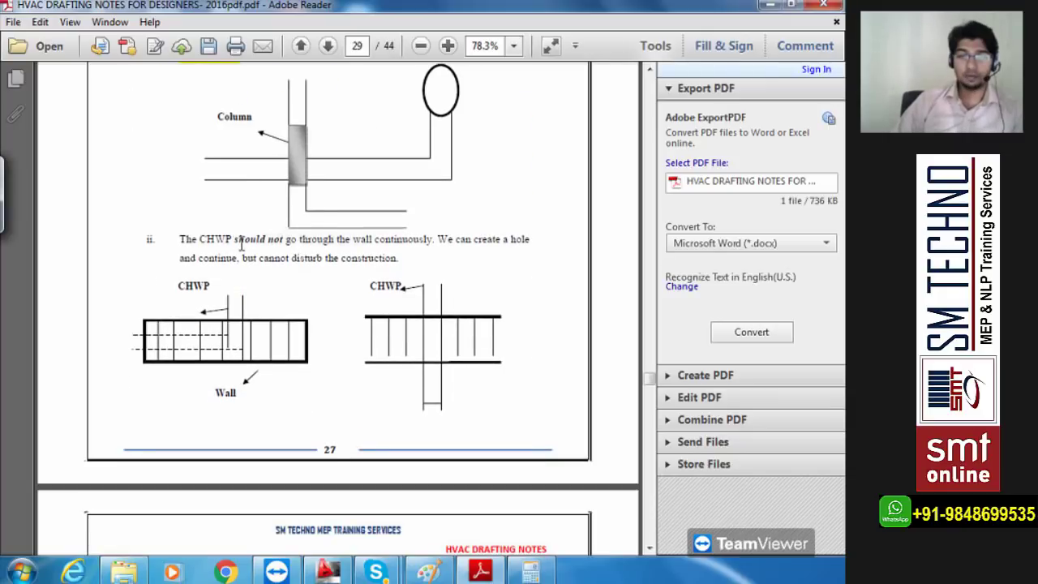
left_click_drag(438, 240, 351, 241)
left_click(572, 46)
left_click(604, 133)
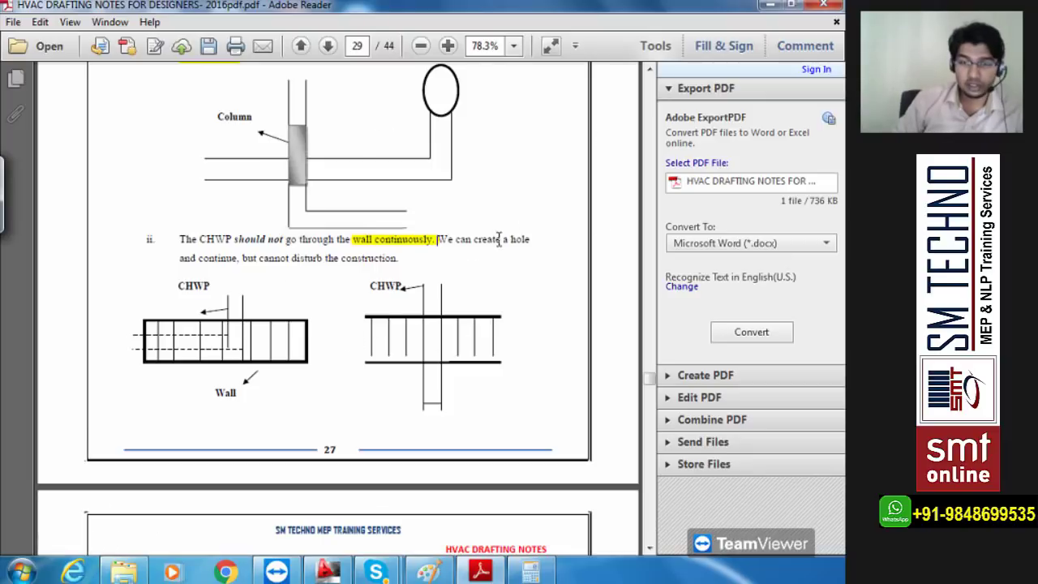
mouse_move(470, 239)
left_mouse_down()
mouse_move(516, 238)
mouse_move(239, 258)
left_mouse_up()
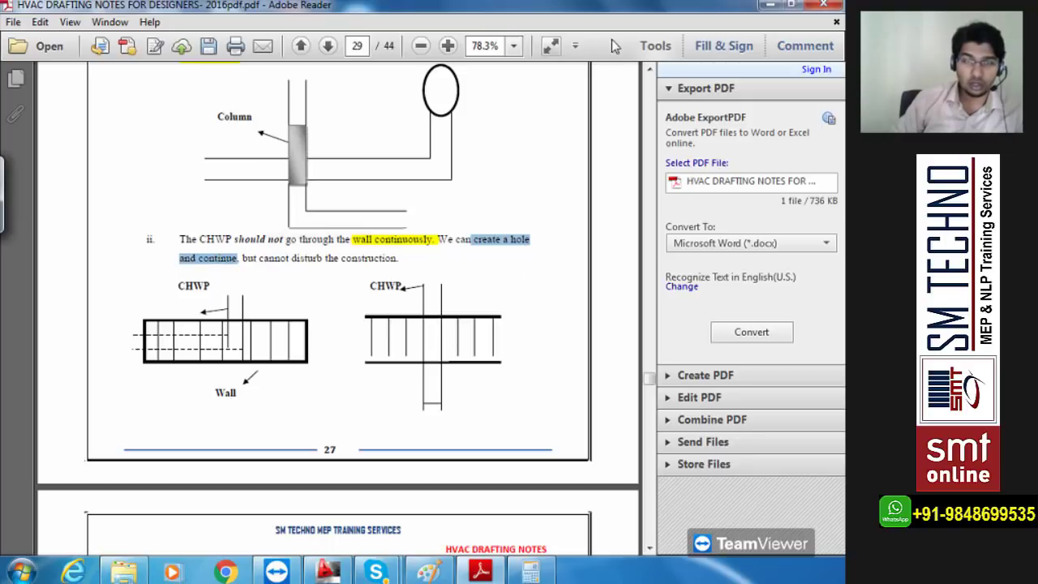
left_click(575, 45)
left_click(604, 133)
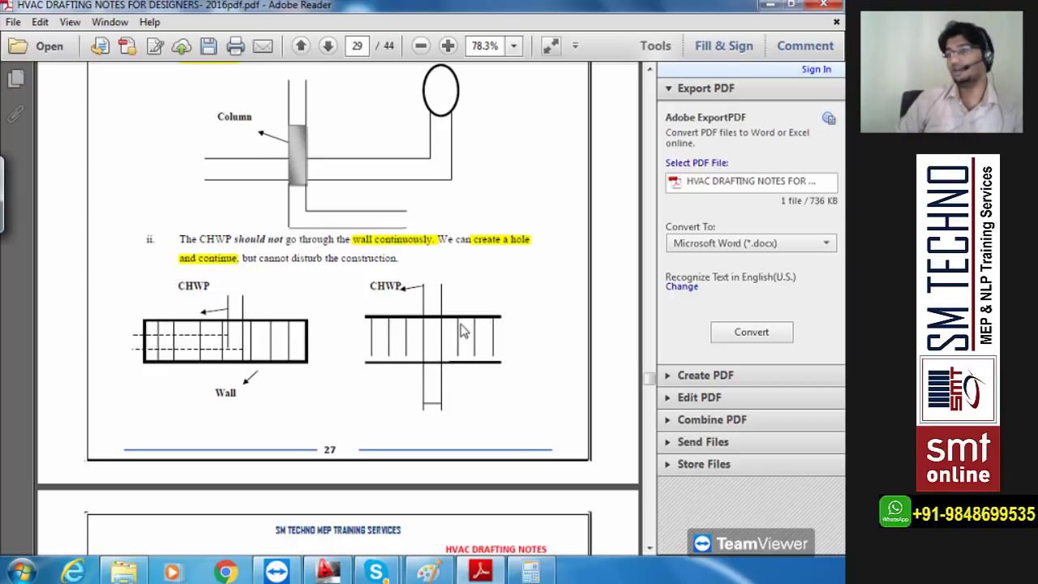
scroll(466, 244, "down", 3)
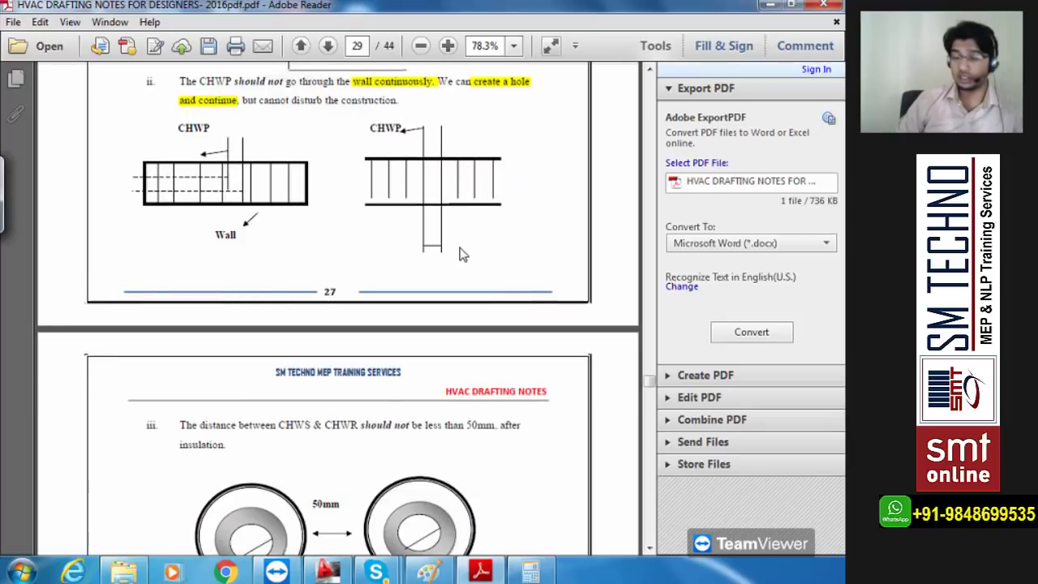
- Highlight "between CHWS & CHWR should not be less than 50mm" and "insulation." in precaution iii of the notes
scroll(458, 245, "down", 4)
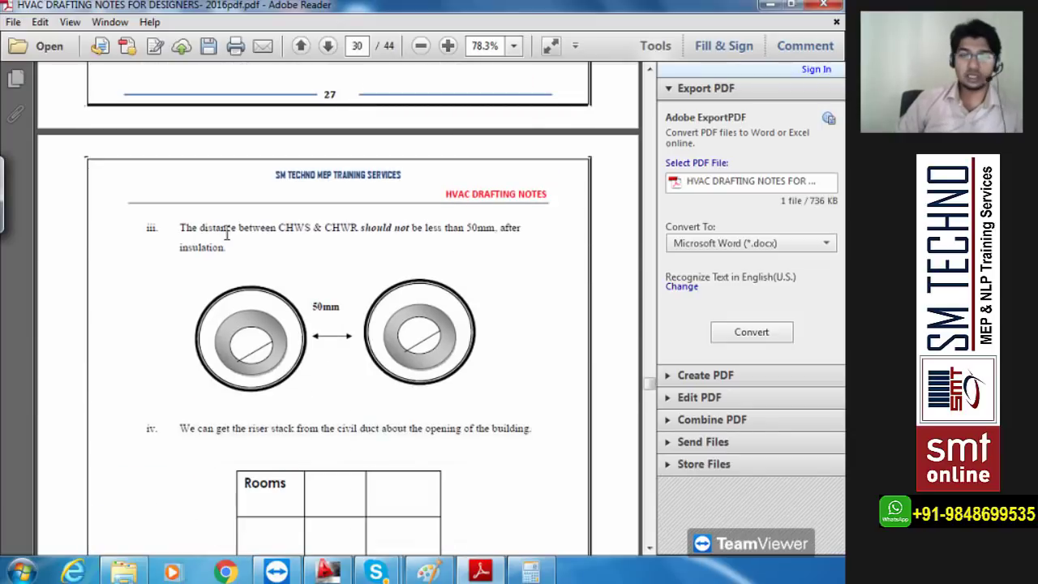
left_click_drag(272, 221, 304, 221)
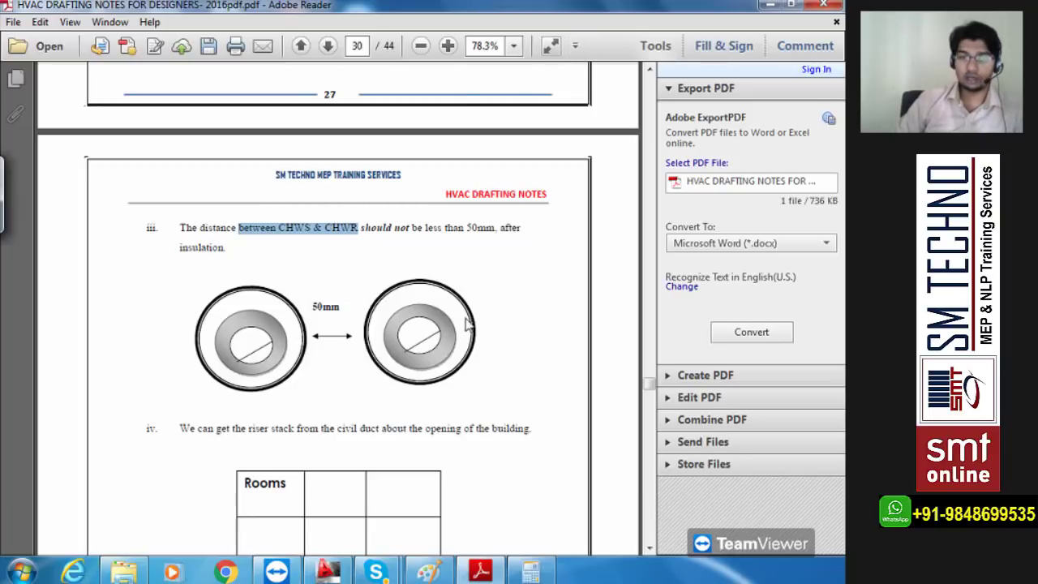
left_click(426, 245)
left_click_drag(240, 232, 485, 236)
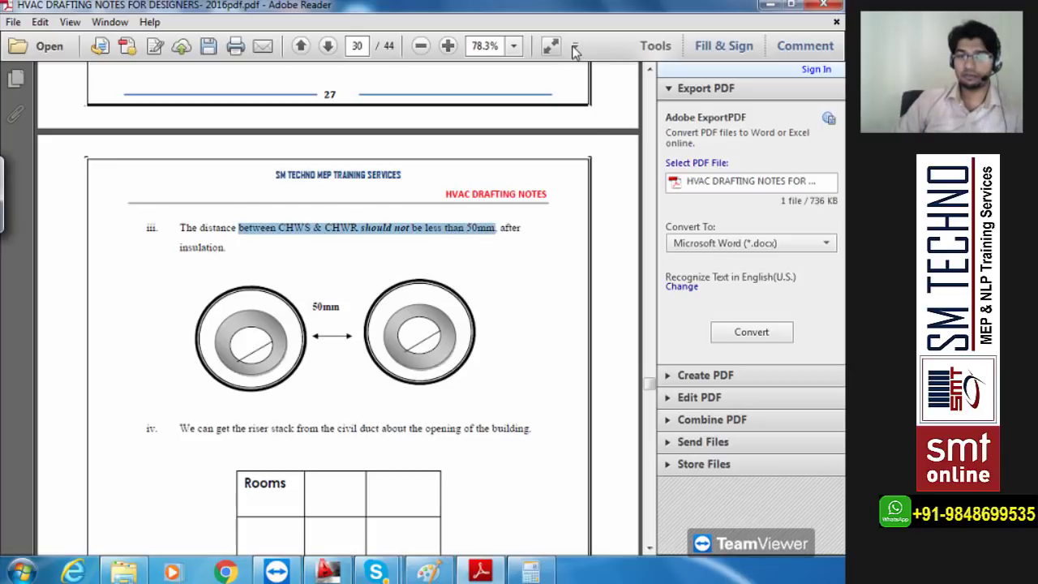
left_click(601, 145)
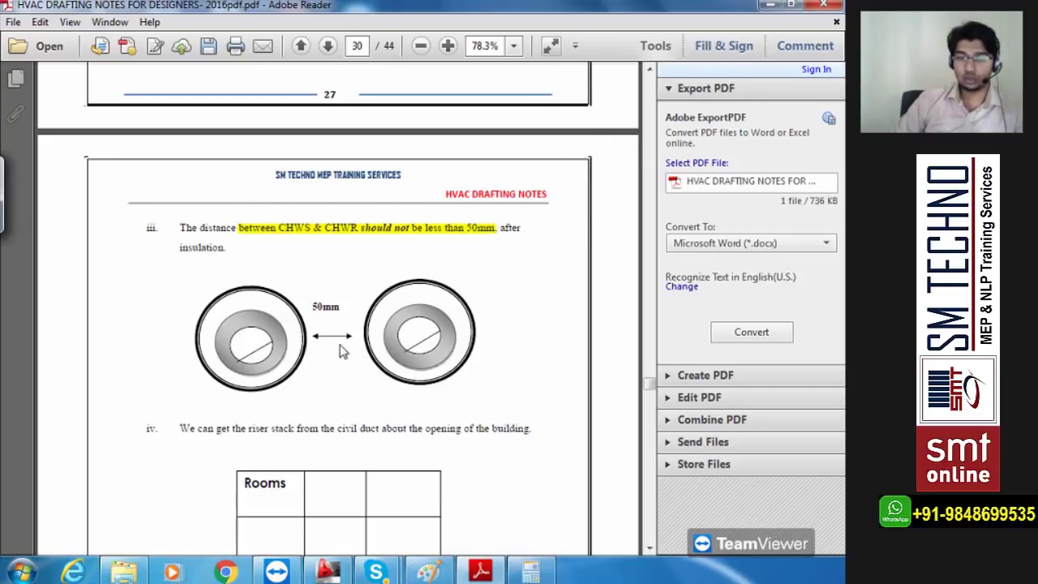
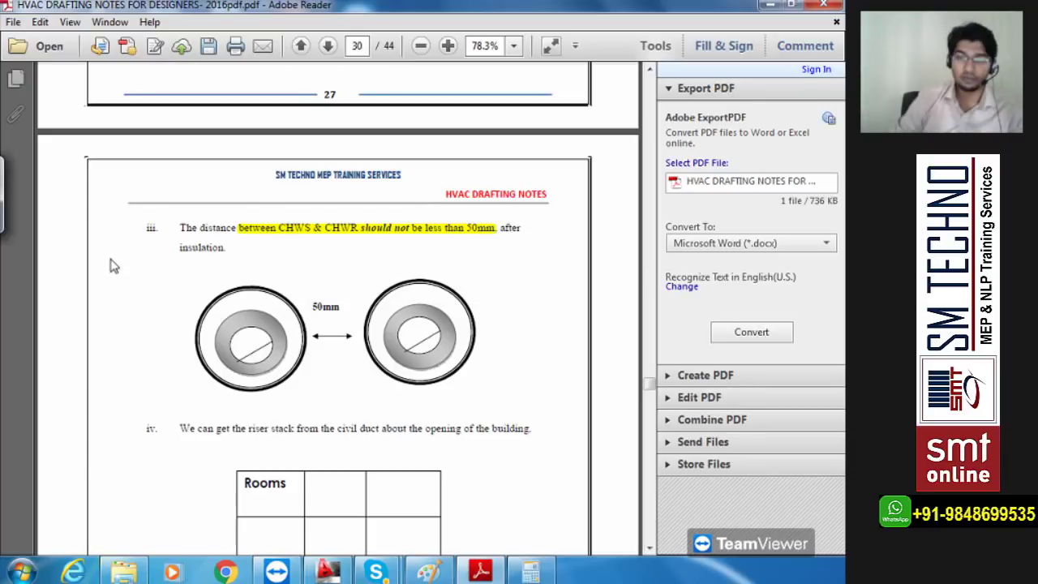
left_click_drag(228, 250, 157, 256)
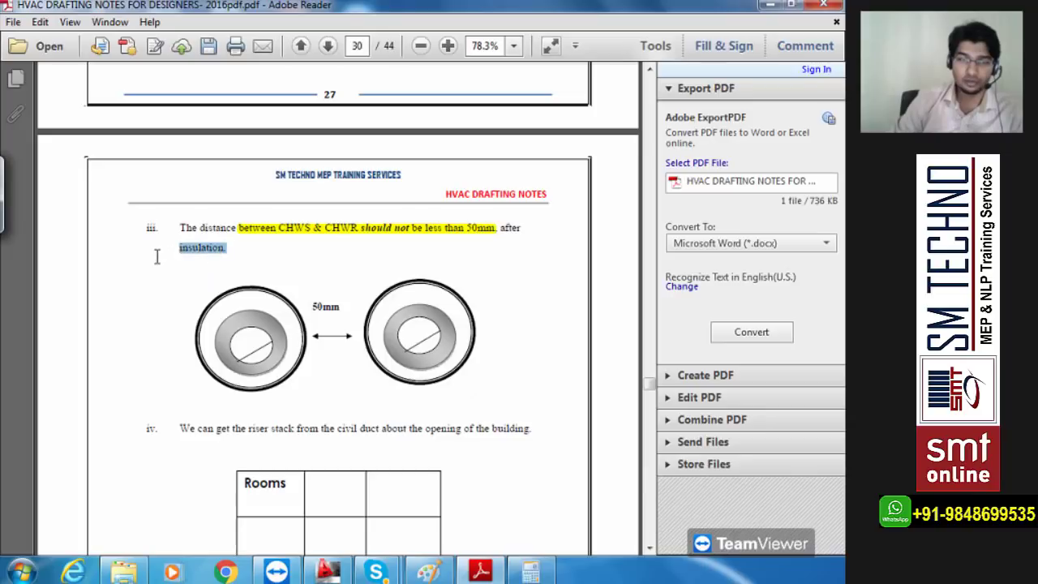
left_click(575, 45)
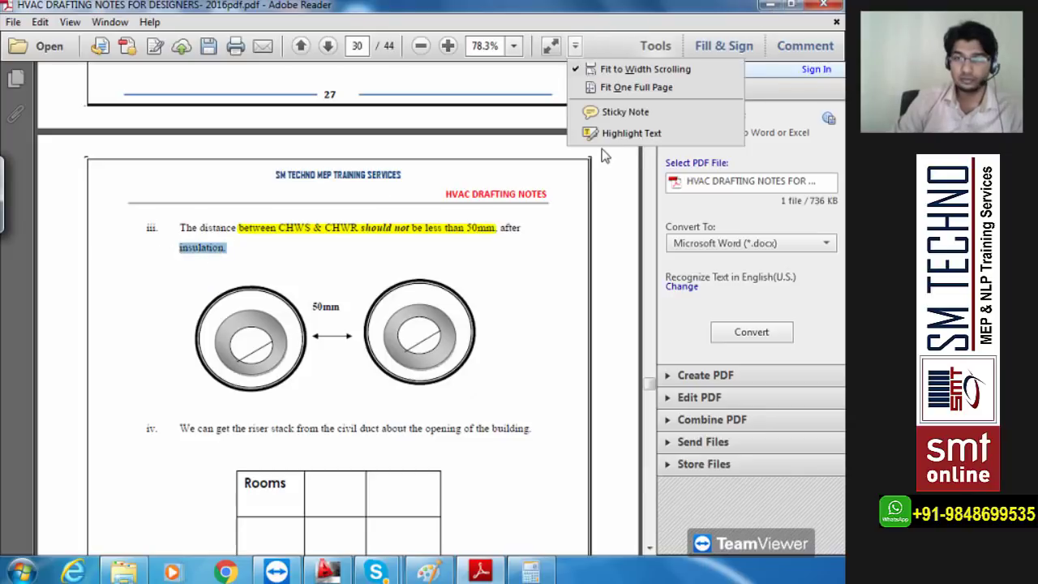
left_click(605, 130)
- Review precaution iv with the civil plan, the following pipe routing and sizing notes, and the earlier single line drawing precautions
scroll(463, 301, "down", 5)
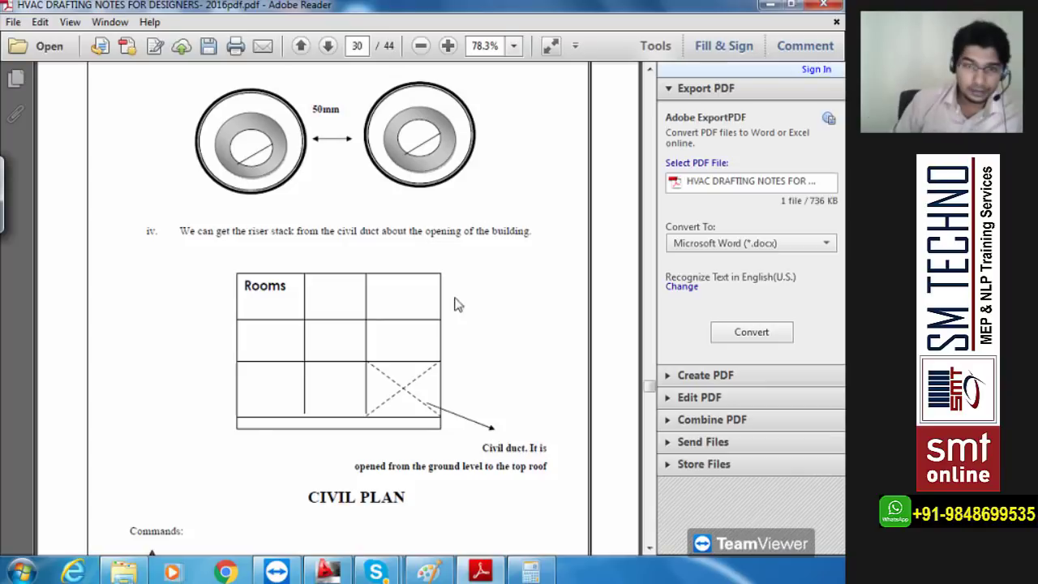
scroll(301, 183, "down", 3)
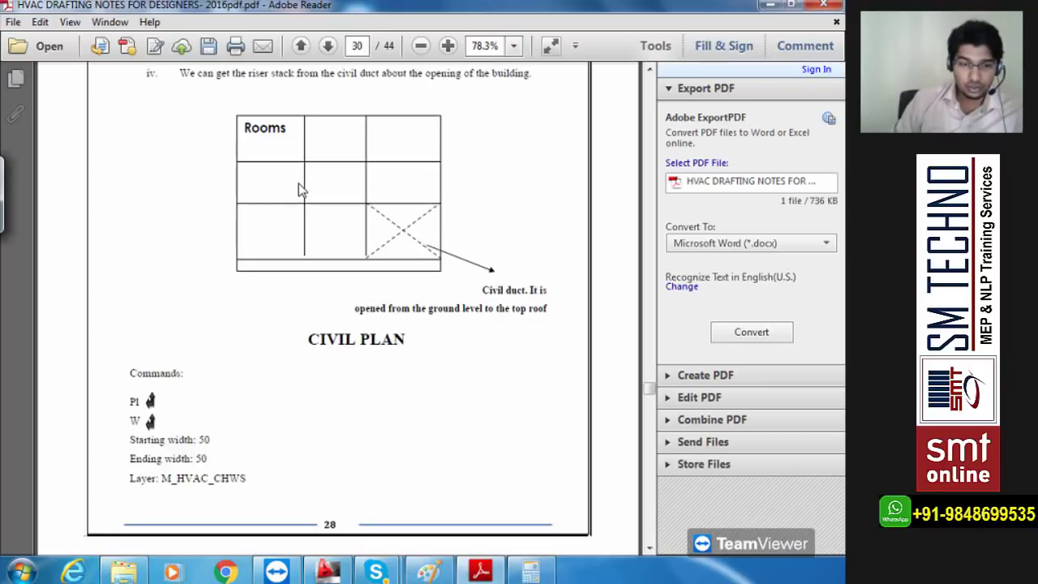
scroll(298, 189, "down", 10)
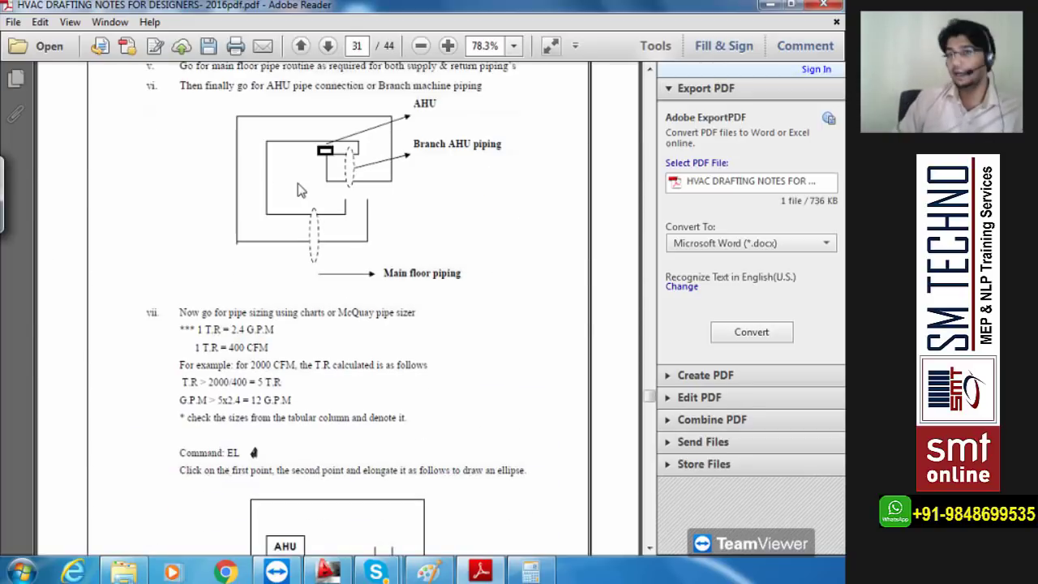
scroll(298, 193, "up", 15)
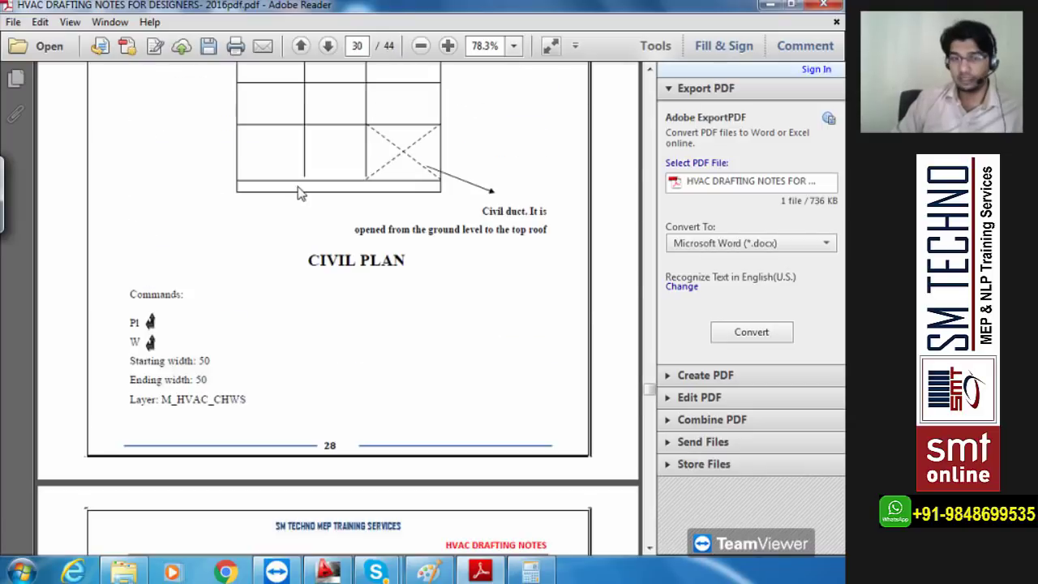
scroll(297, 192, "up", 10)
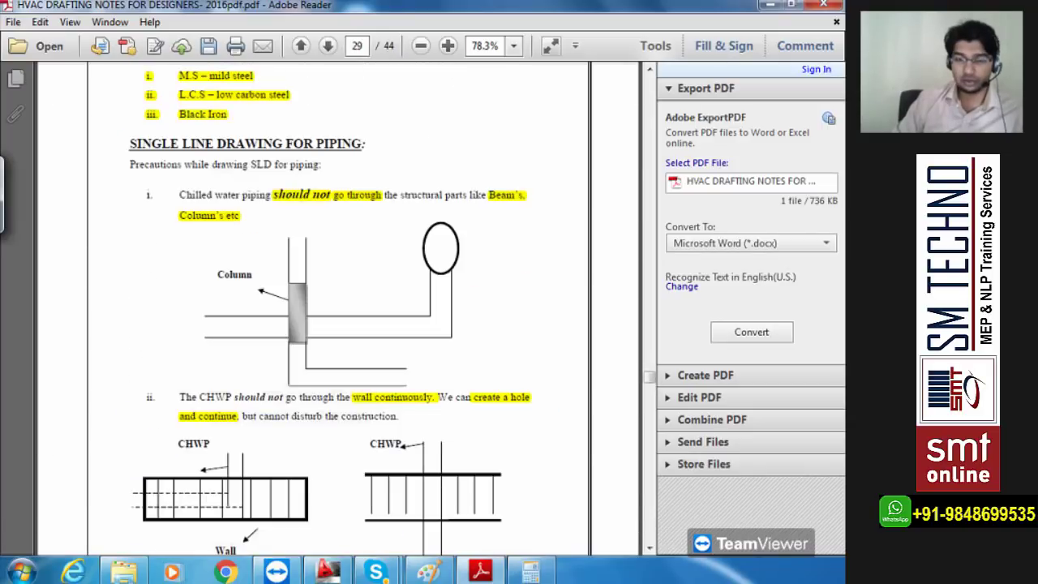
- Switch to the AutoCAD drawing piping sld AP AK.dwg and examine the green and red riser pipes at the magenta-outlined shaft
left_click(327, 571)
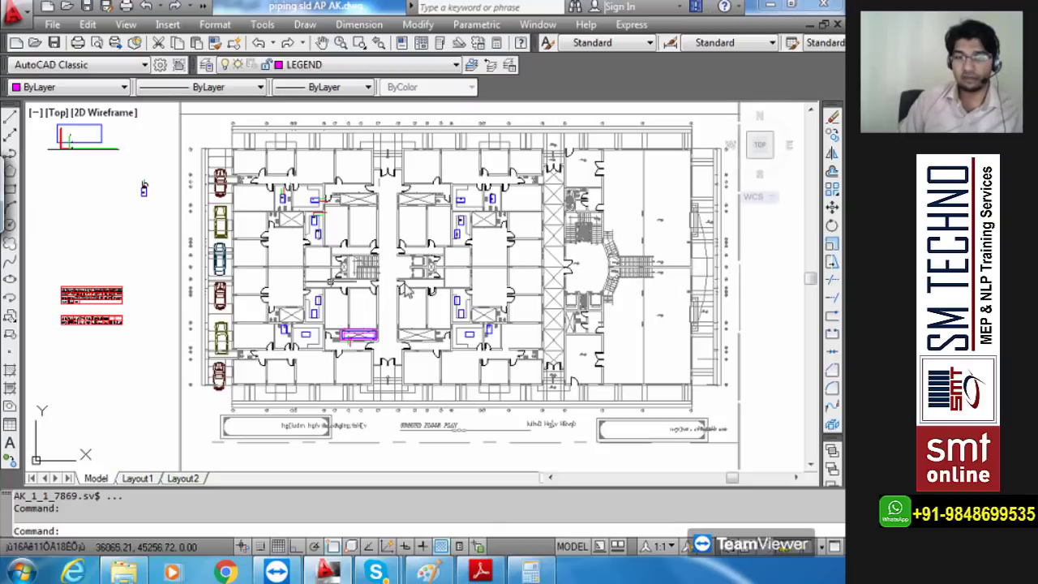
middle_click_drag(390, 312, 433, 328)
scroll(404, 369, "up", 8)
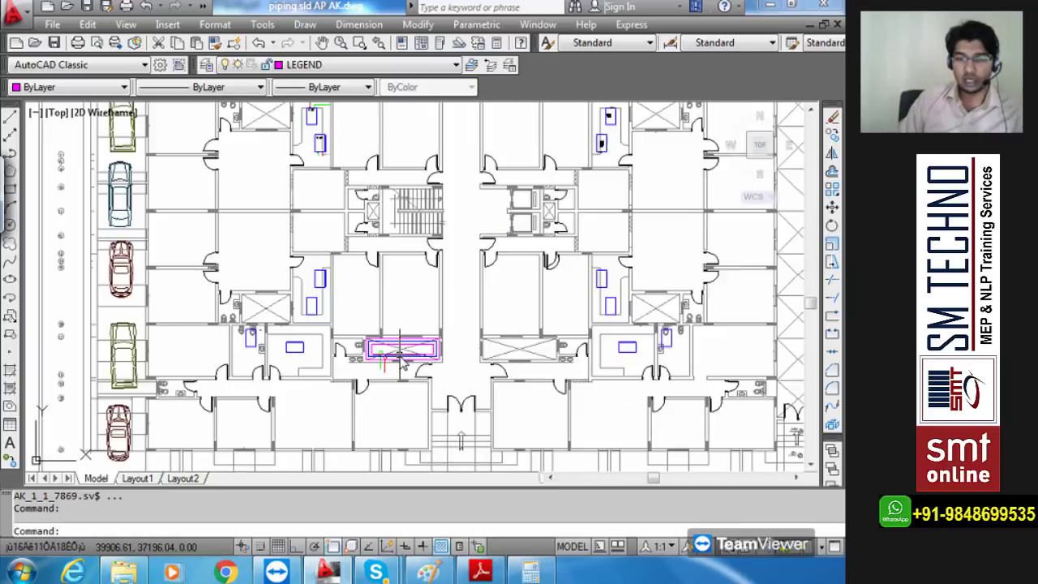
scroll(403, 363, "down", 5)
scroll(403, 362, "up", 5)
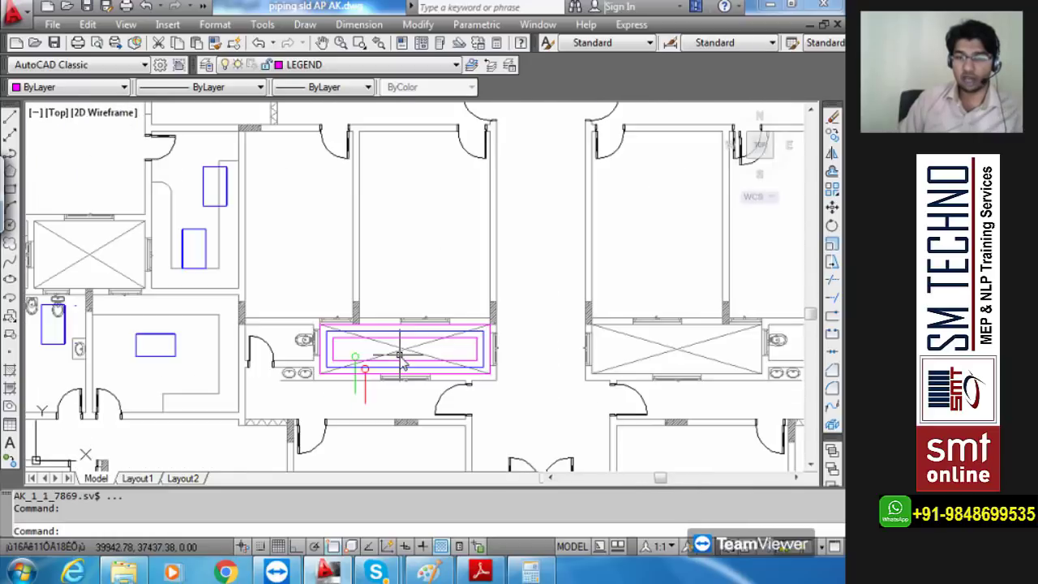
scroll(399, 356, "down", 4)
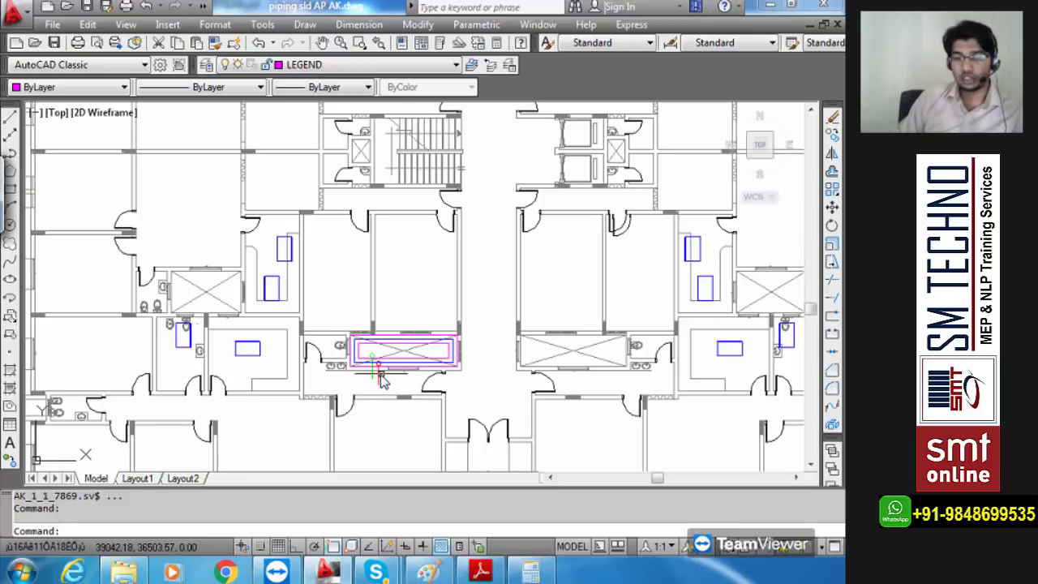
scroll(367, 380, "up", 5)
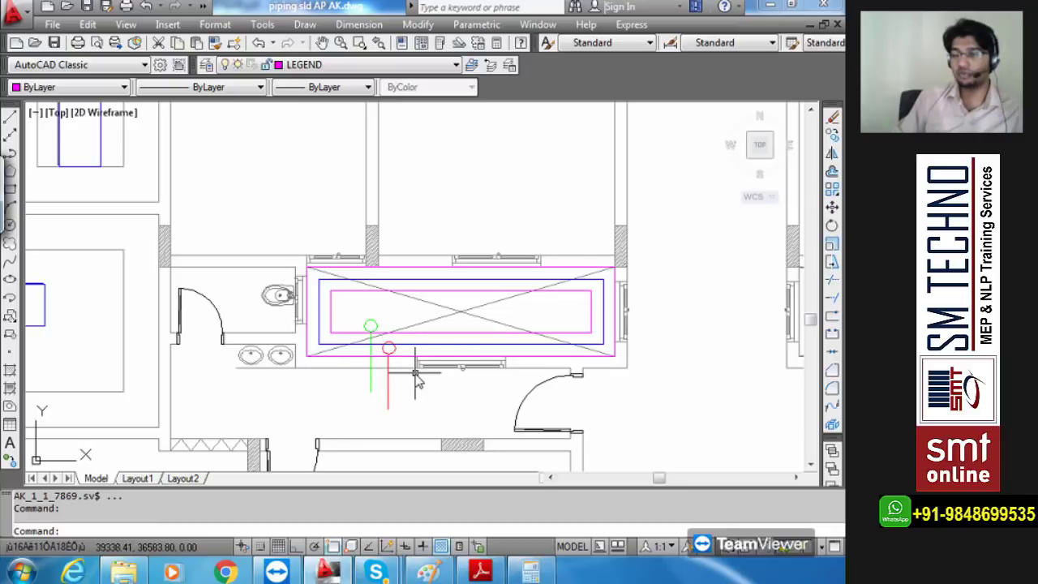
mouse_move(389, 391)
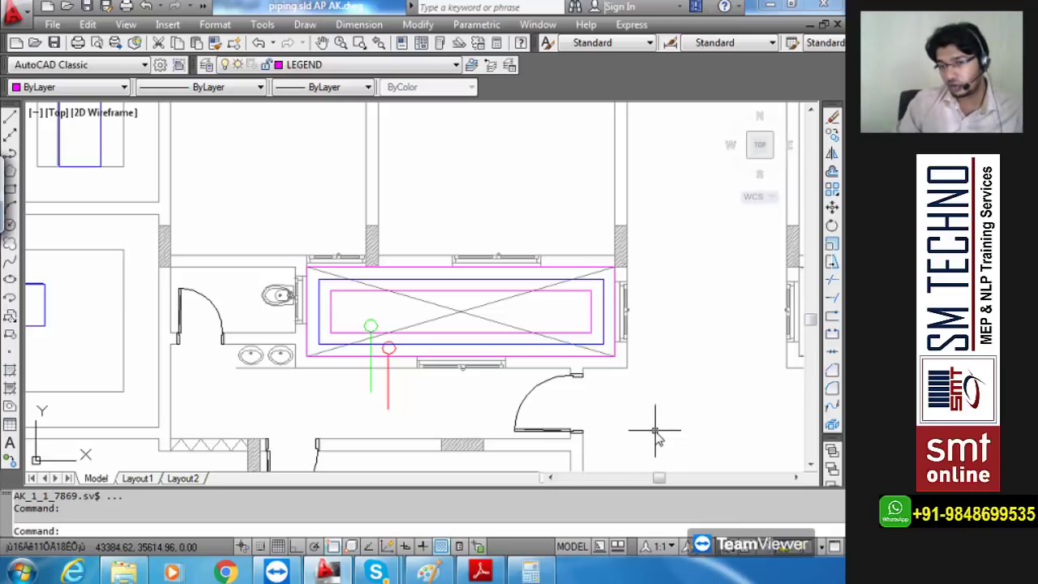
key("Return")
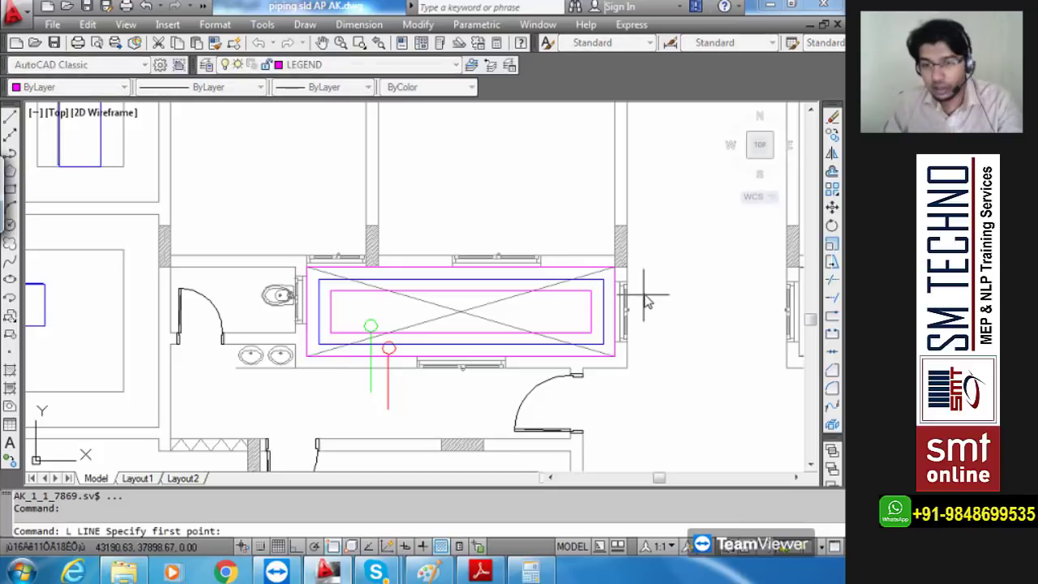
left_click(647, 292)
left_click(647, 377)
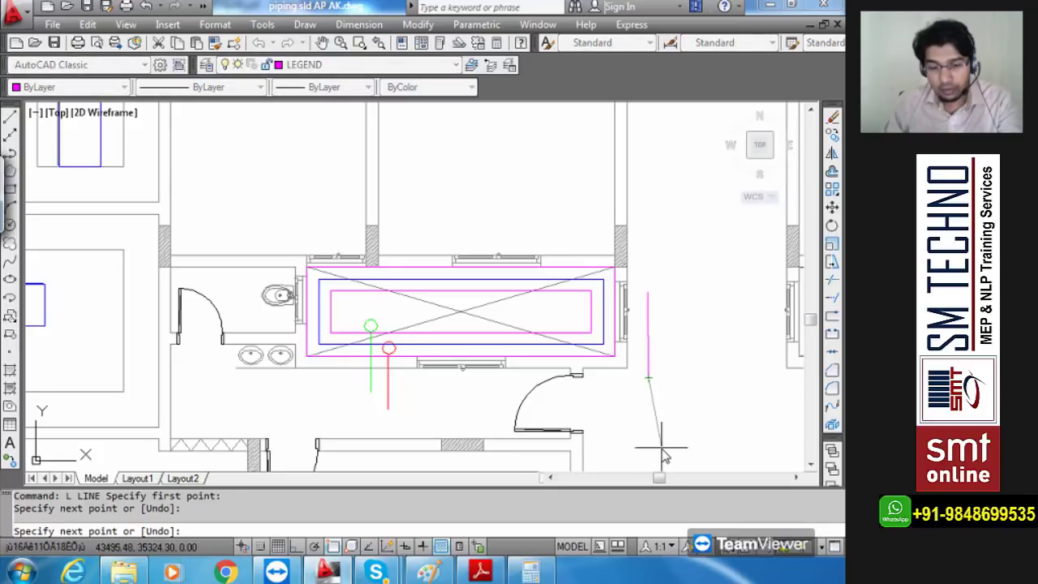
key("Escape")
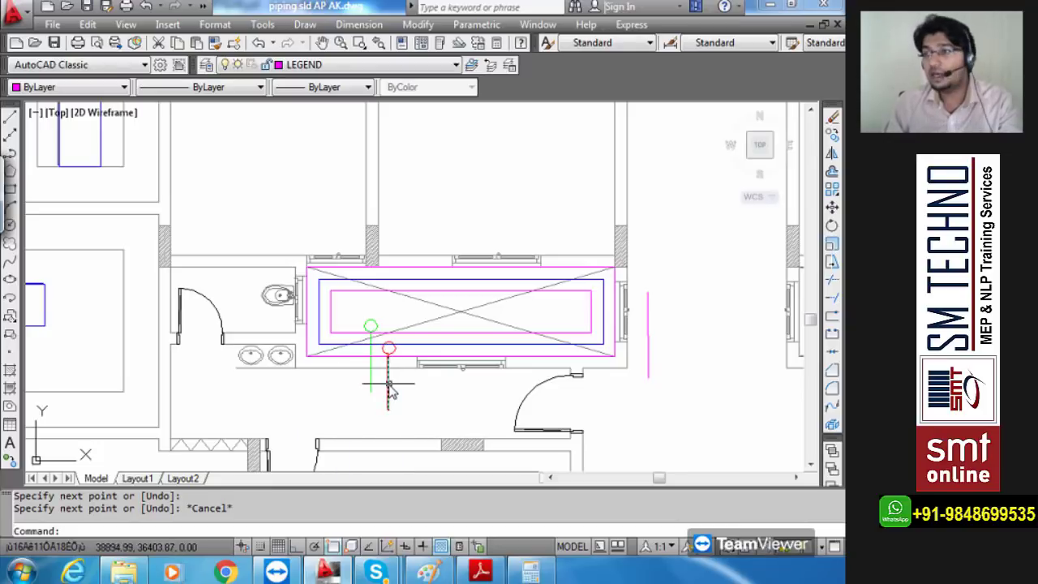
left_click(660, 406)
left_click(642, 369)
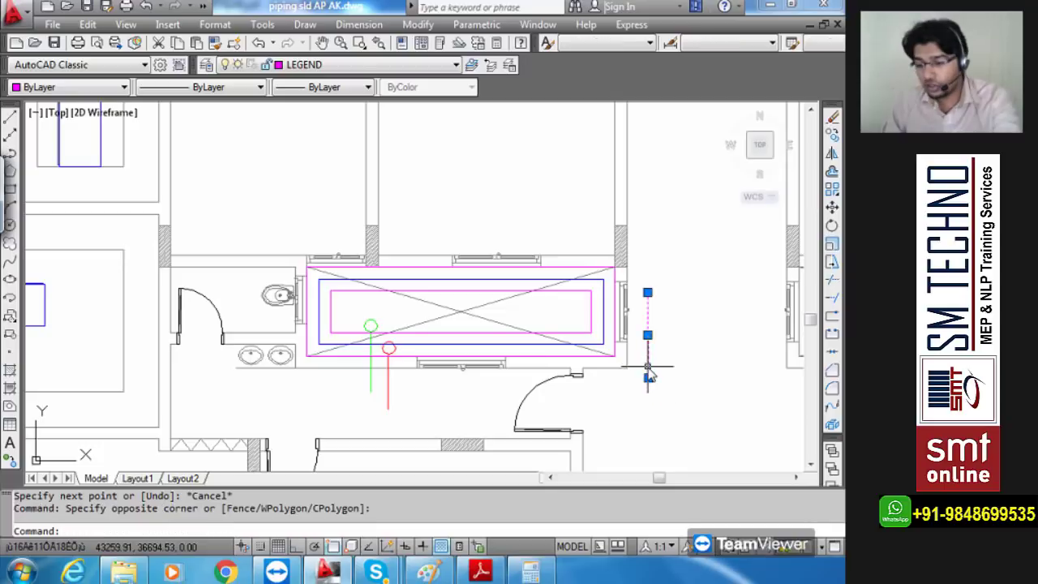
key("Delete")
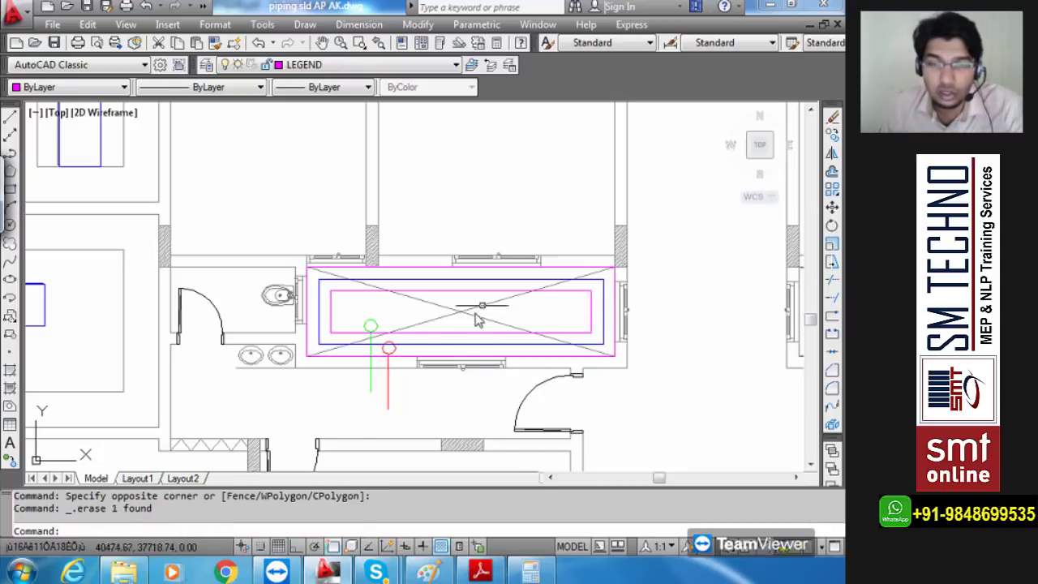
- Erase the green and red pipe stubs connected to the unit just below the 4 TR unit in the floor plan
scroll(483, 351, "down", 5)
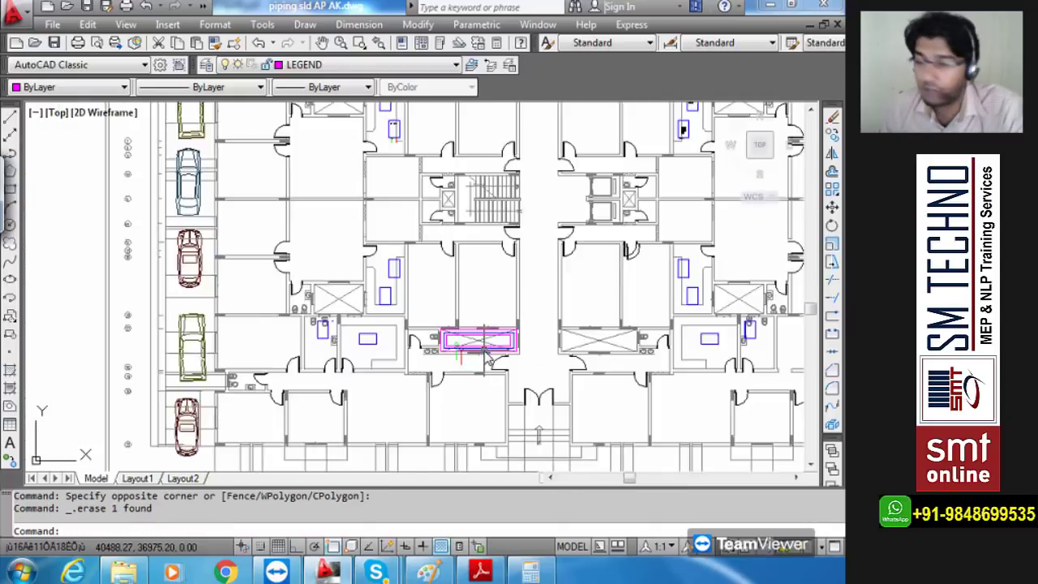
scroll(412, 348, "up", 6)
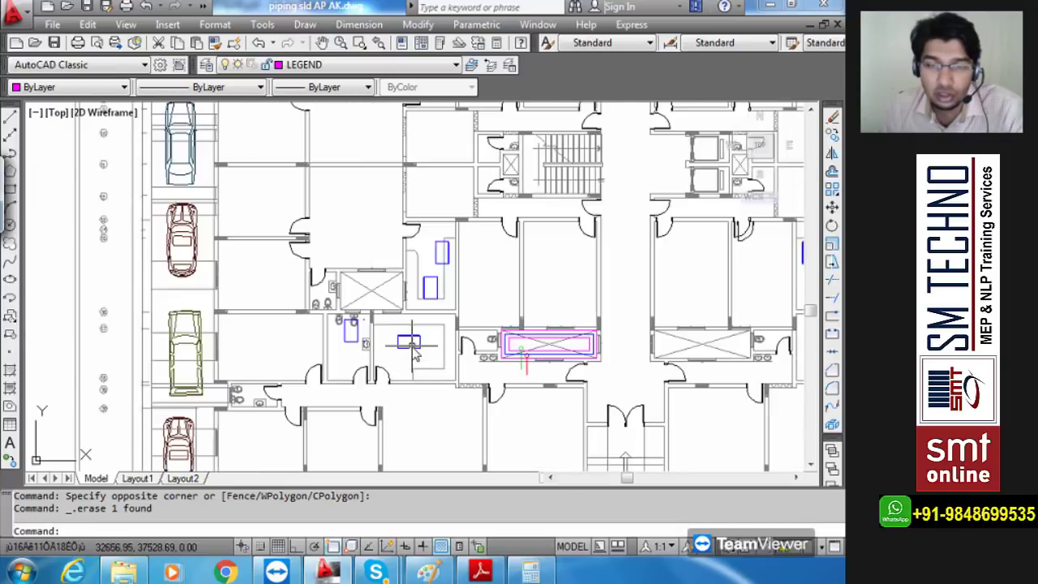
scroll(411, 349, "down", 6)
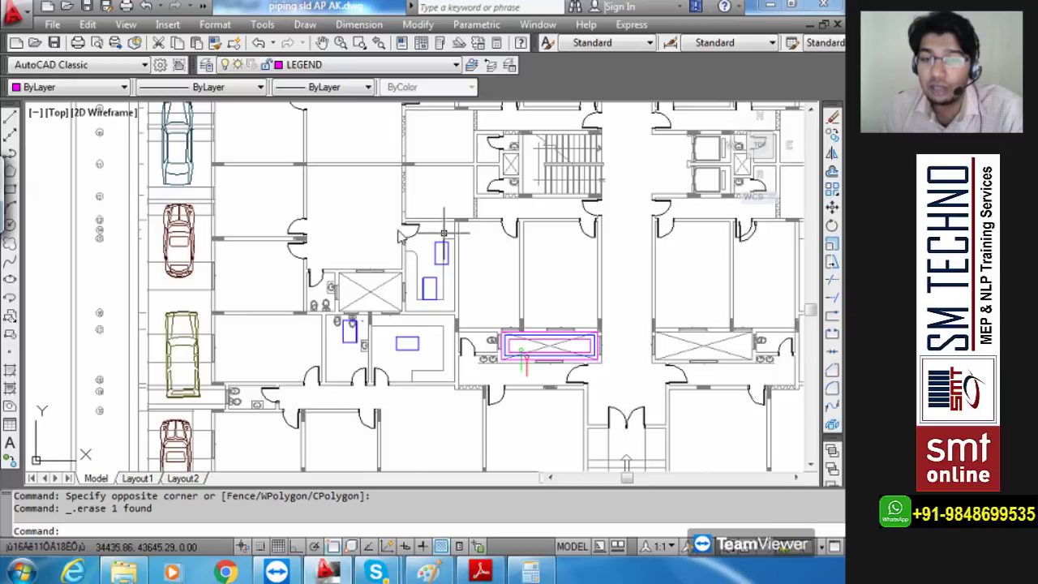
middle_click_drag(406, 163, 400, 344)
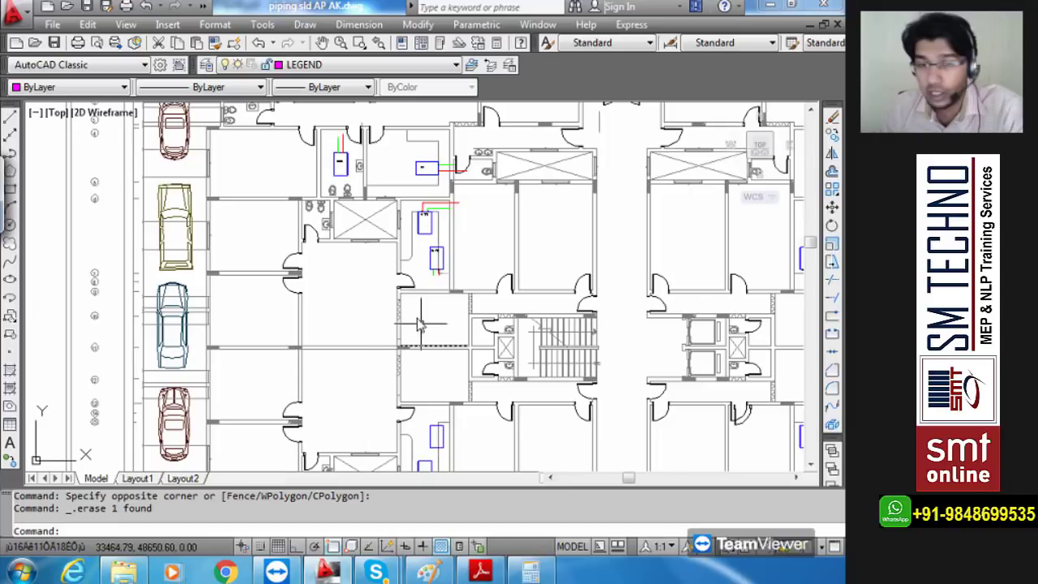
scroll(425, 341, "up", 8)
left_click(497, 317)
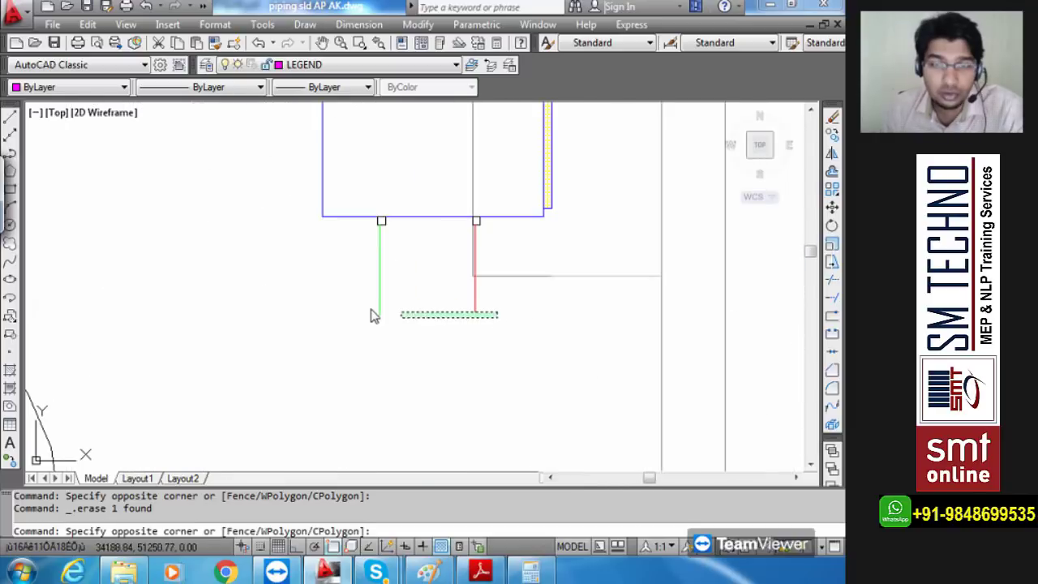
left_click(369, 305)
key("Delete")
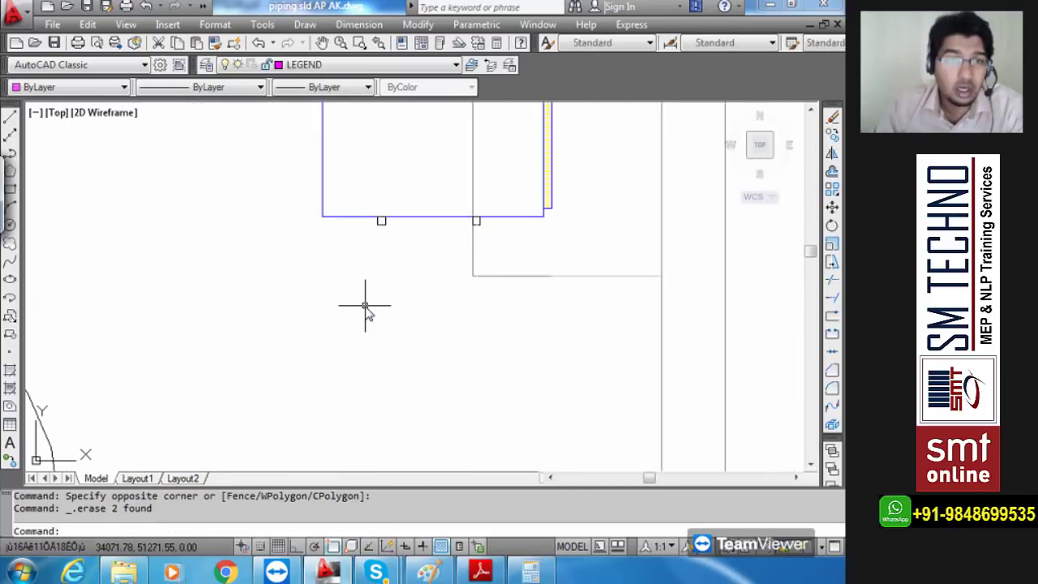
- Erase the red and green pipe runs leading from the 4 TR unit towards the adjacent wall
scroll(365, 262, "down", 5)
scroll(395, 301, "up", 6)
left_click(412, 280)
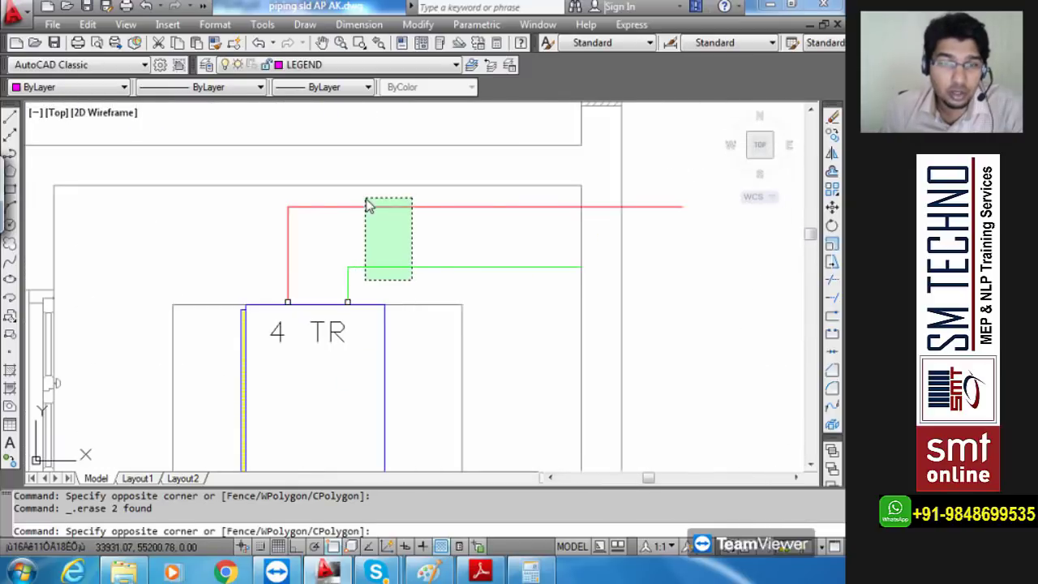
left_click(368, 206)
key("Delete")
- Erase the green and red pipe lines connected to the side of the 5TR unit
scroll(365, 211, "down", 5)
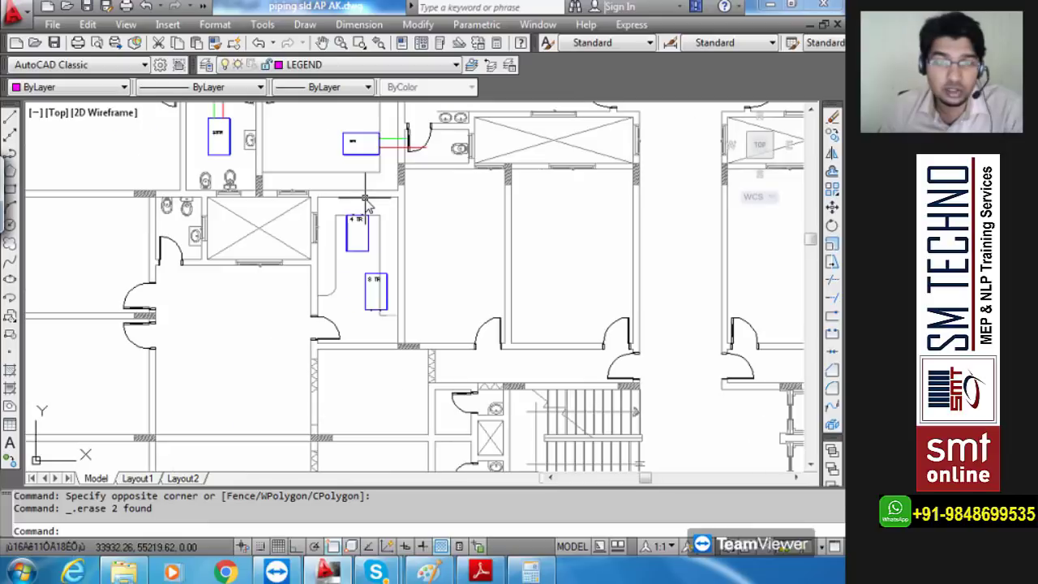
scroll(397, 282, "up", 1)
scroll(396, 277, "up", 4)
left_click(413, 230)
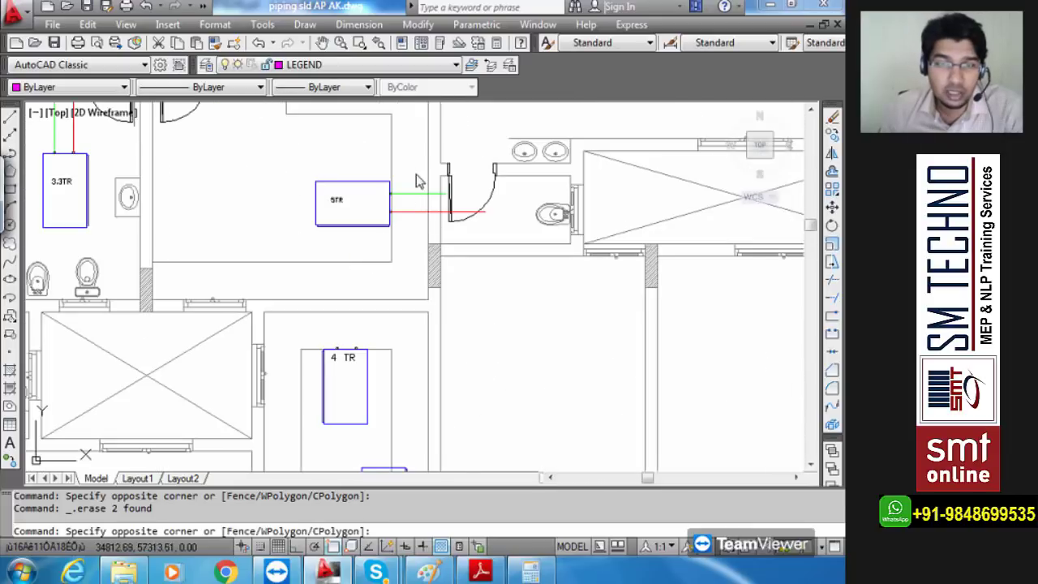
left_click(416, 171)
key("Delete")
- Erase the green and red pipe stubs above the 3.3TR unit in the toilet room
scroll(416, 174, "down", 4)
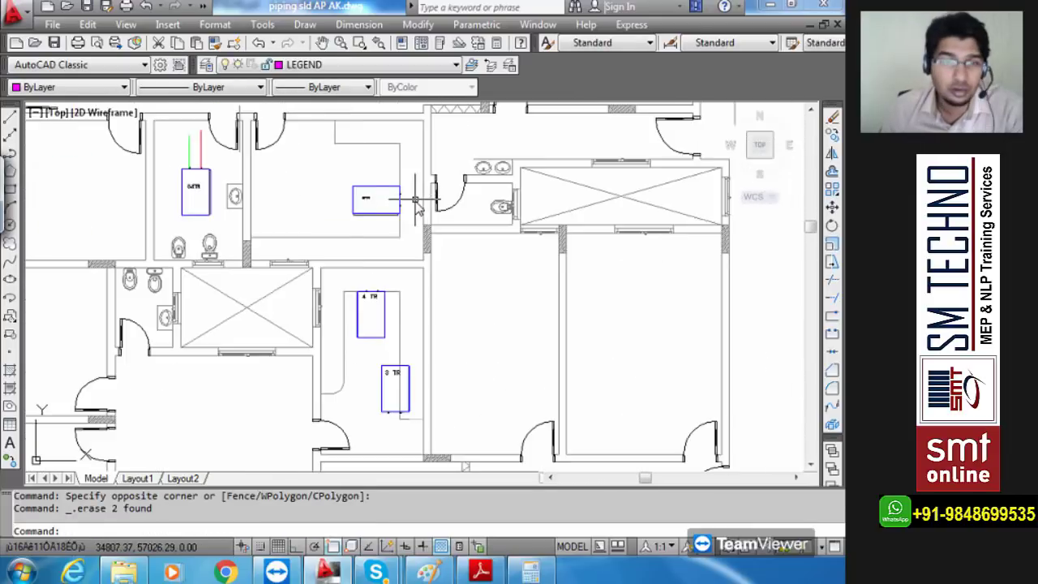
scroll(330, 170, "up", 4)
left_click(365, 168)
left_click(311, 150)
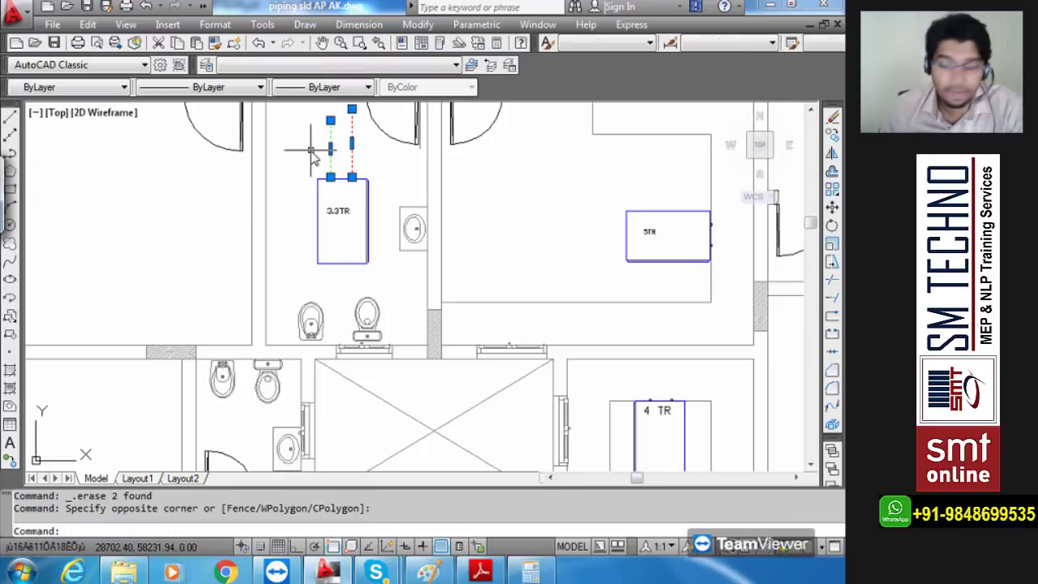
key("Delete")
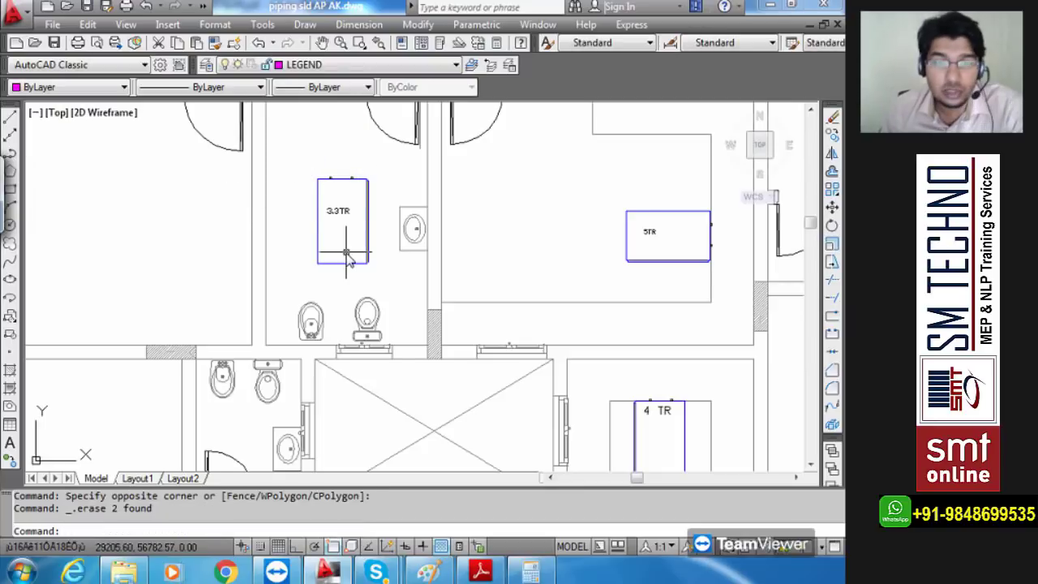
- Examine the 3.3TR, 5TR, 4 TR and 3 TR units and their connection points across the floor plan
scroll(348, 251, "down", 4)
scroll(357, 307, "up", 5)
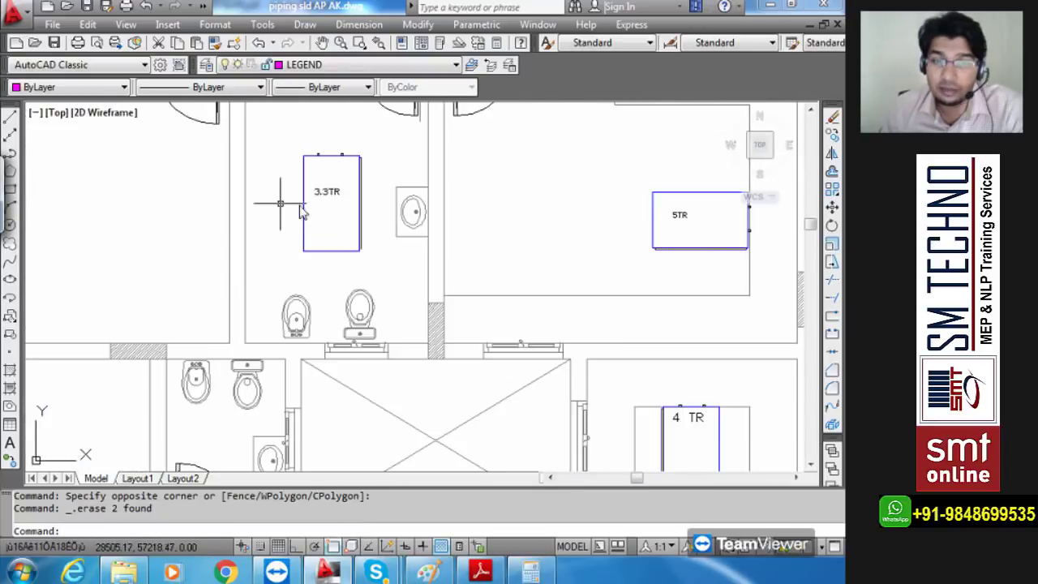
middle_click_drag(336, 271, 226, 213)
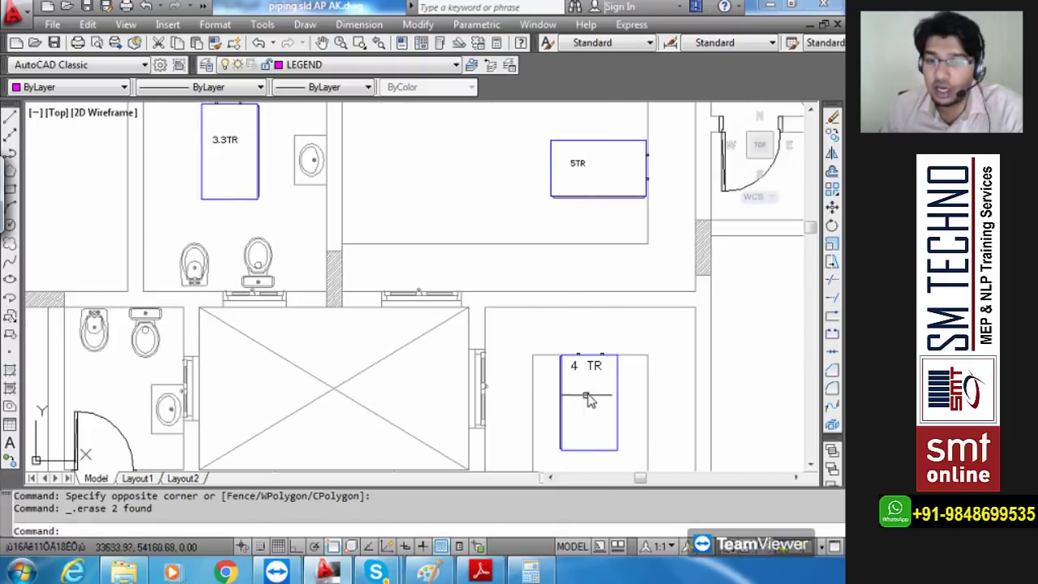
scroll(587, 403, "down", 4)
scroll(574, 364, "up", 5)
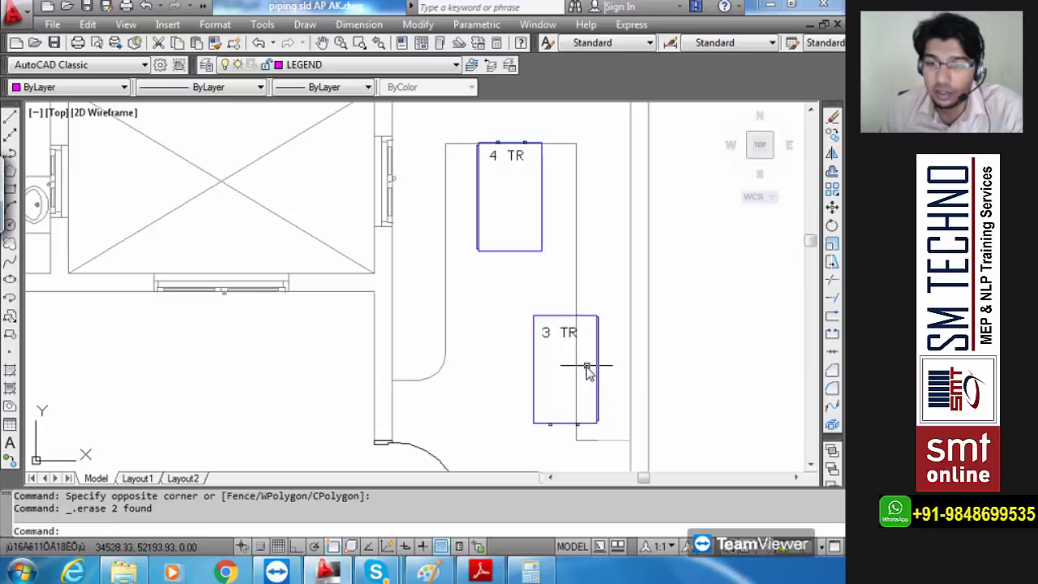
scroll(588, 367, "down", 6)
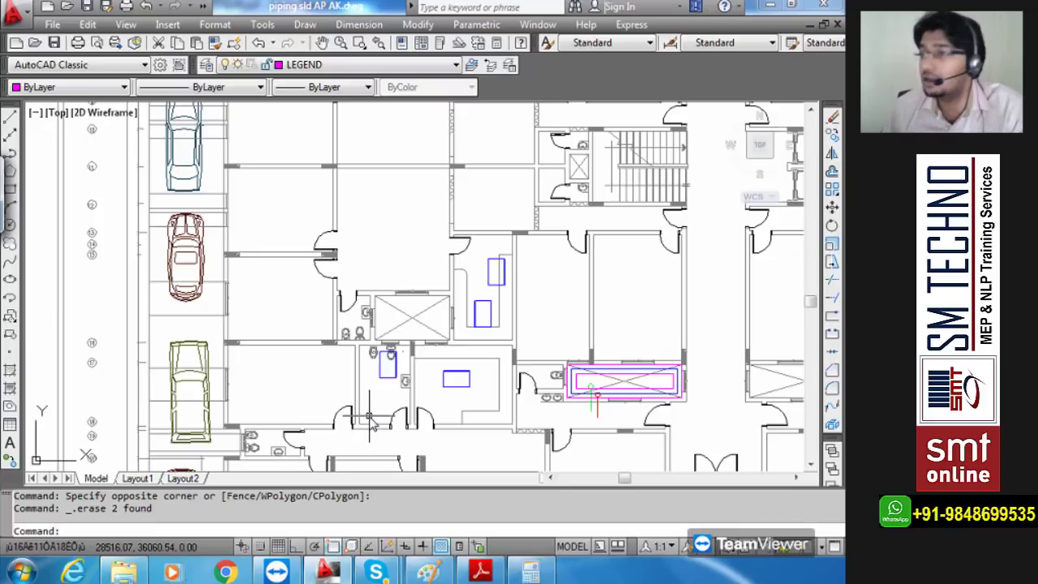
scroll(397, 323, "down", 6)
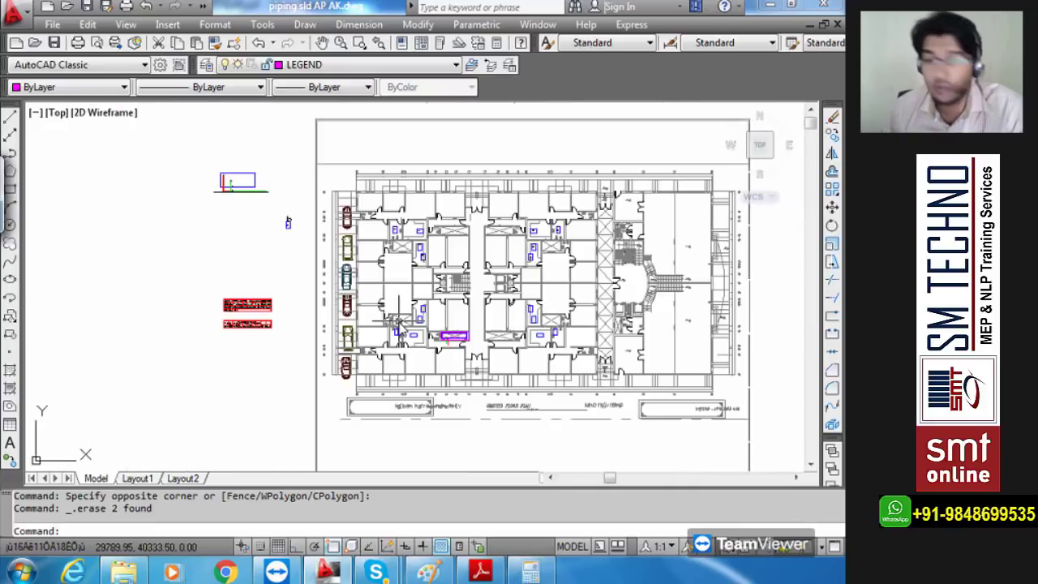
mouse_move(430, 275)
middle_mouse_down()
mouse_move(500, 315)
mouse_move(484, 307)
middle_mouse_up()
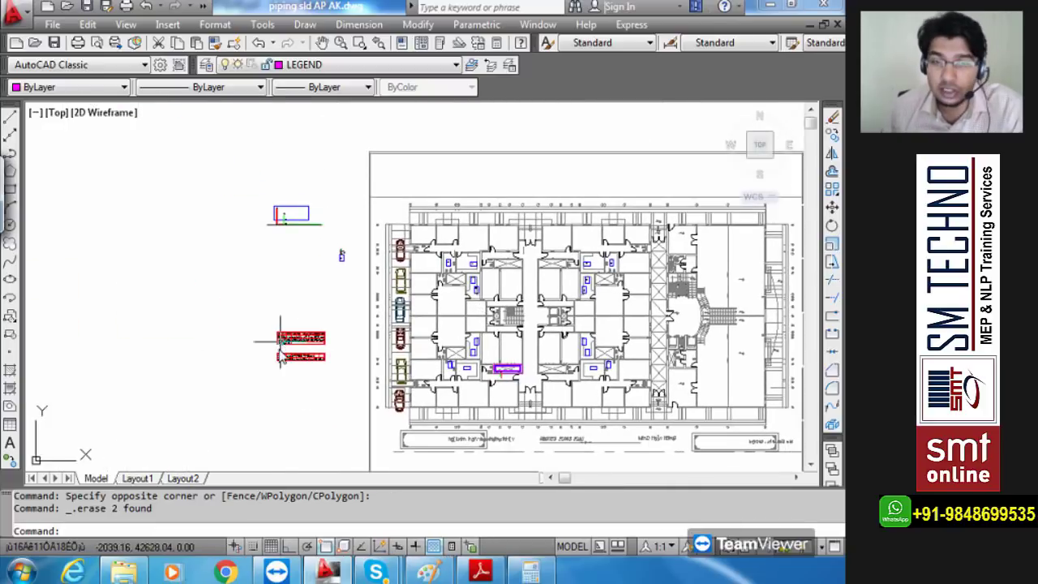
- Examine the riser and bend symbols in the Water_DL (Double Line) fittings table, including Riser Stack, 45~W, Q-bend~W and DNW
scroll(296, 348, "up", 8)
middle_click_drag(407, 388, 370, 405)
scroll(371, 409, "up", 3)
middle_click_drag(494, 440, 543, 461)
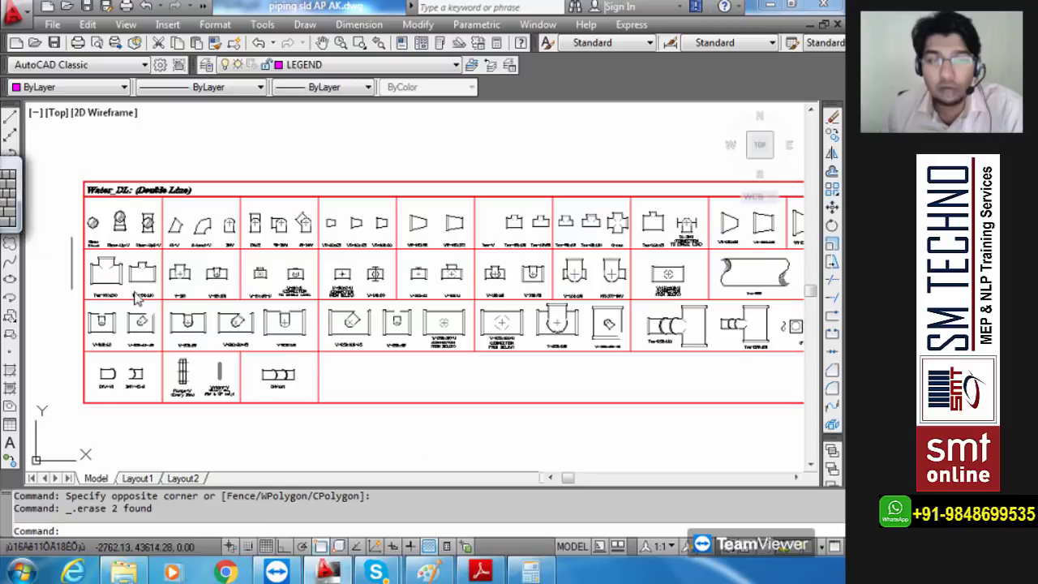
middle_click_drag(278, 228, 340, 253)
scroll(378, 252, "up", 6)
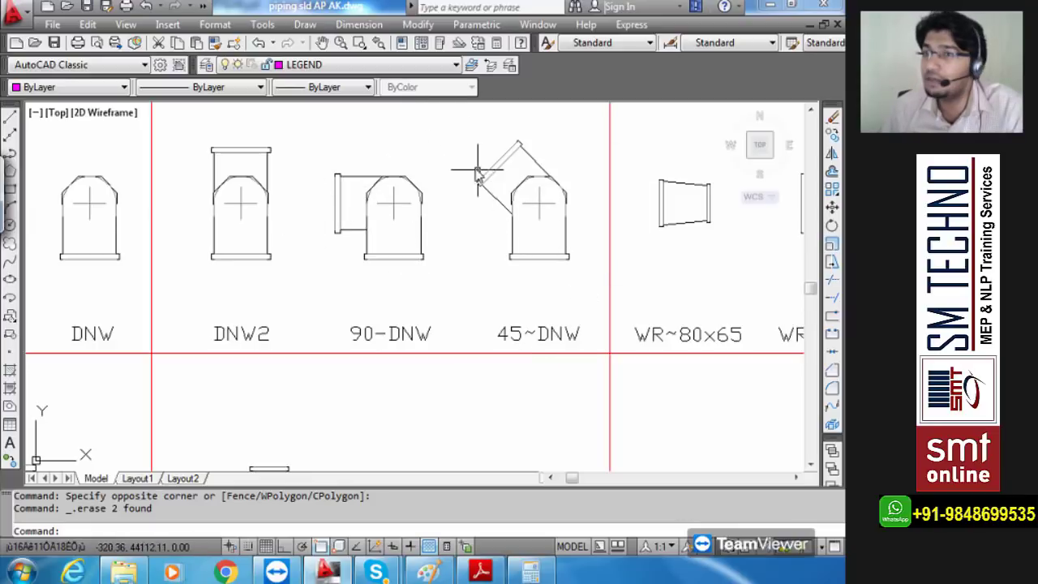
scroll(458, 187, "down", 5)
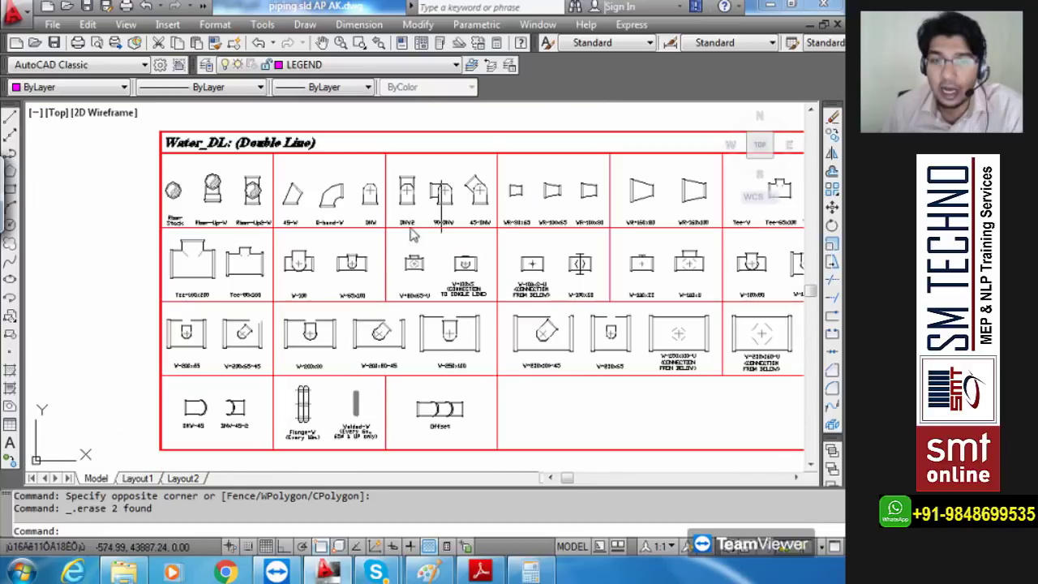
scroll(291, 221, "up", 4)
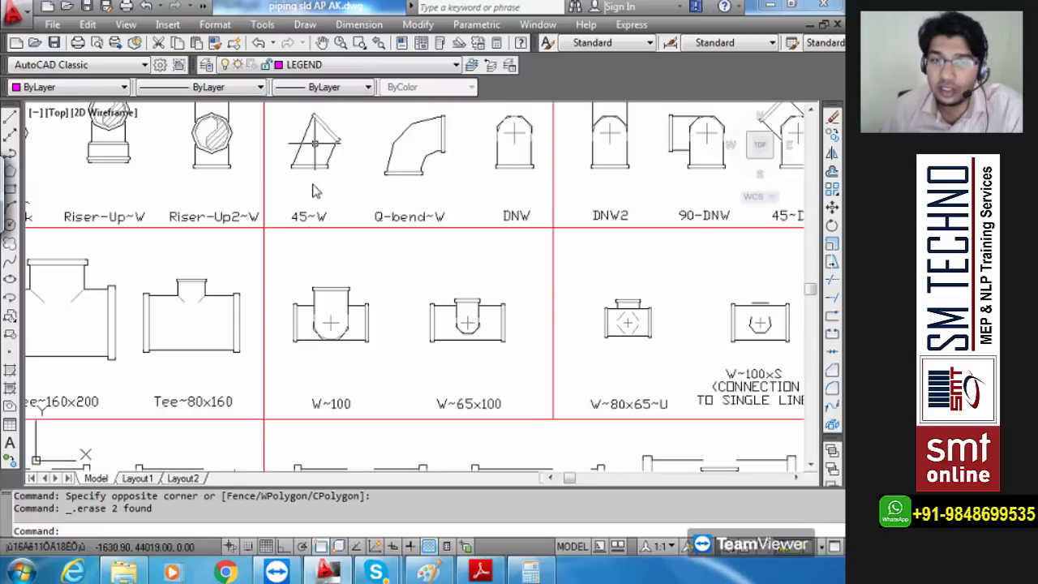
middle_click_drag(395, 195, 389, 237)
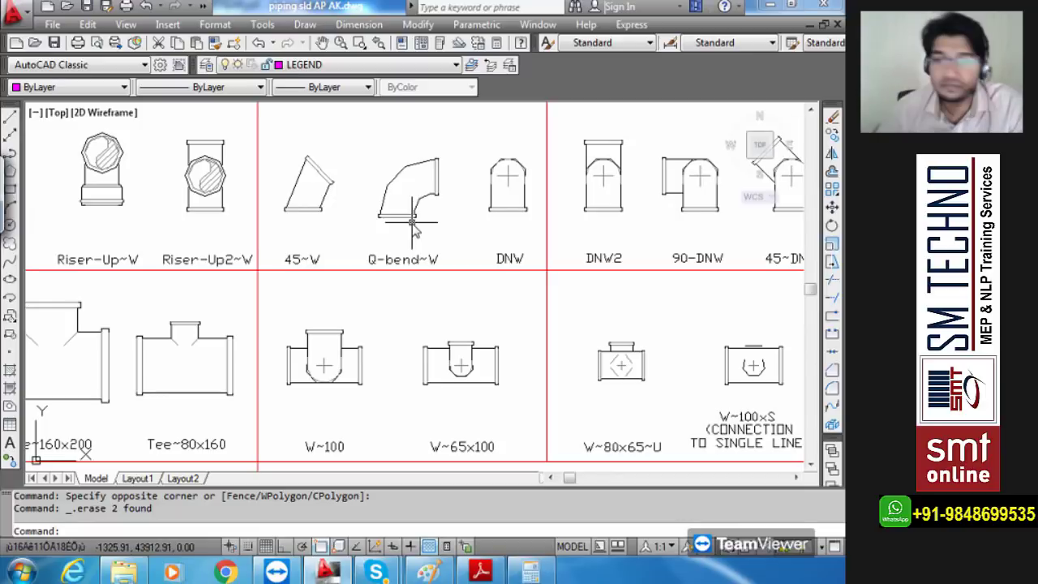
scroll(412, 228, "down", 3)
middle_click_drag(301, 232, 343, 243)
scroll(349, 247, "up", 1)
scroll(351, 250, "up", 4)
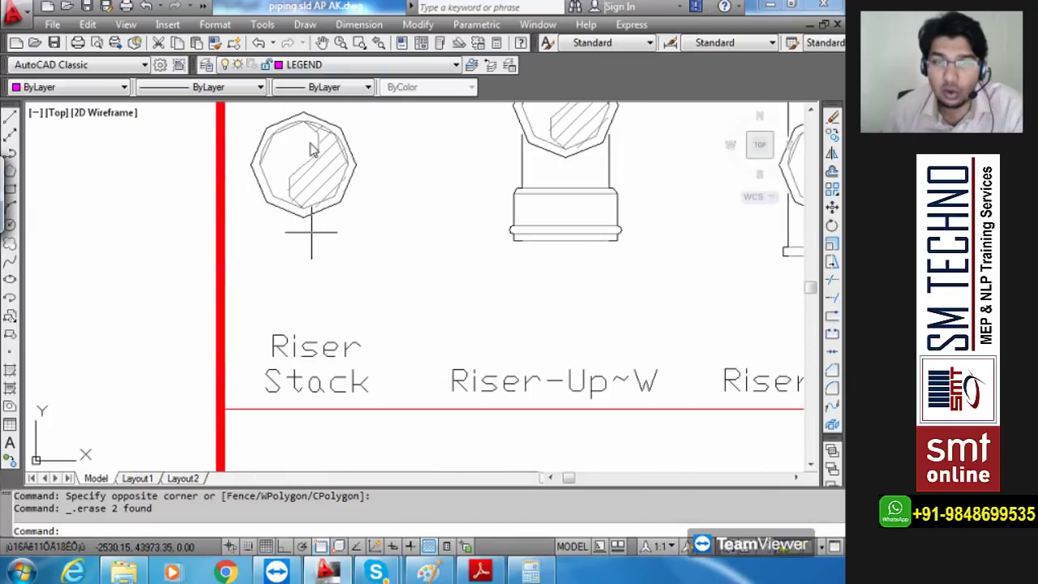
middle_click_drag(359, 215, 349, 242)
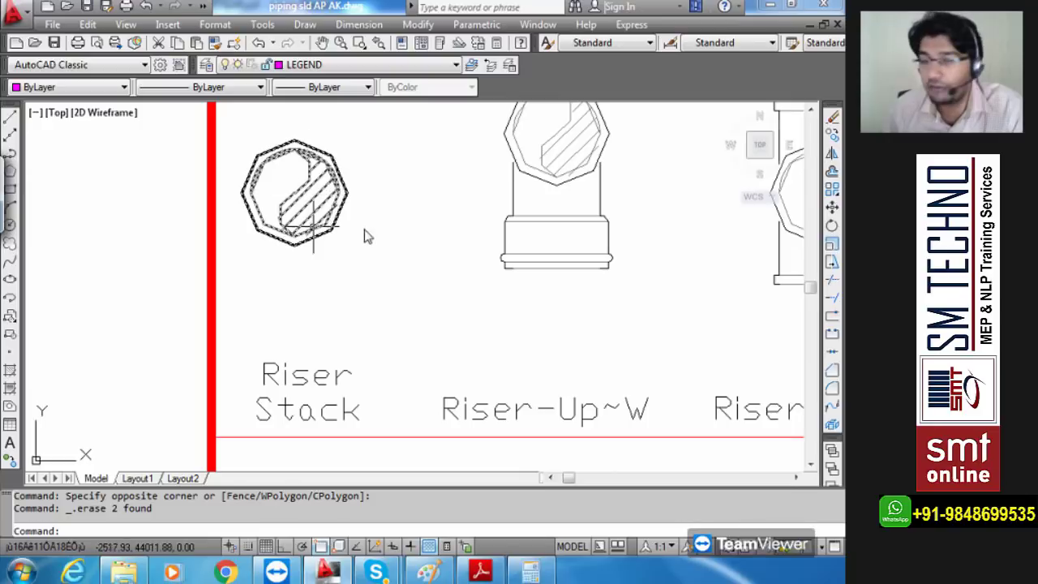
- Examine the reducer symbols WR~80x65, WR~100x65 and WR~100x80 beside the DNW bends in the fittings table
scroll(365, 223, "down", 5)
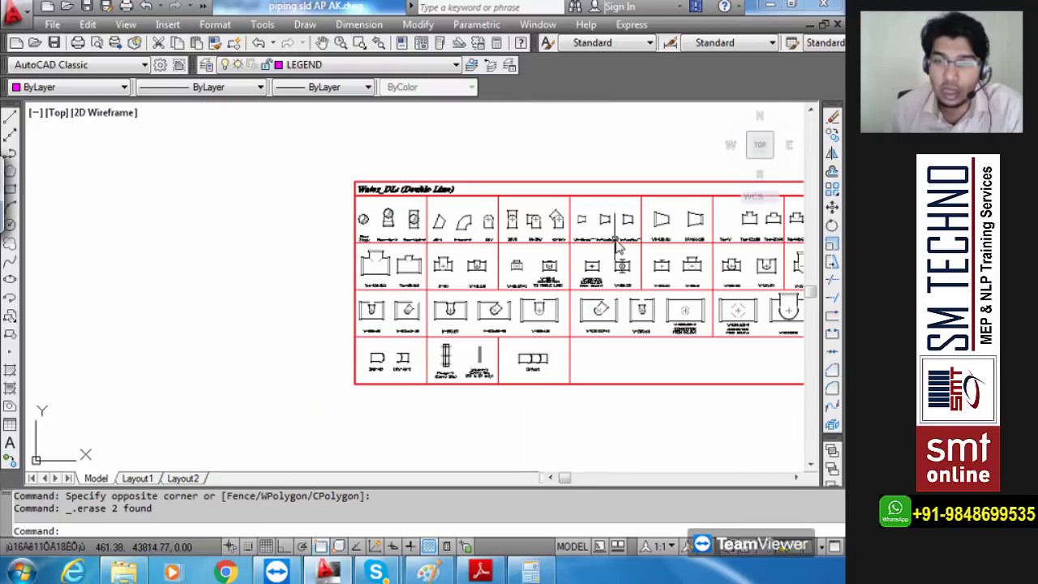
scroll(619, 247, "up", 6)
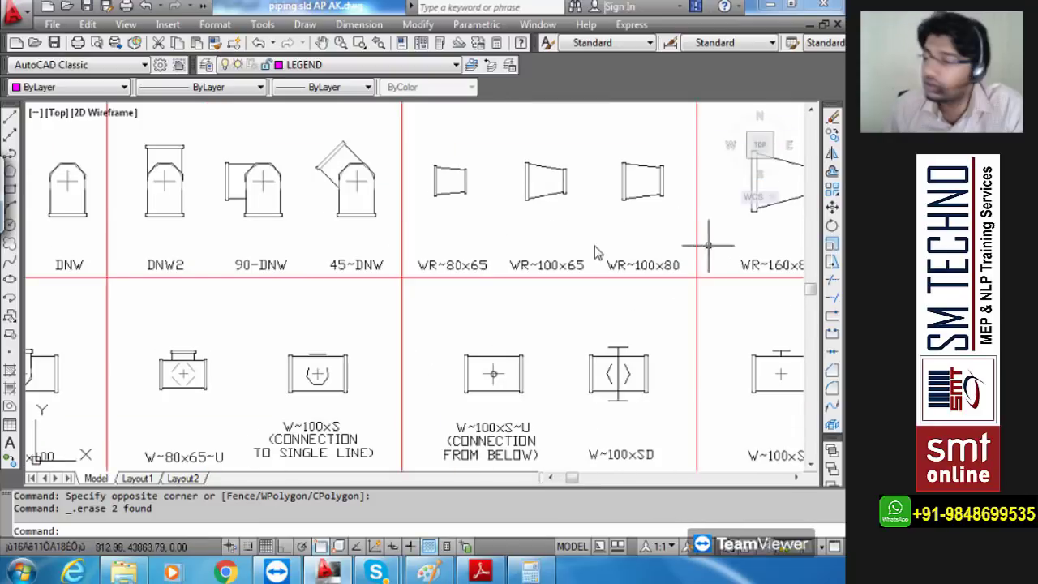
scroll(598, 247, "down", 4)
scroll(579, 239, "up", 5)
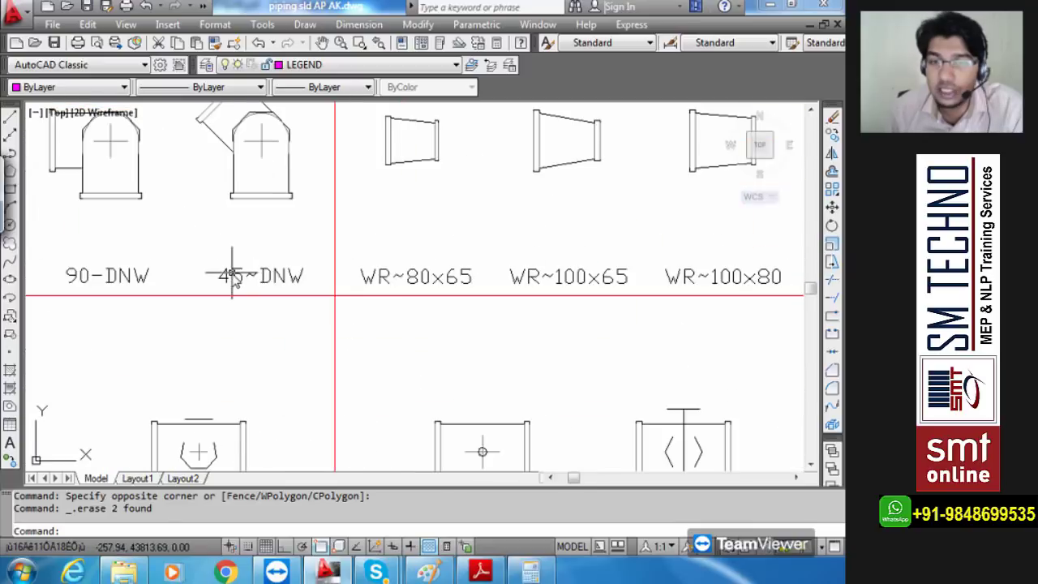
middle_click_drag(232, 273, 440, 276)
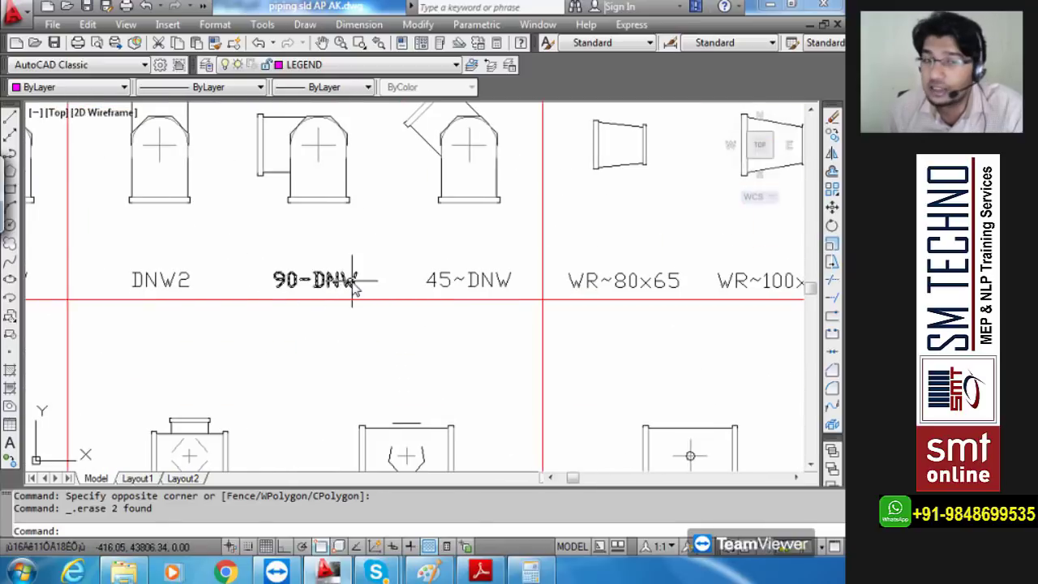
scroll(353, 280, "down", 3)
scroll(498, 301, "up", 3)
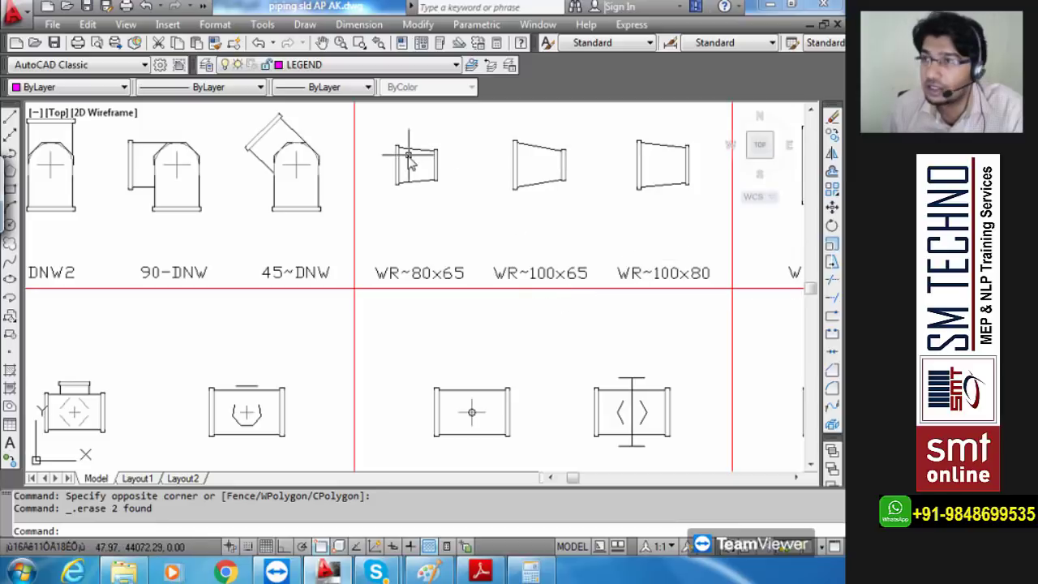
scroll(410, 161, "up", 3)
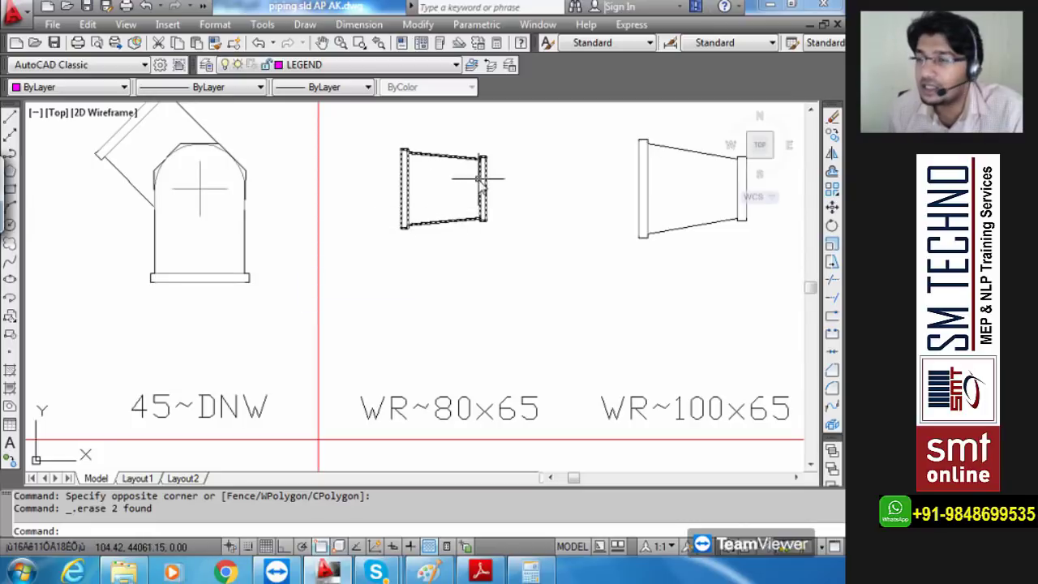
middle_click_drag(673, 233, 514, 229)
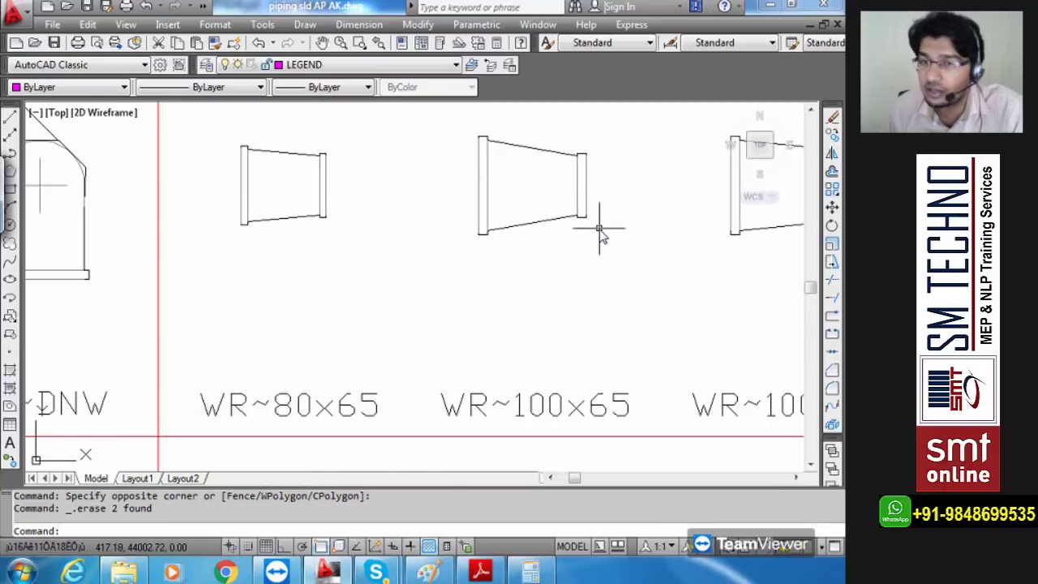
- Examine the tee symbols in the fittings table, including Tee~65x100, Tee~65x80, W~100 and W~65x100
scroll(600, 232, "down", 5)
scroll(688, 244, "up", 1)
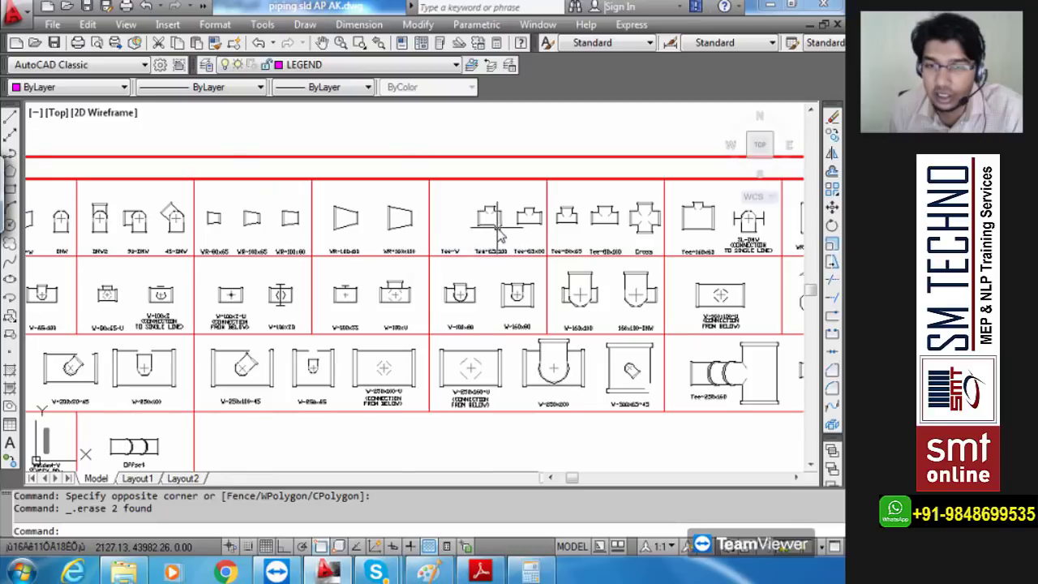
scroll(492, 225, "up", 4)
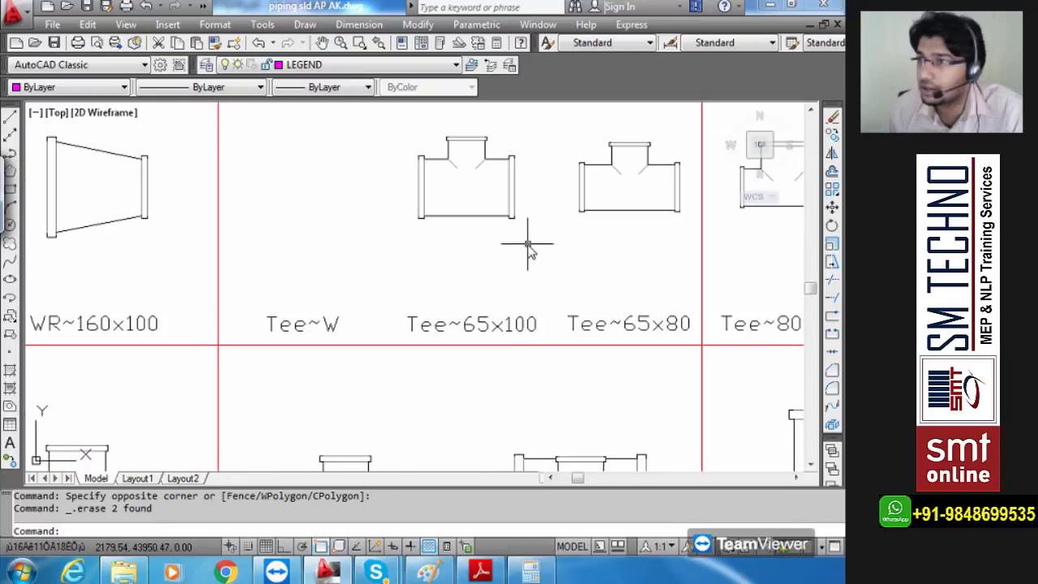
scroll(528, 247, "down", 2)
middle_click_drag(555, 236, 504, 246)
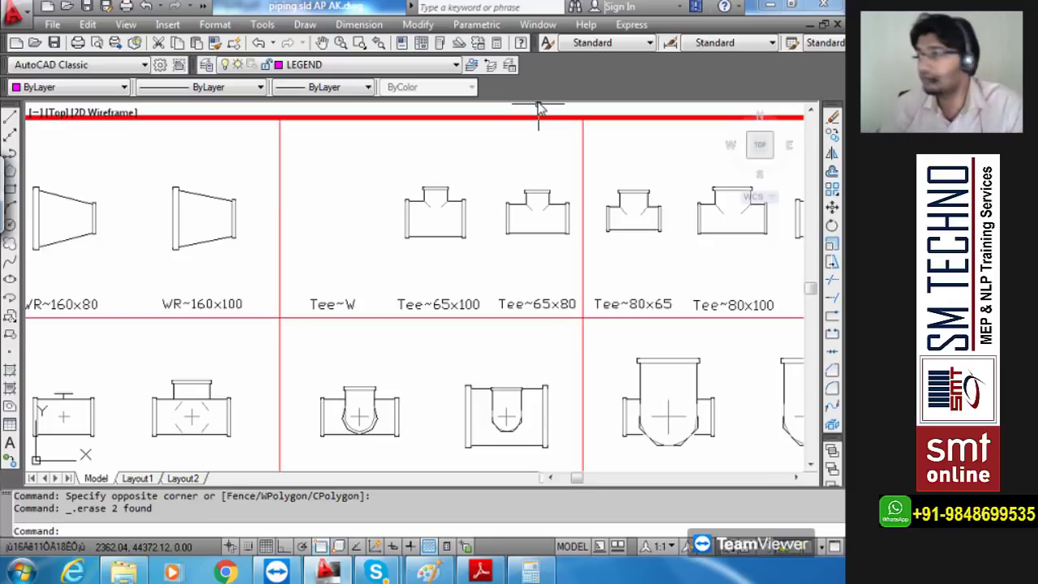
scroll(539, 134, "down", 5)
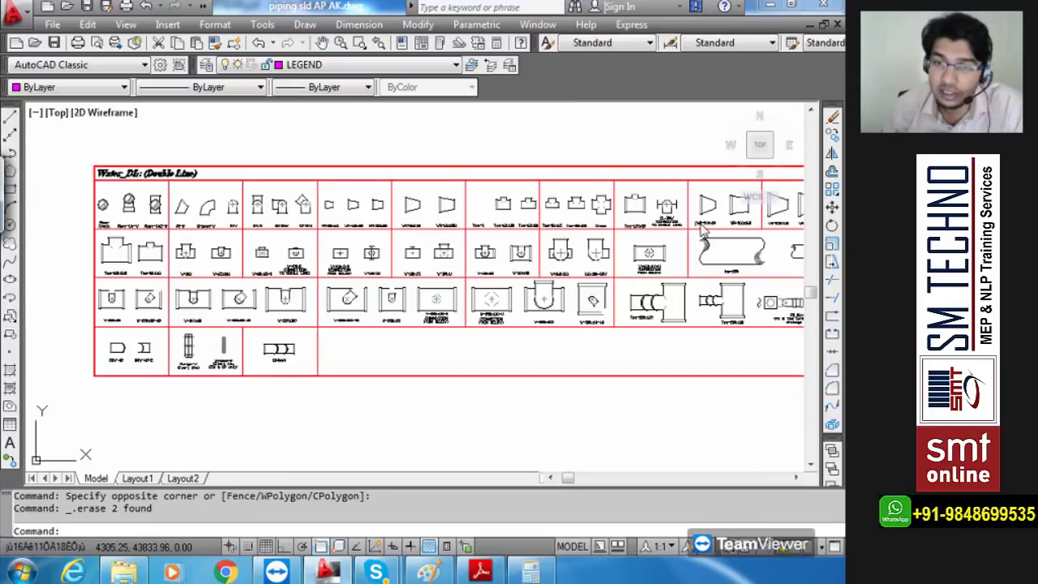
middle_click_drag(565, 227, 840, 226)
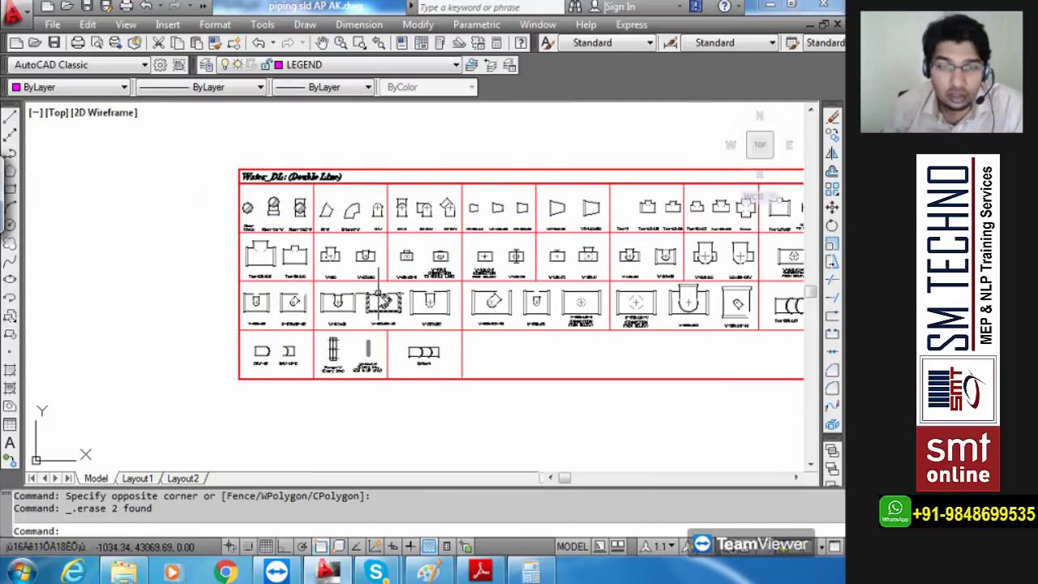
scroll(371, 284, "up", 6)
middle_click_drag(371, 232, 425, 300)
scroll(397, 268, "up", 2)
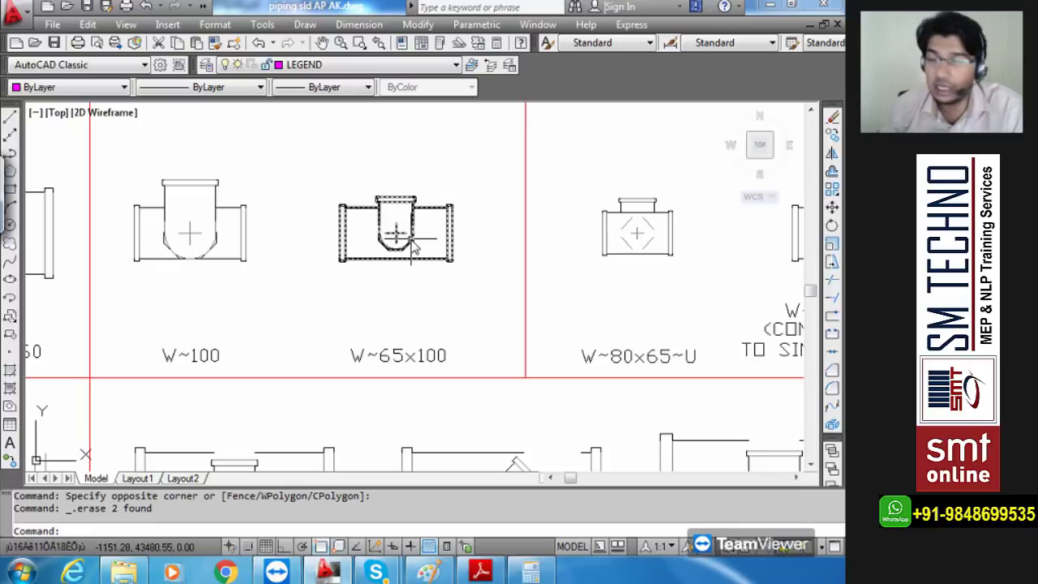
mouse_move(414, 247)
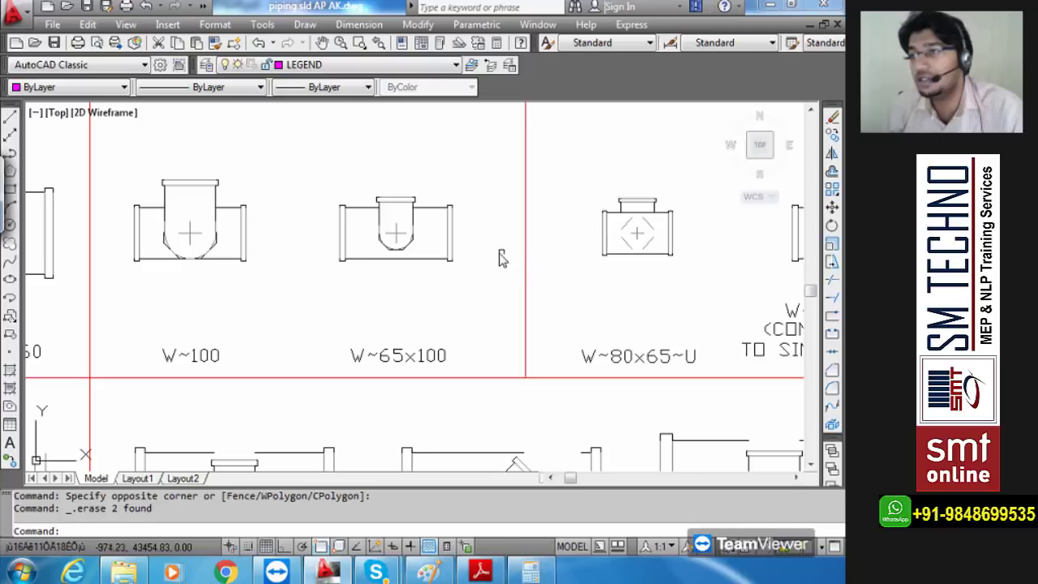
scroll(503, 256, "down", 5)
mouse_move(533, 352)
middle_mouse_down()
mouse_move(264, 347)
mouse_move(315, 347)
middle_mouse_up()
scroll(462, 223, "down", 2)
middle_click_drag(479, 279, 364, 300)
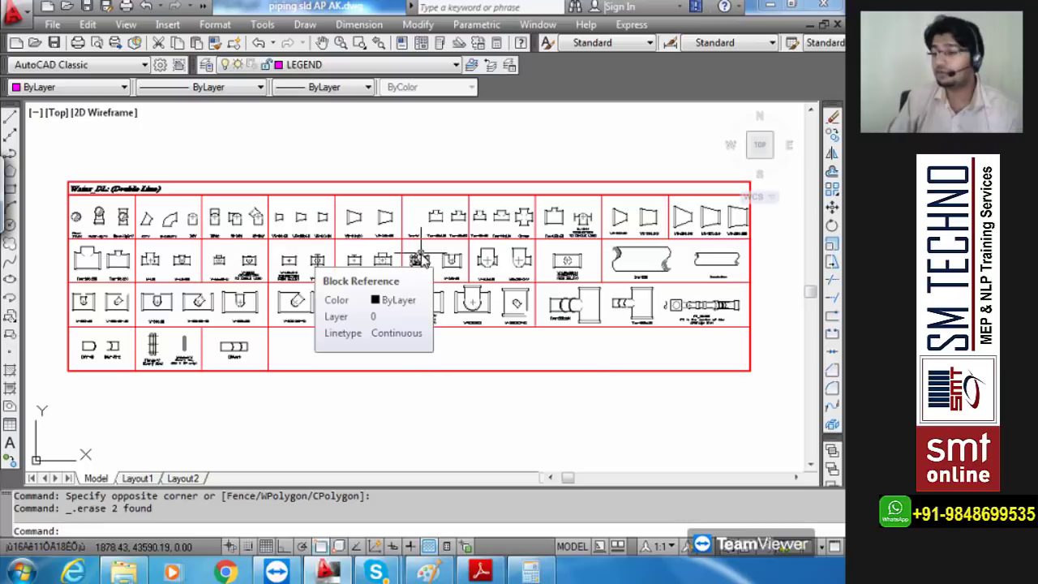
- Return to the floor plan and look through the drawing's layer list, including the chilled water layers M-CHWR and M_CHWS
scroll(430, 252, "down", 10)
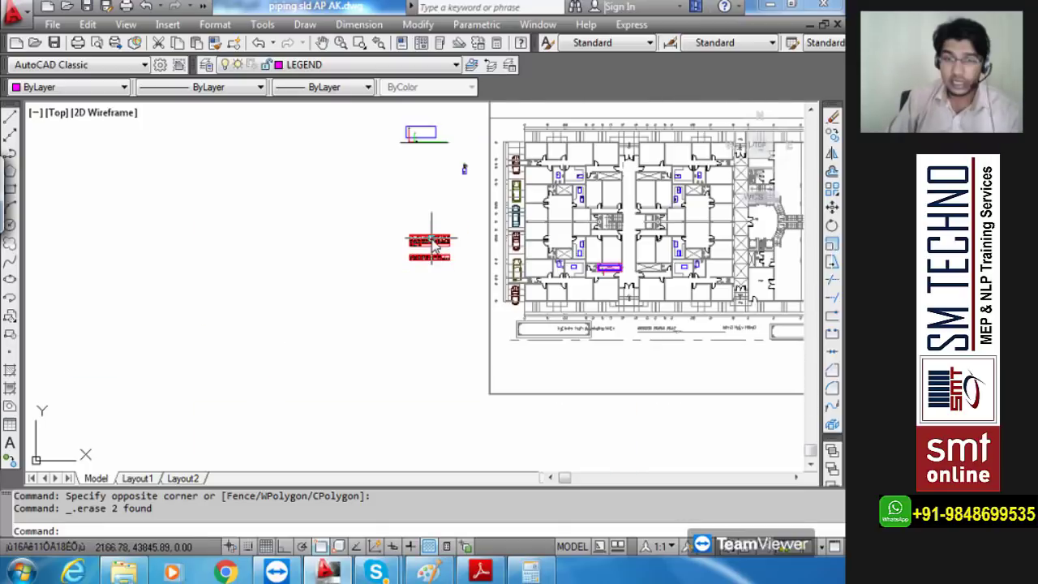
mouse_move(637, 268)
middle_mouse_down()
mouse_move(569, 304)
mouse_move(481, 320)
middle_mouse_up()
scroll(461, 320, "up", 5)
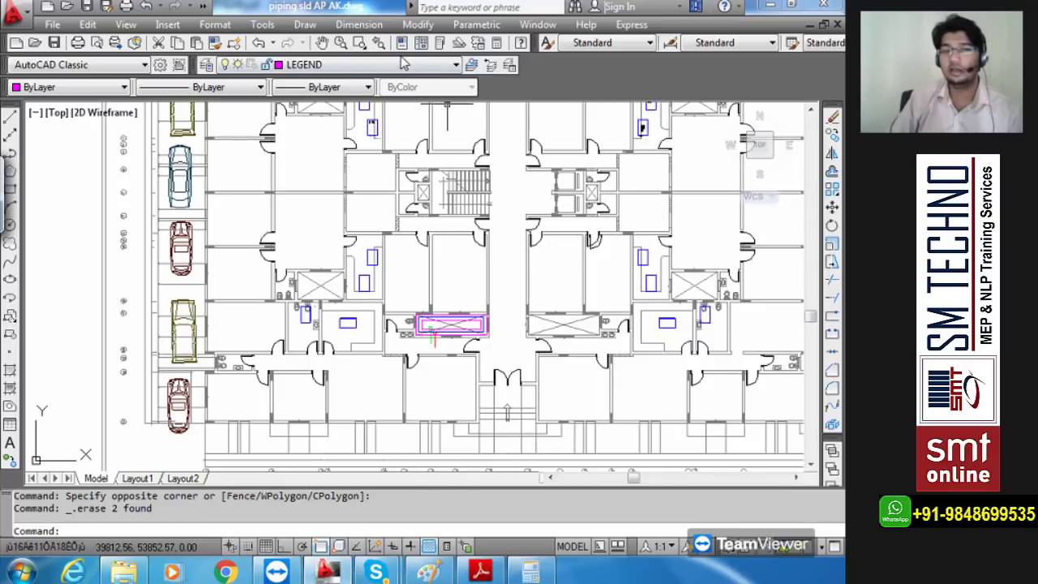
left_click(456, 68)
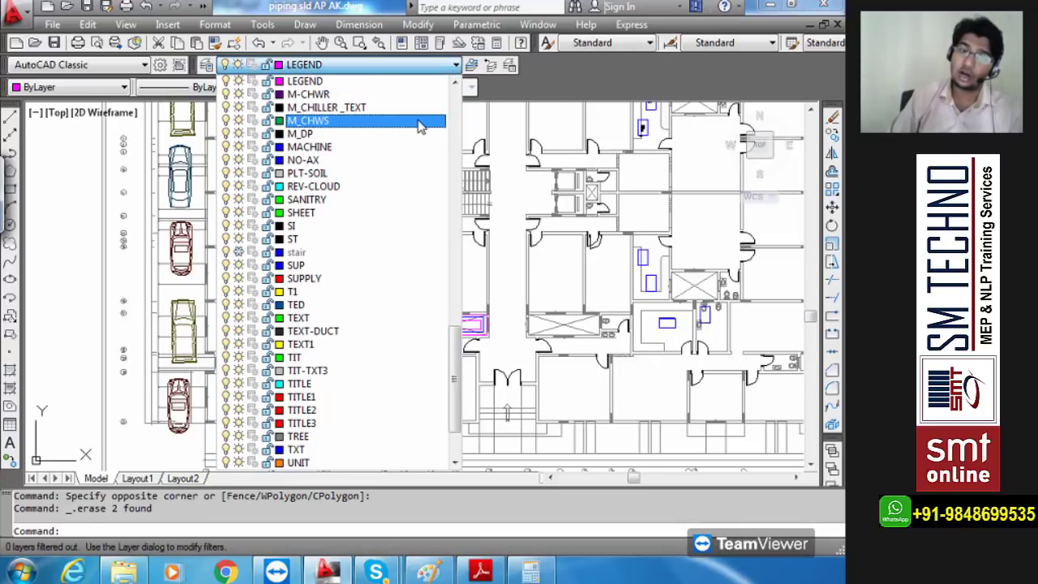
scroll(421, 124, "down", 2)
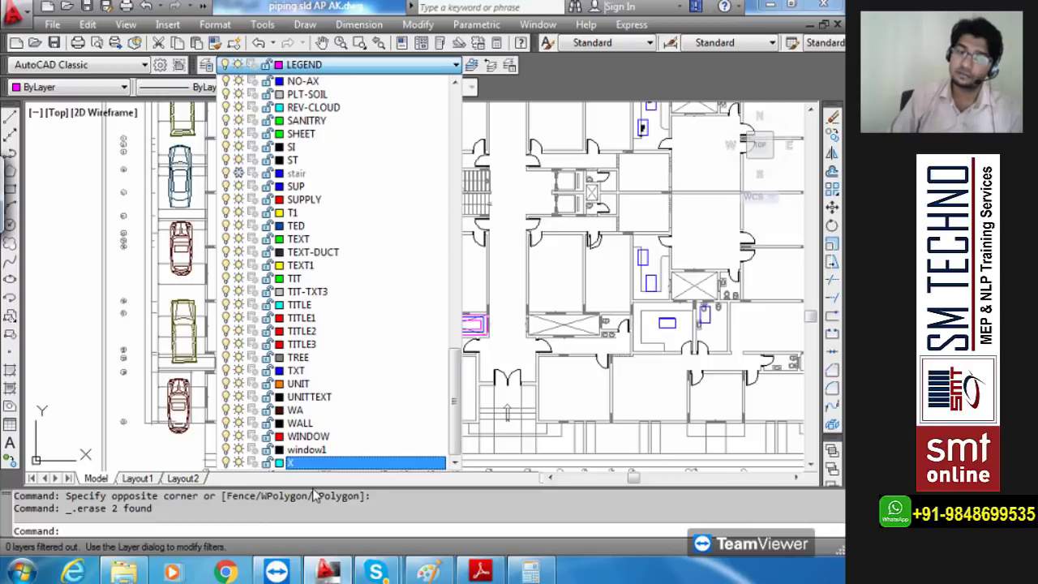
scroll(337, 351, "up", 9)
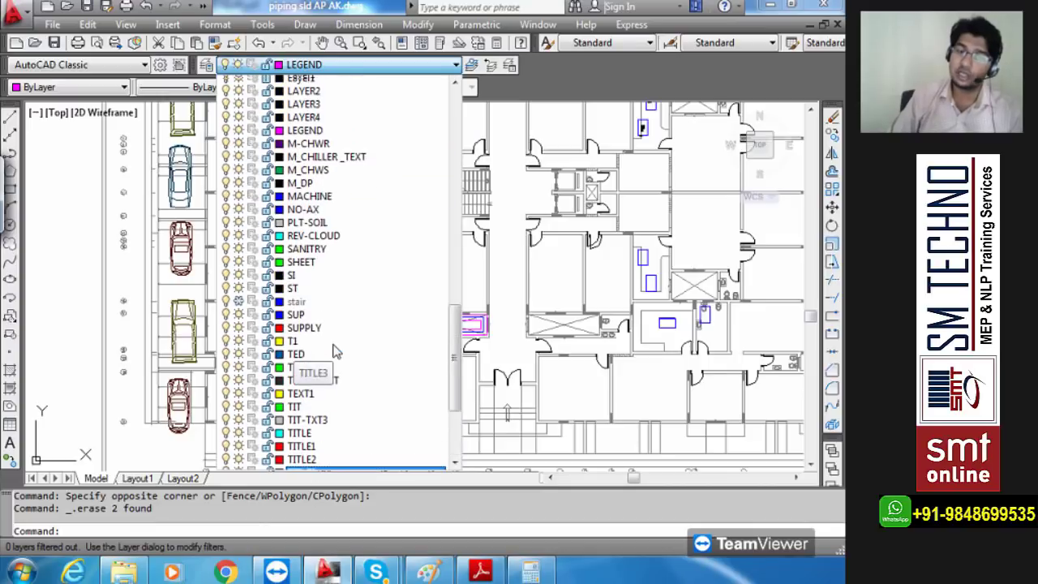
scroll(337, 350, "up", 7)
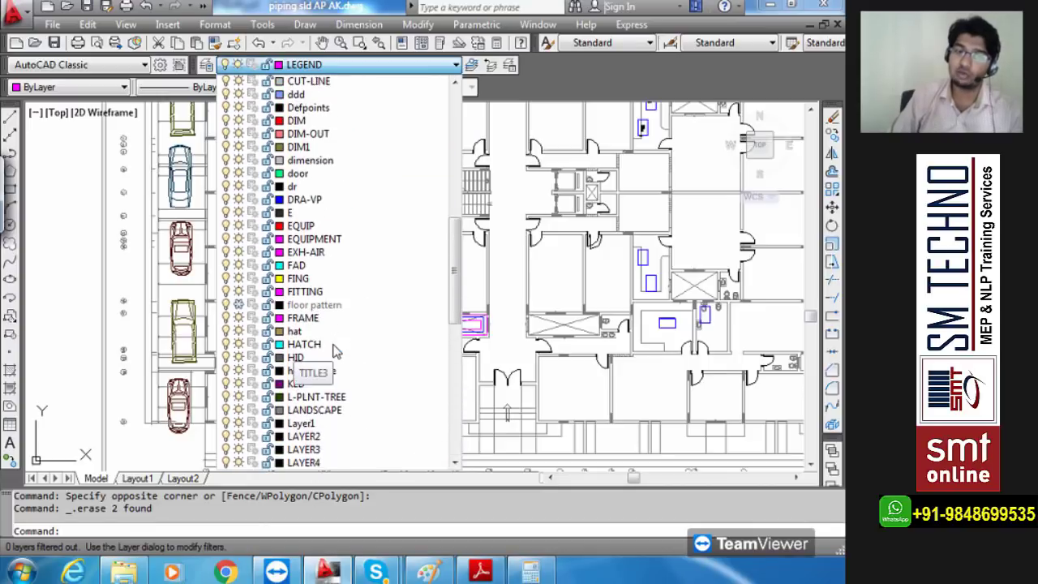
left_click(78, 265)
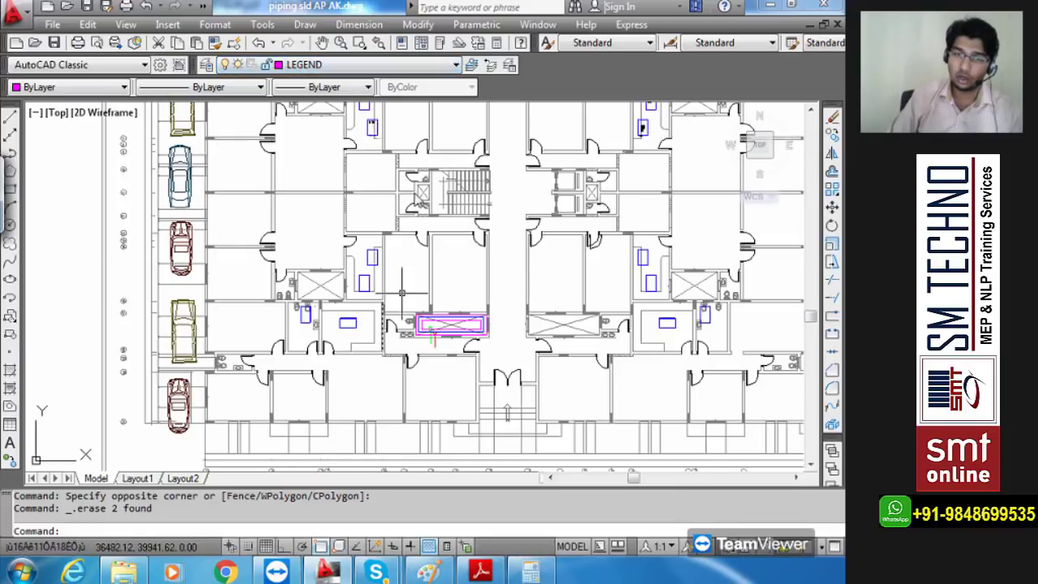
- Look over the ground floor plan, including the parked car blocks and the shaft beside the central corridor
scroll(430, 300, "down", 3)
middle_click_drag(495, 314, 487, 342)
scroll(321, 383, "up", 2)
scroll(316, 383, "up", 4)
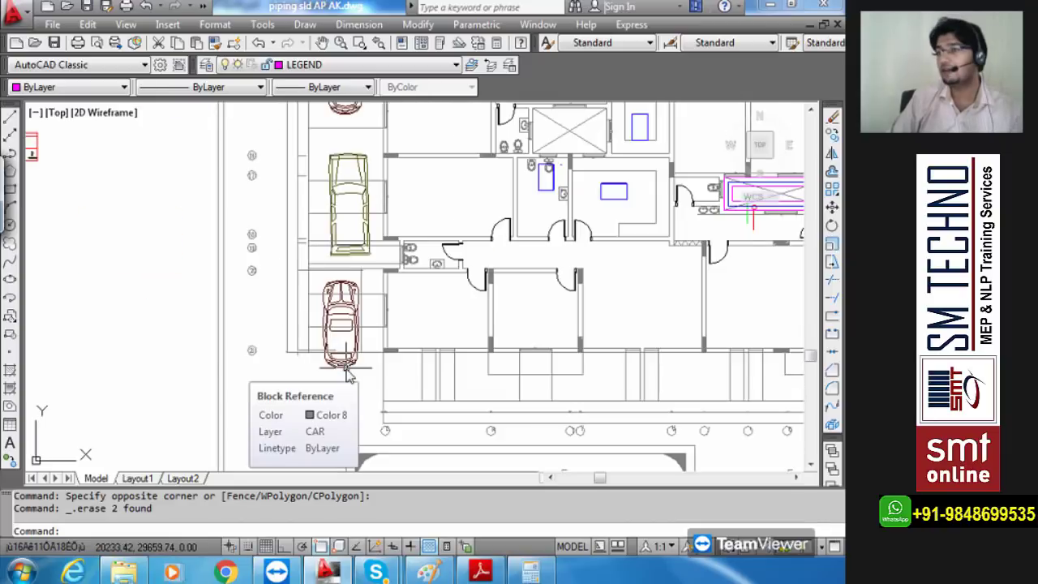
left_click(347, 370)
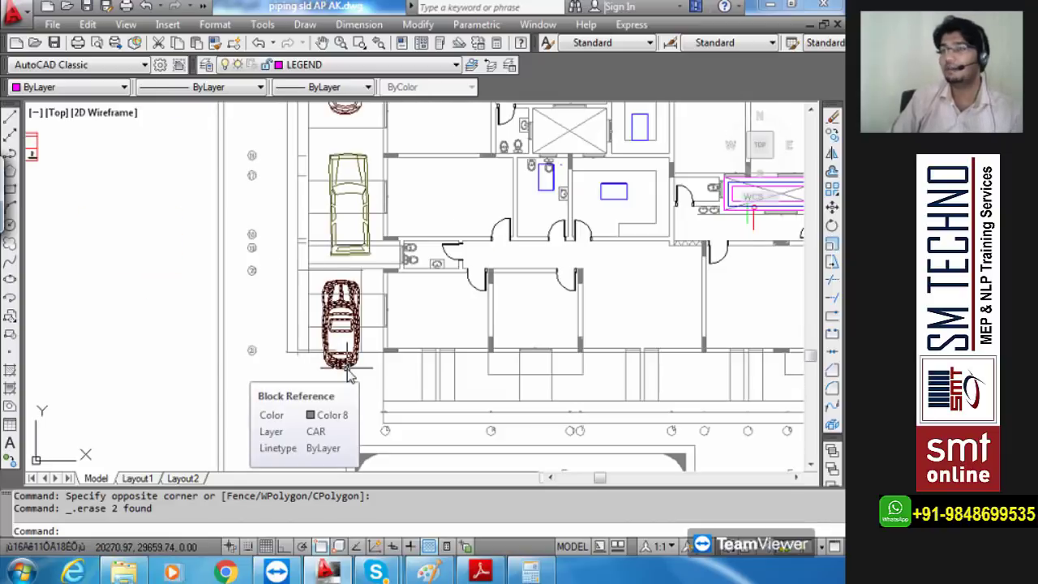
scroll(347, 371, "down", 5)
middle_click_drag(501, 328, 443, 383)
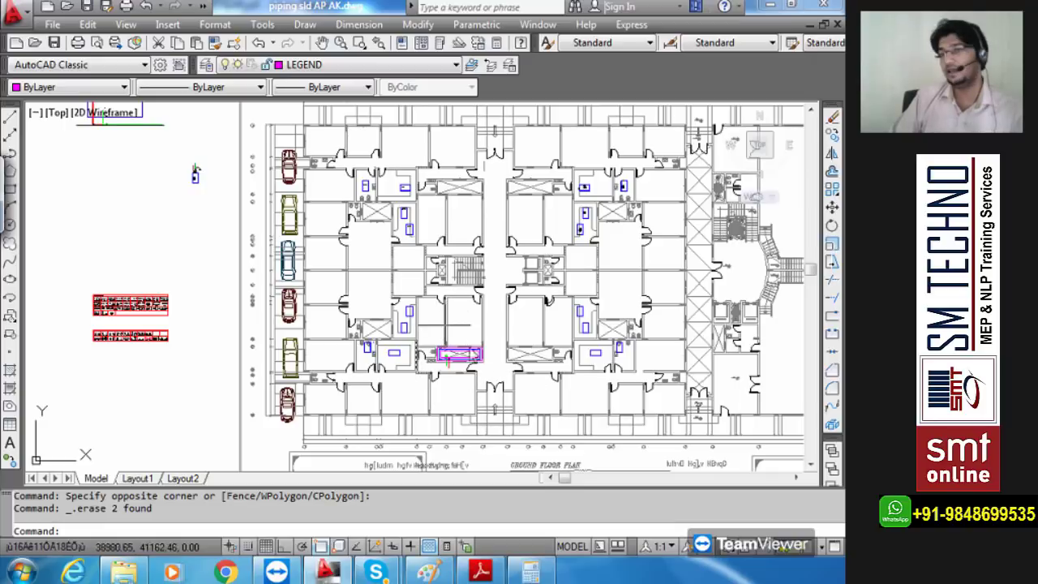
scroll(445, 386, "up", 5)
scroll(462, 352, "down", 4)
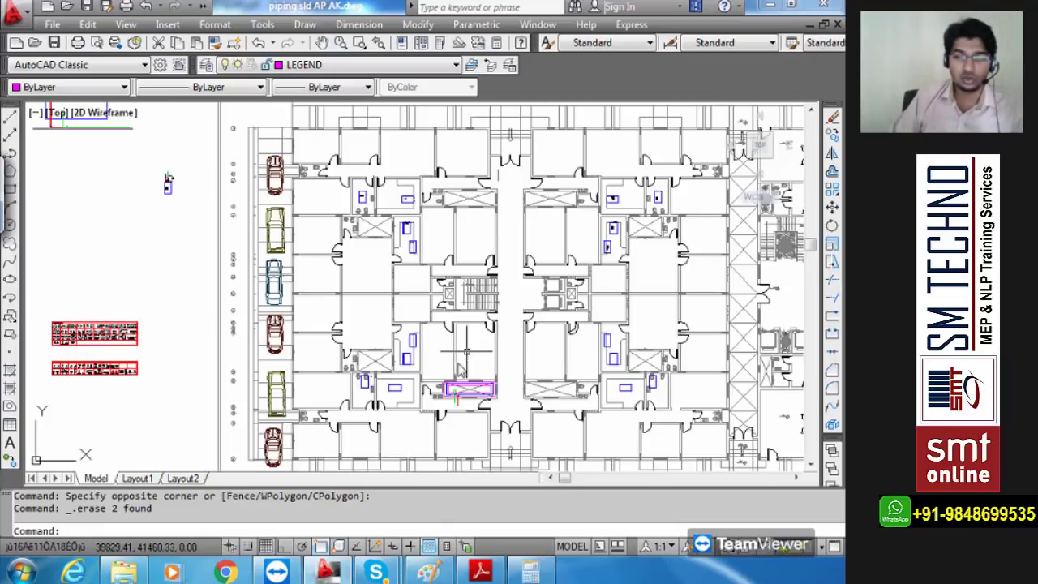
- Assign the green and red pipe lines below the shaft's riser circles to the CHWR layer
scroll(449, 397, "up", 8)
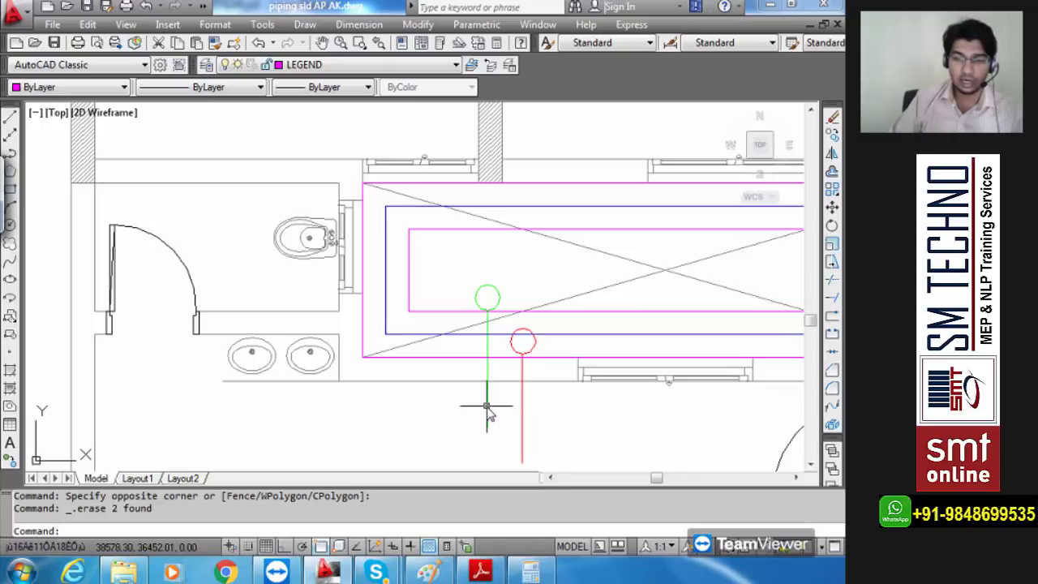
left_click(486, 412)
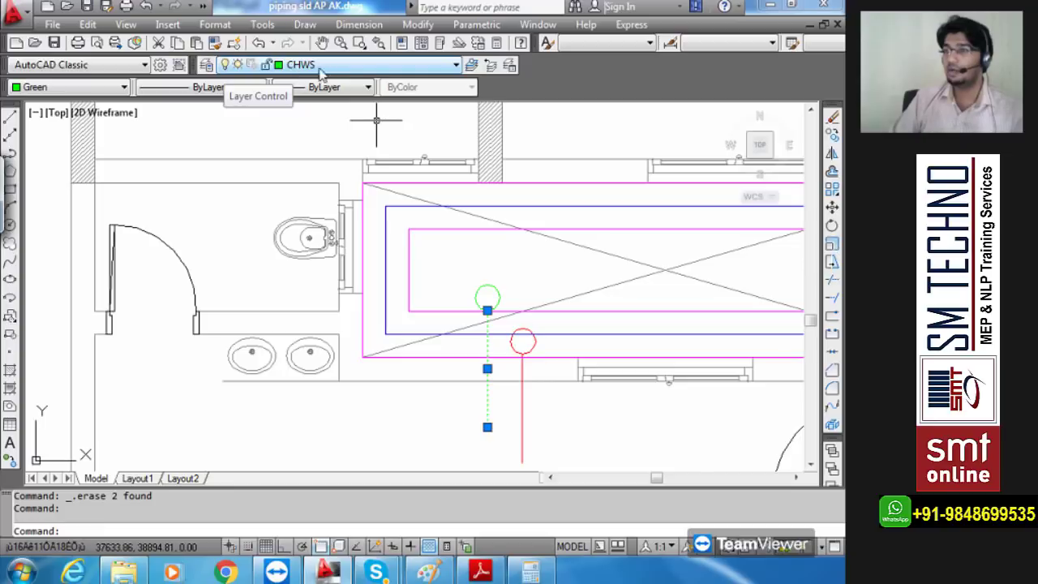
left_click(522, 387)
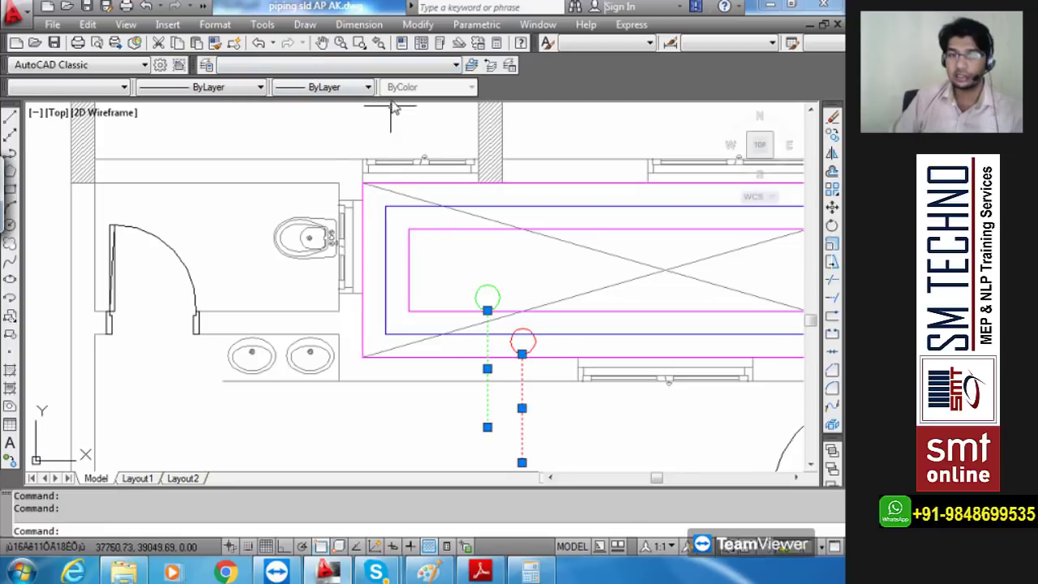
left_click(391, 68)
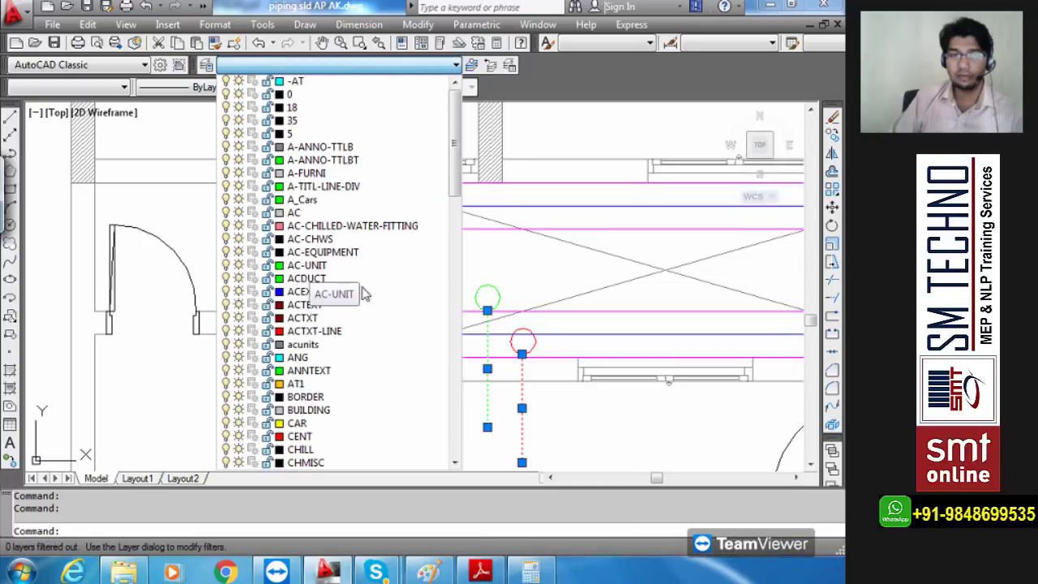
scroll(379, 334, "down", 3)
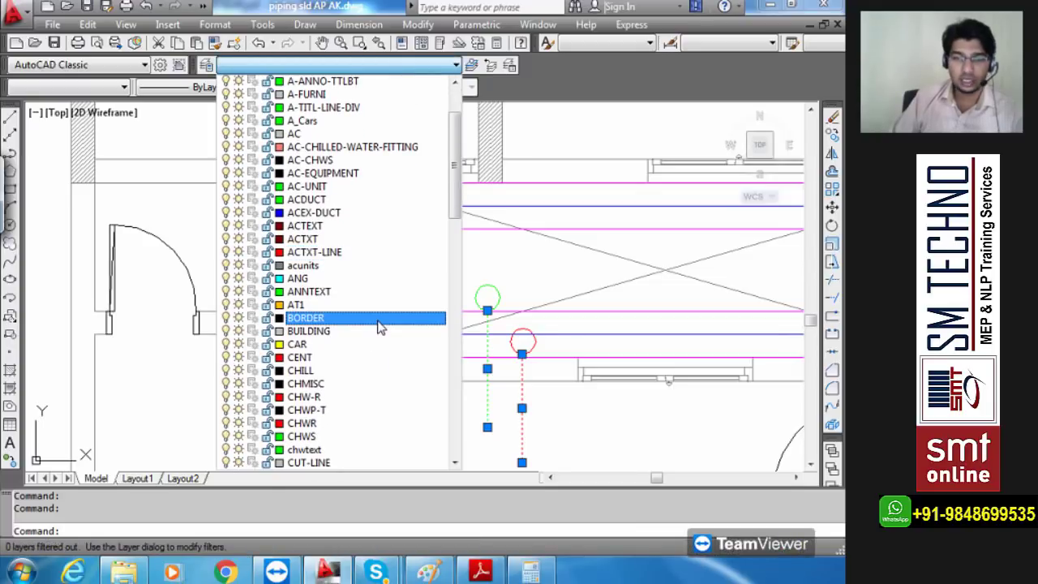
scroll(379, 327, "down", 1)
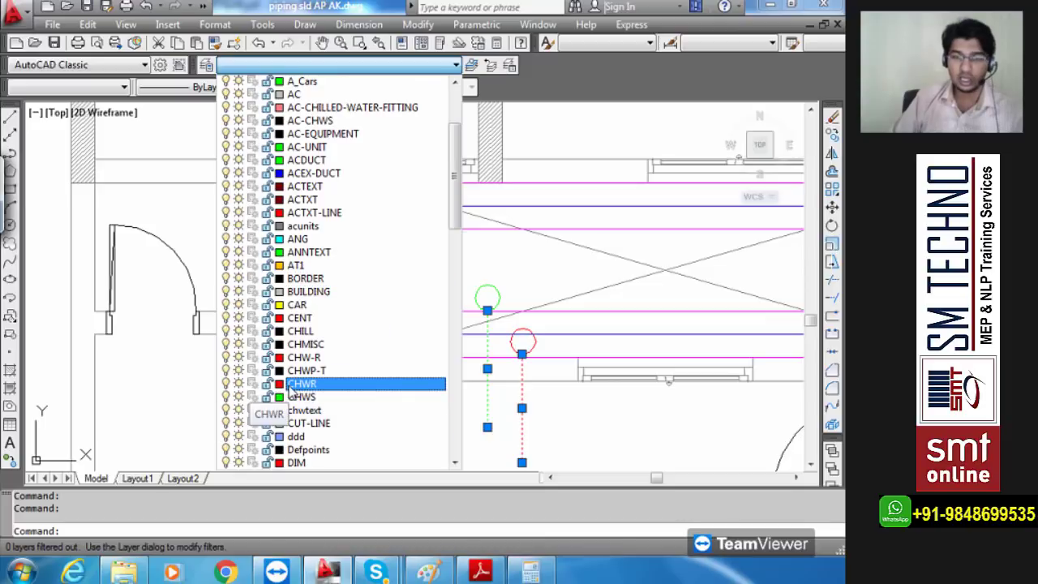
left_click(290, 387)
key("Escape")
- Assign the green pipe line to the CHWS layer and check the layer assignment of the shaft's pipe lines
left_click(488, 399)
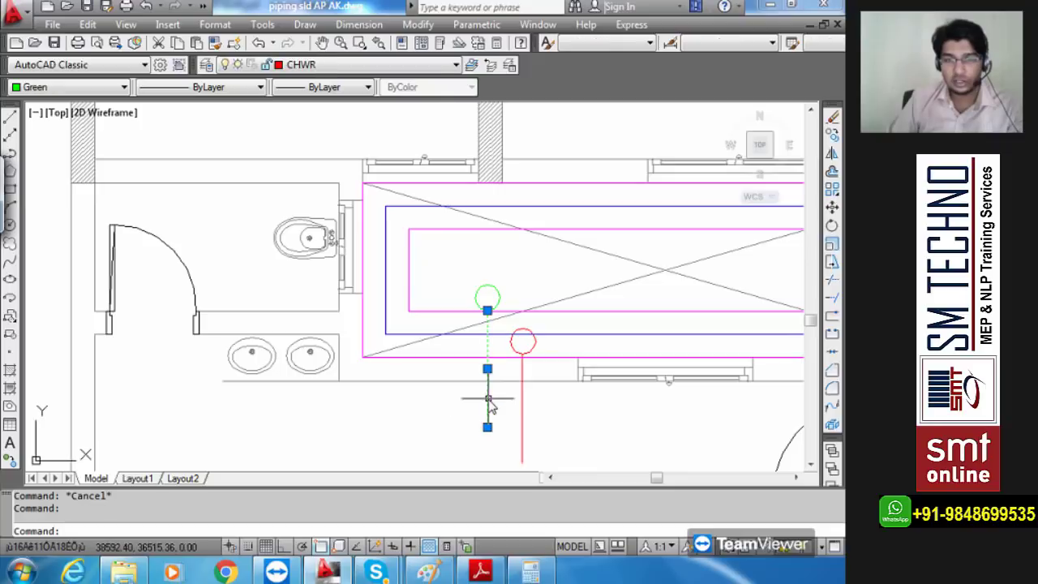
left_click(425, 69)
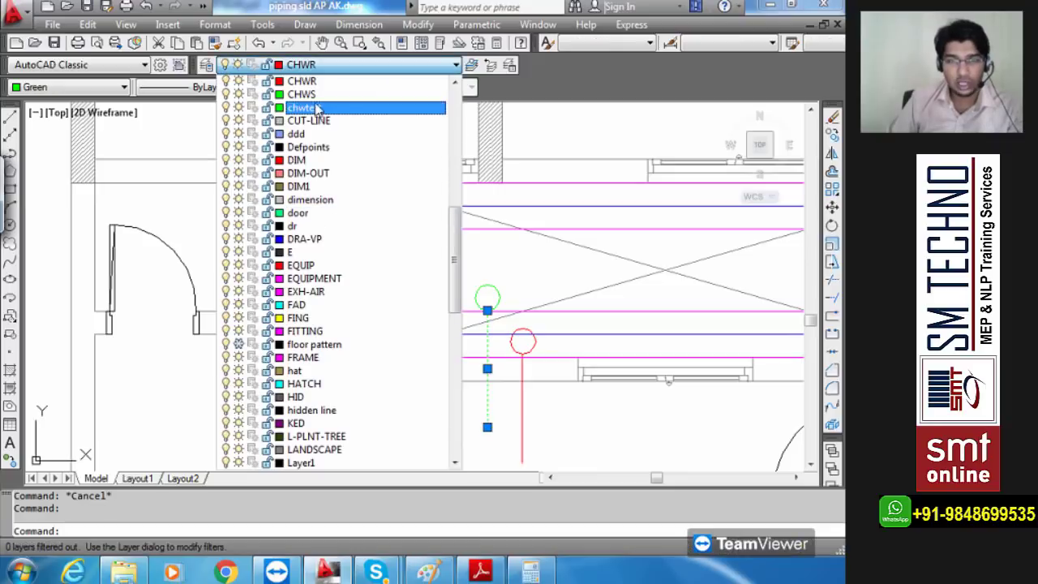
left_click(301, 94)
key("Escape")
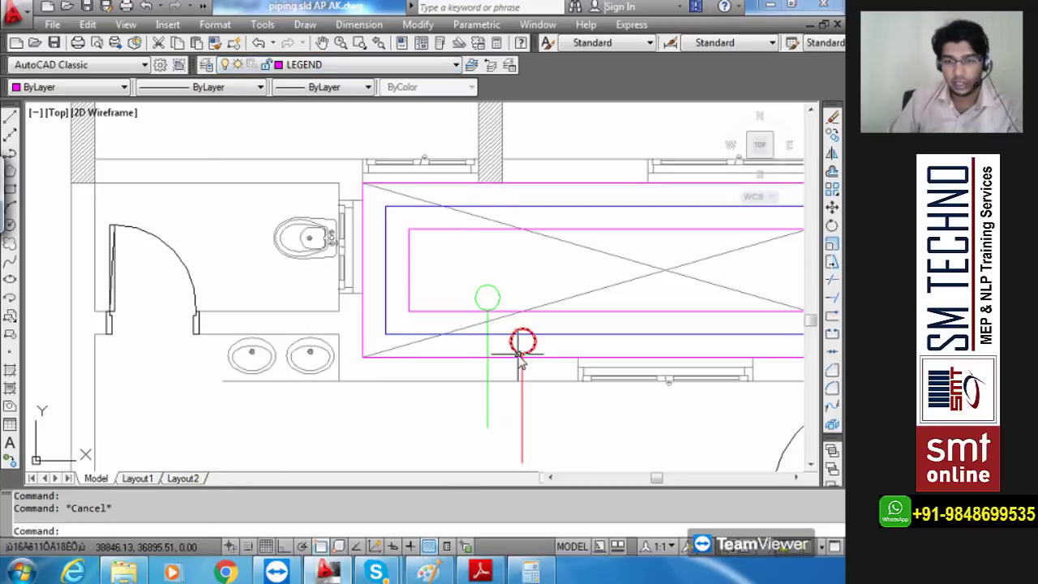
left_click(520, 357)
key("Escape")
left_click(486, 381)
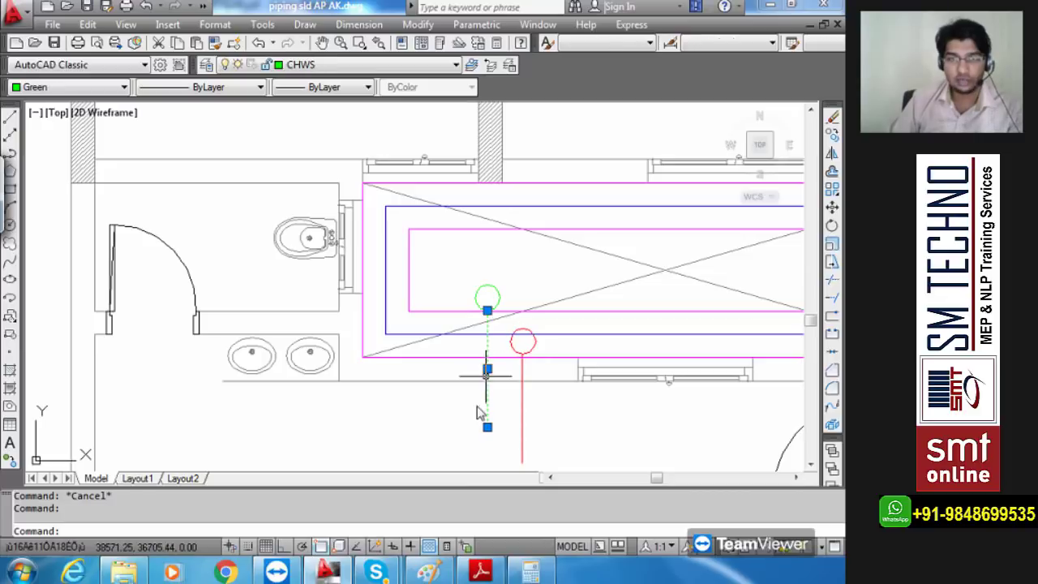
key("Escape")
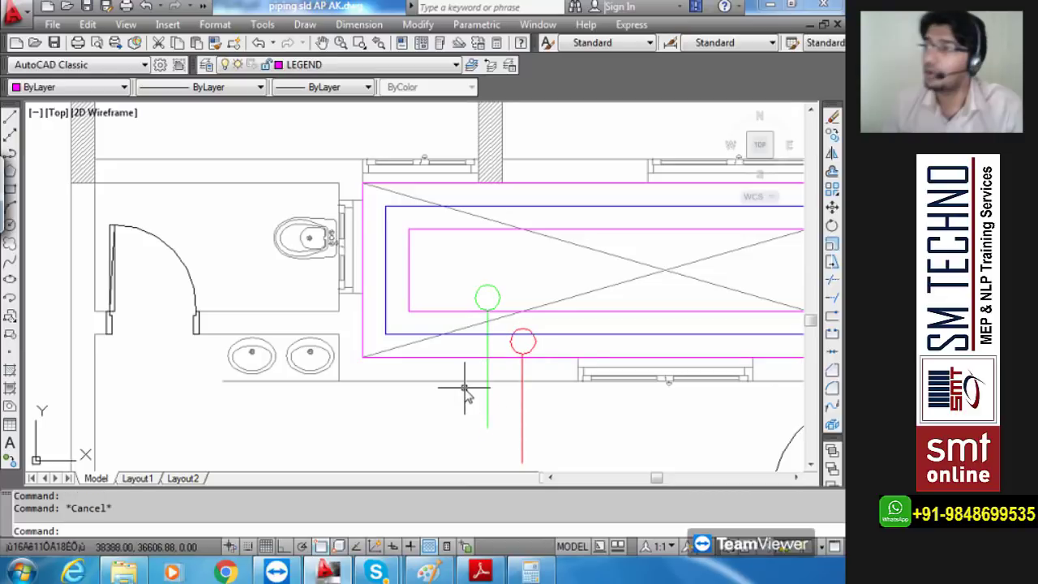
- Make CHWS the current layer for drawing the supply piping
left_click(333, 65)
mouse_move(453, 395)
left_mouse_down()
mouse_move(433, 144)
mouse_move(452, 398)
left_mouse_up()
scroll(451, 389, "up", 1)
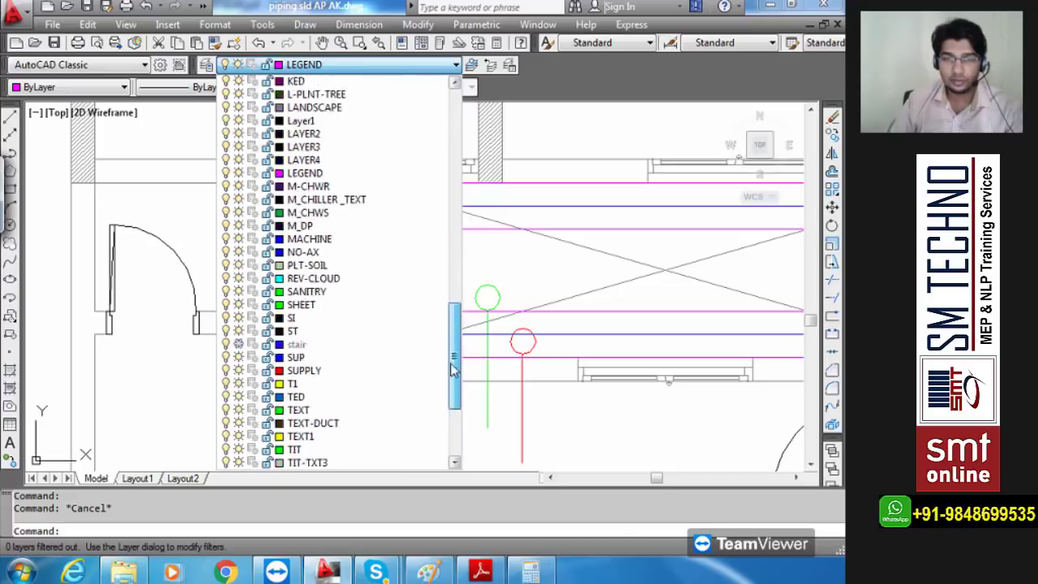
left_click(373, 134)
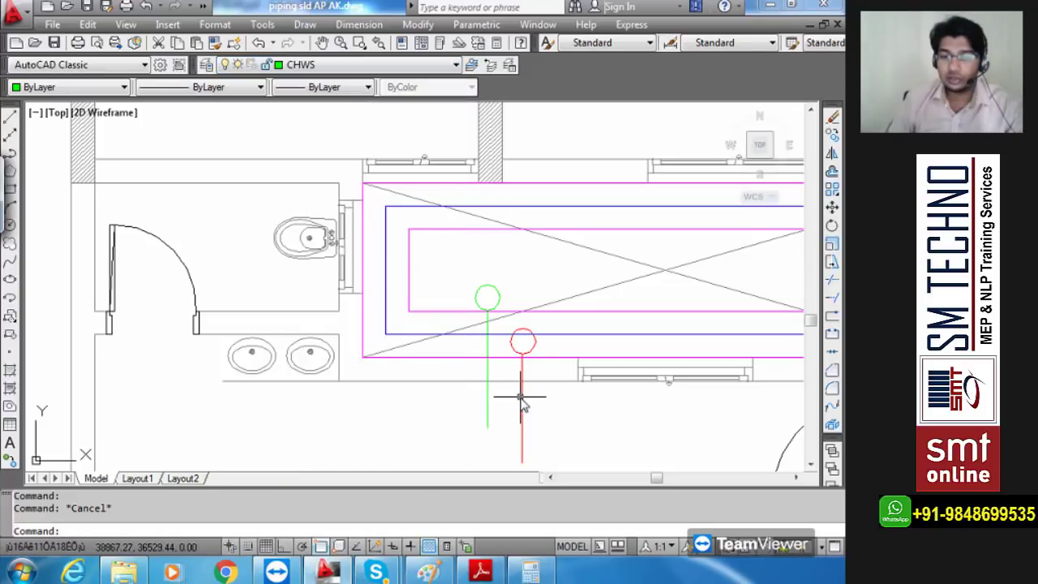
- Erase the green and red vertical pipe lines below the riser circles
scroll(519, 414, "down", 2)
scroll(519, 422, "up", 3)
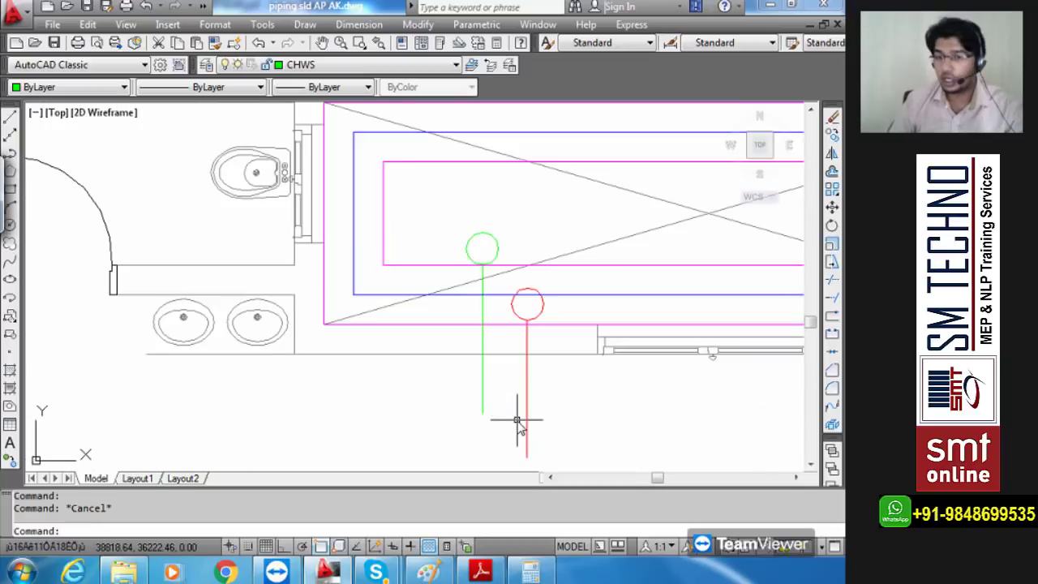
left_click(482, 399)
key("Delete")
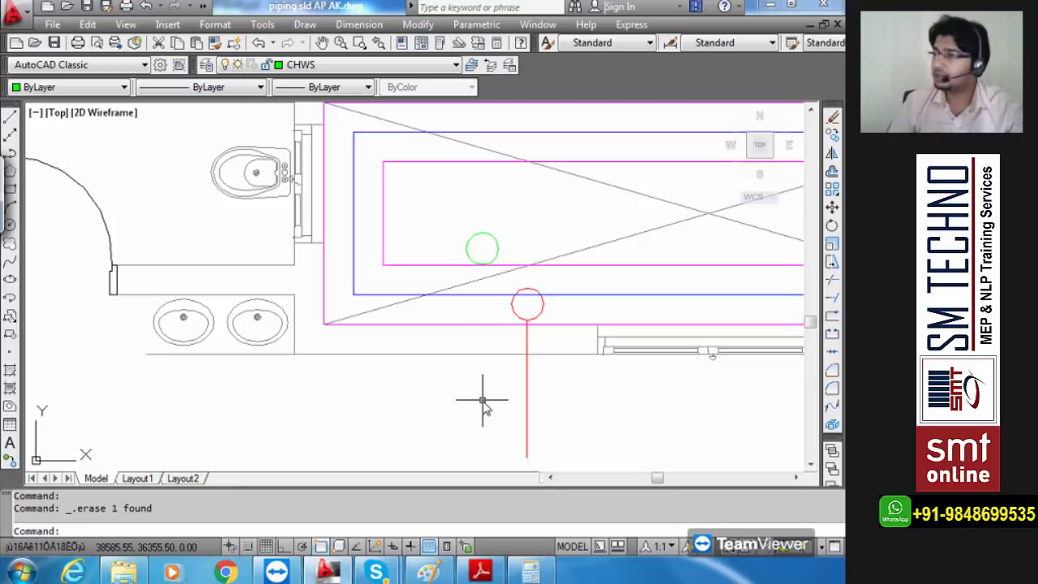
left_click(527, 398)
key("Delete")
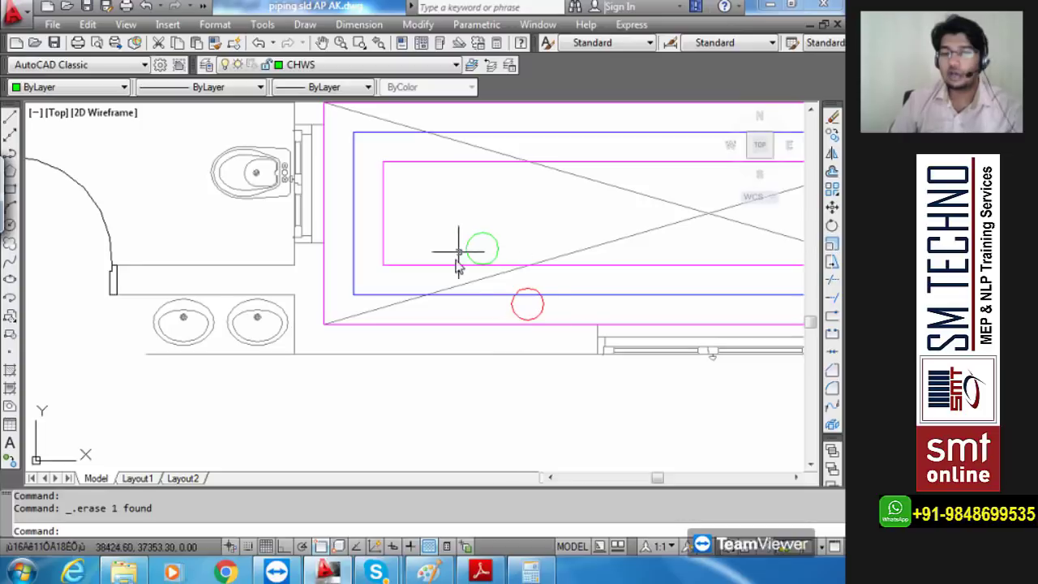
- Move the green riser circle straight down by its centre so it sits beside the red riser circle
mouse_move(525, 325)
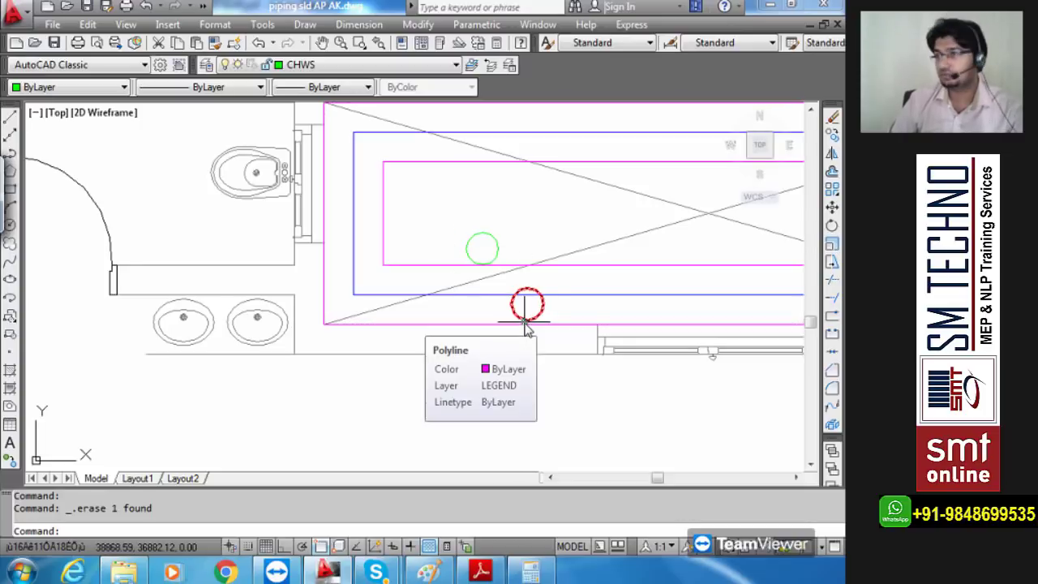
type("m")
key("Return")
left_click(499, 254)
key("Return")
left_click(482, 249)
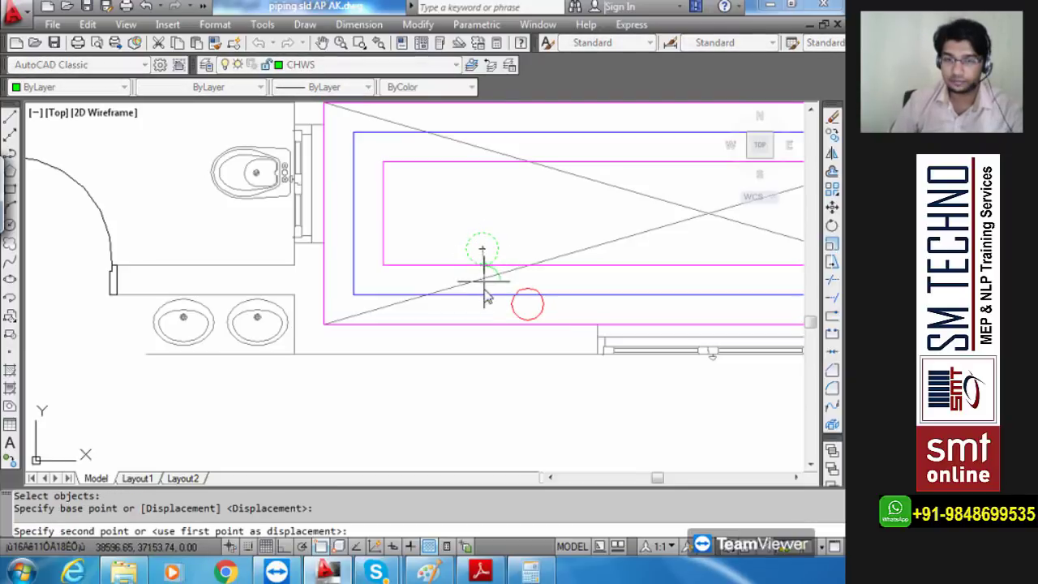
left_click(482, 304)
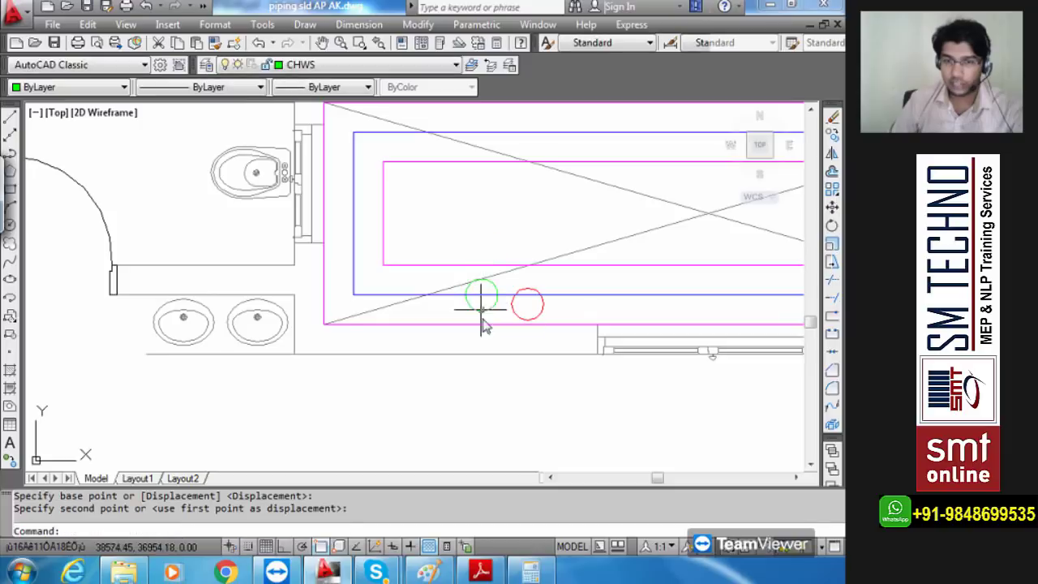
- Move the green riser circle slightly down again by its centre to align it with the red circle
scroll(477, 321, "up", 4)
type("m")
key("Return")
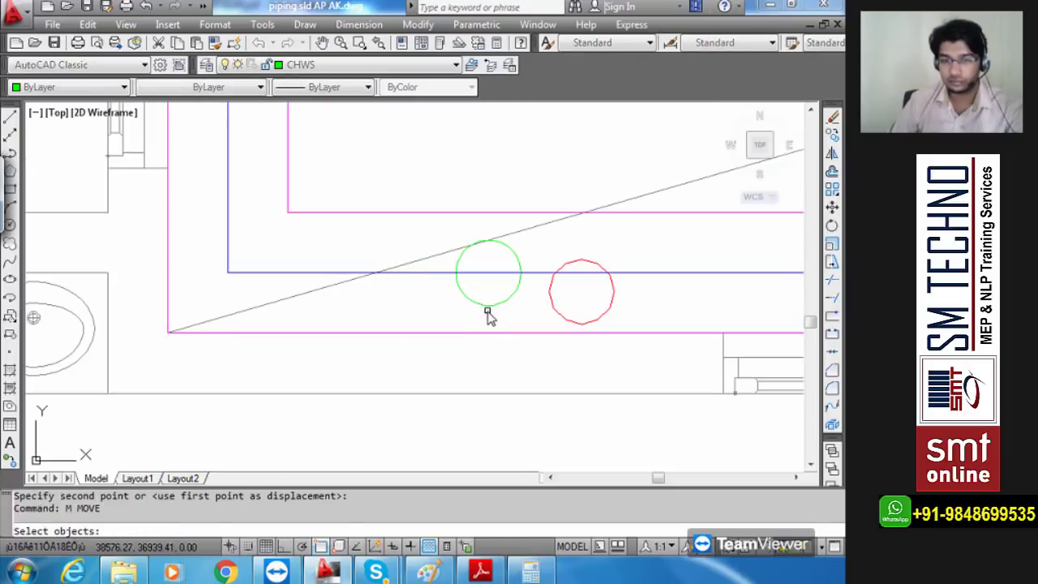
left_click(486, 307)
key("Return")
left_click(489, 272)
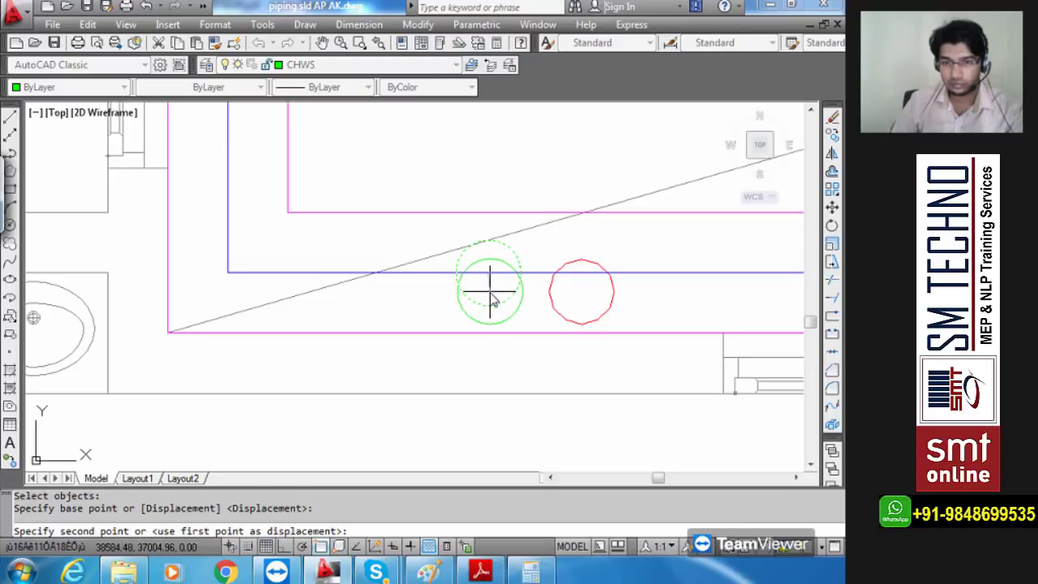
key("Escape")
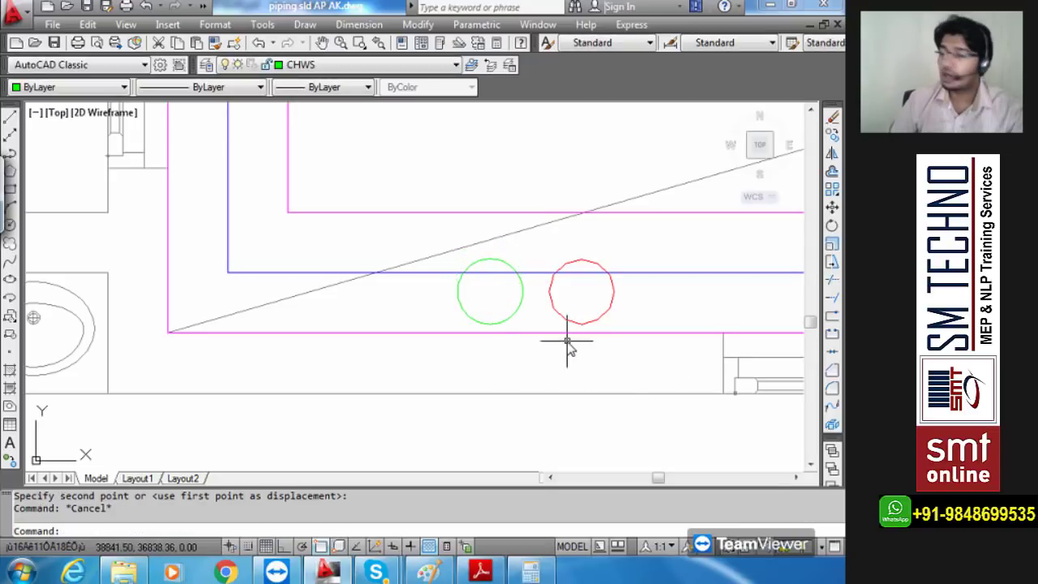
- Draw a line from the centre of the green riser circle to the centre of the red one
scroll(504, 294, "up", 5)
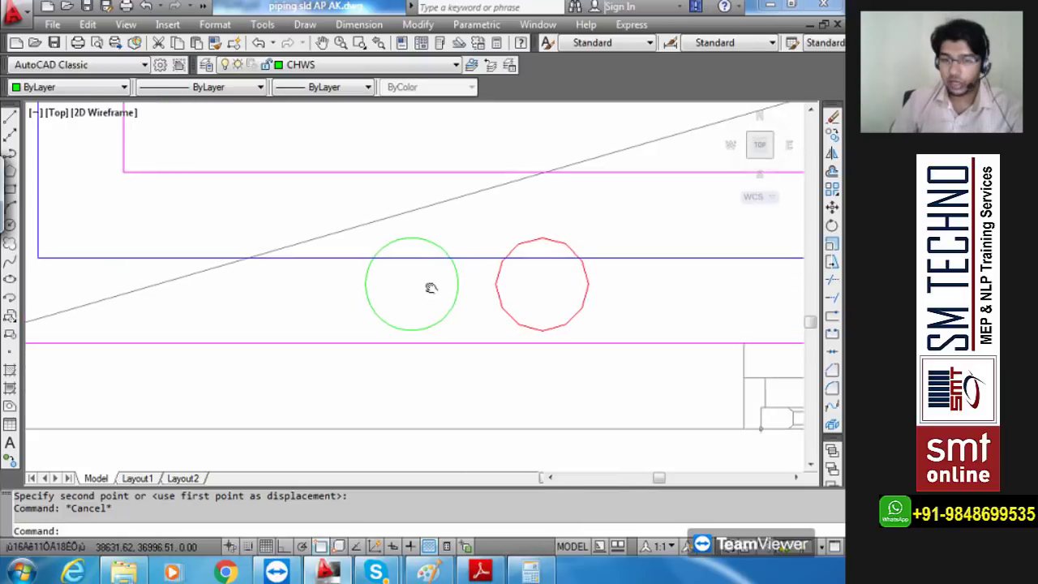
scroll(431, 288, "up", 2)
type("DI")
key("Return")
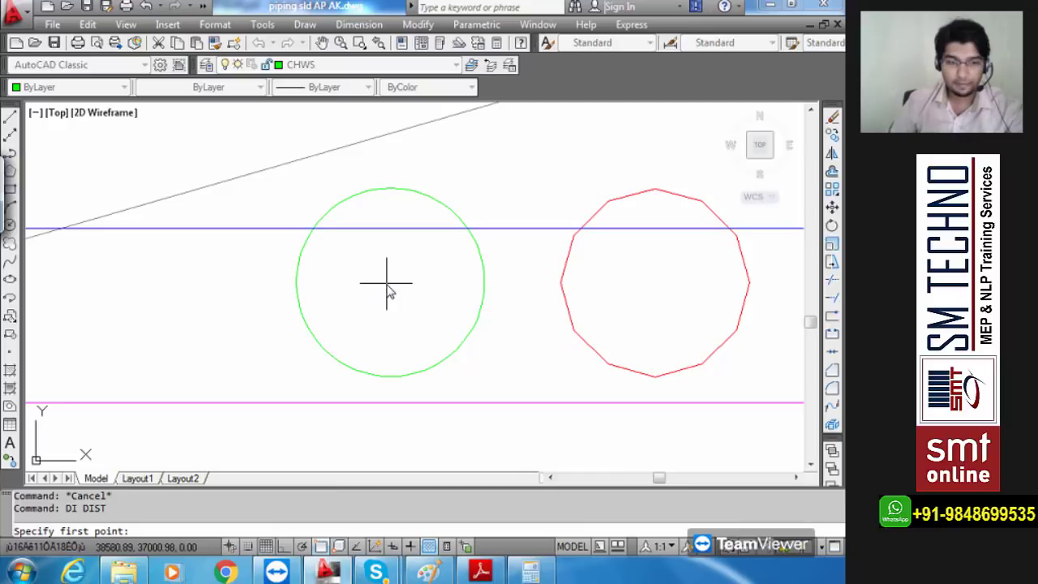
key("Escape")
type("L")
key("Return")
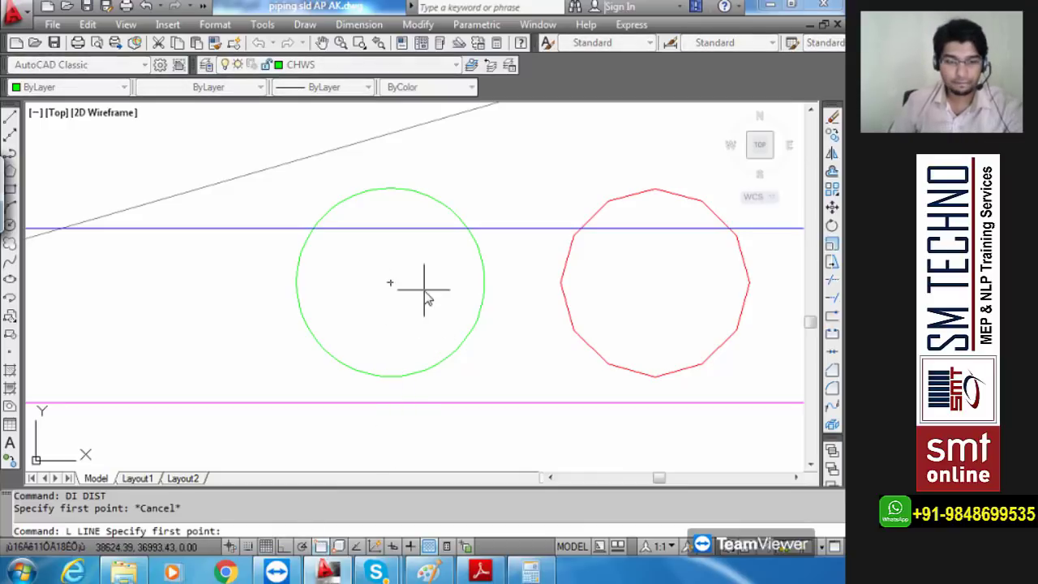
left_click(390, 282)
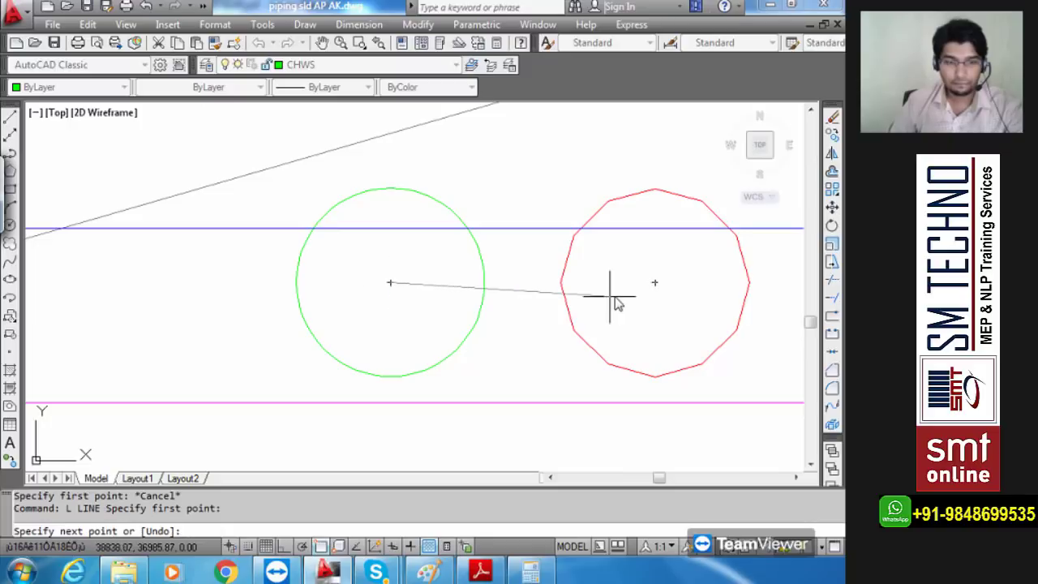
left_click(655, 282)
key("Escape")
- Measure the centre-to-centre distance between the green and red riser circles
type("DI")
key("Return")
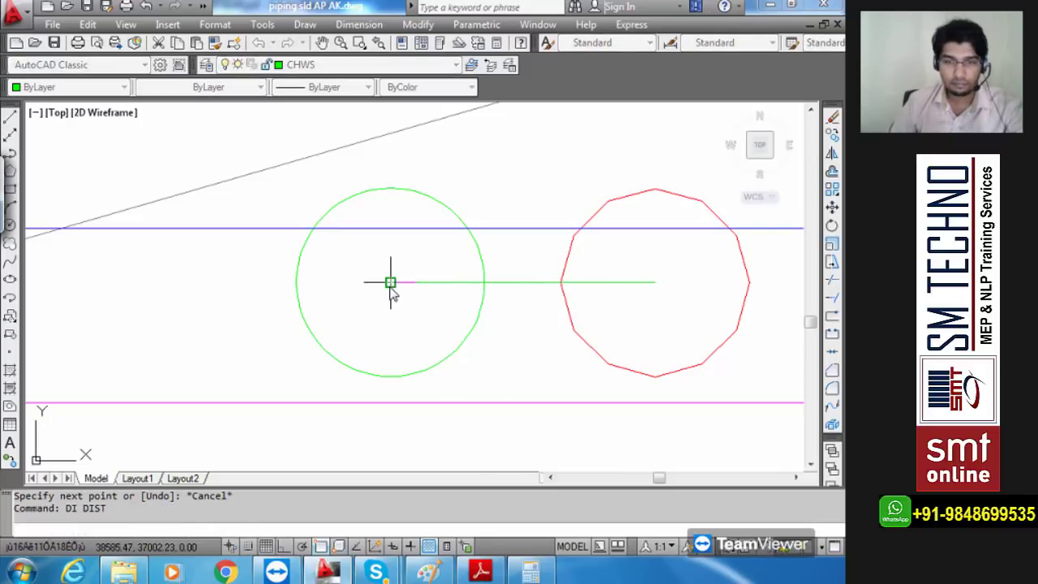
left_click(390, 282)
left_click(655, 282)
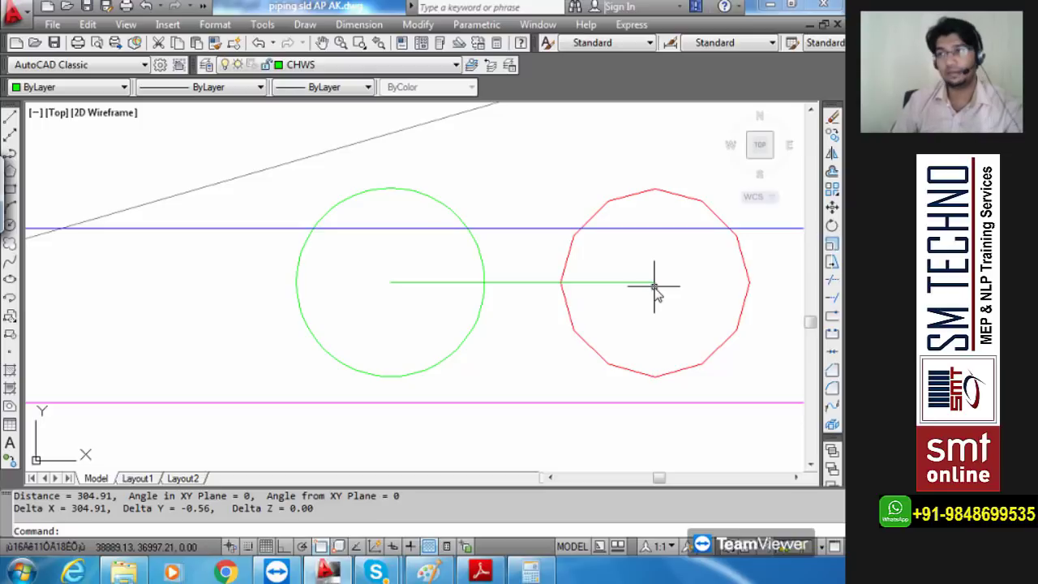
- Erase the helper line joining the centres of the two riser circles
key("Escape")
key("Escape")
left_click(537, 262)
left_click(516, 324)
key("Delete")
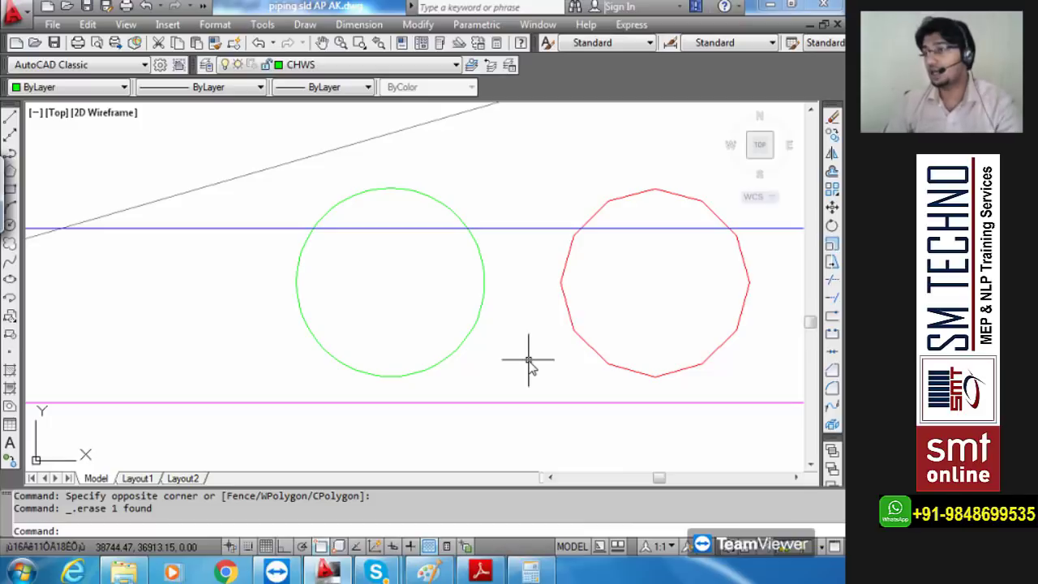
scroll(496, 320, "down", 9)
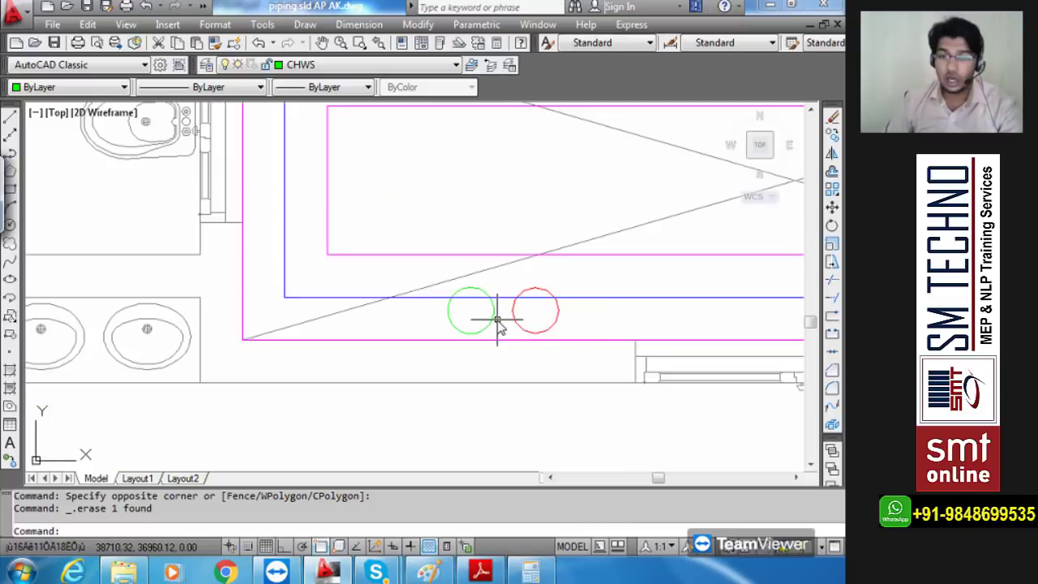
middle_click_drag(505, 379, 544, 325)
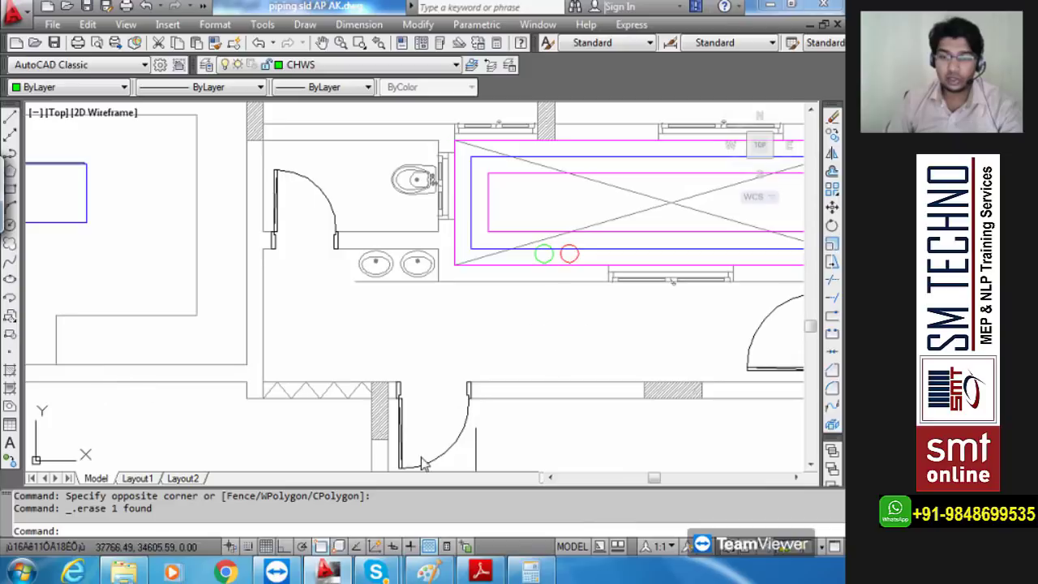
- Turn on Ortho mode and inspect the hatched columns along the corridor wall below the shaft
left_click(284, 547)
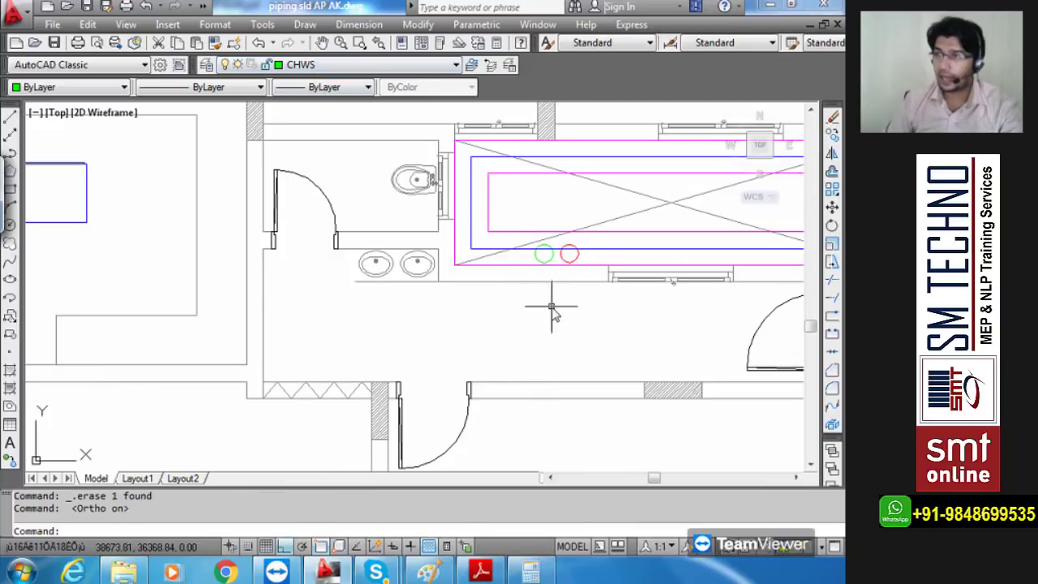
mouse_move(552, 301)
middle_mouse_down()
mouse_move(567, 292)
mouse_move(565, 279)
middle_mouse_up()
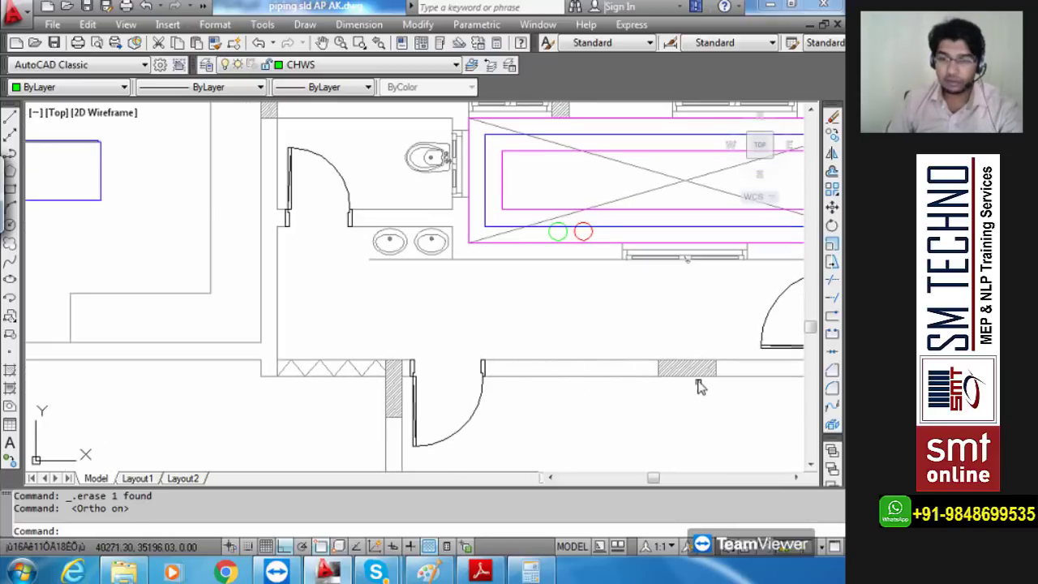
scroll(697, 384, "up", 5)
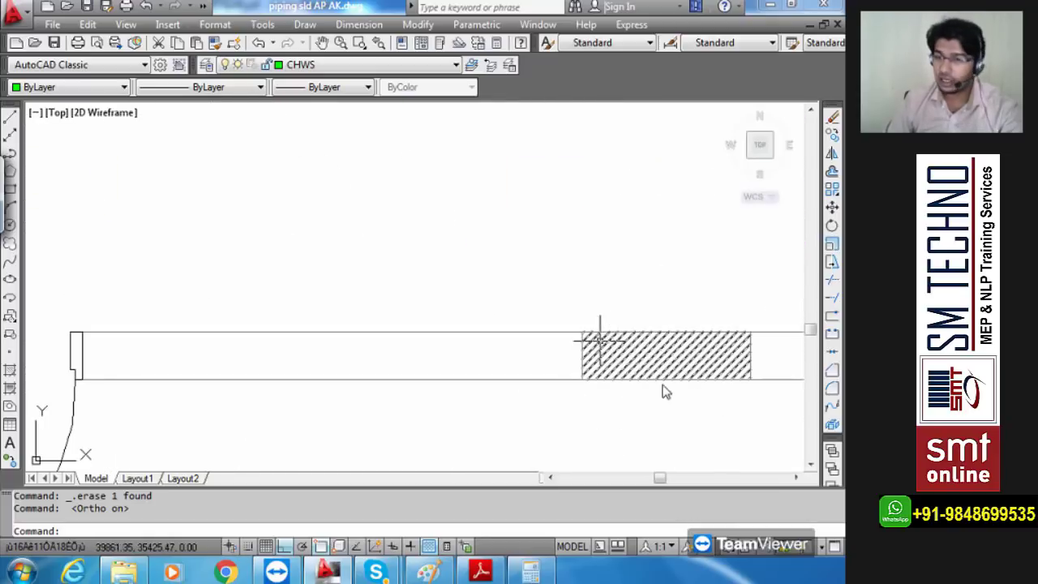
middle_click_drag(670, 381, 583, 384)
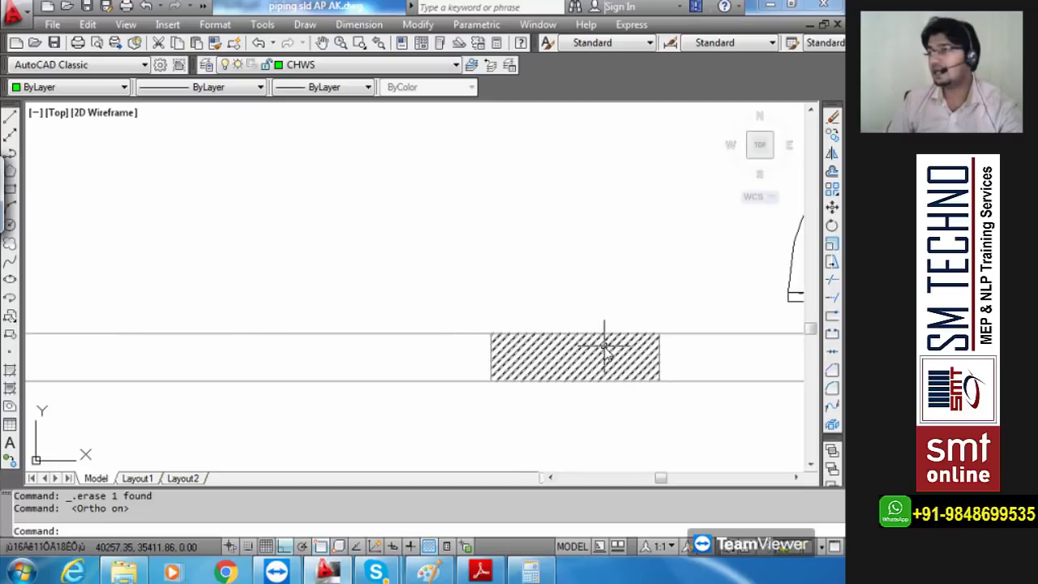
scroll(628, 432, "down", 6)
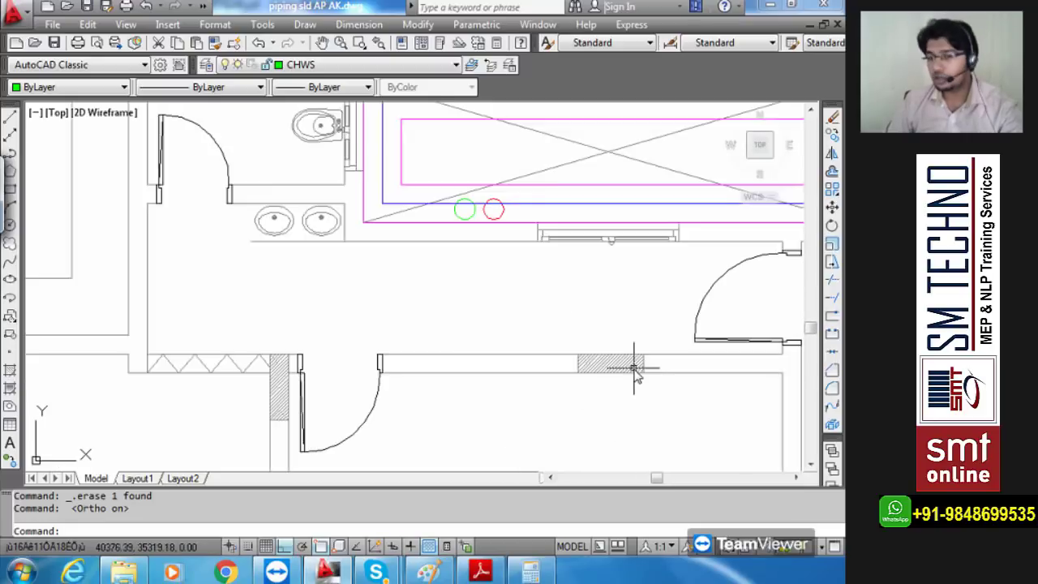
scroll(418, 392, "up", 5)
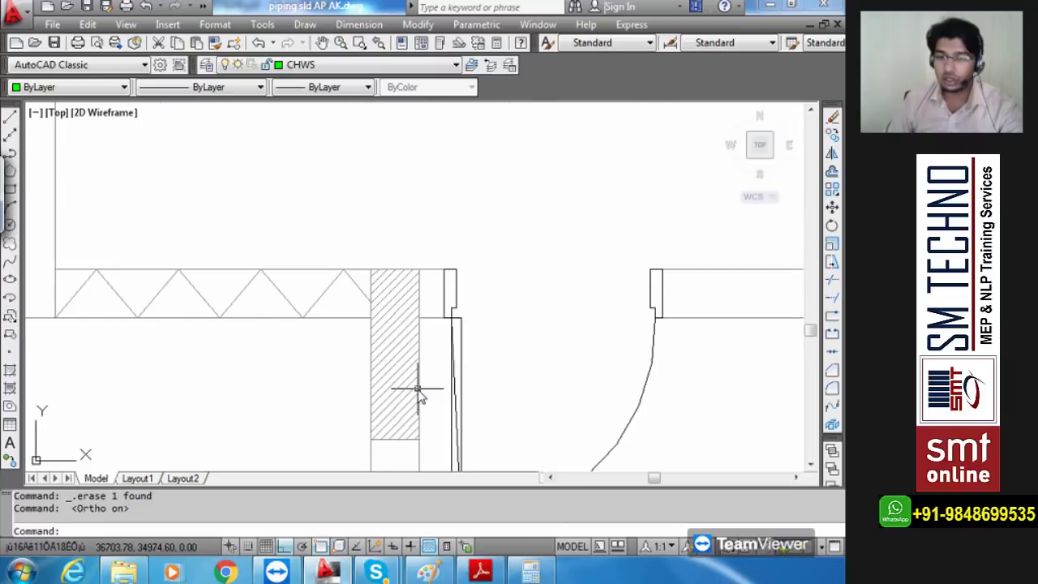
scroll(419, 394, "down", 5)
scroll(373, 378, "up", 4)
scroll(408, 372, "down", 4)
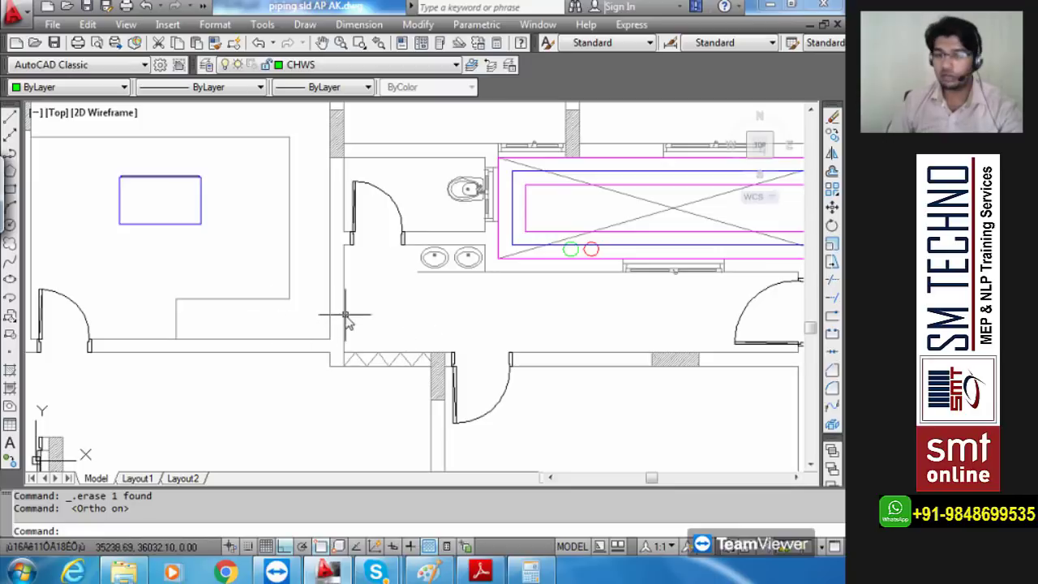
- Examine the ground floor plan to trace a pipe route from the shaft risers to the blue indoor units
scroll(413, 317, "down", 8)
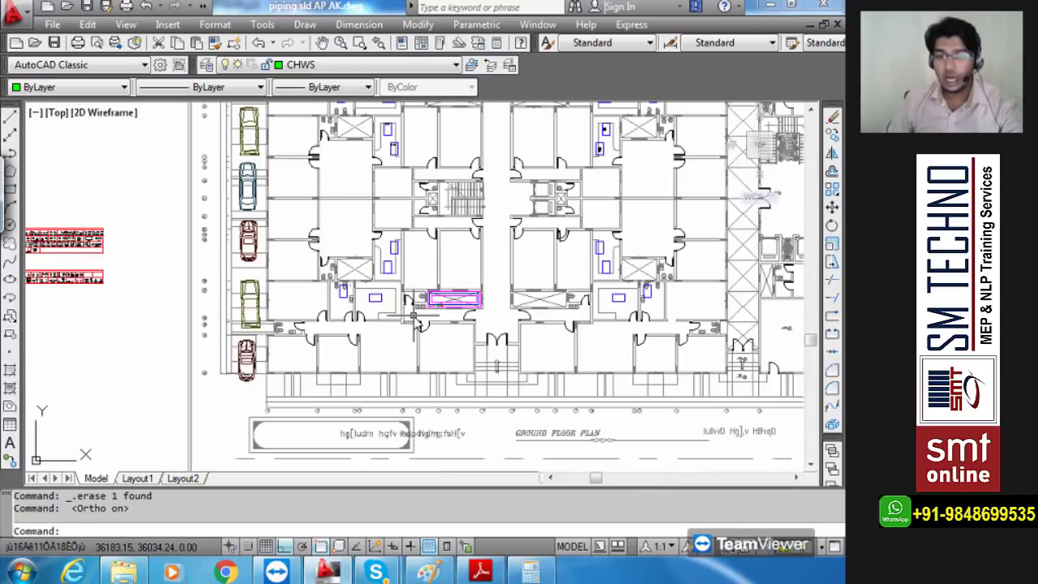
scroll(442, 339, "up", 3)
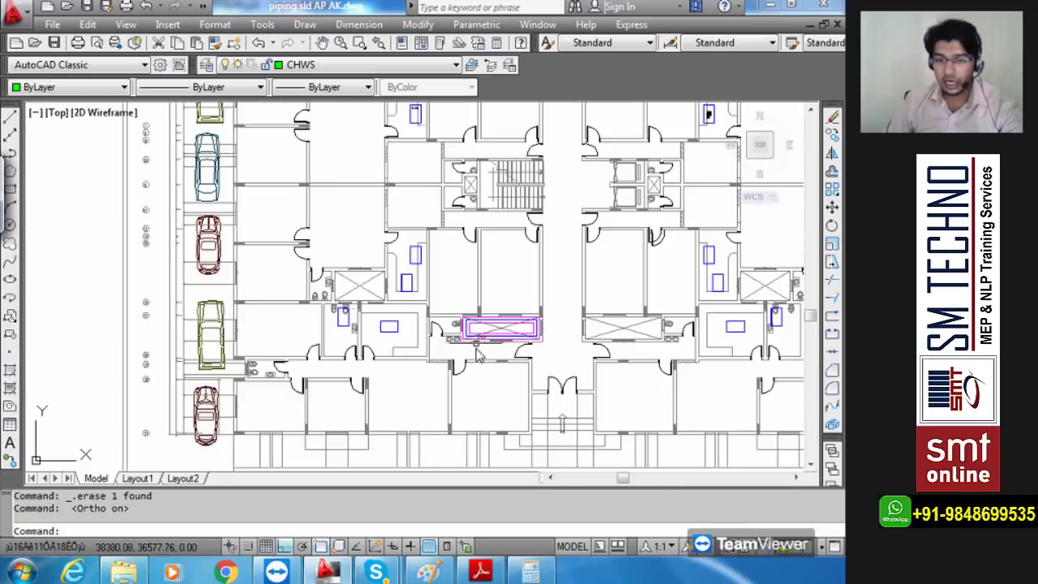
scroll(460, 362, "down", 2)
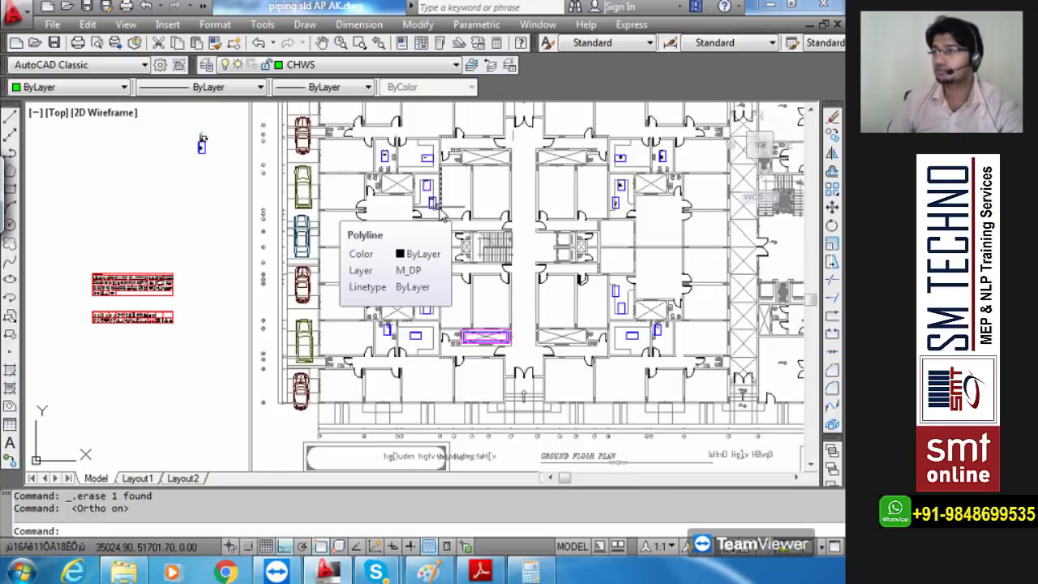
scroll(442, 213, "up", 4)
scroll(442, 212, "down", 3)
scroll(442, 213, "down", 2)
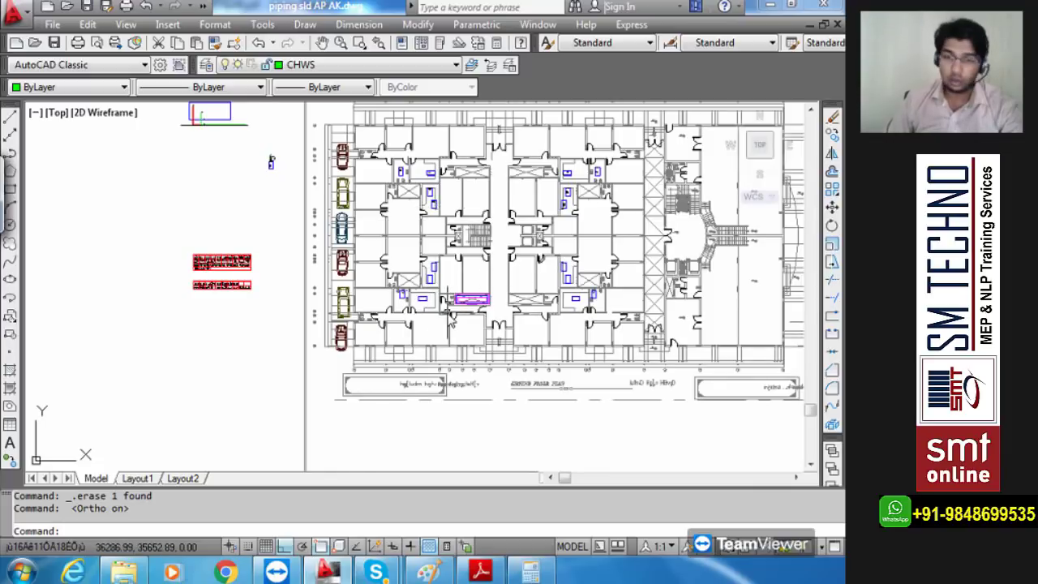
scroll(467, 319, "up", 5)
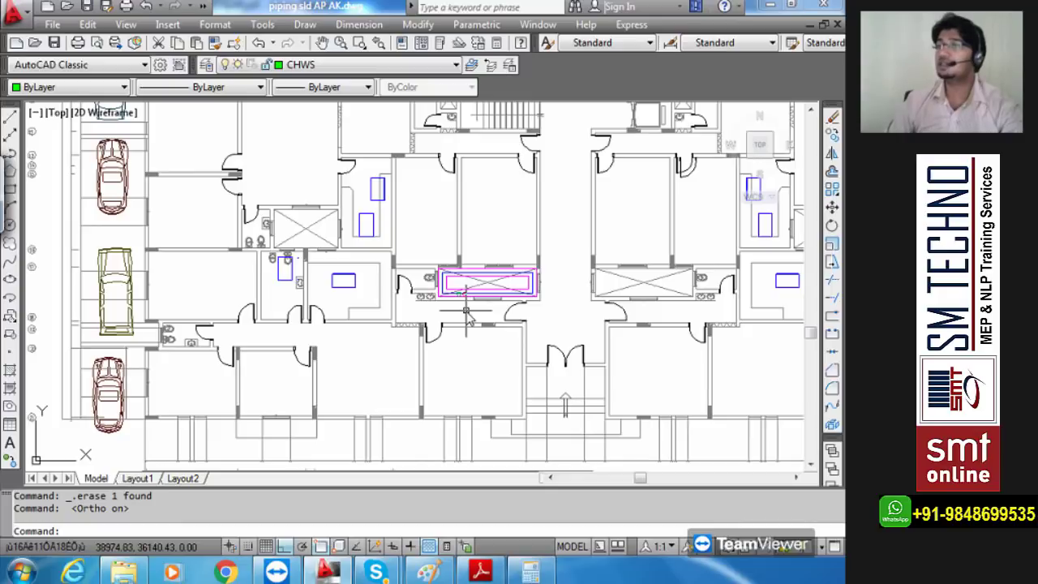
scroll(466, 316, "up", 8)
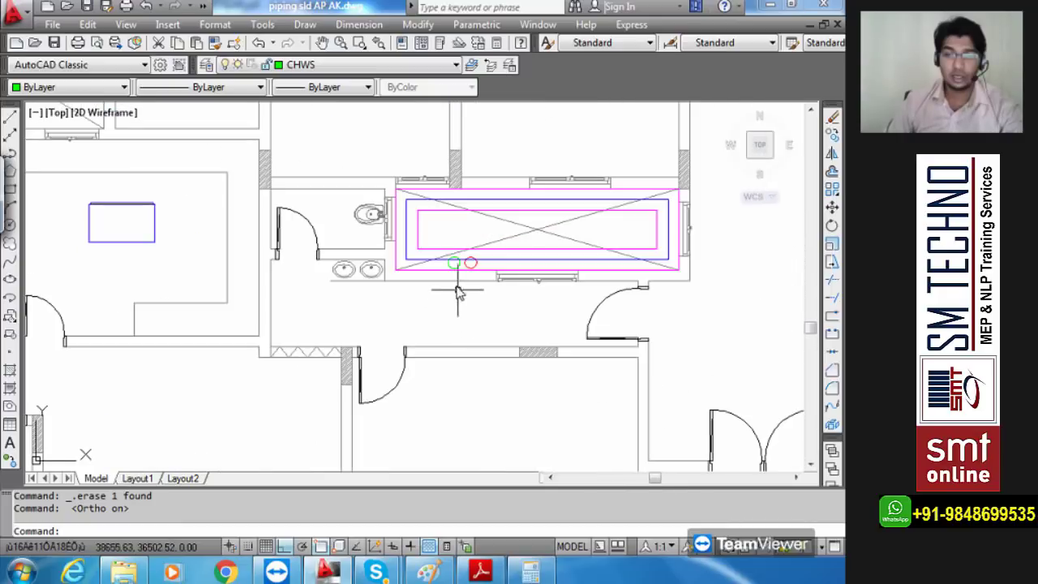
- Start a polyline on the CHWS layer at the green riser's bottom quadrant and run it about 800 down into the corridor
type("pl")
key("Return")
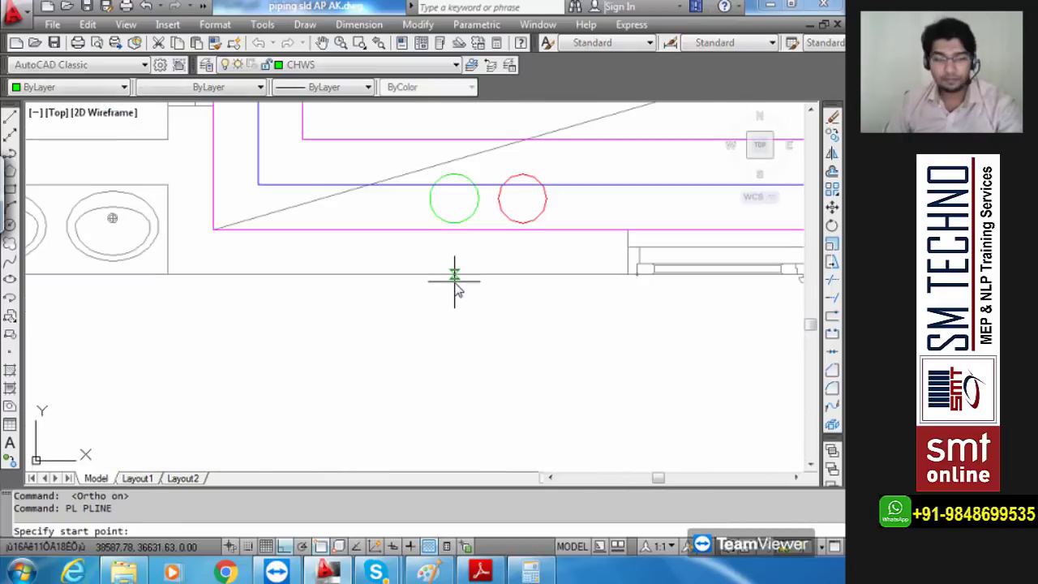
left_click(454, 222)
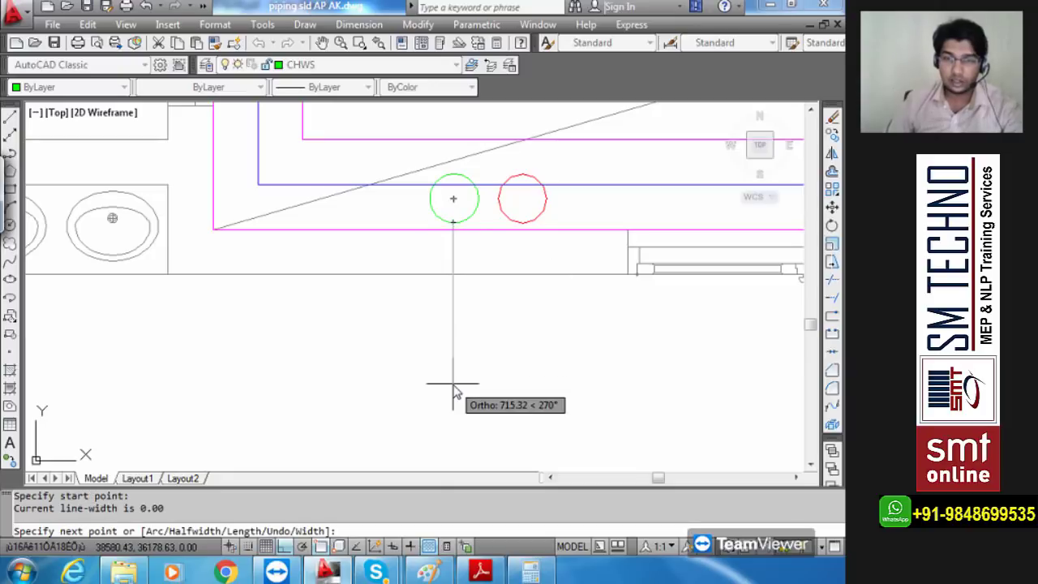
scroll(454, 395, "down", 6)
middle_click_drag(454, 394, 594, 393)
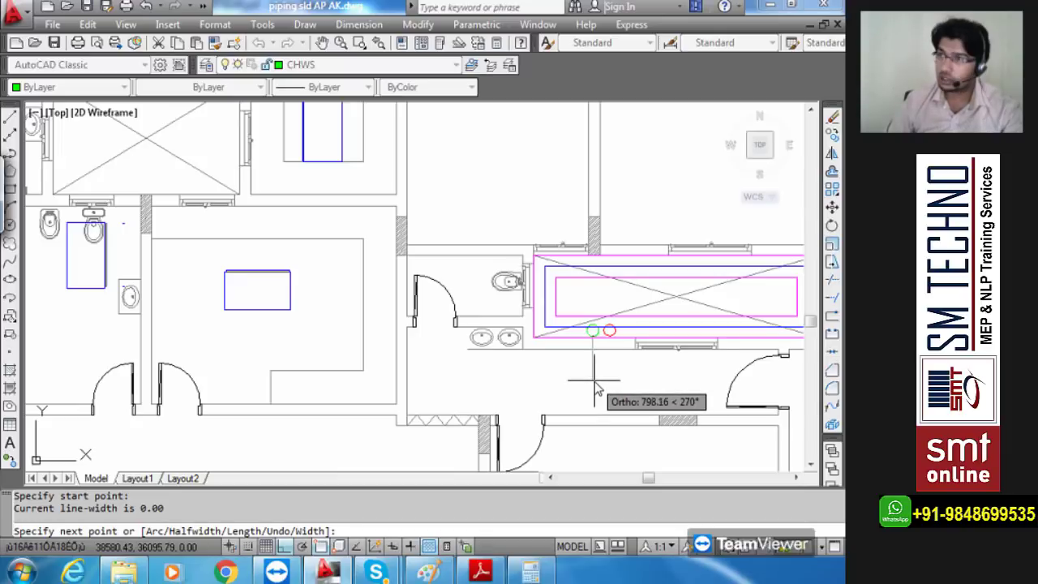
left_click(593, 380)
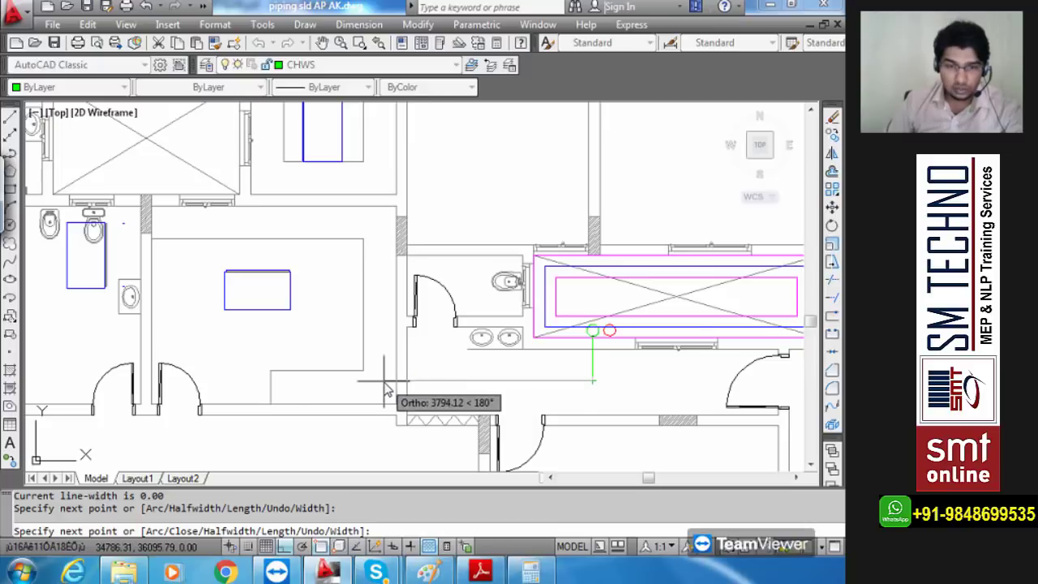
- Continue the supply polyline horizontally left past the two unit rooms into the leftmost room and end it there
scroll(384, 386, "up", 5)
scroll(385, 386, "down", 5)
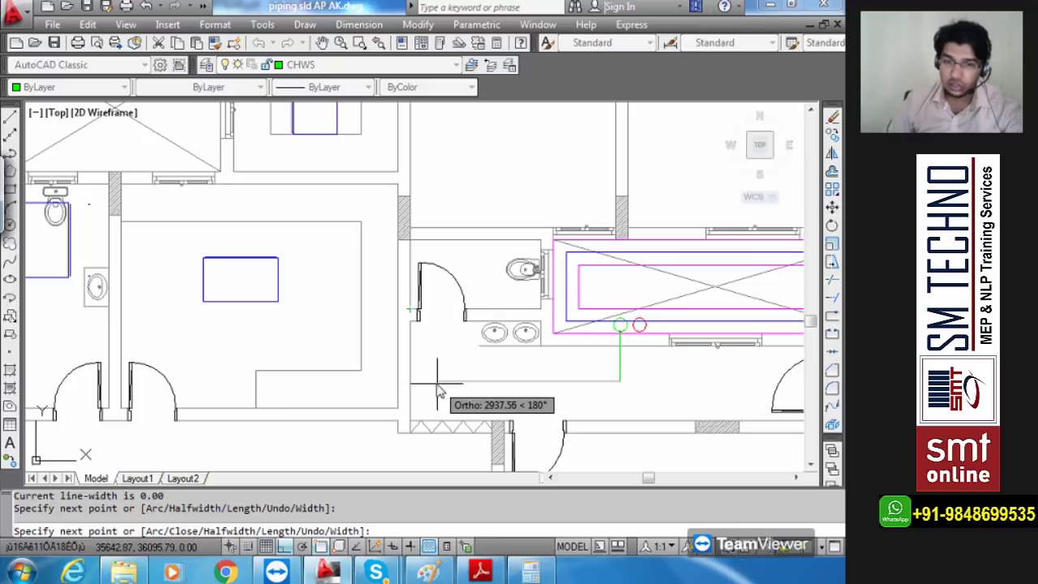
scroll(367, 389, "down", 5)
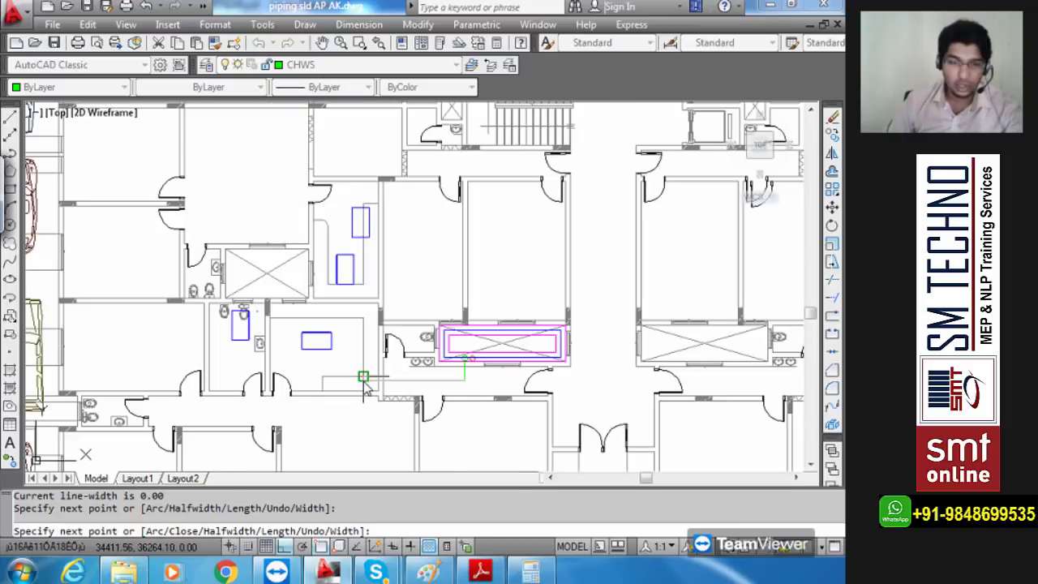
scroll(516, 387, "up", 2)
scroll(514, 388, "up", 2)
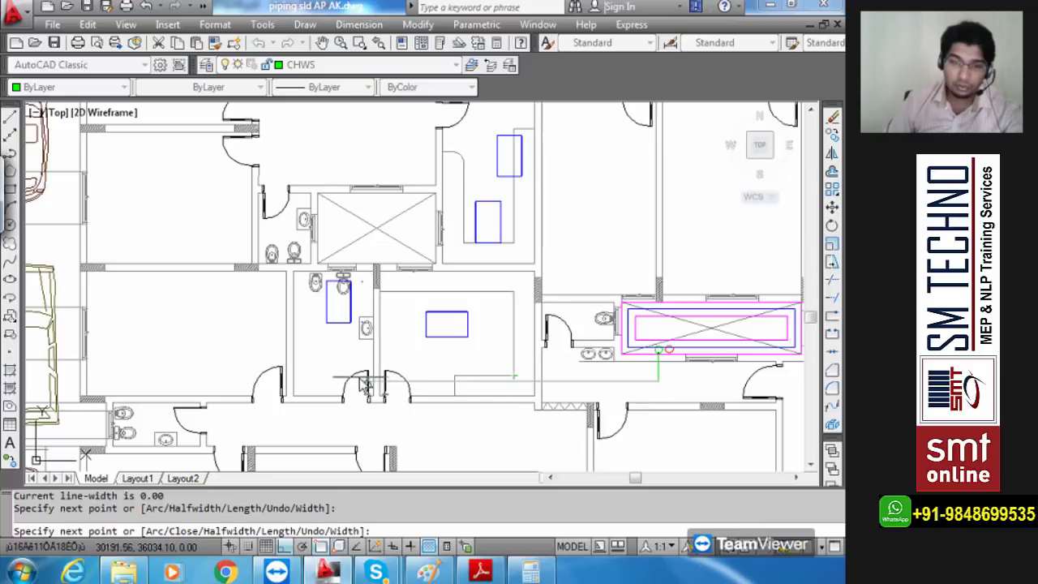
left_click(240, 378)
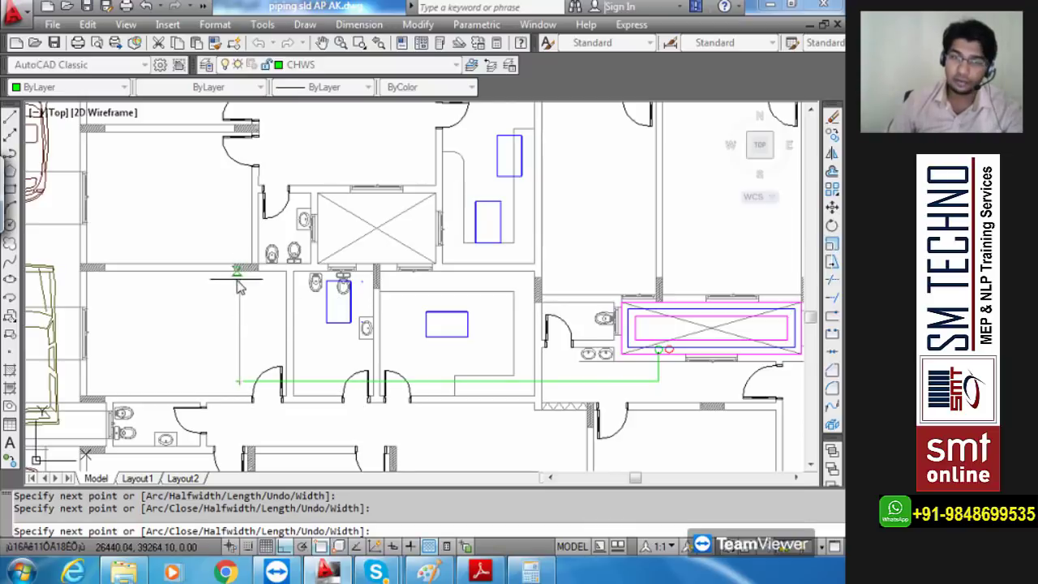
scroll(238, 279, "up", 5)
scroll(239, 235, "down", 5)
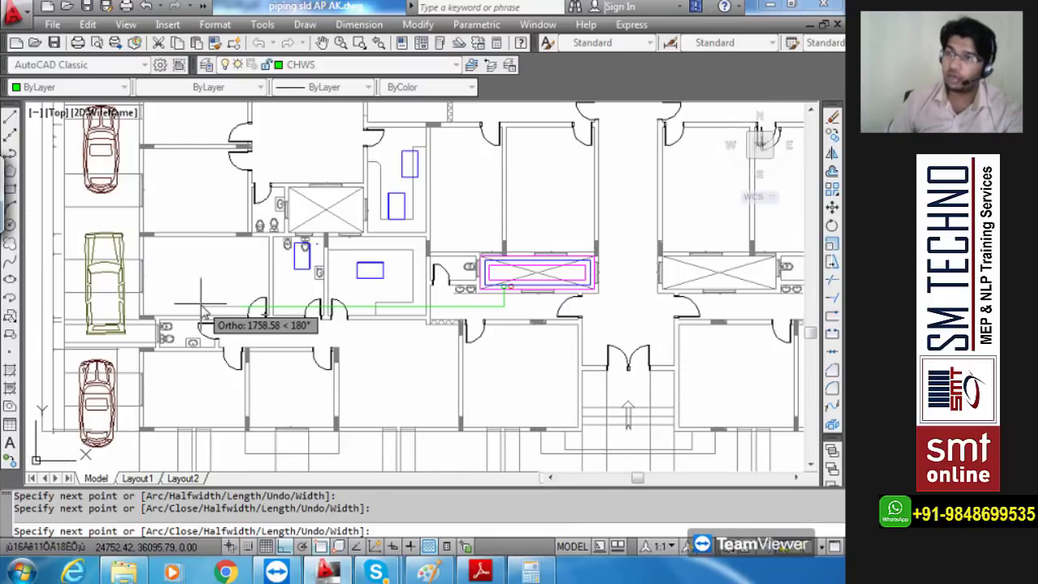
key("Escape")
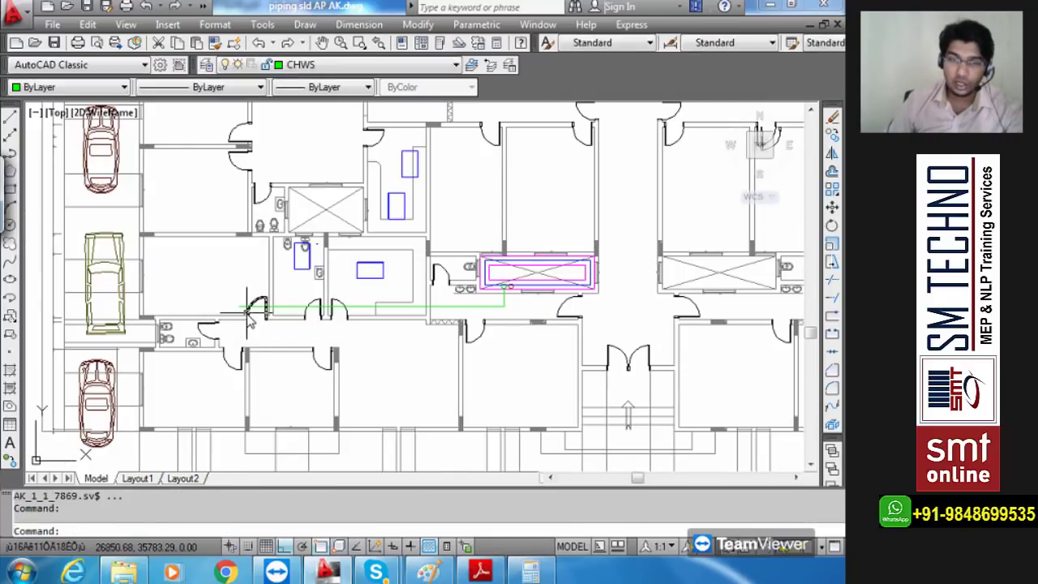
- Stretch the supply polyline's free end about 1,100 further left inside the leftmost room
scroll(279, 319, "up", 4)
left_click(234, 298)
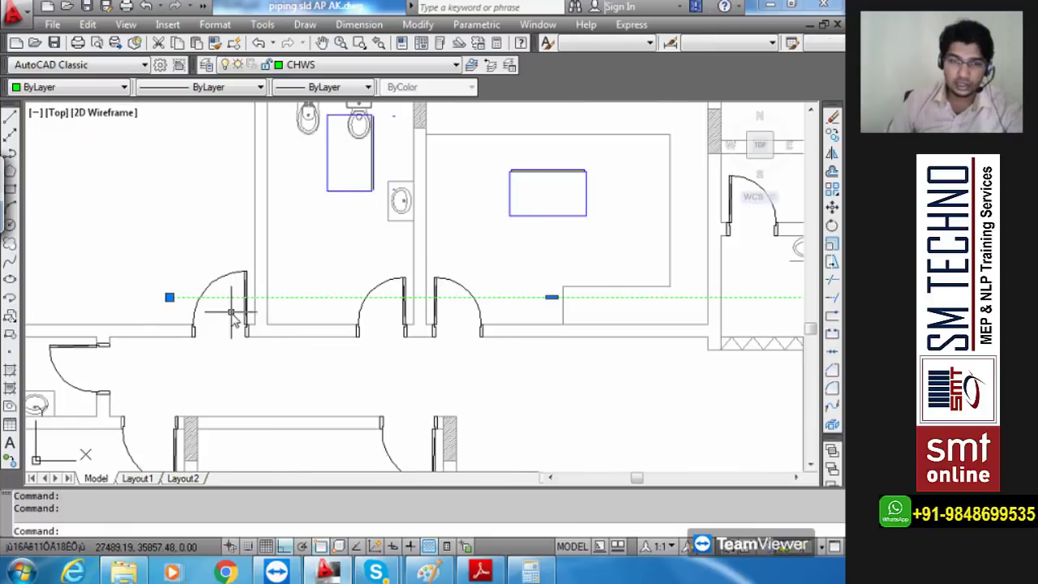
scroll(243, 301, "down", 3)
left_click(268, 302)
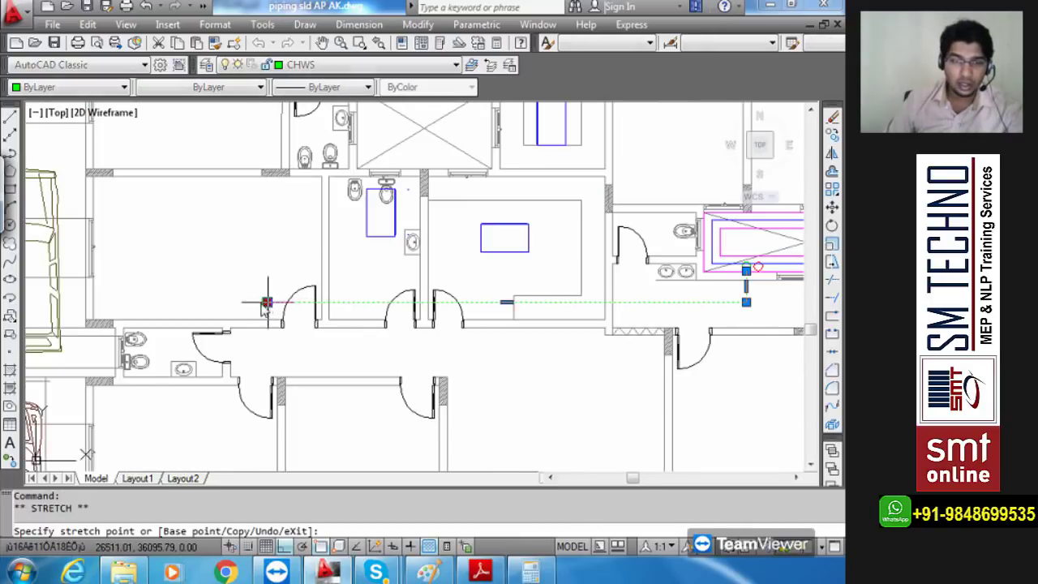
left_click(224, 301)
mouse_move(227, 313)
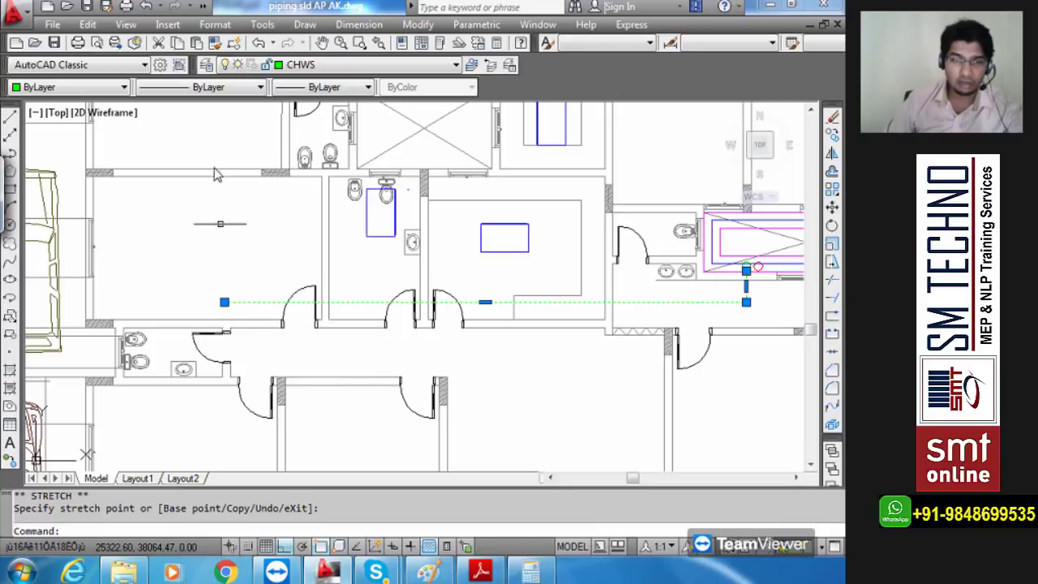
key("Escape")
left_click(229, 302)
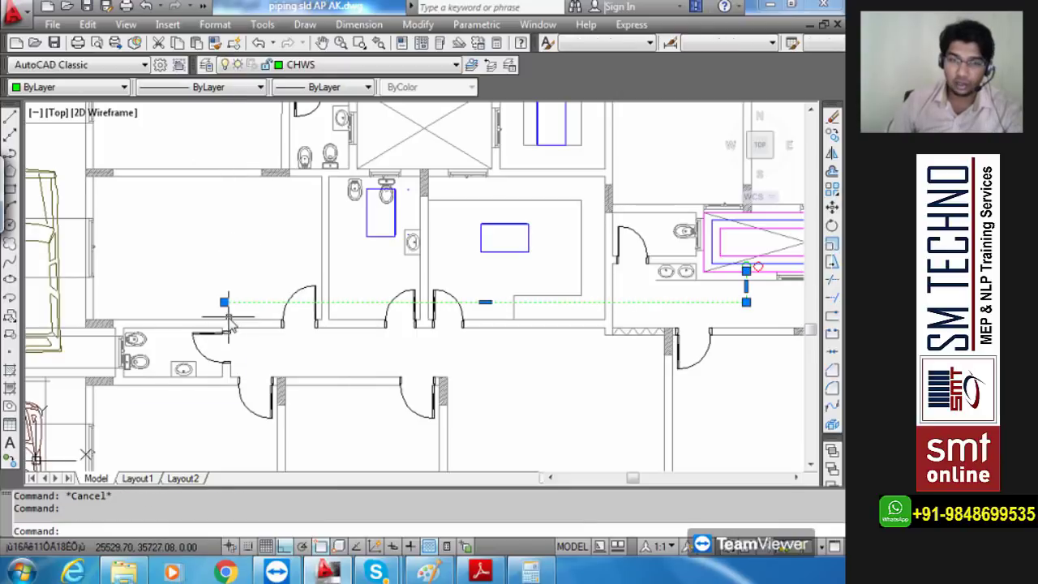
key("Escape")
- Draw a new CHWS polyline from the supply run's left end about 22,300 straight up into the upper wing's leftmost room
type("P")
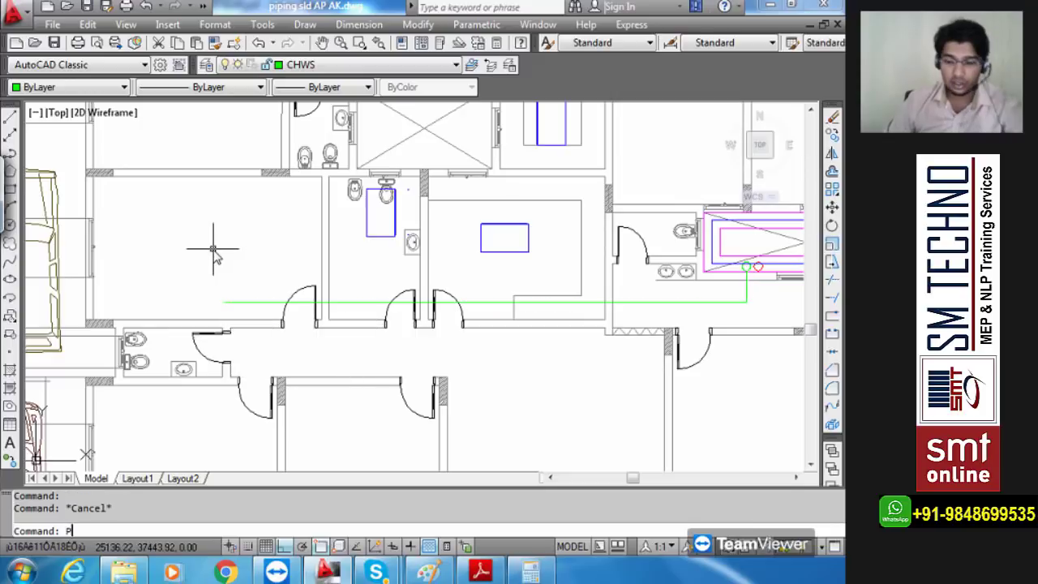
type("L")
key("Return")
left_click(224, 302)
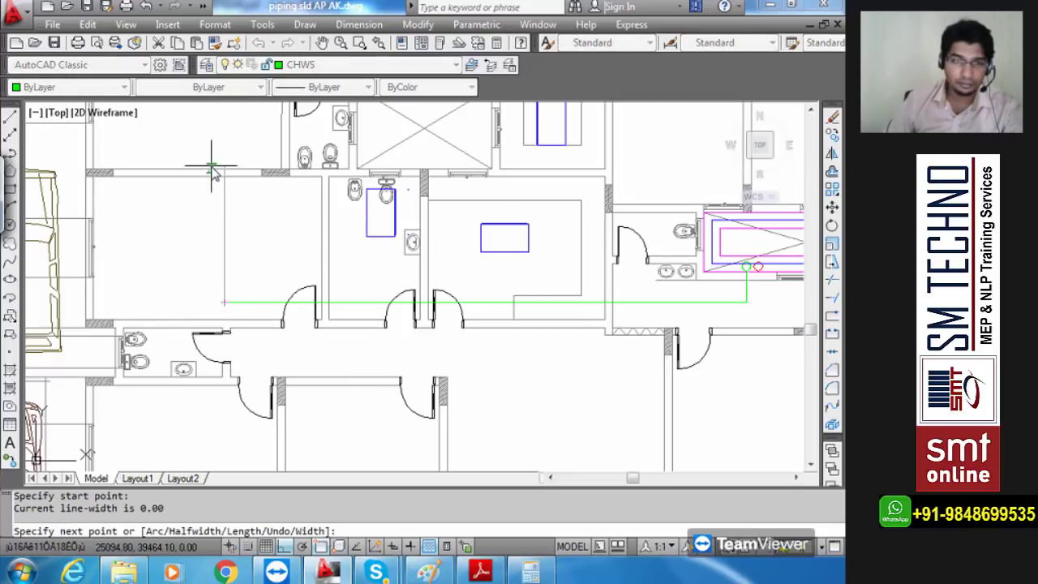
scroll(289, 250, "down", 5)
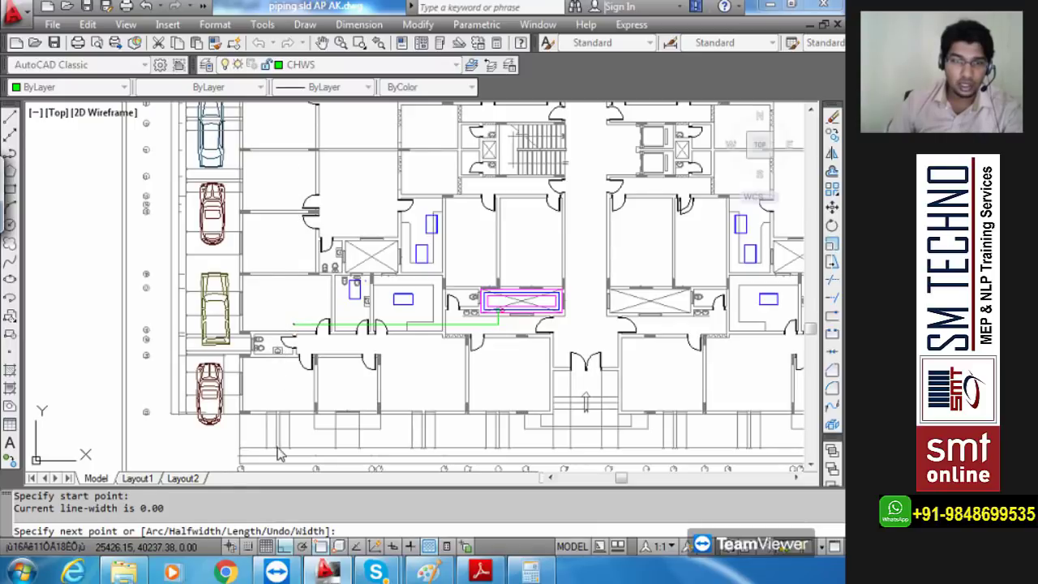
middle_click_drag(292, 162, 278, 347)
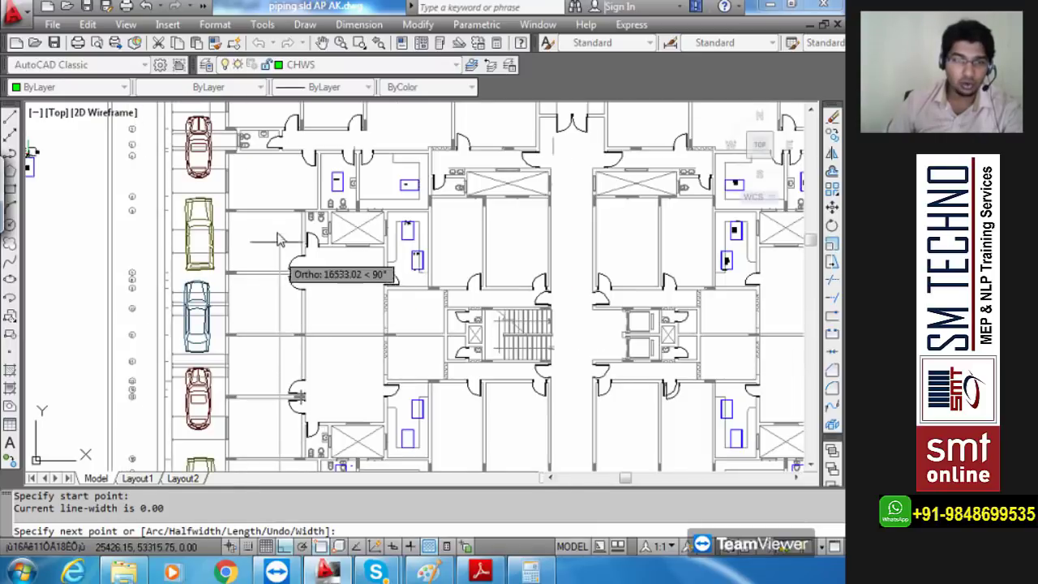
scroll(280, 194, "up", 6)
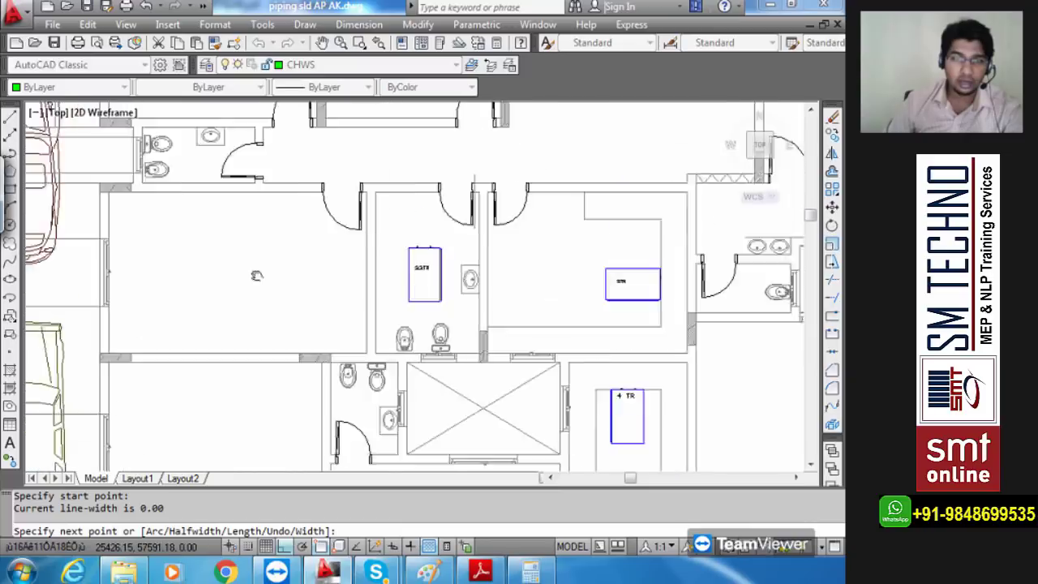
scroll(246, 331, "up", 2)
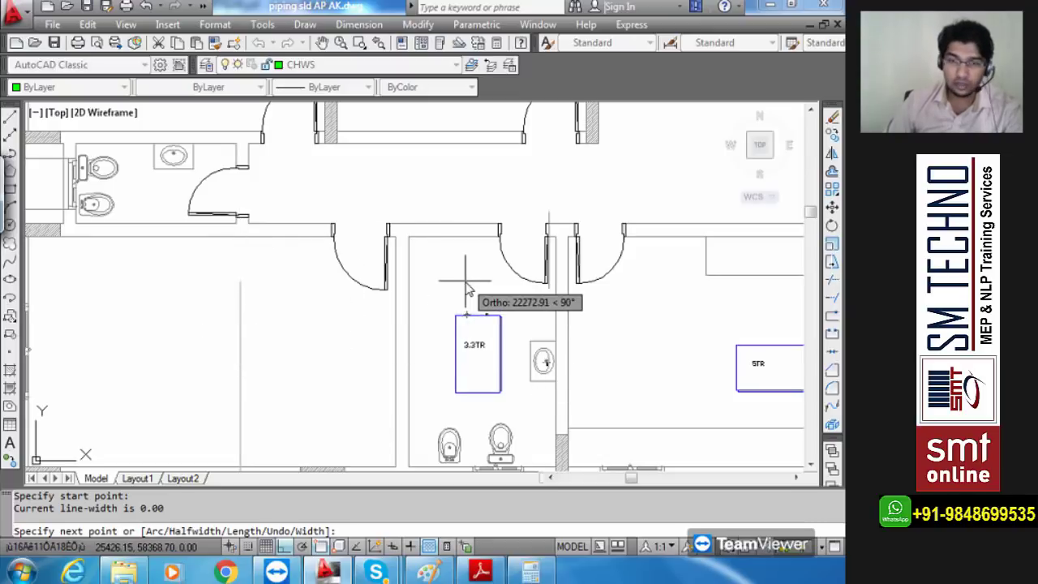
left_click(240, 280)
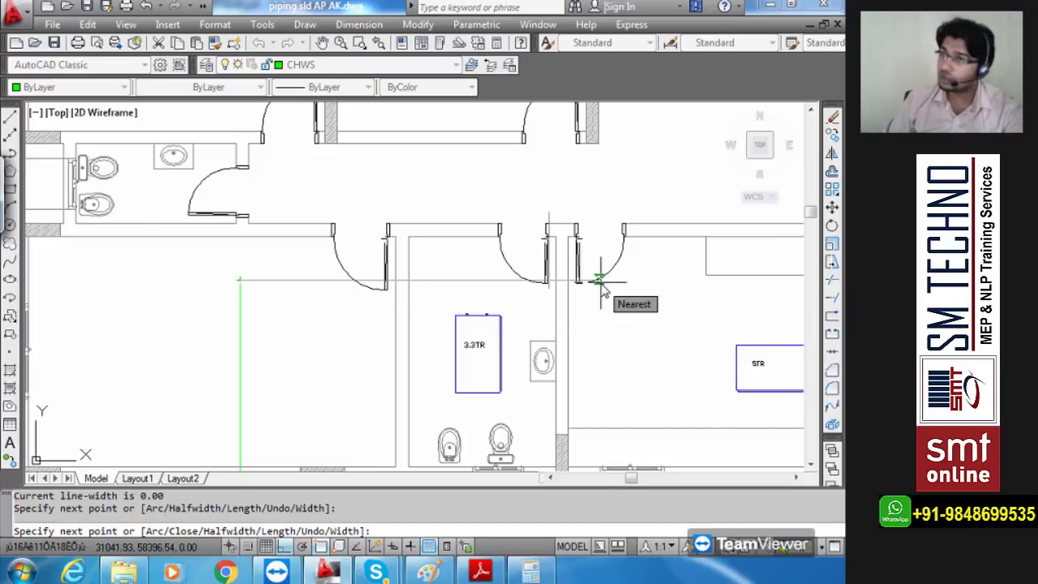
- Continue the supply polyline about 10,250 horizontally right across the 3.3TR and 5TR unit rooms into the space beyond the 5TR room's wall
scroll(600, 288, "down", 3)
middle_click_drag(673, 274, 492, 271)
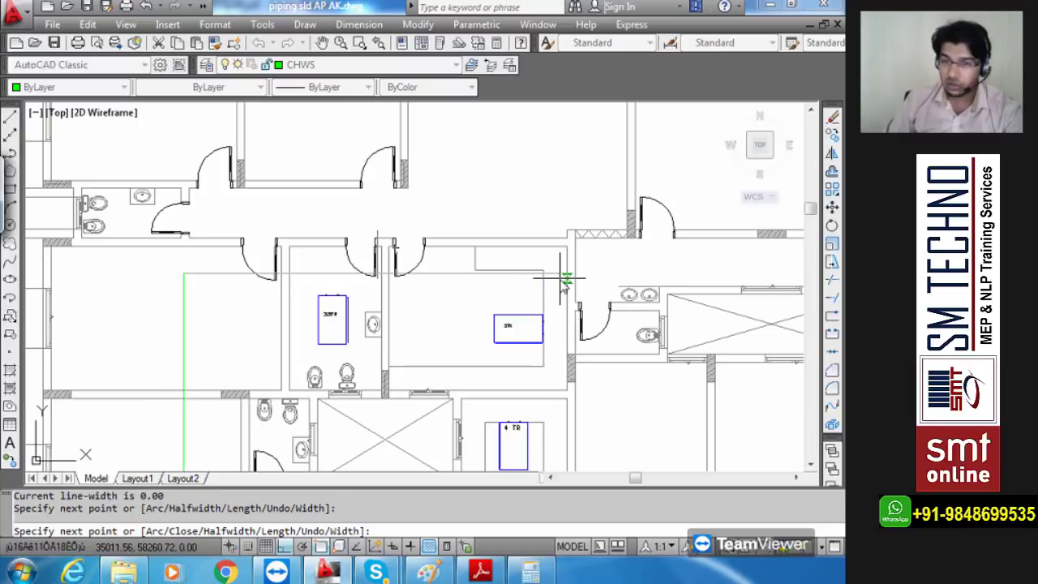
scroll(568, 282, "up", 3)
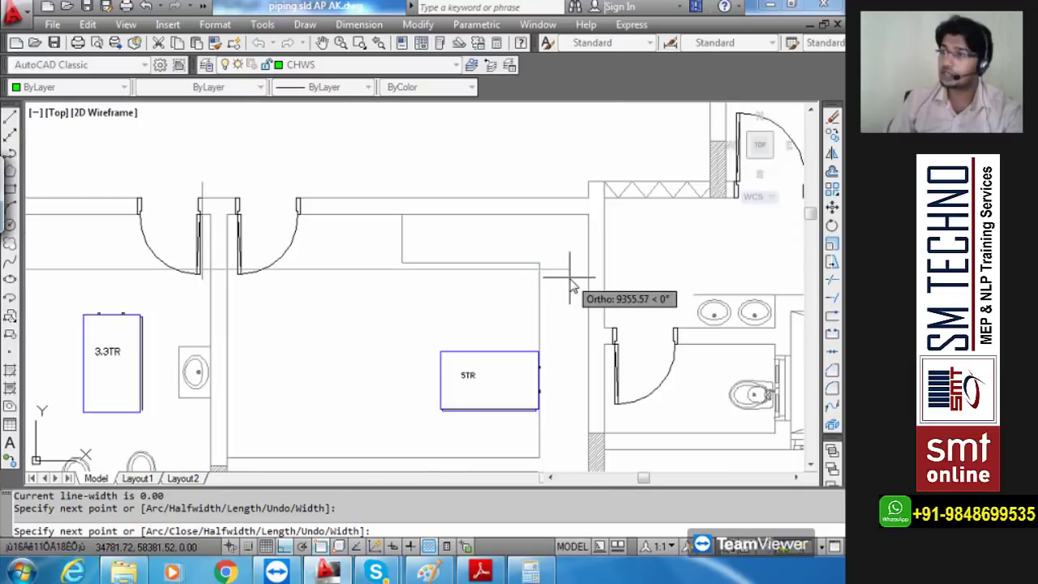
scroll(570, 285, "down", 4)
middle_click_drag(567, 280, 558, 213)
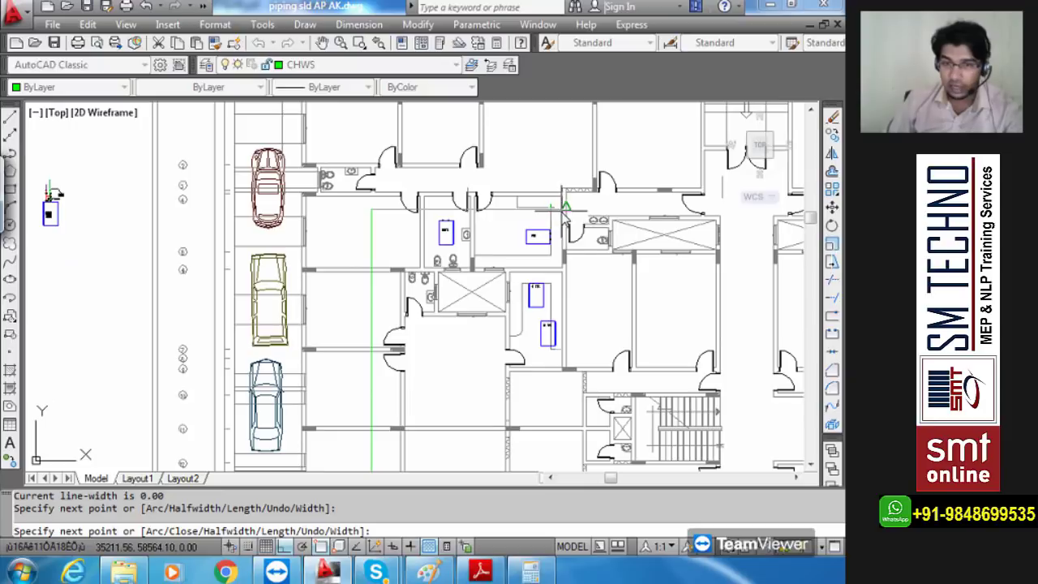
scroll(559, 229, "up", 3)
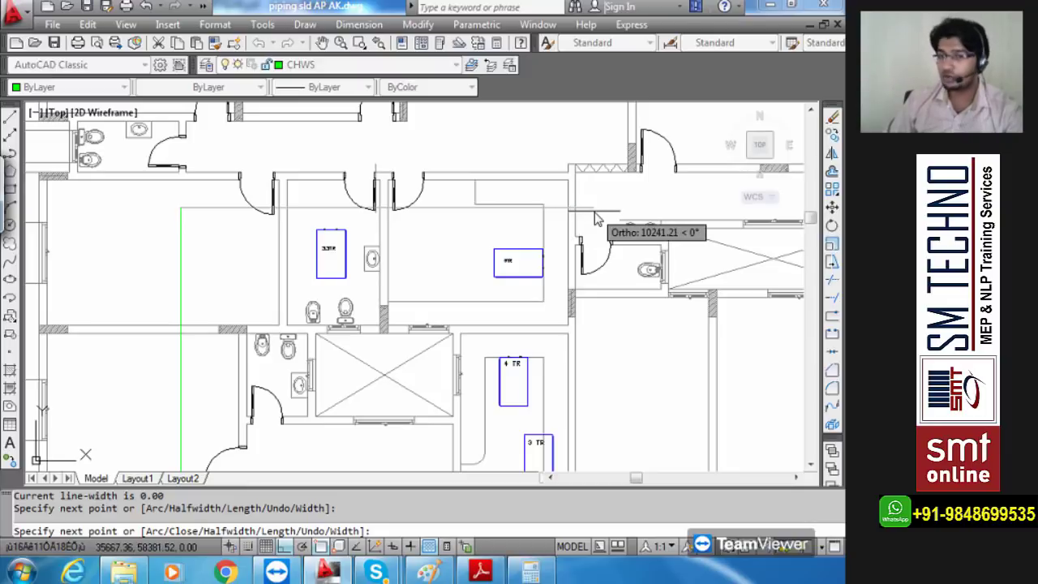
left_click(597, 216)
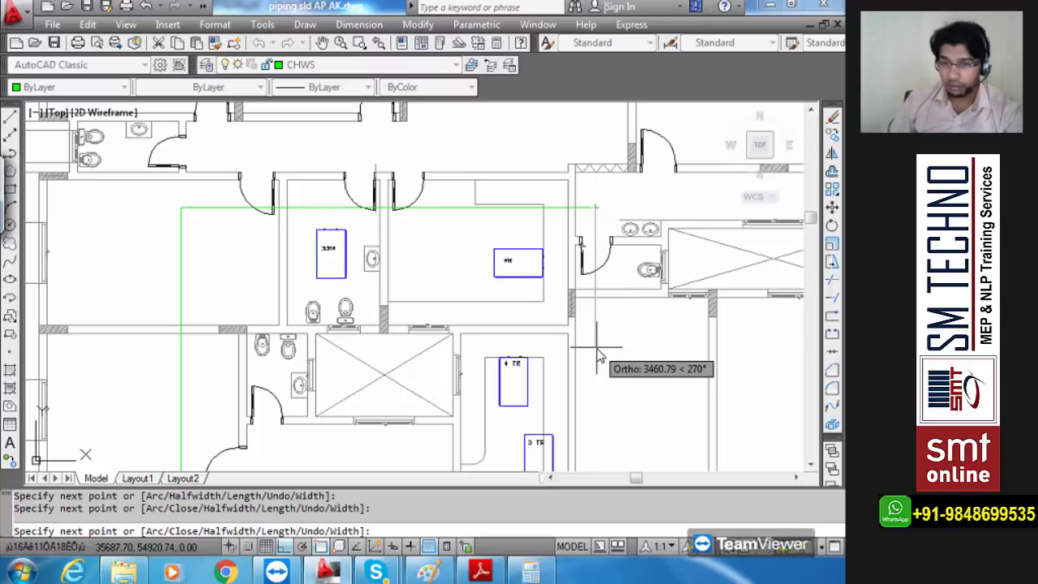
- Run the polyline about 7,200 down beyond the 3 TR unit and about 1,900 left below that unit, and end it there
scroll(597, 357, "up", 2)
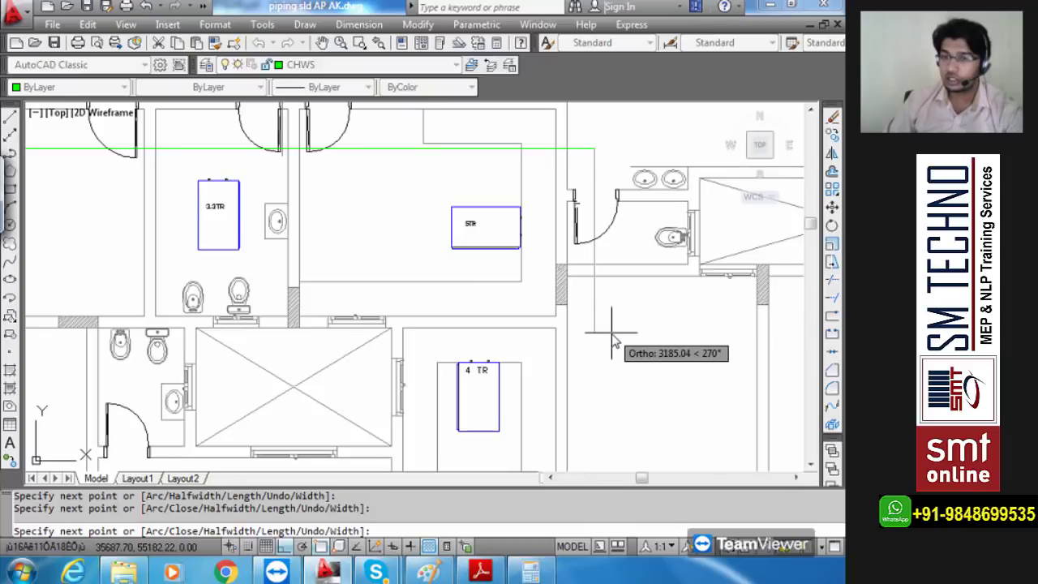
scroll(611, 333, "down", 2)
middle_click_drag(607, 382, 604, 305)
scroll(606, 324, "up", 3)
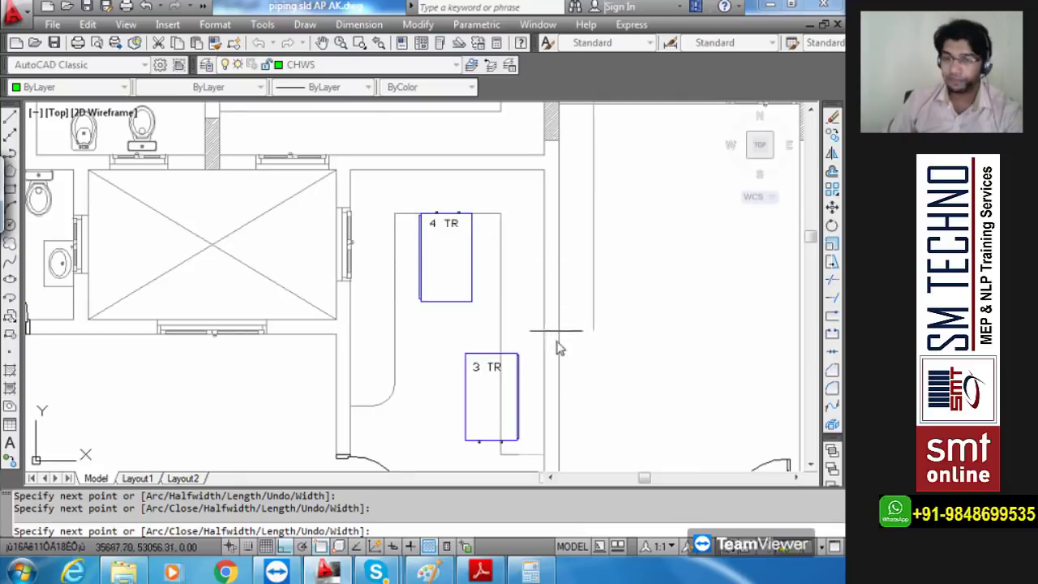
middle_click_drag(582, 447, 586, 295)
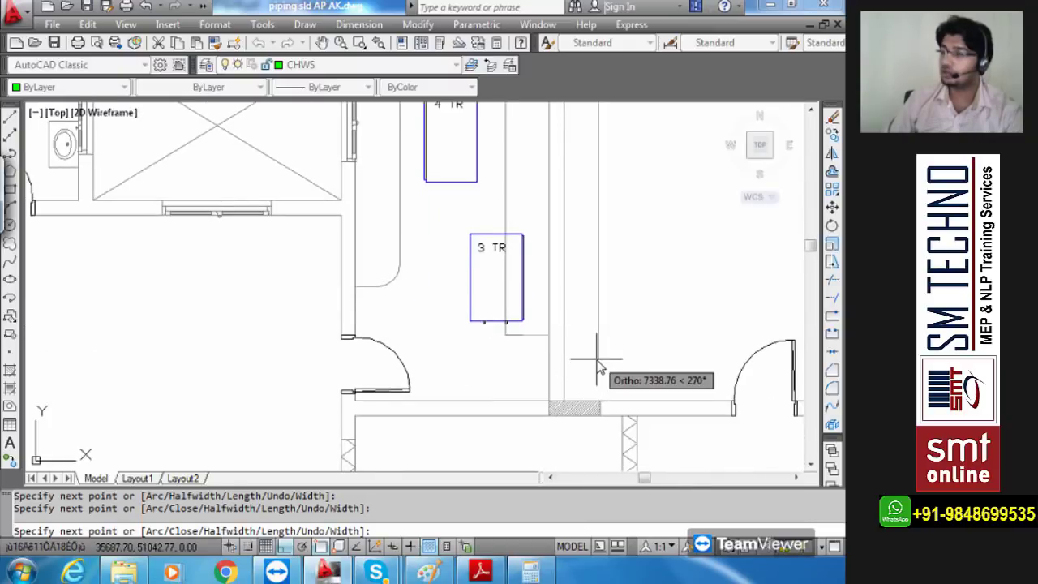
scroll(600, 357, "up", 3)
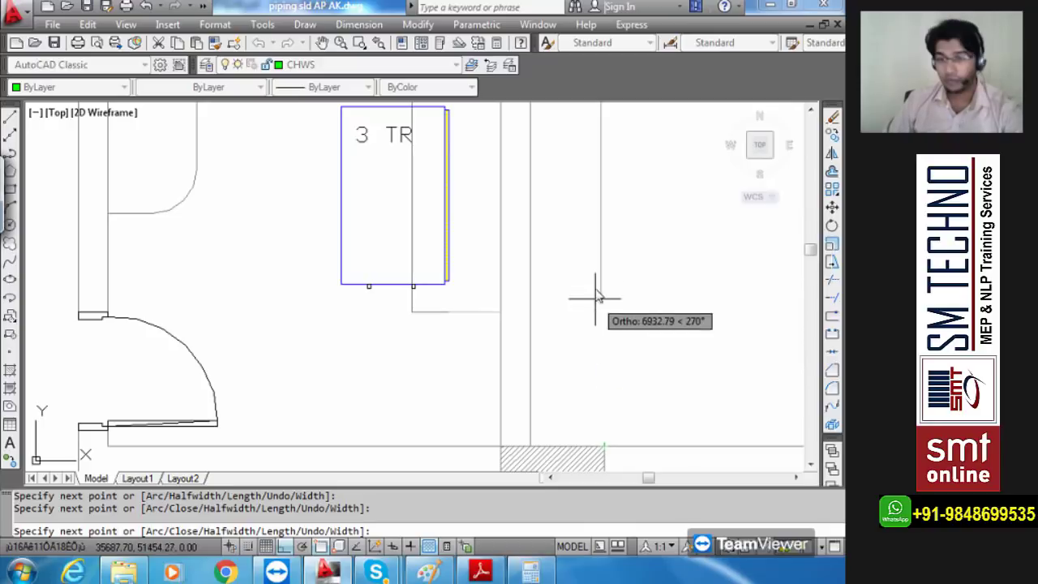
left_click(602, 354)
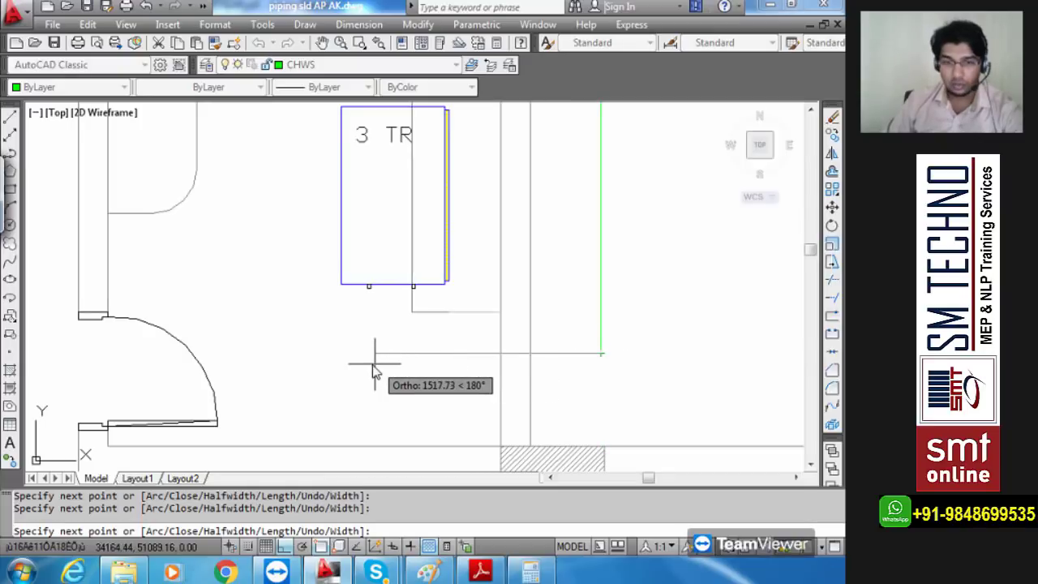
left_click(323, 360)
key("Escape")
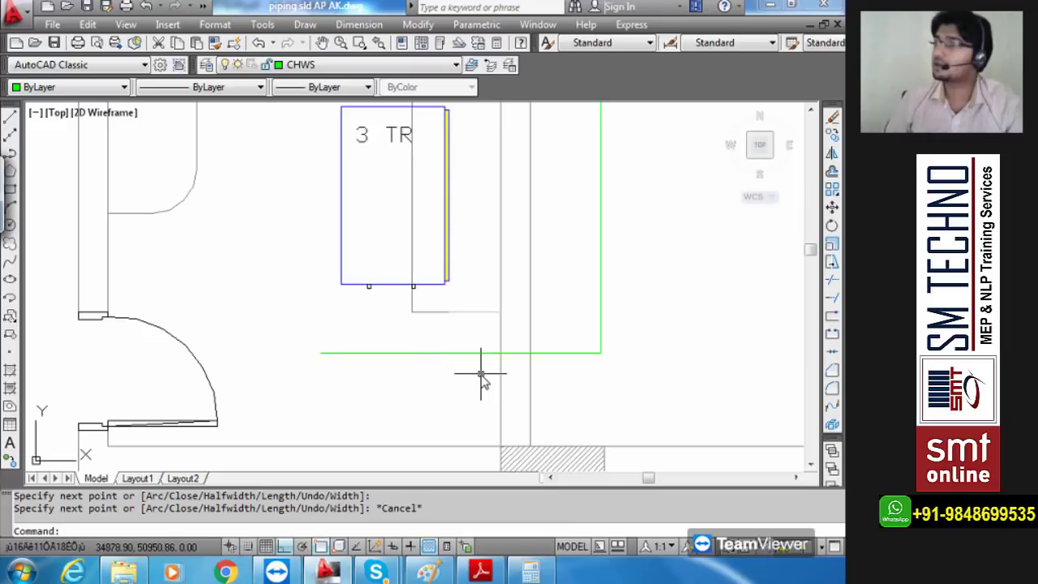
- Join the two CHWS polylines meeting at the lower-left corner into one polyline and check the whole run from riser to 3 TR unit
scroll(515, 367, "down", 3)
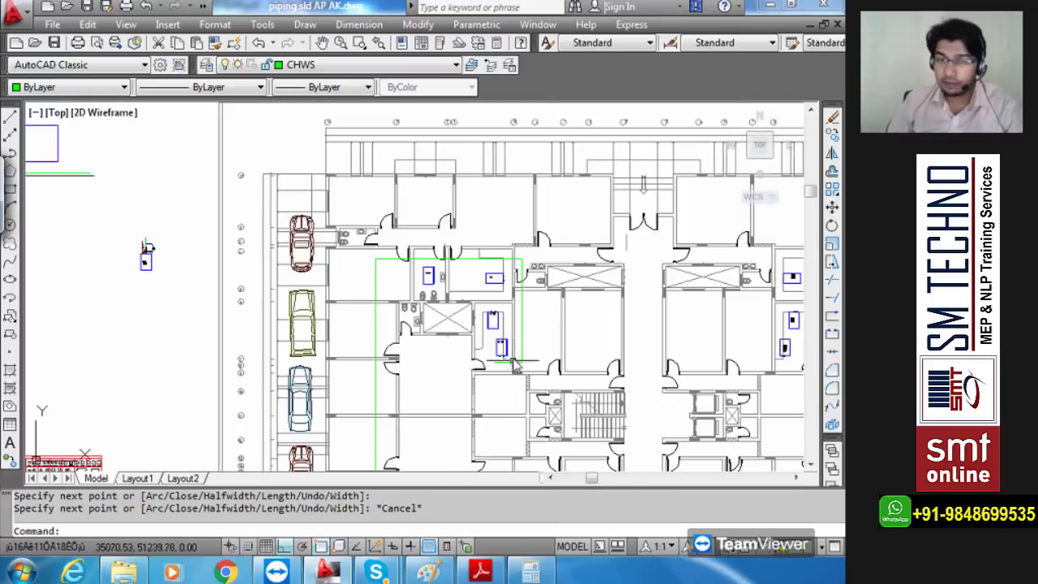
middle_click_drag(514, 369, 481, 170)
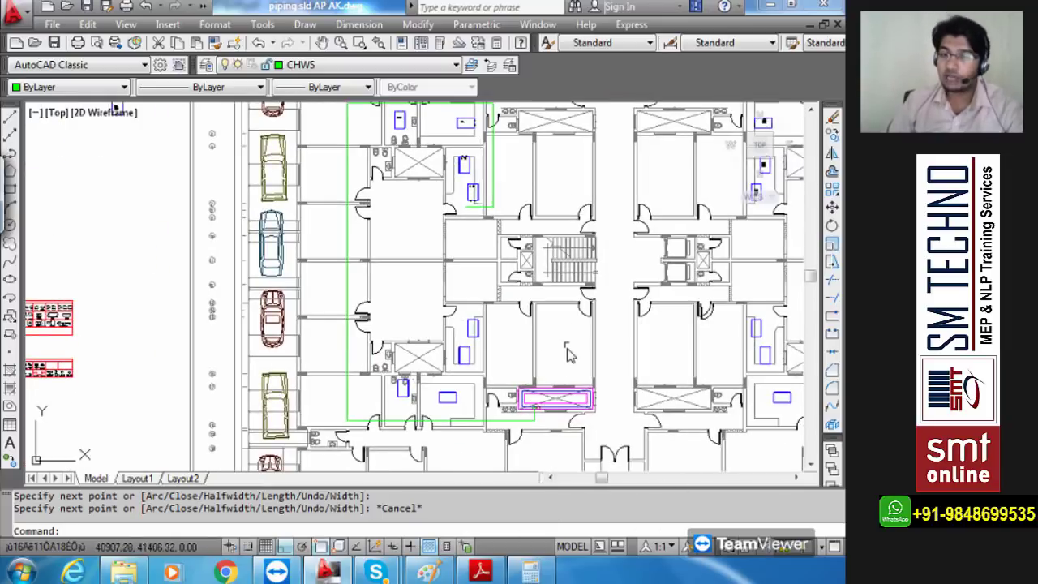
middle_click_drag(568, 347, 566, 357)
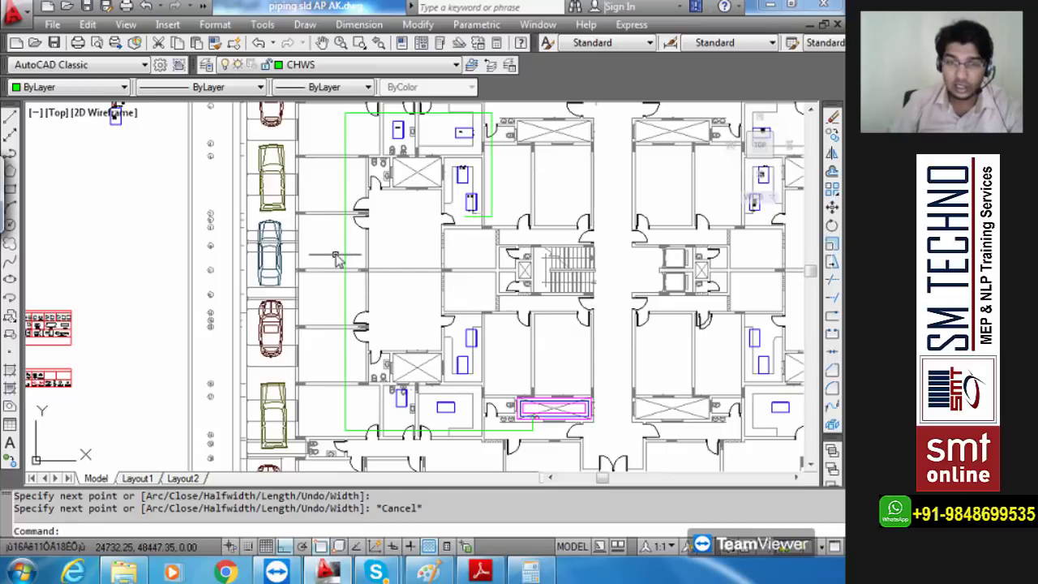
left_click(346, 324)
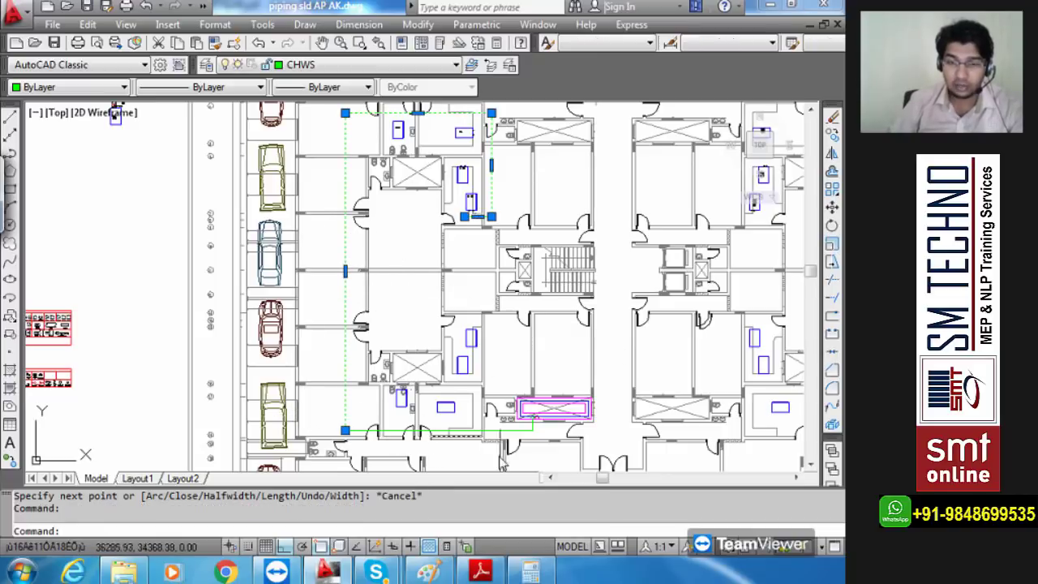
scroll(361, 445, "up", 5)
key("Escape")
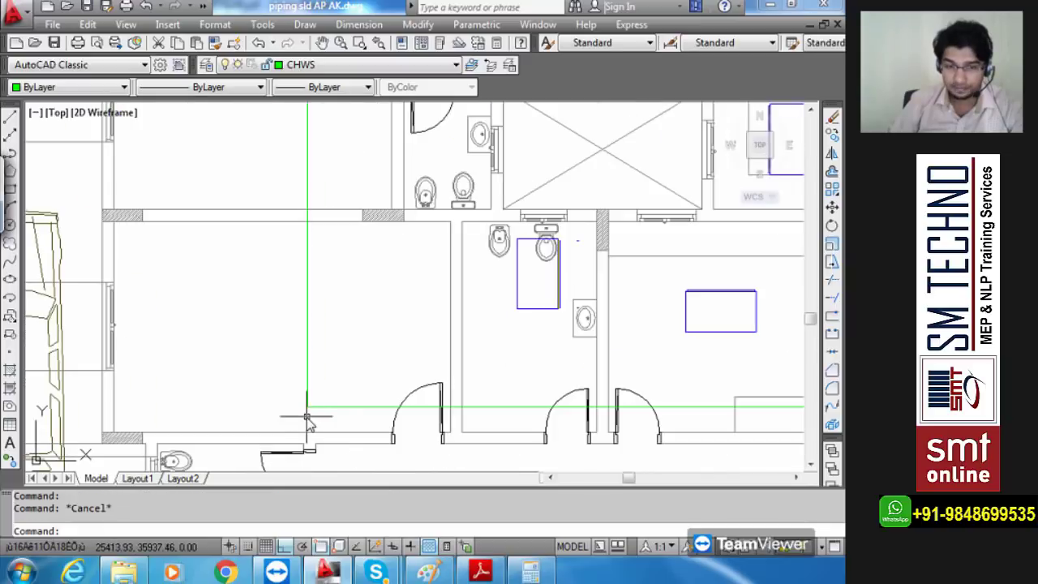
type("j")
key("Return")
left_click(332, 418)
left_click(273, 361)
key("Return")
left_click(333, 407)
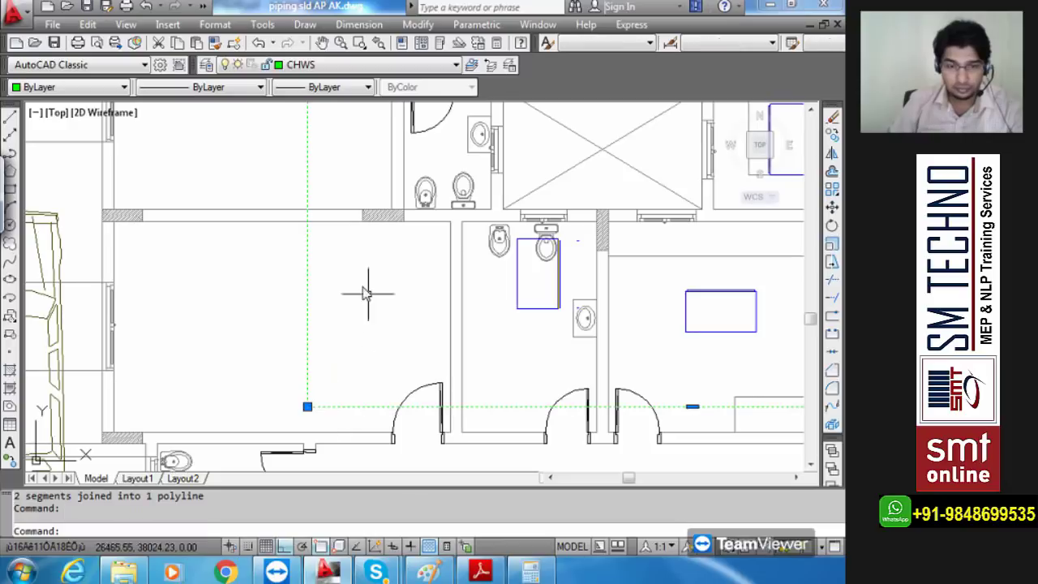
scroll(366, 308, "down", 5)
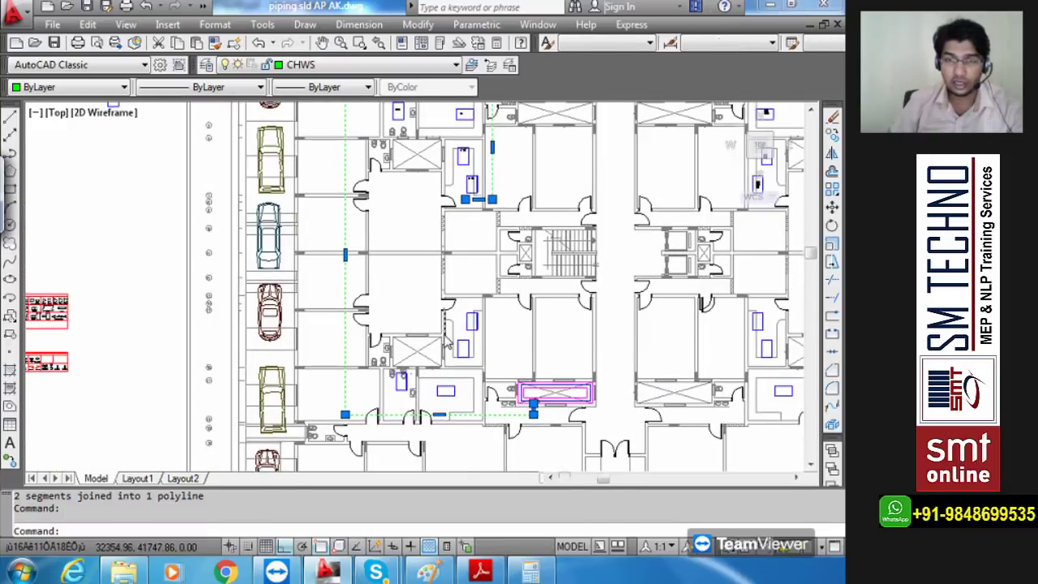
scroll(442, 348, "down", 2)
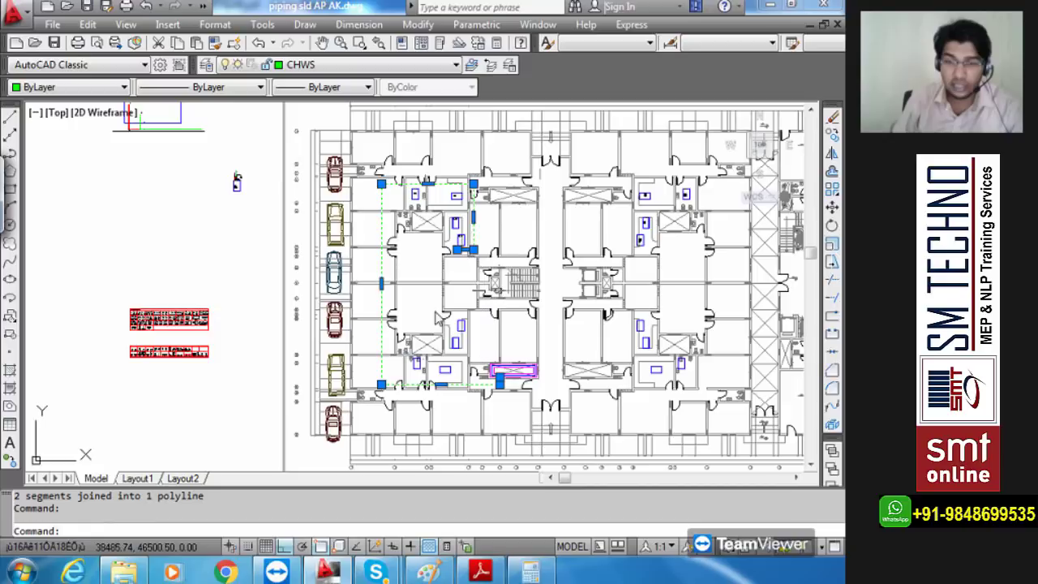
- Offset the joined supply polyline 300 to its outer side so the copy runs from the red riser
scroll(462, 405, "up", 6)
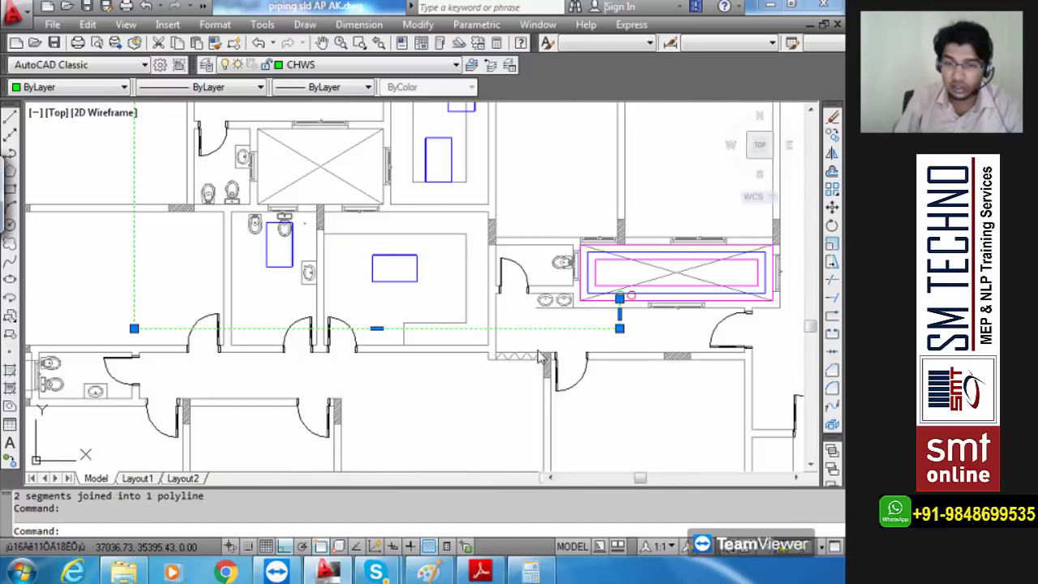
scroll(538, 347, "up", 3)
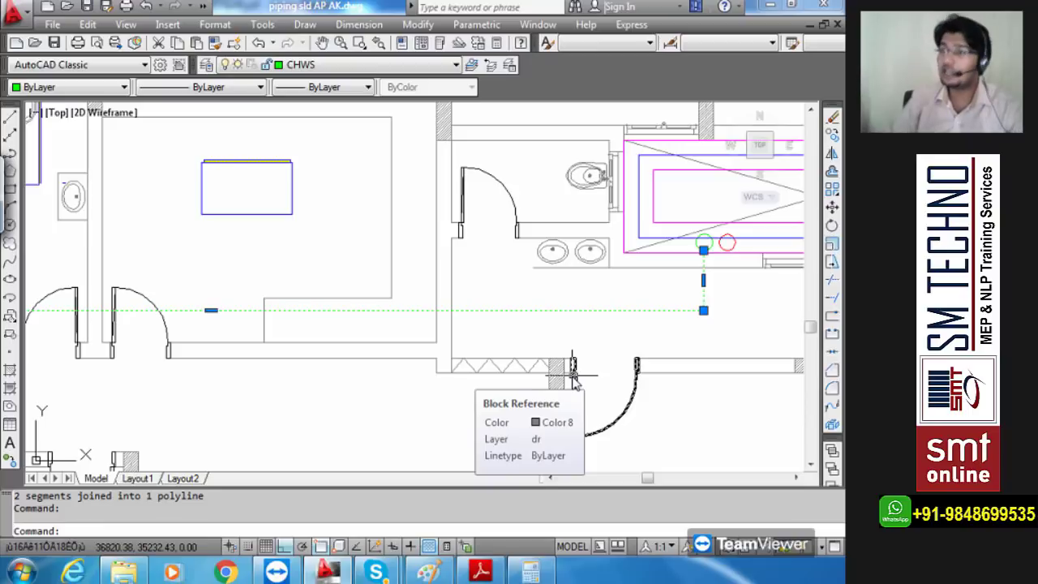
key("Escape")
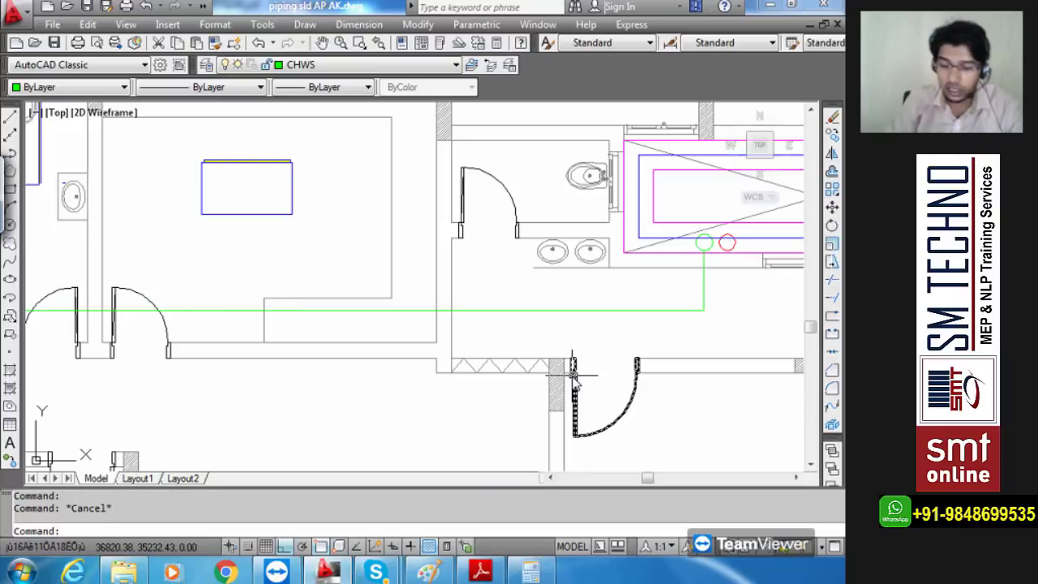
type("o")
key("Return")
type("300")
key("Return")
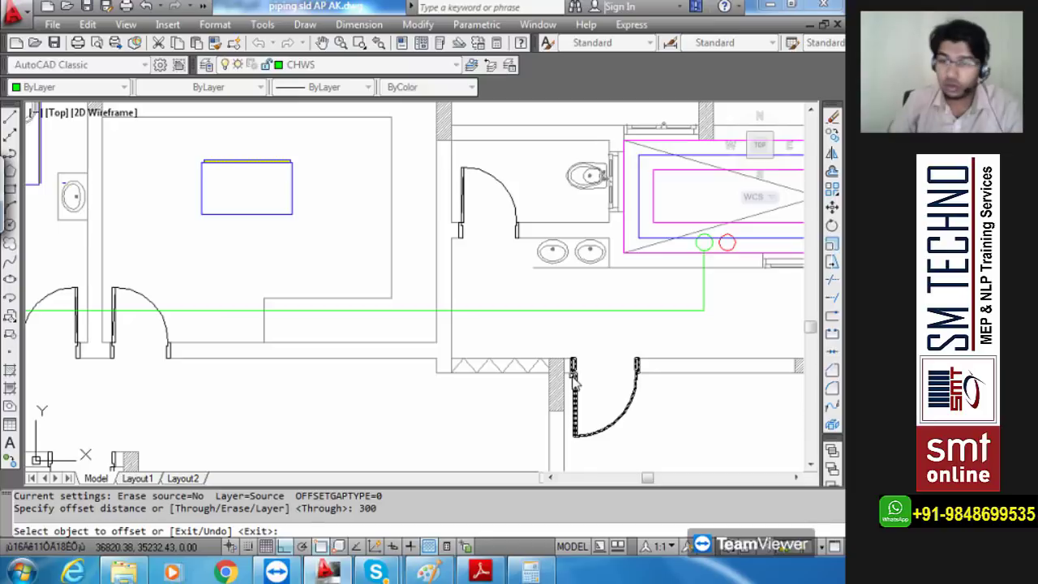
left_click(704, 306)
left_click(733, 335)
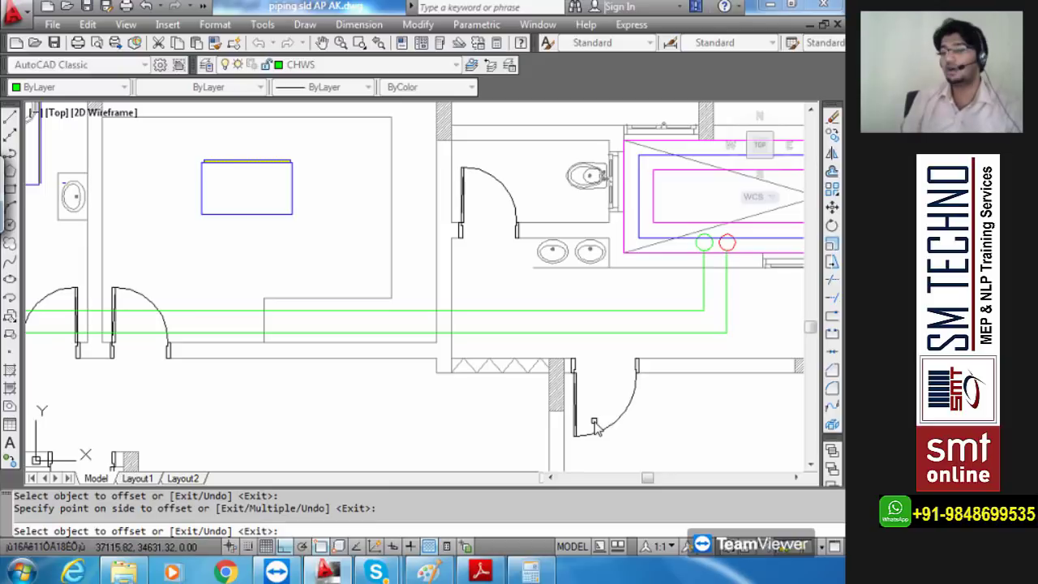
key("Escape")
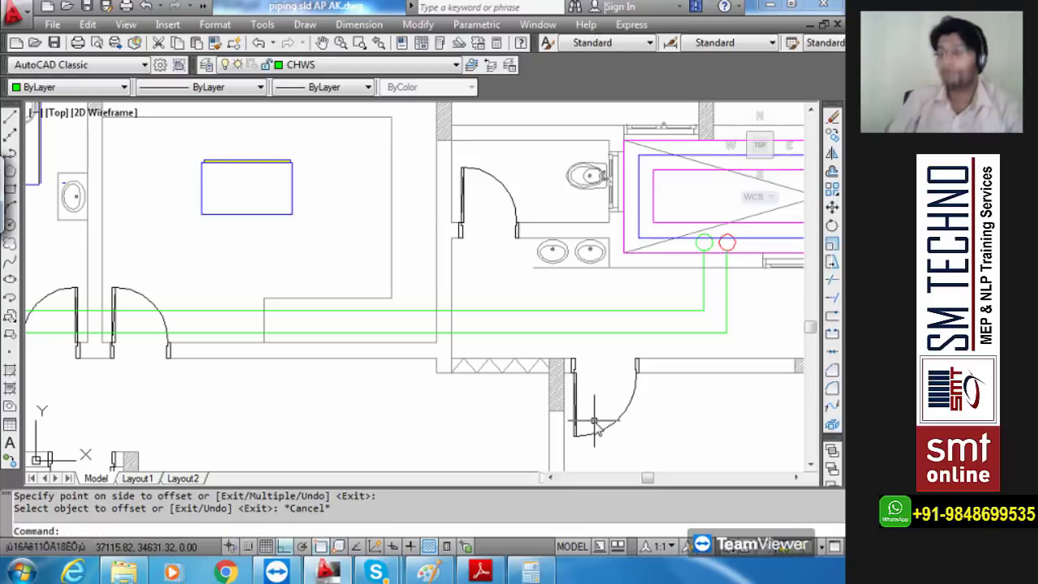
- Select the offset polyline below the red riser and browse the available layers for reassigning it
scroll(730, 253, "up", 6)
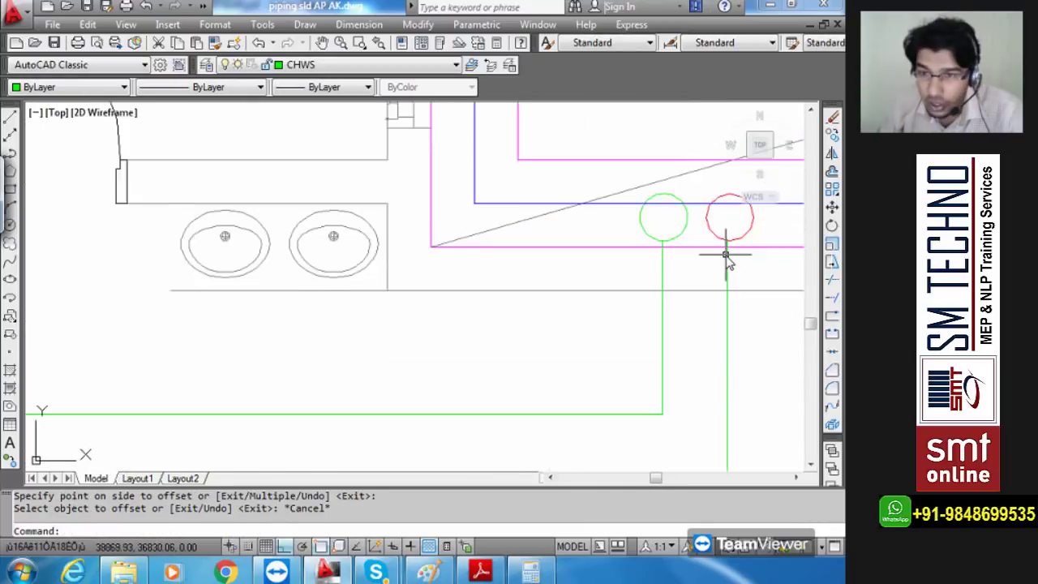
middle_click_drag(742, 267, 688, 278)
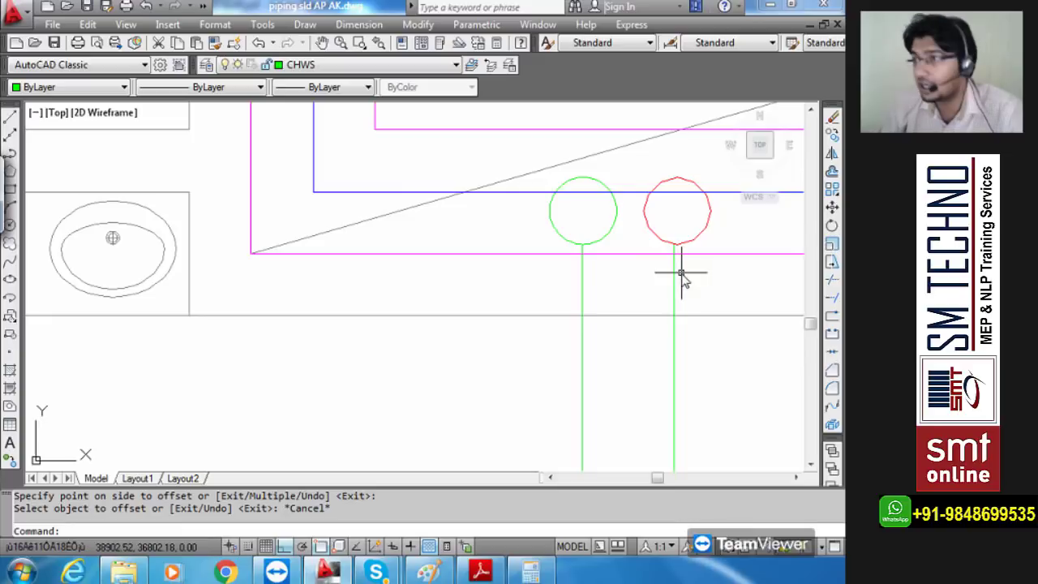
left_click(674, 280)
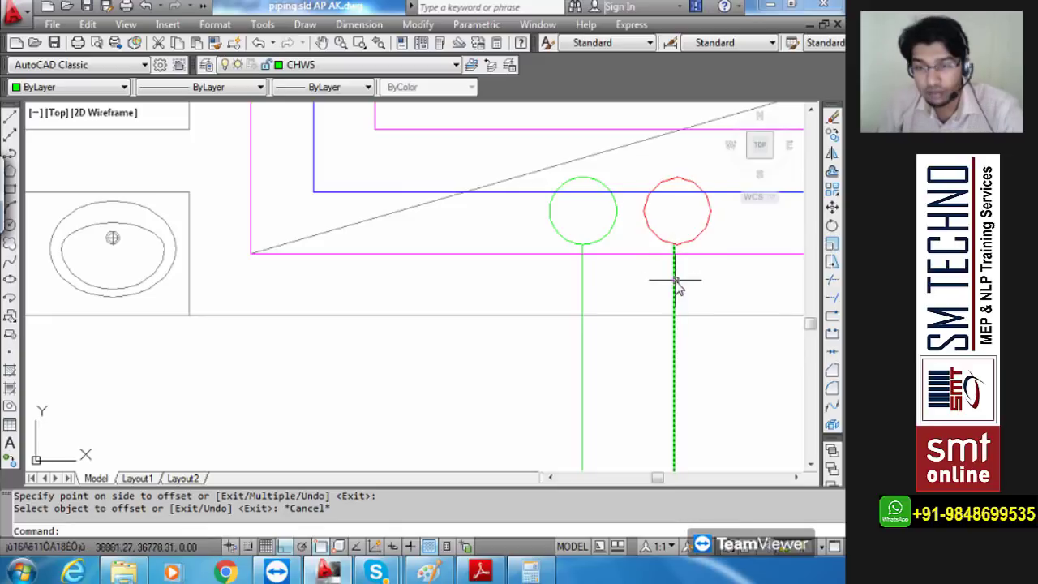
left_click(395, 65)
scroll(349, 96, "up", 2)
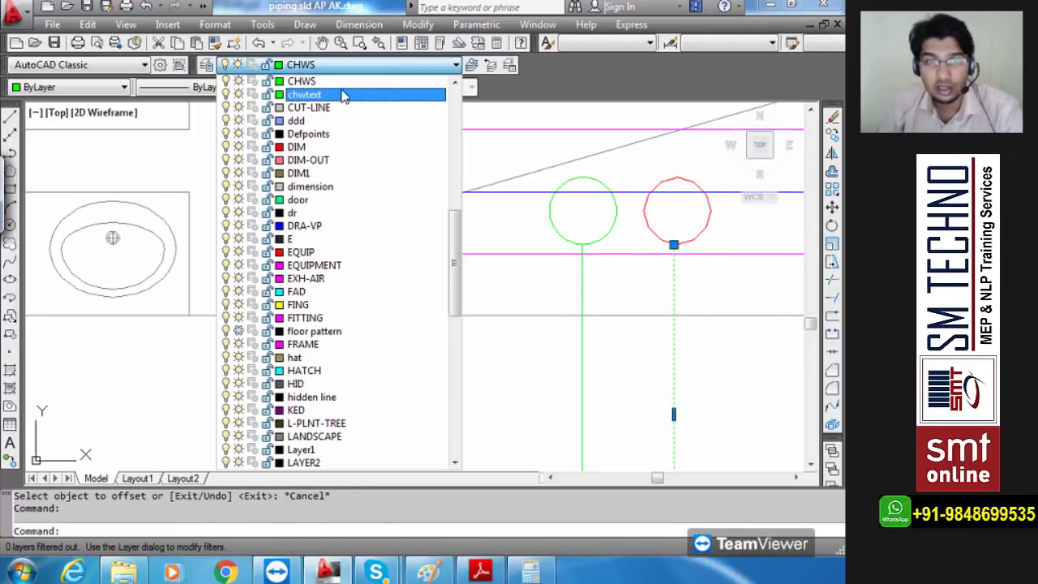
- Move the vertical pipe line below the red riser circle to the CHWR layer
left_click(304, 107)
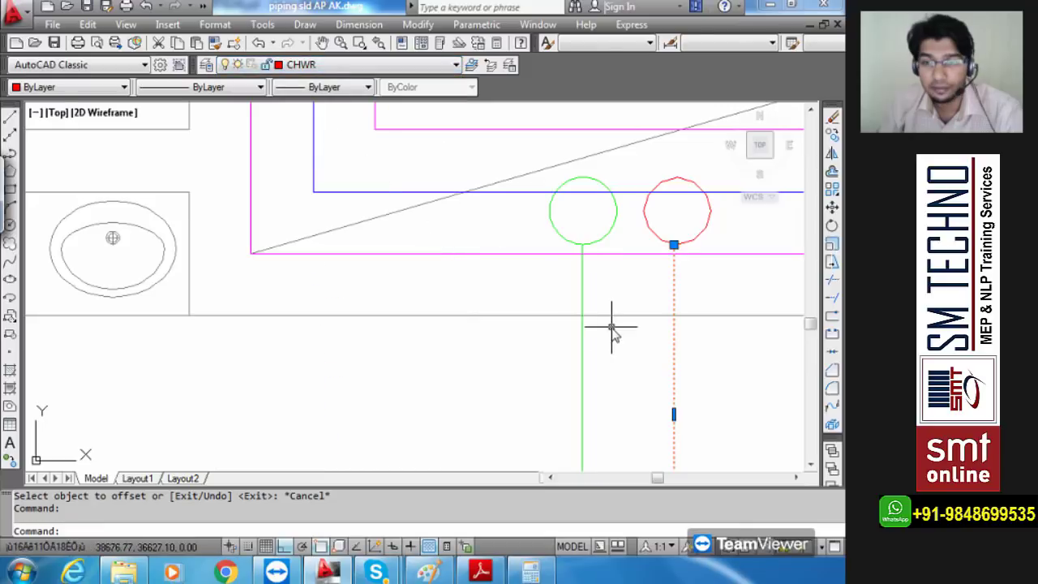
key("Escape")
- Examine the green supply and red return pipe routes from the shaft risers around the rooms to the 3 TR unit
scroll(633, 328, "down", 6)
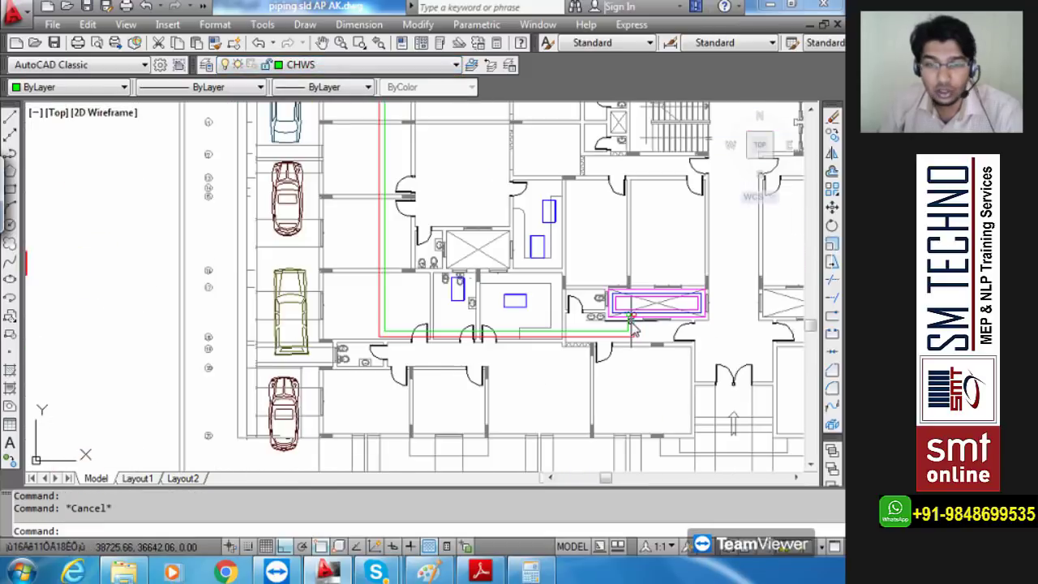
scroll(581, 345, "up", 3)
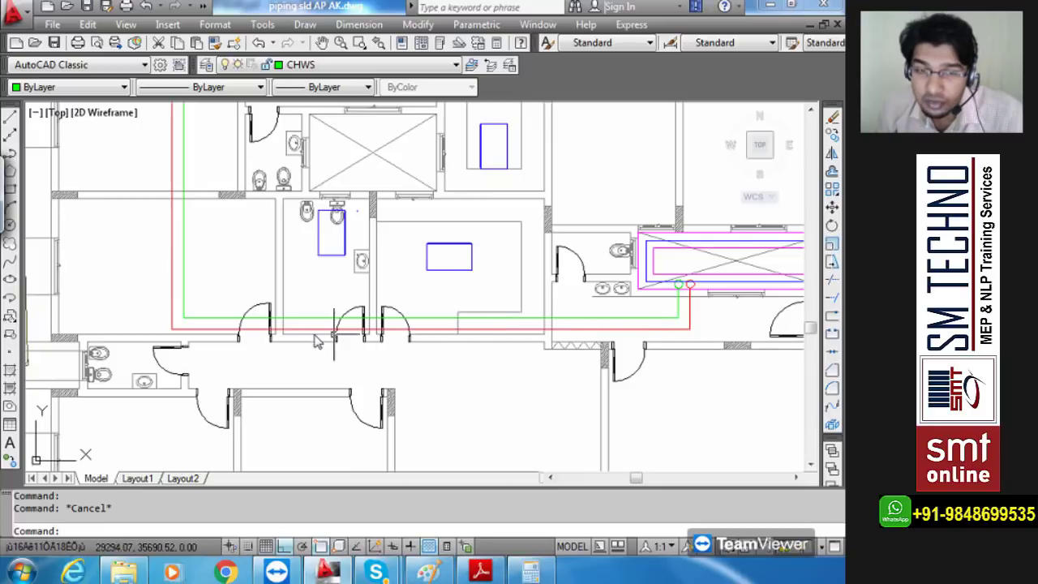
scroll(184, 336, "down", 3)
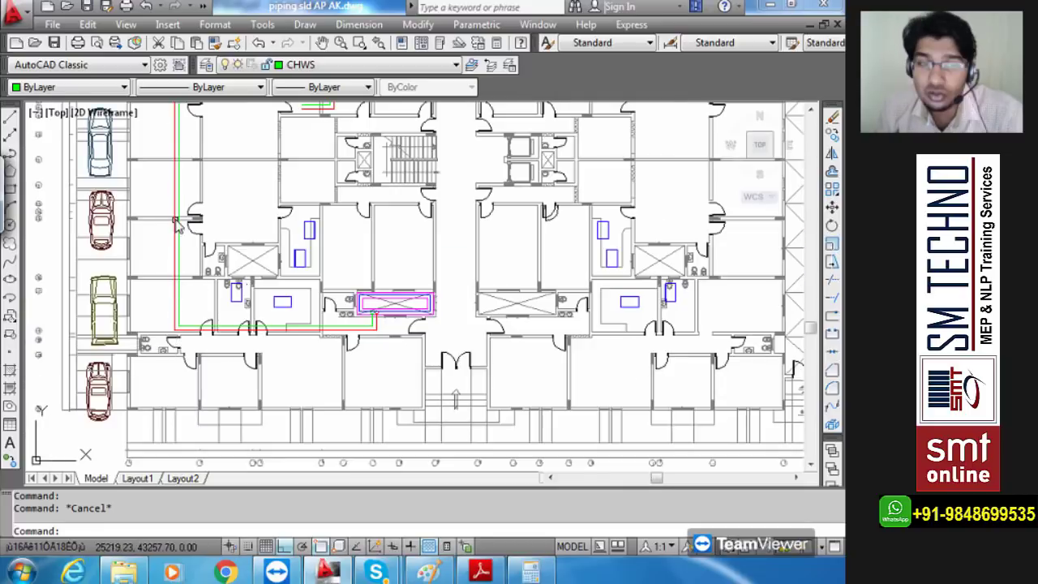
scroll(175, 219, "up", 4)
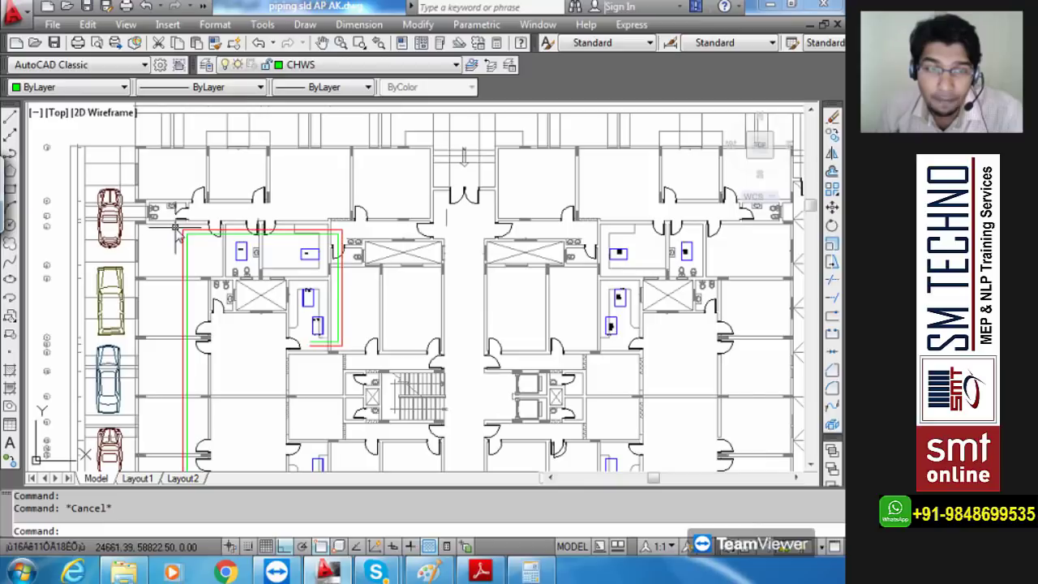
scroll(176, 232, "up", 3)
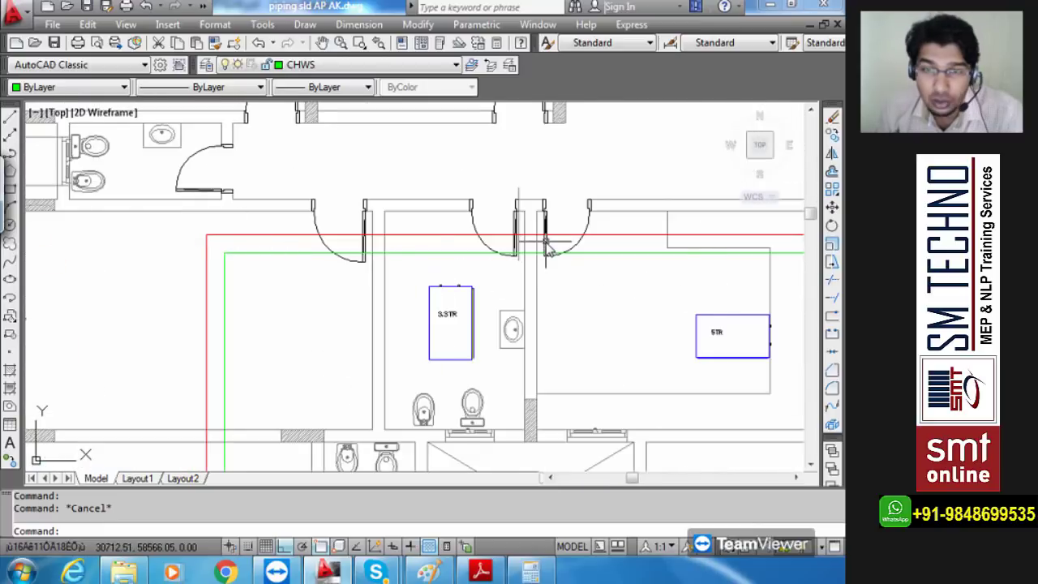
scroll(662, 274, "down", 2)
scroll(662, 274, "up", 3)
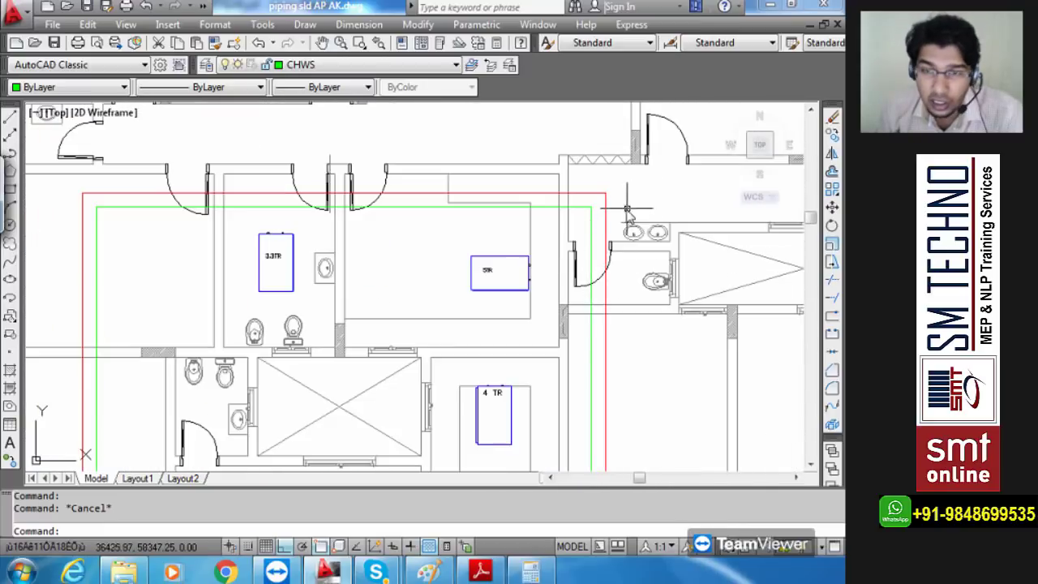
middle_click_drag(617, 467, 593, 227)
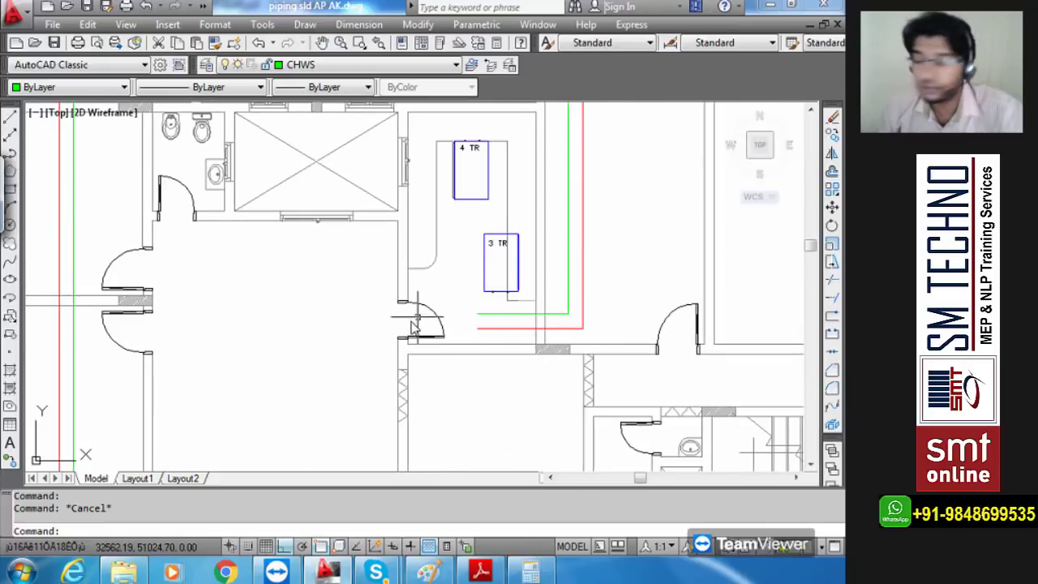
scroll(636, 274, "down", 6)
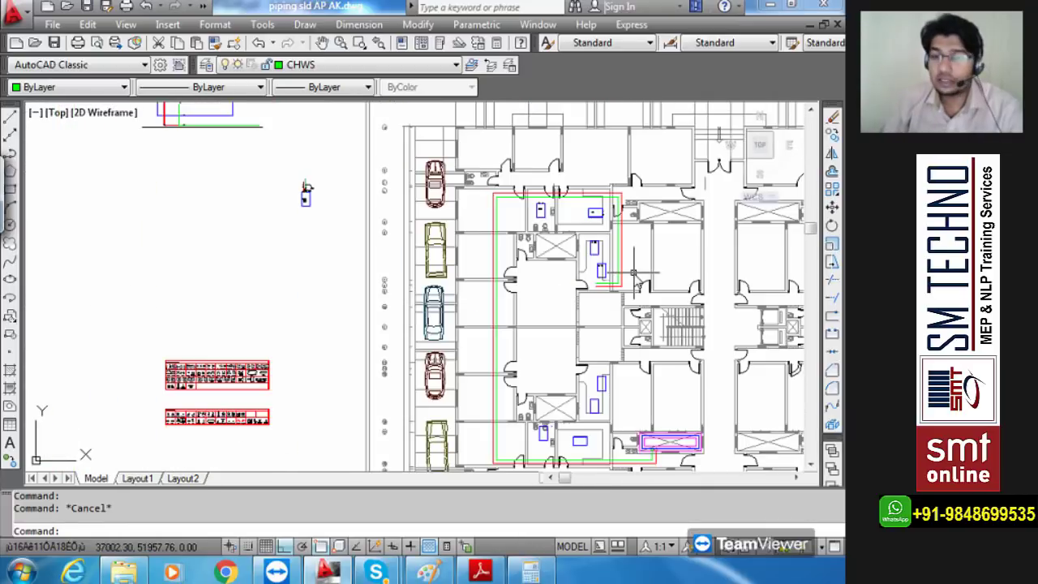
scroll(635, 273, "down", 2)
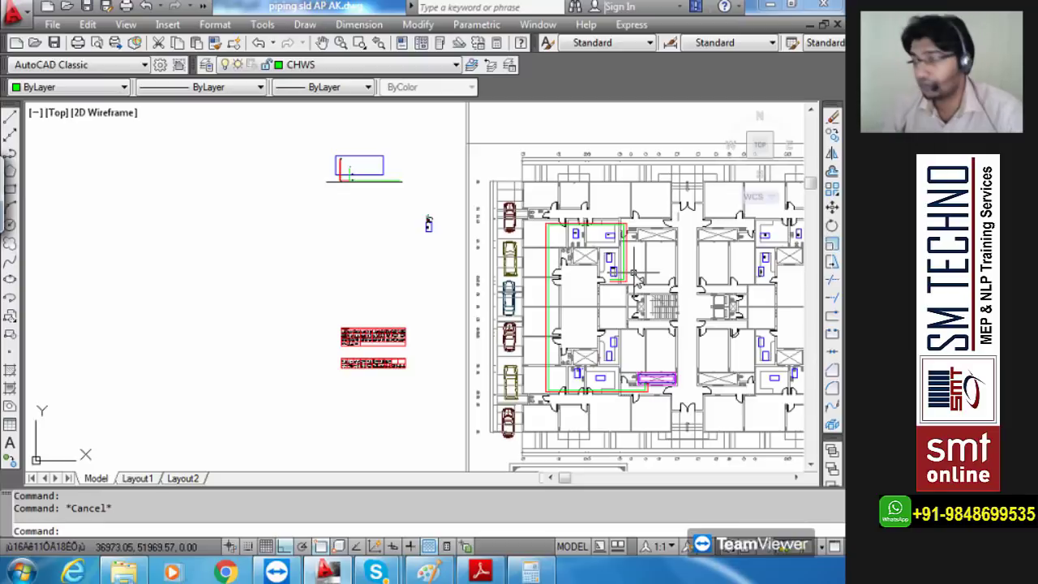
- Inspect the 3 TR unit and the two small pipe connections on its lower edge
scroll(612, 287, "up", 3)
mouse_move(544, 181)
middle_mouse_down()
mouse_move(547, 302)
mouse_move(487, 183)
middle_mouse_up()
scroll(546, 302, "up", 4)
scroll(547, 302, "down", 2)
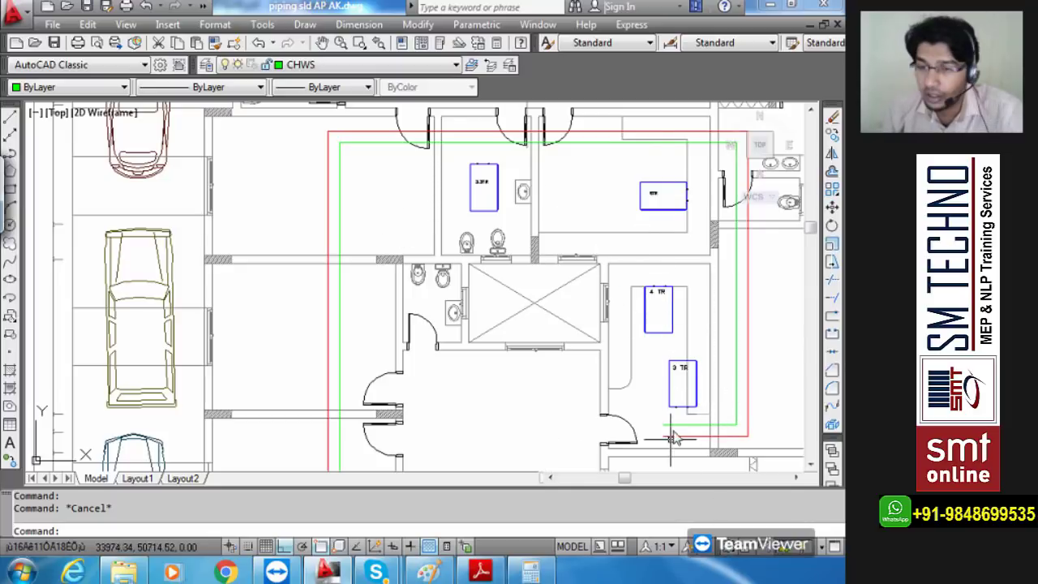
scroll(676, 421, "up", 4)
middle_click_drag(698, 420, 637, 424)
scroll(648, 417, "up", 1)
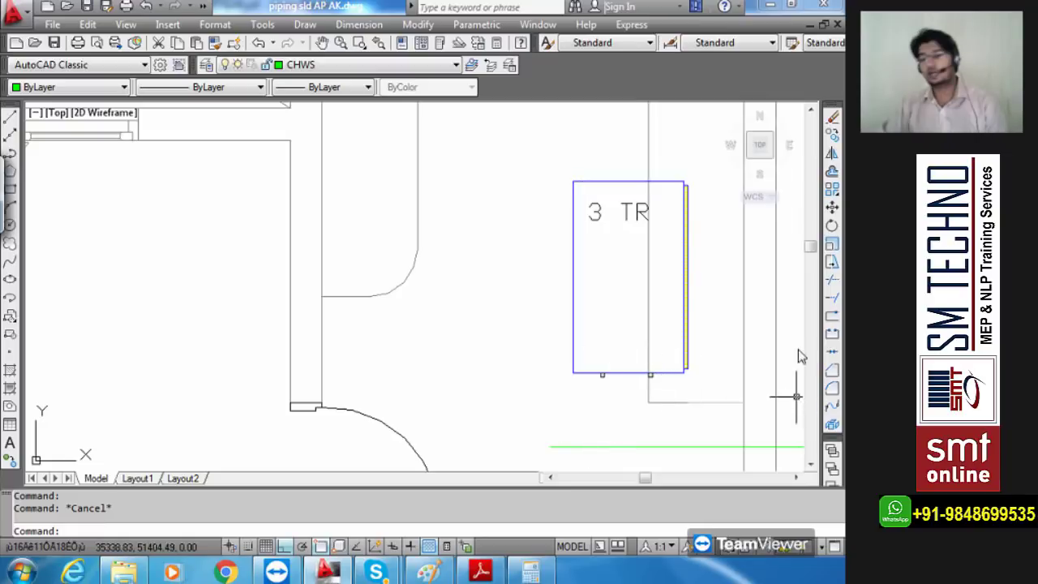
middle_click_drag(595, 273, 473, 276)
scroll(468, 338, "up", 2)
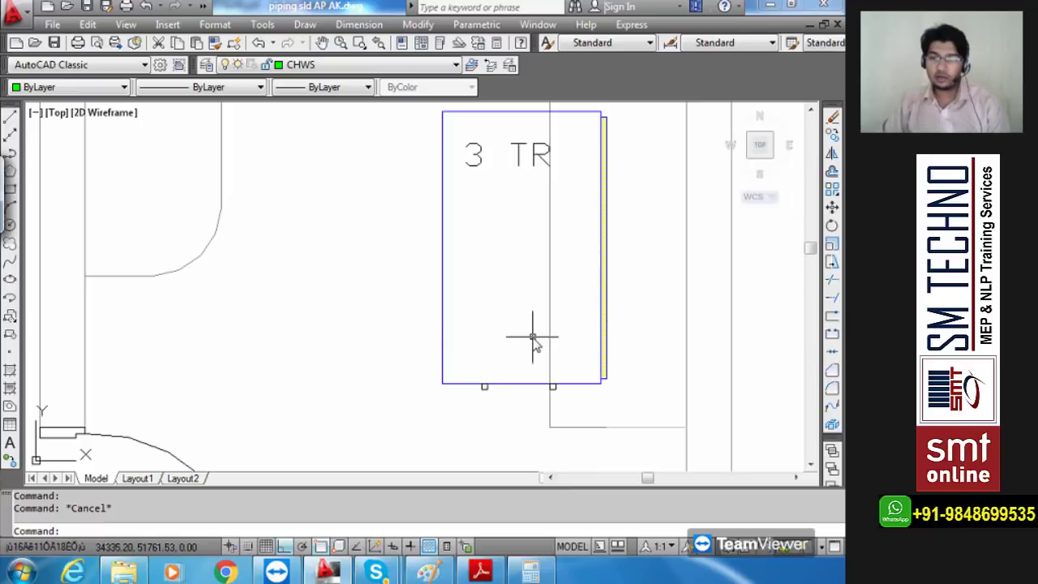
middle_click_drag(533, 337, 516, 378)
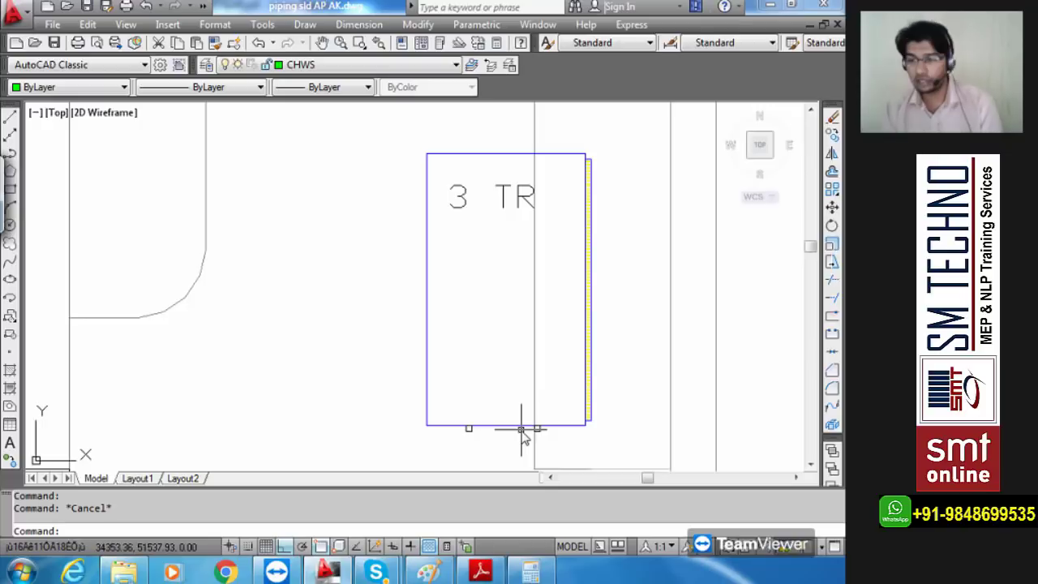
- Switch to Paint and start a new blank picture, discarding the existing sketch
left_click(428, 572)
left_click(32, 29)
left_click(44, 51)
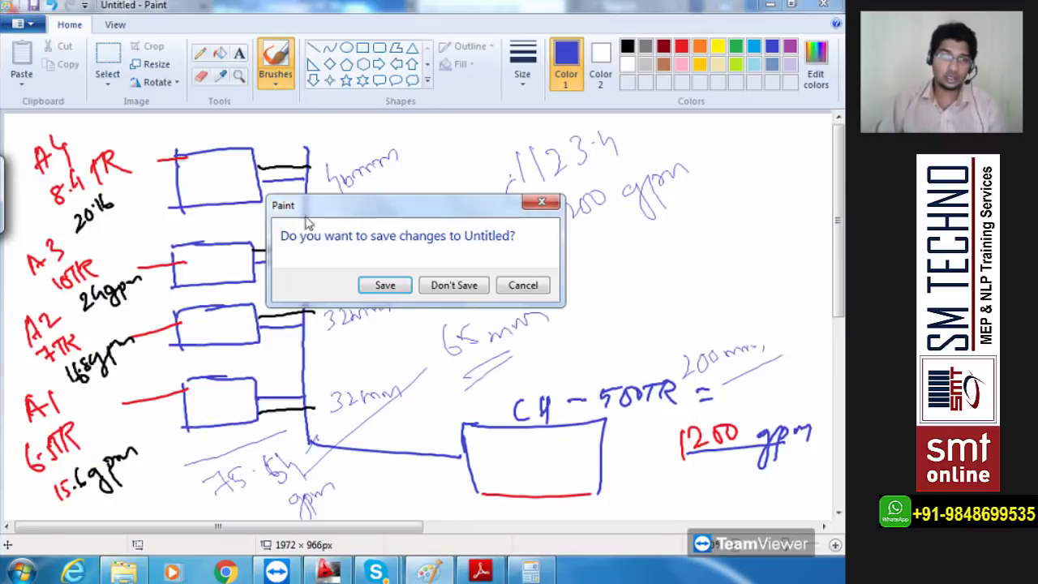
left_click(456, 286)
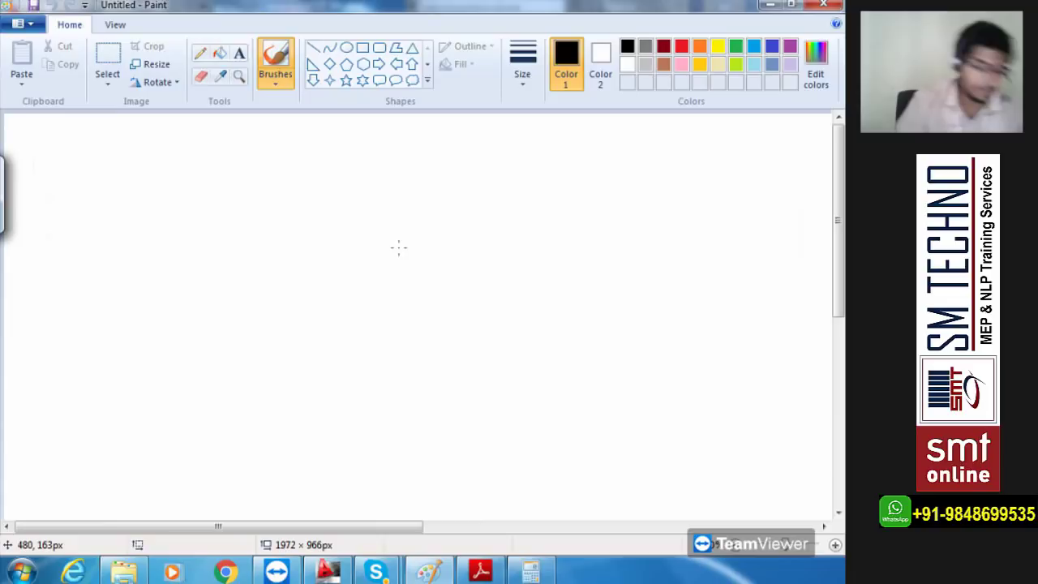
- Sketch a slanted black rectangular box on the canvas and write AHU above it
left_click_drag(210, 323, 214, 355)
mouse_move(200, 245)
left_mouse_down()
mouse_move(428, 187)
mouse_move(451, 302)
left_mouse_up()
left_click_drag(219, 355, 431, 293)
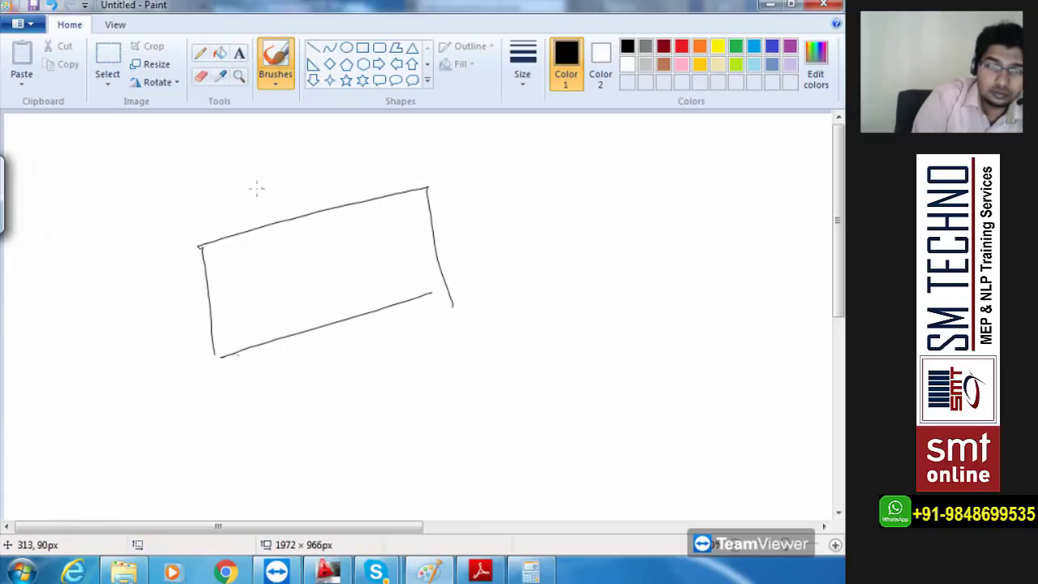
left_click_drag(254, 210, 269, 203)
left_click_drag(275, 182, 280, 205)
mouse_move(280, 195)
left_mouse_down()
mouse_move(293, 181)
mouse_move(298, 200)
left_mouse_up()
left_click_drag(301, 180, 319, 197)
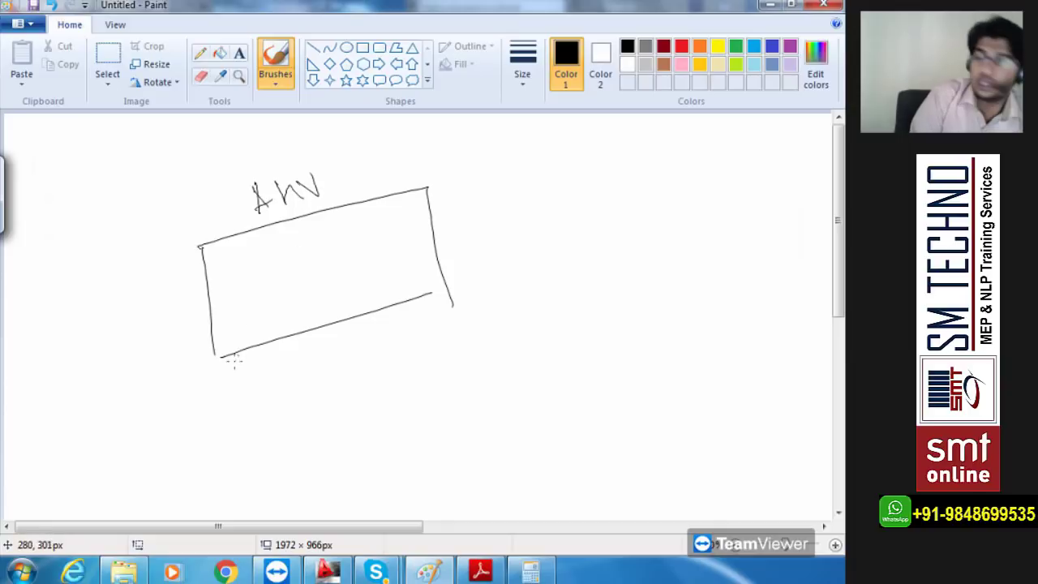
- Draw a green circle in the box's lower-left corner, a red circle near its upper-right corner and a grey circle between them
left_click(736, 46)
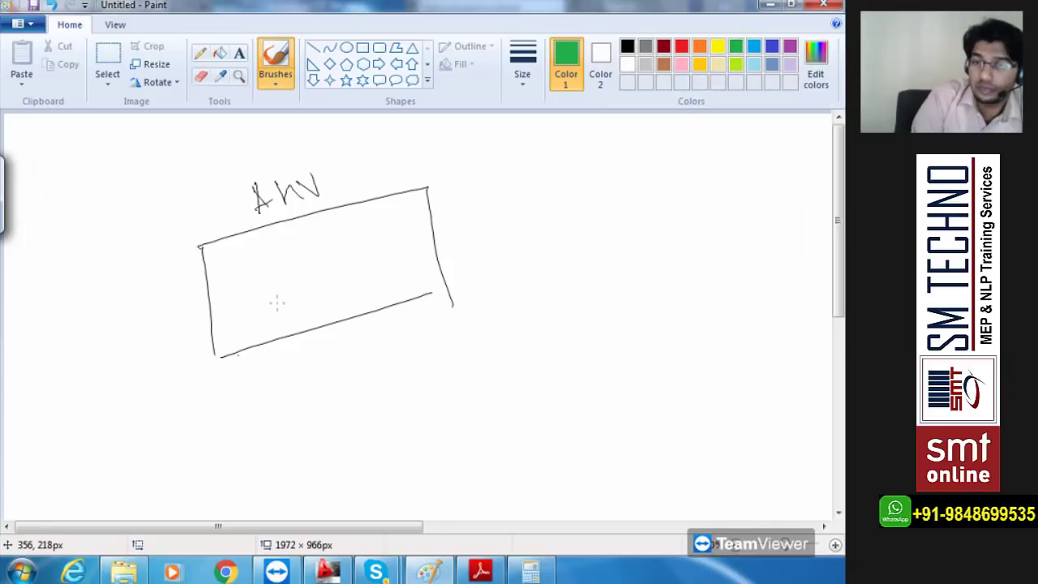
left_click_drag(240, 333, 241, 331)
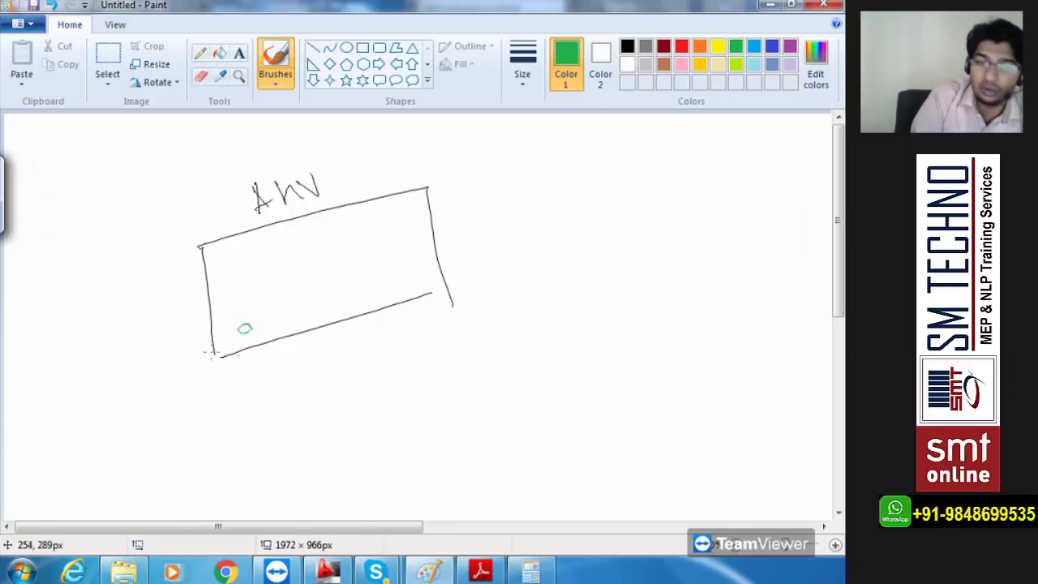
left_click(681, 46)
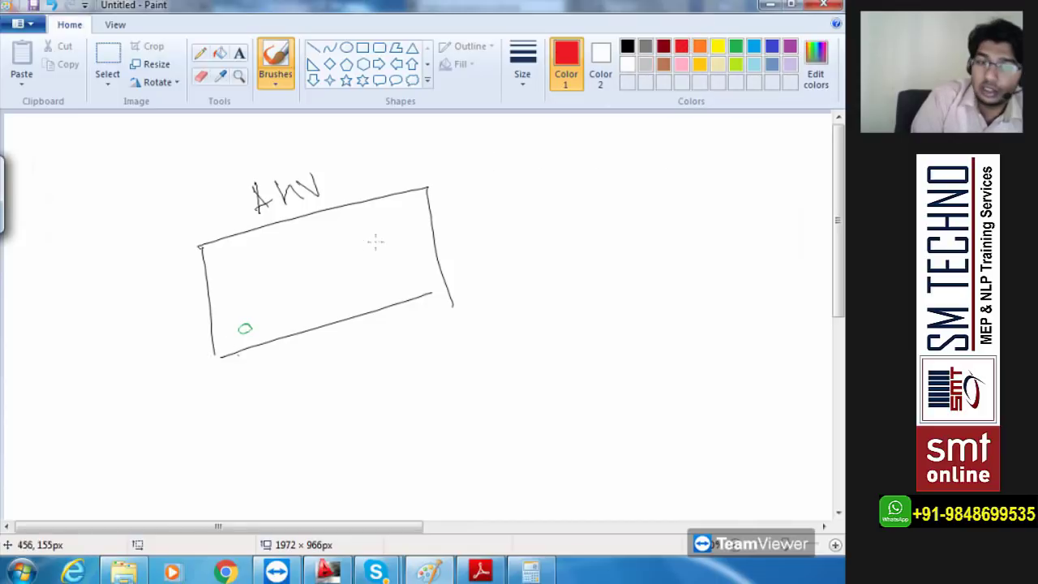
left_click_drag(370, 230, 382, 235)
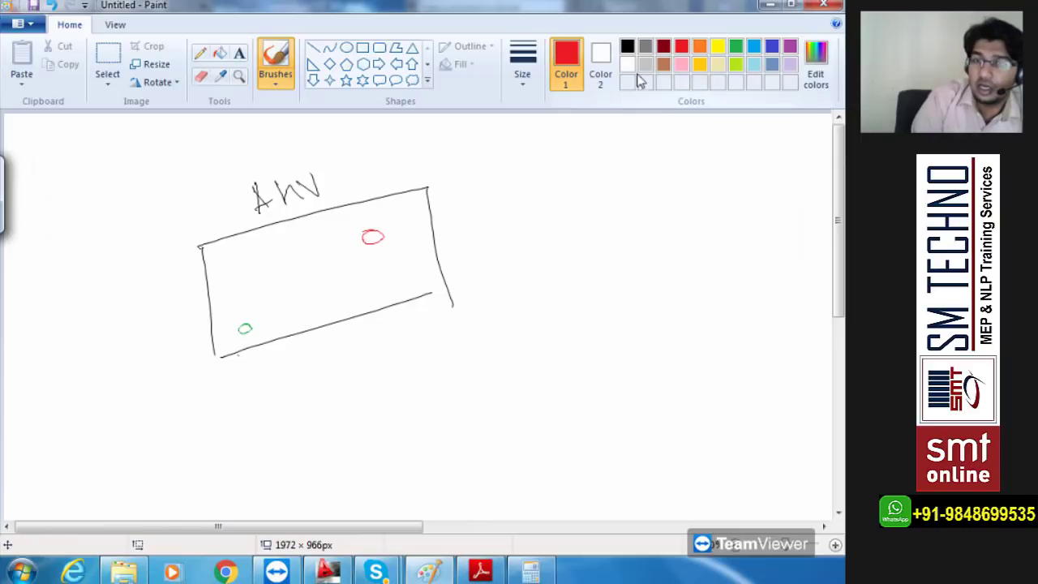
left_click(645, 46)
left_click_drag(320, 296, 321, 285)
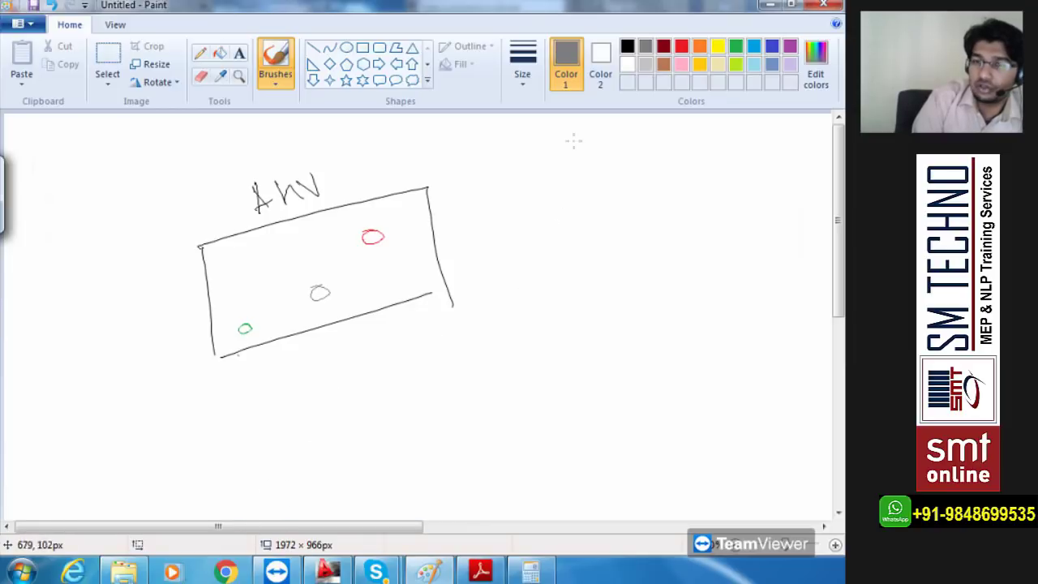
- Label the green, red and grey circles S, R and D in blue, and run a line from D to the label Drain pipe
left_click(772, 46)
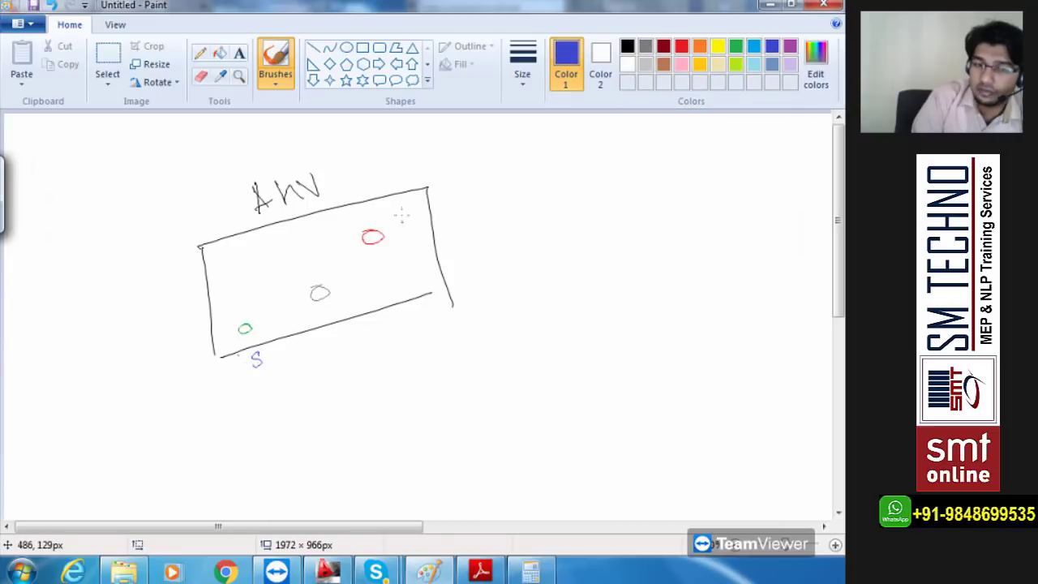
left_click_drag(384, 251, 381, 258)
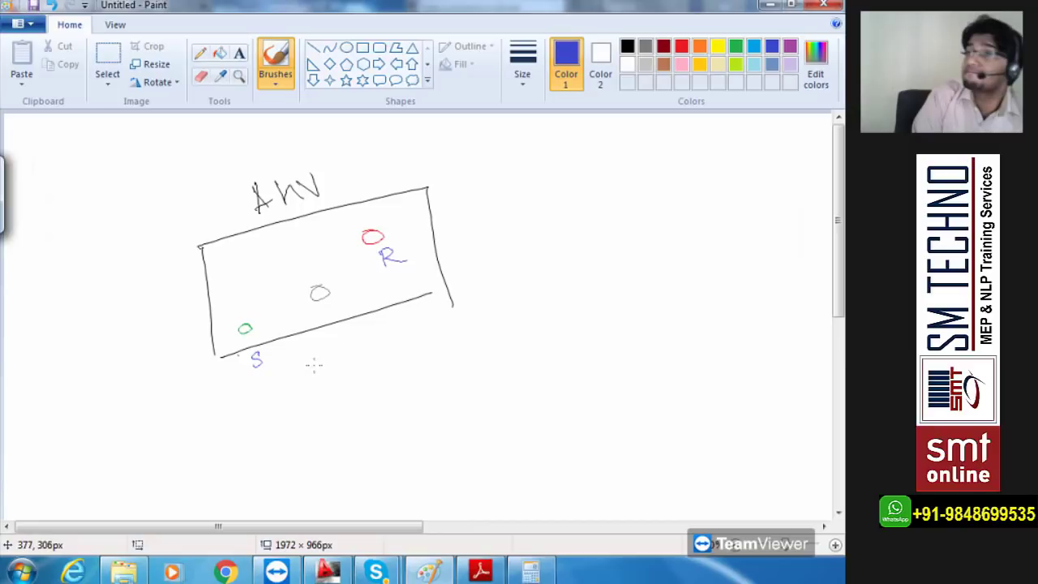
left_click_drag(326, 306, 328, 323)
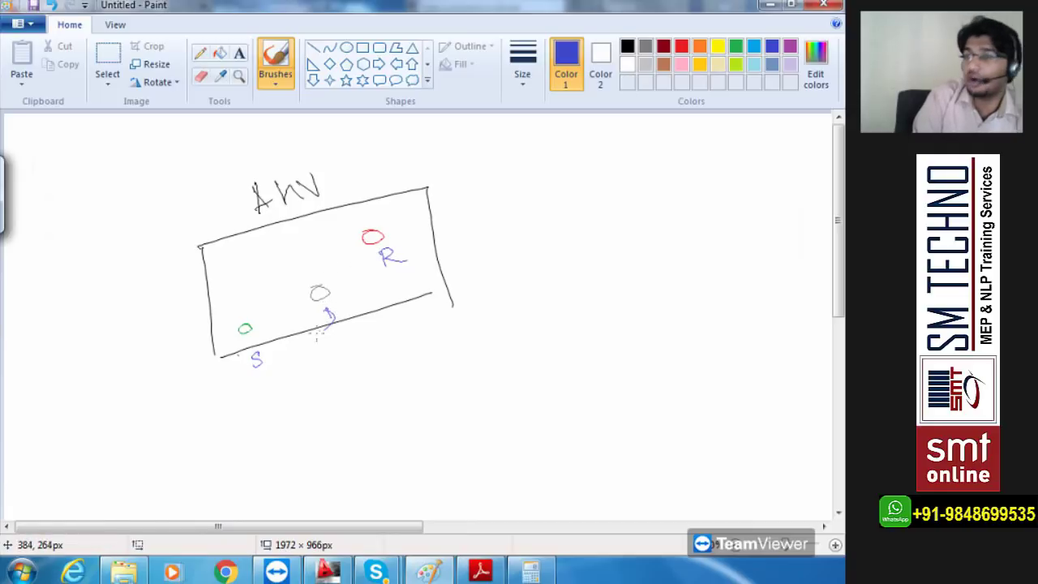
mouse_move(442, 304)
left_mouse_down()
mouse_move(474, 316)
mouse_move(487, 305)
left_mouse_up()
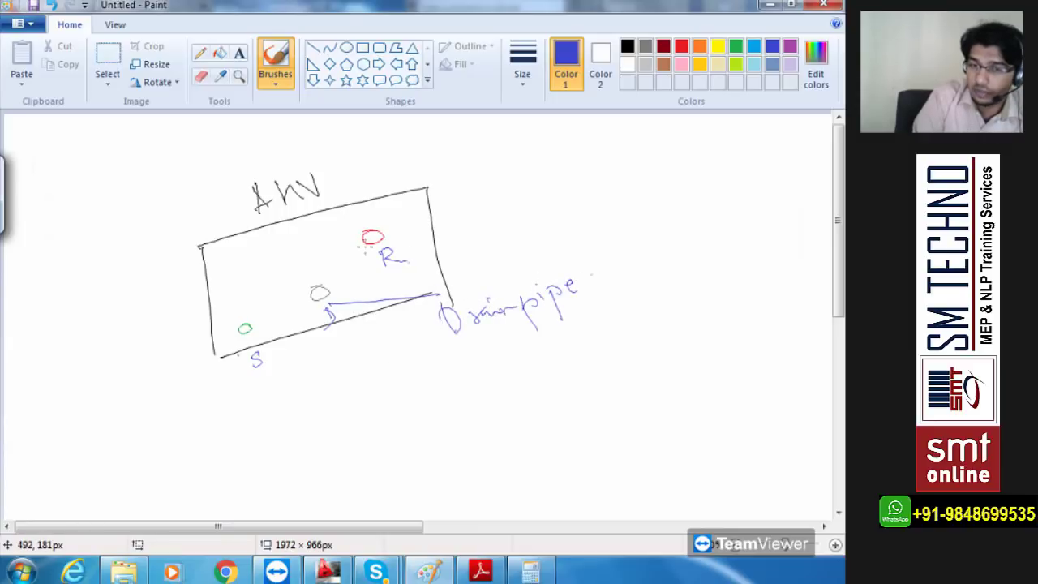
- Draw a row of blue loops along the box's upper edge, with lines leading out from the loops and from the red circle
left_click_drag(374, 233, 371, 233)
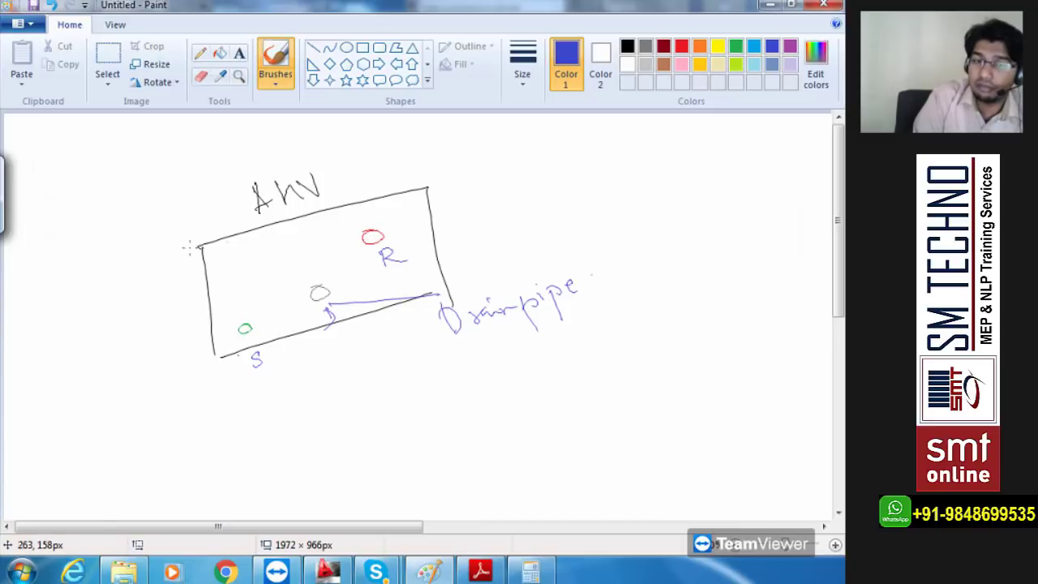
mouse_move(206, 241)
left_mouse_down()
mouse_move(386, 193)
mouse_move(320, 211)
left_mouse_up()
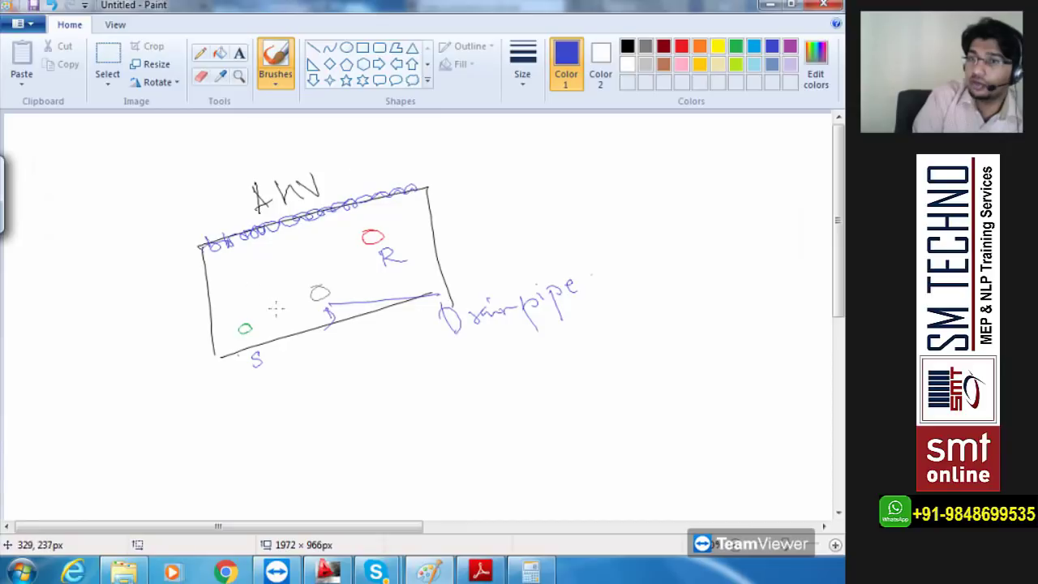
left_click_drag(497, 124, 337, 165)
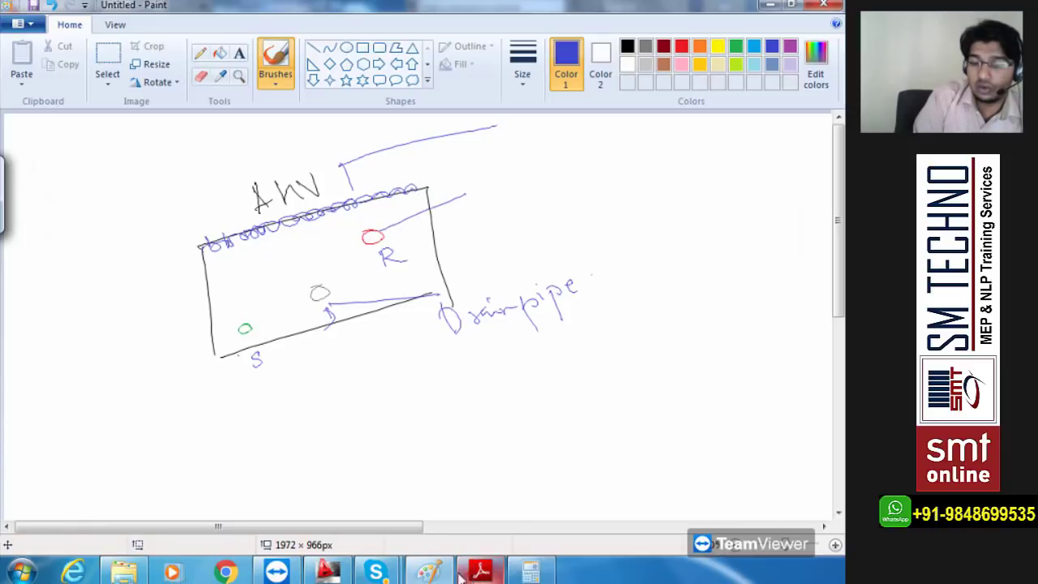
- Switch to AutoCAD and examine the 3 TR unit's lower pipe connections and the supply and return lines nearby
left_click(328, 571)
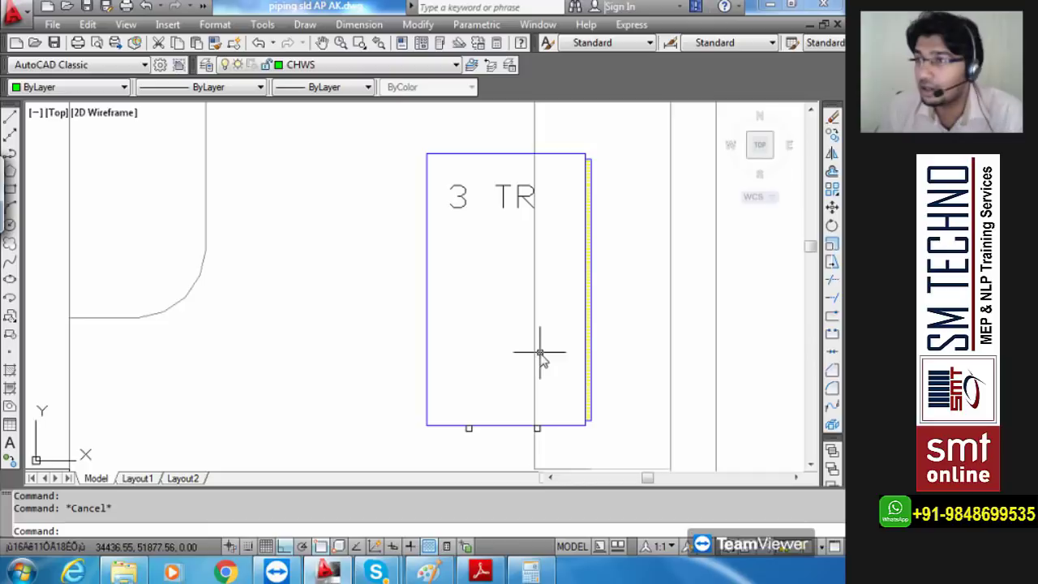
scroll(543, 341, "up", 1)
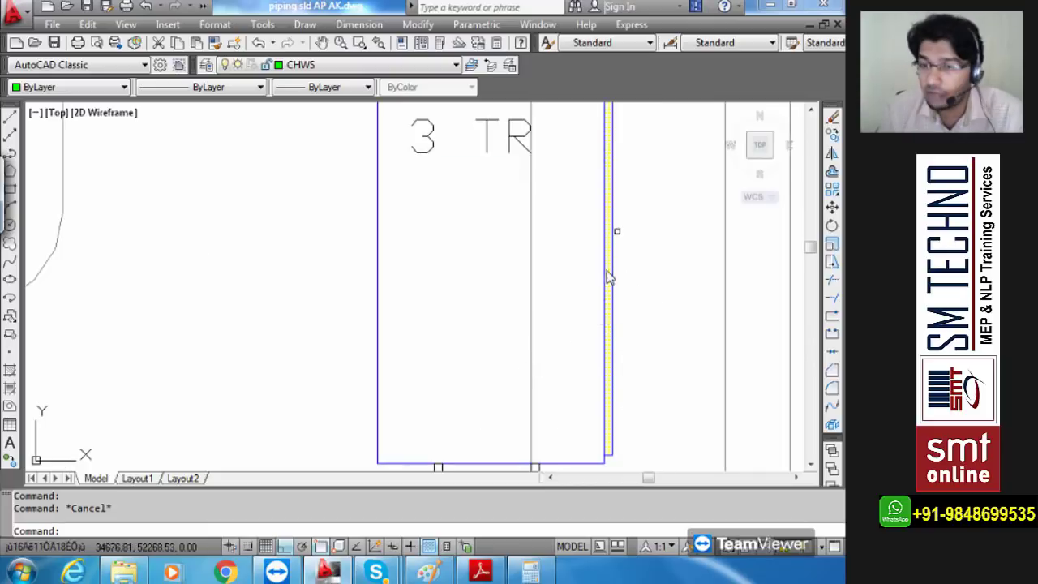
middle_click_drag(607, 336, 604, 246)
scroll(604, 246, "down", 2)
middle_click_drag(524, 257, 550, 306)
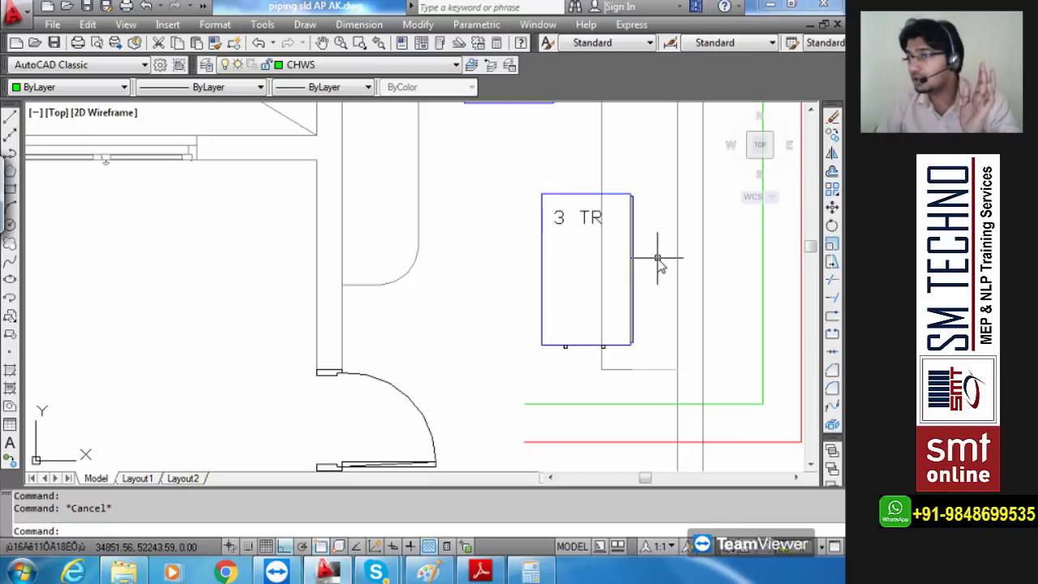
scroll(653, 294, "up", 2)
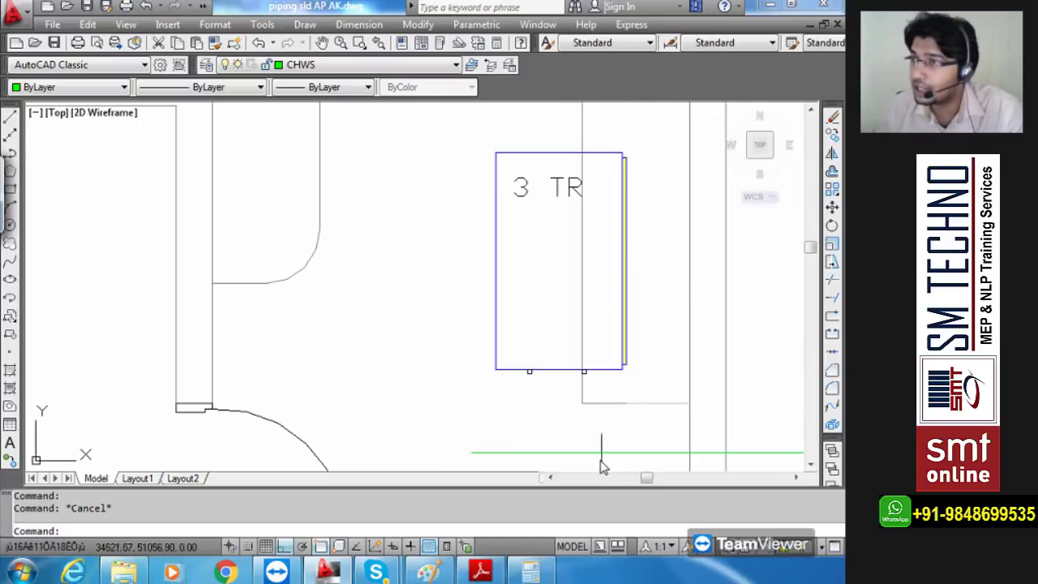
scroll(582, 374, "up", 3)
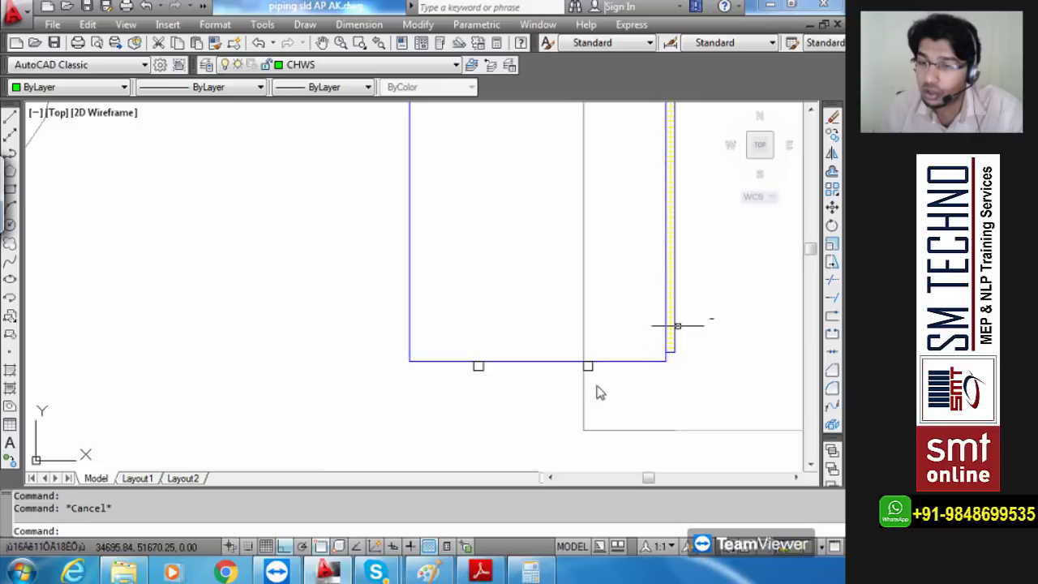
- Colour the 3 TR unit's two lower pipe connections, the right one red and the left one green
left_click(587, 366)
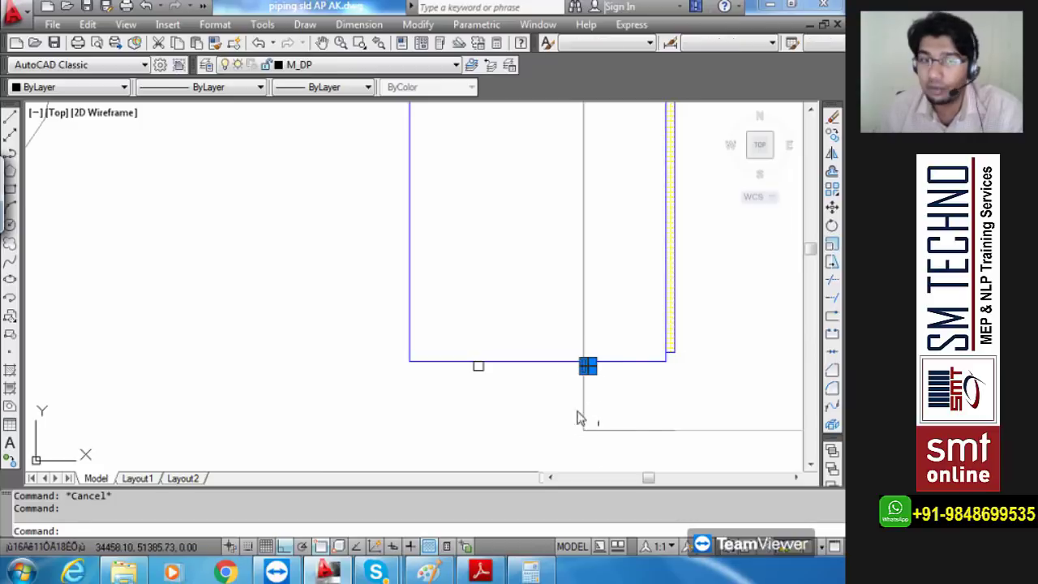
left_click(69, 87)
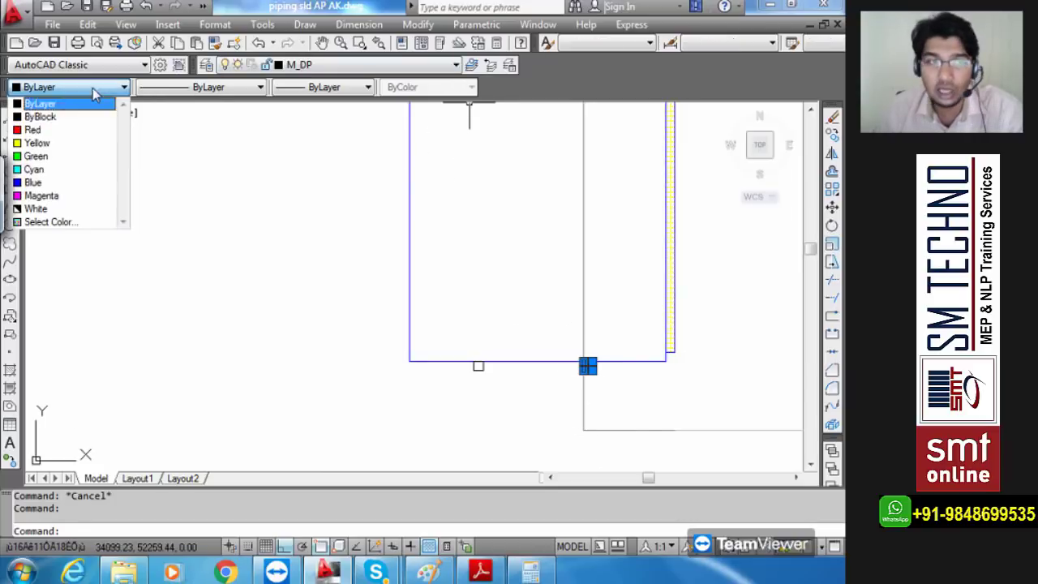
left_click(36, 129)
key("Escape")
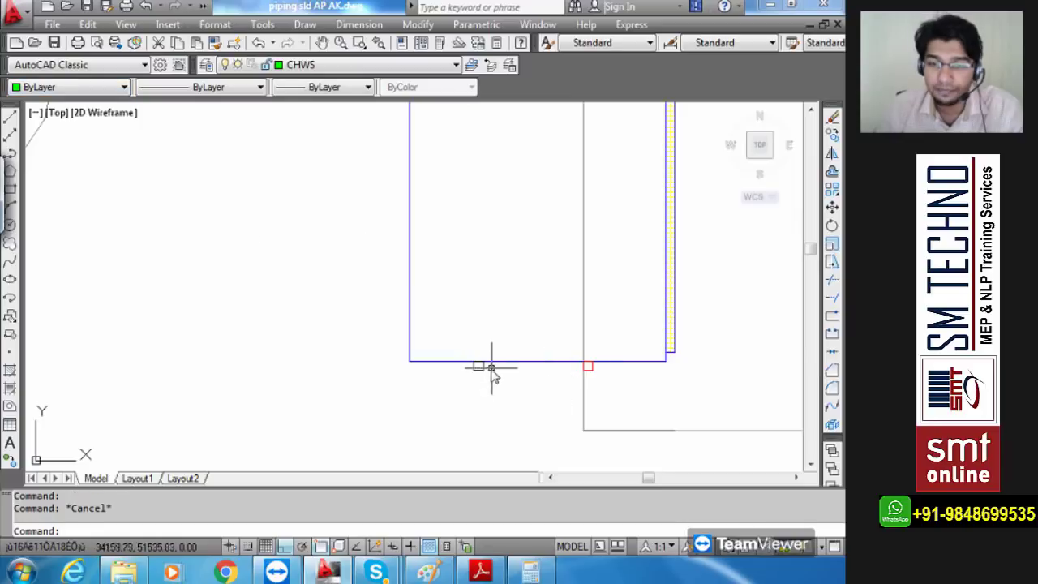
left_click(478, 366)
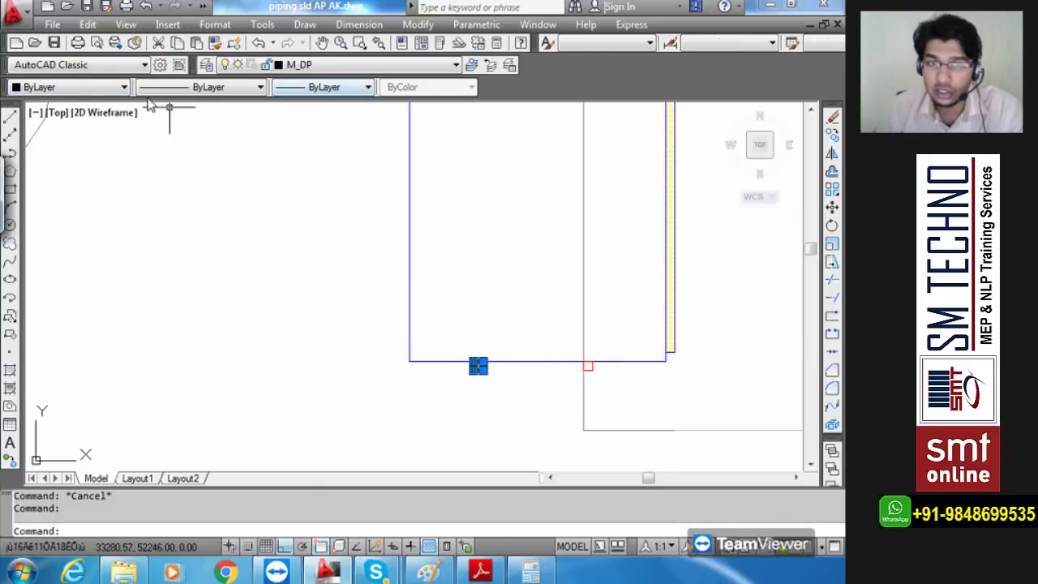
left_click(69, 86)
left_click(36, 155)
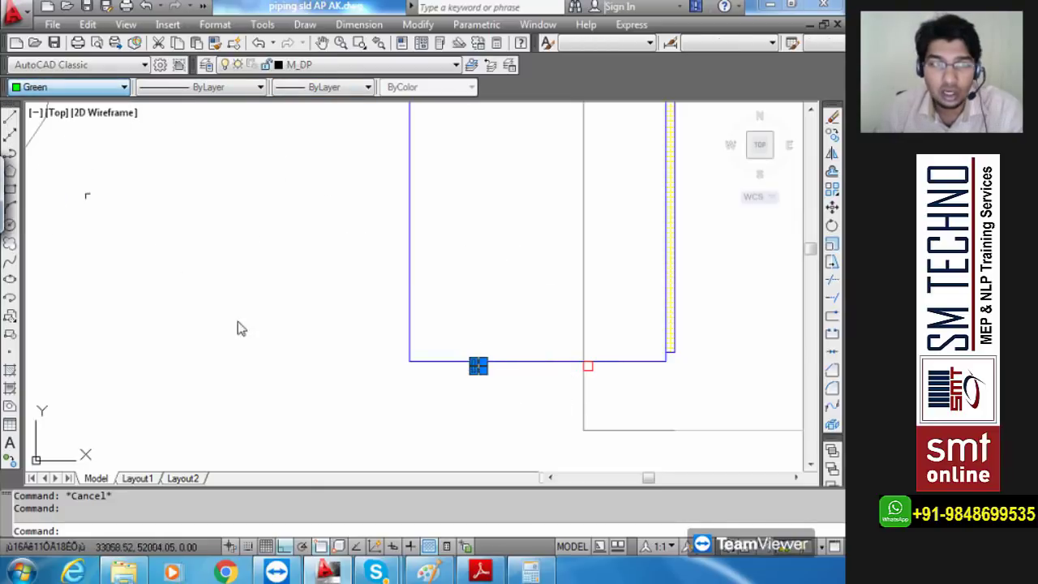
key("Escape")
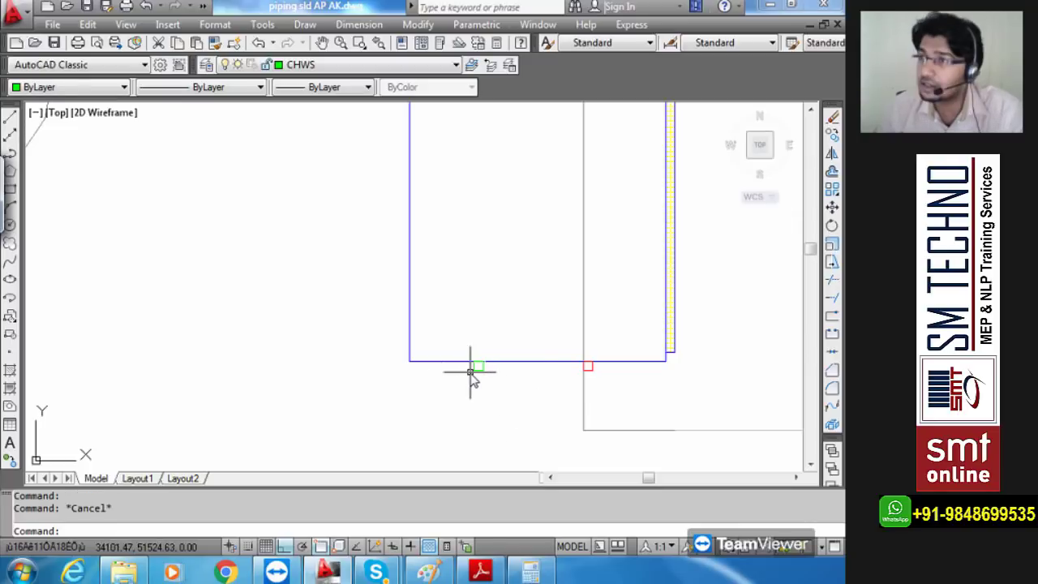
- Colour the 4 TR unit's two upper pipe connections, the left one red and the right one green
scroll(619, 278, "down", 6)
middle_click_drag(555, 134, 569, 393)
scroll(556, 347, "up", 4)
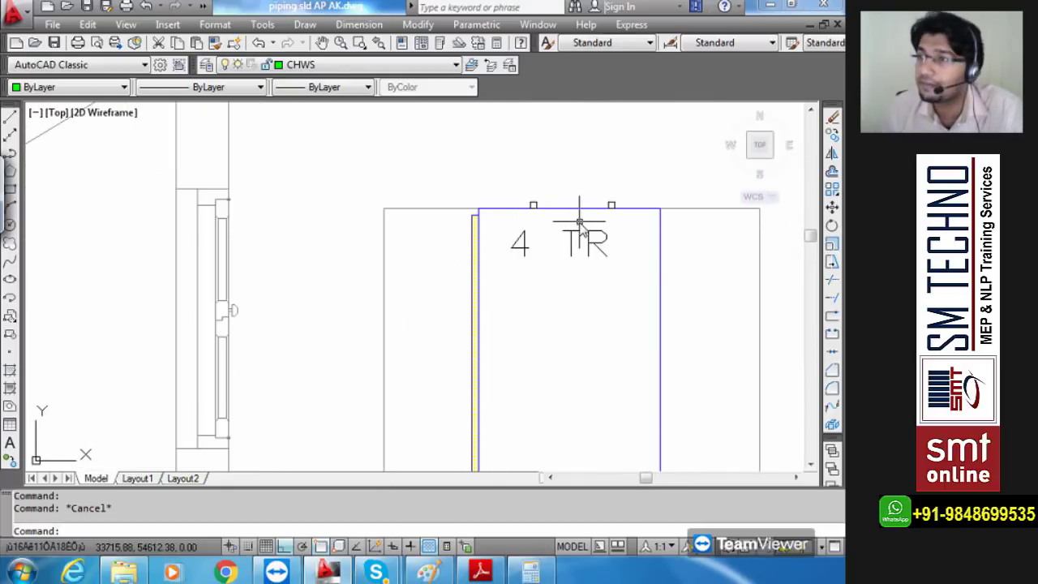
left_click(533, 209)
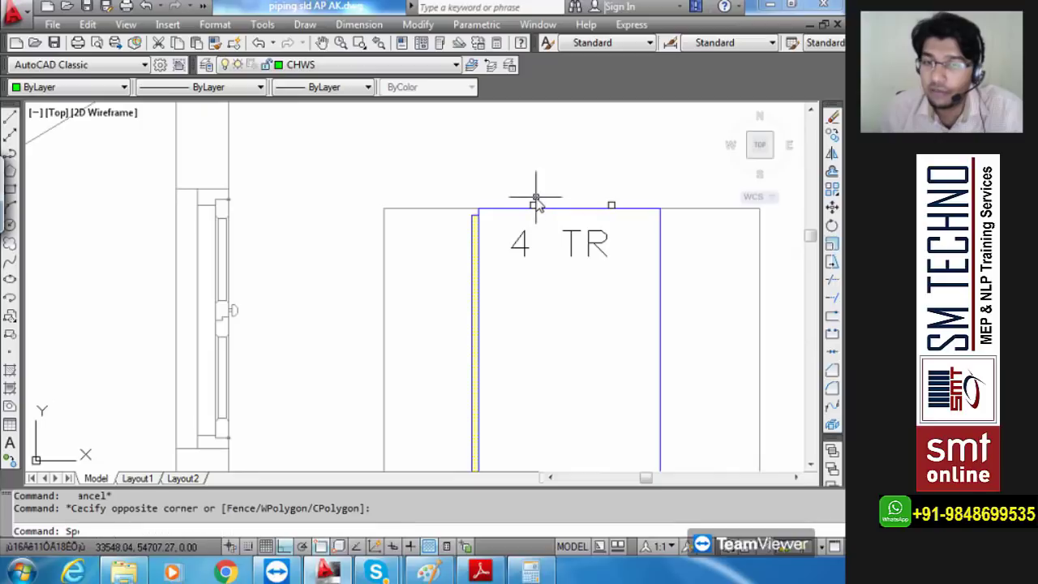
left_click(533, 203)
left_click(97, 88)
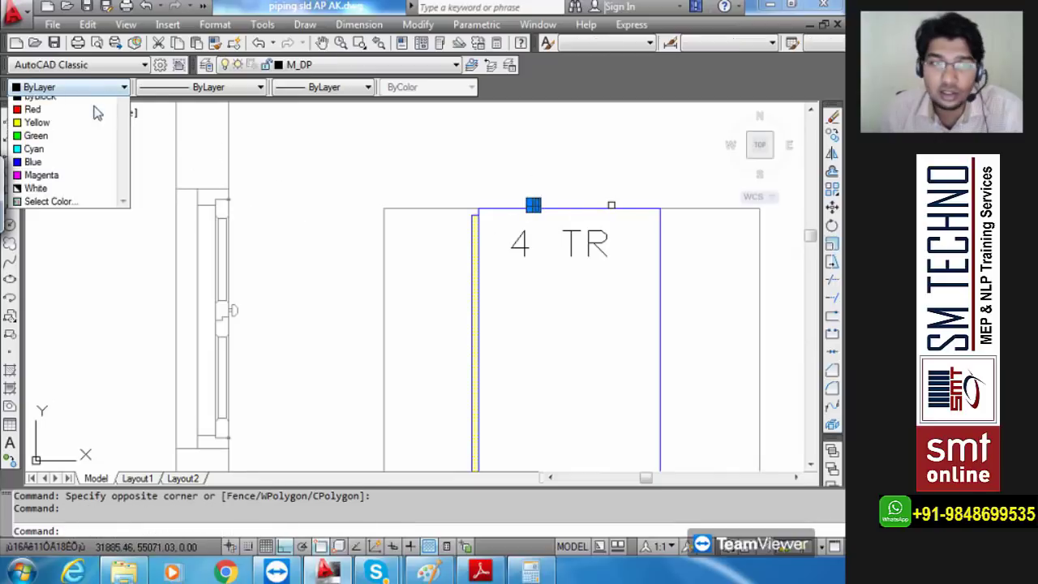
left_click(81, 129)
key("Escape")
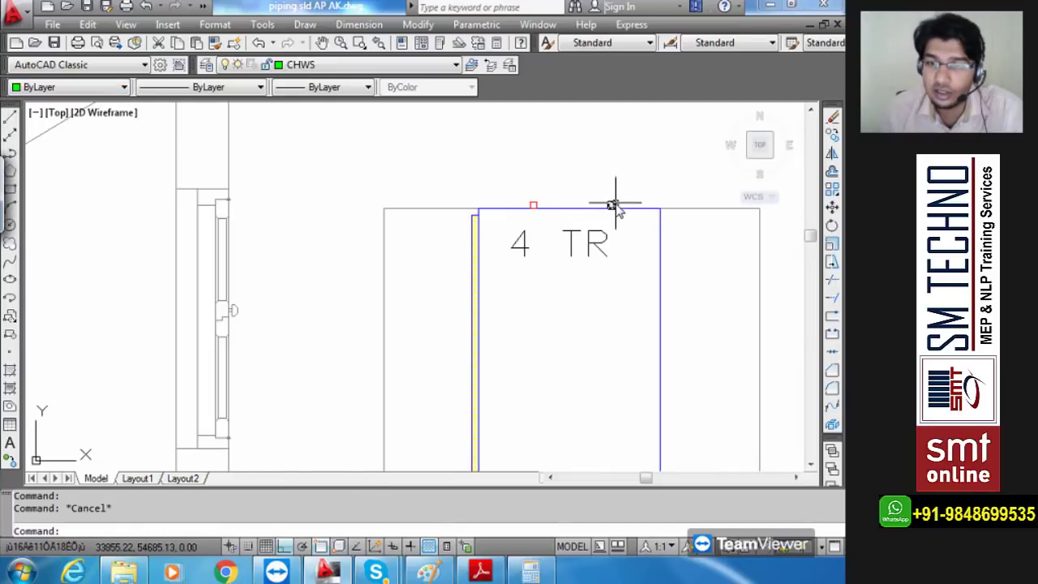
left_click(614, 205)
left_click(124, 87)
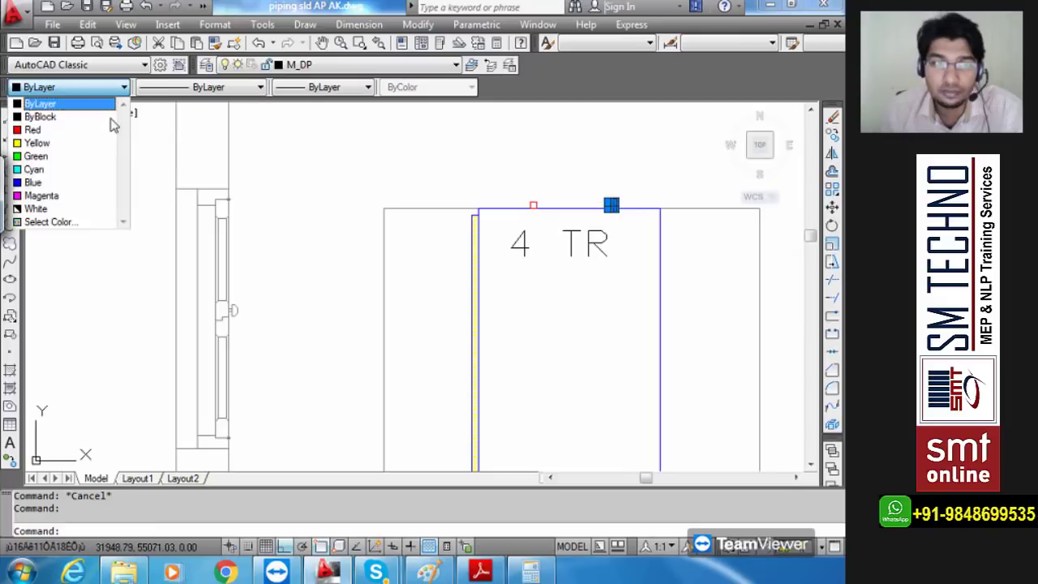
left_click(88, 165)
key("Escape")
- Colour the 5TR unit's two side pipe connections, the upper one green and the lower one red
scroll(533, 241, "down", 5)
middle_click_drag(539, 189, 547, 197)
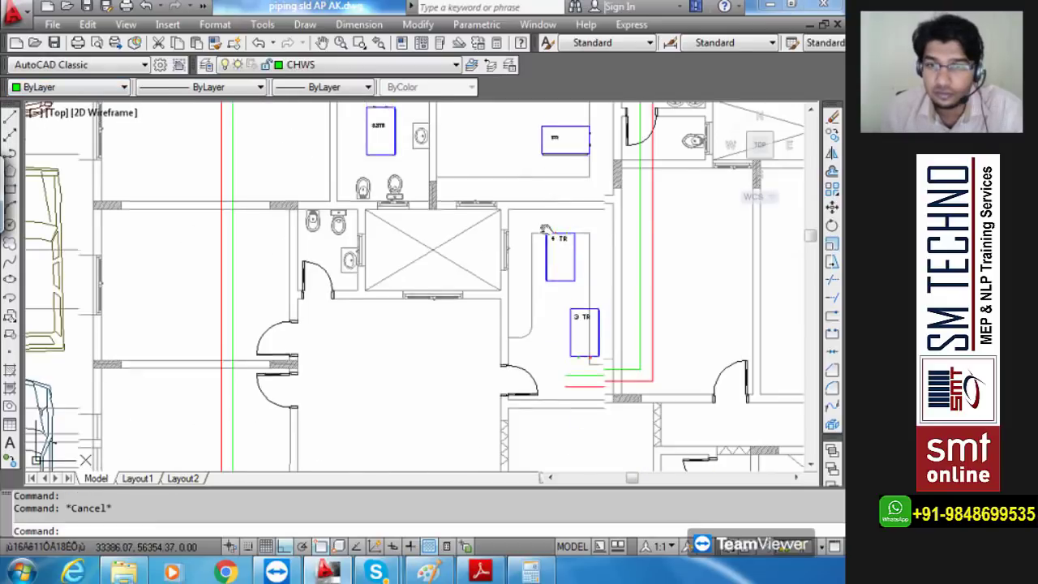
scroll(547, 197, "down", 2)
scroll(581, 297, "up", 6)
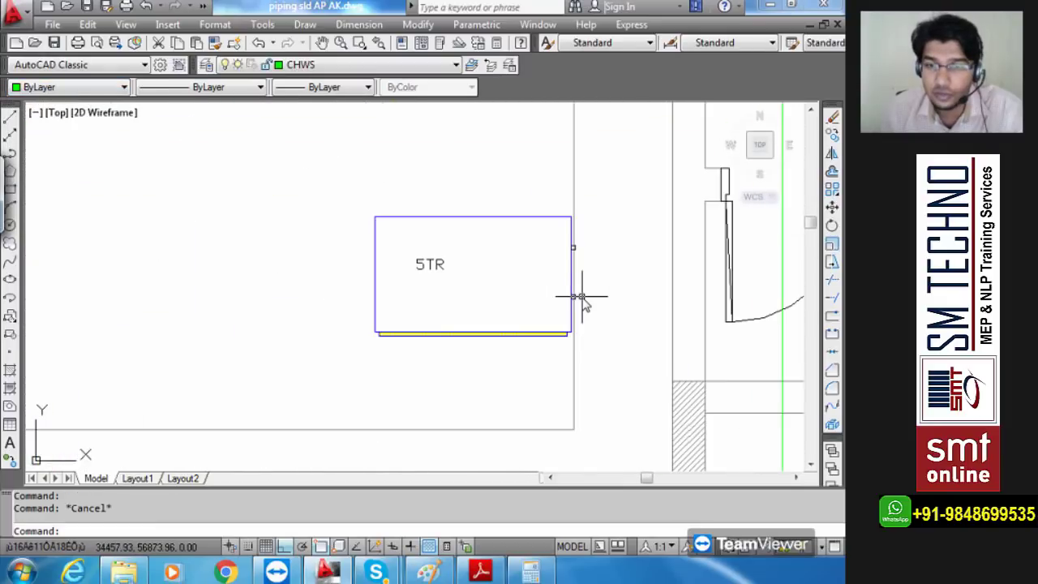
scroll(575, 247, "up", 3)
left_click(568, 249)
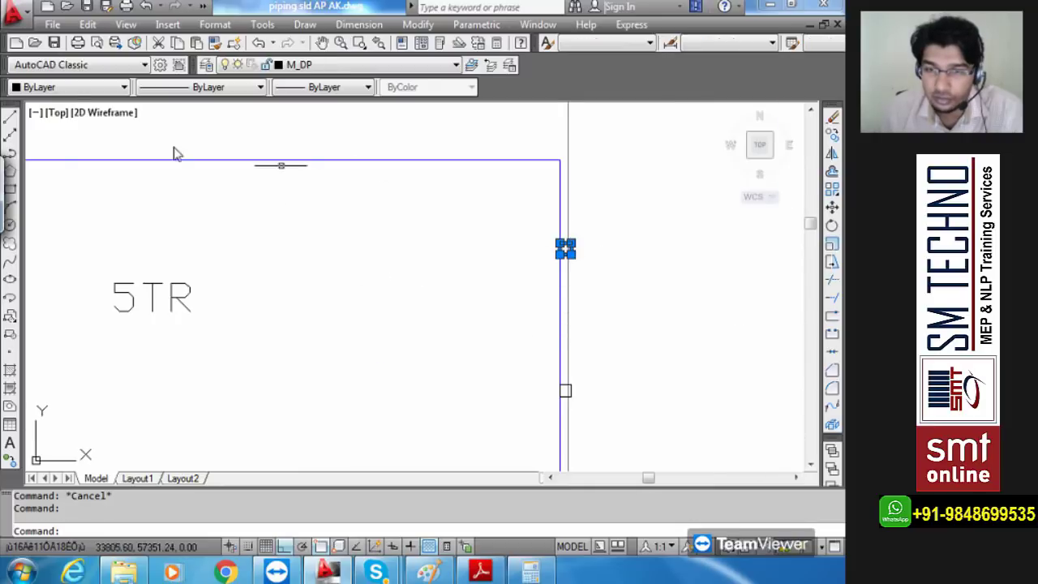
left_click(69, 87)
left_click(49, 159)
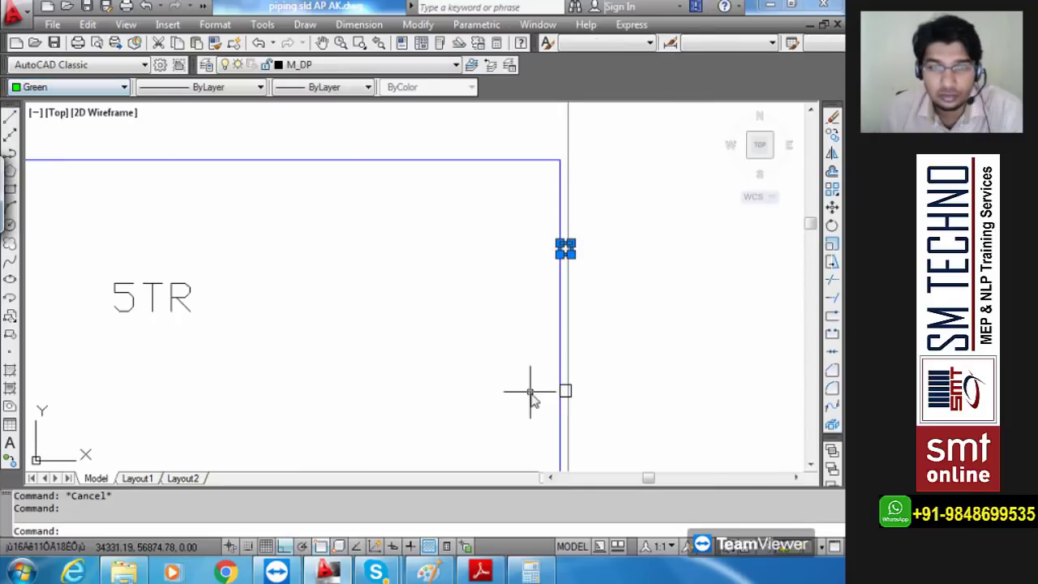
key("Escape")
left_click(565, 391)
left_click(117, 90)
left_click(70, 131)
scroll(434, 220, "down", 3)
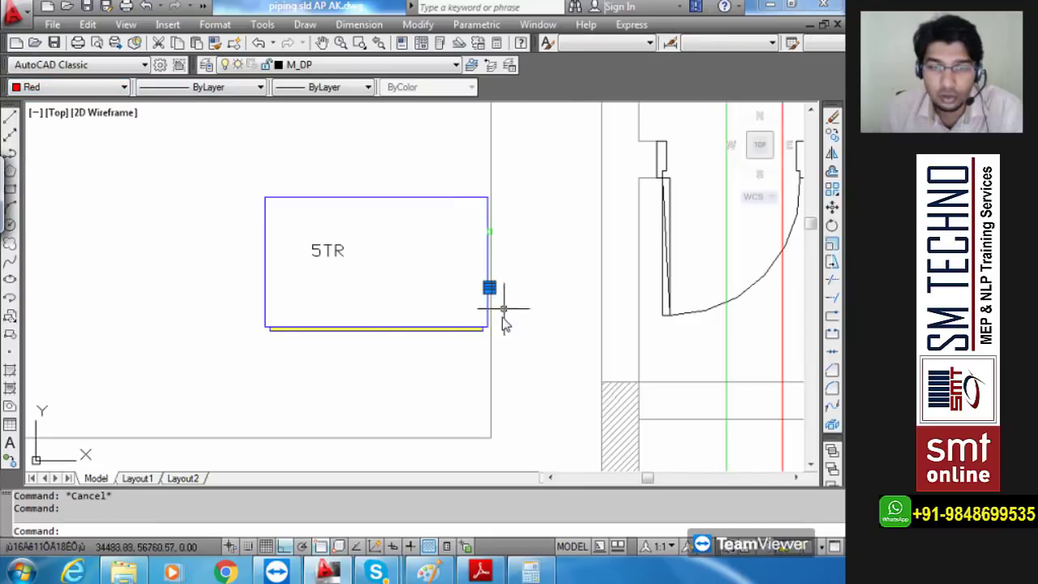
key("Escape")
- Colour the 3.3TR unit's two upper pipe connections, the right one red and the left one green
scroll(429, 298, "down", 3)
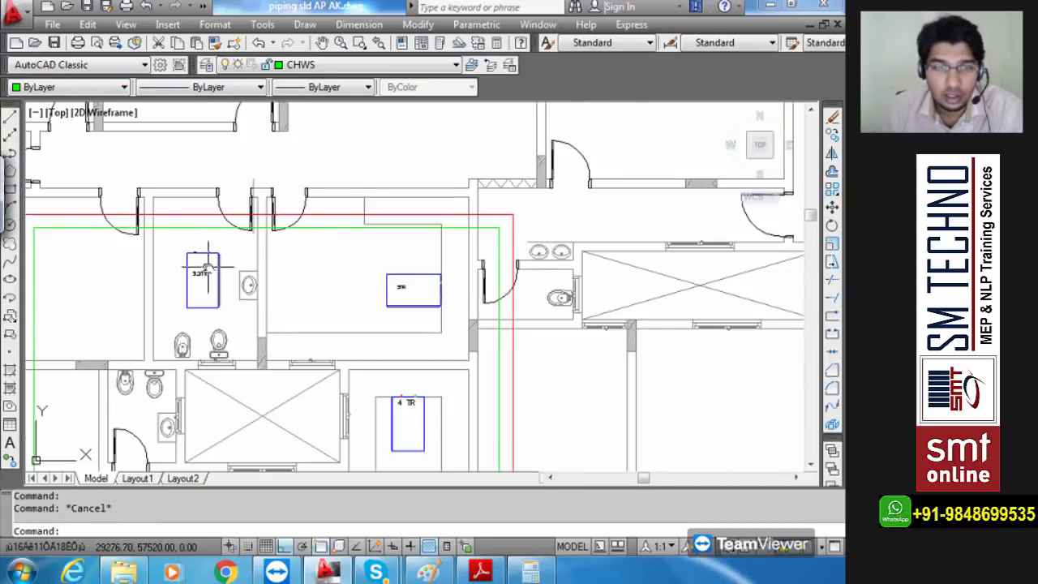
scroll(398, 320, "up", 6)
left_click(419, 320)
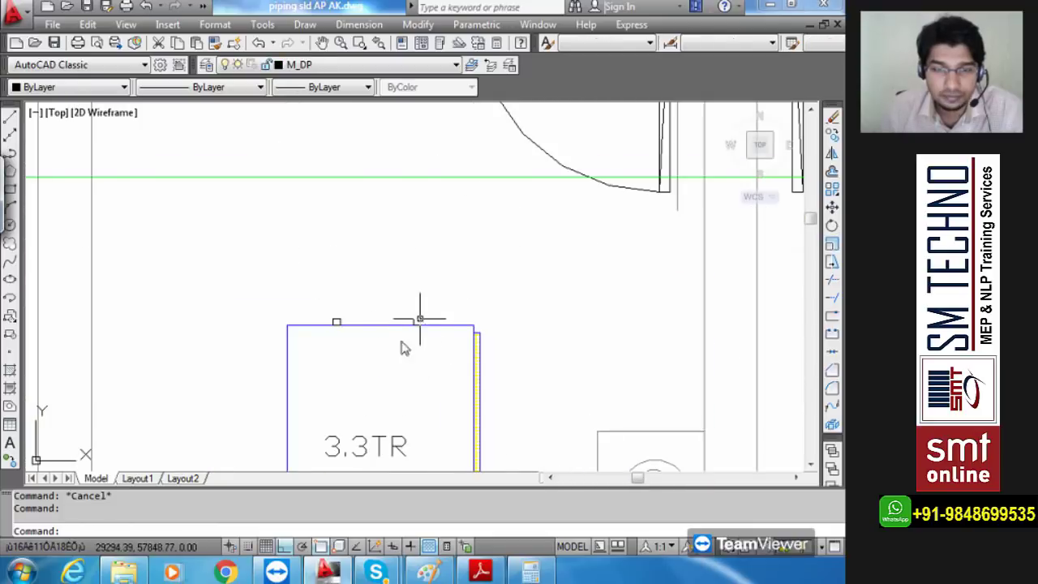
left_click(113, 87)
left_click(63, 130)
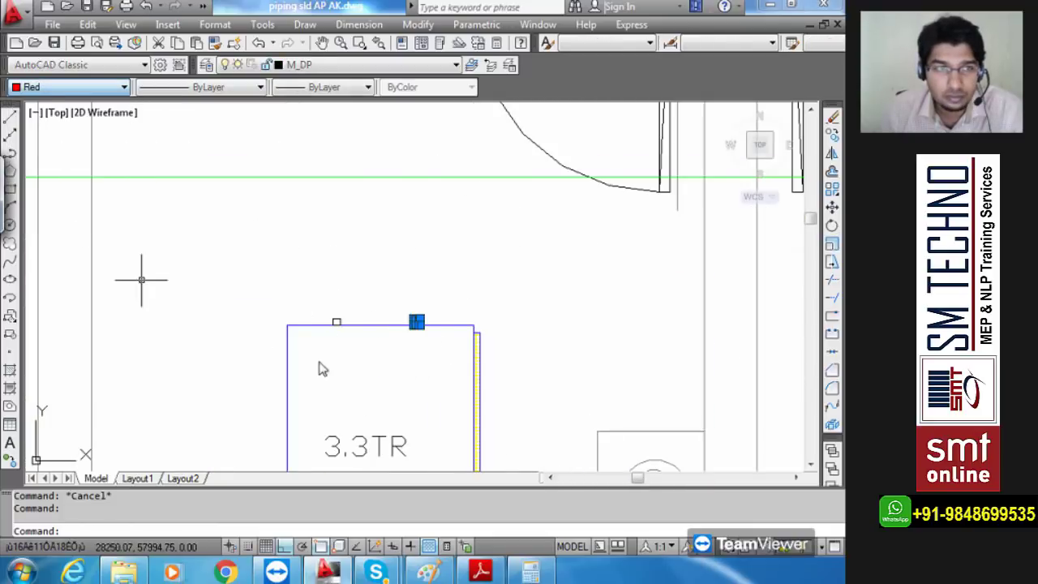
key("Escape")
left_click(337, 319)
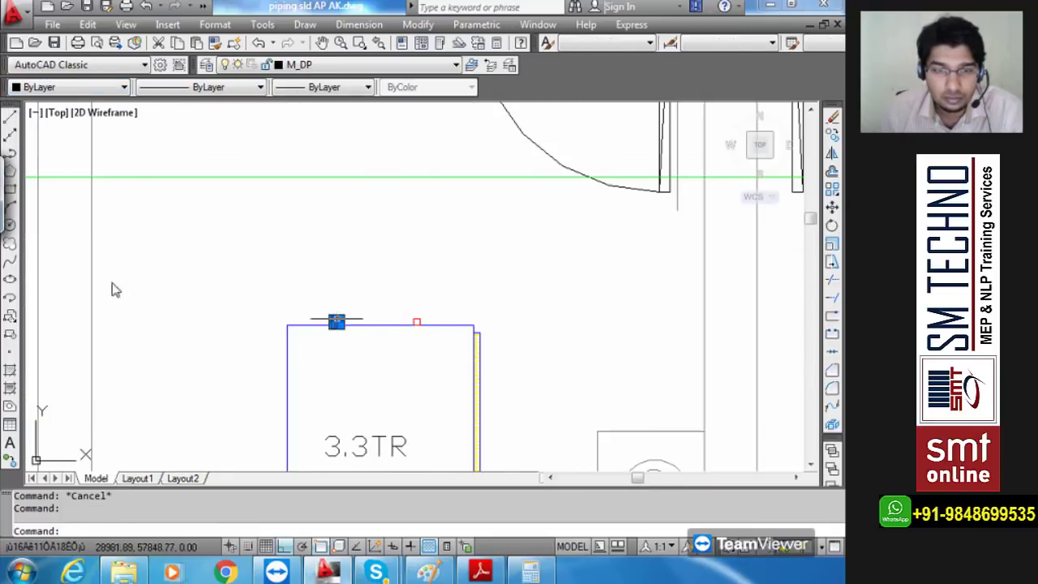
left_click(51, 86)
left_click(64, 155)
key("Escape")
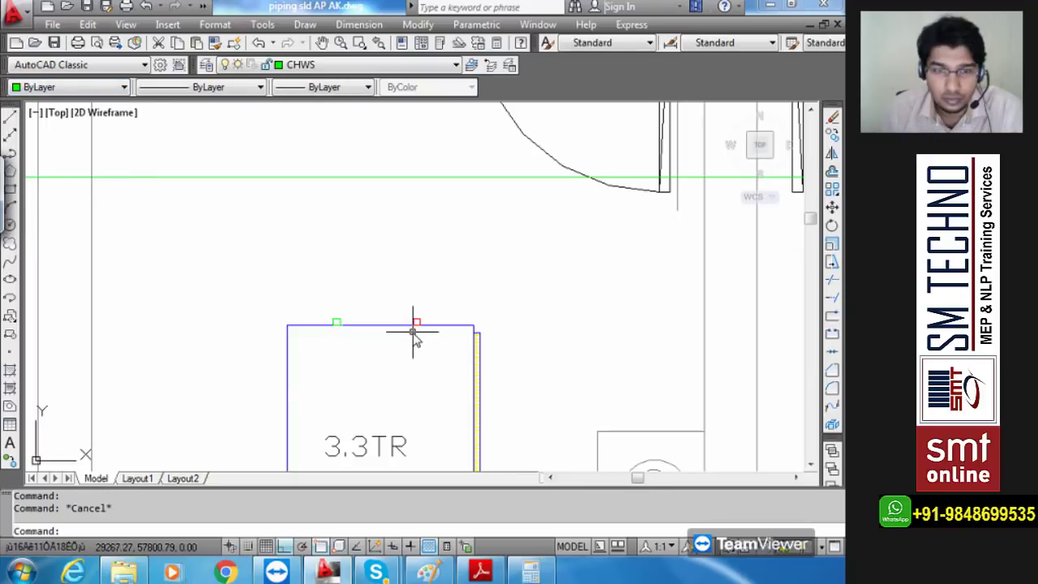
- Draw a vertical polyline from the 3 TR unit's green connection down to the green supply line
scroll(413, 332, "down", 6)
scroll(491, 339, "up", 1)
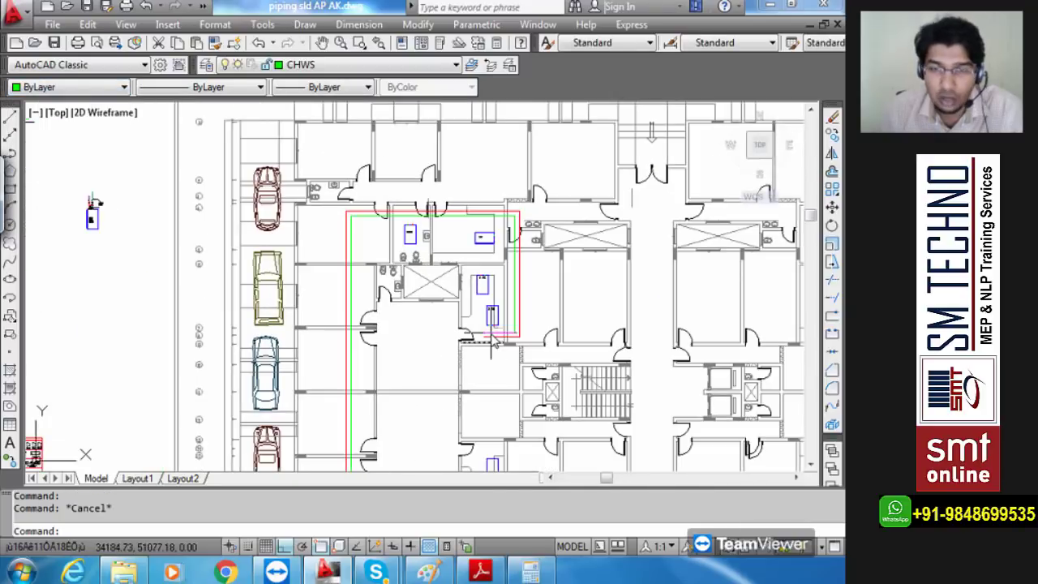
scroll(491, 339, "up", 5)
scroll(528, 329, "up", 2)
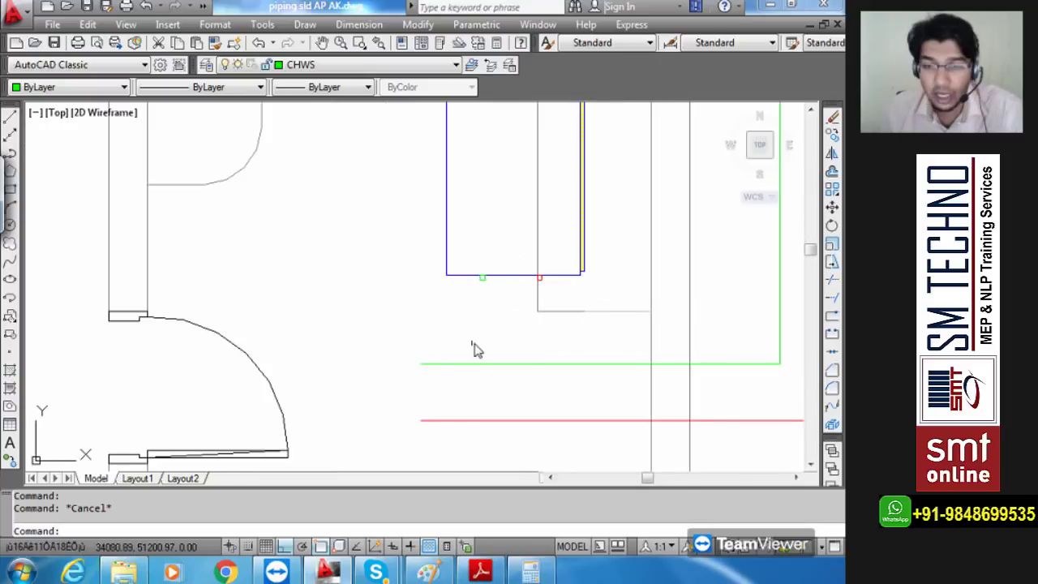
scroll(475, 348, "up", 3)
type("PL")
key("Return")
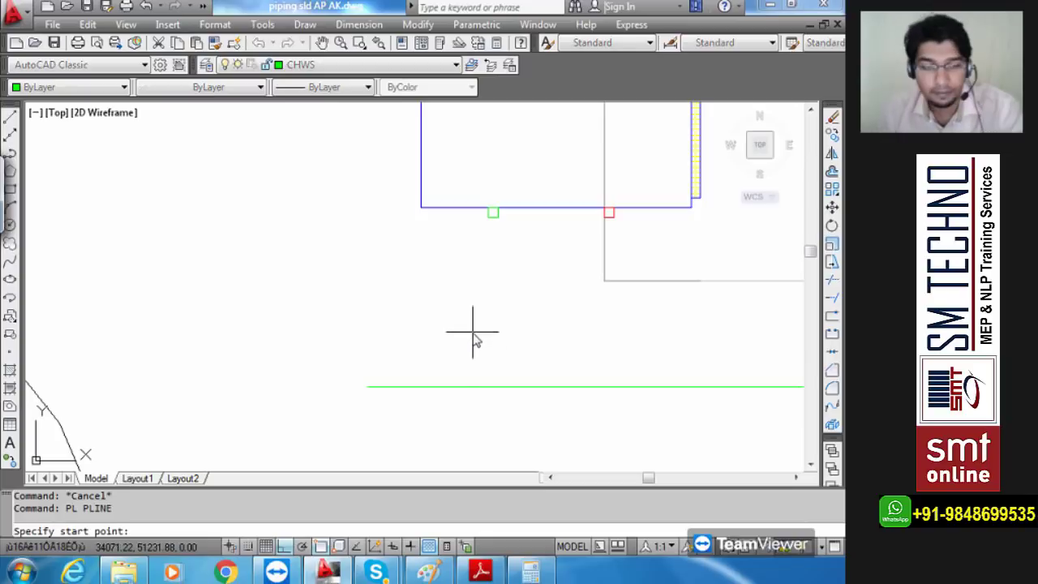
scroll(495, 219, "up", 3)
left_click(490, 216)
scroll(491, 217, "down", 5)
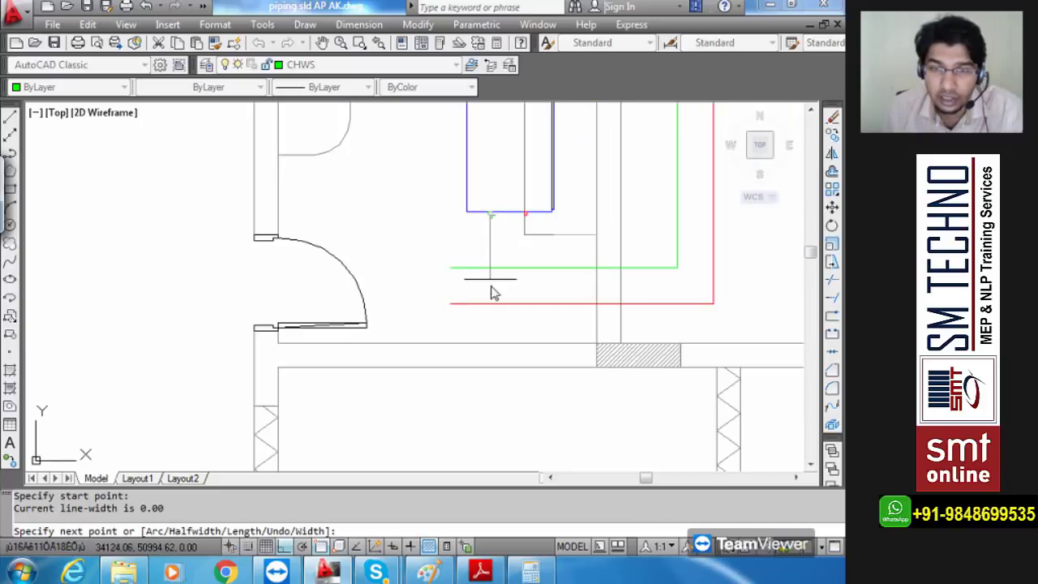
scroll(494, 284, "up", 5)
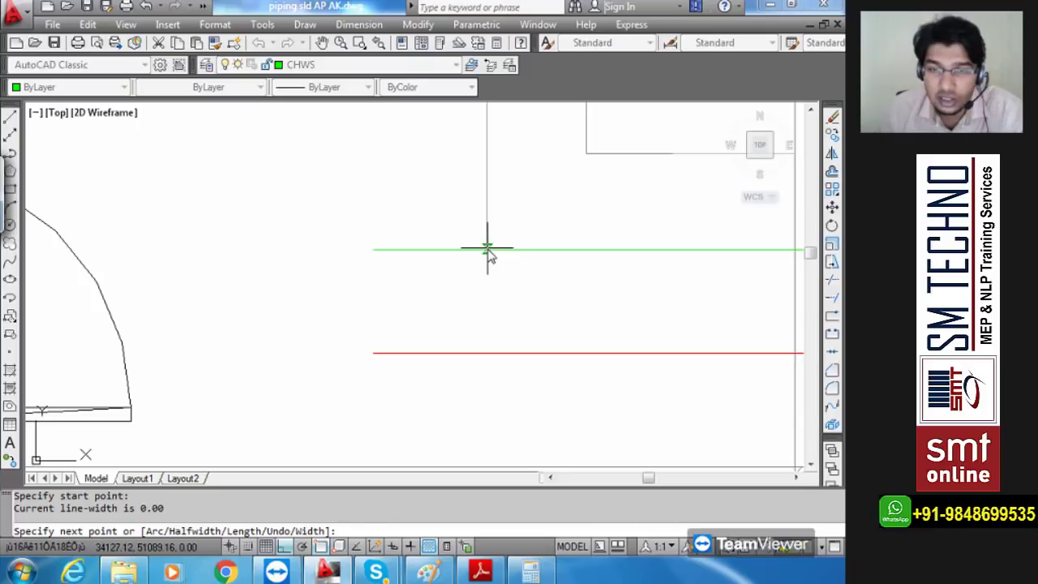
left_click(488, 249)
key("Escape")
- Erase the thin branch polyline between the 3 TR unit's green connection and the supply line
scroll(503, 260, "down", 4)
scroll(503, 259, "up", 5)
left_click(509, 258)
left_click(448, 211)
key("Delete")
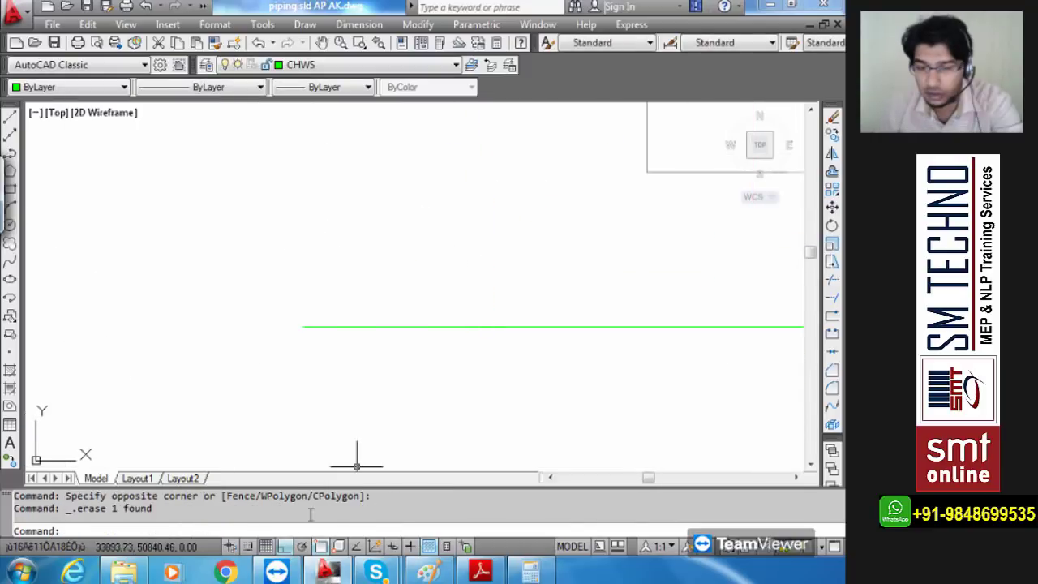
- Draw a 25-wide vertical polyline from the midpoint of the 3 TR unit's green connection to just past the green supply line
scroll(519, 178, "down", 2)
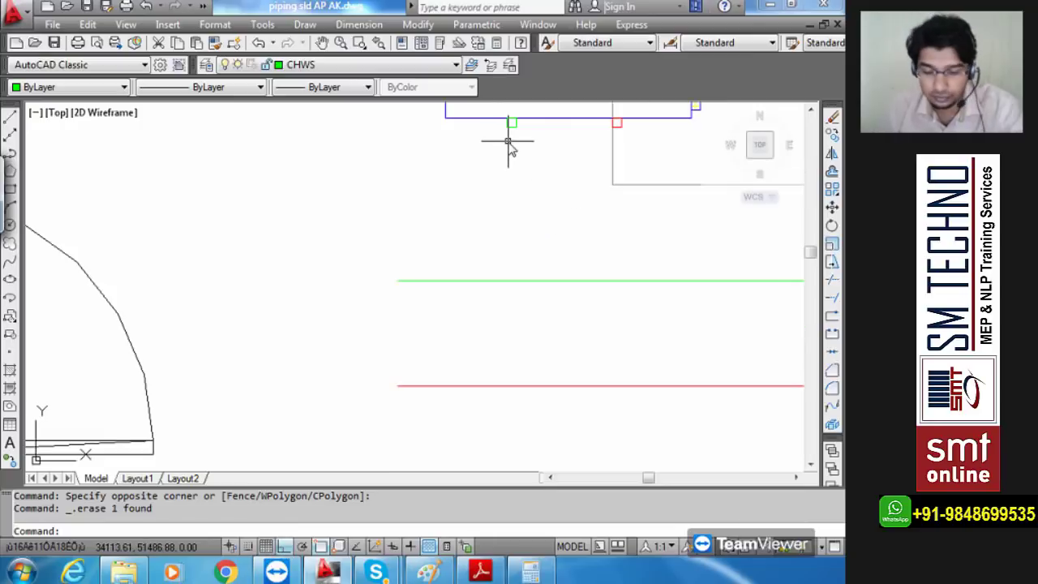
type("PL")
key("Return")
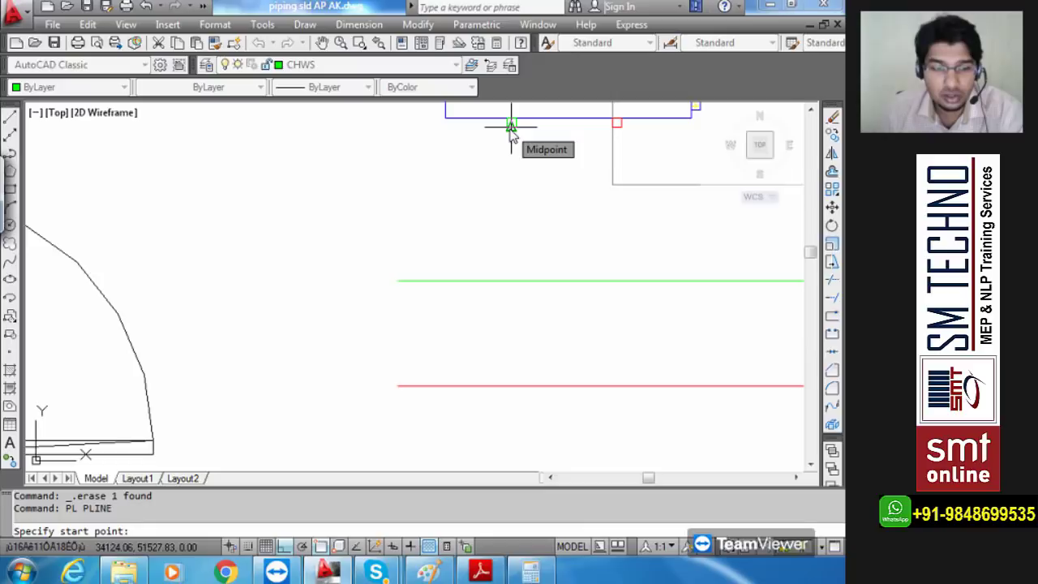
left_click(511, 127)
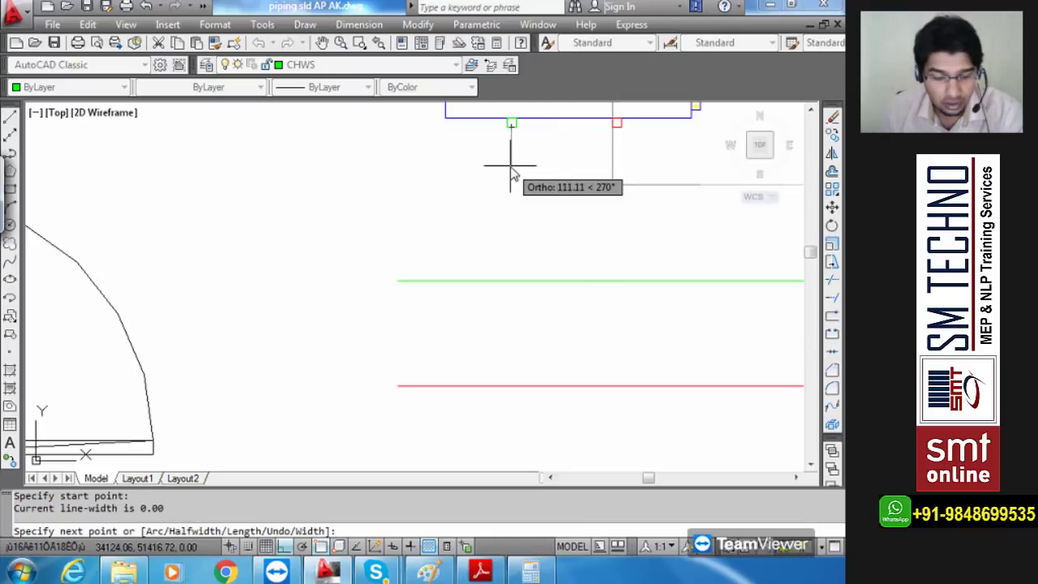
type("w")
key("Return")
type("25")
key("Return")
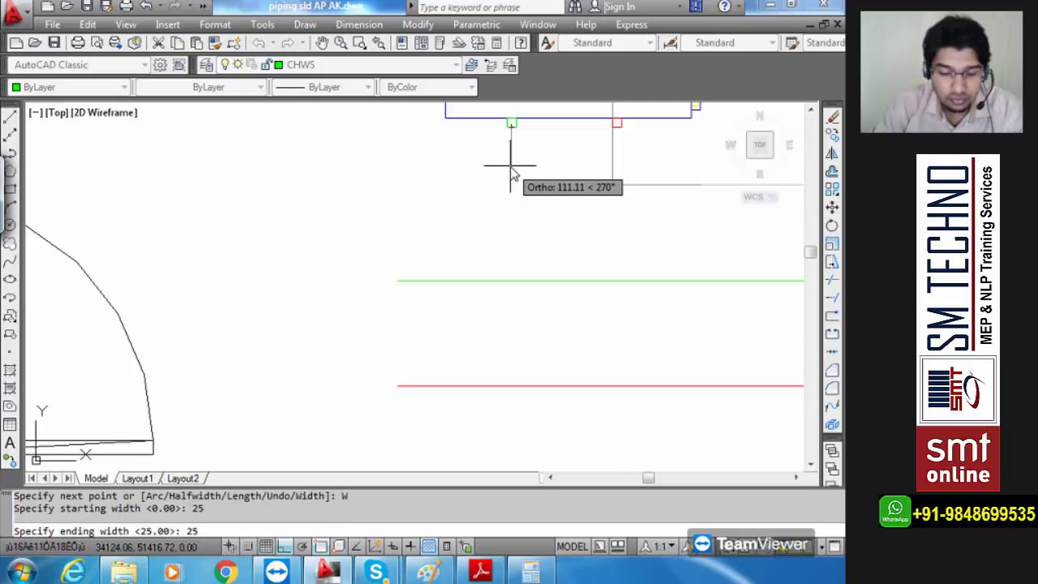
key("Return")
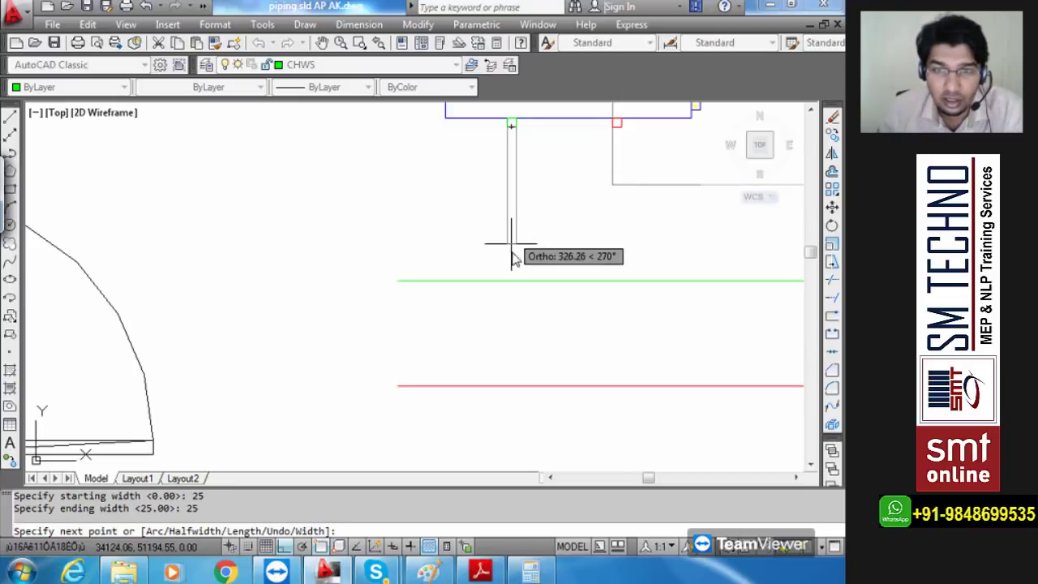
left_click(511, 297)
key("Escape")
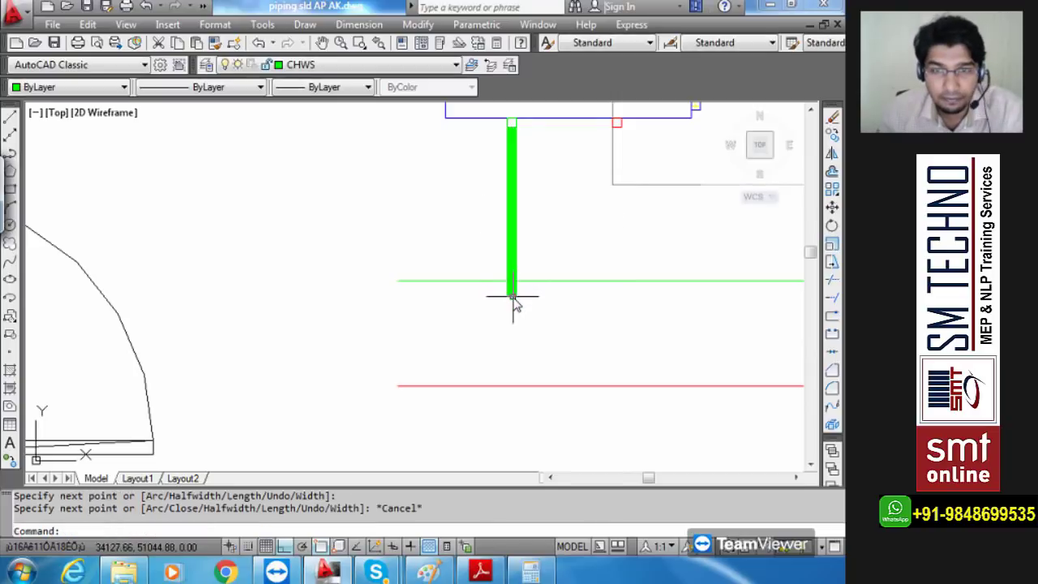
- Trim the green supply line beyond the 3 TR unit's green branch and trim the branch's overshoot below that line
scroll(496, 294, "up", 3)
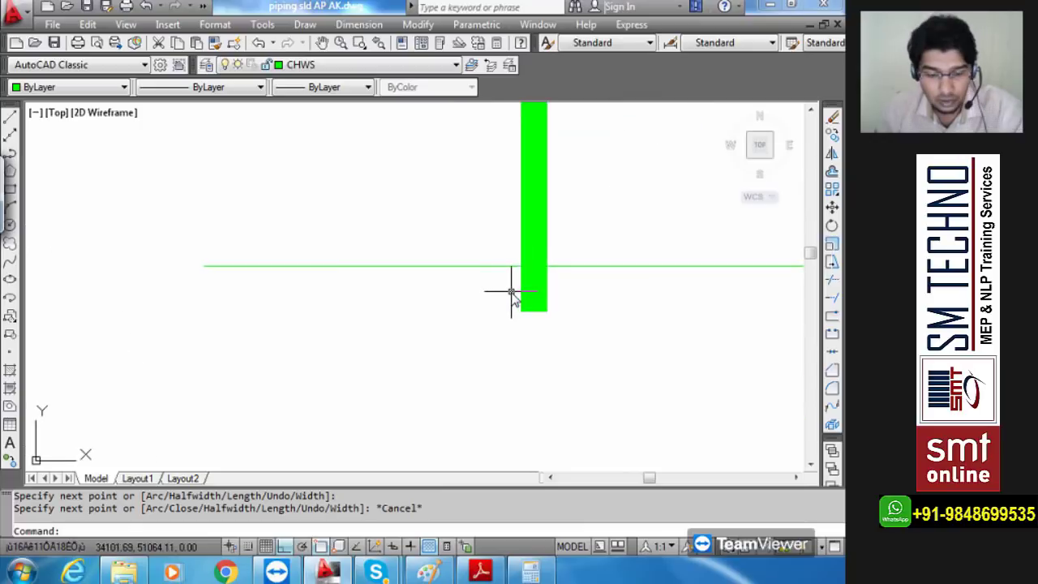
key("Return")
key("Return")
left_click(396, 247)
left_click(388, 325)
left_click(579, 327)
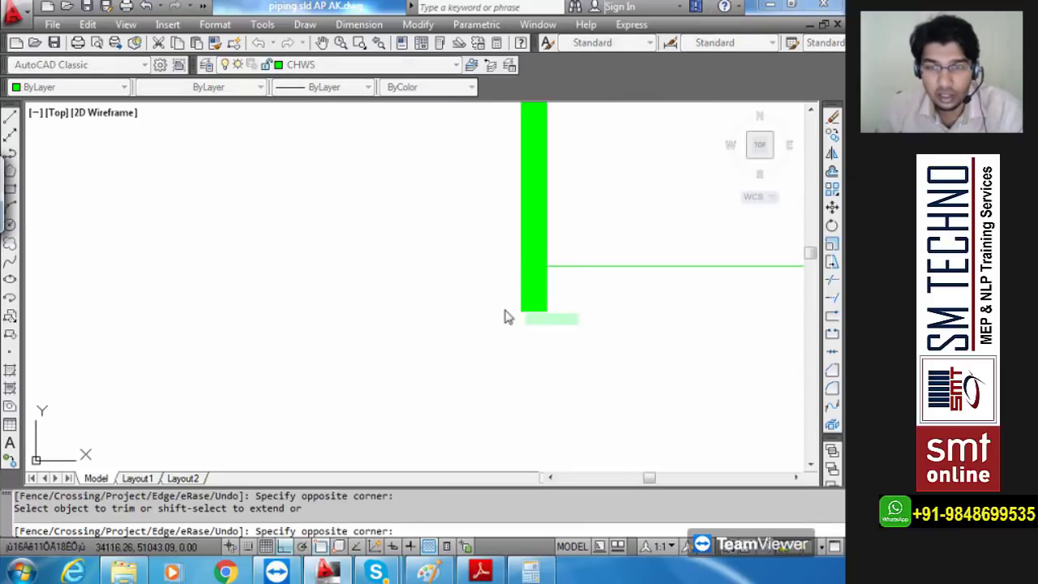
left_click(490, 294)
scroll(505, 243, "down", 5)
key("Escape")
mouse_move(540, 262)
middle_mouse_down()
mouse_move(501, 259)
mouse_move(491, 271)
middle_mouse_up()
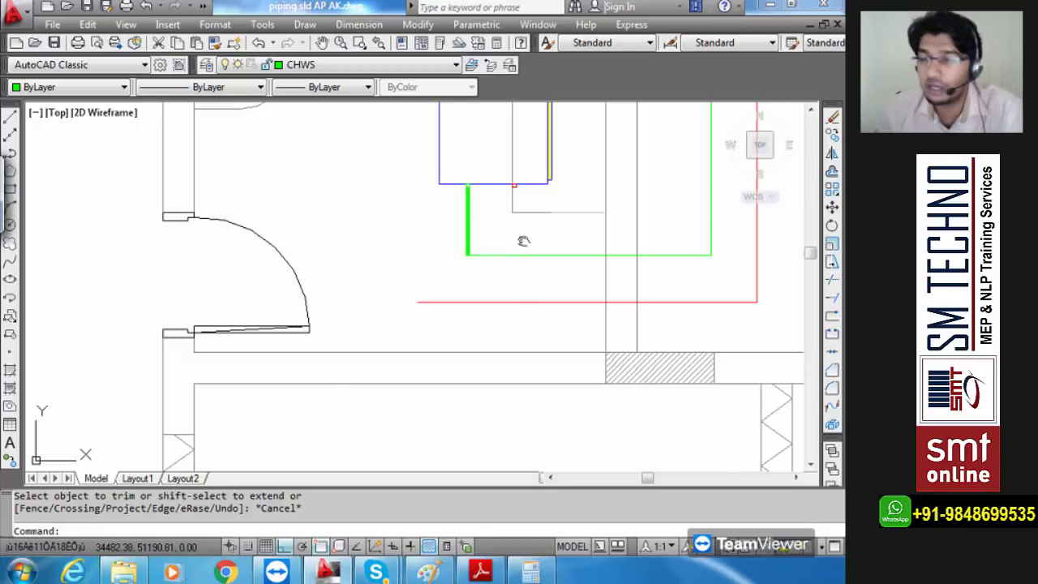
- Draw a 25-wide vertical polyline from the midpoint of the 3 TR unit's red connection to just past the red return line
middle_click_drag(523, 241, 456, 197)
scroll(446, 179, "up", 5)
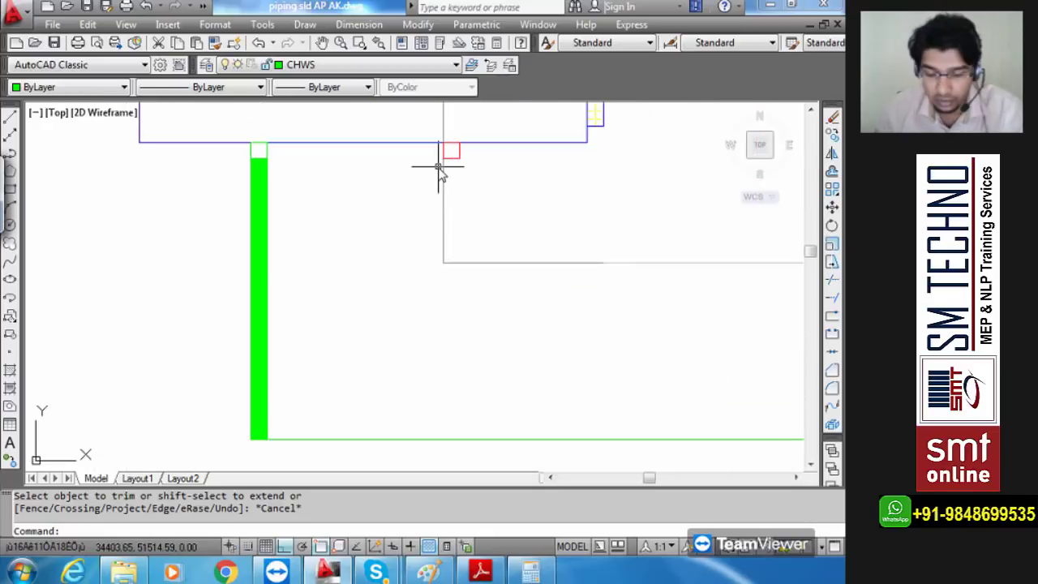
type("pl")
key("Return")
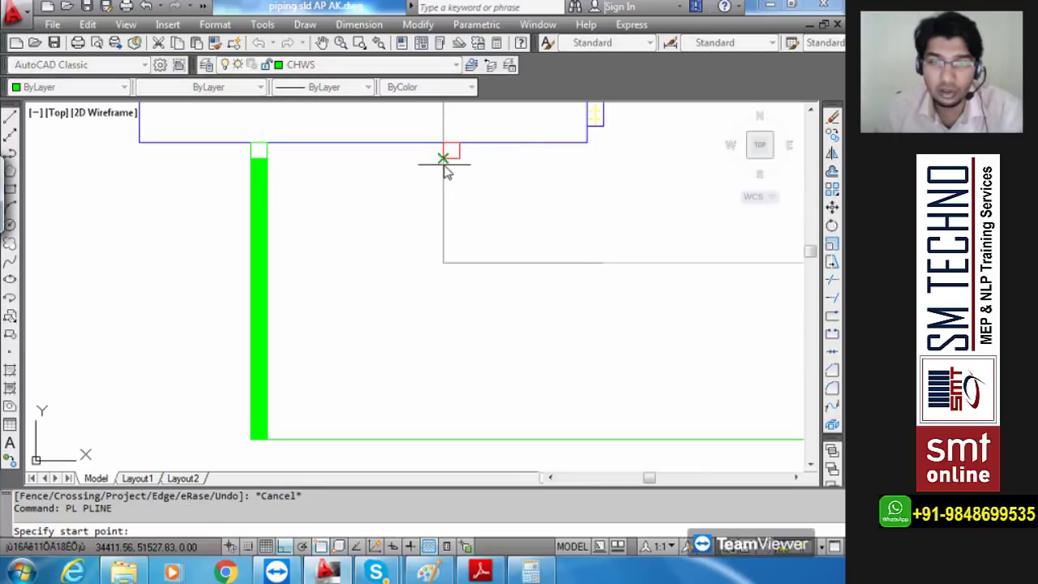
left_click(451, 159)
scroll(454, 280, "down", 4)
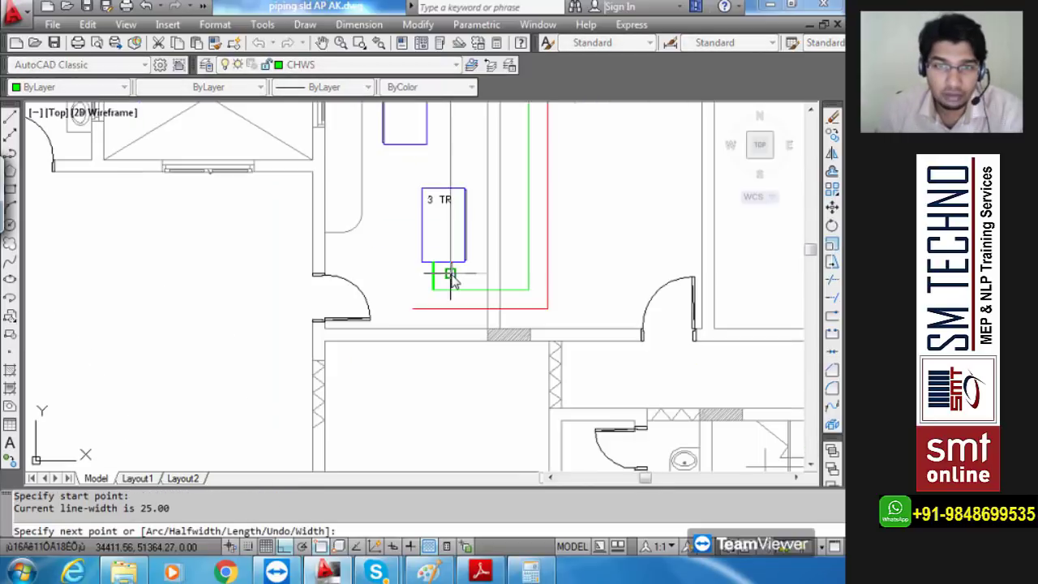
scroll(450, 309, "up", 5)
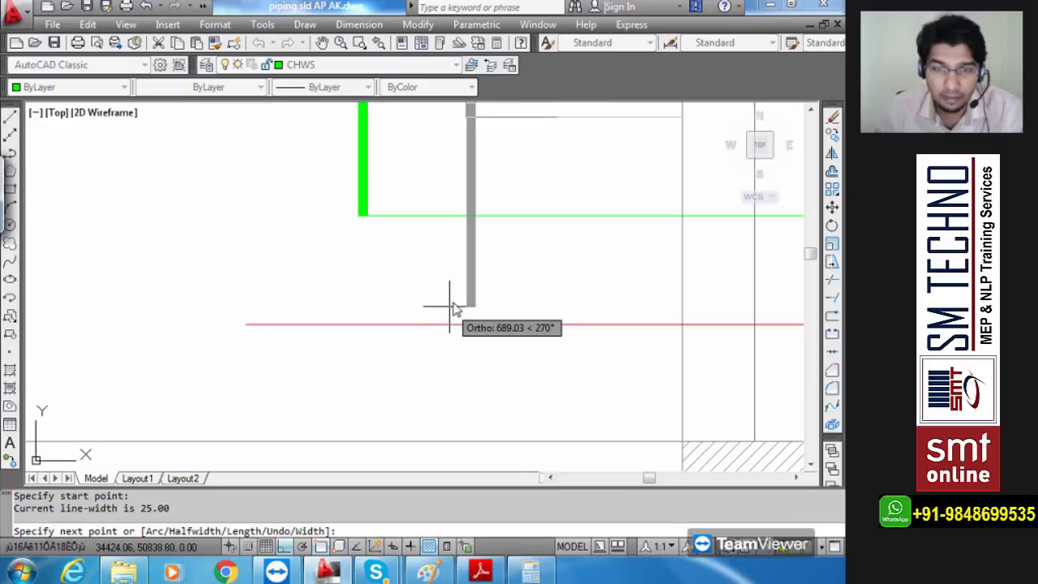
left_click(477, 352)
key("Escape")
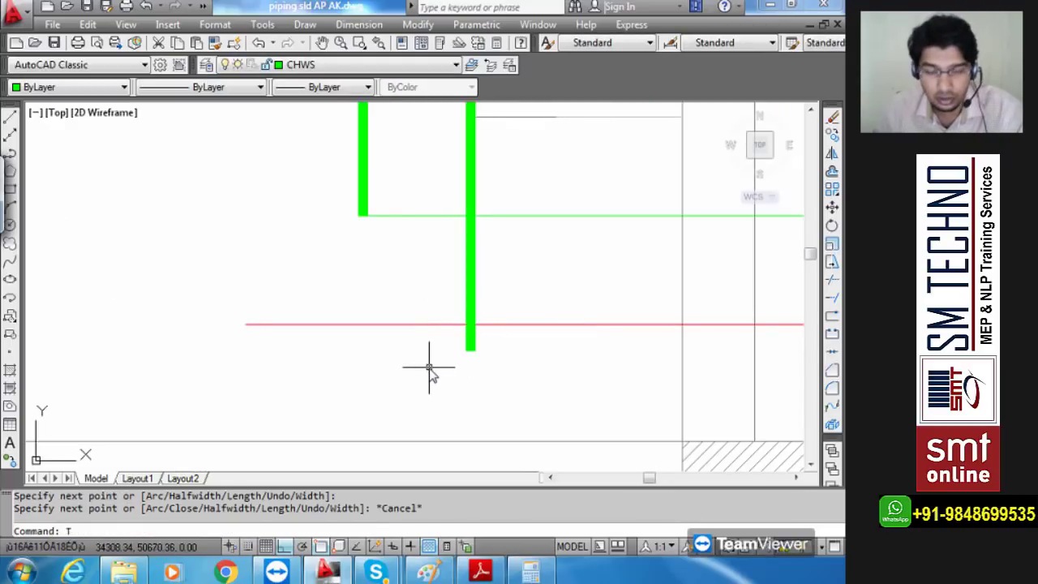
- Trim the red return line's excess to the left of the 3 TR unit's new branch
type("tr")
key("Return")
key("Return")
left_click_drag(429, 364, 328, 325)
key("Escape")
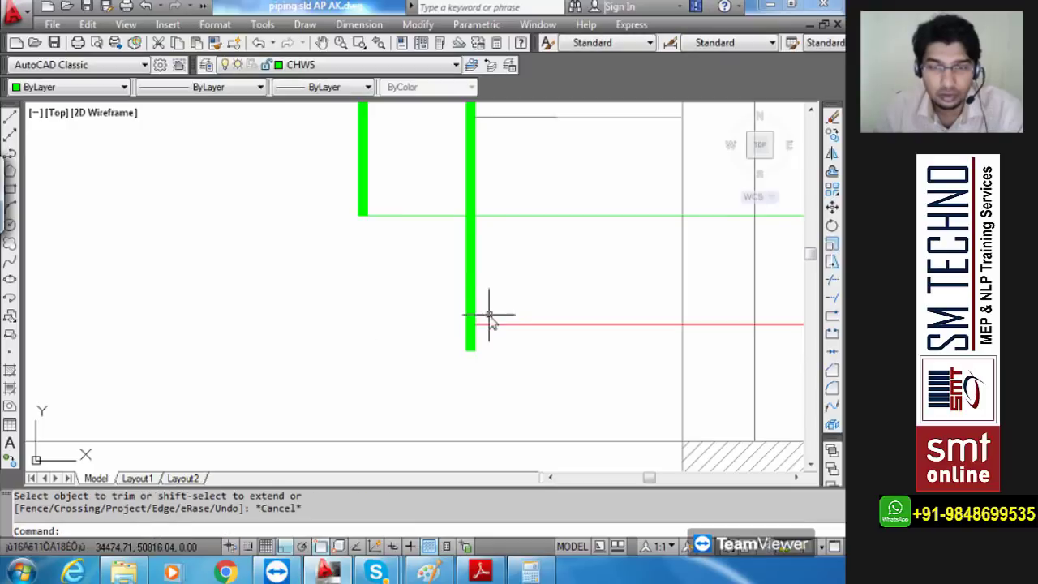
- Move the 3 TR unit's return branch polyline to the CHWR layer
left_click(471, 301)
left_click(350, 67)
scroll(345, 93, "up", 5)
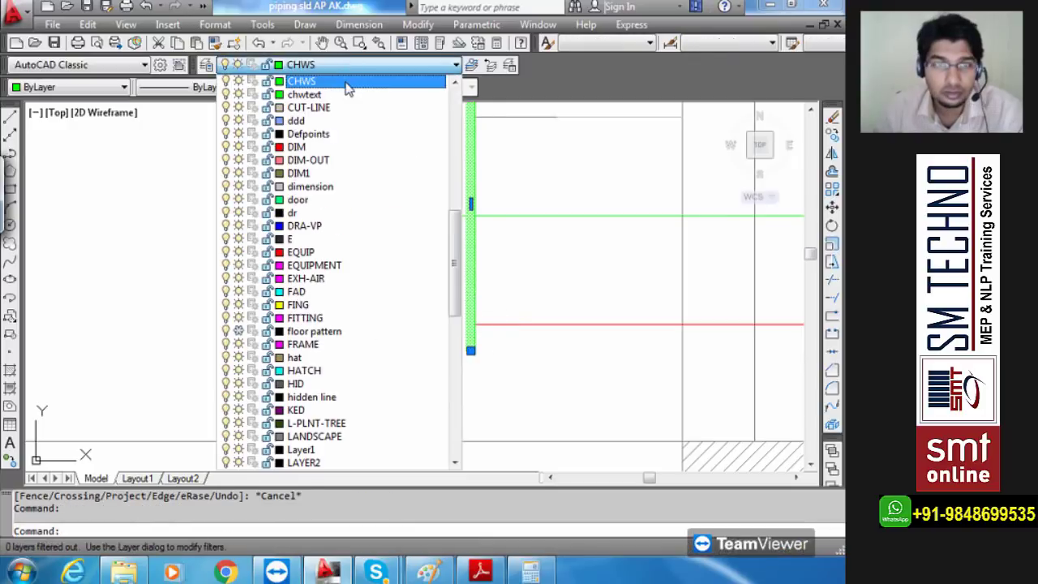
left_click(343, 105)
key("Escape")
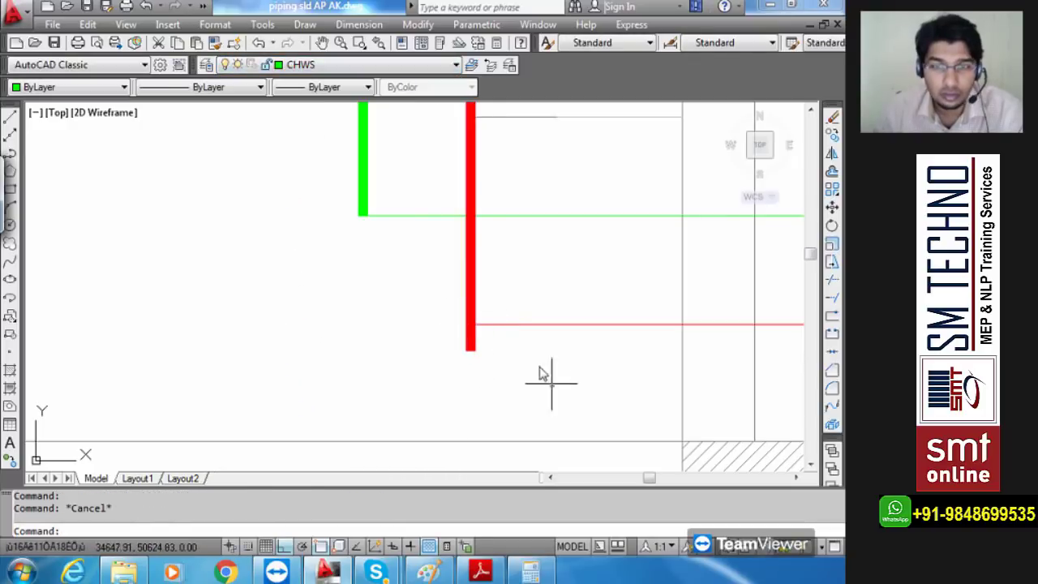
- Trim the 3 TR unit's red branch where it overshoots the return line
type("tr")
key("Return")
key("Return")
left_click(482, 363)
left_click(440, 347)
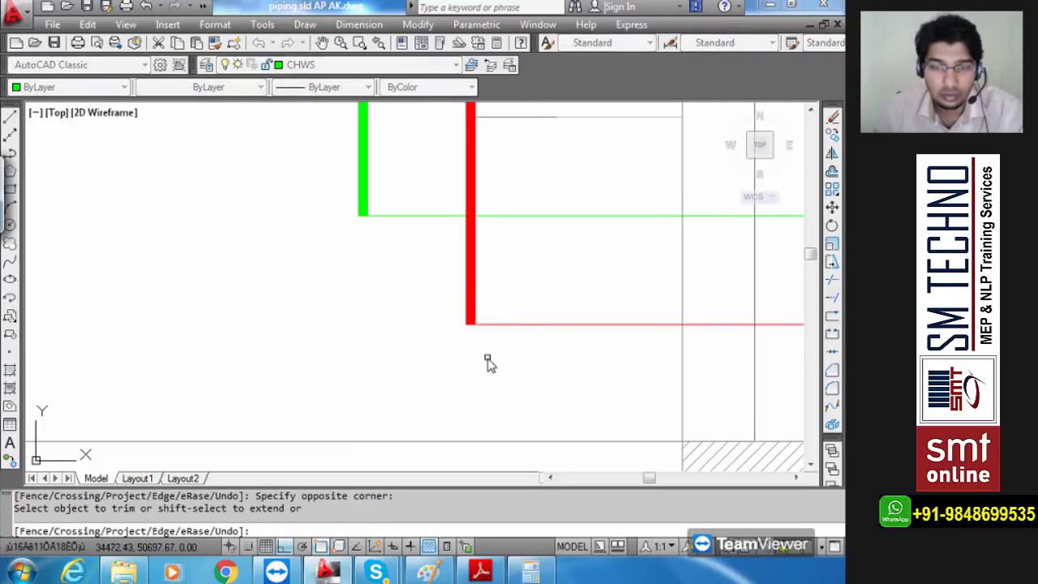
key("Escape")
scroll(468, 265, "down", 3)
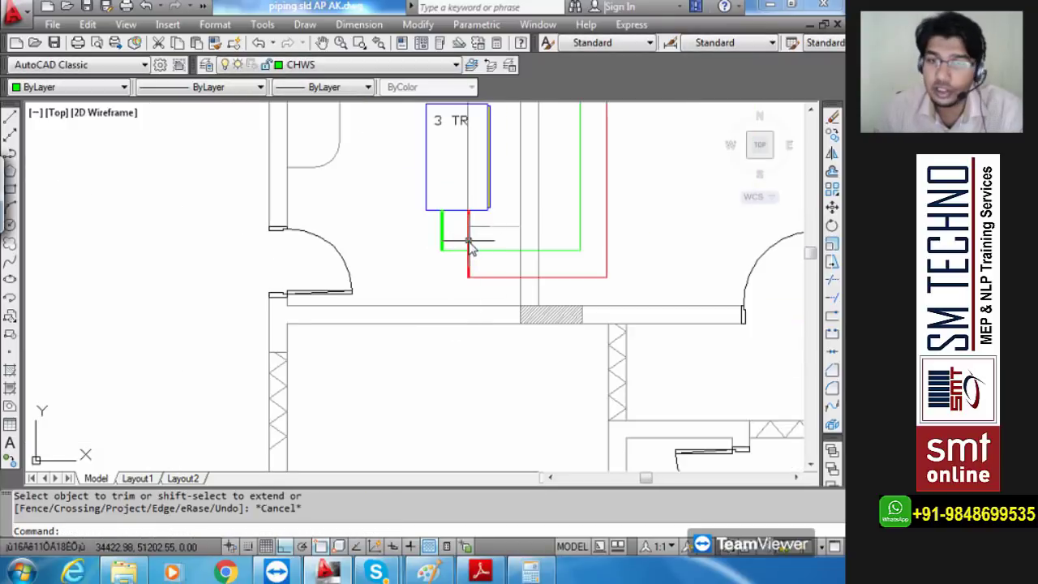
- Review the supply and return mains' route, the 3 TR unit's branches and the 4 TR unit's pipe connections
scroll(469, 245, "up", 2)
scroll(470, 246, "down", 4)
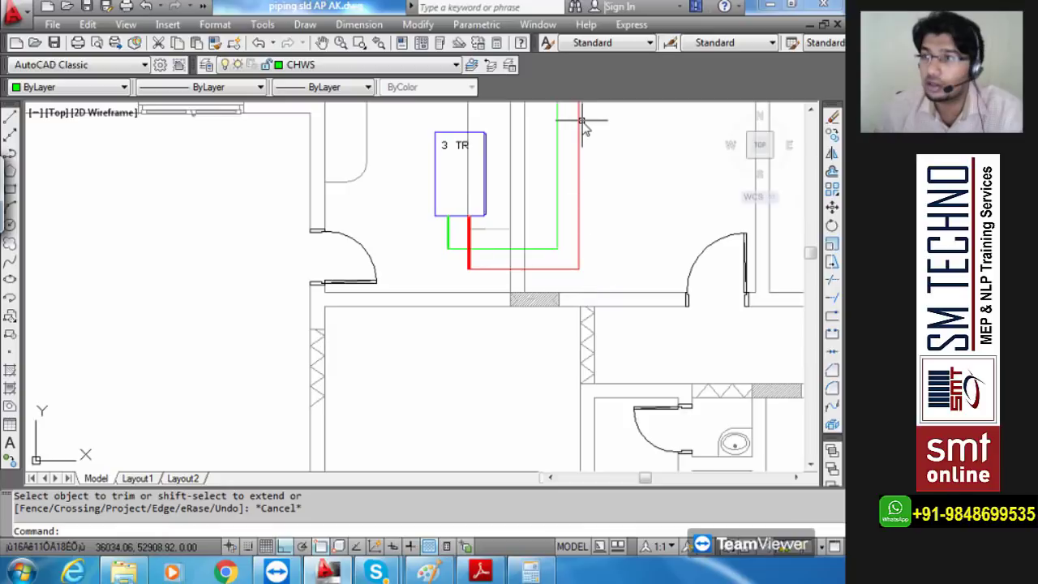
scroll(582, 123, "down", 3)
scroll(563, 194, "down", 2)
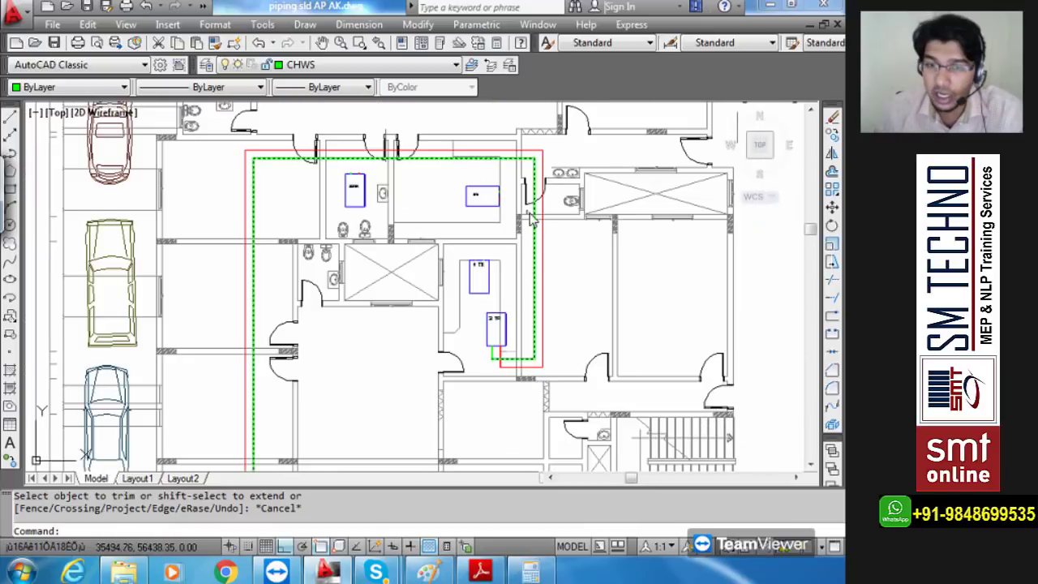
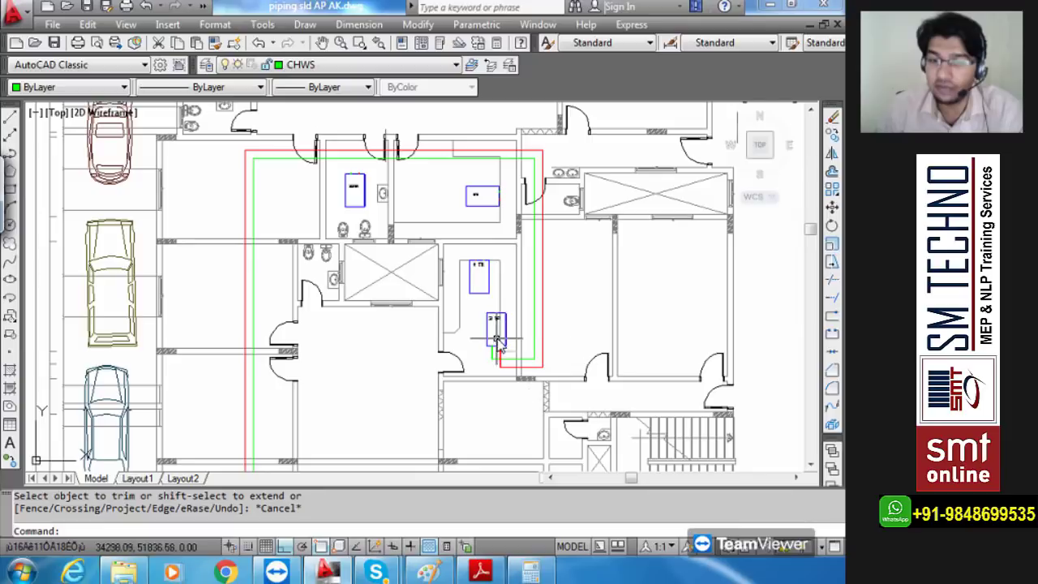
middle_click_drag(487, 360, 532, 375)
scroll(532, 375, "up", 8)
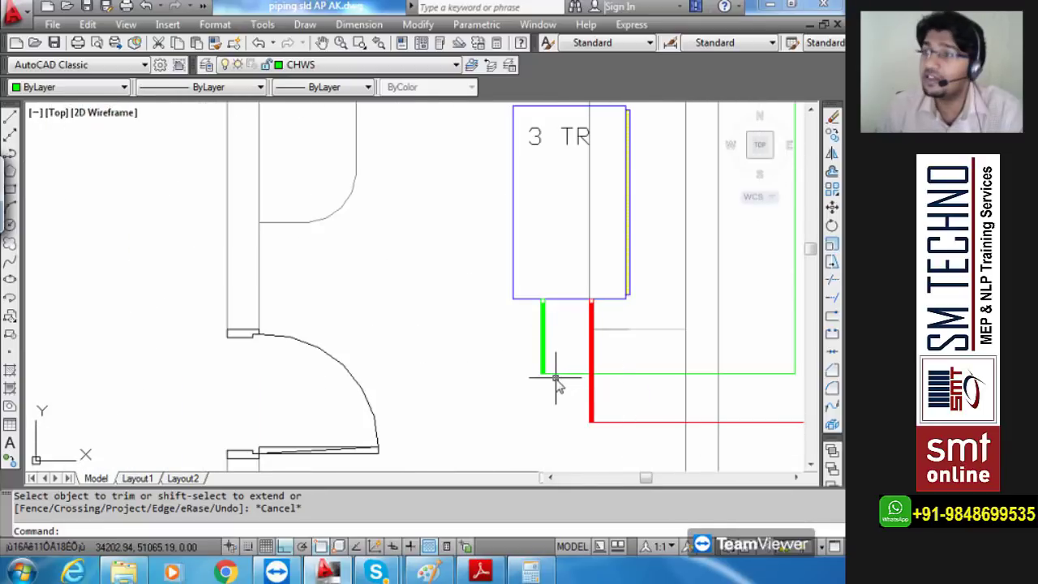
scroll(555, 386, "down", 5)
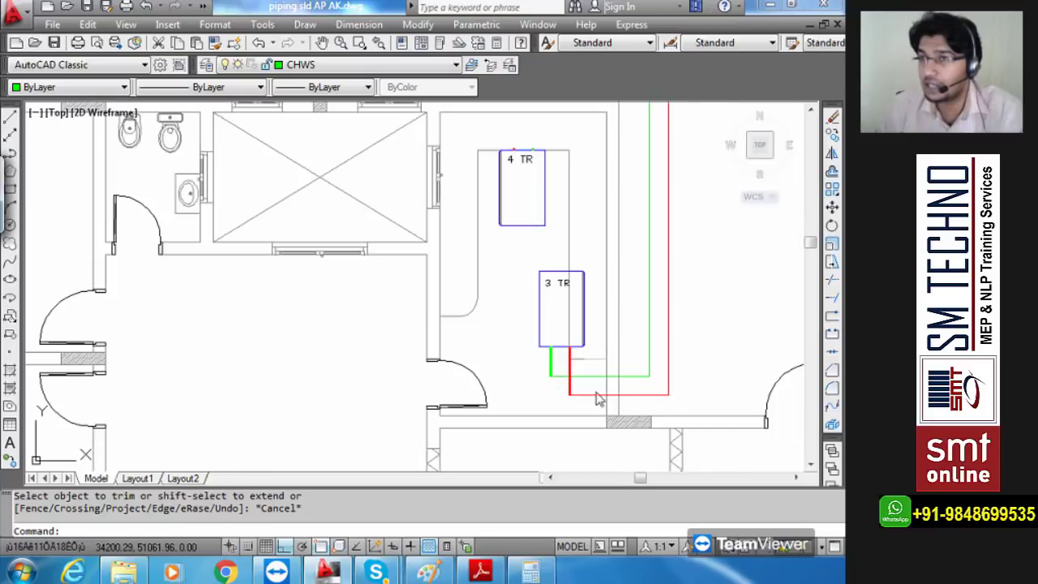
middle_click_drag(534, 160, 527, 316)
scroll(527, 314, "up", 6)
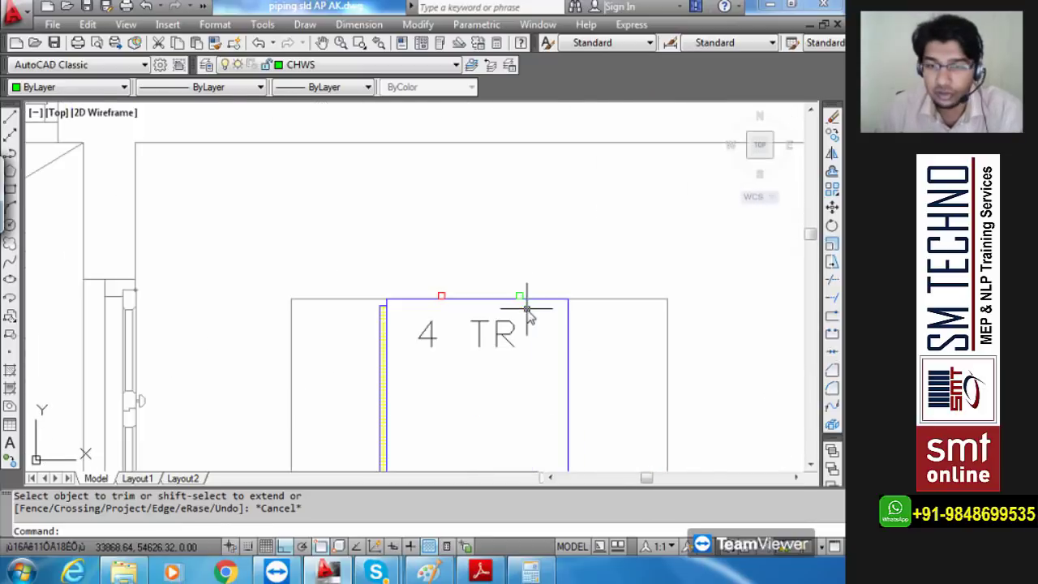
scroll(528, 298, "down", 1)
scroll(507, 332, "up", 4)
scroll(494, 341, "down", 4)
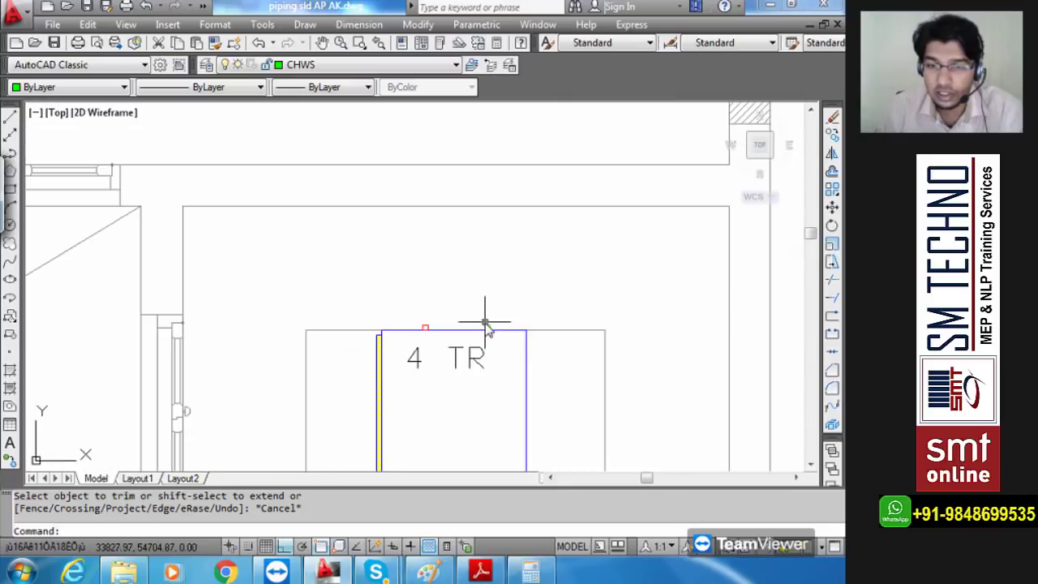
- Draw a 25-wide polyline from the 4 TR unit's red connection upward and horizontally right to just past the red return main
scroll(549, 281, "down", 2)
middle_click_drag(549, 281, 466, 287)
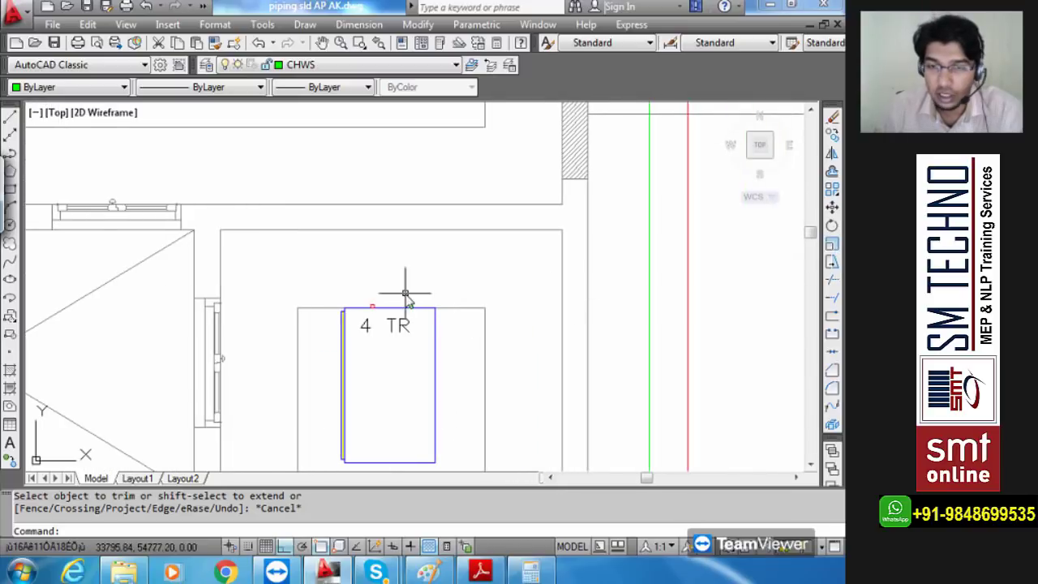
scroll(362, 312, "up", 6)
type("PL")
key("Return")
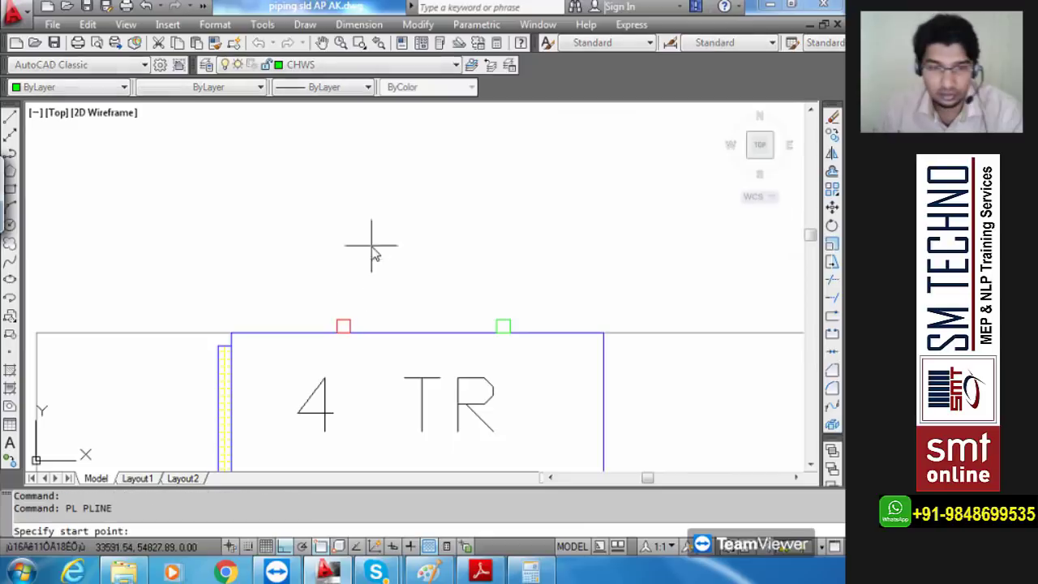
left_click(343, 322)
scroll(342, 211, "down", 6)
middle_click_drag(340, 212, 320, 261)
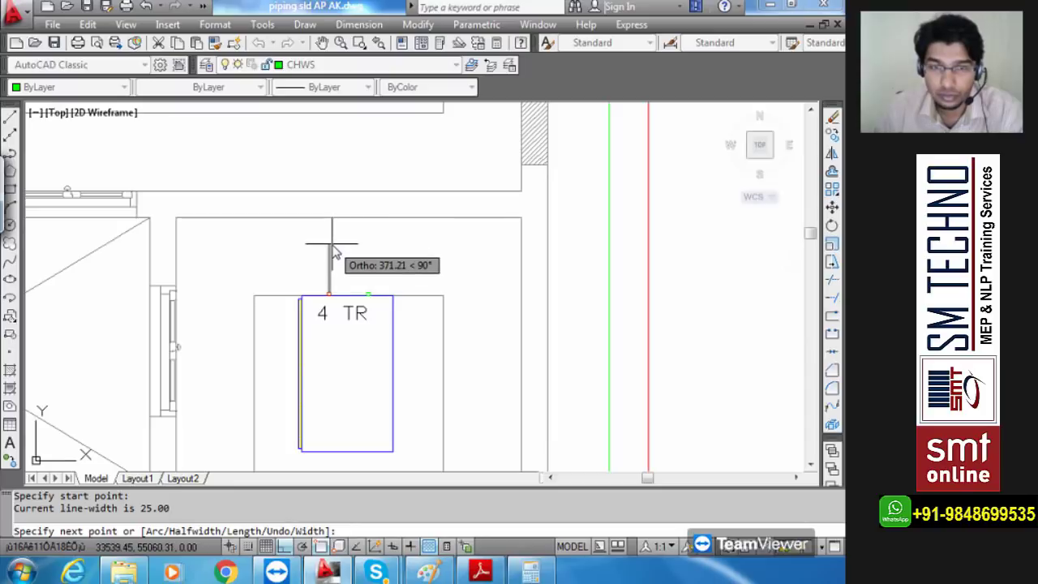
left_click(331, 247)
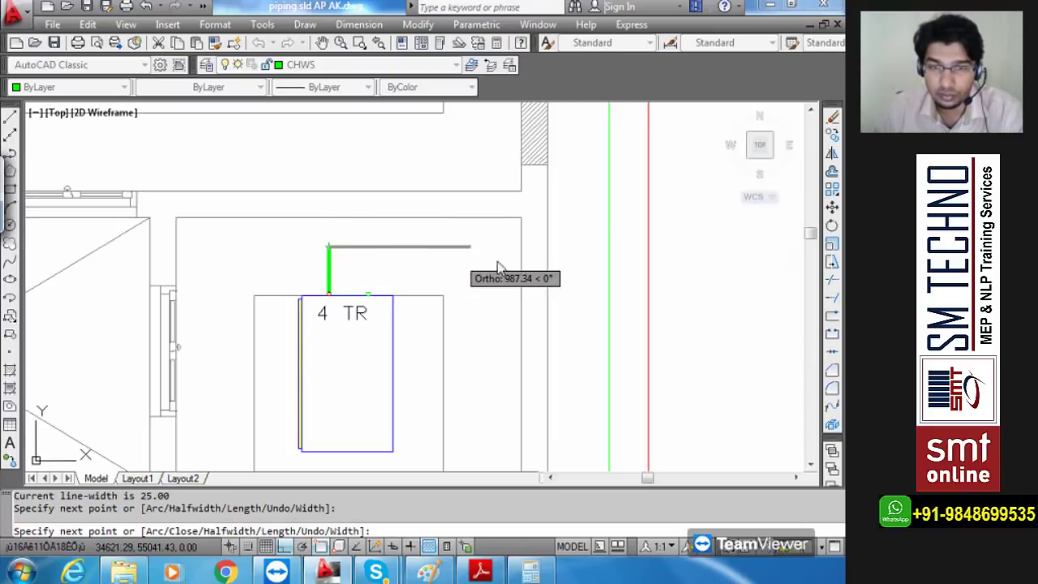
left_click(666, 248)
key("Escape")
- Move the 4 TR unit's new branch polyline to the CHWR layer
left_click(382, 247)
left_click(362, 66)
scroll(347, 113, "up", 3)
left_click(345, 109)
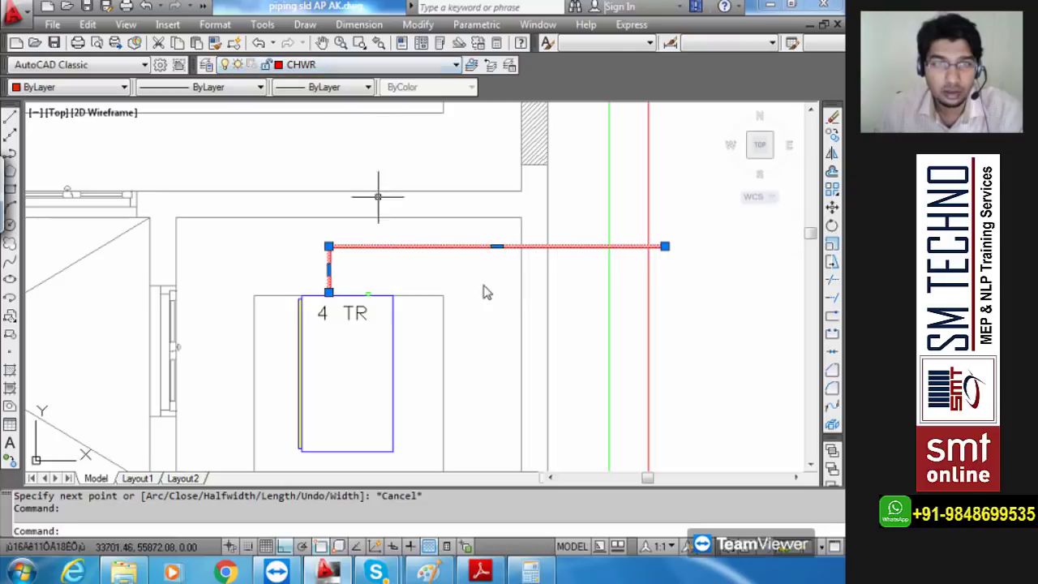
key("Escape")
- Measure the distance between the 4 TR unit's red and green pipe connections
middle_click_drag(369, 280, 419, 279)
scroll(419, 280, "up", 1)
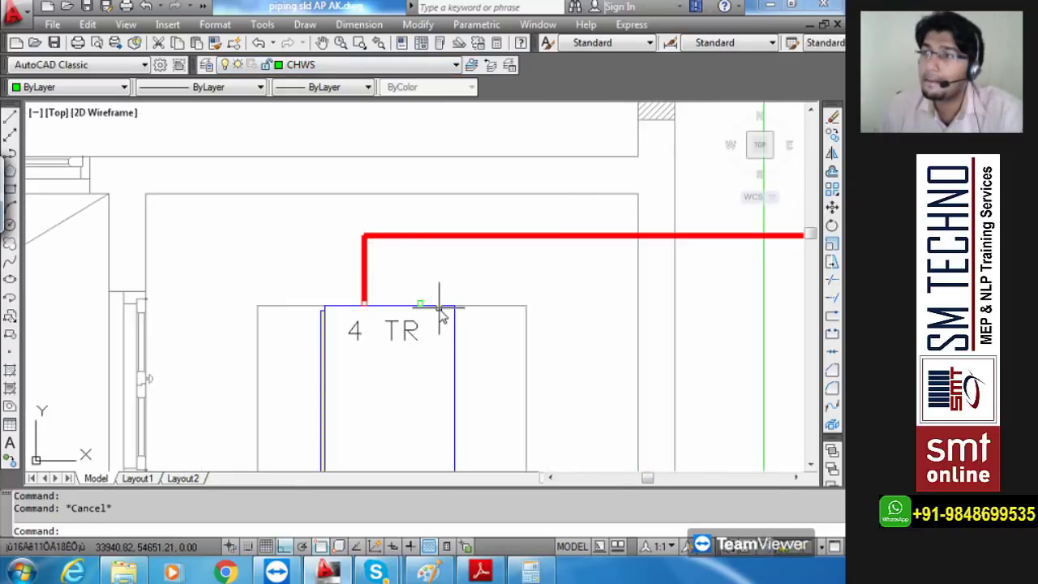
scroll(365, 305, "up", 3)
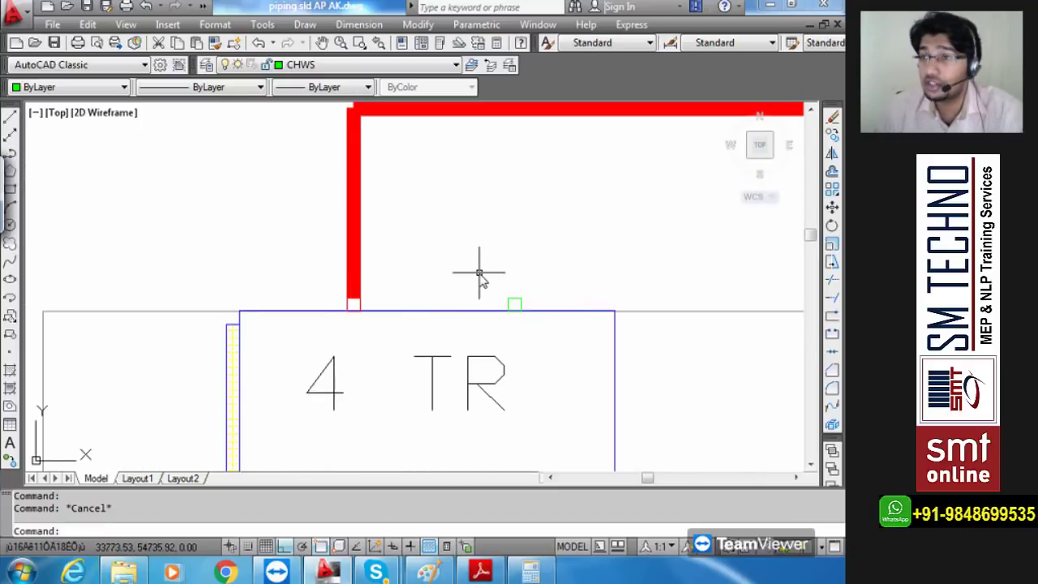
type("I")
key("Return")
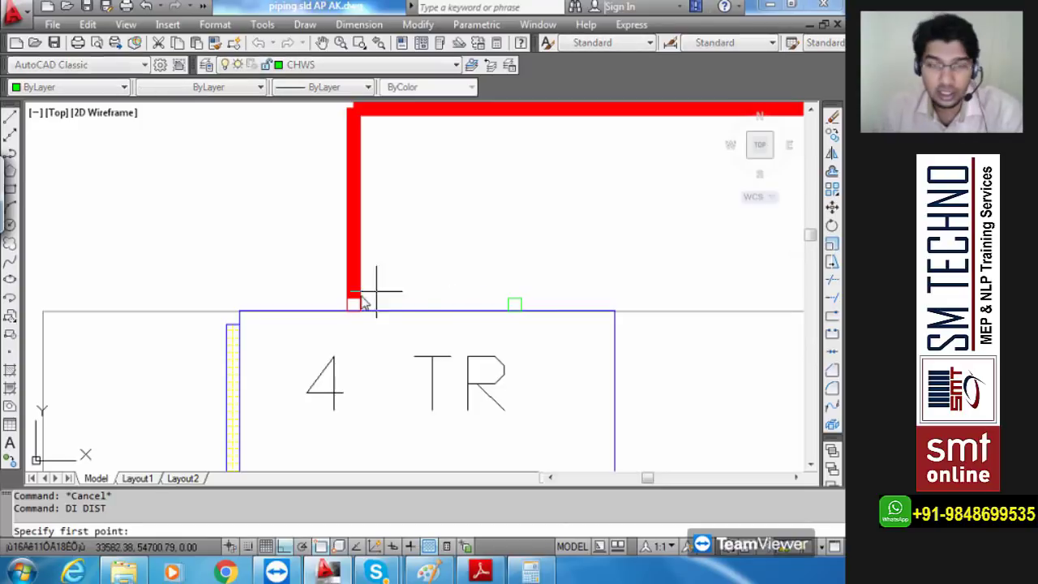
left_click(353, 304)
left_click(514, 303)
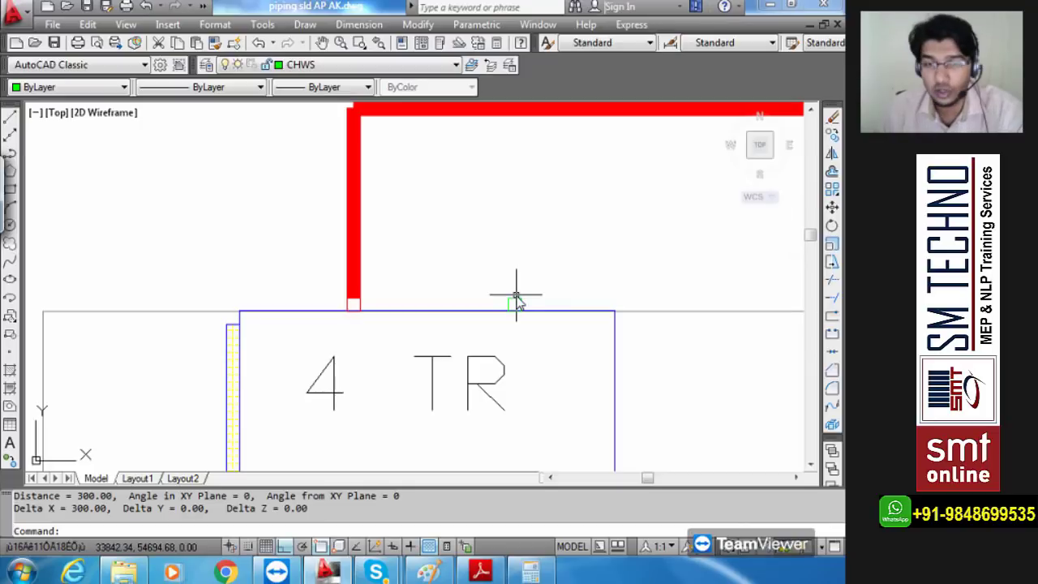
key("Escape")
- Offset the 4 TR unit's red branch polyline by 300 toward its green connection
scroll(470, 203, "down", 4)
middle_click_drag(481, 204, 407, 203)
type("o")
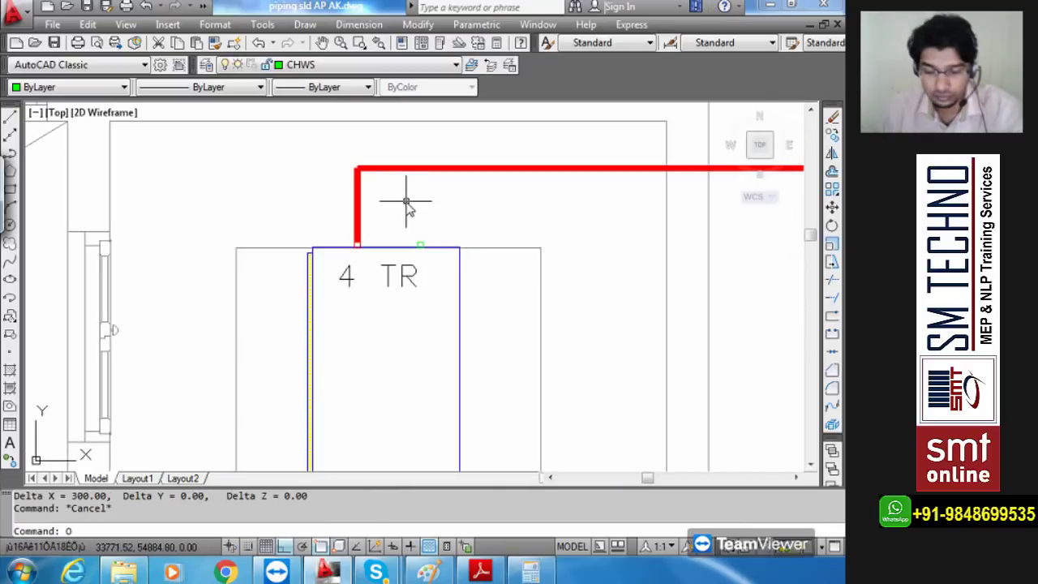
key("Return")
type("300")
key("Return")
left_click(387, 172)
left_click(486, 278)
key("Escape")
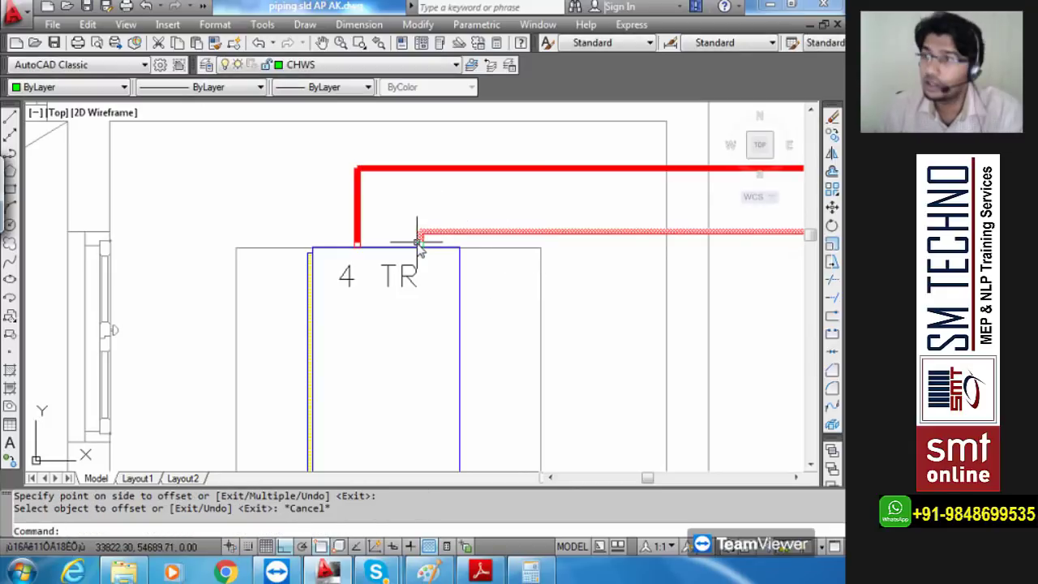
scroll(420, 240, "up", 5)
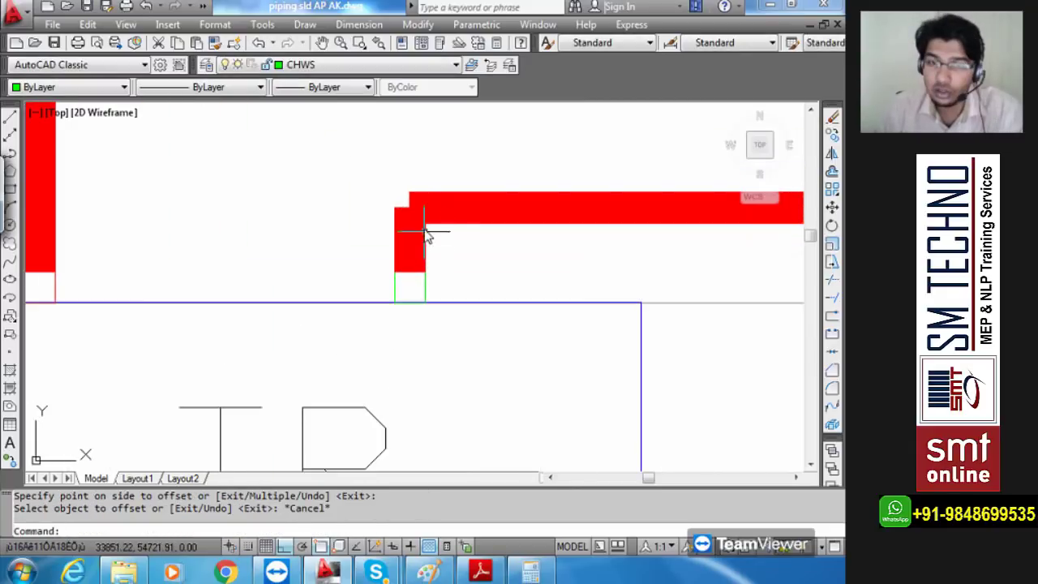
scroll(427, 240, "down", 3)
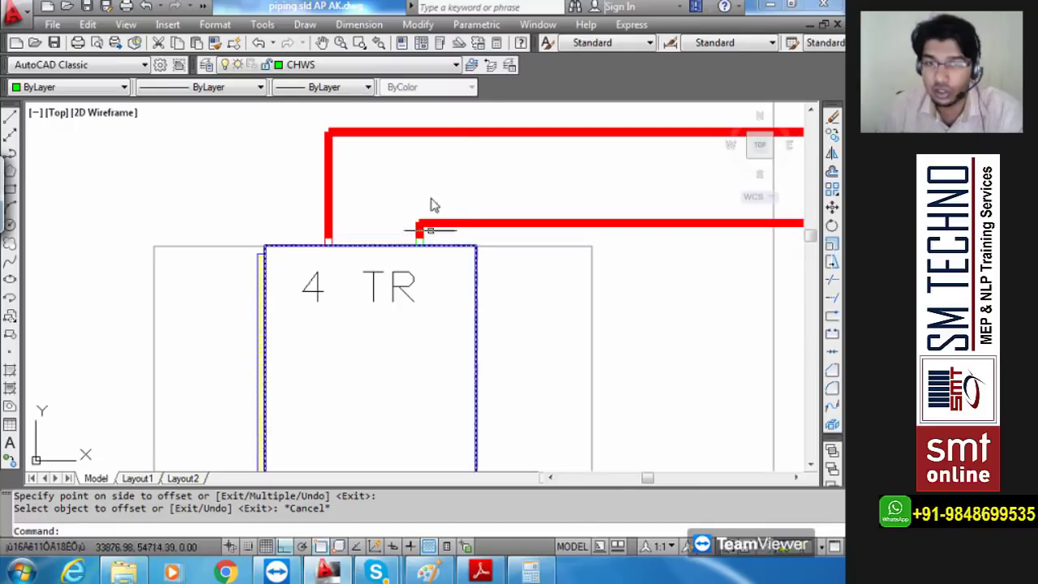
scroll(420, 235, "down", 5)
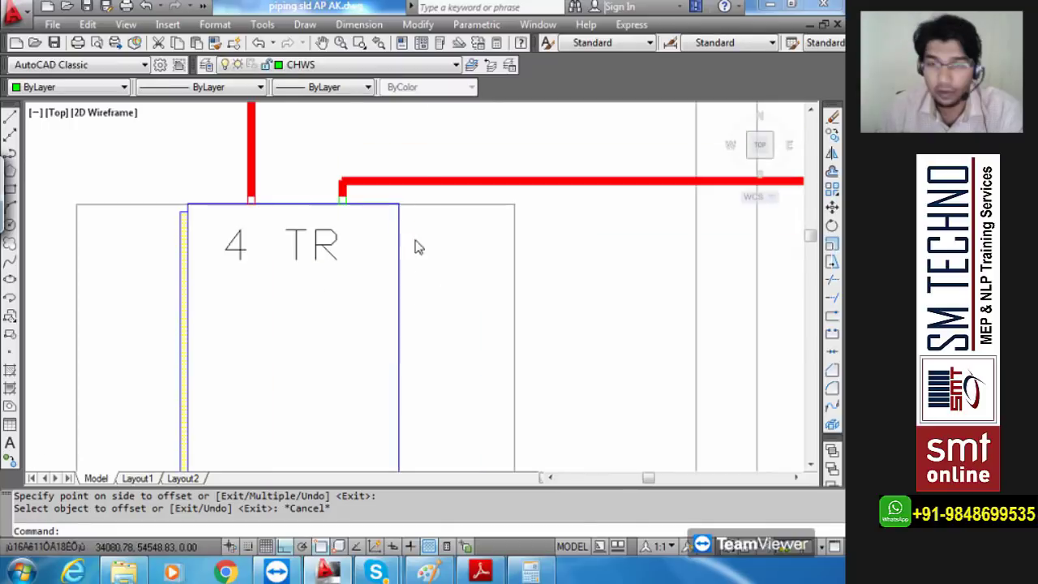
scroll(538, 232, "up", 4)
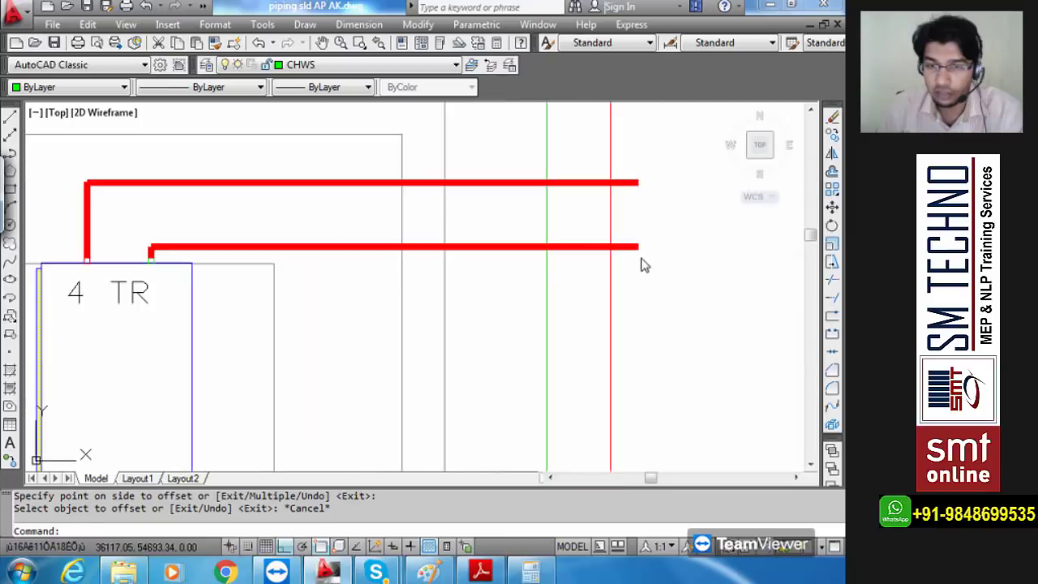
- Stretch the free end of the 4 TR unit's lower branch polyline back onto the green supply main
left_click(639, 248)
left_click(638, 247)
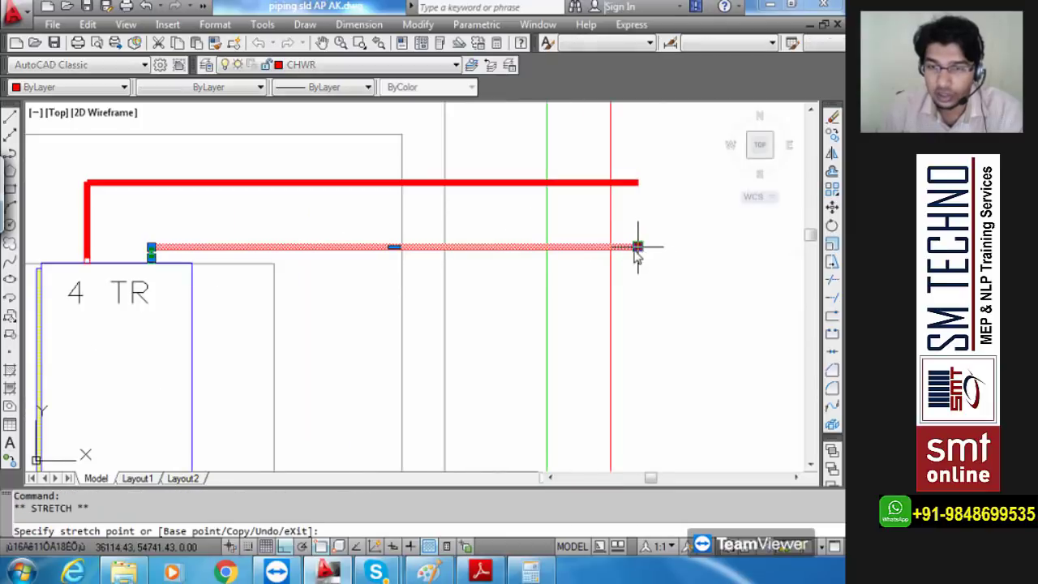
left_click(547, 247)
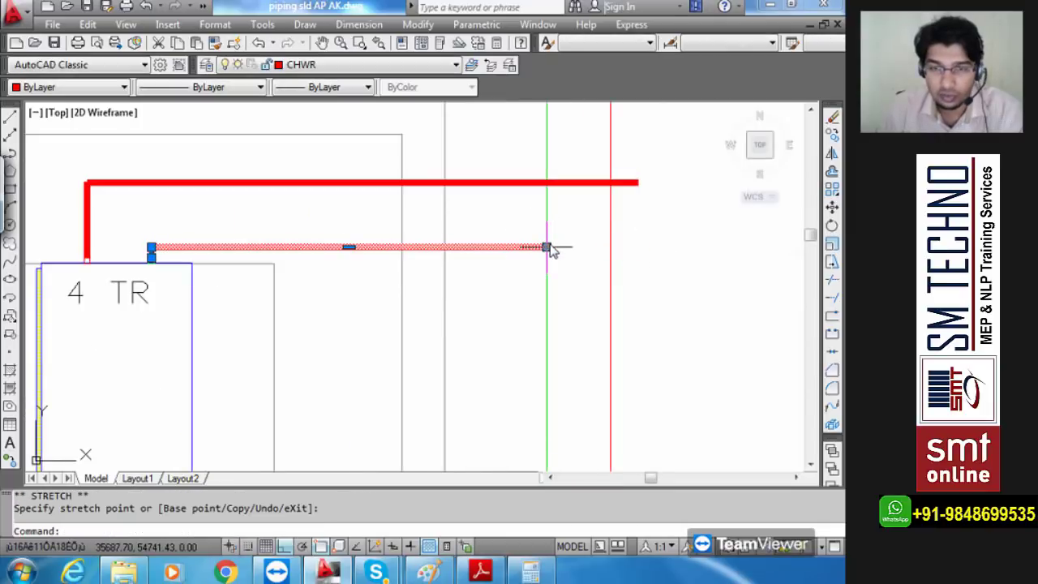
key("Escape")
key("Escape")
- Move the 4 TR unit's lower branch polyline to the CHWS layer
middle_click_drag(339, 270, 474, 274)
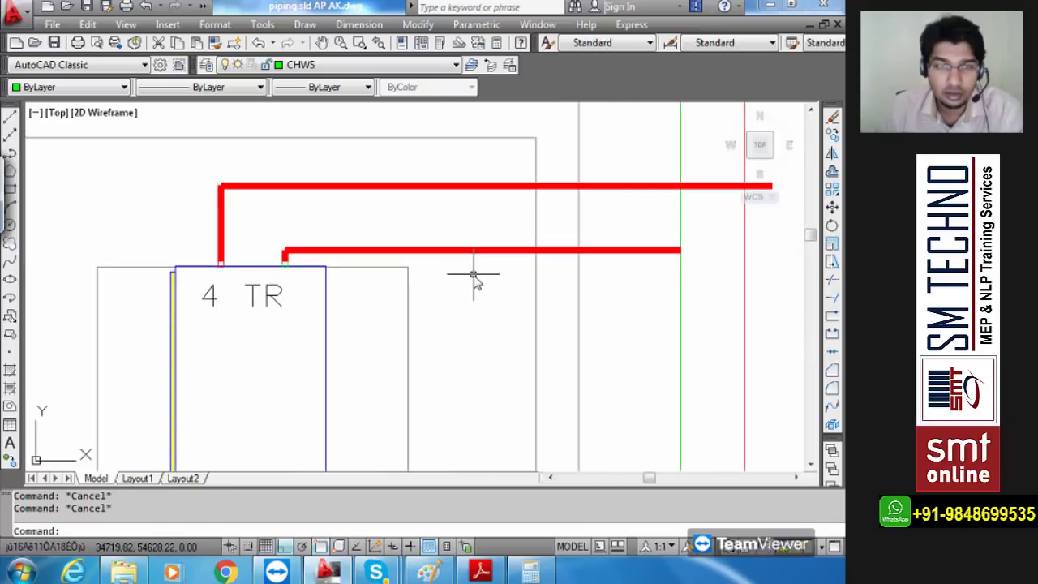
left_click(361, 65)
left_click(328, 90)
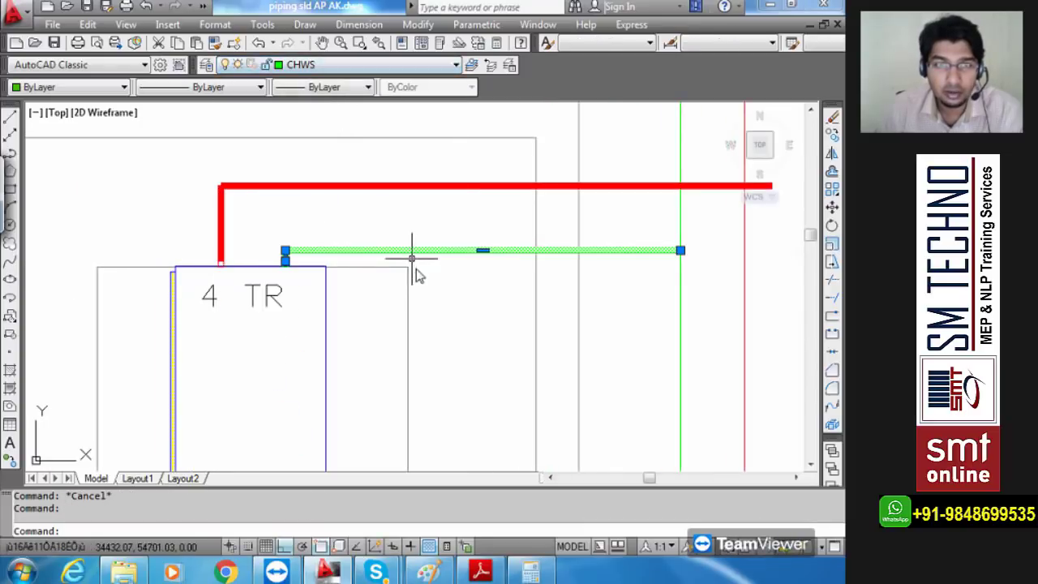
key("Escape")
- Stretch the corner and main-side end of the 4 TR unit's green branch upward to raise its horizontal run
scroll(314, 258, "up", 5)
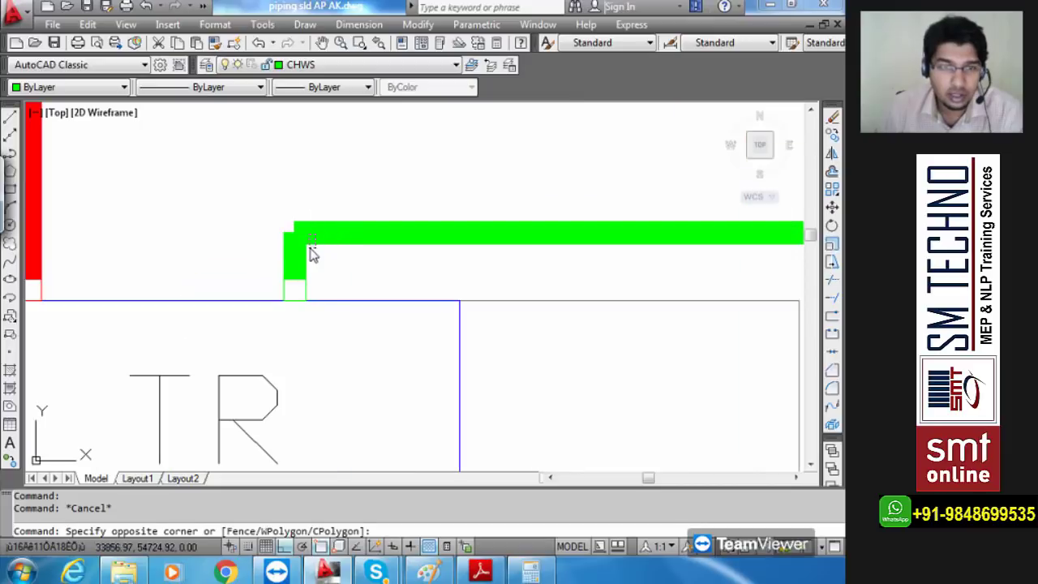
left_click(312, 254)
left_click(294, 233)
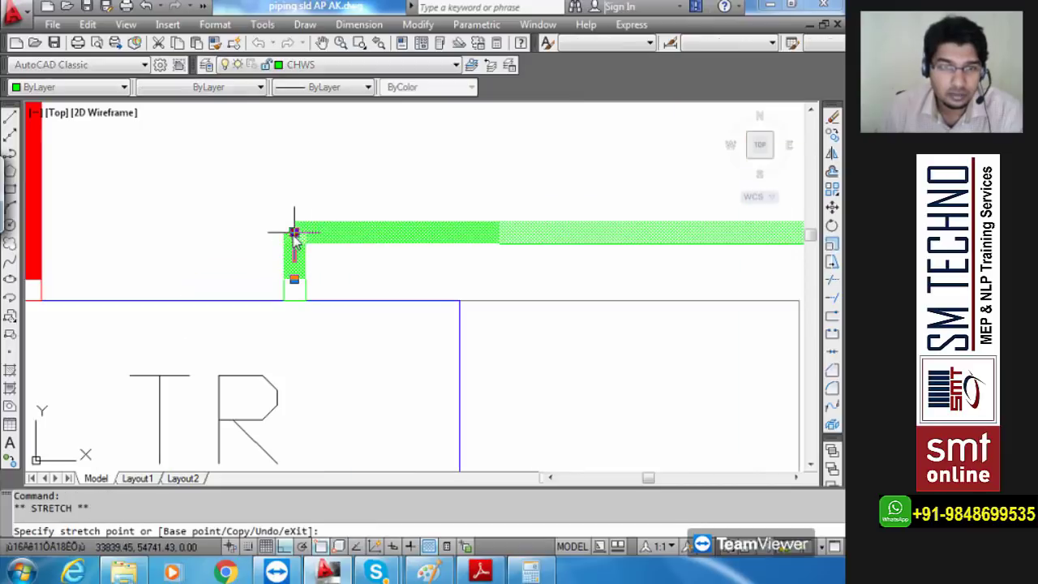
left_click(290, 139)
scroll(290, 139, "down", 3)
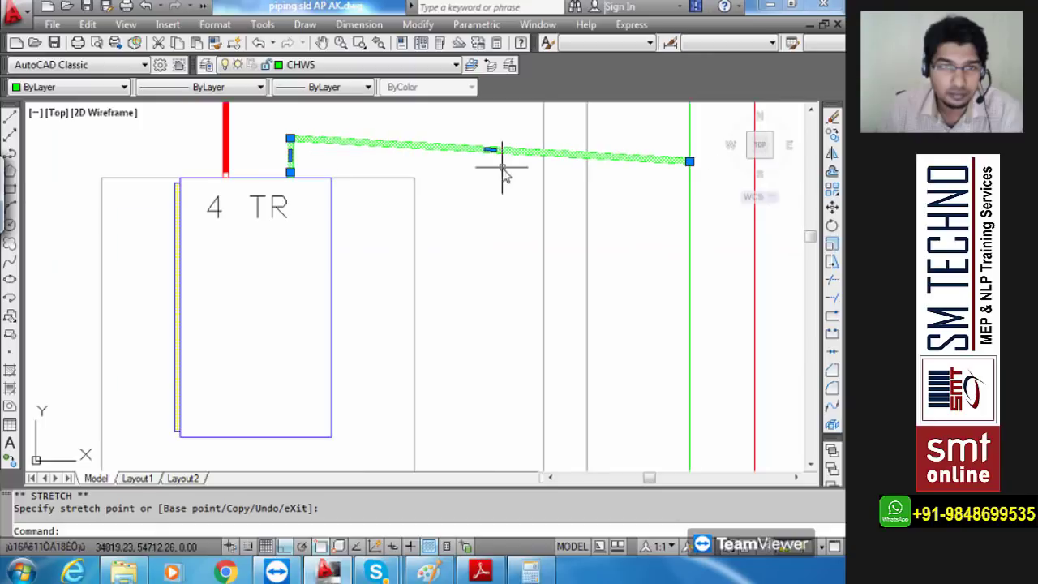
middle_click_drag(502, 174, 467, 288)
left_click(654, 275)
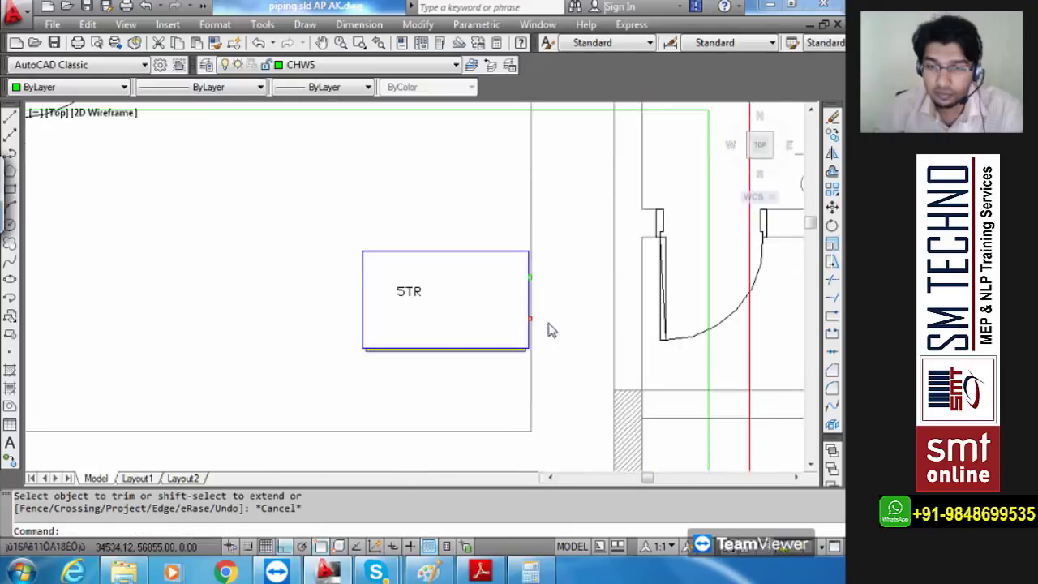
- Draw a 25-wide polyline on CHWS from the 5TR unit's green connection horizontally to just past the green supply main
scroll(686, 332, "up", 3)
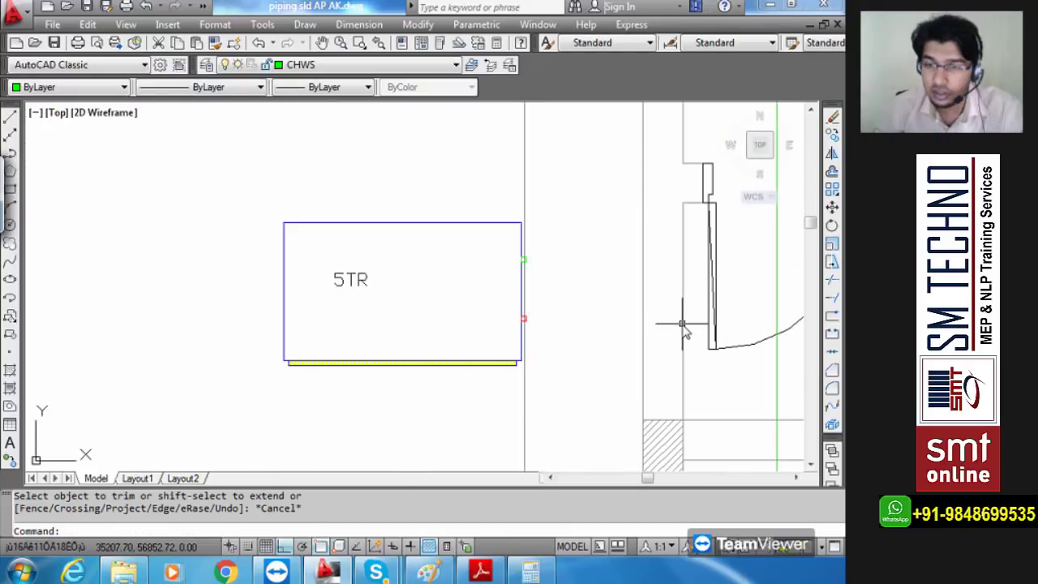
type("pl")
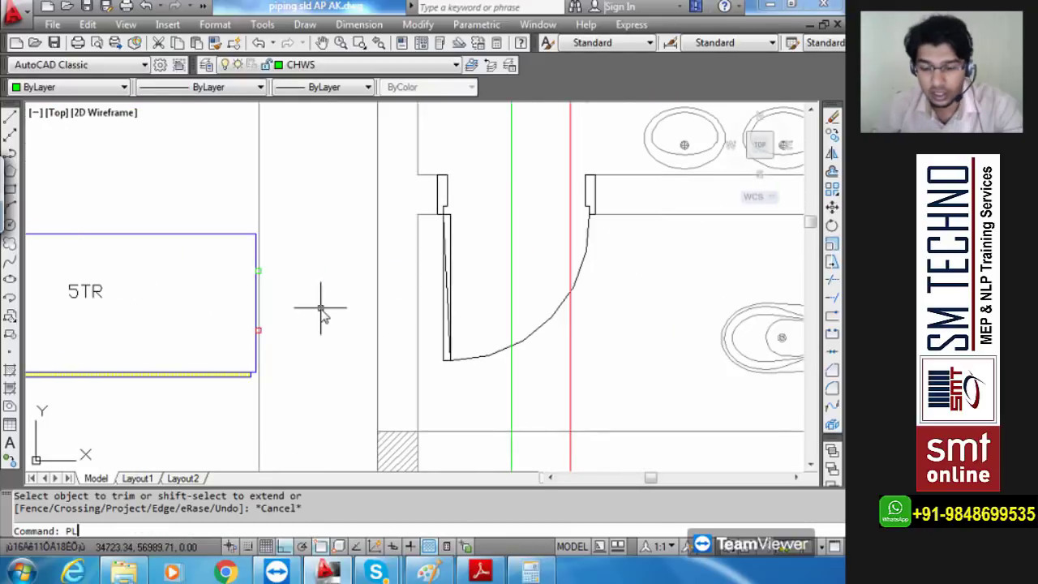
key("Return")
scroll(254, 270, "up", 2)
left_click(294, 278)
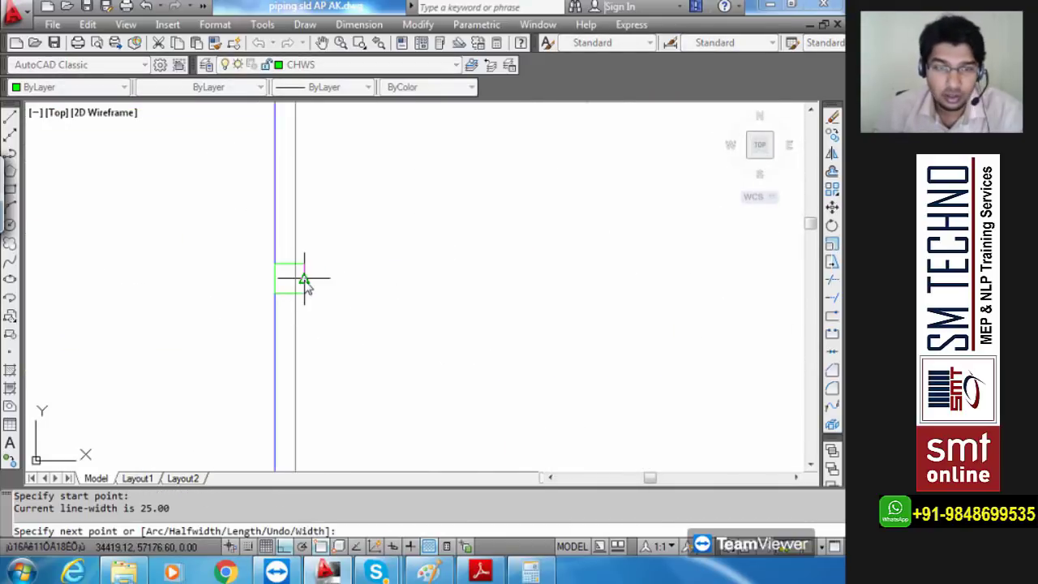
scroll(302, 283, "down", 3)
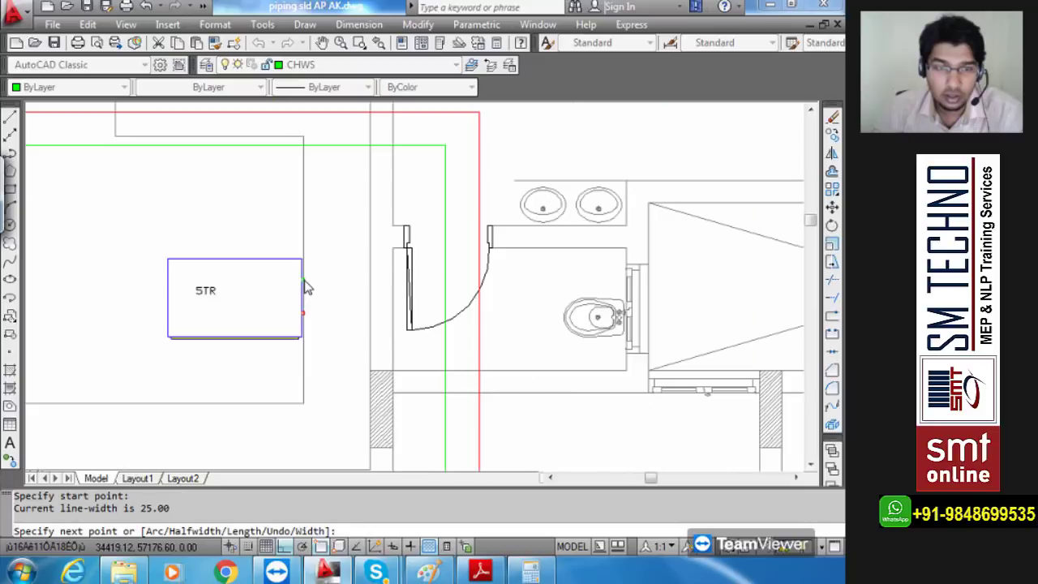
scroll(446, 286, "up", 3)
left_click(463, 287)
key("Escape")
scroll(464, 287, "down", 4)
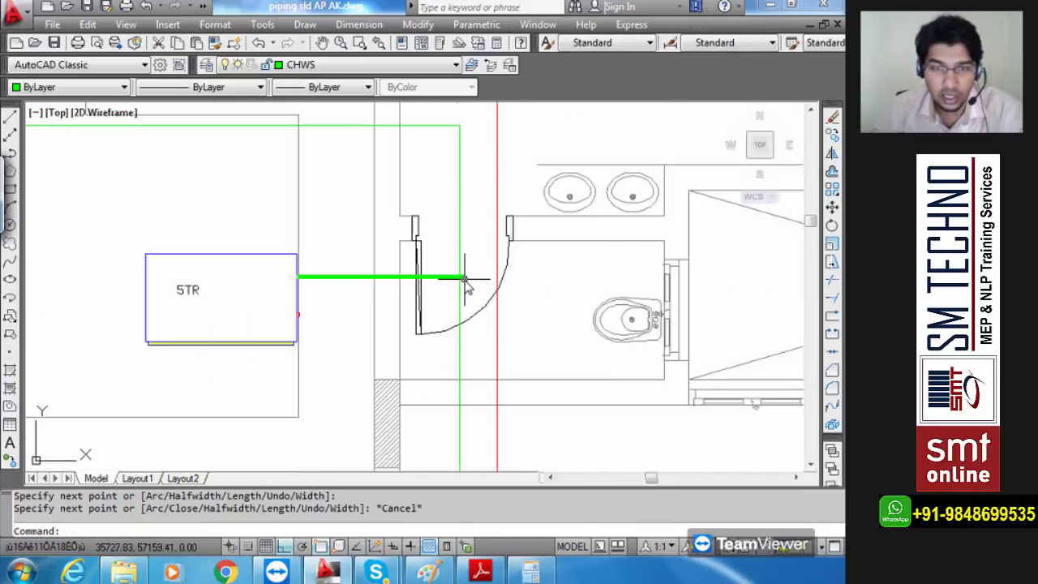
- Make CHWR current and draw a 25-wide polyline from the 5TR unit's red connection horizontally to just past the red return main
left_click(308, 66)
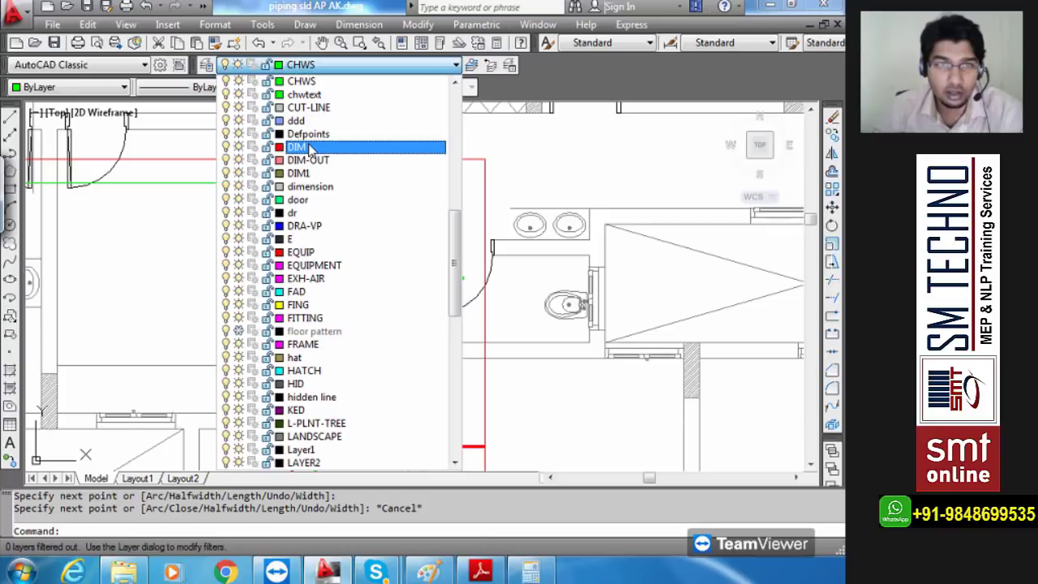
scroll(319, 116, "up", 1)
left_click(318, 109)
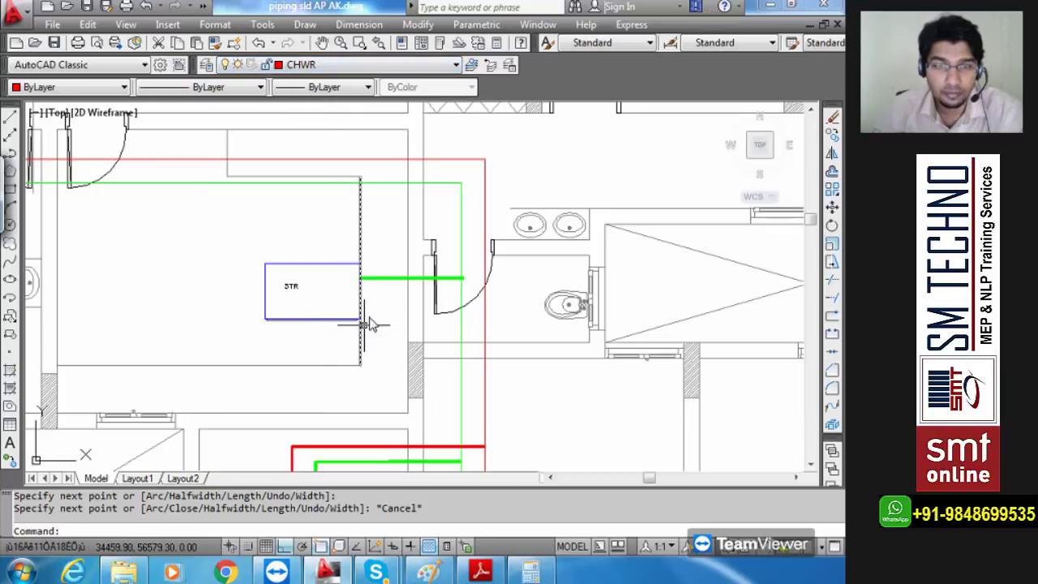
scroll(365, 313, "up", 4)
key("Return")
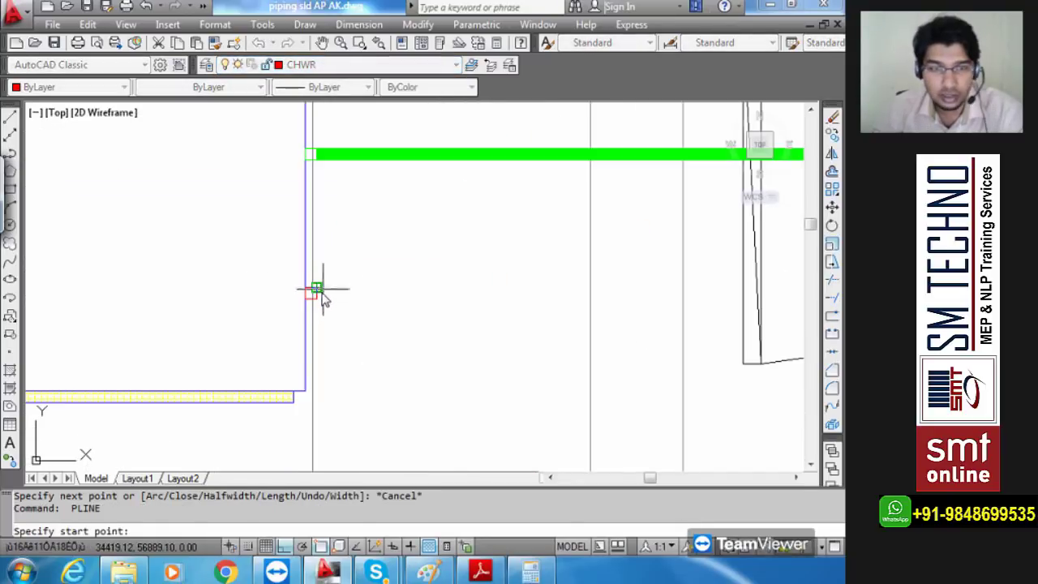
left_click(311, 293)
scroll(614, 302, "down", 4)
scroll(646, 296, "down", 4)
scroll(559, 300, "up", 7)
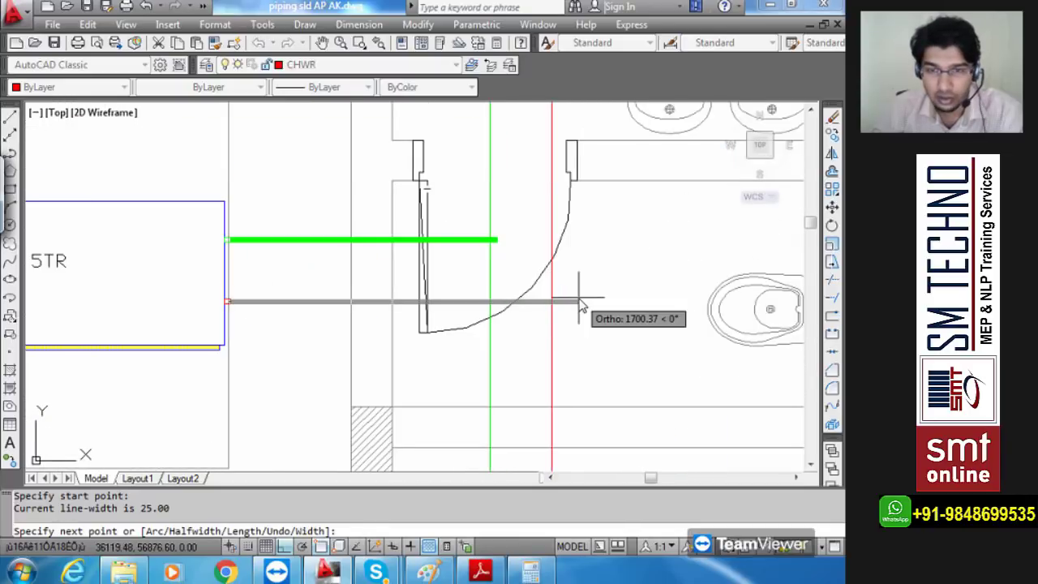
left_click(580, 301)
key("Escape")
- Trim the 5TR unit's branch ends that overshoot the supply and return mains
key("Return")
key("Return")
left_click(579, 311)
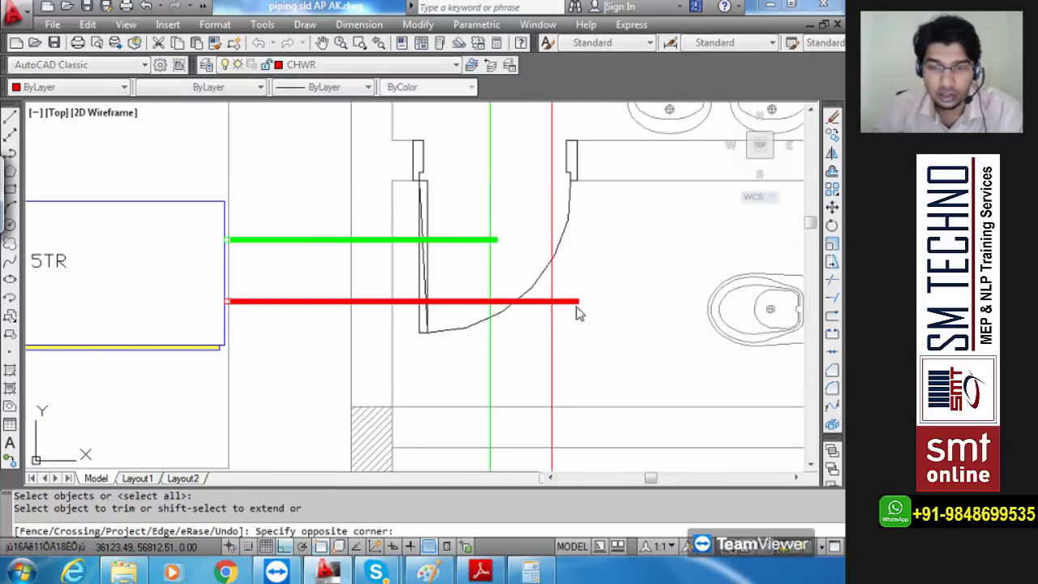
left_click(570, 299)
scroll(499, 263, "down", 8)
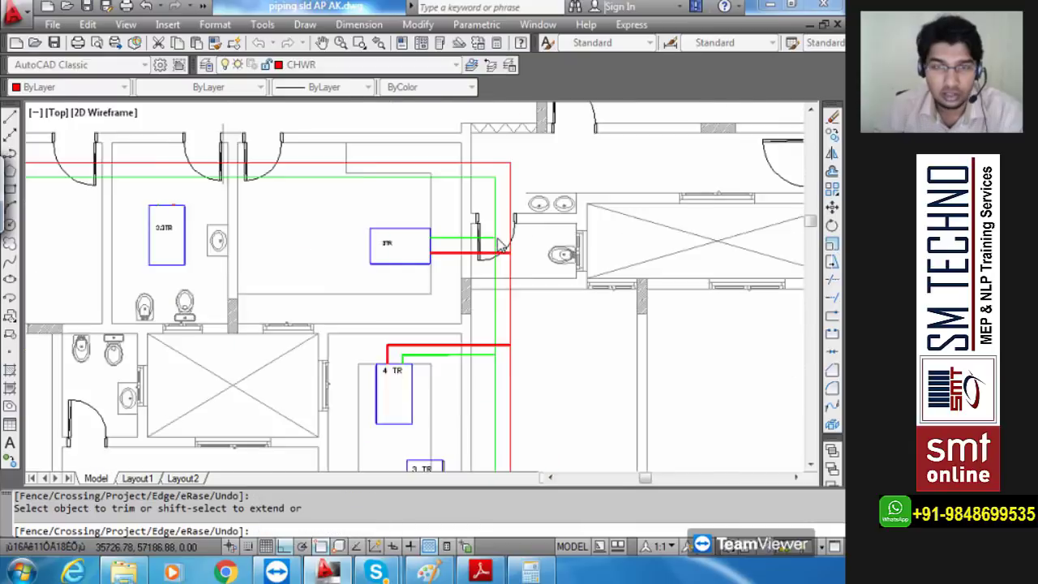
key("Escape")
- Draw a 25-wide polyline on CHWR from the 3.3TR unit's red connection straight up to just past the red return main
scroll(479, 299, "up", 3)
scroll(477, 296, "up", 8)
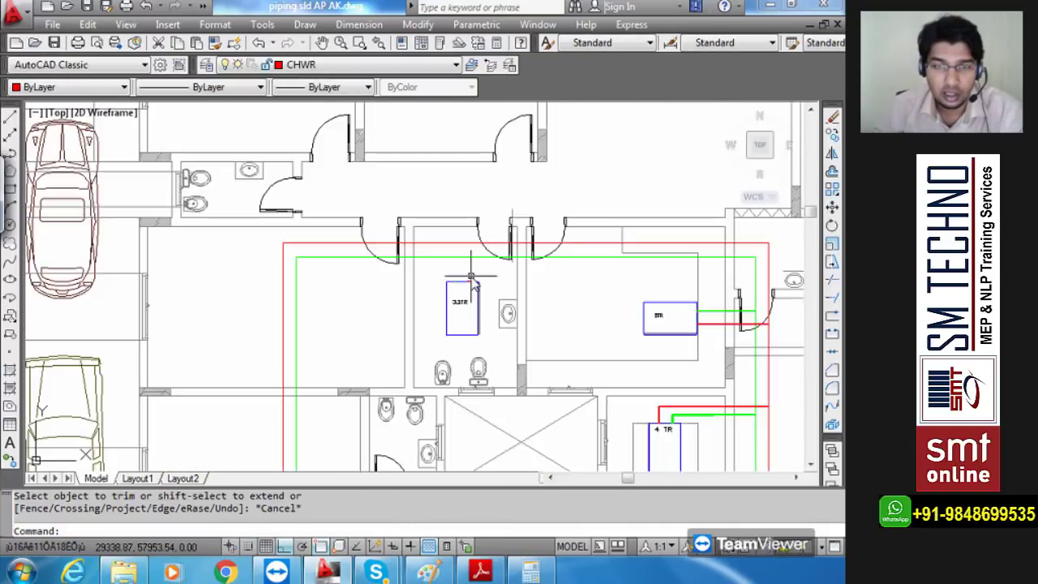
type("pl")
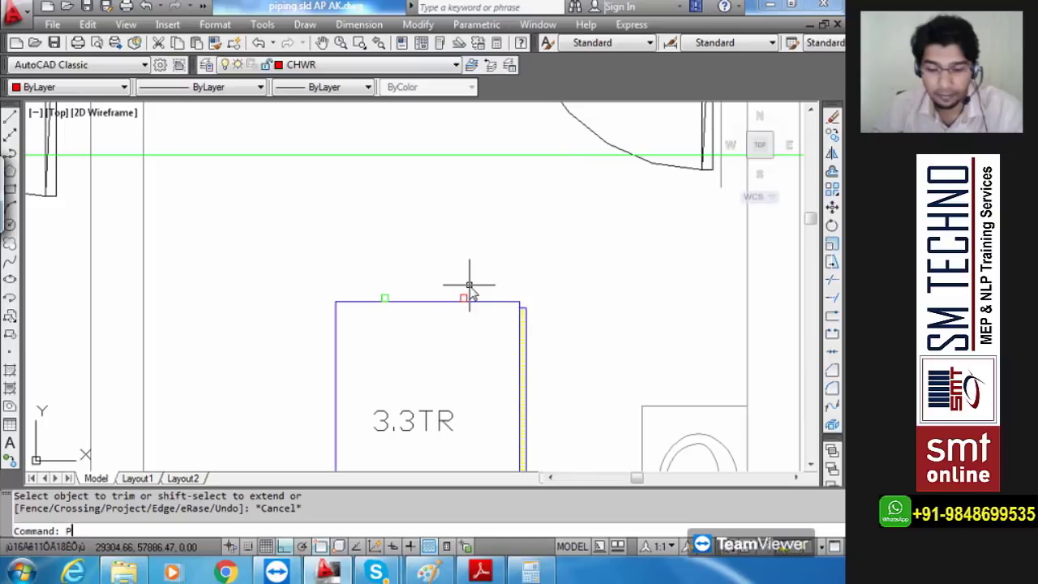
key("Return")
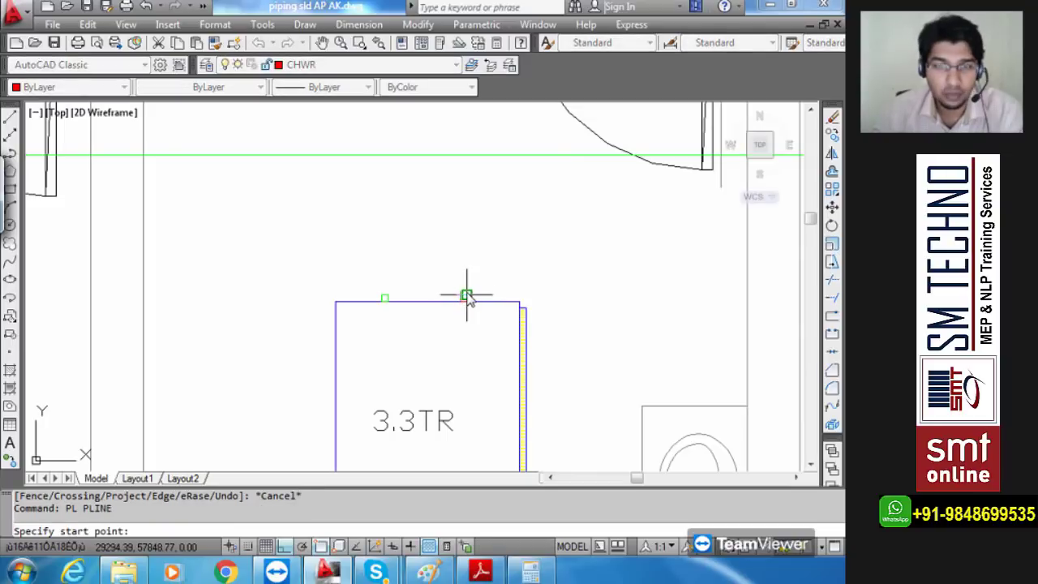
scroll(467, 297, "up", 6)
left_click(465, 297)
scroll(464, 267, "down", 5)
scroll(467, 236, "down", 2)
middle_click_drag(465, 186, 468, 332)
left_click(470, 199)
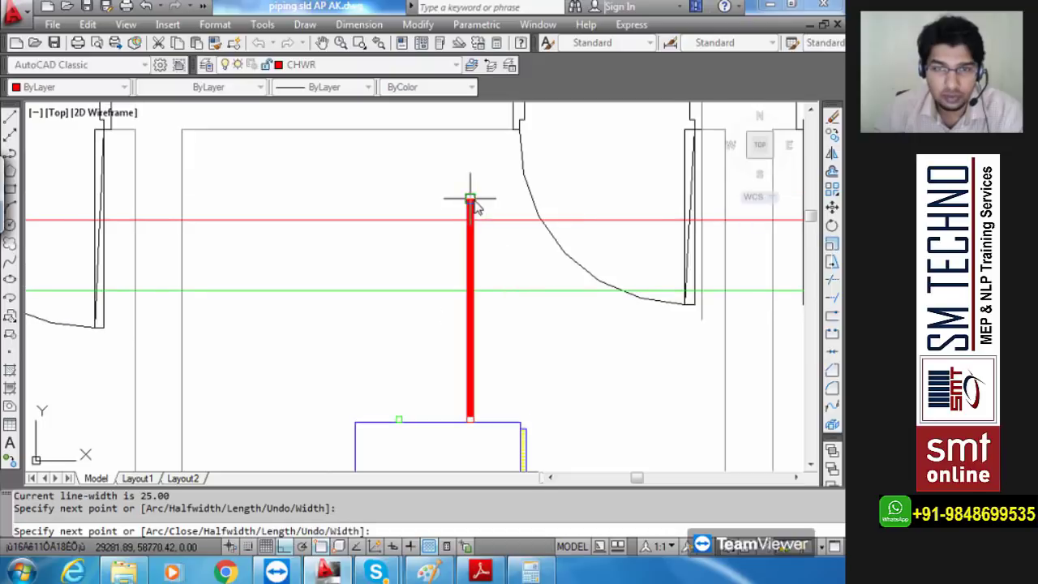
key("Escape")
- Make CHWS current and draw a 25-wide polyline from the 3.3TR unit's green connection straight up to just past the green supply main
left_click(365, 67)
left_click(343, 95)
type("pl")
key("Return")
scroll(401, 415, "up", 5)
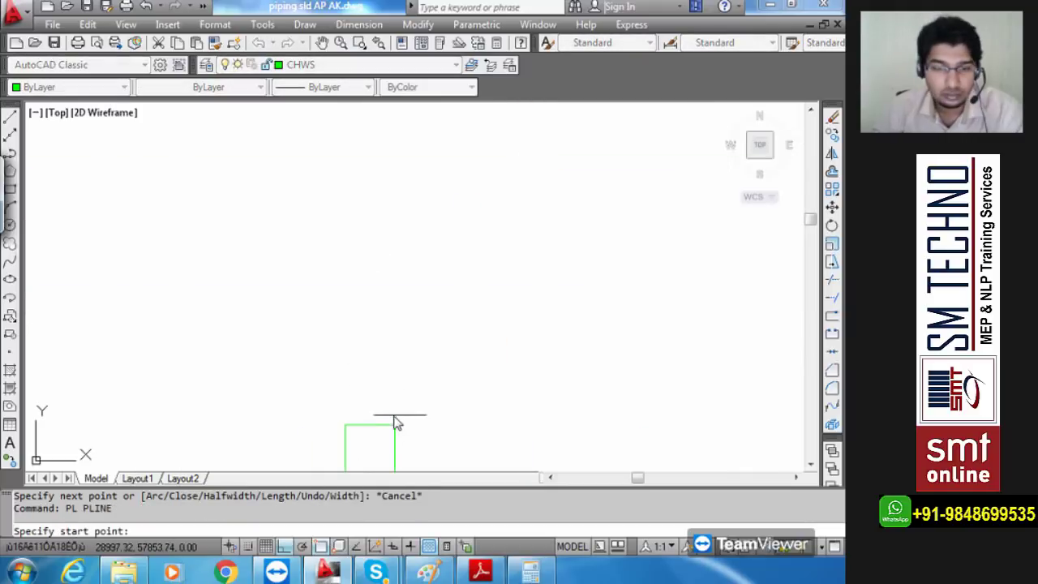
left_click(371, 429)
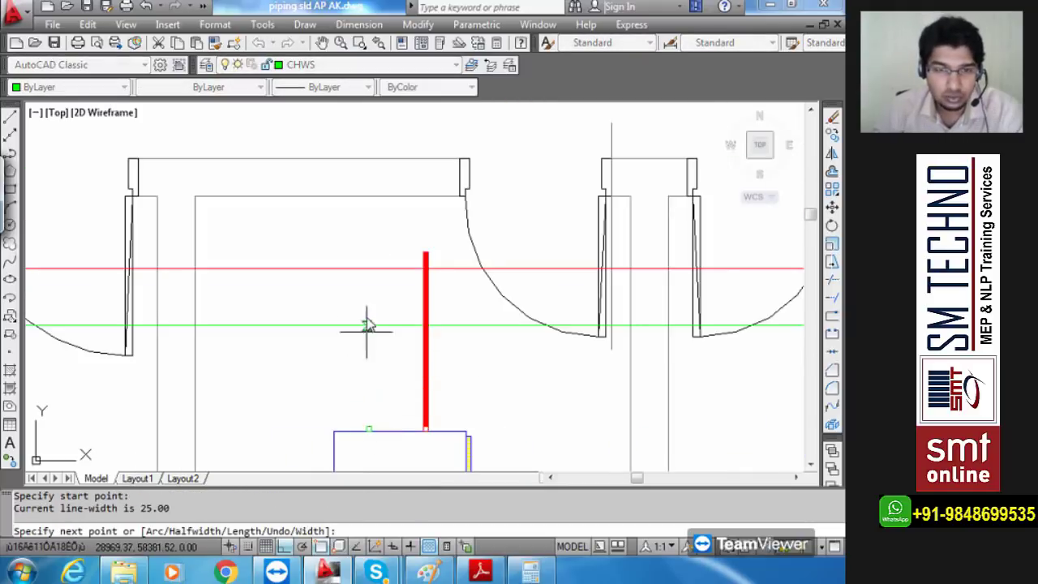
left_click(369, 316)
key("Escape")
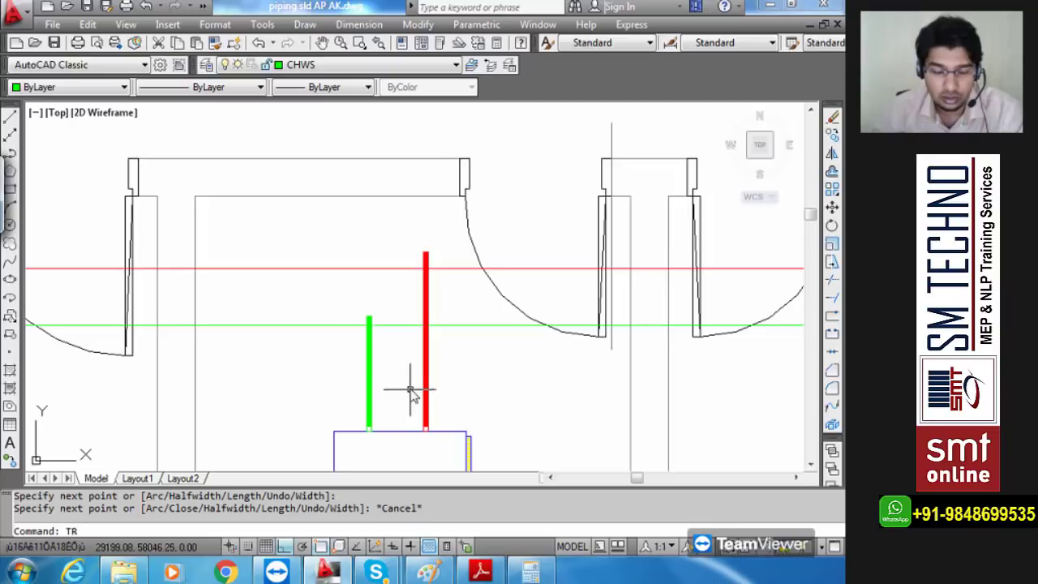
- Trim the 3.3TR unit's green and red branch ends where they overshoot their mains
type("TR")
key("Return")
key("Return")
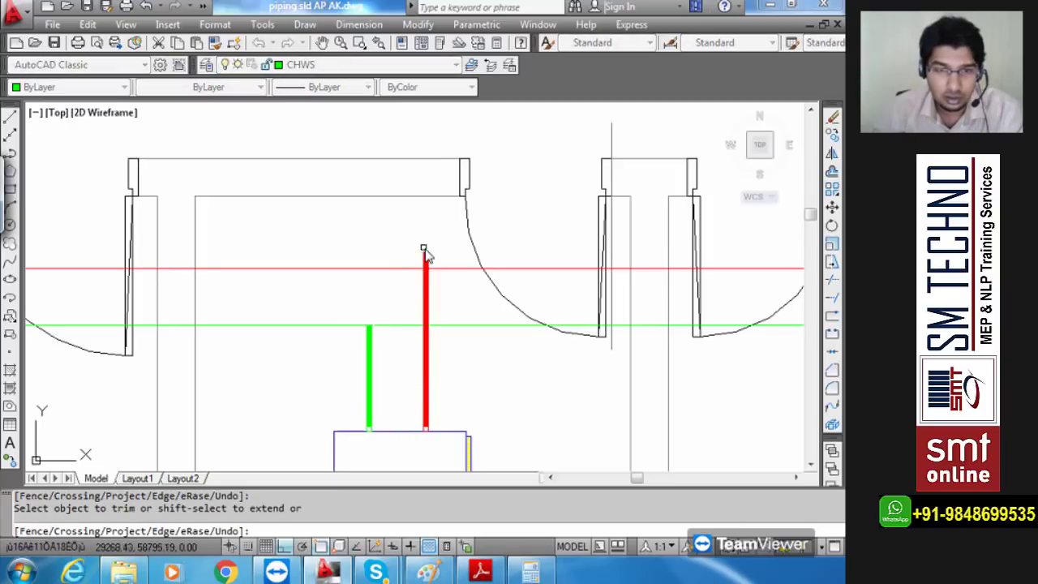
scroll(422, 250, "down", 6)
key("Escape")
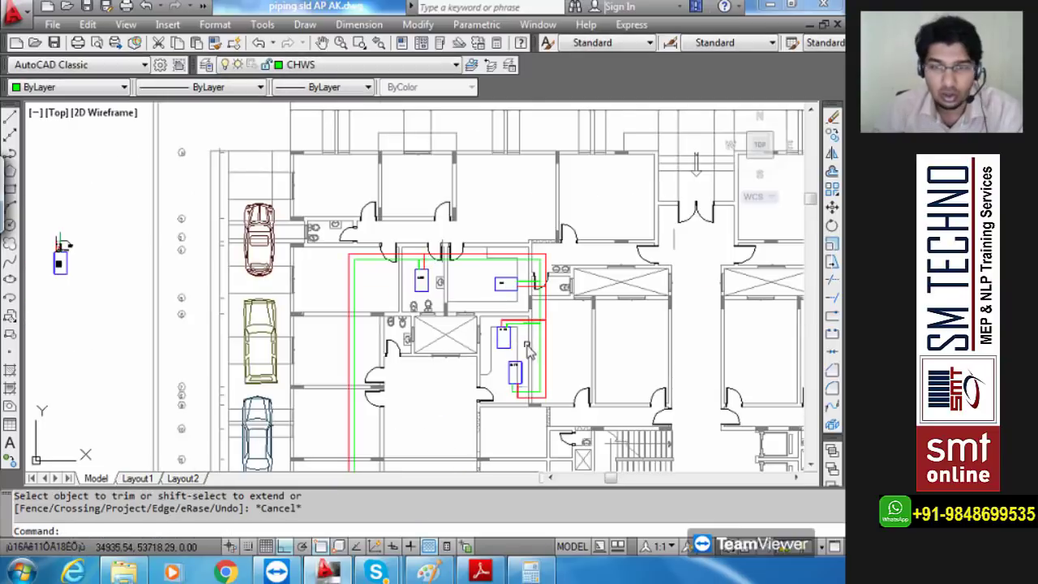
- Examine the chilled water piping layout across the floor plan and around the 4 TR and 3 TR units
scroll(529, 347, "up", 2)
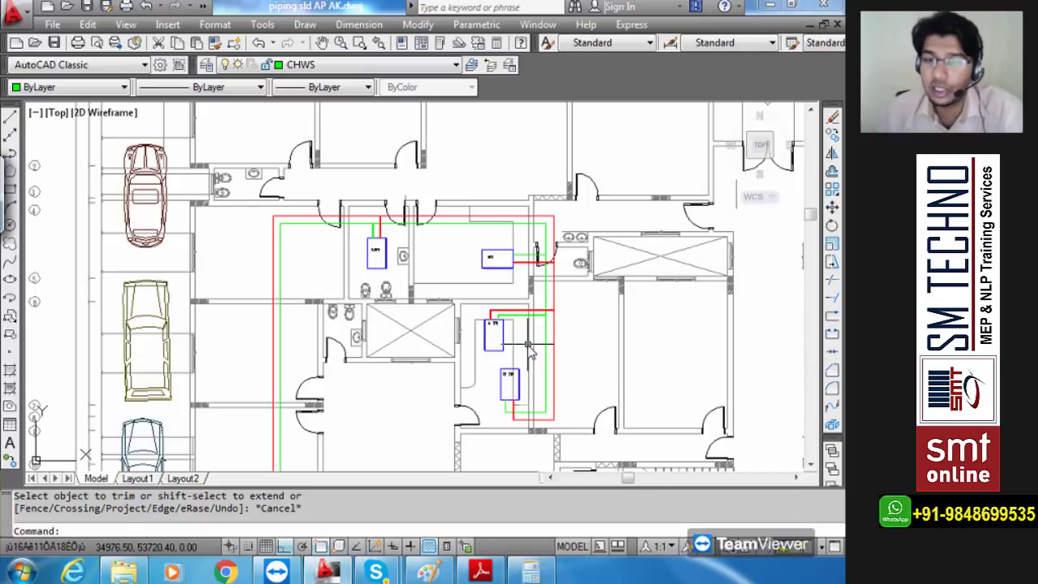
scroll(523, 305, "down", 4)
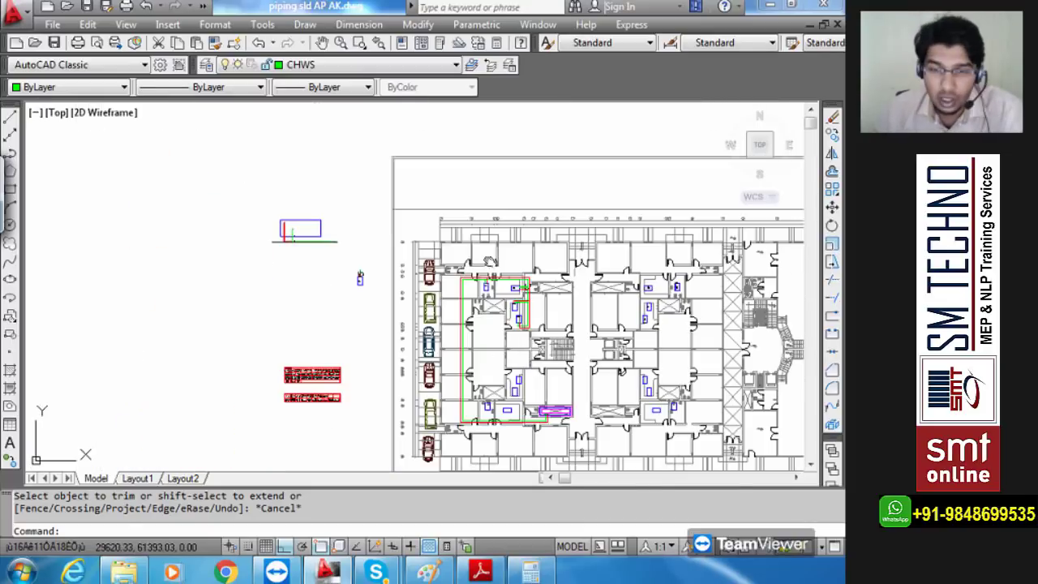
middle_click_drag(525, 380, 455, 309)
scroll(494, 371, "up", 3)
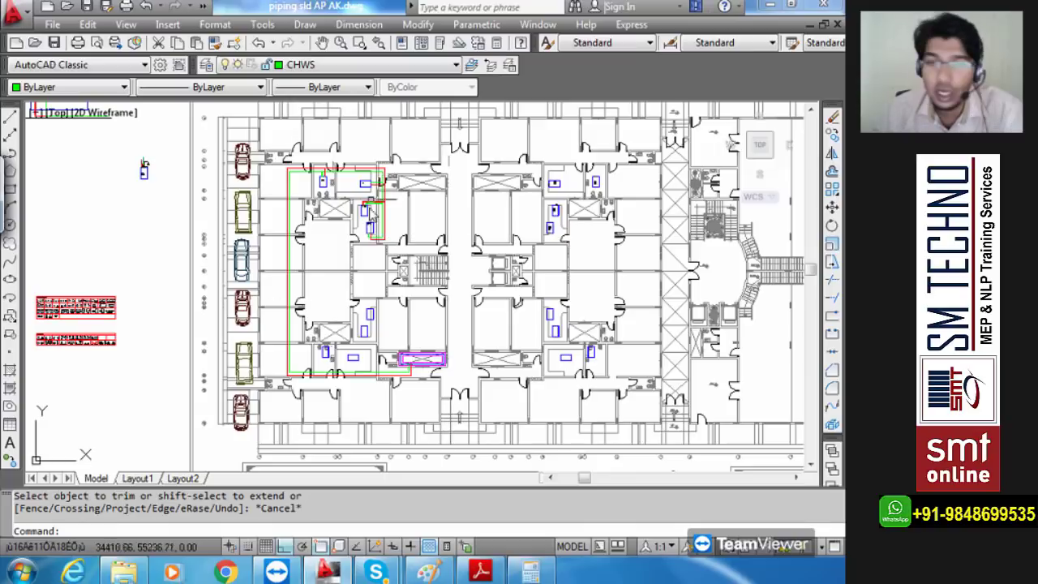
middle_click_drag(436, 243, 525, 377)
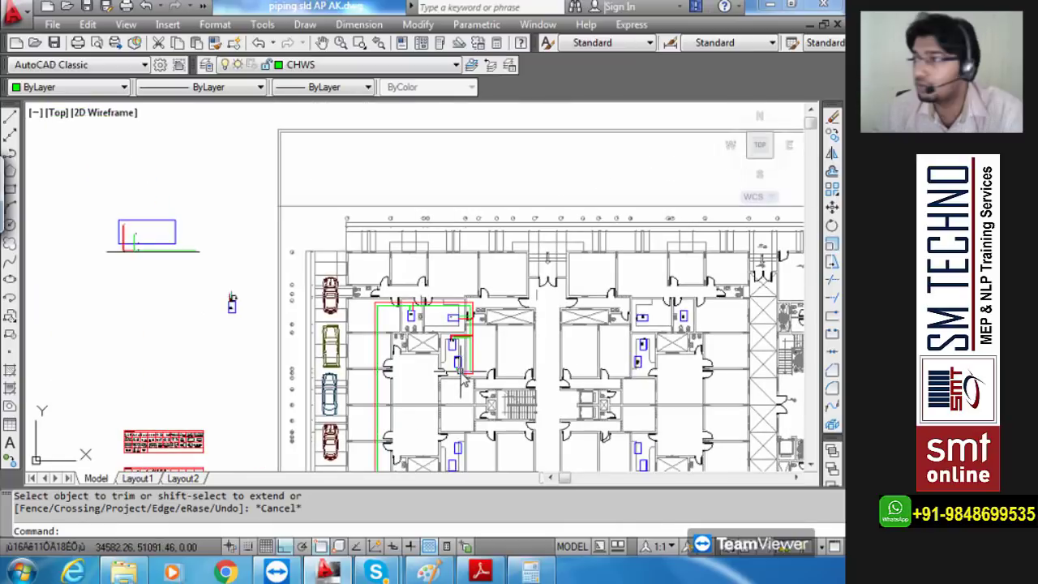
scroll(450, 369, "up", 8)
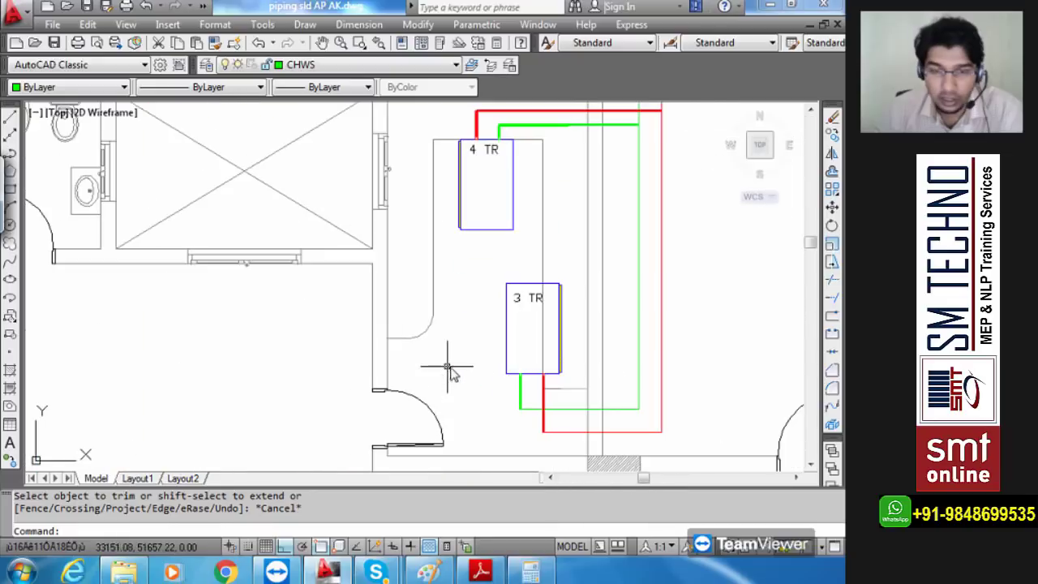
scroll(514, 378, "up", 4)
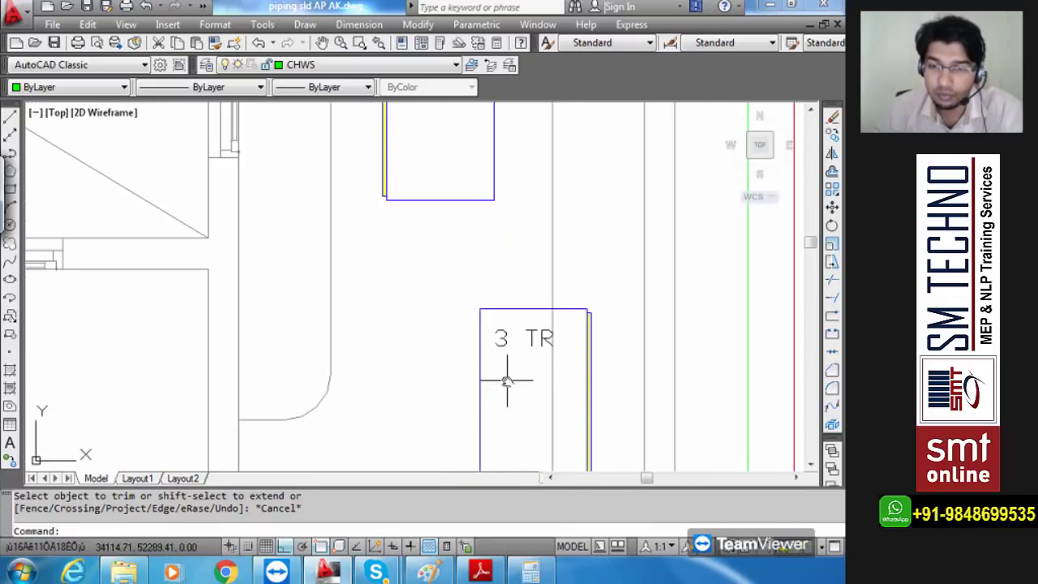
middle_click_drag(507, 381, 418, 311)
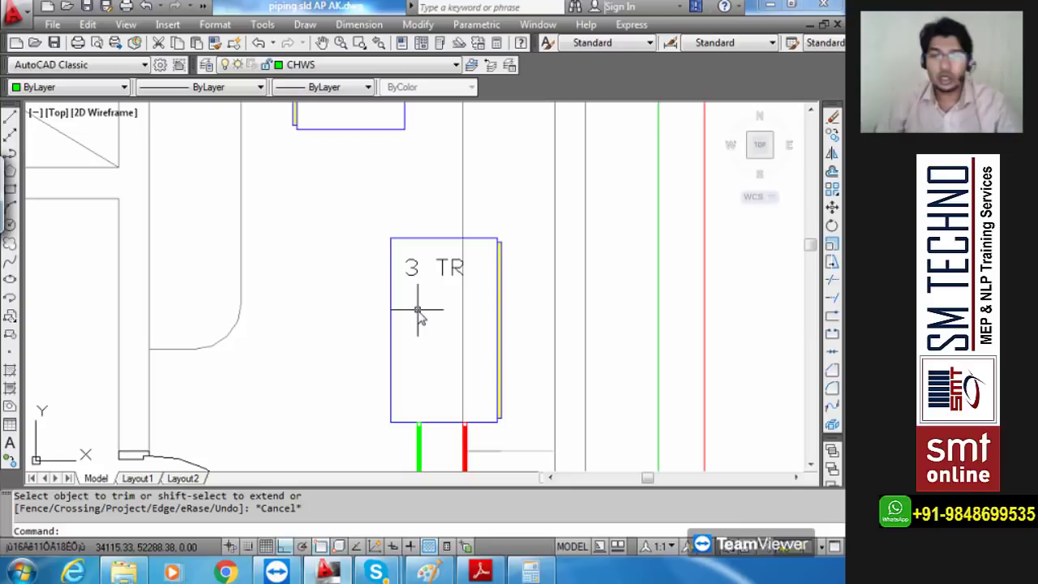
- Place multiline text reading 850 TR inside the shaft rectangle, above the green and red riser circles
scroll(418, 310, "down", 10)
middle_click_drag(450, 391, 439, 189)
scroll(494, 327, "up", 10)
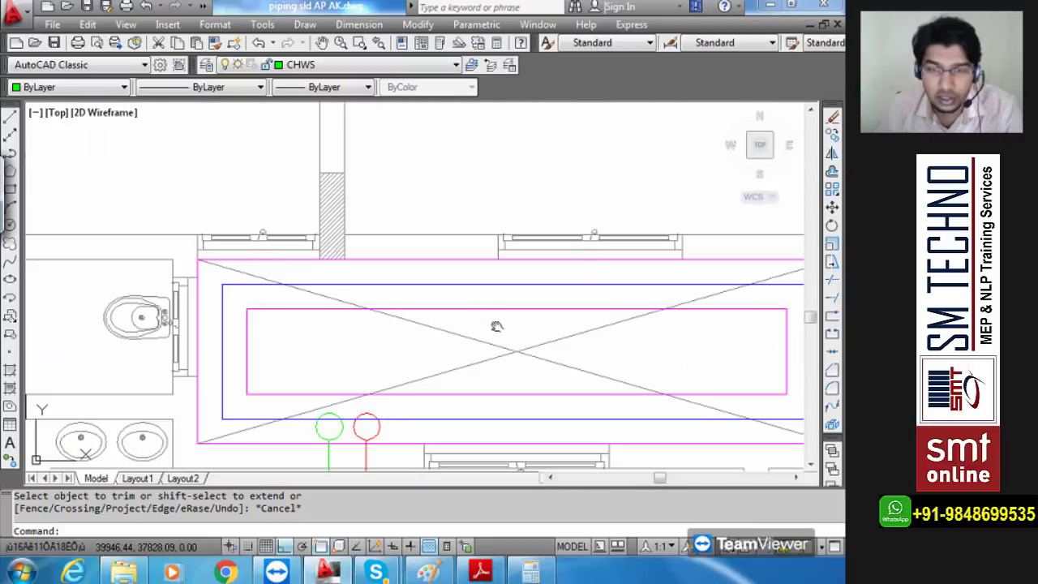
middle_click_drag(494, 327, 500, 365)
key("Return")
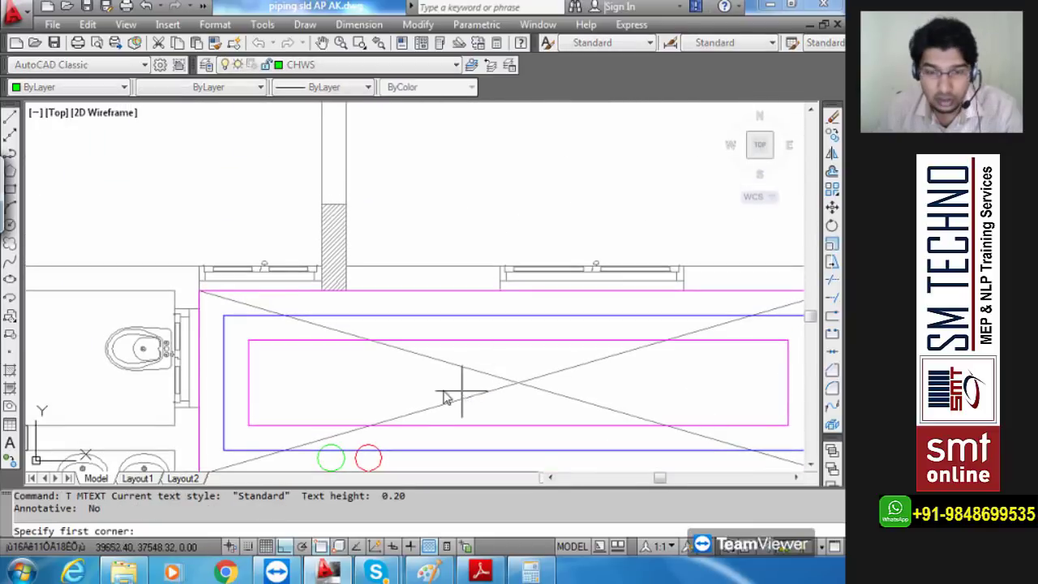
left_click(318, 364)
left_click(410, 412)
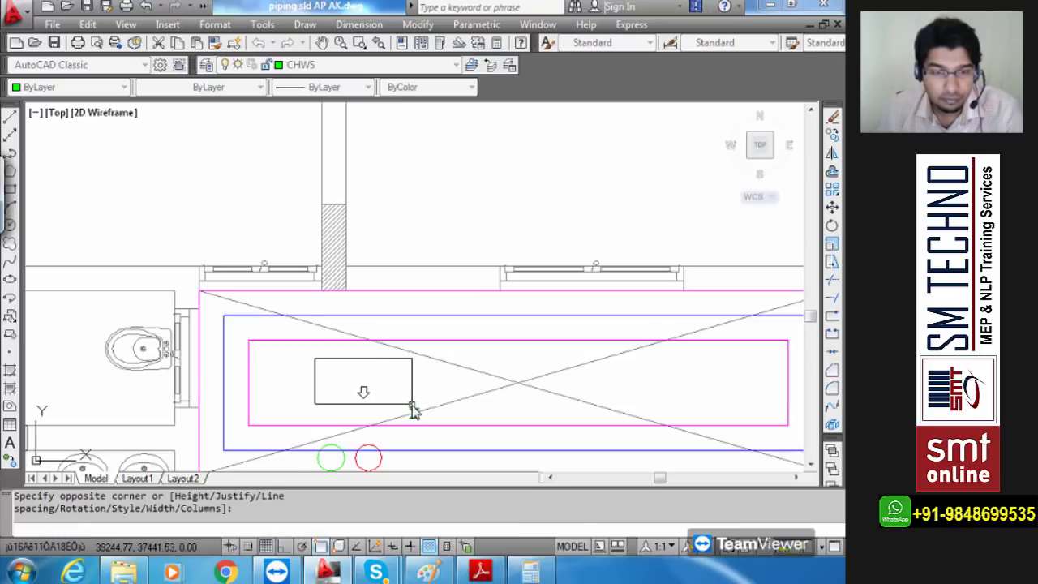
type("850 TR")
- Format the 850 TR text in Times New Roman with height 100 and blue colour
key("shift+Left")
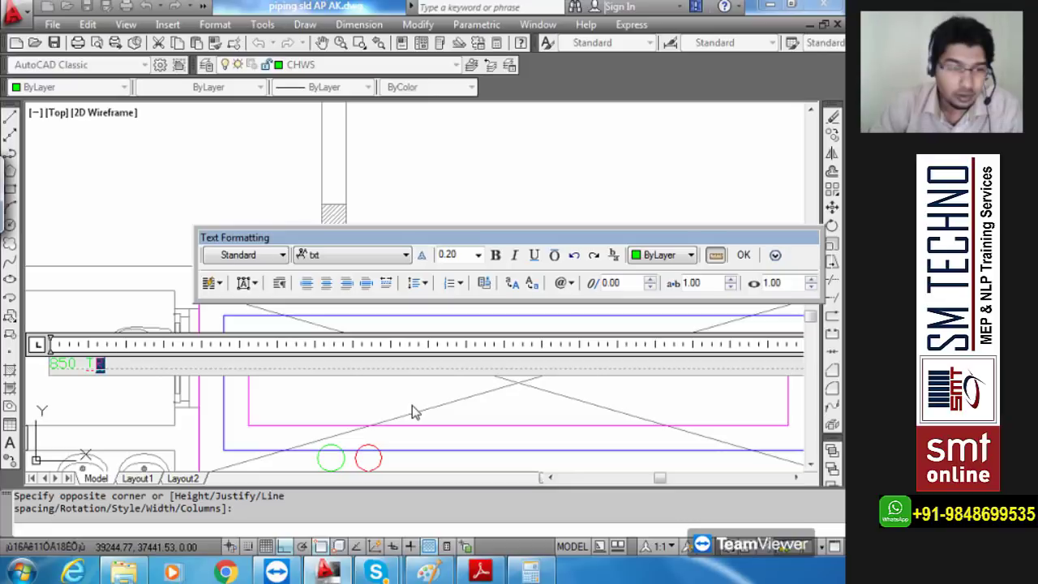
key("shift+Left")
key("shift+Left")
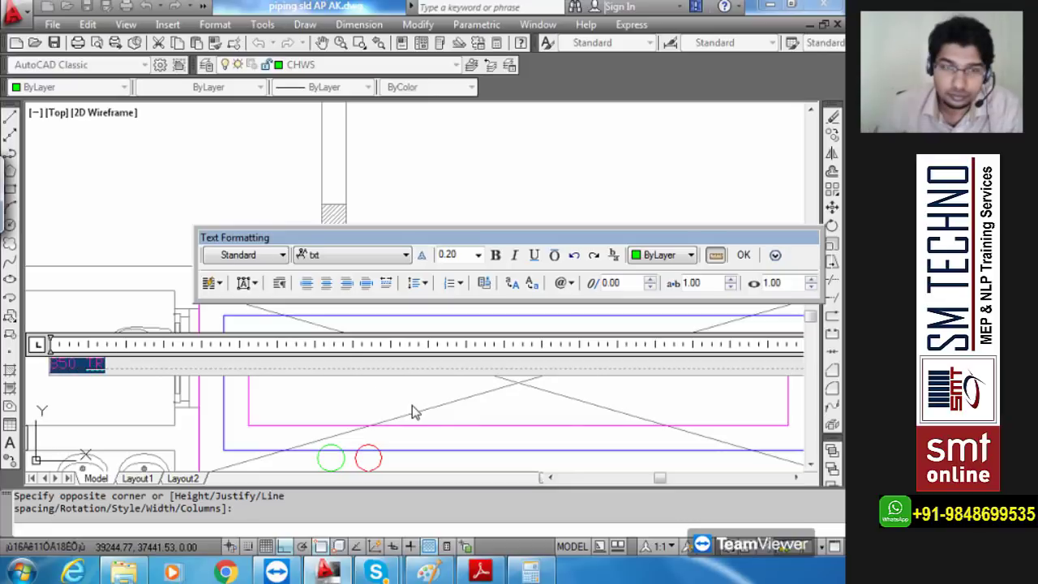
left_click(341, 256)
key("t")
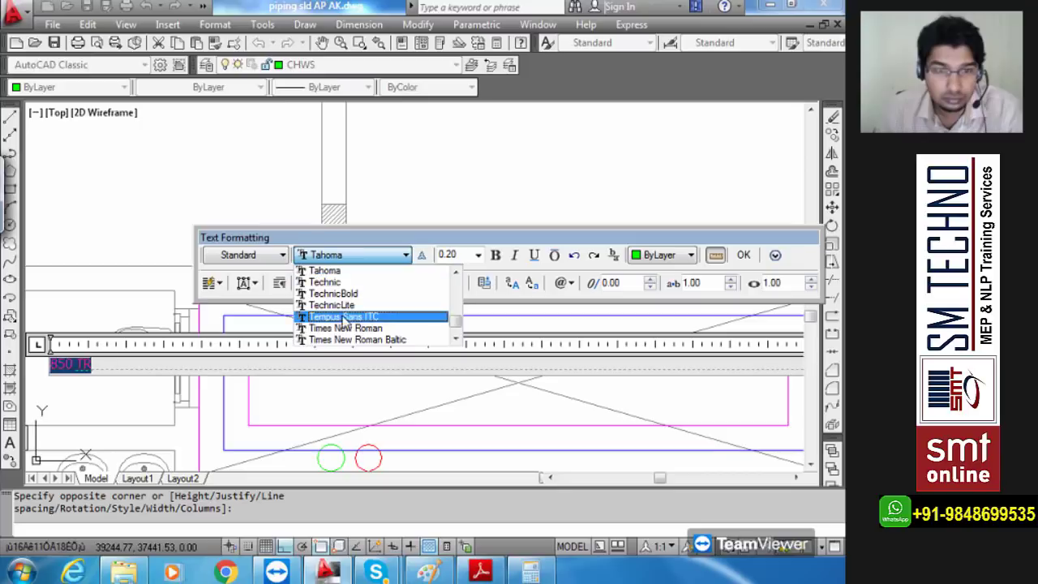
left_click(346, 328)
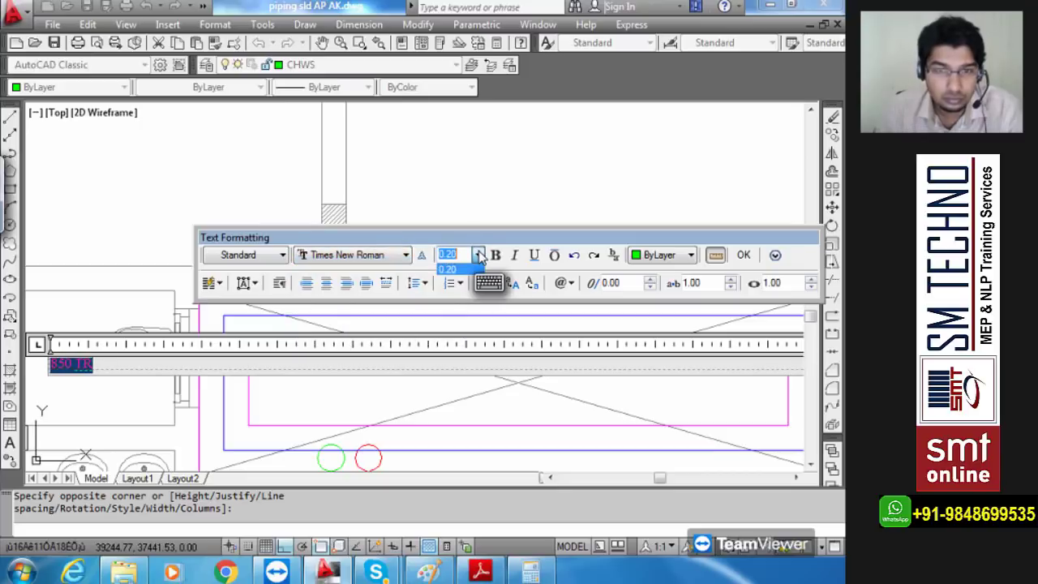
type("100")
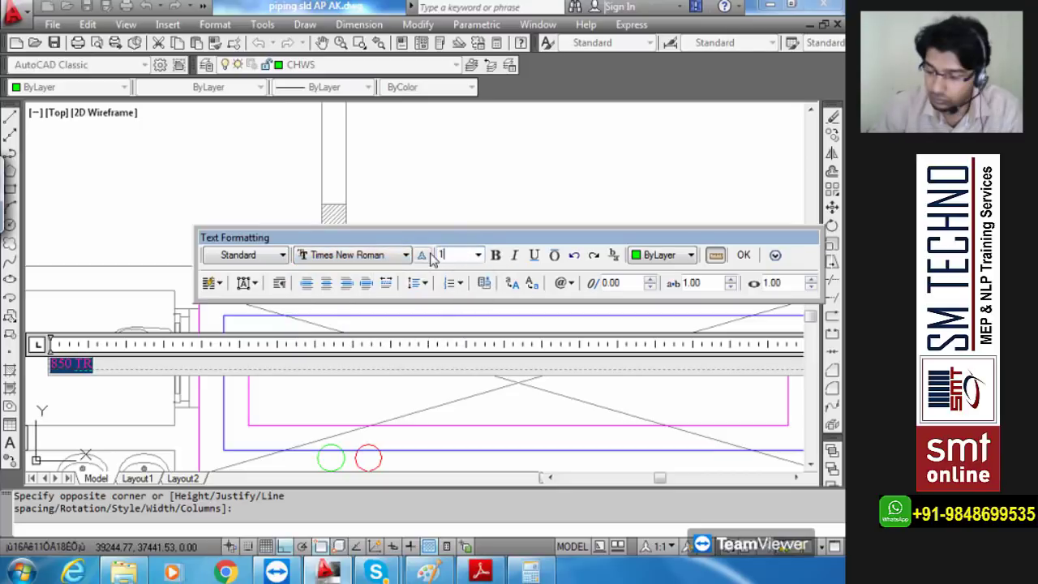
left_click(661, 256)
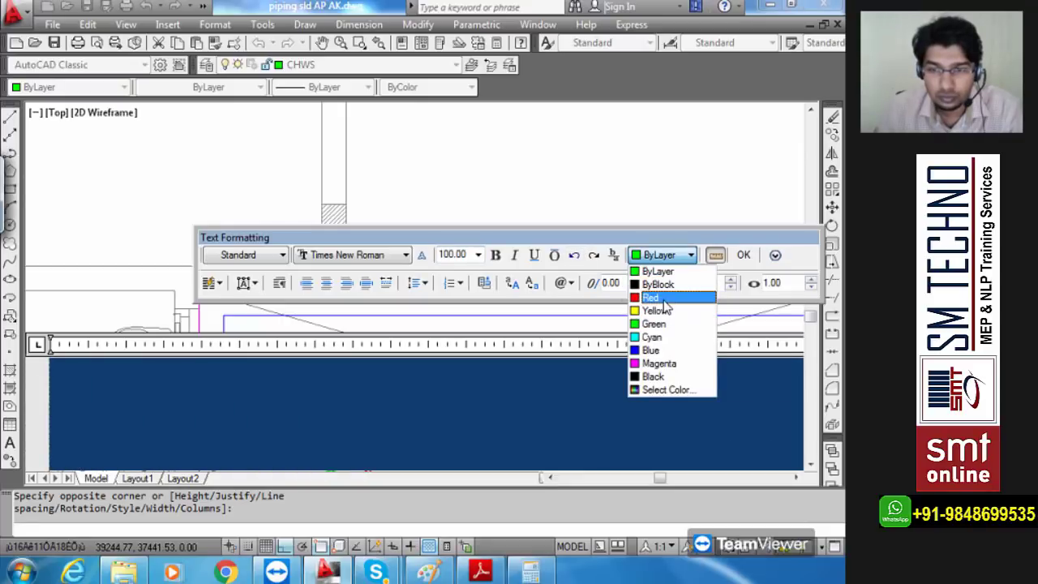
left_click(665, 351)
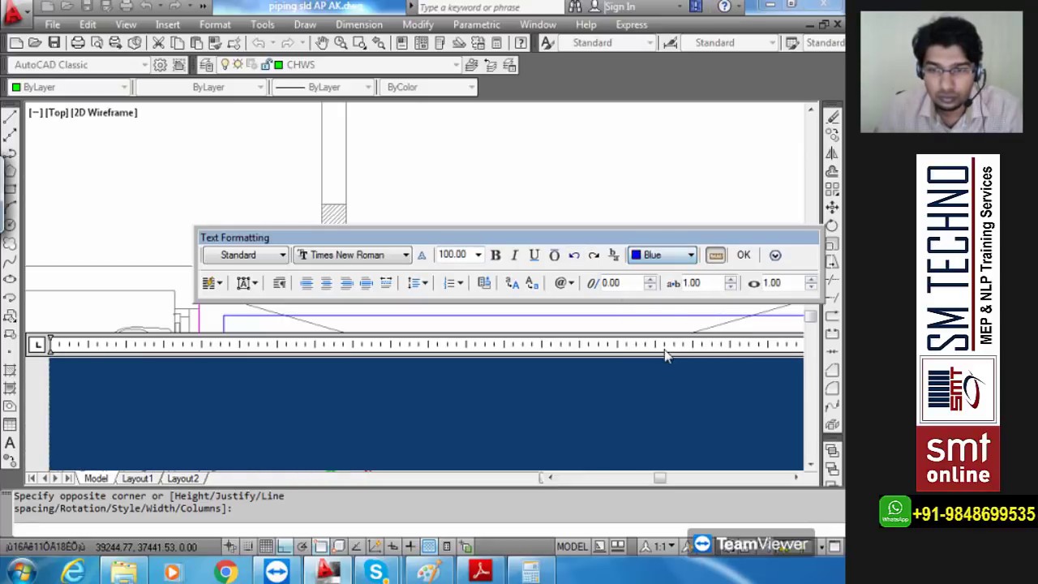
left_click(742, 255)
- Add a second line reading 2040 GPM to the 850 TR text
scroll(302, 369, "up", 2)
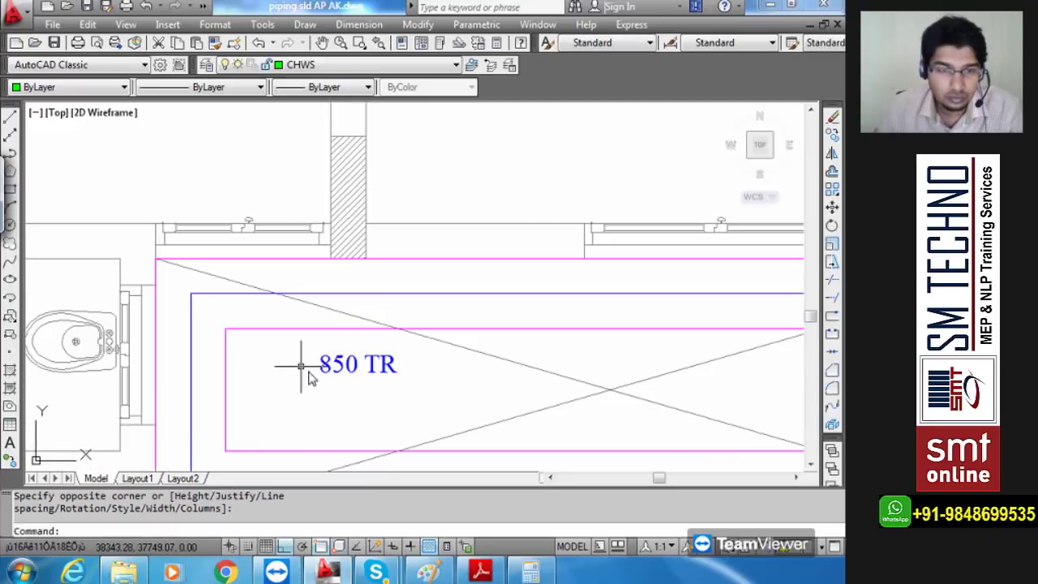
double_click(341, 365)
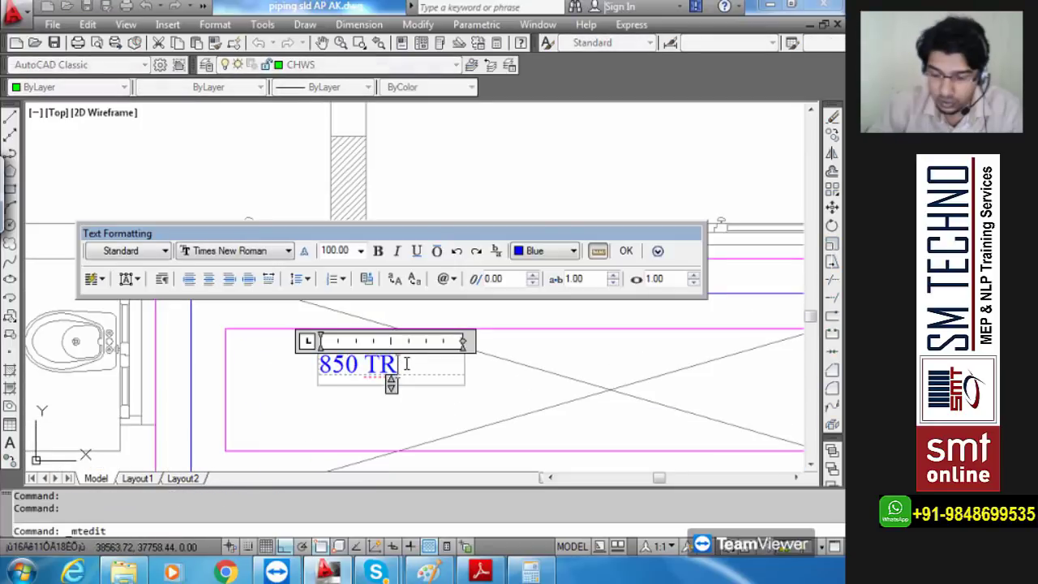
key("Return")
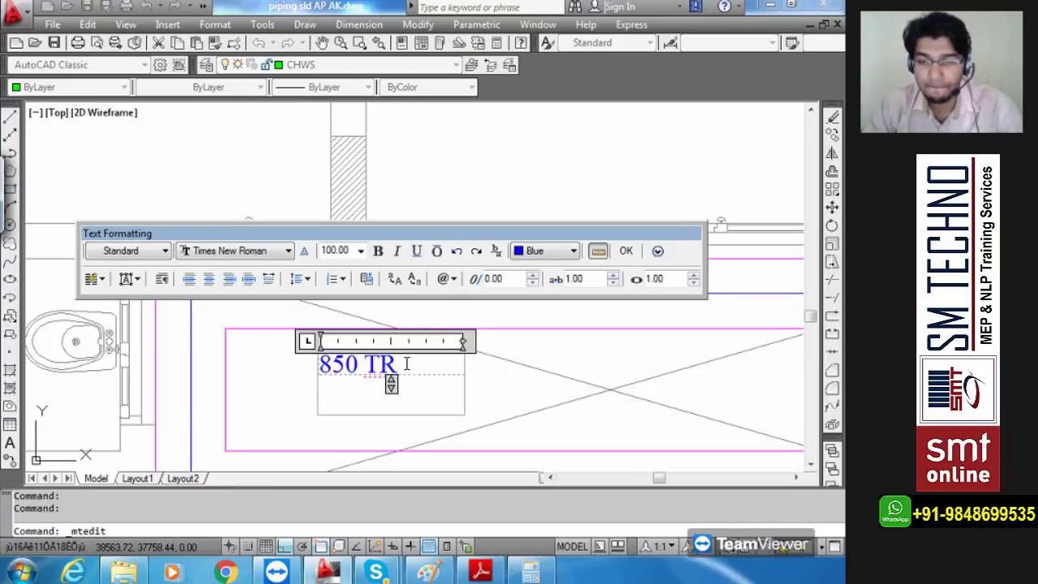
type("2")
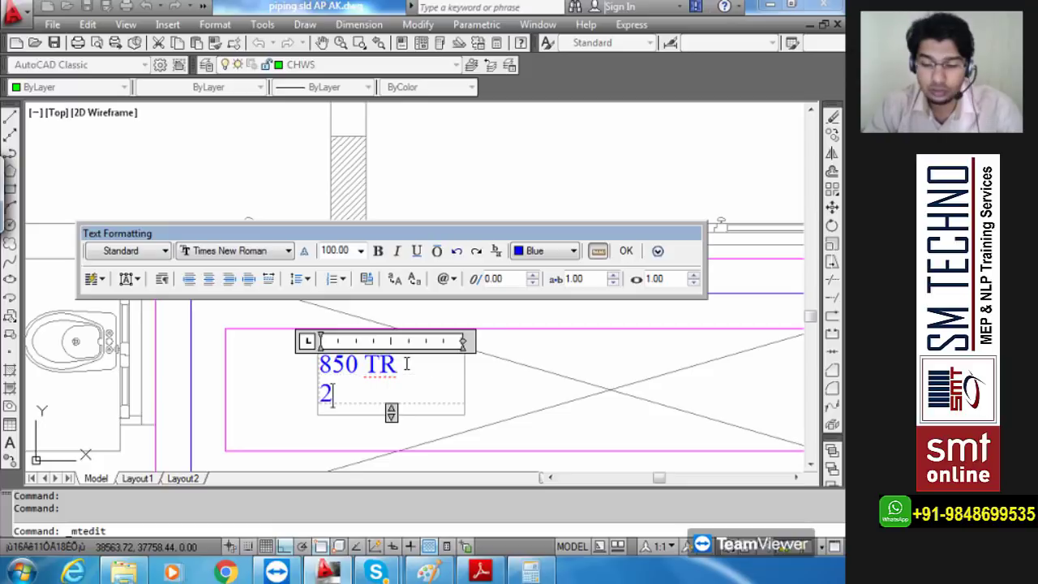
type("0")
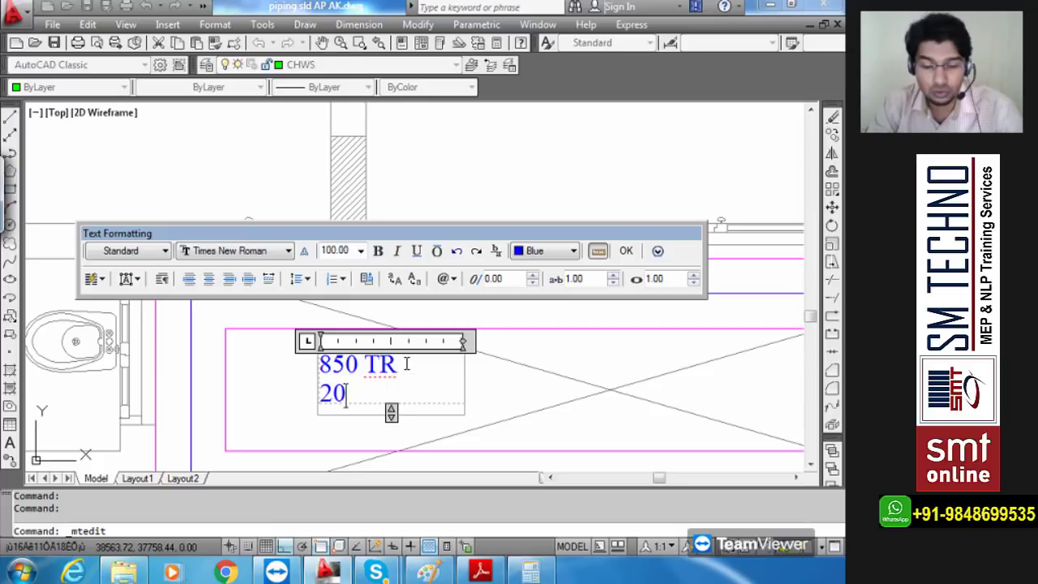
type("40 GPM")
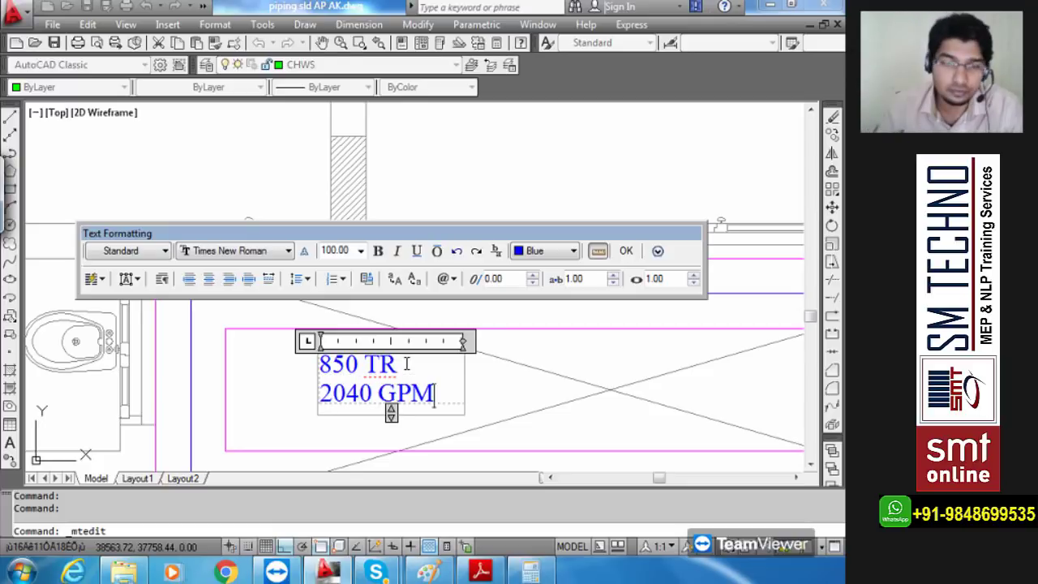
left_click(626, 251)
- Place multiline text reading 7.2 GPM inside the 3 TR unit, below its capacity label
scroll(357, 434, "down", 5)
middle_click_drag(341, 169, 428, 459)
mouse_move(348, 315)
middle_mouse_down()
mouse_move(426, 418)
mouse_move(447, 278)
middle_mouse_up()
scroll(425, 420, "up", 5)
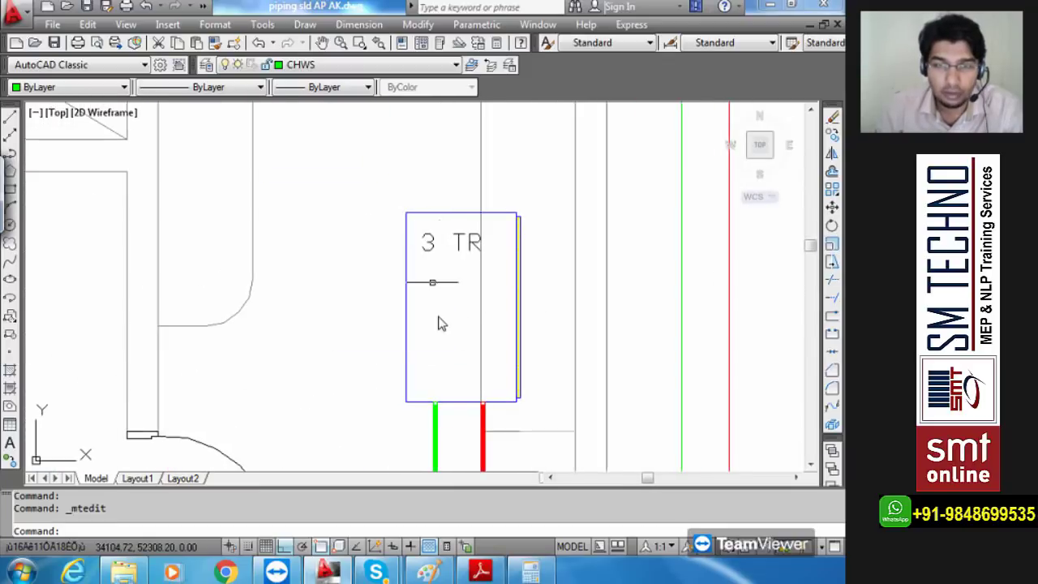
type("t")
key("Return")
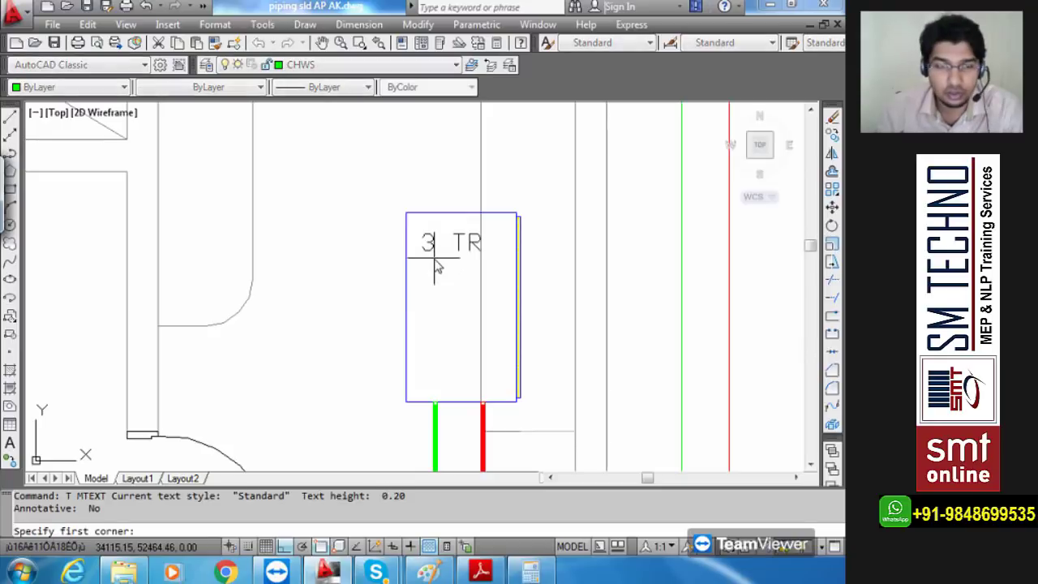
left_click(420, 267)
left_click(497, 346)
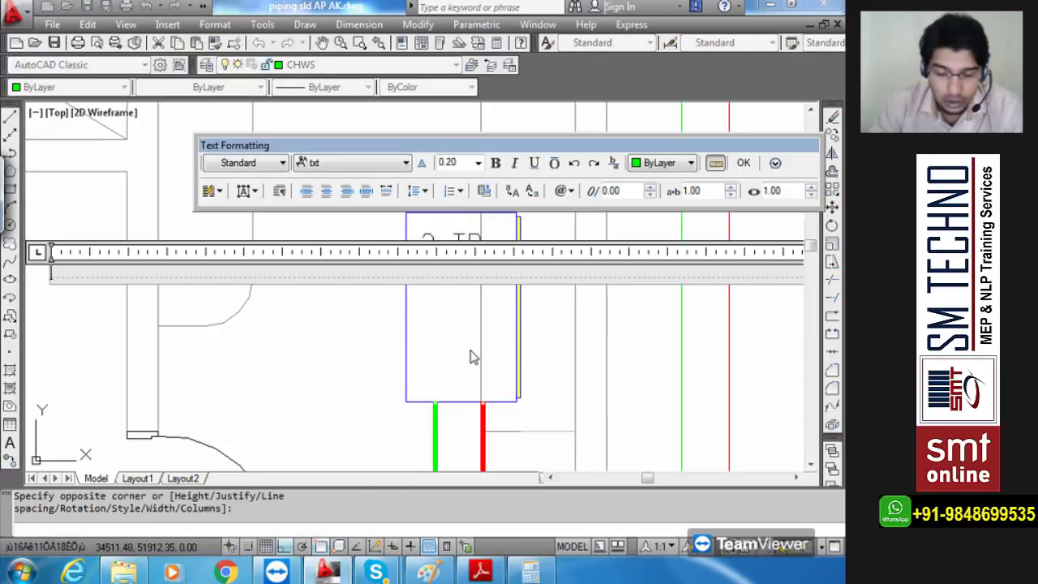
type("7.2")
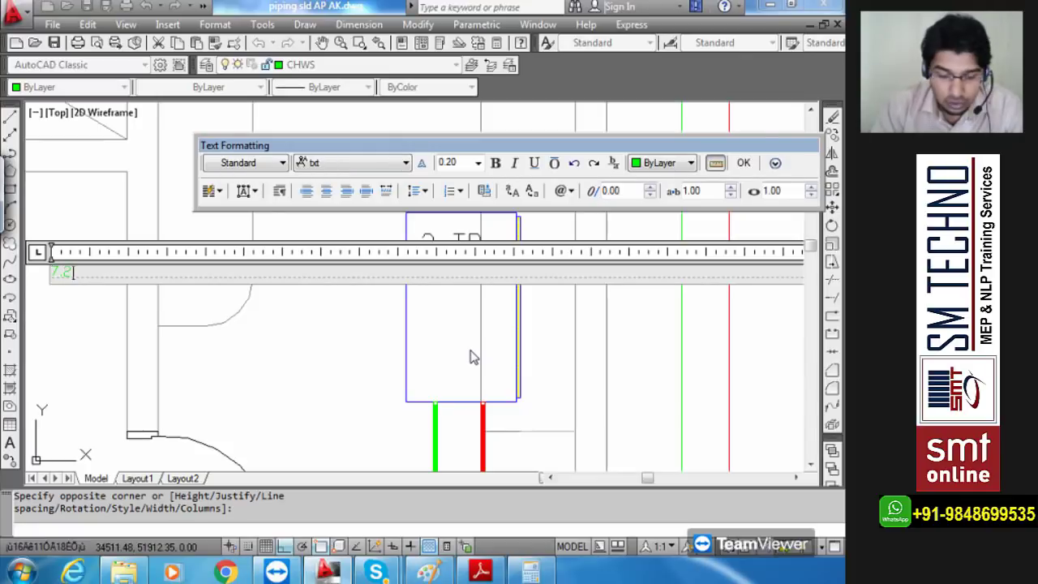
type(" GPM")
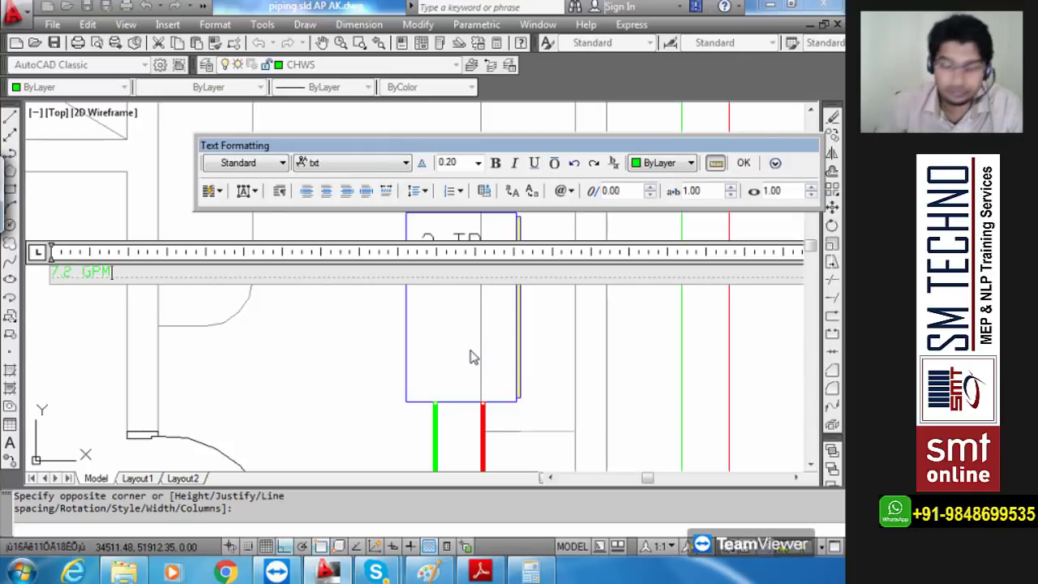
key("Return")
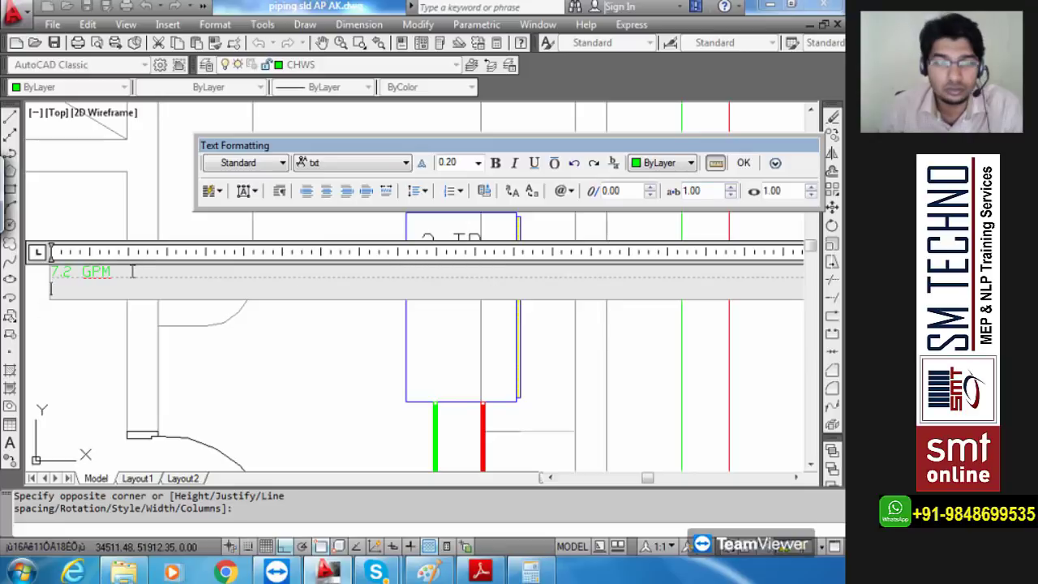
- Format the 7.2 GPM text with height 100, Times New Roman font and blue colour
left_click_drag(129, 272, 28, 271)
left_click(478, 163)
left_click(453, 190)
left_click(405, 163)
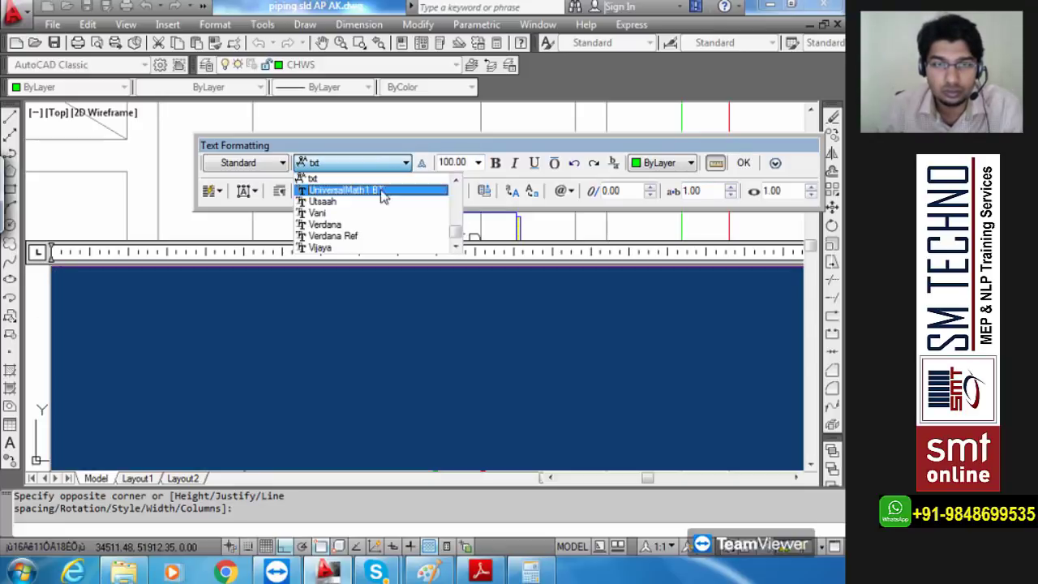
key("t")
left_click(351, 236)
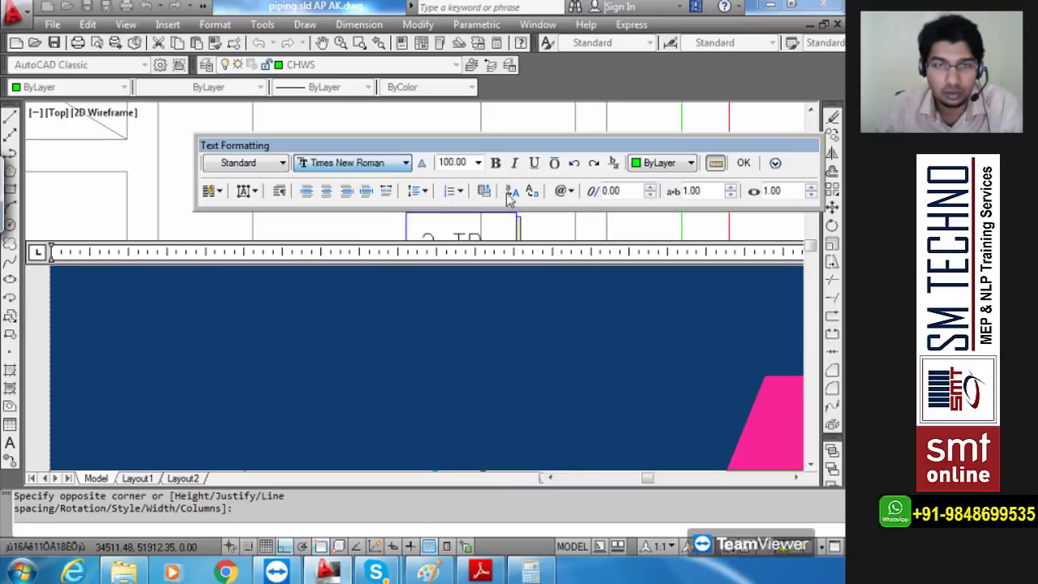
left_click(657, 162)
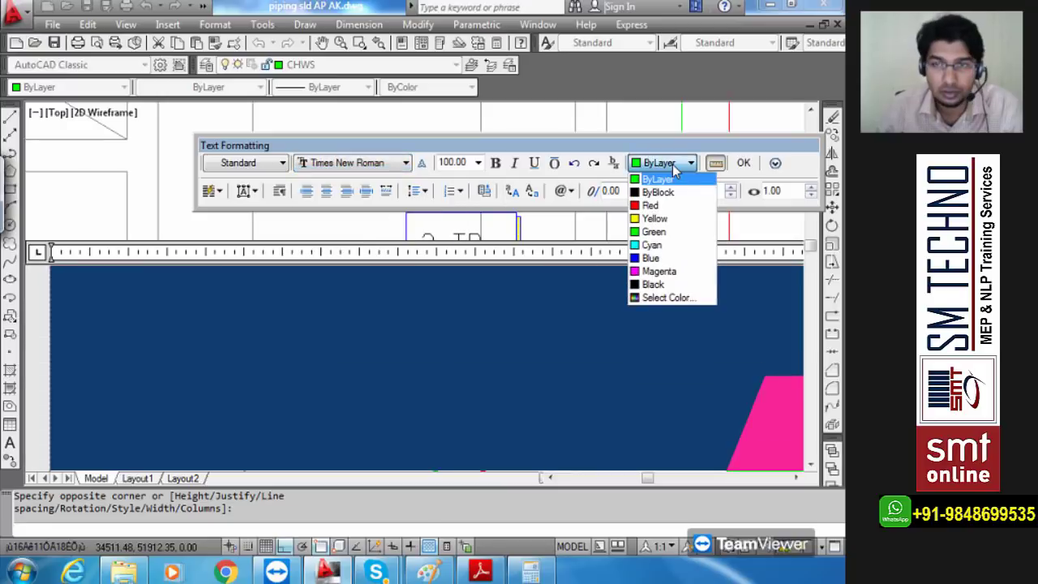
left_click(651, 258)
left_click(743, 162)
- Widen the 3 TR unit's 7.2 GPM text to fit one line and add 1200 CFM as a second line
scroll(424, 310, "down", 2)
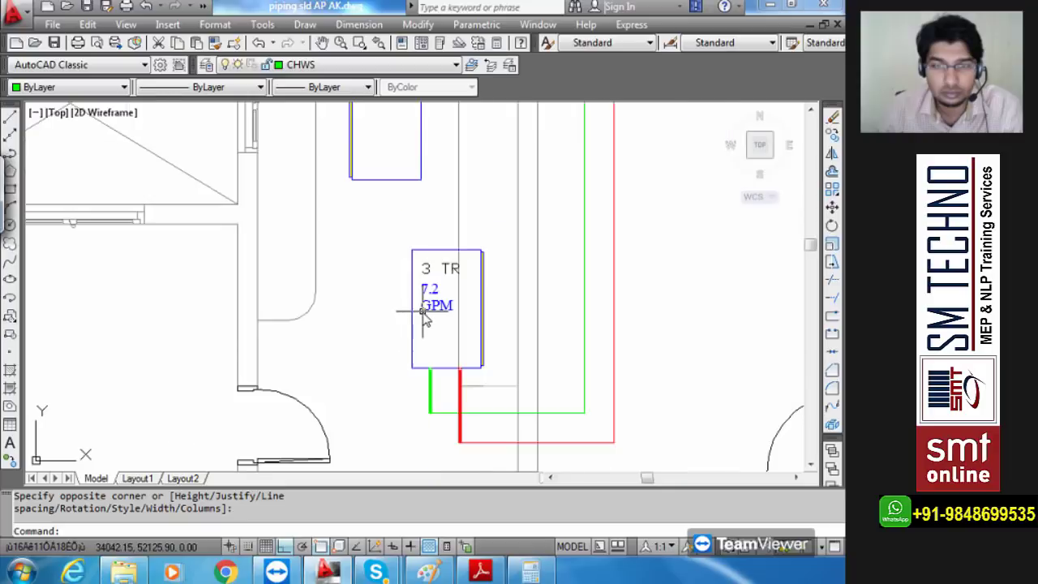
mouse_move(423, 356)
middle_mouse_down()
mouse_move(445, 371)
mouse_move(461, 447)
middle_mouse_up()
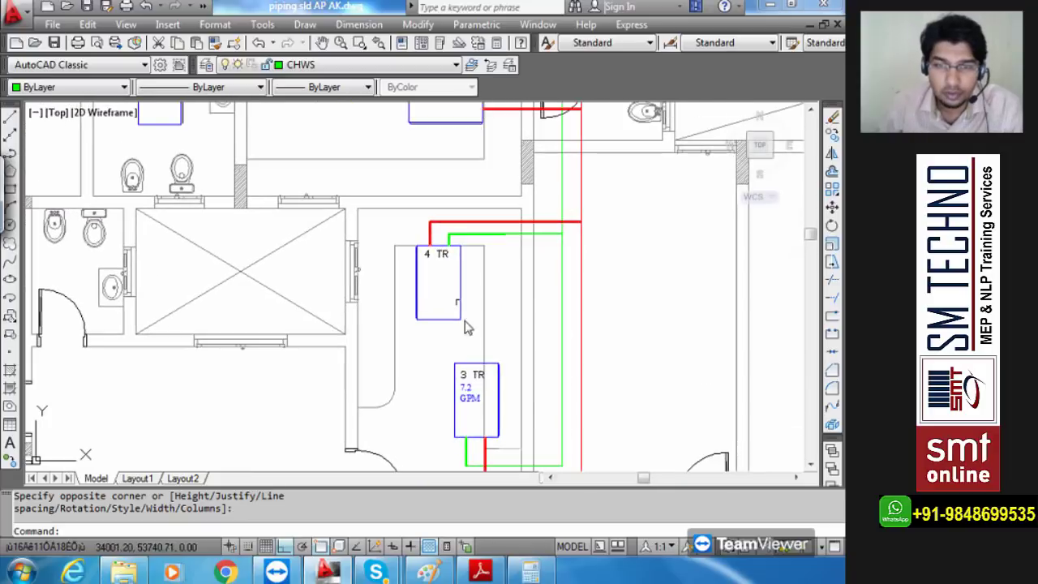
middle_click_drag(441, 271, 427, 304)
scroll(429, 308, "up", 4)
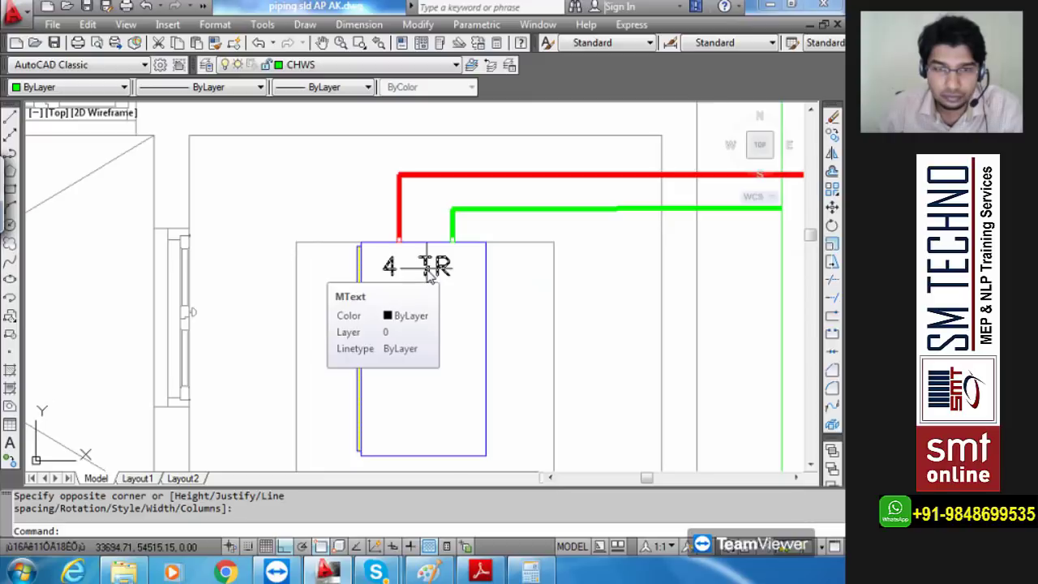
scroll(430, 275, "down", 5)
middle_click_drag(453, 430, 429, 313)
scroll(443, 386, "up", 6)
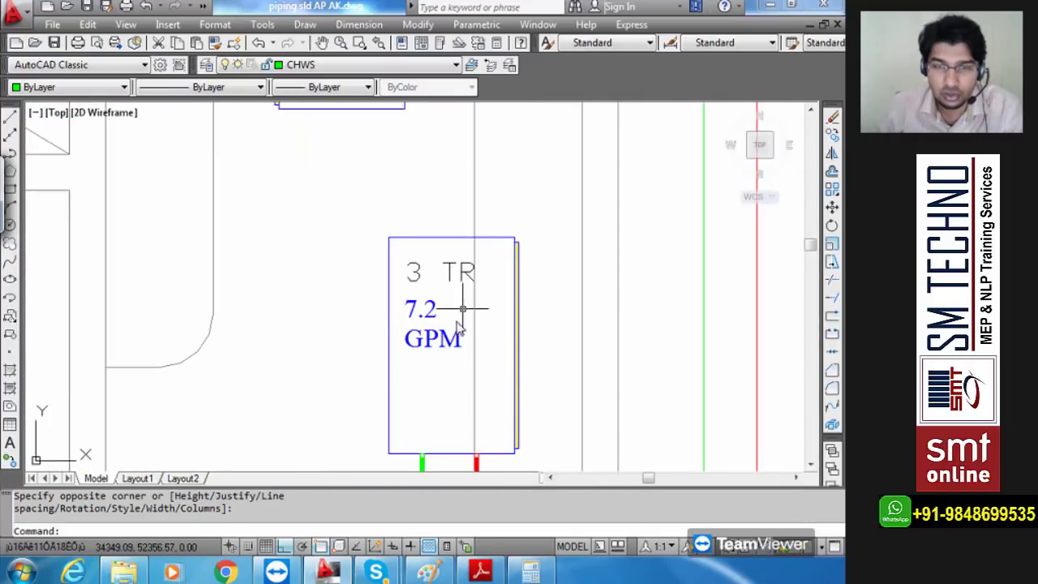
left_click(452, 349)
double_click(452, 349)
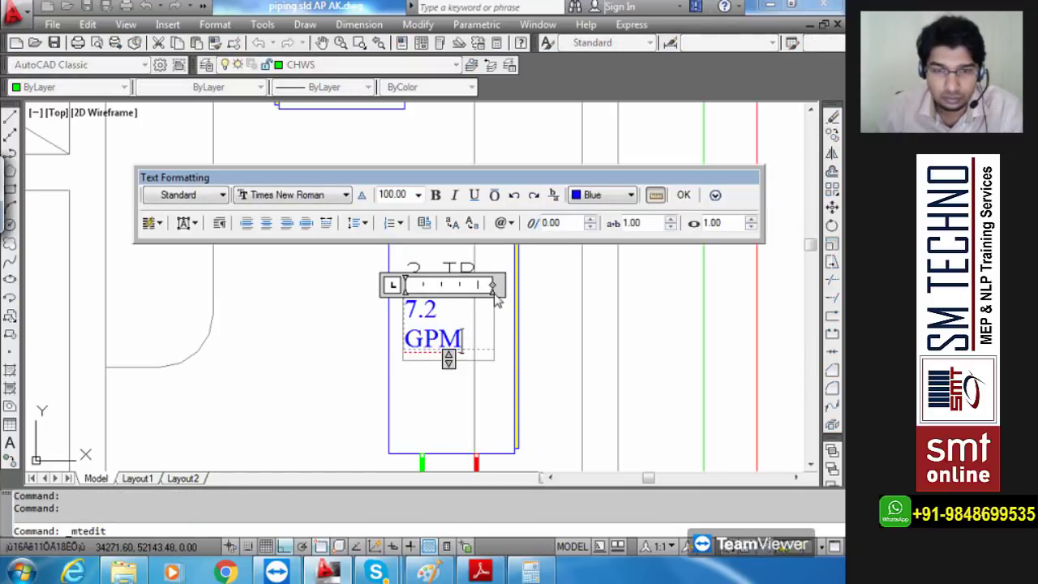
left_click_drag(495, 285, 531, 285)
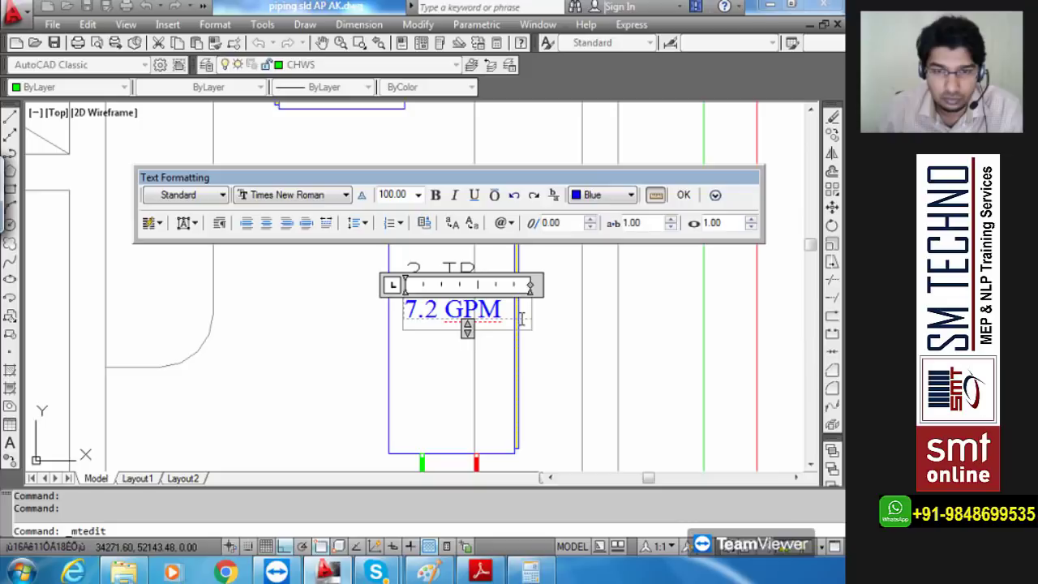
key("Return")
type("1200 CFM")
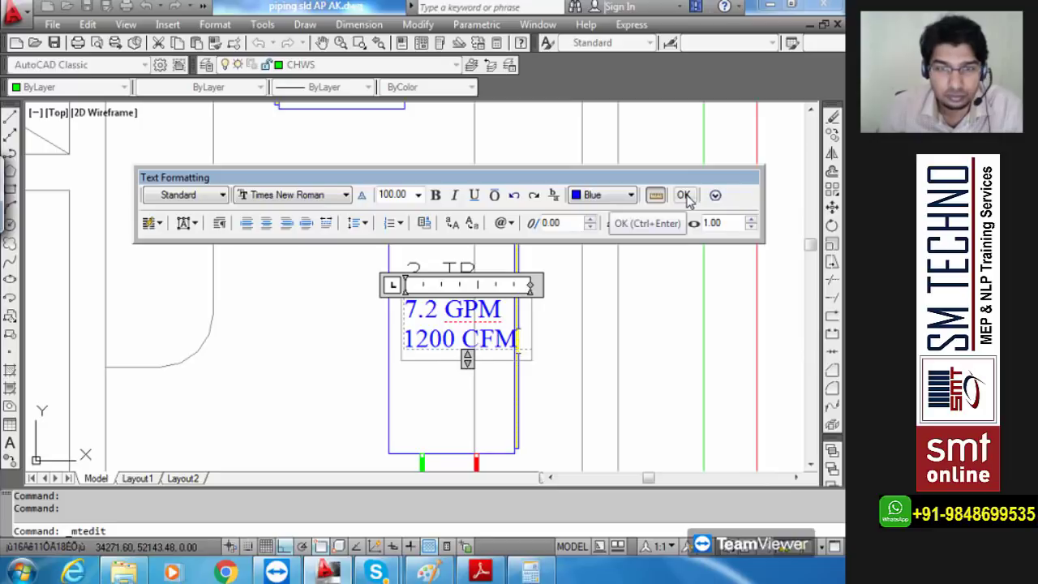
- Set the height of both the 7.2 GPM and 1200 CFM text lines to 80
left_click_drag(525, 361, 405, 305)
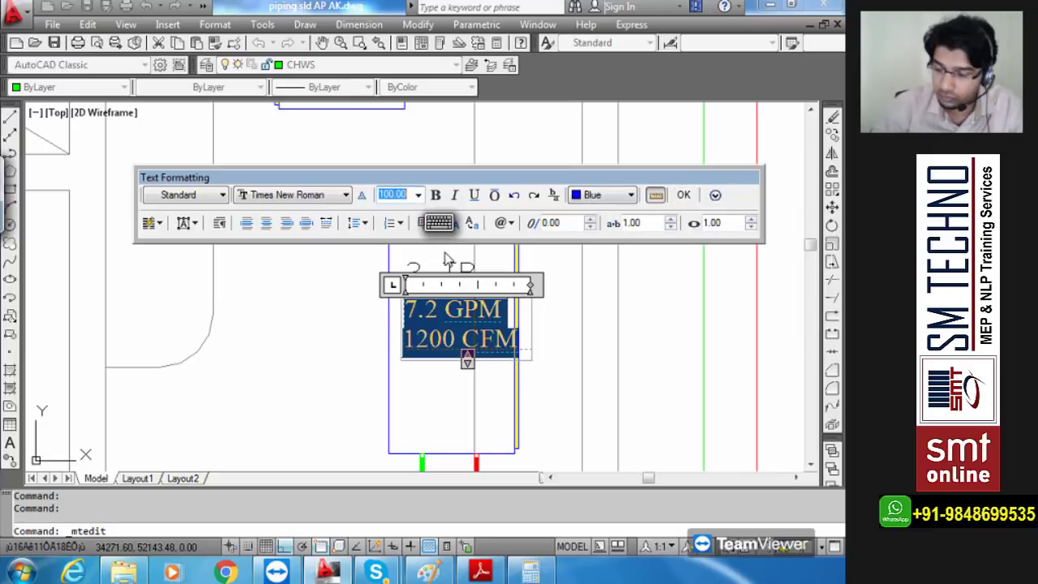
type("80")
left_click(684, 194)
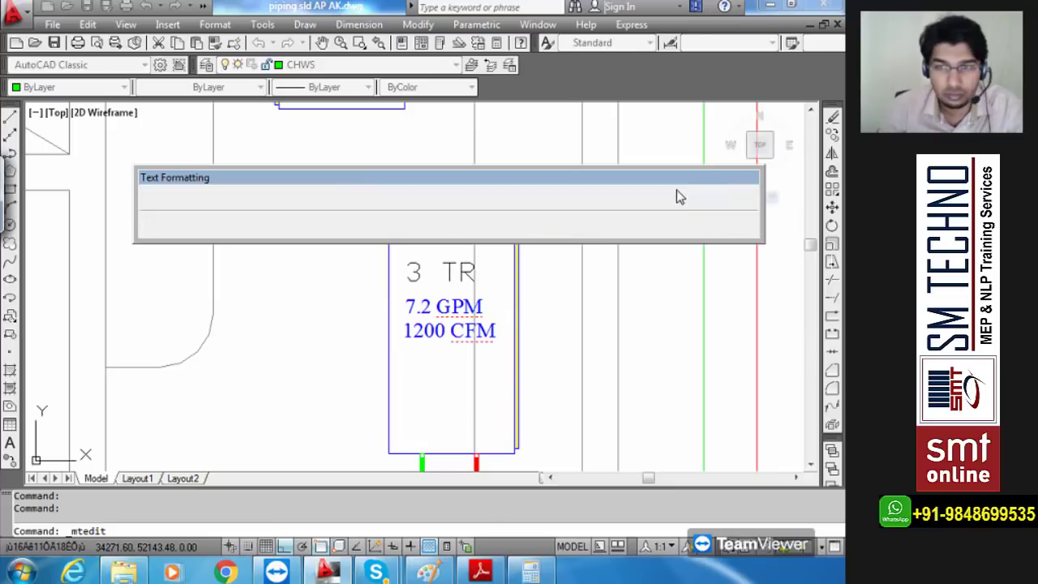
scroll(445, 283, "down", 1)
middle_click_drag(455, 381, 467, 470)
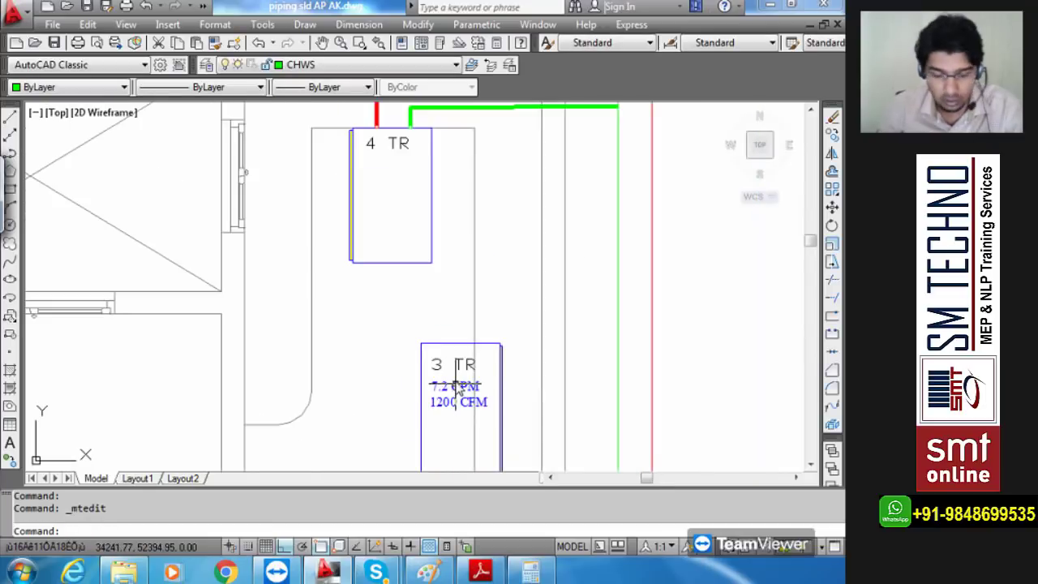
- Copy the 3 TR unit's GPM and CFM text into the 4 TR unit, below its capacity label
type("O")
key("Return")
left_click(447, 405)
key("Return")
left_click(447, 405)
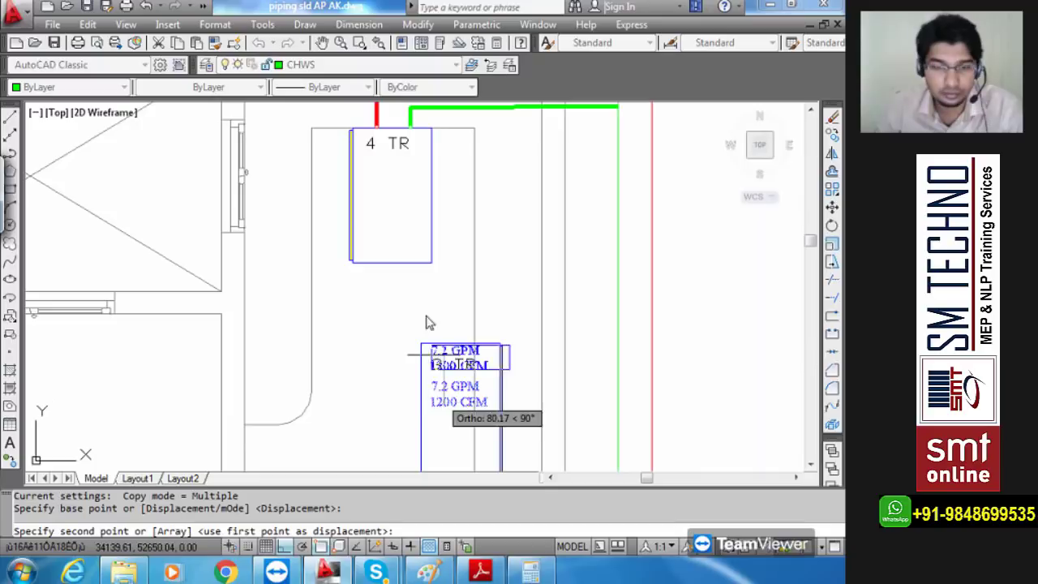
key("F8")
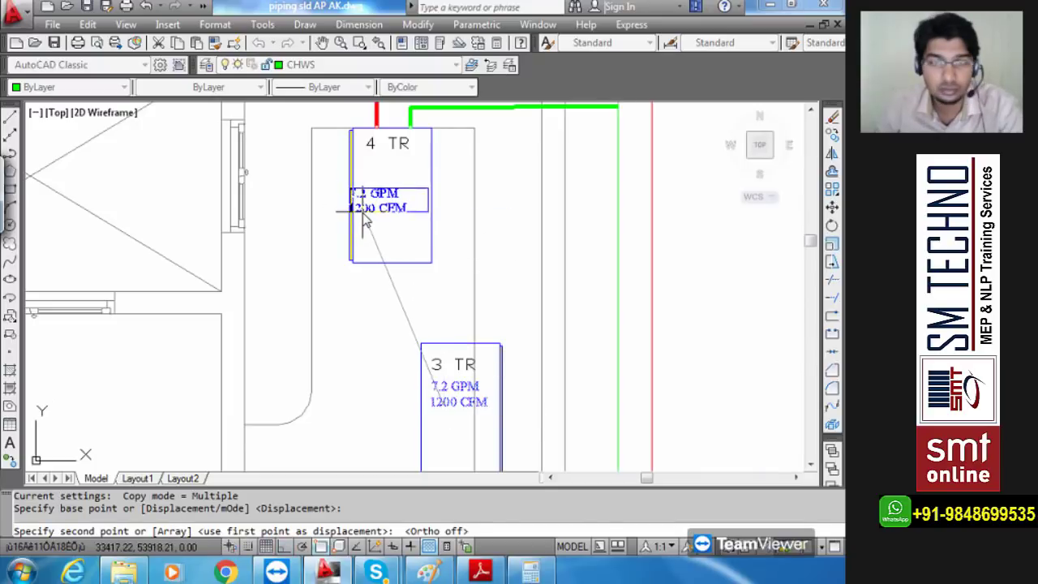
scroll(436, 347, "down", 2)
scroll(442, 345, "up", 4)
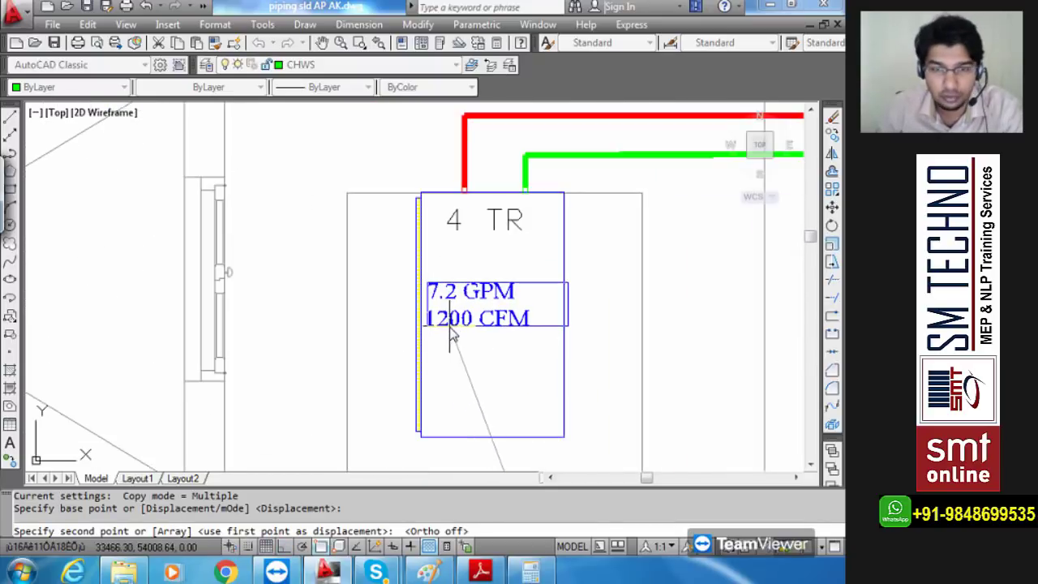
left_click(449, 336)
key("Escape")
- Change the copied text in the 4 TR unit to 9.6 GPM and 1600 CFM
scroll(454, 303, "up", 3)
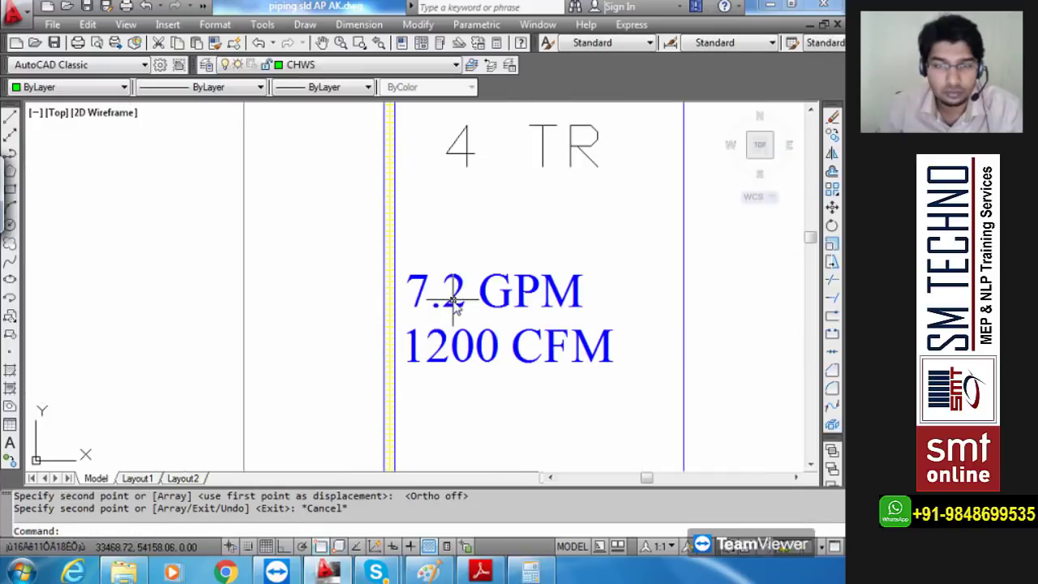
double_click(454, 298)
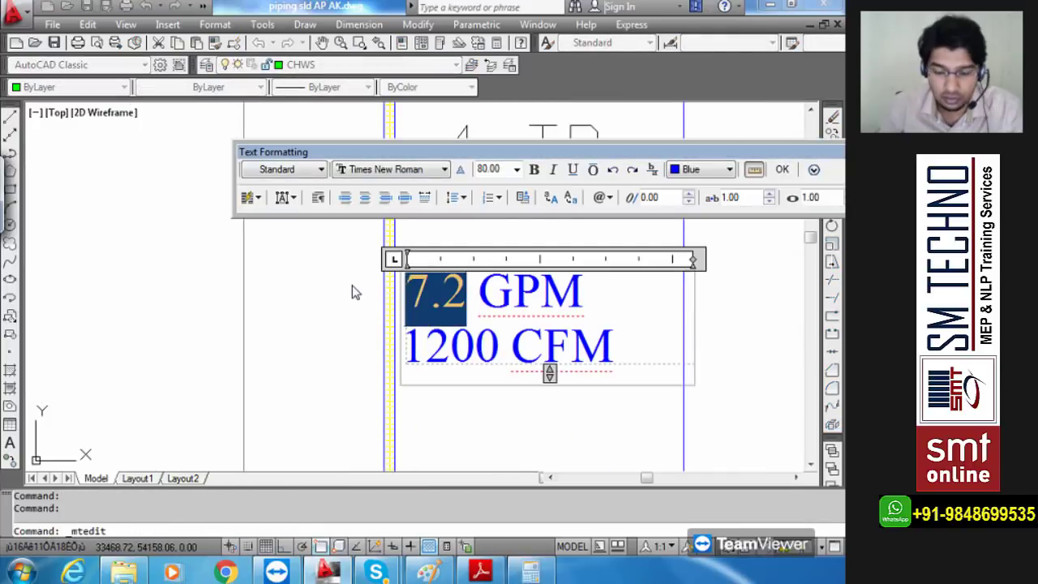
type("9.6")
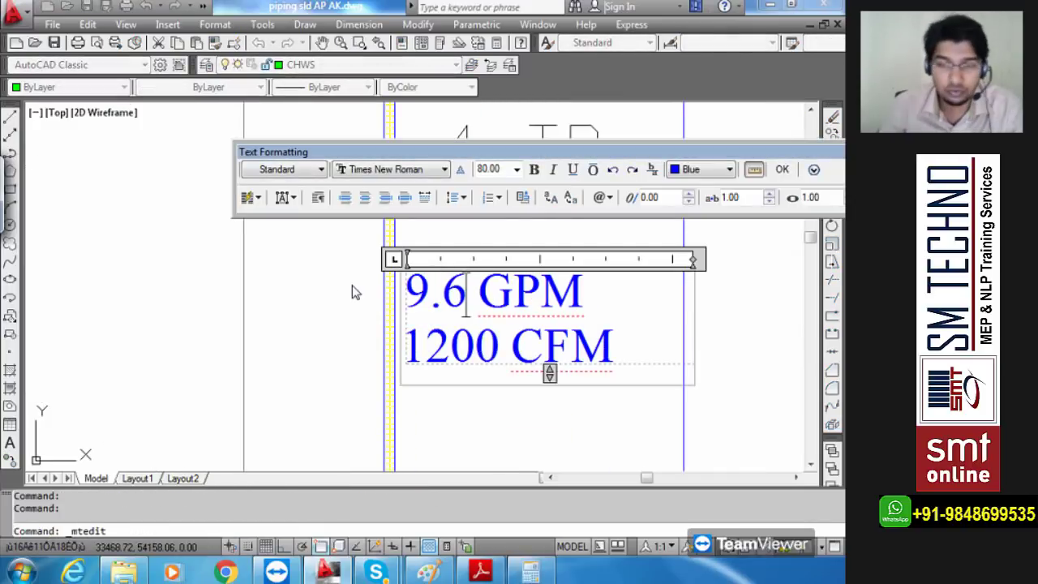
left_click_drag(450, 348, 426, 347)
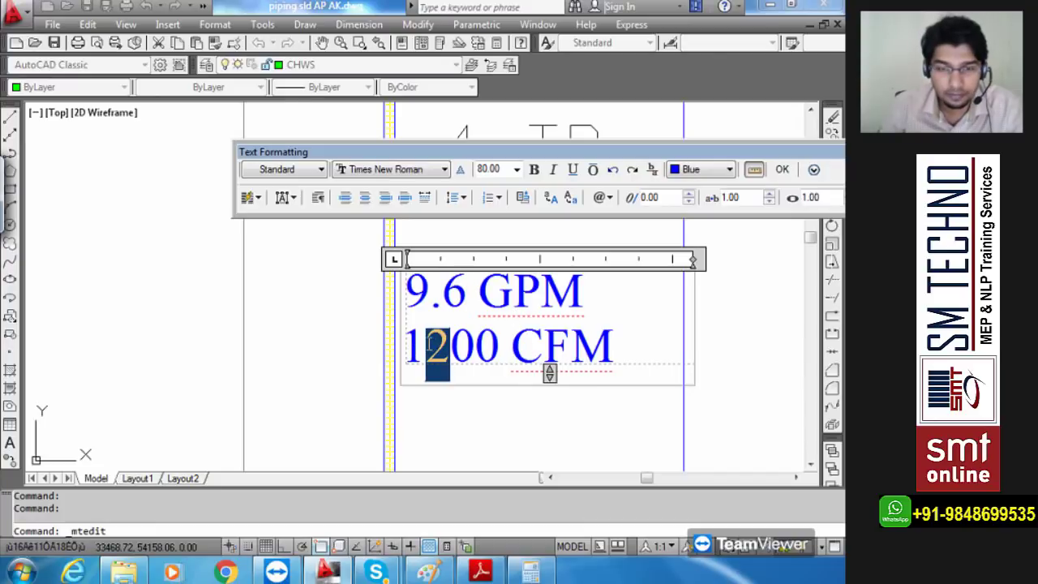
type("6")
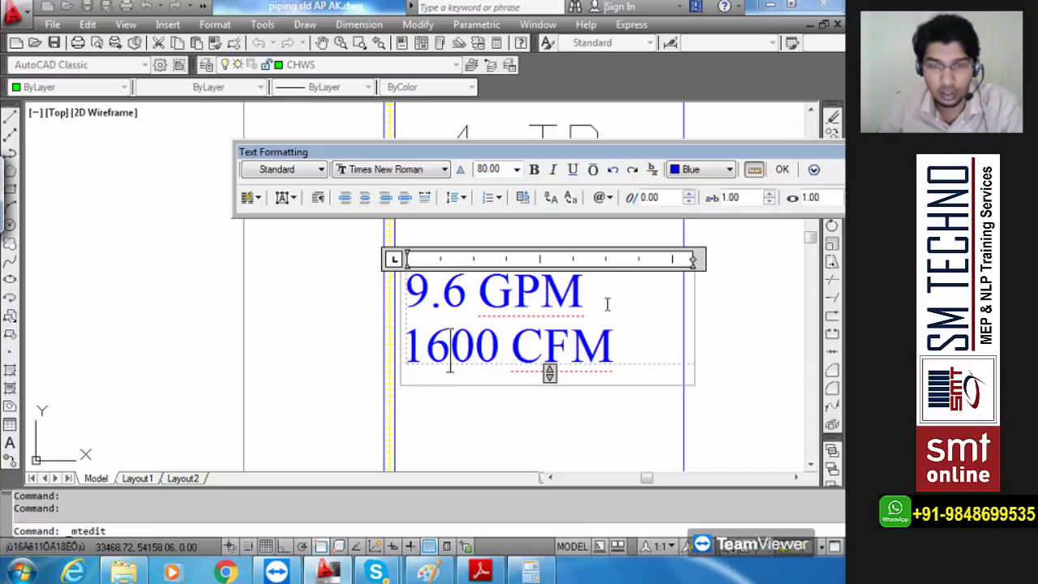
left_click(782, 169)
- Copy the 4 TR unit's GPM and CFM text into the 5TR unit, below its capacity label
scroll(515, 308, "down", 5)
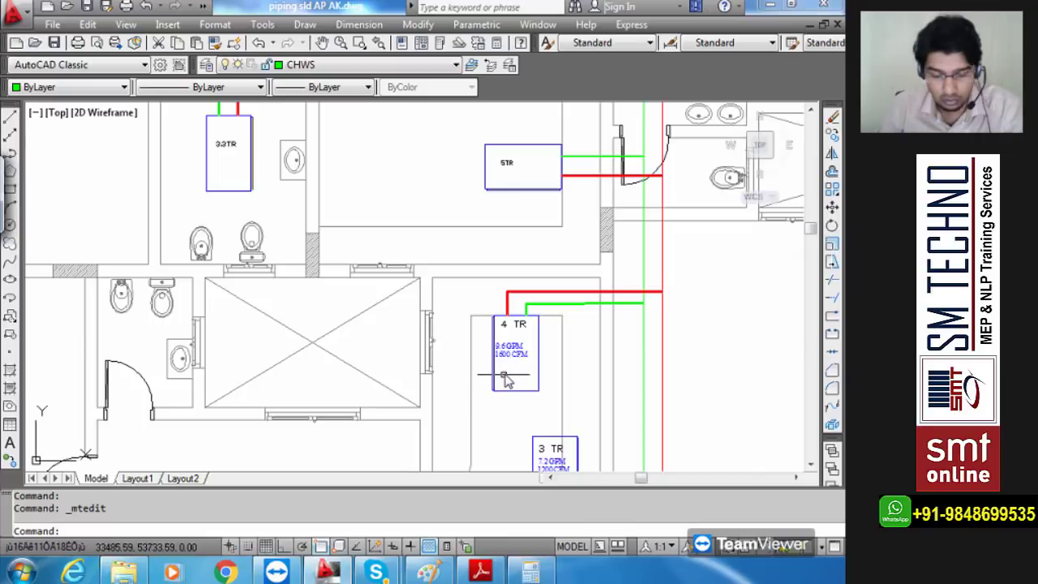
type("co")
key("Return")
left_click(511, 356)
key("Return")
left_click(512, 324)
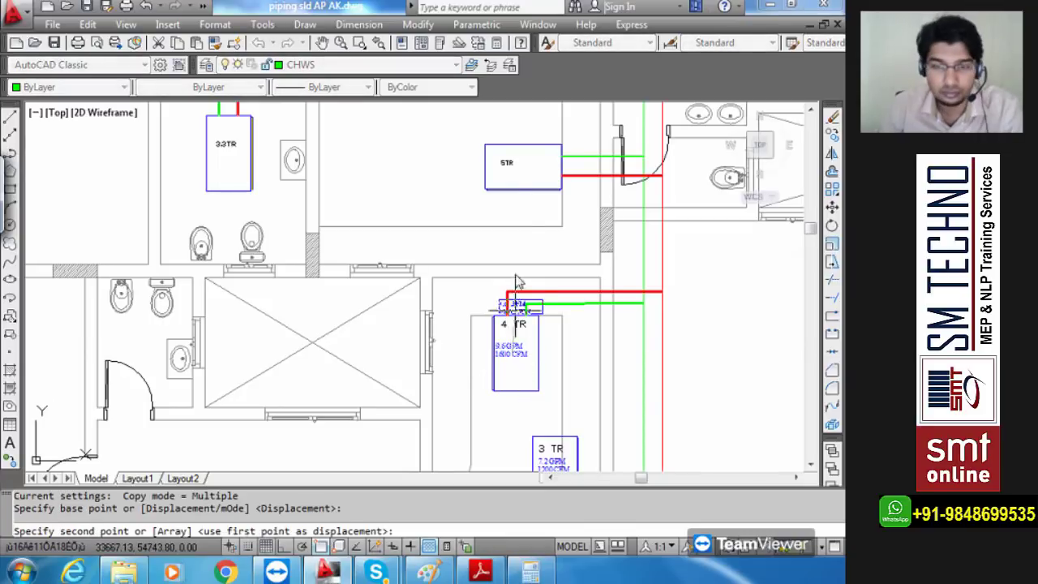
scroll(496, 183, "up", 6)
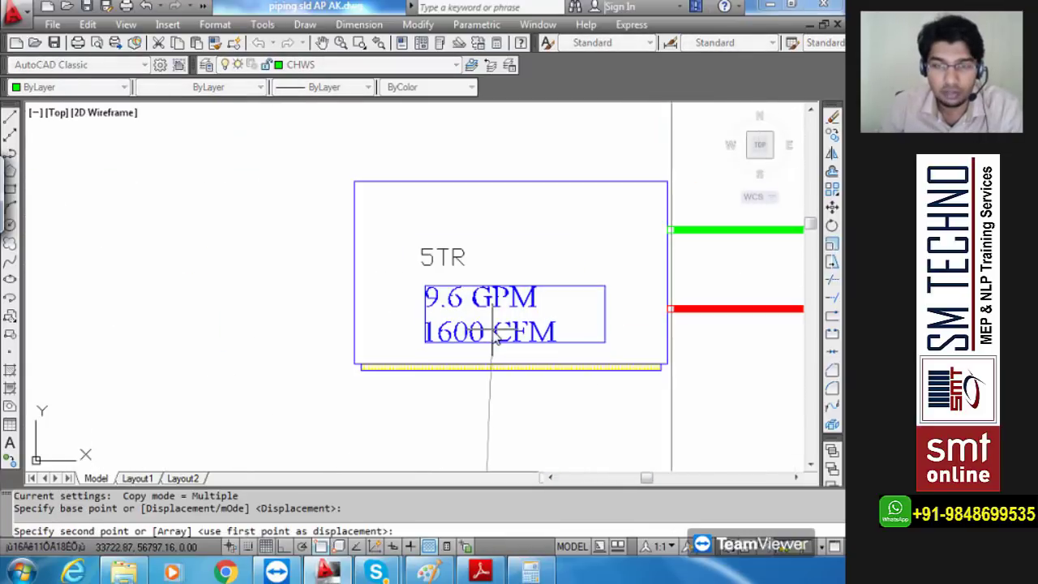
left_click(494, 340)
key("Escape")
- Change the copied text in the 5TR unit to 12 GPM and 2000 CFM
left_click(456, 312)
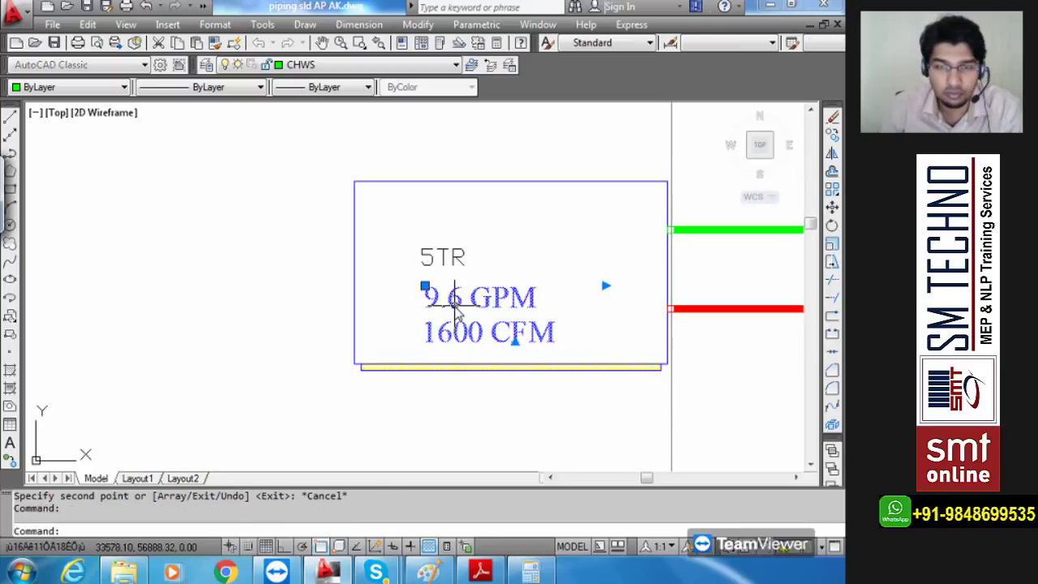
double_click(456, 313)
double_click(454, 300)
type("12")
left_click_drag(452, 341, 369, 339)
type("20")
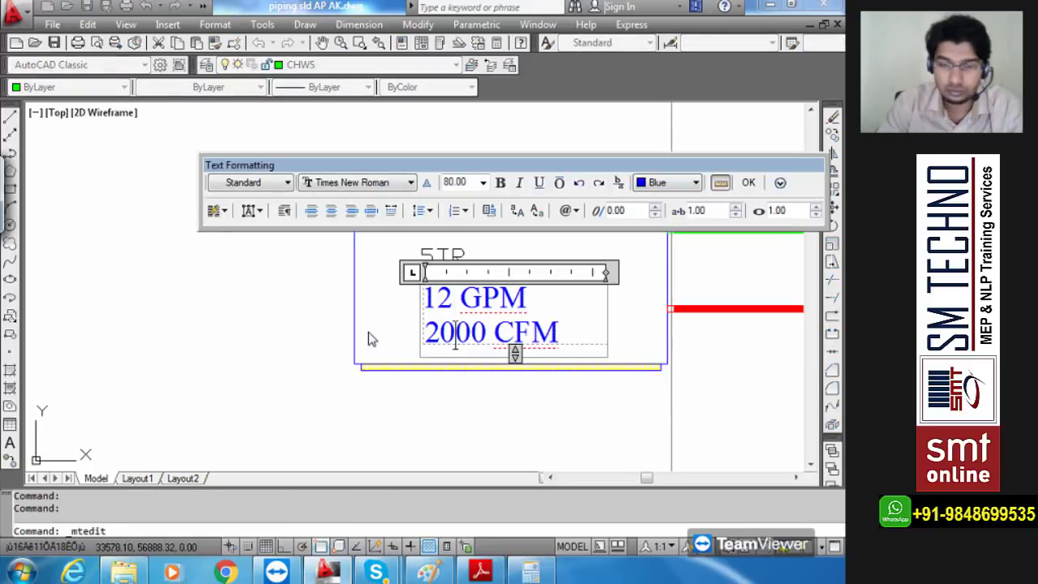
left_click(748, 183)
- Copy the 5TR unit's GPM and CFM text into the 3.3TR unit, below its capacity label
scroll(752, 201, "down", 4)
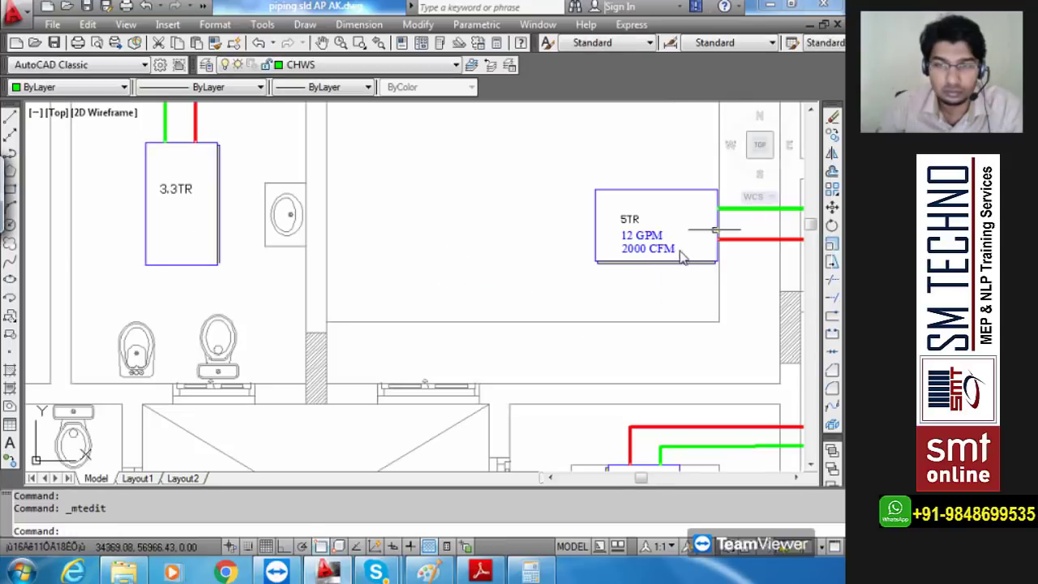
type("co")
key("Return")
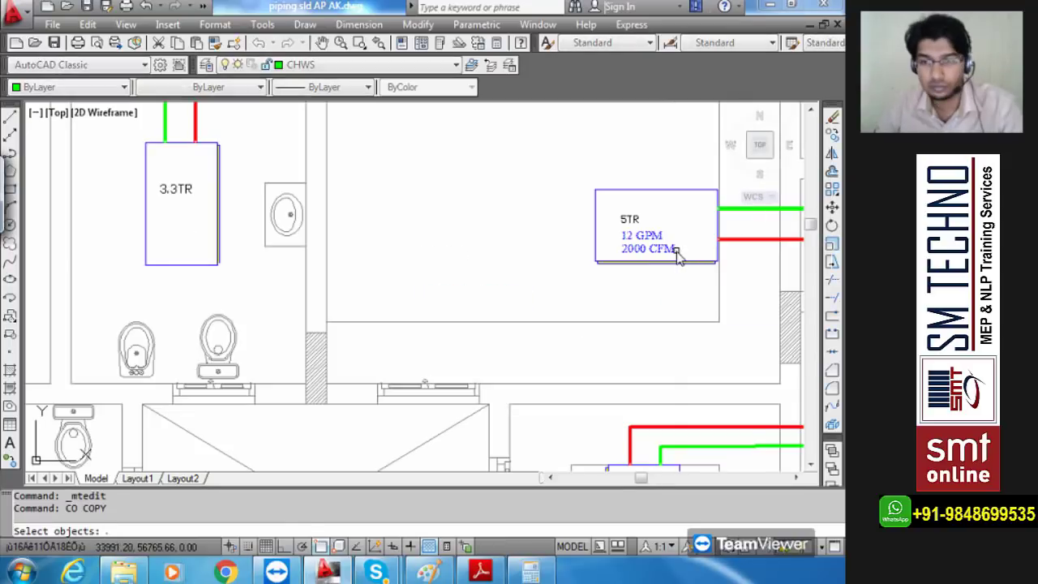
left_click(674, 249)
key("Return")
left_click(657, 254)
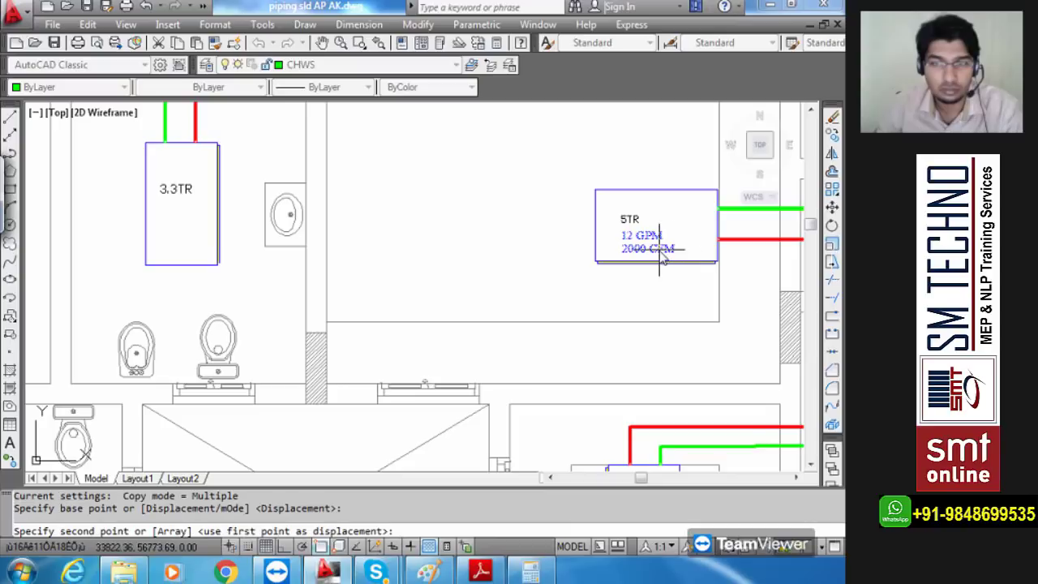
mouse_move(483, 296)
middle_mouse_down()
mouse_move(525, 308)
mouse_move(462, 294)
middle_mouse_up()
scroll(461, 284, "up", 6)
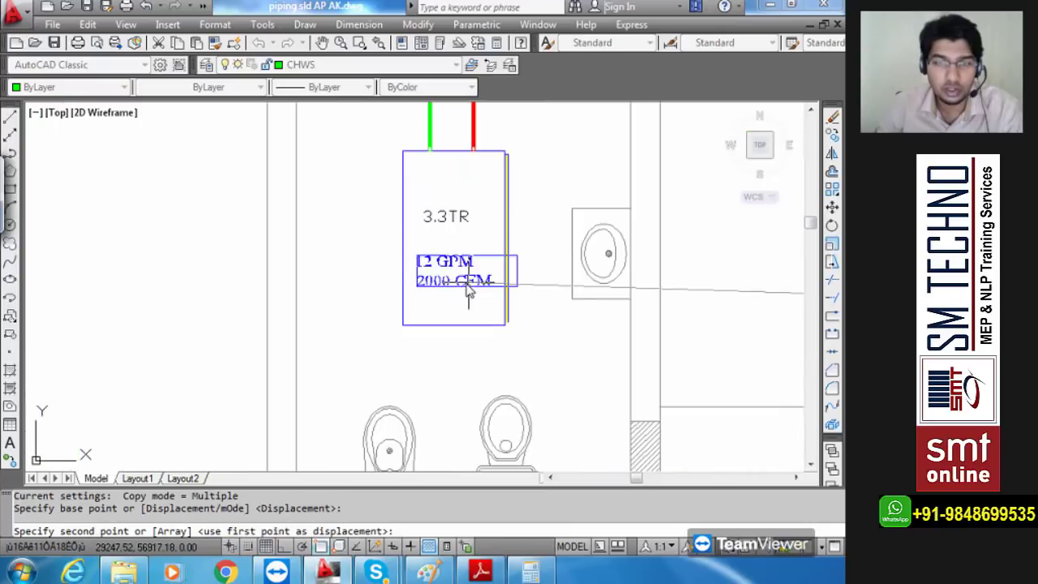
scroll(464, 274, "down", 2)
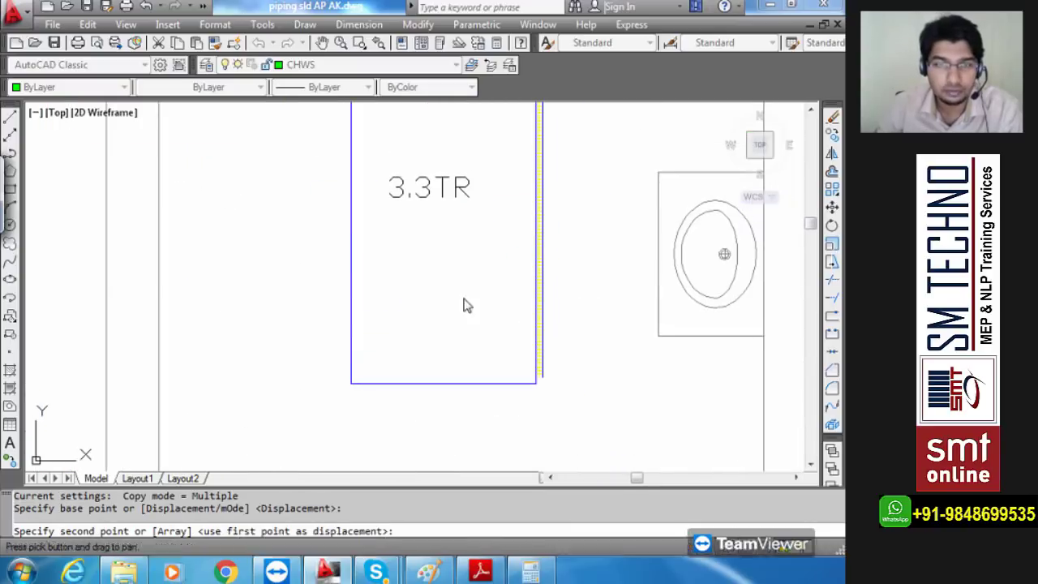
left_click(459, 298)
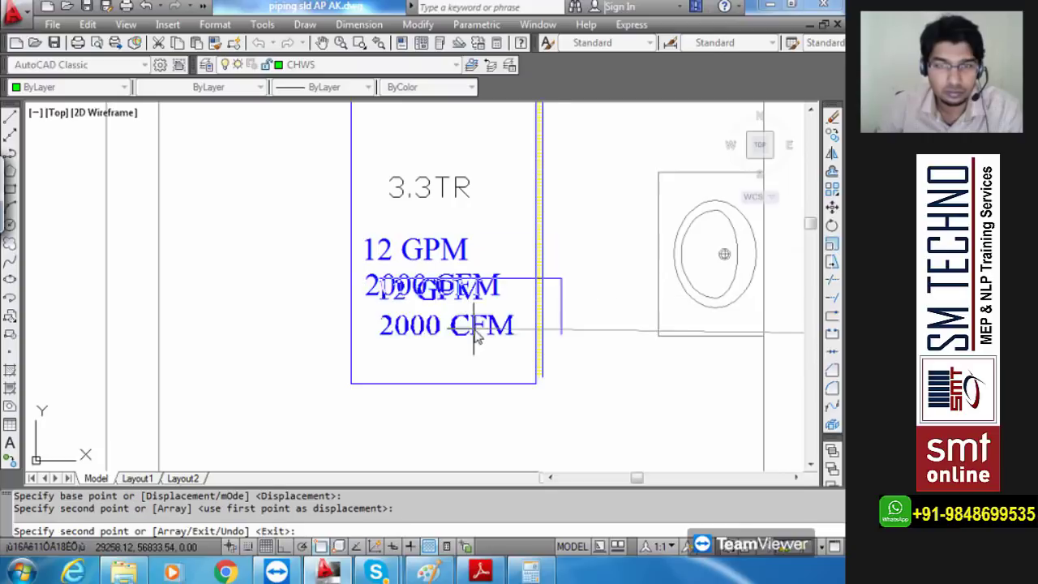
key("Escape")
- Change the copied text in the 3.3TR unit to 7.9 GPM and 1320 CFM
double_click(418, 252)
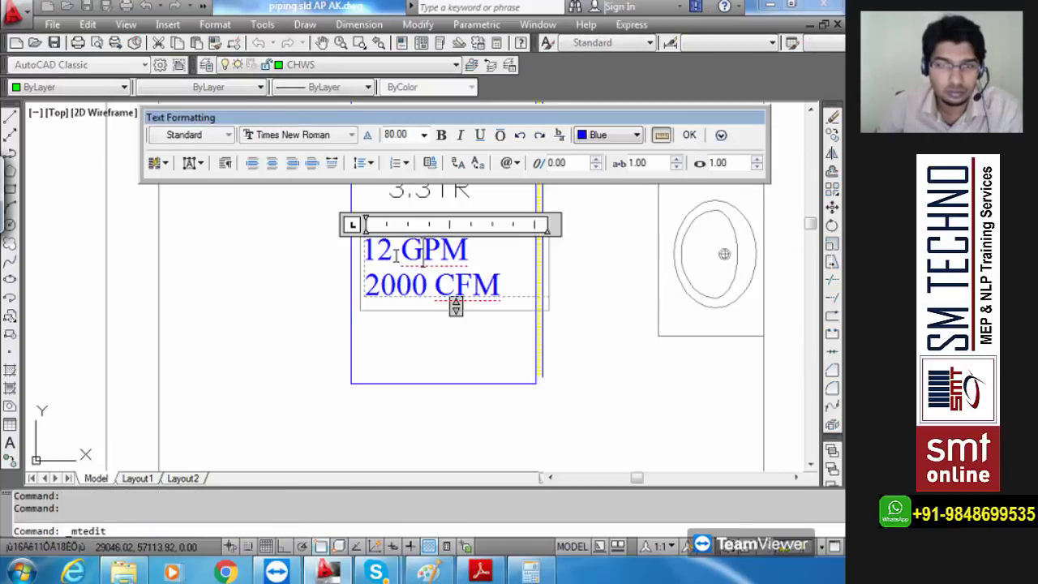
left_click_drag(394, 250, 353, 258)
type("7")
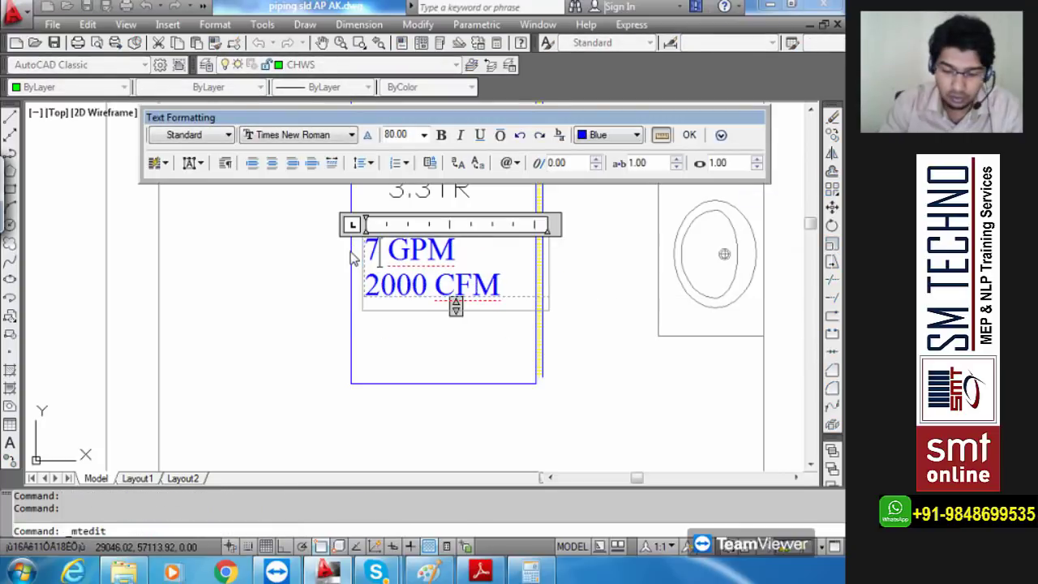
type(".9")
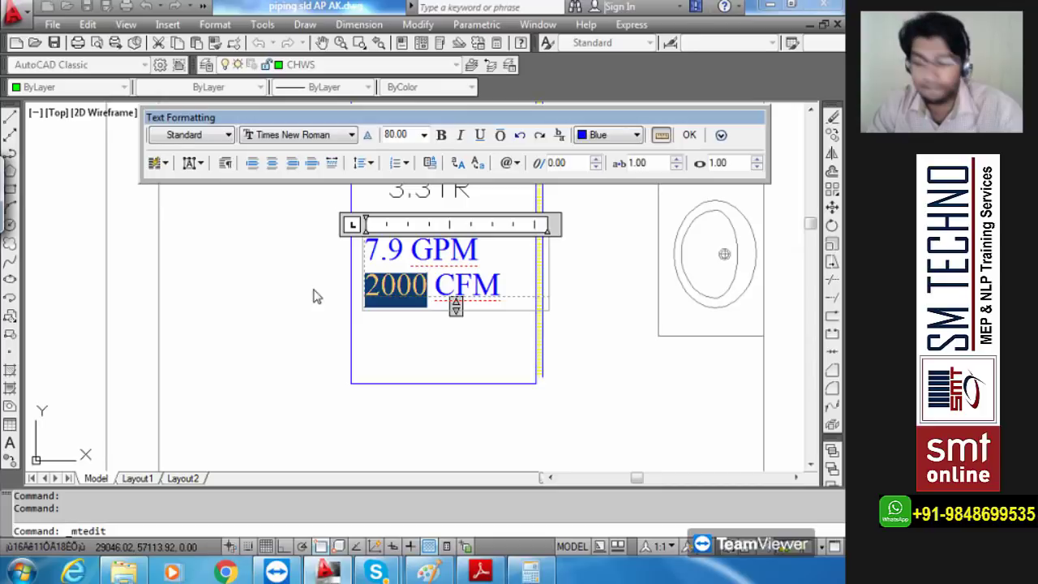
type("1320")
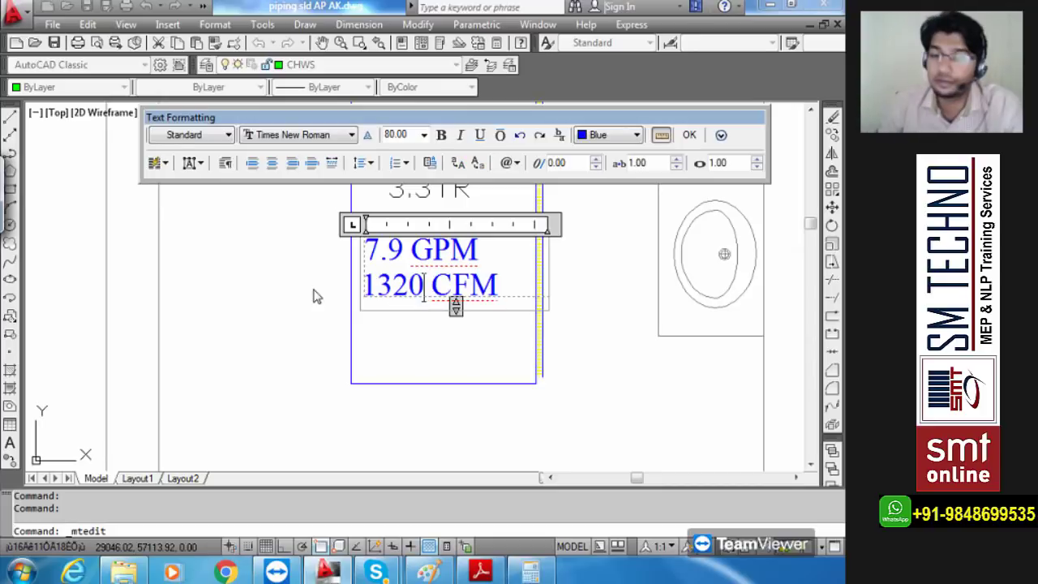
left_click(687, 137)
- Review the flow labels across the air handling units, ending with the 3 TR unit and its pipe connections
scroll(411, 302, "down", 5)
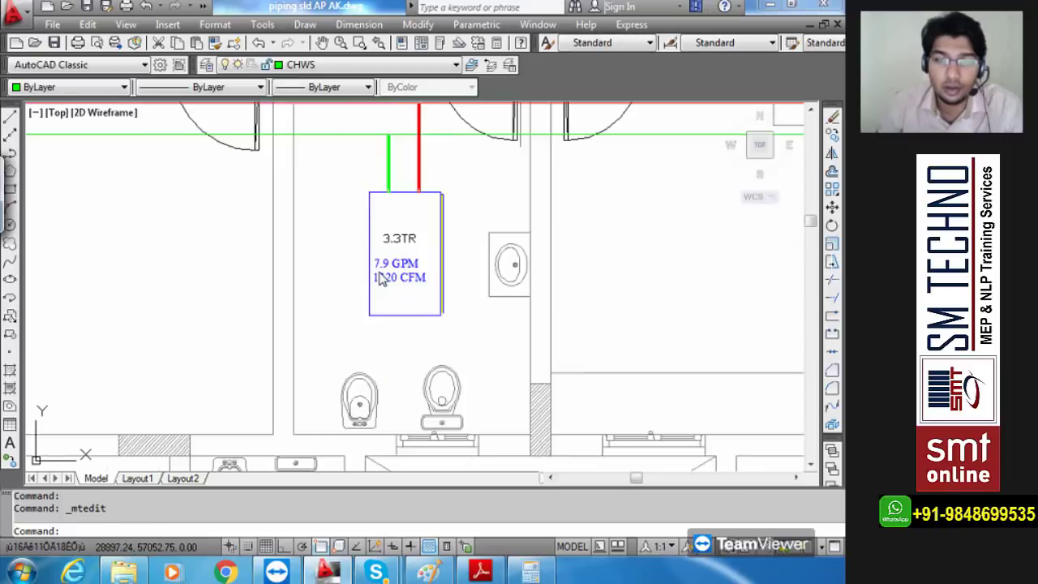
middle_click_drag(433, 336, 432, 304)
scroll(501, 250, "up", 5)
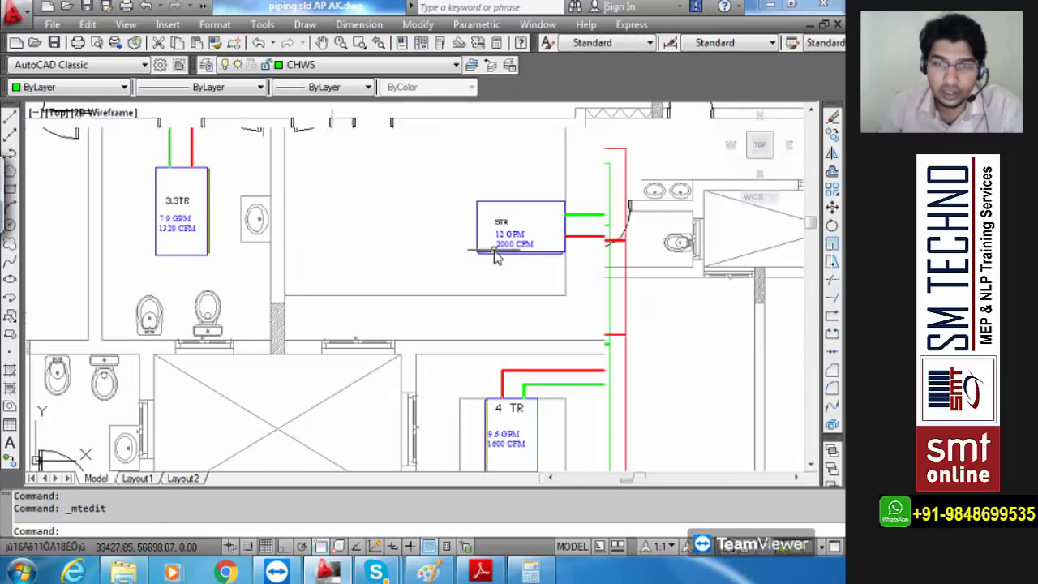
scroll(504, 251, "down", 5)
scroll(511, 315, "up", 5)
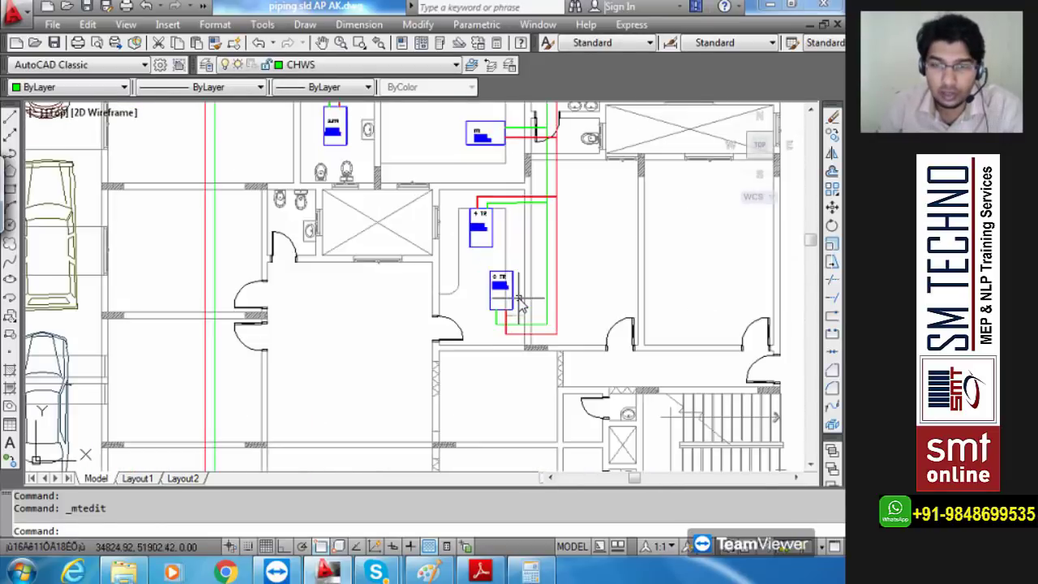
scroll(511, 316, "up", 3)
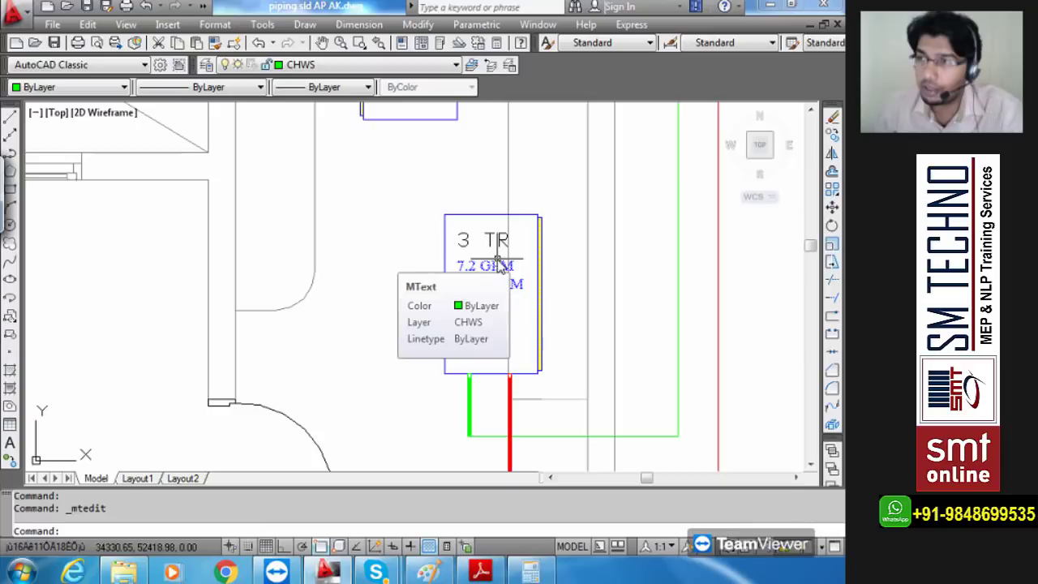
middle_click_drag(499, 328, 508, 259)
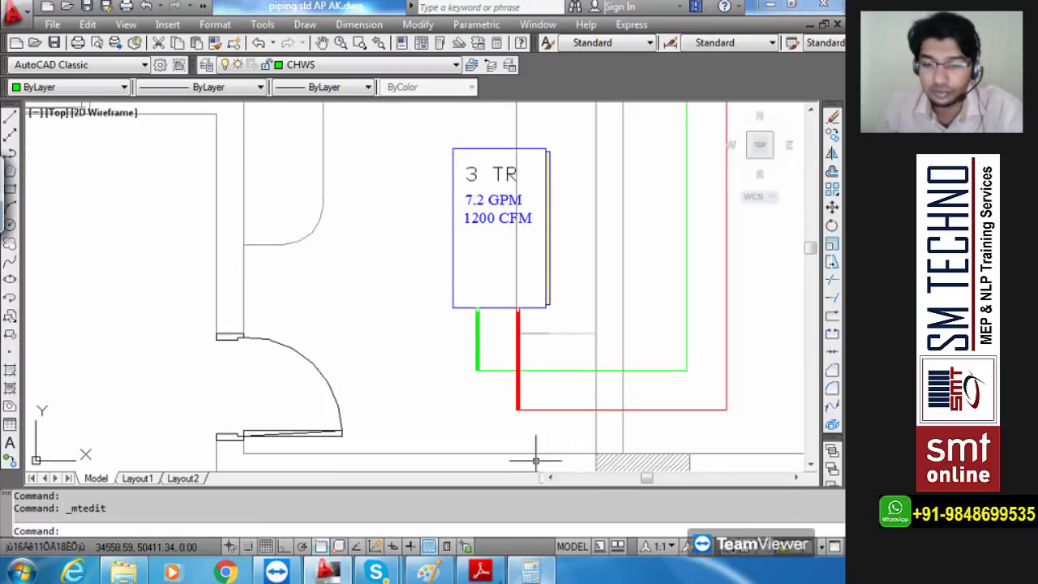
- Switch to the HVAC drafting notes in Adobe Reader, consult the pipe size and GPM flow range table, and return to AutoCAD
left_click(480, 572)
scroll(446, 268, "down", 15)
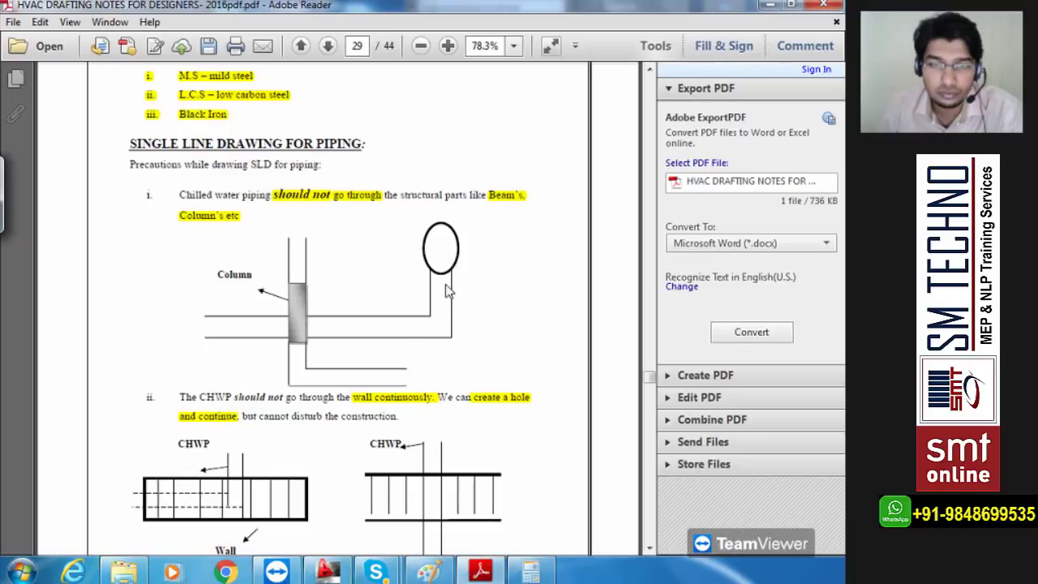
scroll(444, 306, "down", 15)
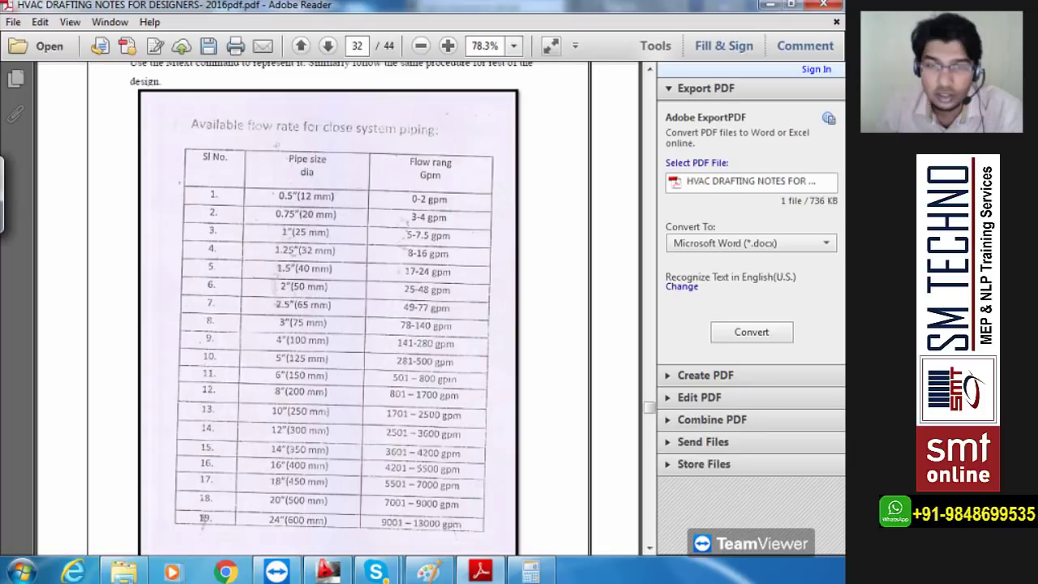
left_click(531, 572)
left_click(481, 572)
left_click(328, 572)
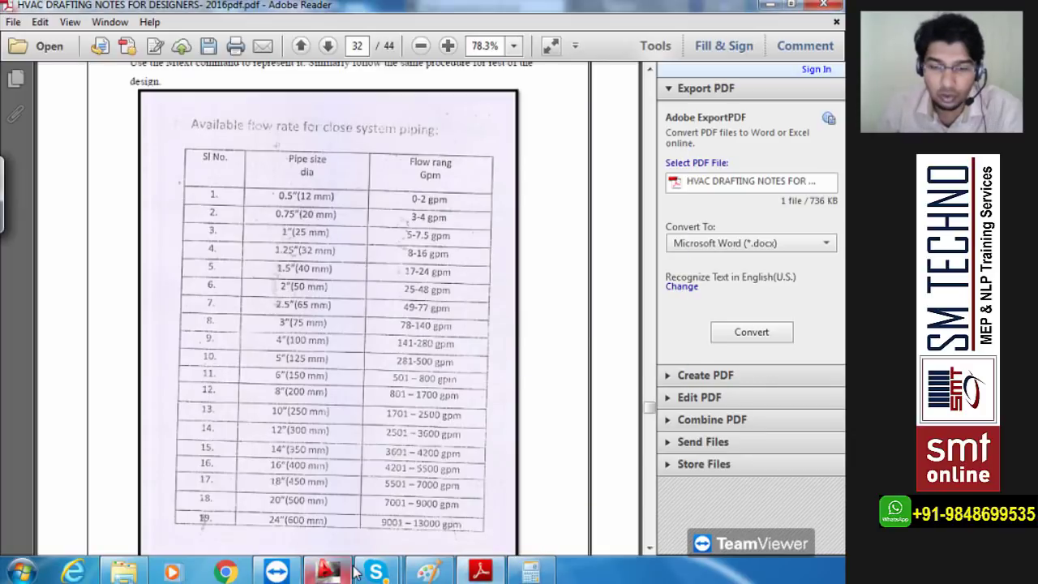
- Make TEXT-DUCT the current layer for annotating the pipes at the 3 TR unit
middle_click_drag(647, 430, 728, 426)
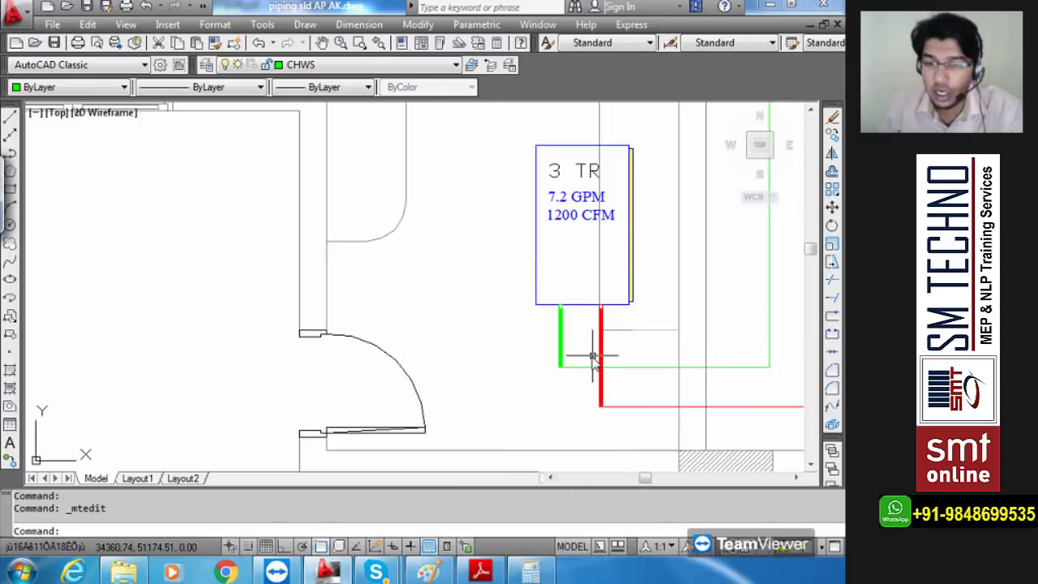
scroll(593, 362, "up", 5)
left_click(348, 66)
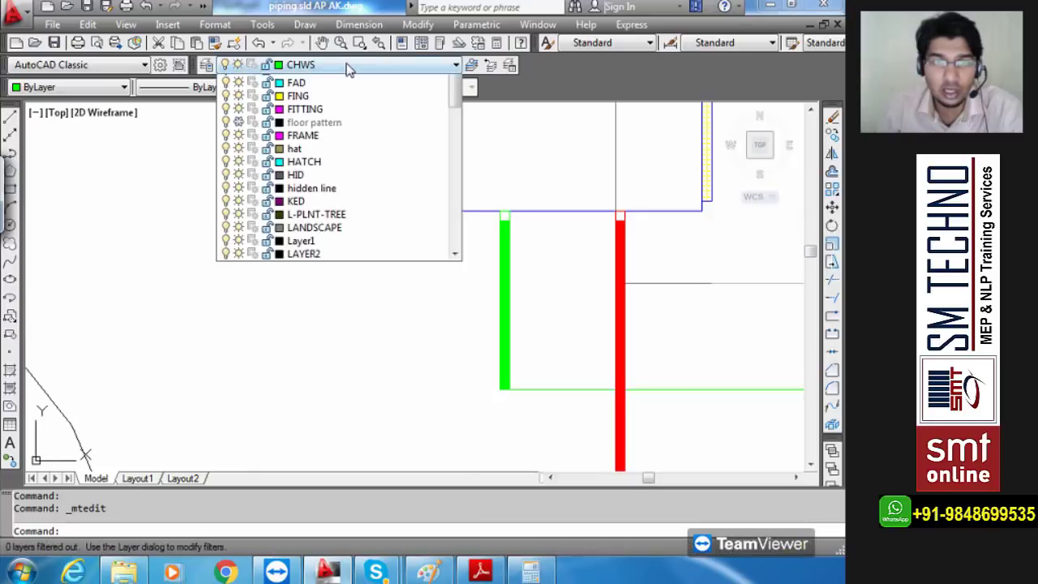
left_click_drag(453, 269, 452, 442)
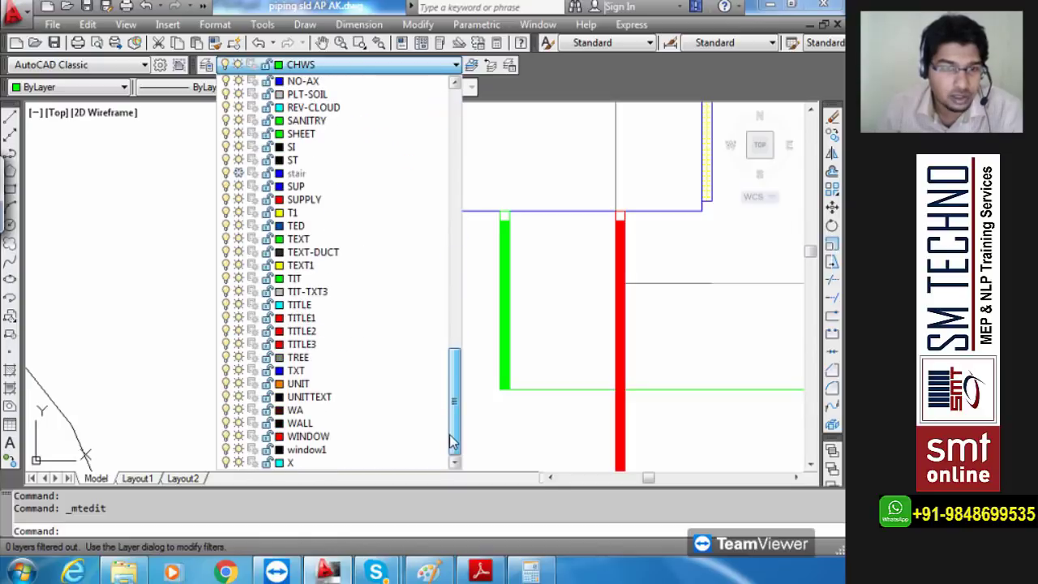
scroll(454, 394, "up", 2)
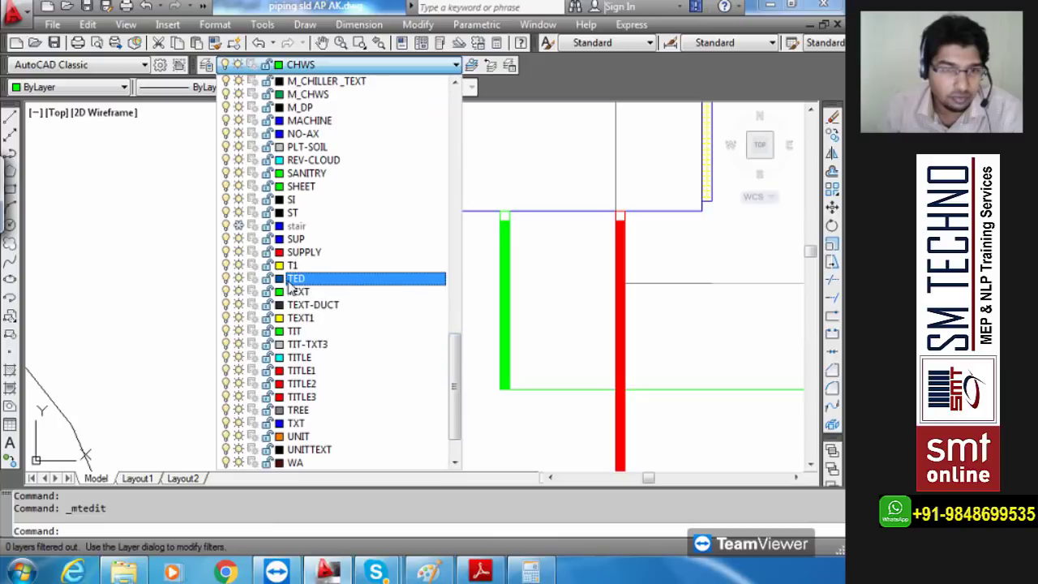
left_click(347, 310)
- Draw a flat horizontal ellipse around the green and red pipe connections just below the 3 TR unit
type("E")
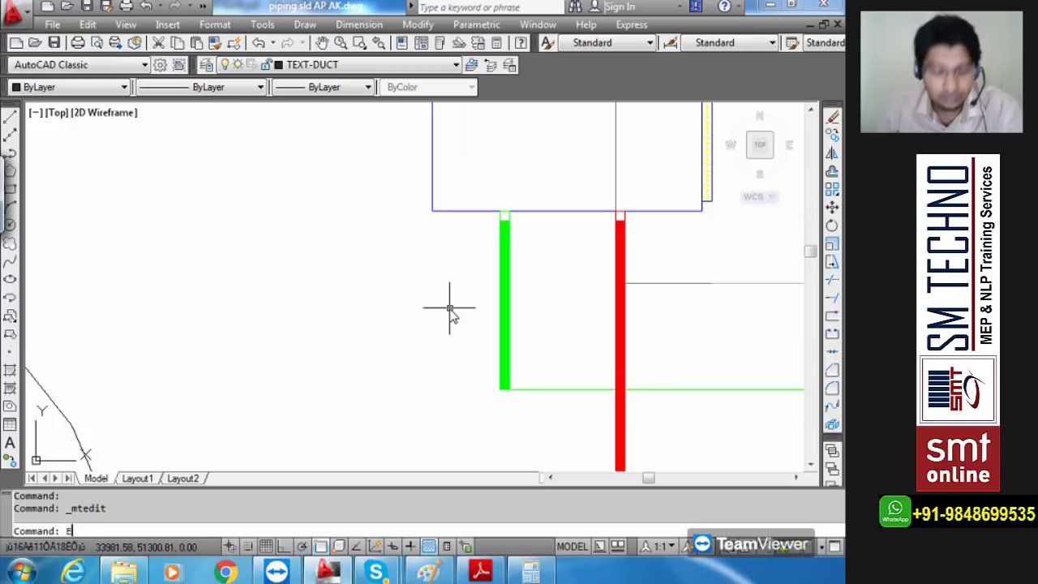
type("L")
key("Return")
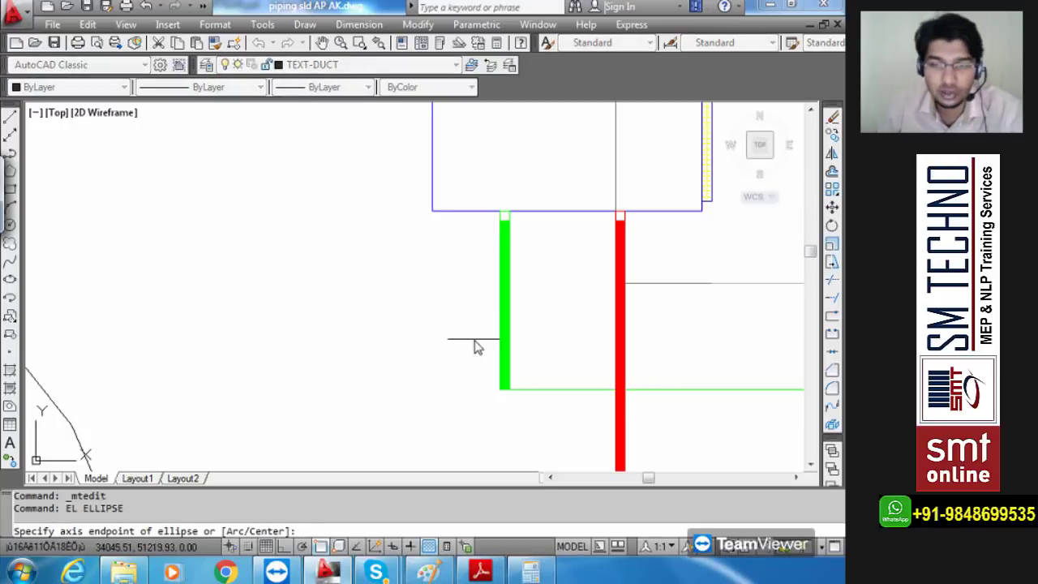
left_click(476, 340)
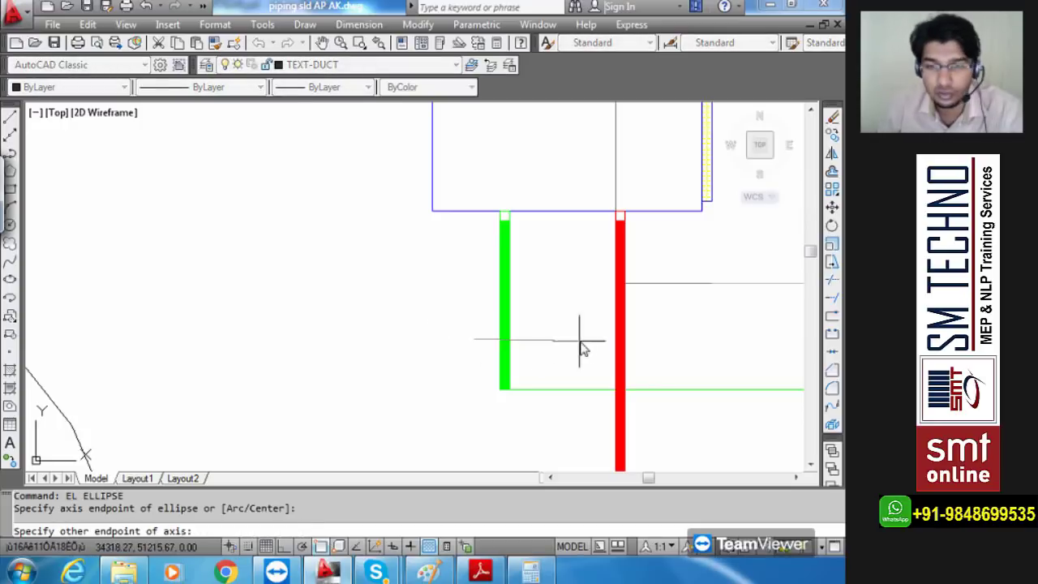
key("F8")
left_click(657, 349)
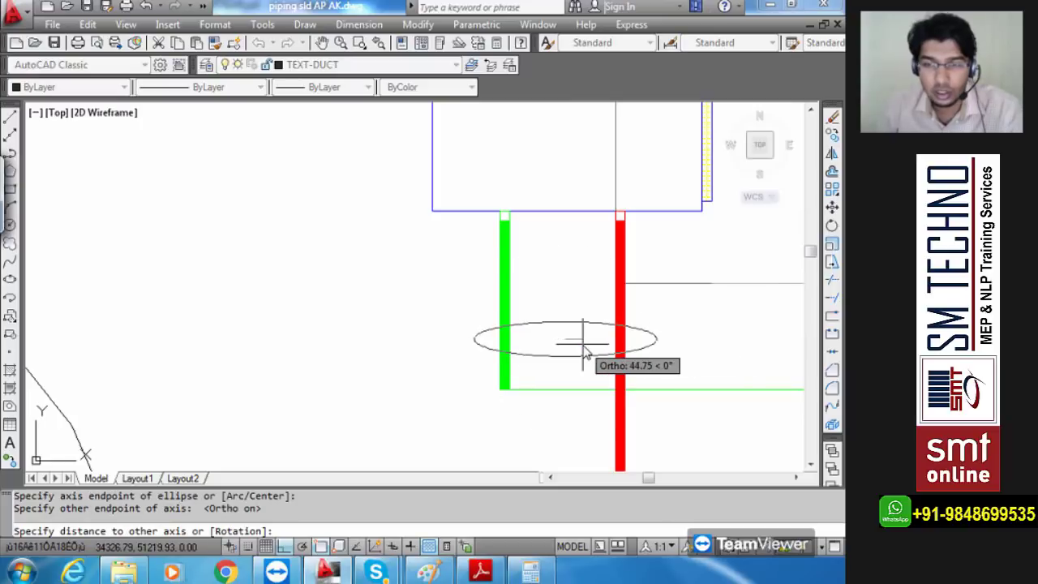
left_click(582, 345)
scroll(584, 343, "down", 4)
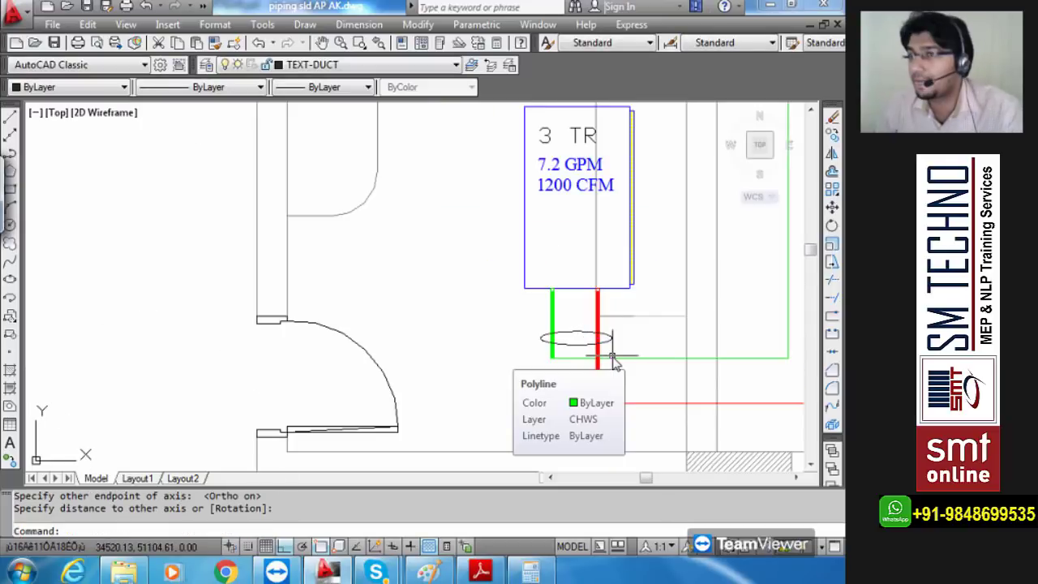
- Add a leader without text from the ellipse's left end, running horizontally left and bending about 142 units down
type("LE")
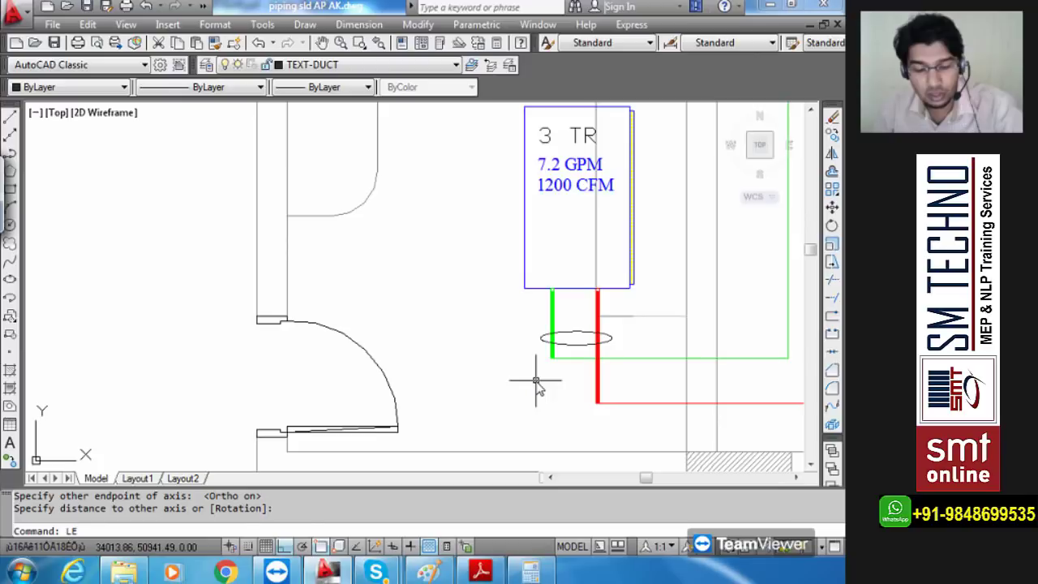
key("Return")
left_click(544, 337)
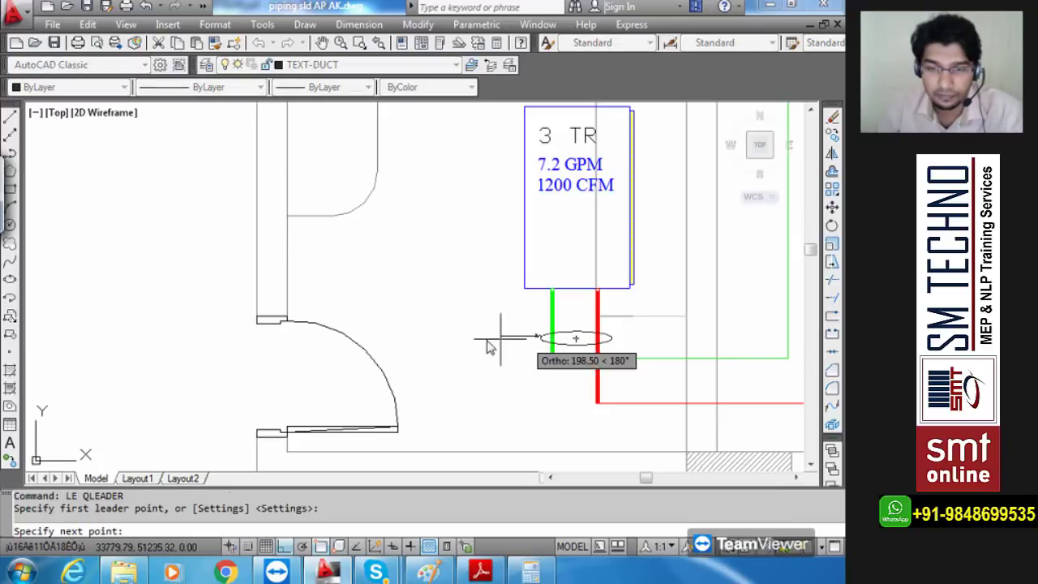
left_click(474, 339)
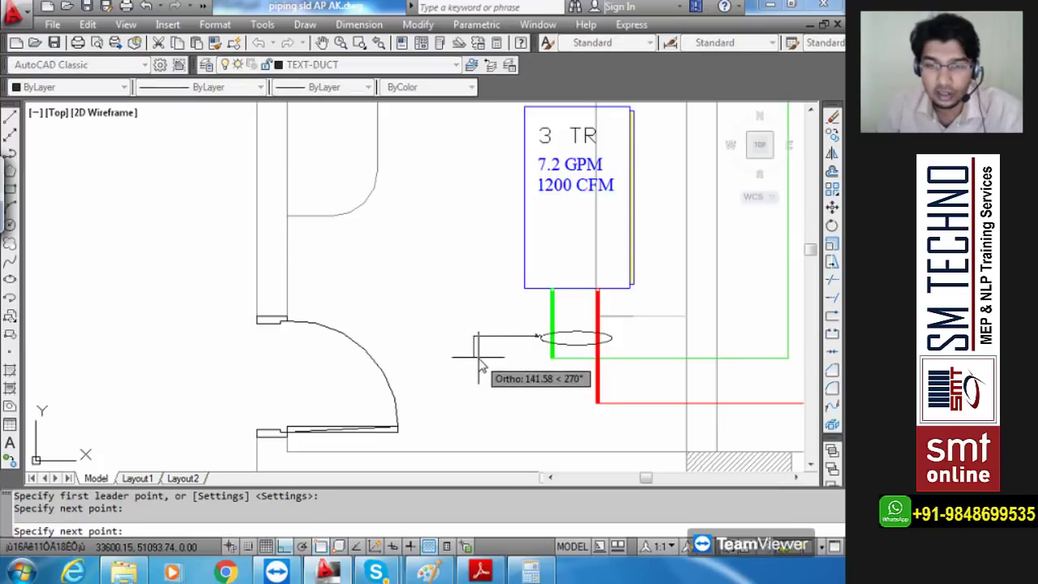
left_click(479, 357)
key("Escape")
- Copy the 3 TR unit's GPM and CFM text to just below the end of the new leader
scroll(508, 351, "up", 2)
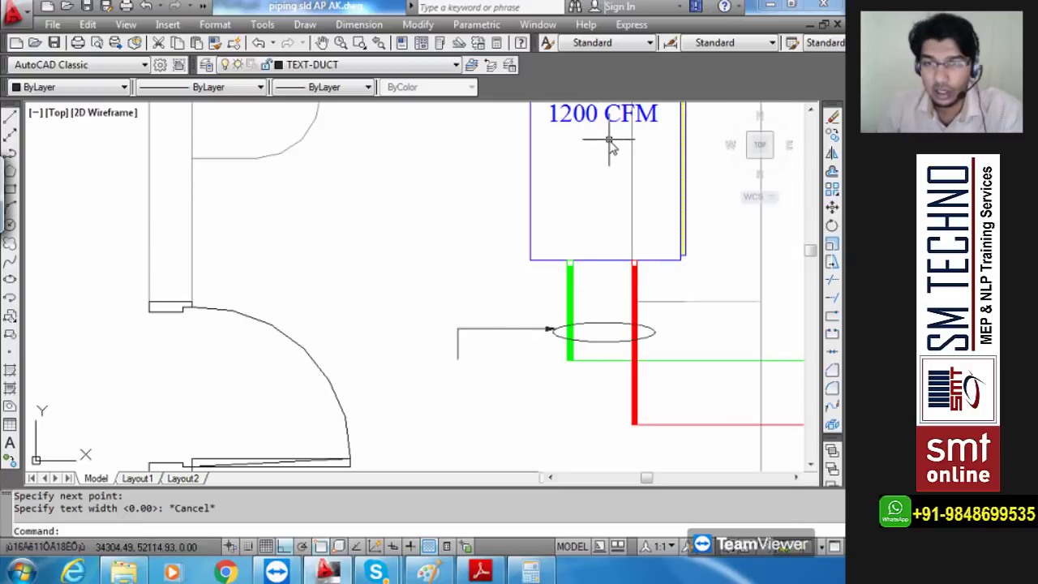
scroll(606, 147, "down", 2)
middle_click_drag(601, 187, 603, 197)
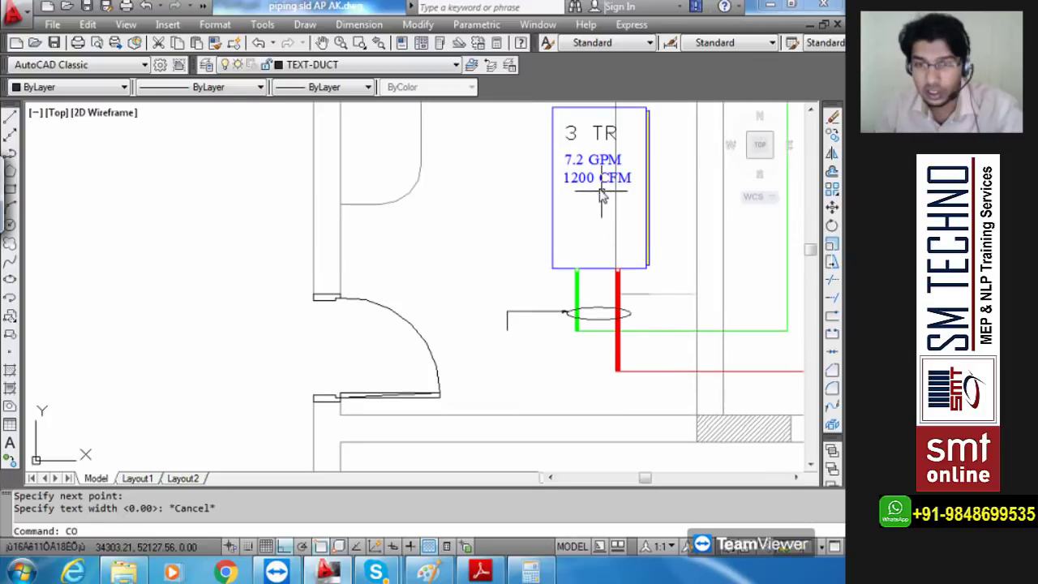
type("co")
key("Return")
left_click(595, 184)
key("Return")
left_click(592, 185)
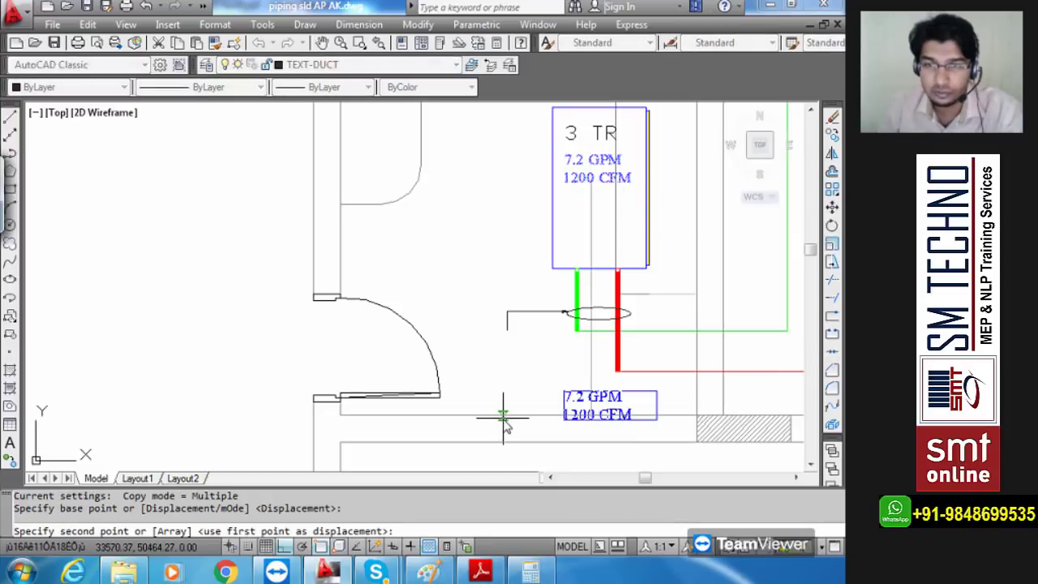
key("F8")
scroll(503, 371, "up", 3)
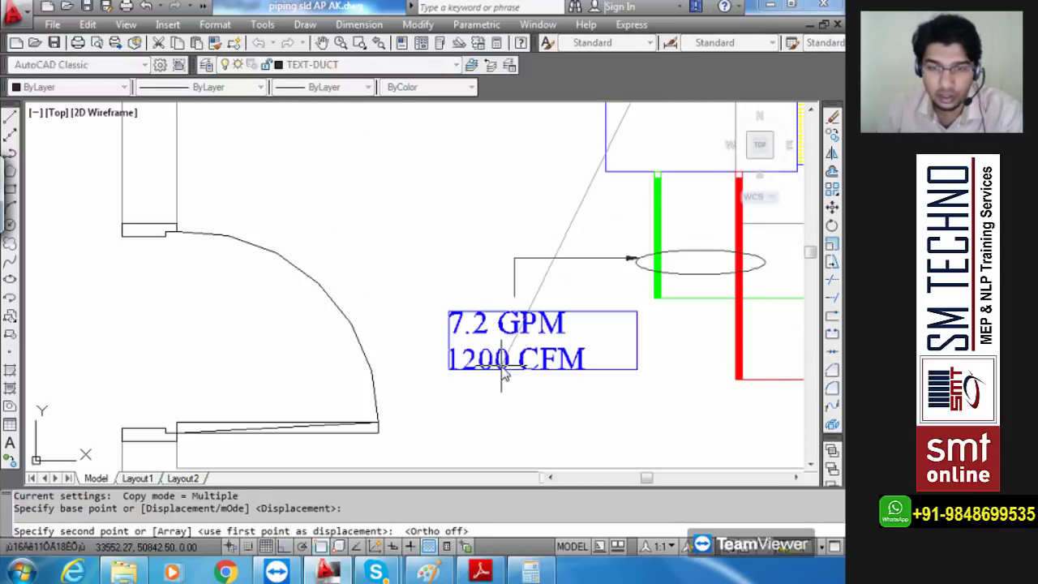
left_click(502, 366)
key("Escape")
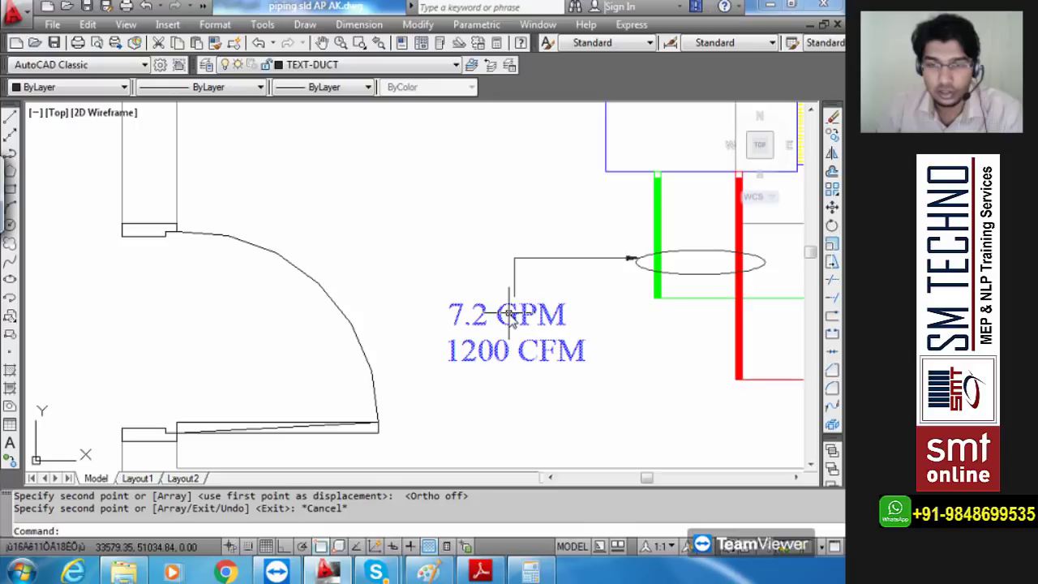
- Replace the 1200 CFM line of the copied leader text with the pipe size Ø 25 mm
double_click(509, 316)
left_click_drag(595, 362, 452, 368)
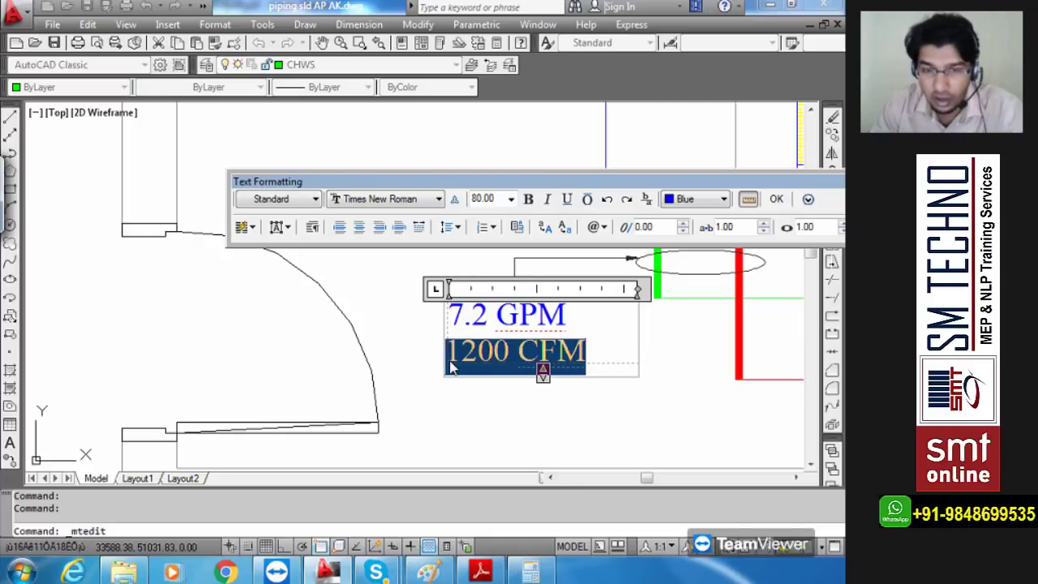
type("%%")
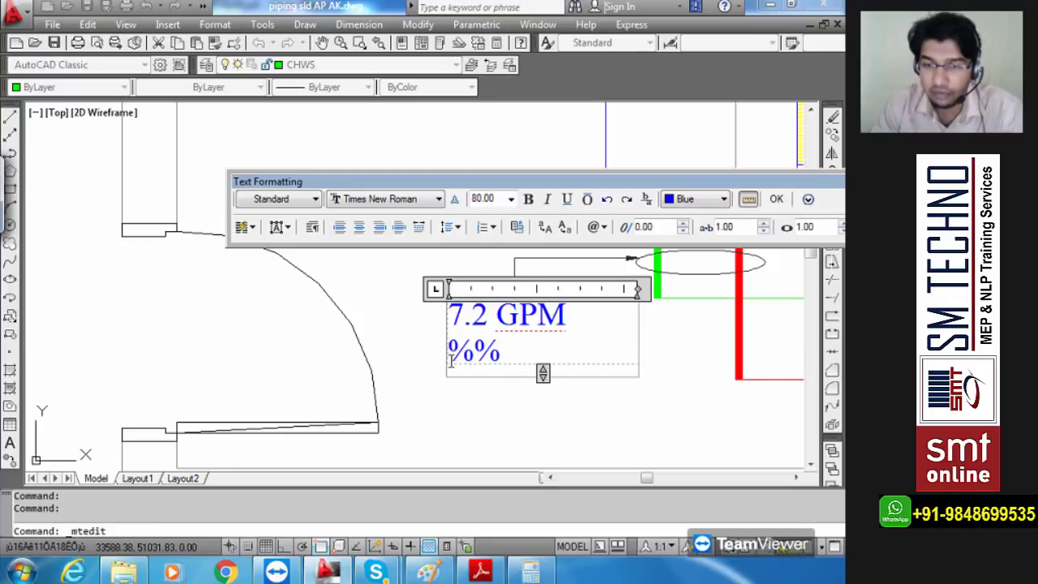
type("c")
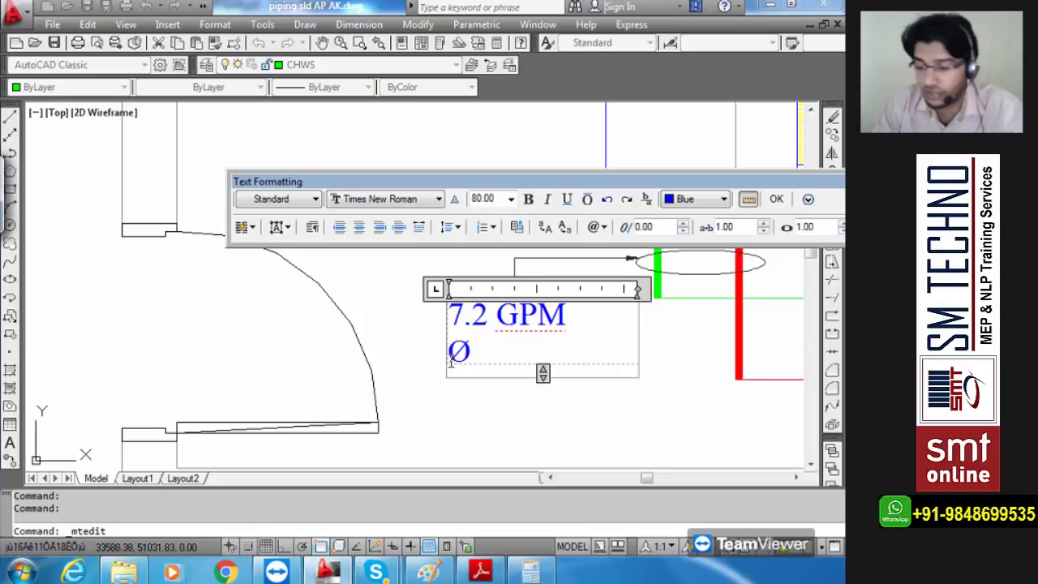
key("BackSpace")
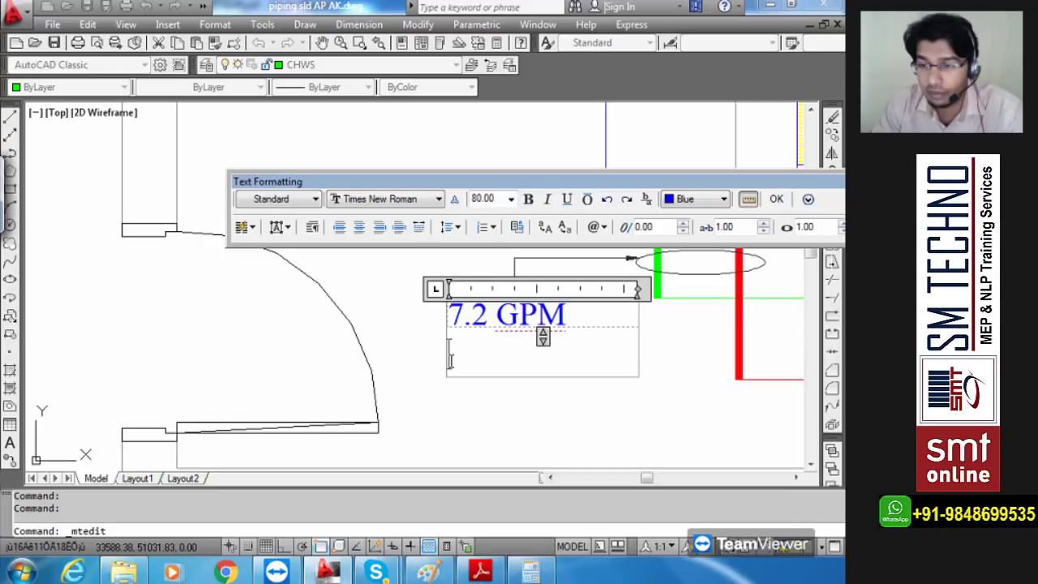
type("%%")
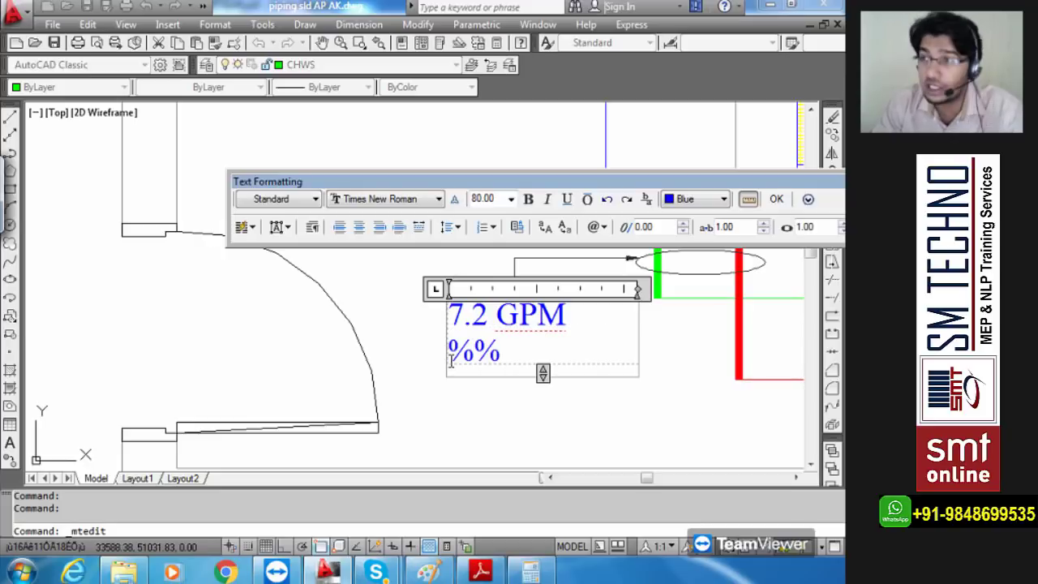
type("c")
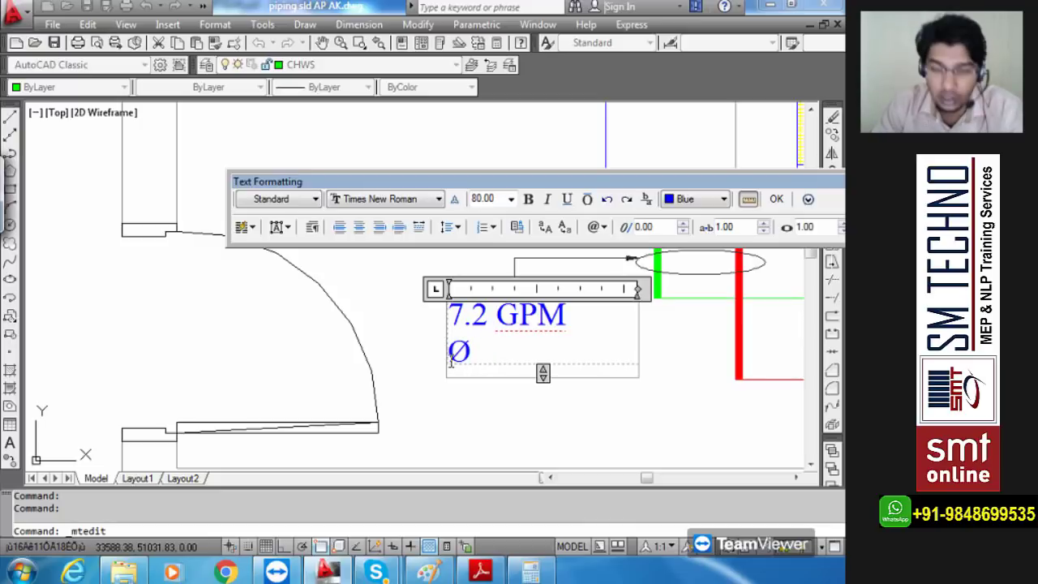
type(" 25 MM")
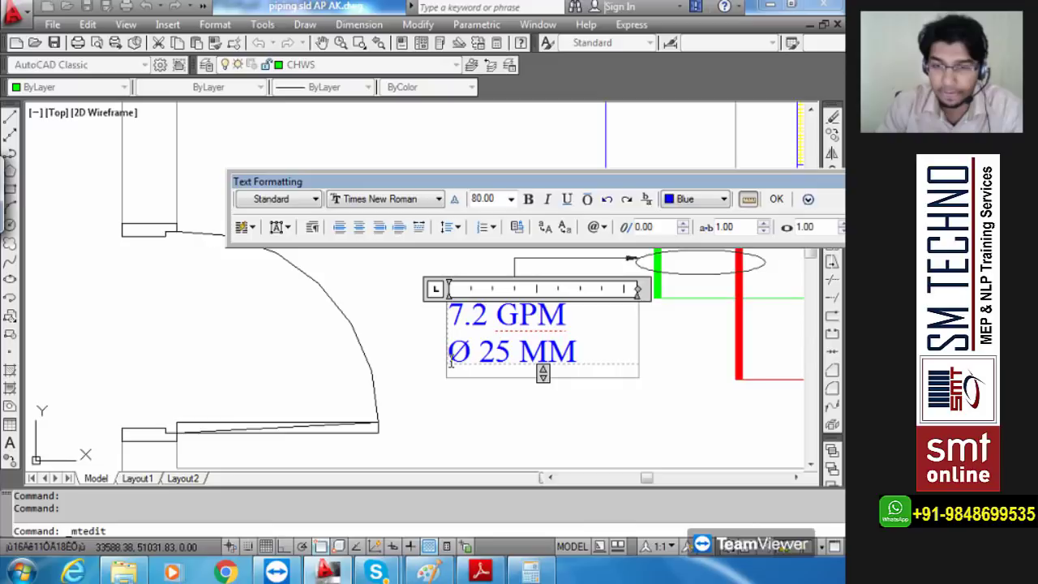
type("mm")
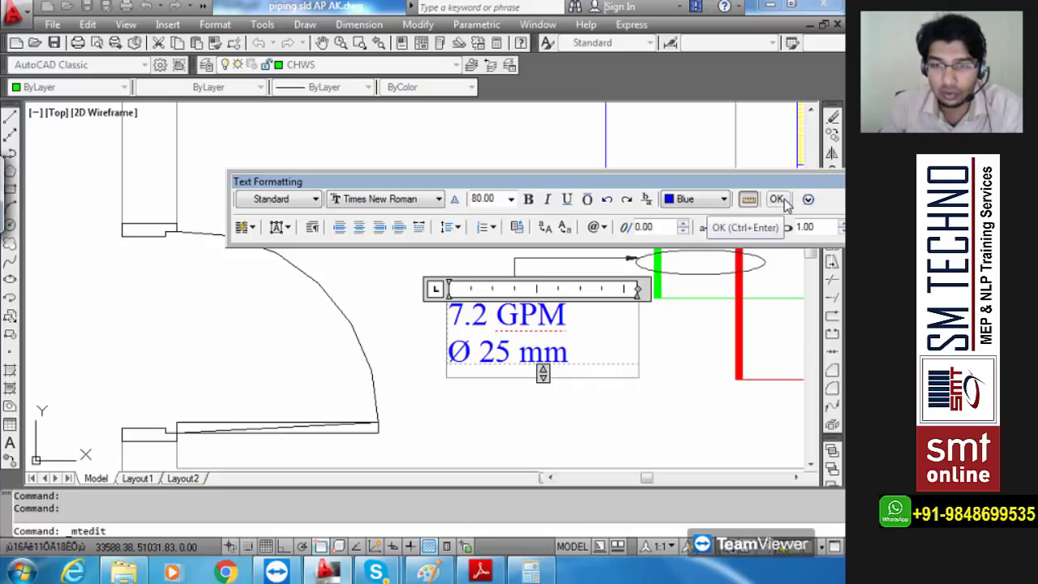
- Colour both lines of the pipe size label magenta and finish editing the text
left_click_drag(573, 357, 458, 296)
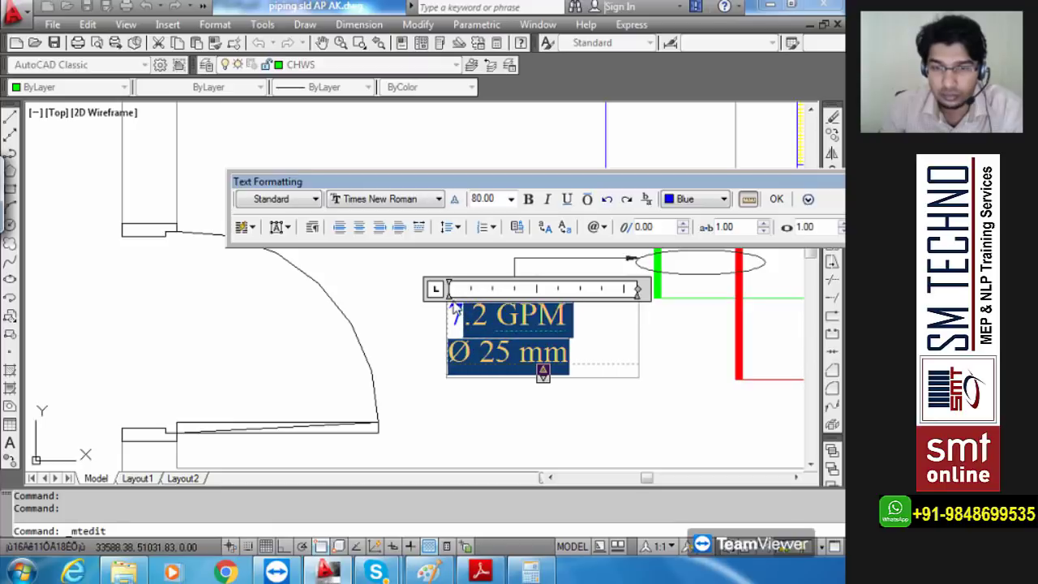
left_click_drag(586, 350, 453, 299)
left_click(691, 201)
left_click(679, 307)
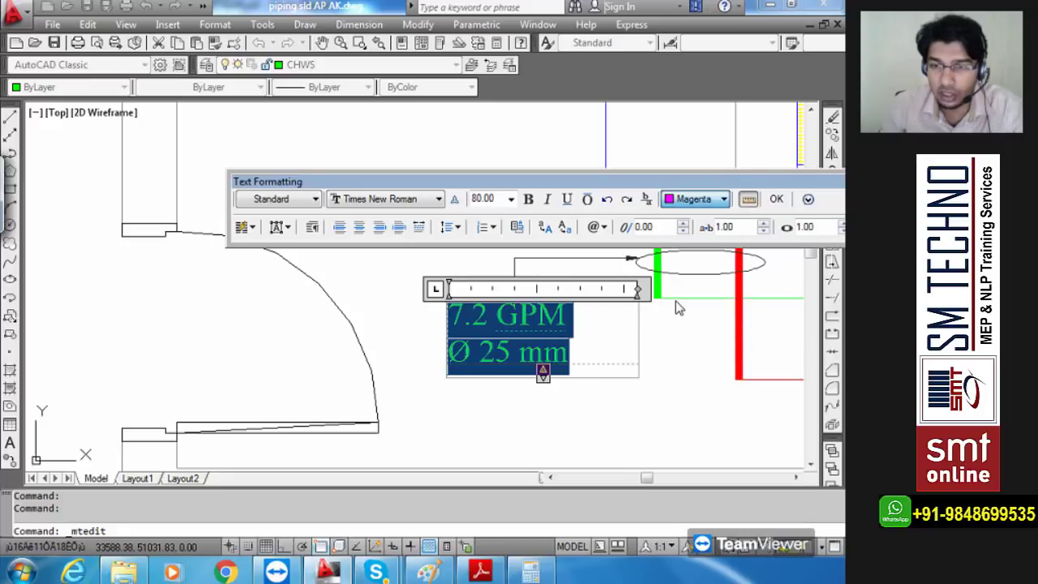
left_click(776, 201)
- Draw a narrow vertical ellipse around the horizontal red and green pipes above the 4 TR unit
scroll(606, 343, "down", 5)
mouse_move(579, 139)
middle_mouse_down()
mouse_move(583, 234)
mouse_move(599, 241)
middle_mouse_up()
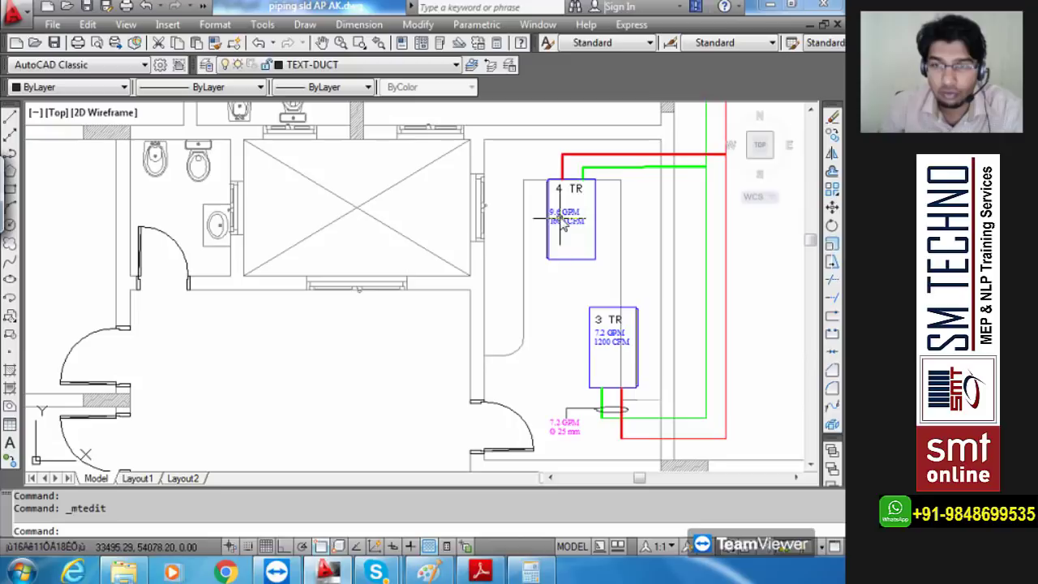
scroll(566, 221, "up", 3)
scroll(565, 221, "down", 3)
scroll(575, 355, "down", 2)
scroll(568, 369, "up", 4)
scroll(568, 369, "down", 6)
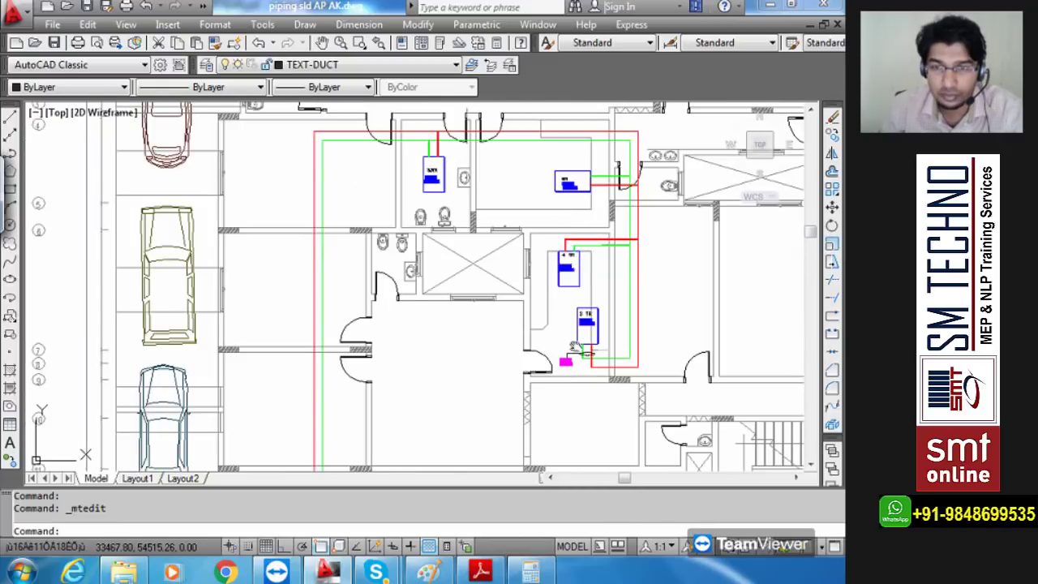
scroll(574, 348, "up", 5)
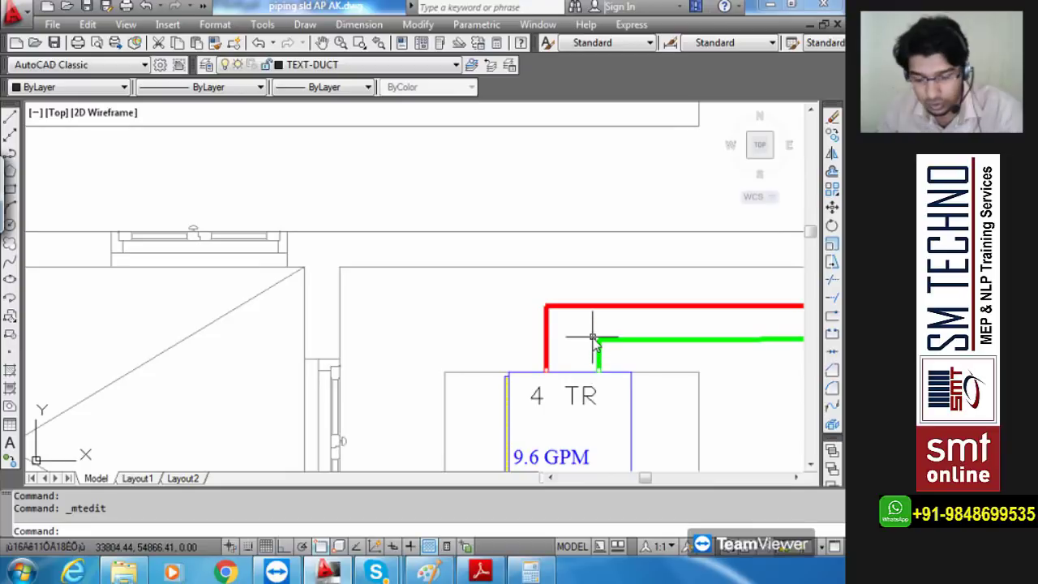
type("l")
key("Return")
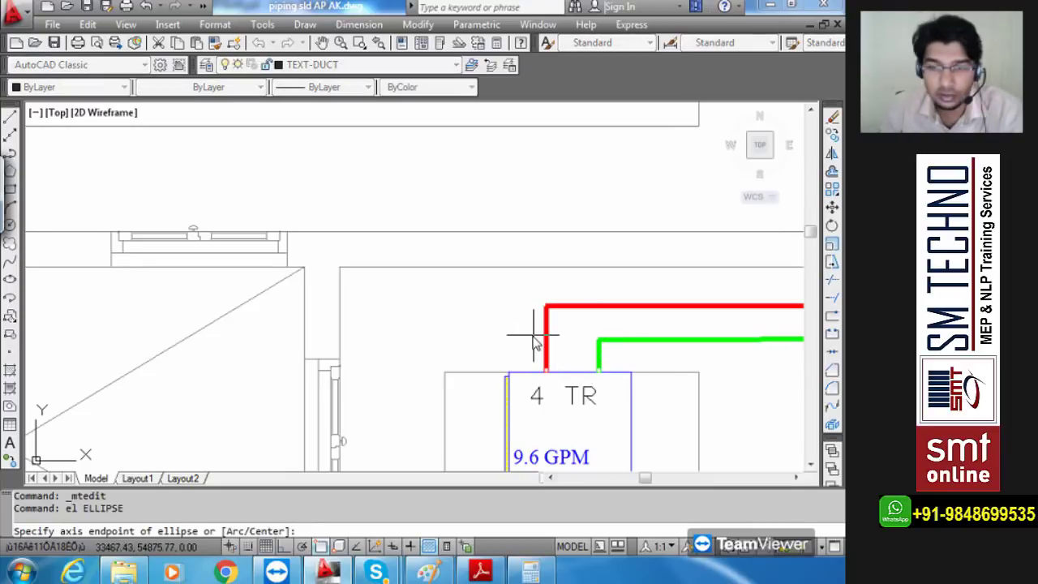
scroll(546, 340, "up", 2)
middle_click_drag(553, 341, 504, 317)
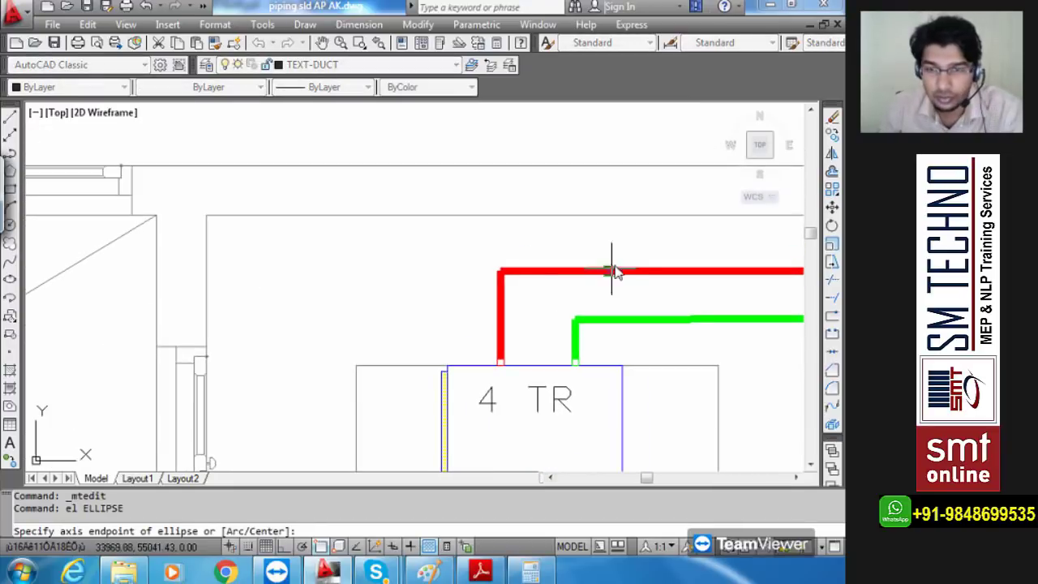
left_click(625, 267)
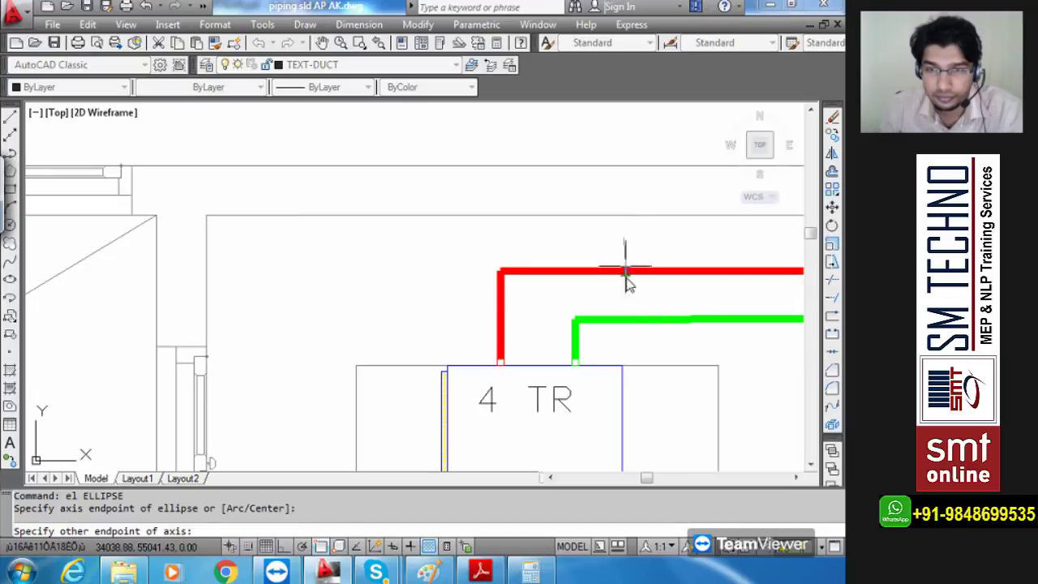
key("F8")
left_click(626, 339)
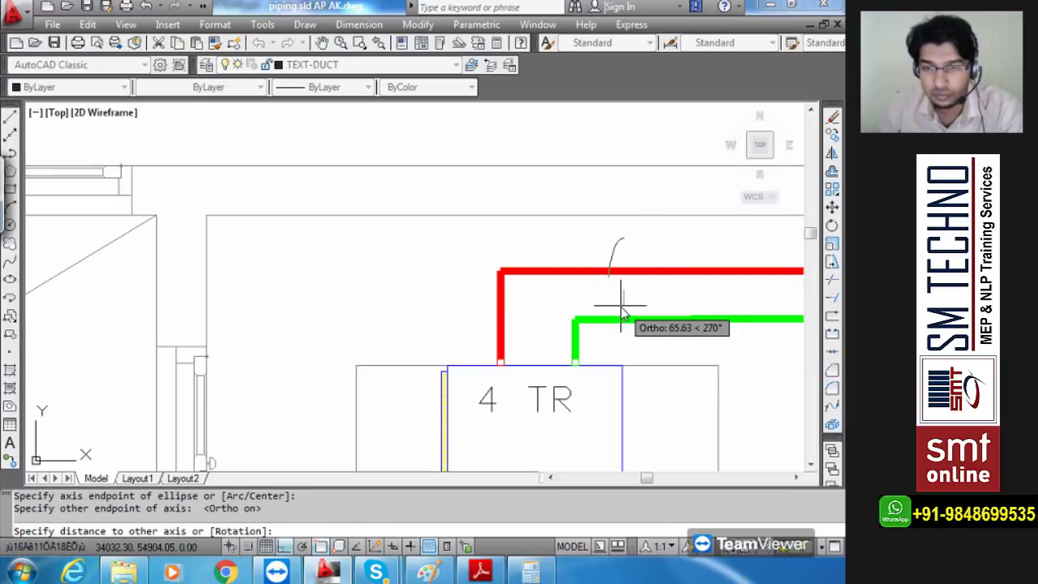
left_click(622, 312)
- Draw a text-free leader from the top of the ellipse above the 4 TR unit, running horizontally left and then sloping down
type("le")
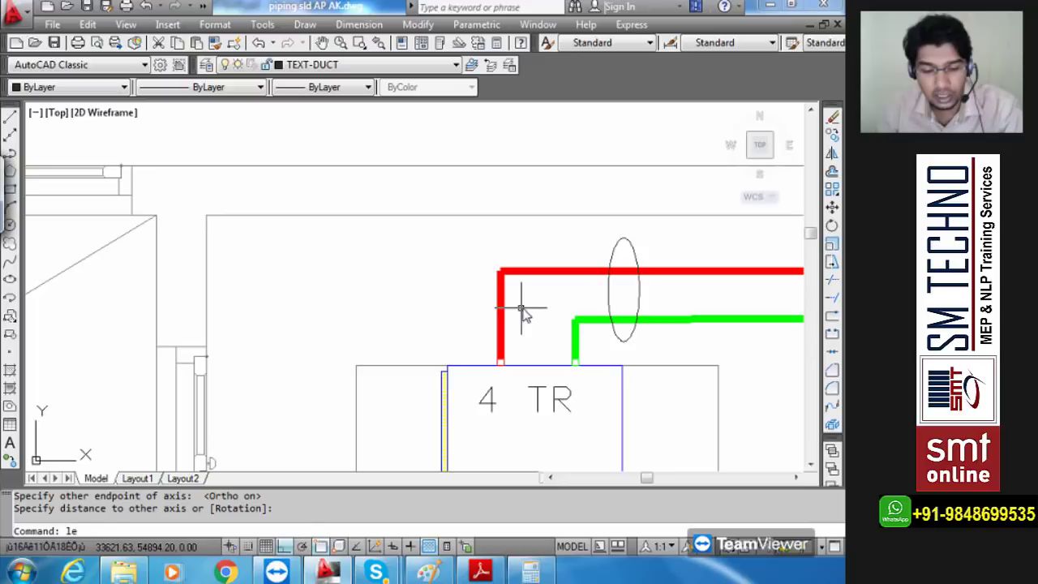
key("Return")
left_click(622, 239)
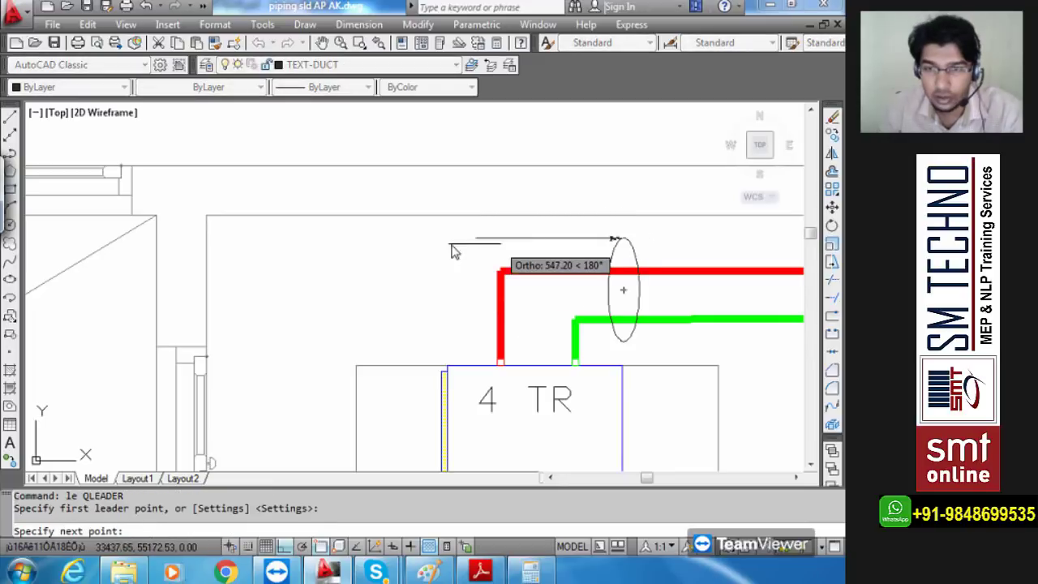
left_click(444, 241)
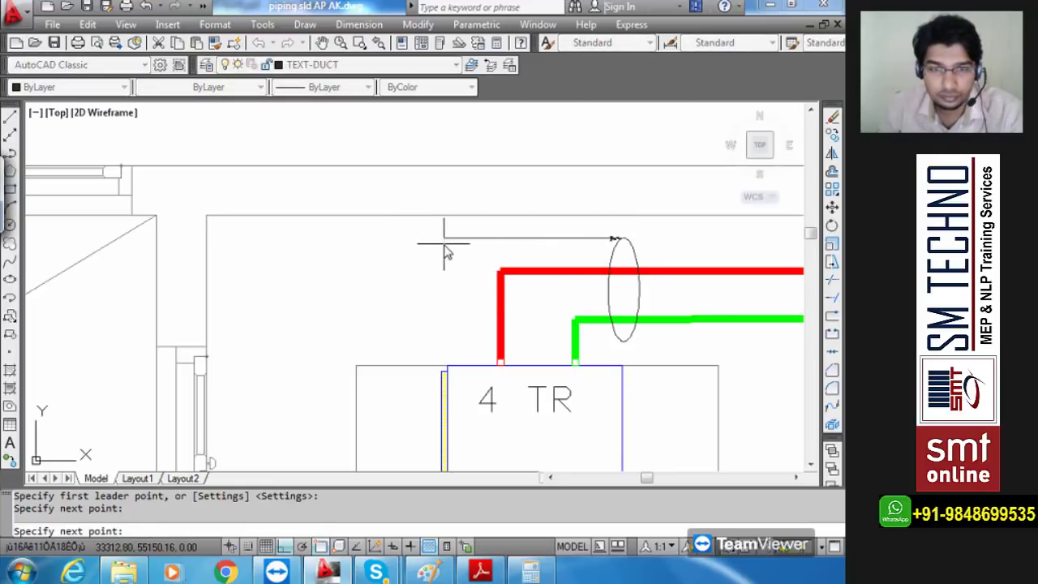
key("F8")
left_click(426, 284)
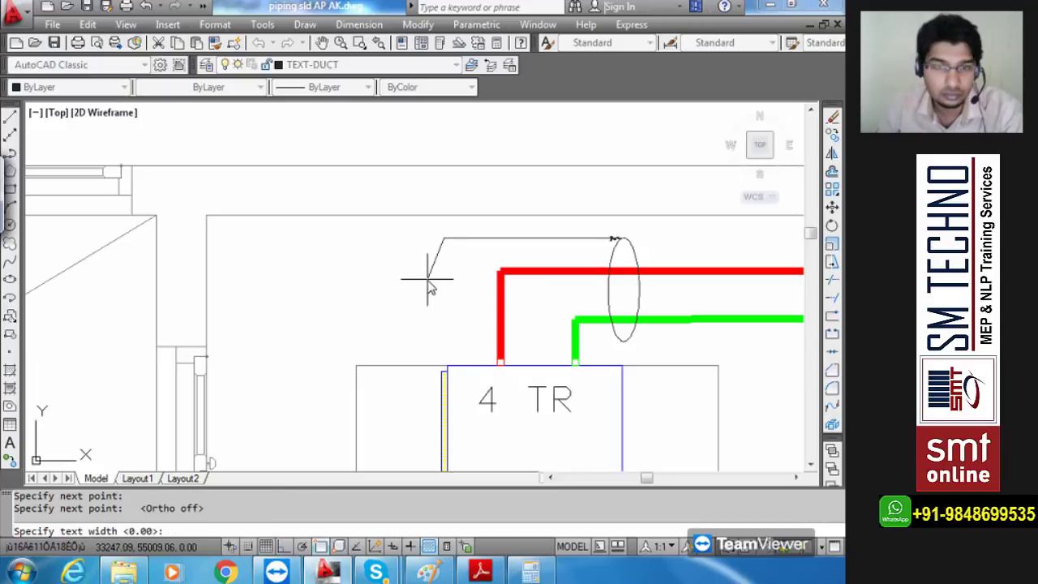
key("Escape")
- Copy the 4 TR unit's GPM and CFM text to just below the end of the new leader
scroll(445, 302, "down", 4)
scroll(445, 301, "down", 3)
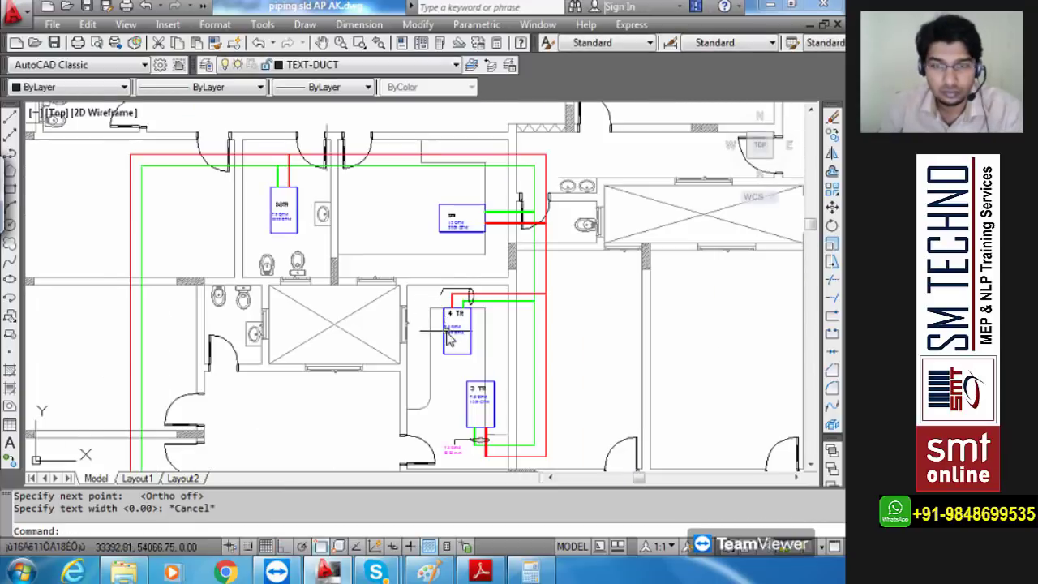
scroll(463, 309, "up", 7)
left_click(469, 314)
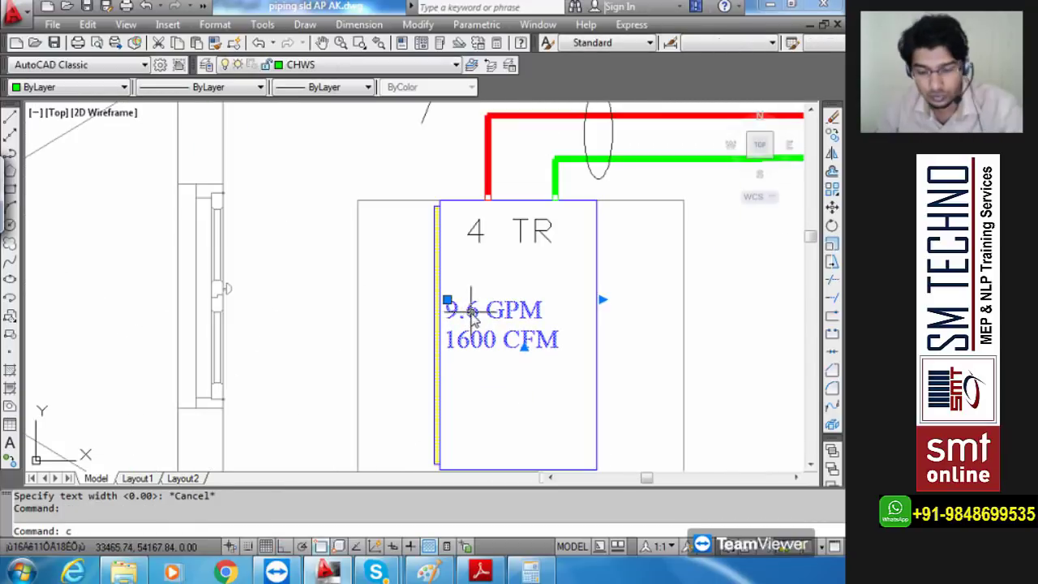
type("co")
key("Return")
left_click(475, 315)
middle_click_drag(386, 176, 417, 327)
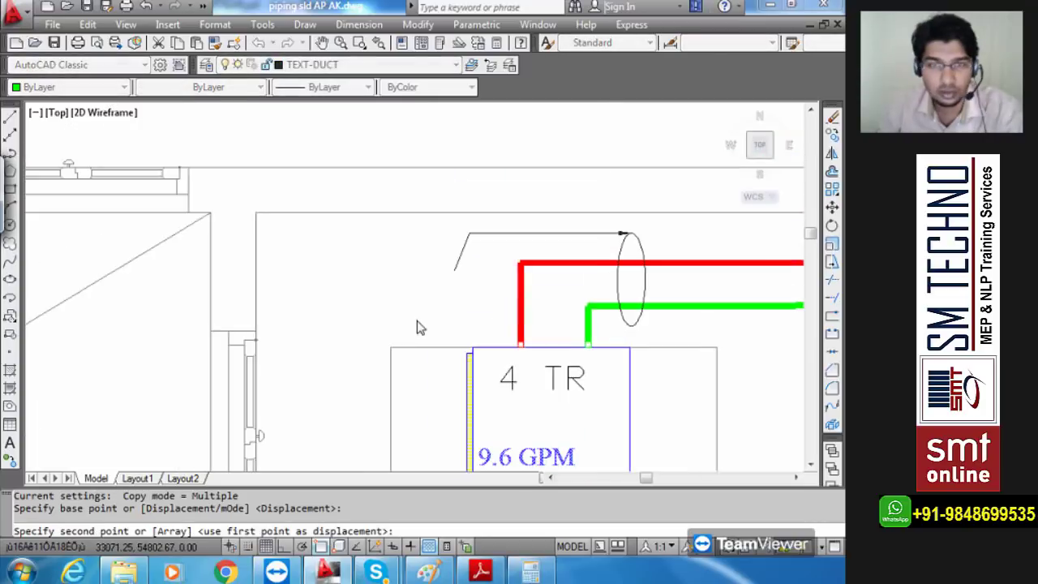
left_click(414, 296)
key("Escape")
- Replace the 1600 CFM line of the copied leader text with the pipe size Ø32 mm
scroll(432, 316, "up", 2)
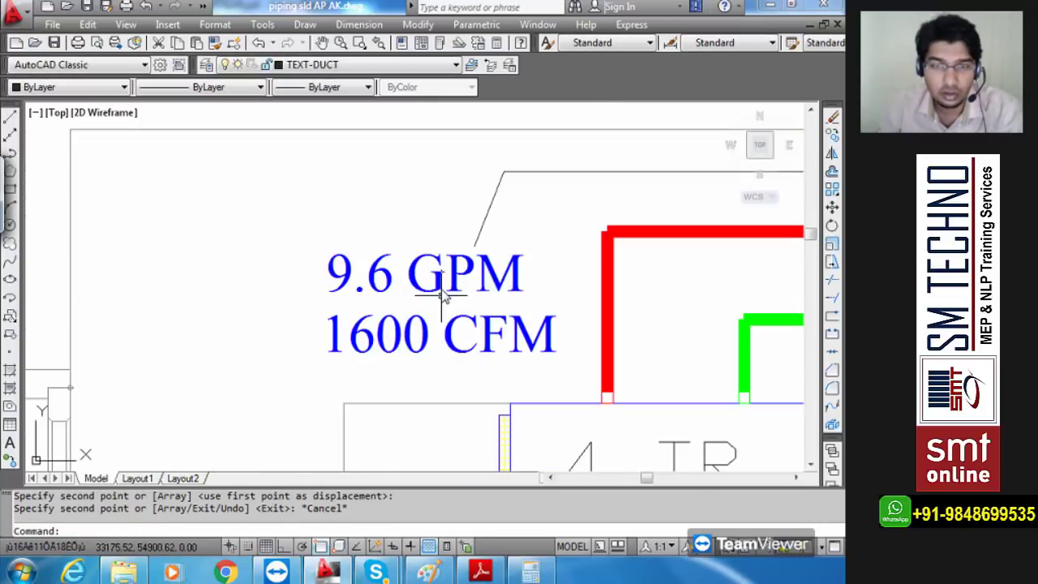
double_click(441, 294)
mouse_move(481, 364)
left_mouse_down()
mouse_move(327, 281)
mouse_move(554, 278)
left_mouse_up()
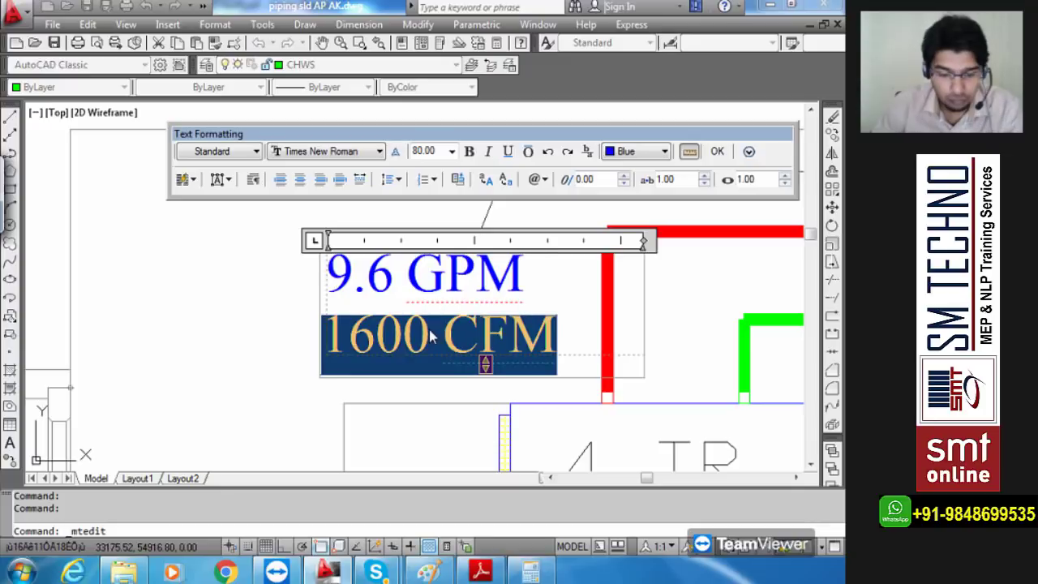
type("32 mm")
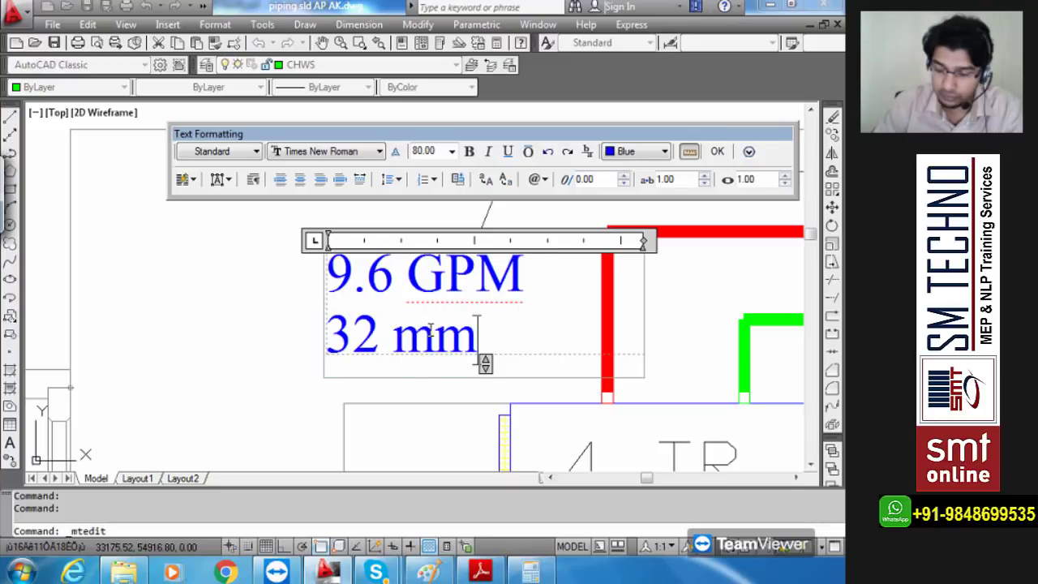
key("Left")
key("Left")
key("Left")
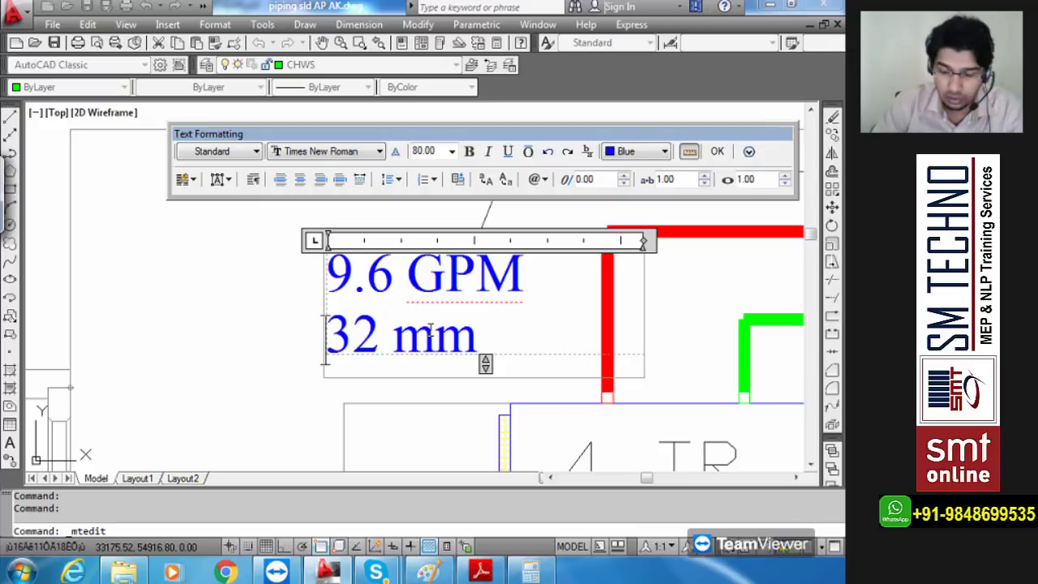
type("%%c")
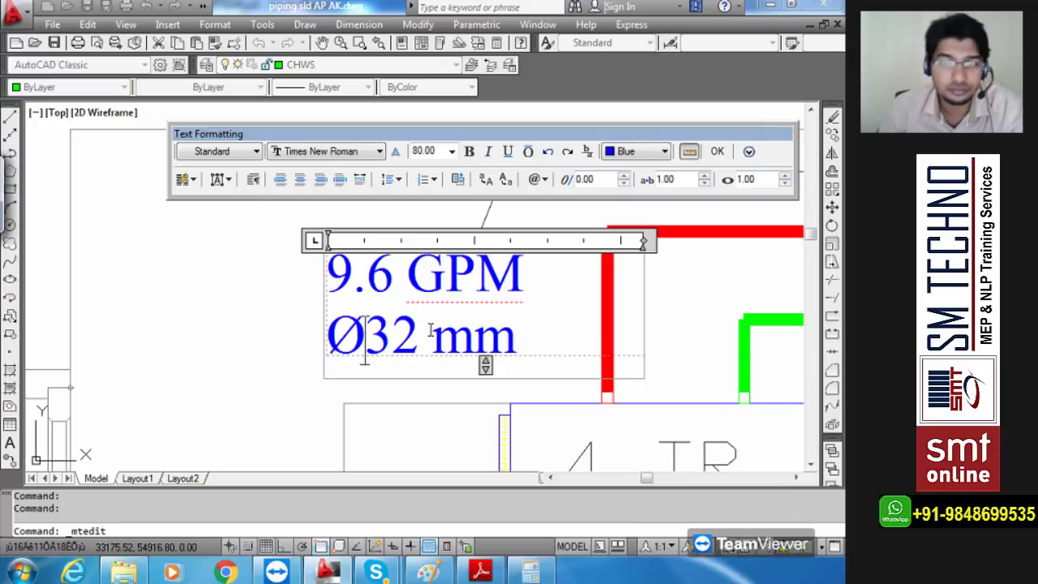
- Colour both lines of the 4 TR pipe label magenta, set their text height to 60 and finish editing
key("shift+Right")
key("shift+Right")
key("shift+Right")
key("shift+Right")
key("shift+Right")
key("ctrl+a")
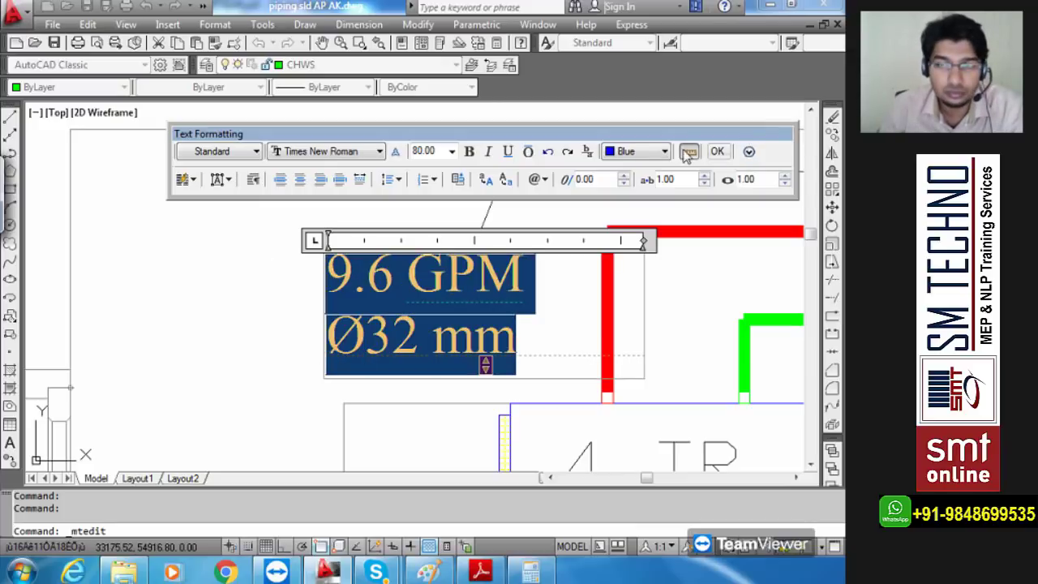
left_click(649, 151)
left_click(641, 262)
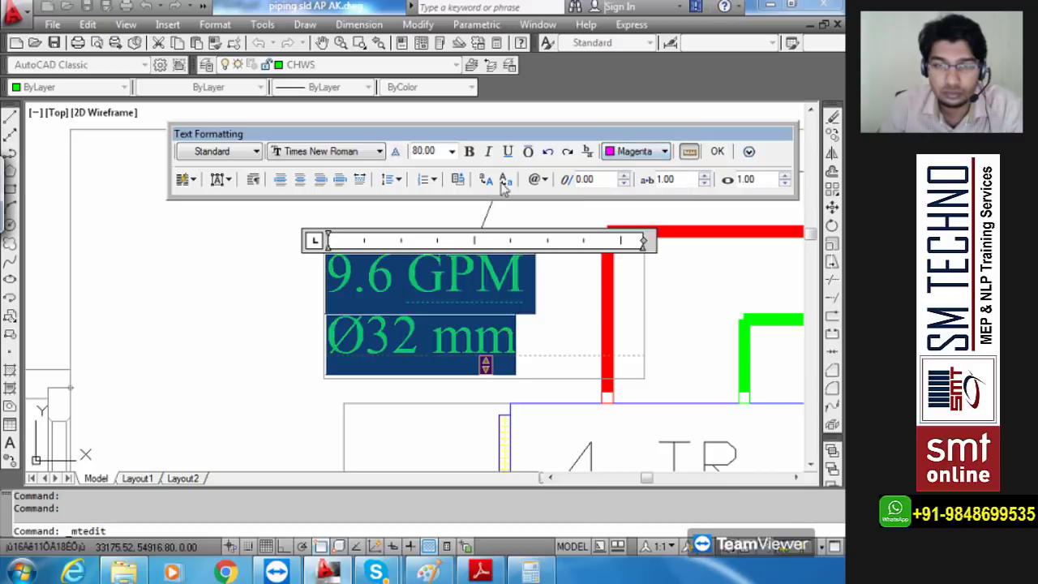
left_click(438, 151)
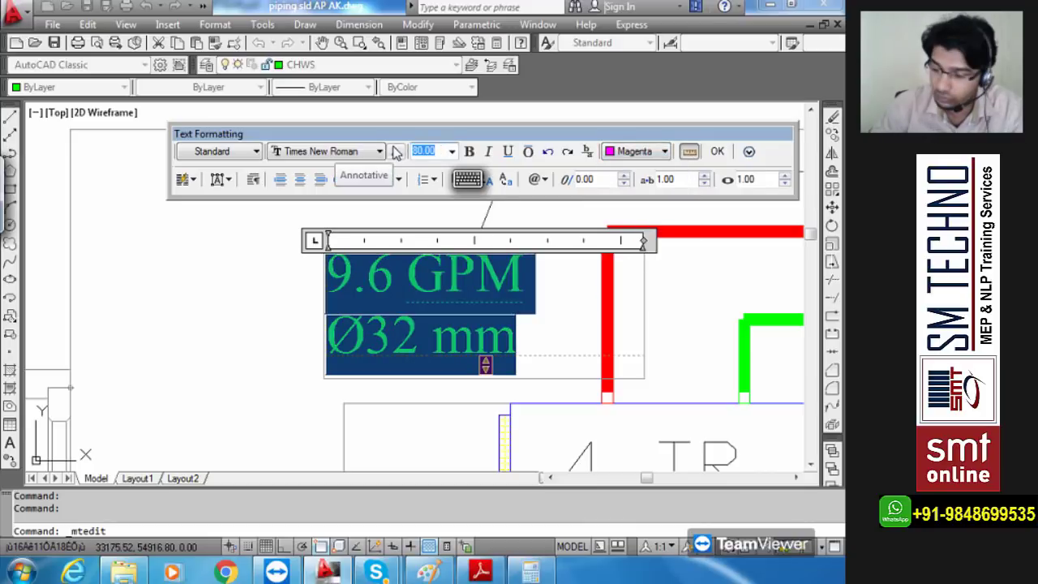
type("60")
left_click(717, 151)
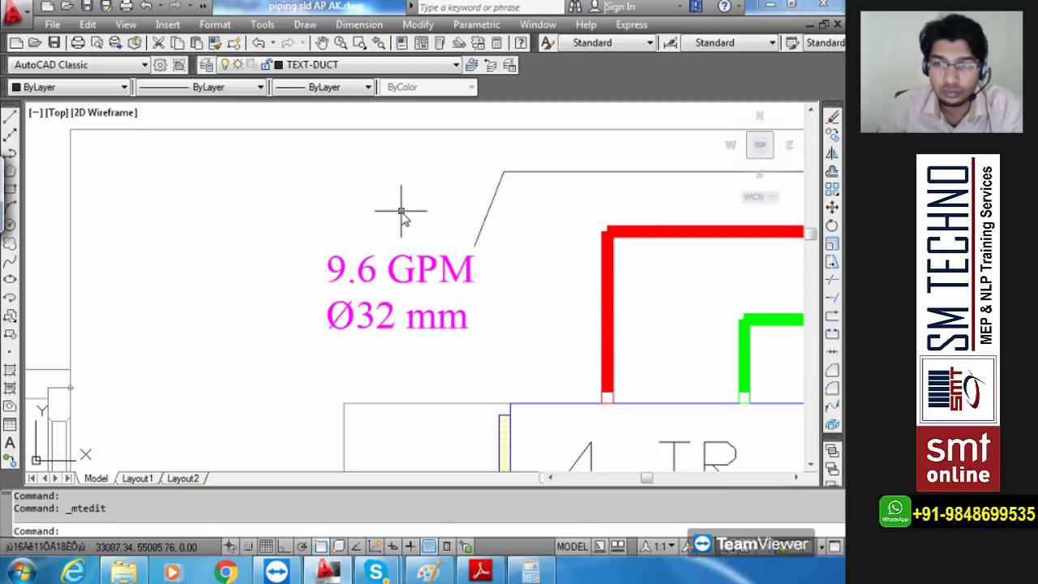
- Set the text height of the 3 TR unit's magenta pipe size label to 50
scroll(401, 212, "down", 5)
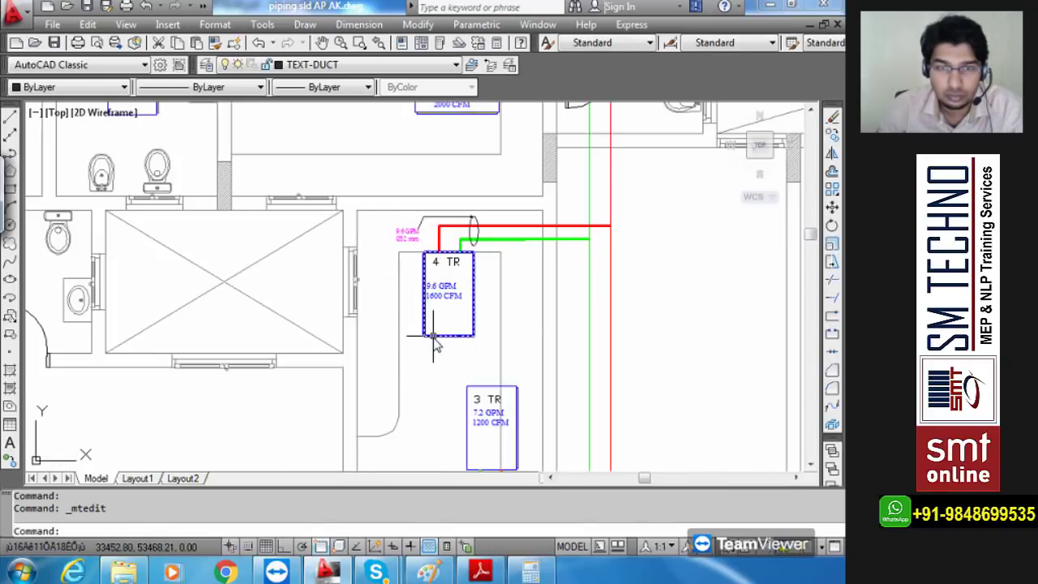
middle_click_drag(436, 345, 445, 155)
scroll(451, 344, "up", 5)
double_click(479, 270)
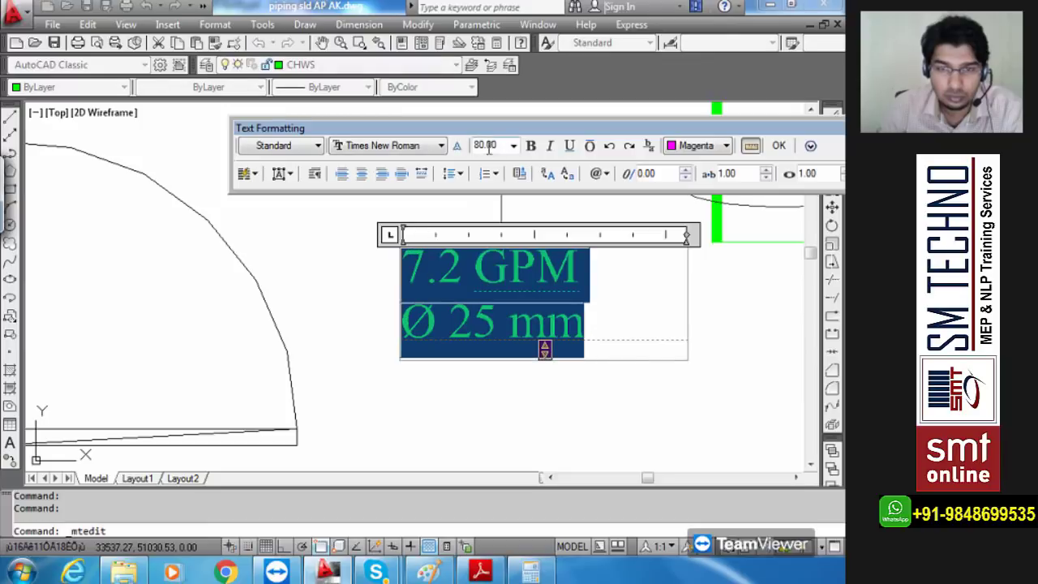
left_click(488, 145)
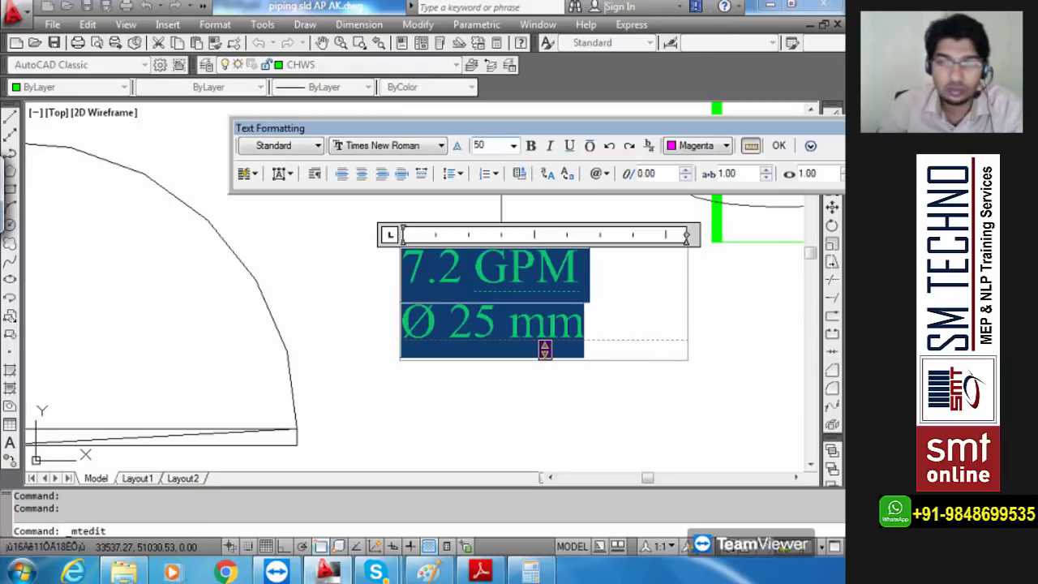
left_click(779, 145)
- Draw a narrow vertical ellipse around the green and red pipes just right of the 5TR unit
scroll(505, 244, "down", 4)
middle_click_drag(519, 213, 502, 438)
middle_click_drag(474, 146, 460, 419)
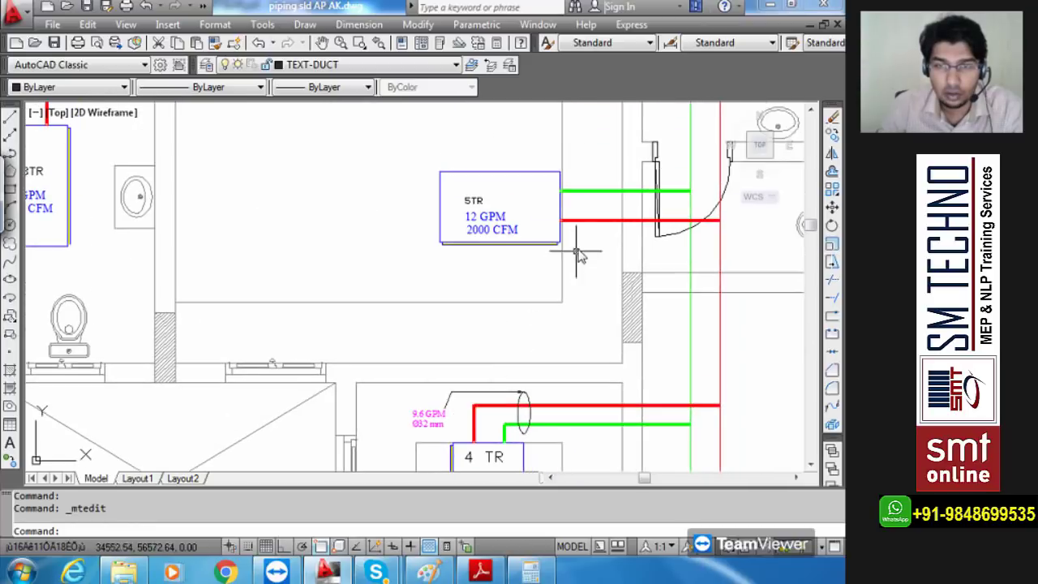
middle_click_drag(578, 247, 561, 315)
type("el")
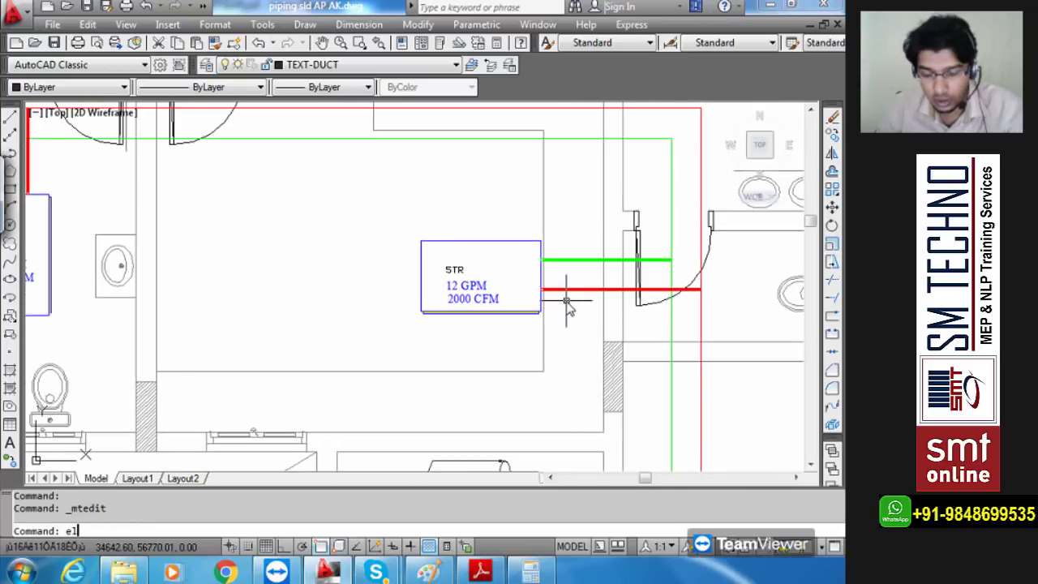
key("Return")
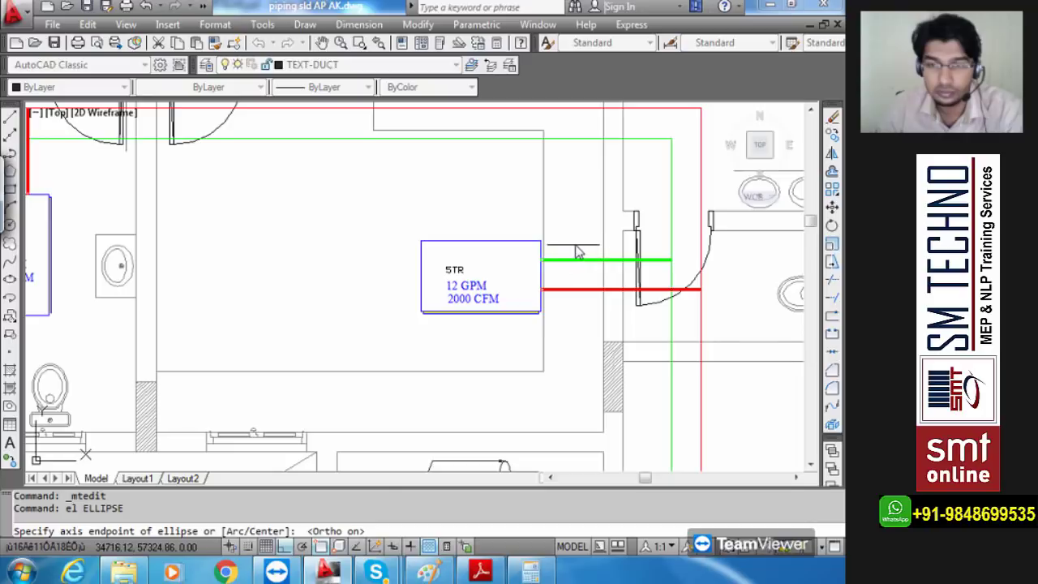
left_click(574, 244)
left_click(575, 308)
left_click(583, 286)
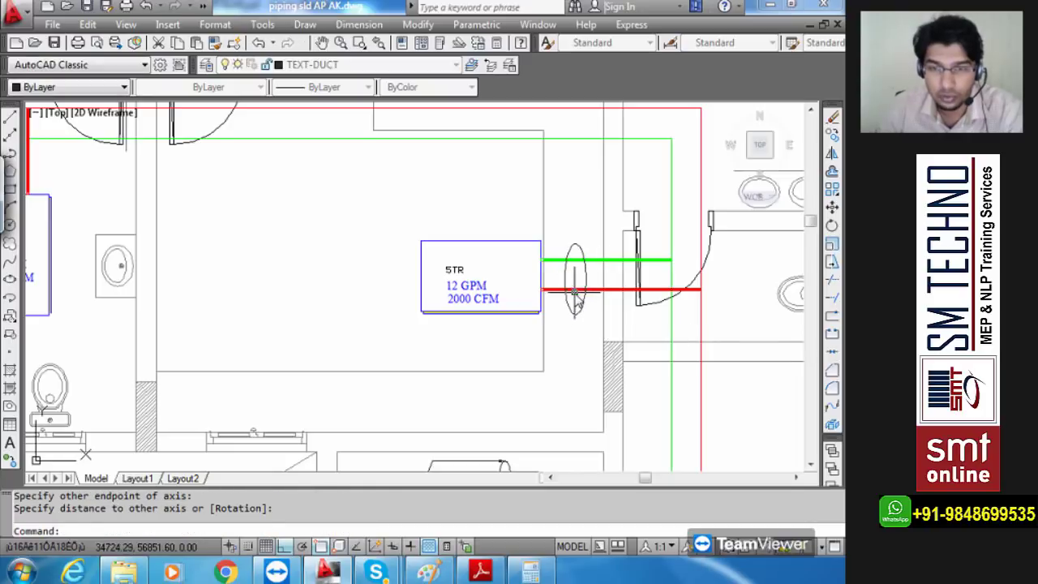
- Draw a text-free leader from the bottom of the 5TR pipe ellipse, running straight down and then horizontally left
type("1e")
key("Return")
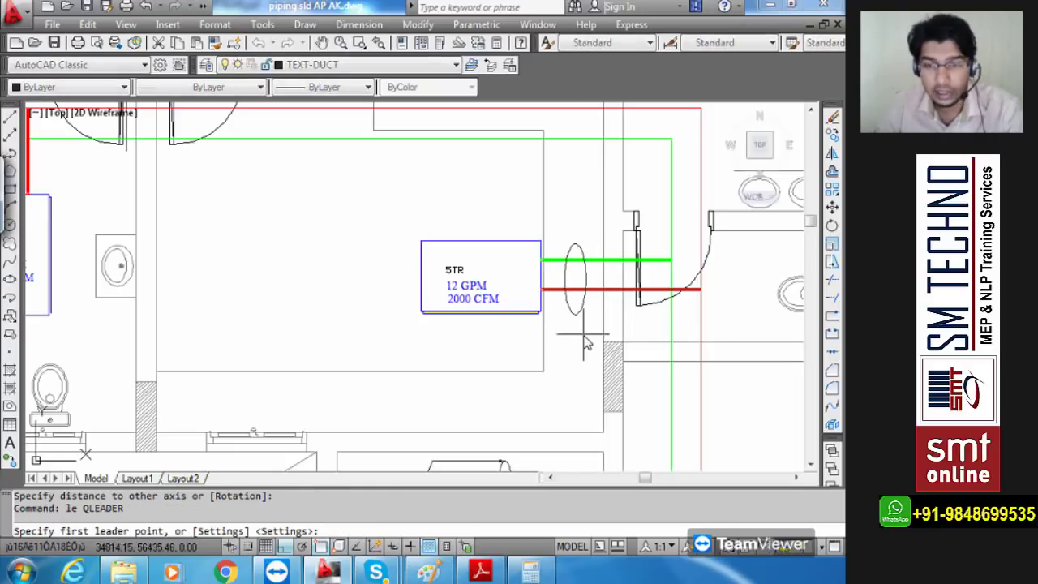
scroll(570, 356, "up", 3)
left_click(568, 316)
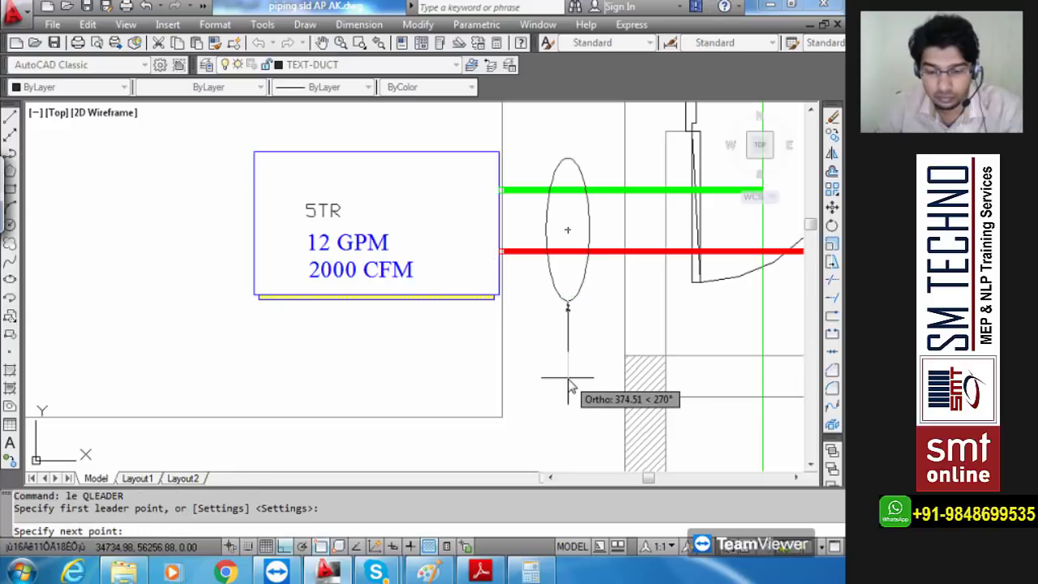
key("F8")
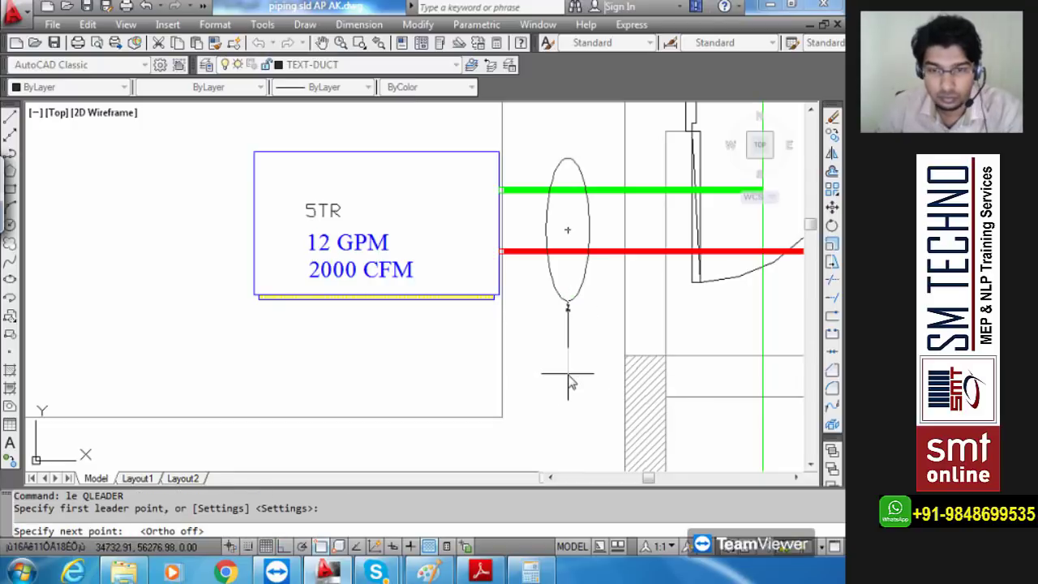
left_click(568, 370)
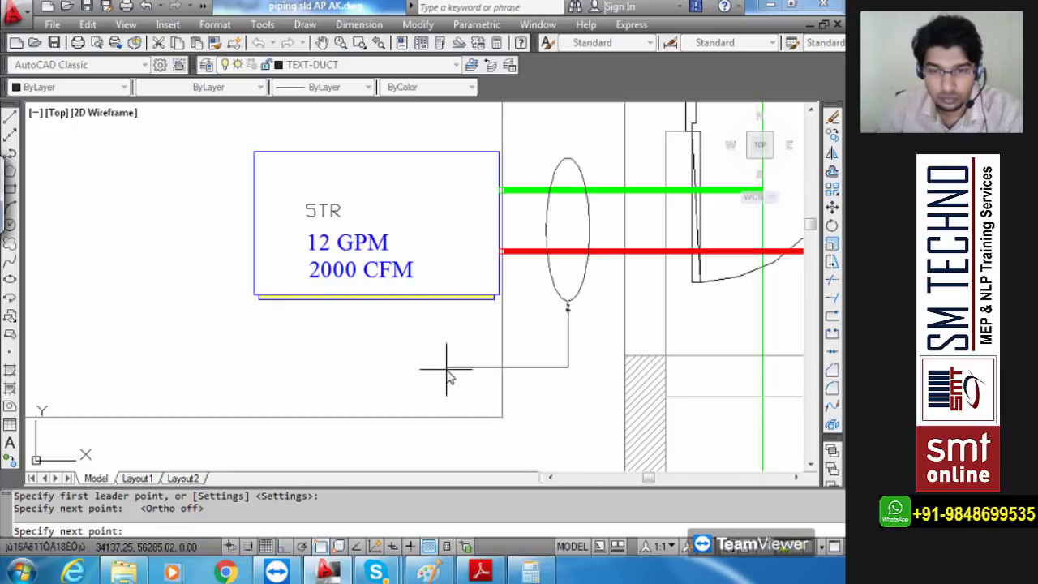
left_click(446, 371)
key("Escape")
- Copy the 4 TR unit's magenta pipe size label to the left end of the 5TR leader
scroll(450, 381, "down", 5)
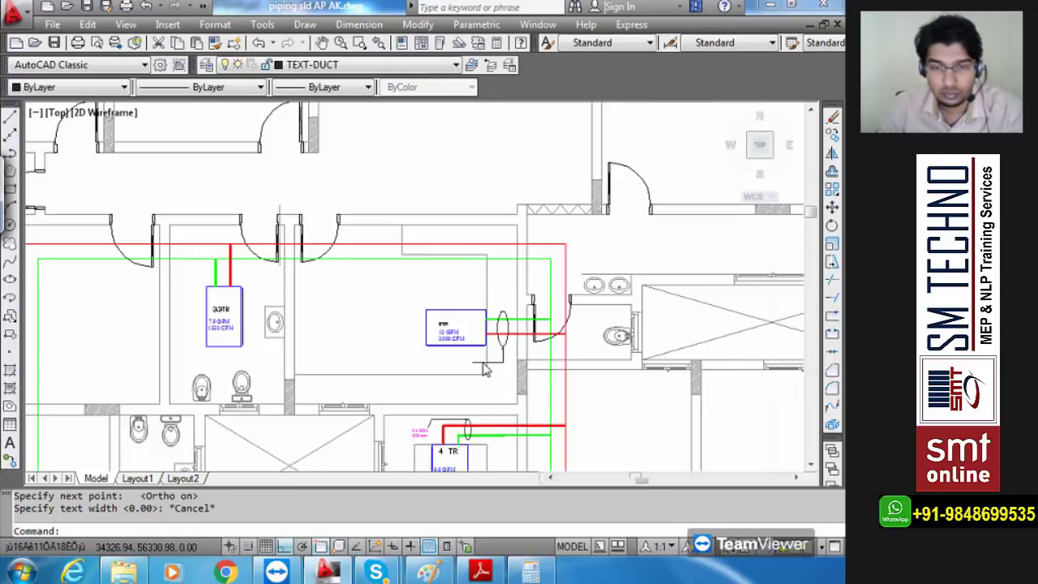
scroll(453, 430, "up", 5)
type("co")
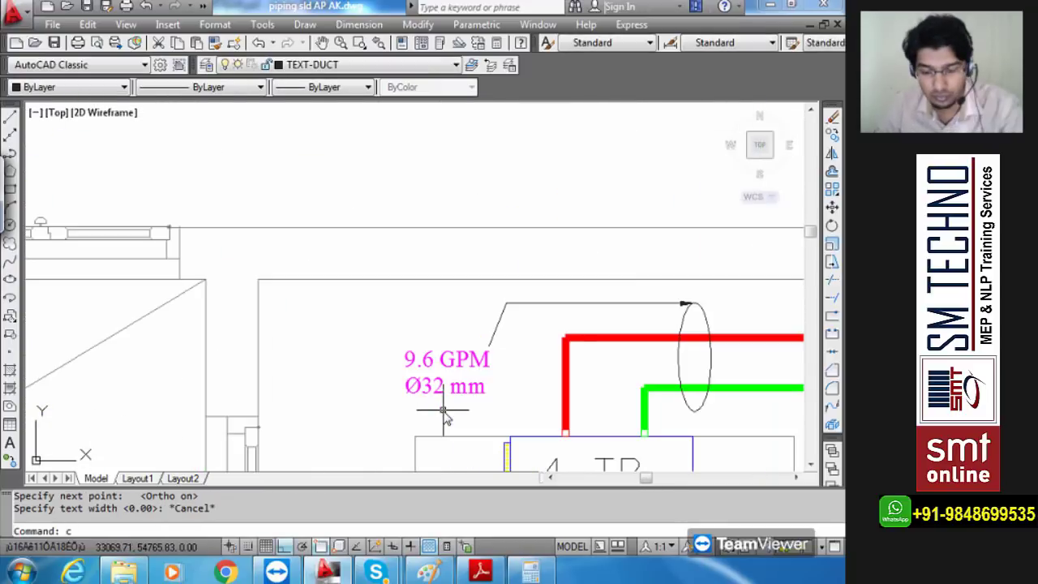
key("Return")
left_click(444, 388)
key("Return")
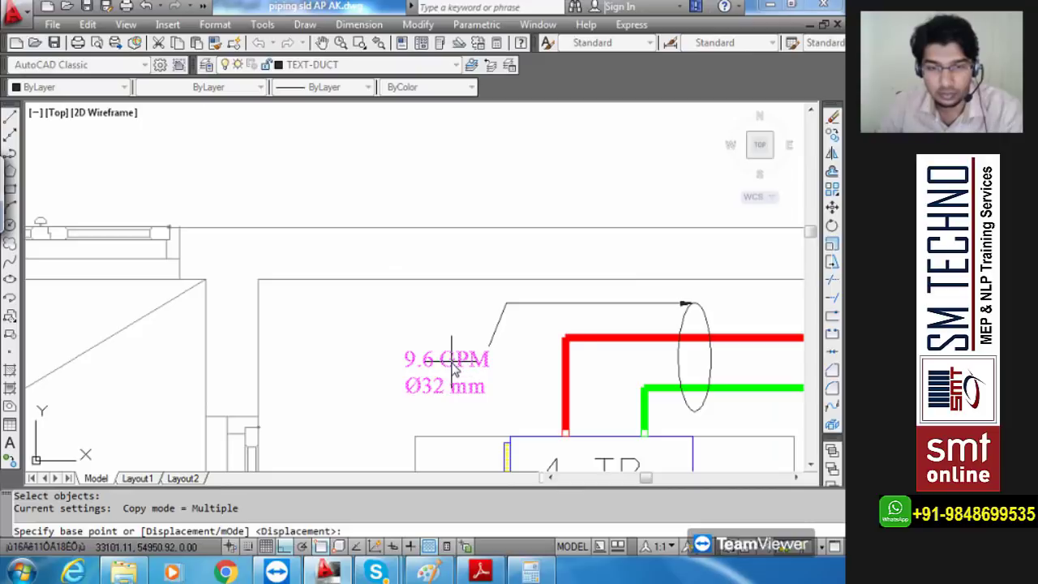
left_click(453, 365)
scroll(462, 373, "down", 5)
scroll(473, 318, "up", 5)
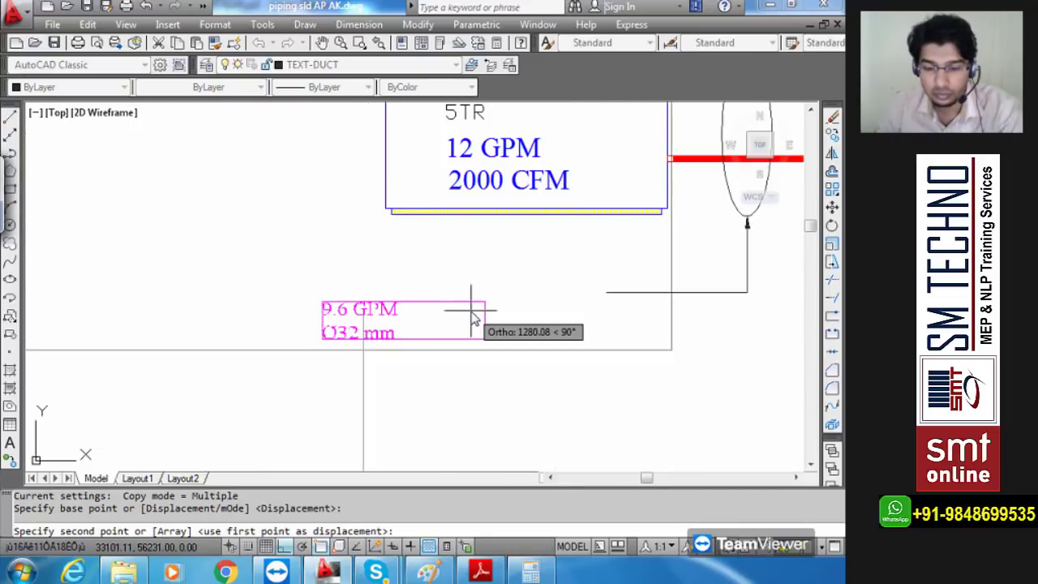
key("F8")
left_click(545, 289)
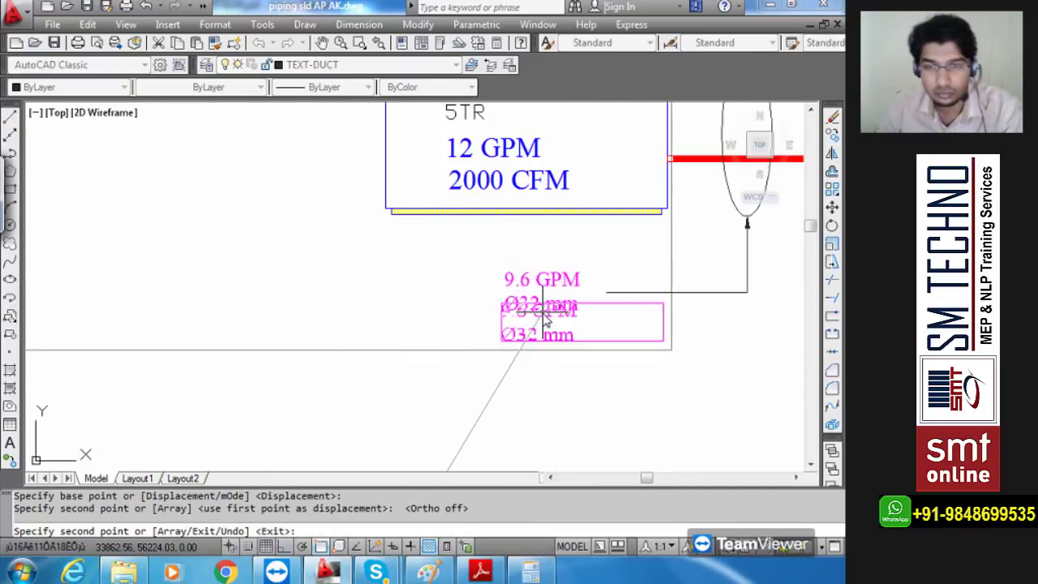
key("Escape")
- Change the flow rate in the copied 5TR pipe label to 12 GPM
scroll(558, 332, "up", 5)
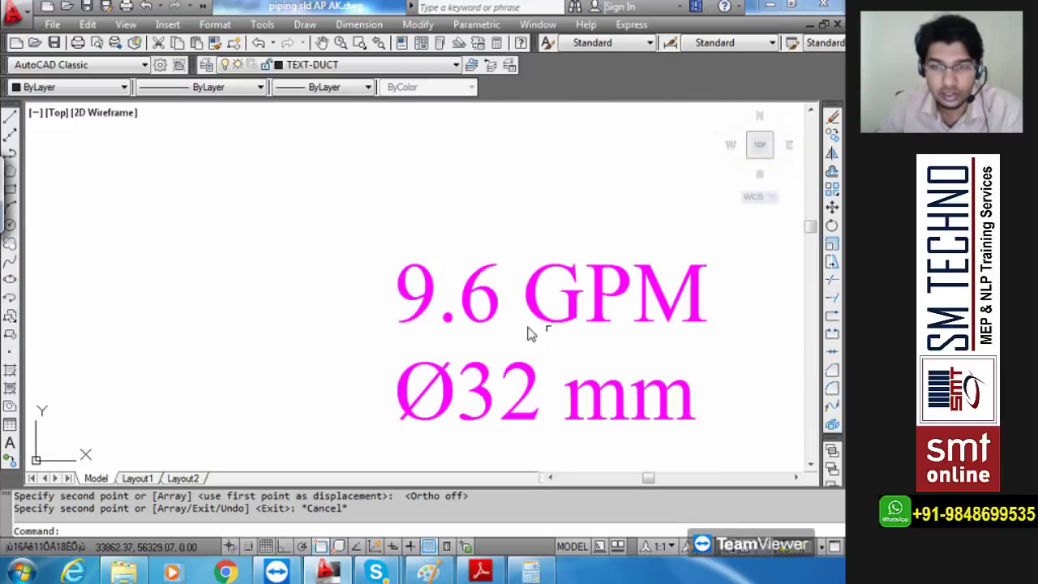
double_click(492, 320)
left_click_drag(495, 317, 255, 289)
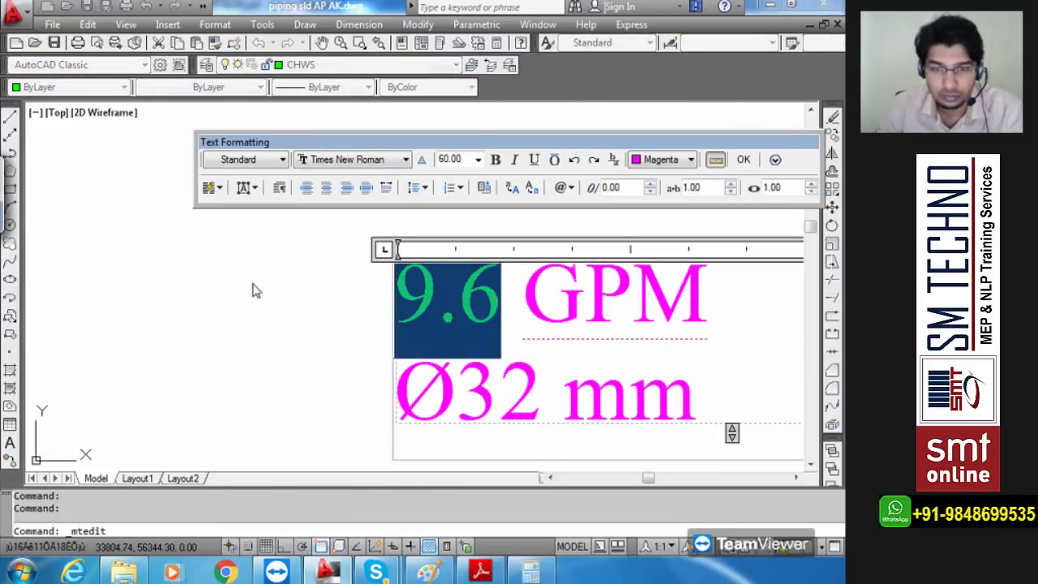
type("12")
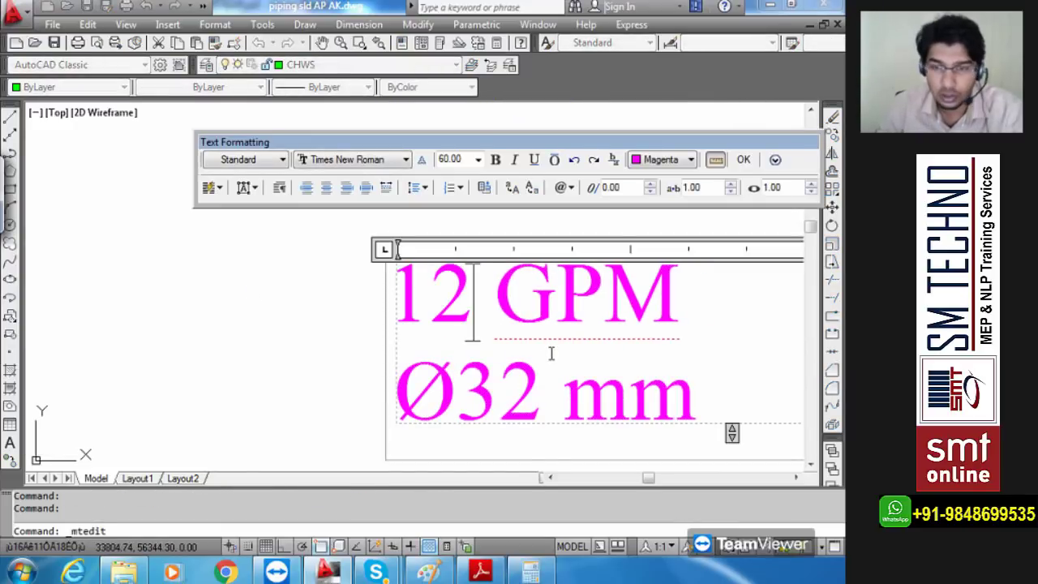
- Narrow the 5TR pipe label's text frame to fit its two lines and finish editing the label
scroll(549, 352, "down", 4)
left_click_drag(667, 301, 556, 301)
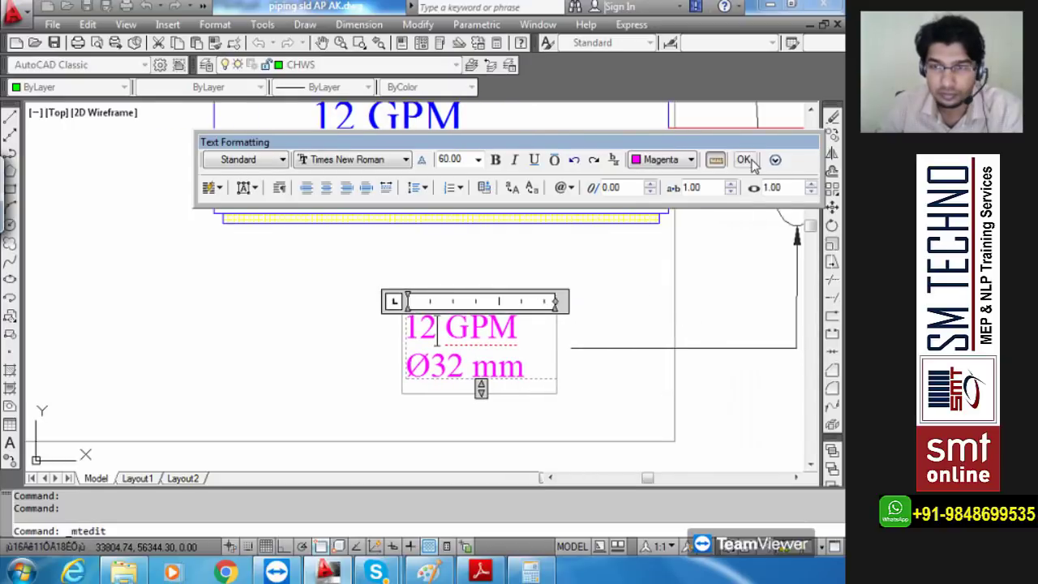
left_click(745, 160)
- Draw a flat horizontal ellipse around the green and red pipes just above the 3.3TR unit
scroll(668, 308, "down", 6)
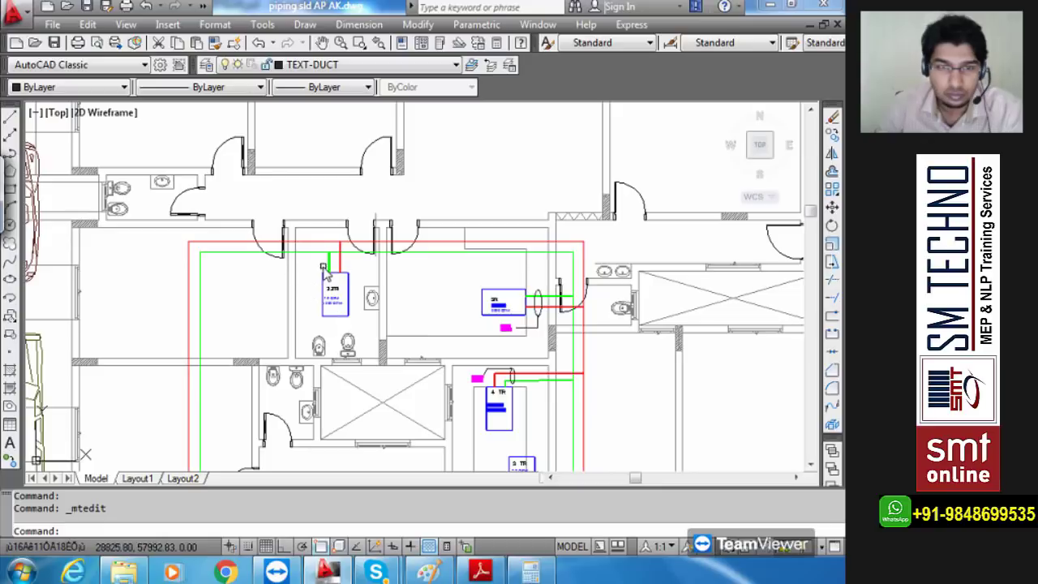
scroll(325, 275, "up", 6)
type("el")
key("Return")
left_click(343, 285)
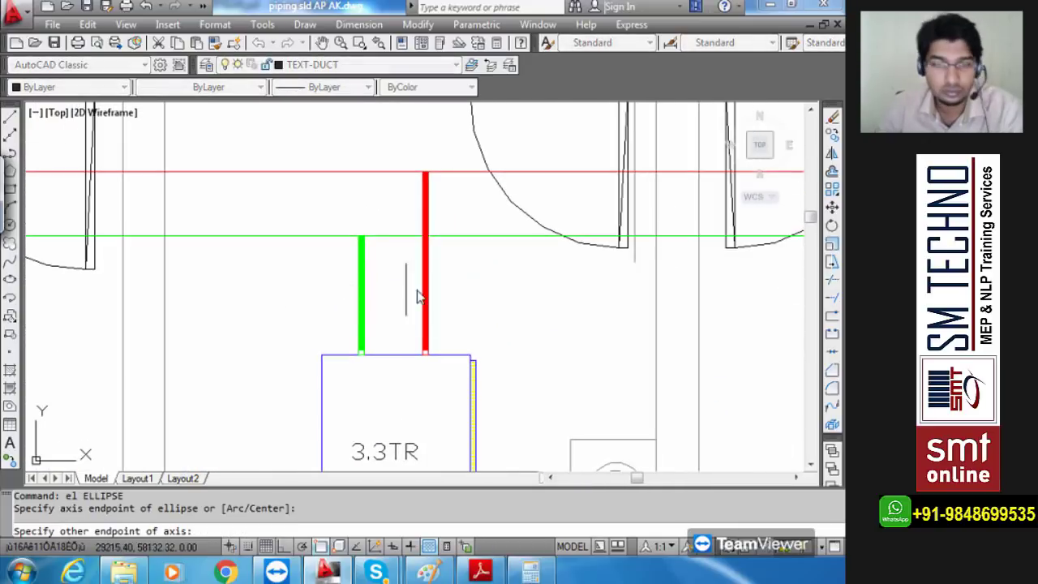
key("F8")
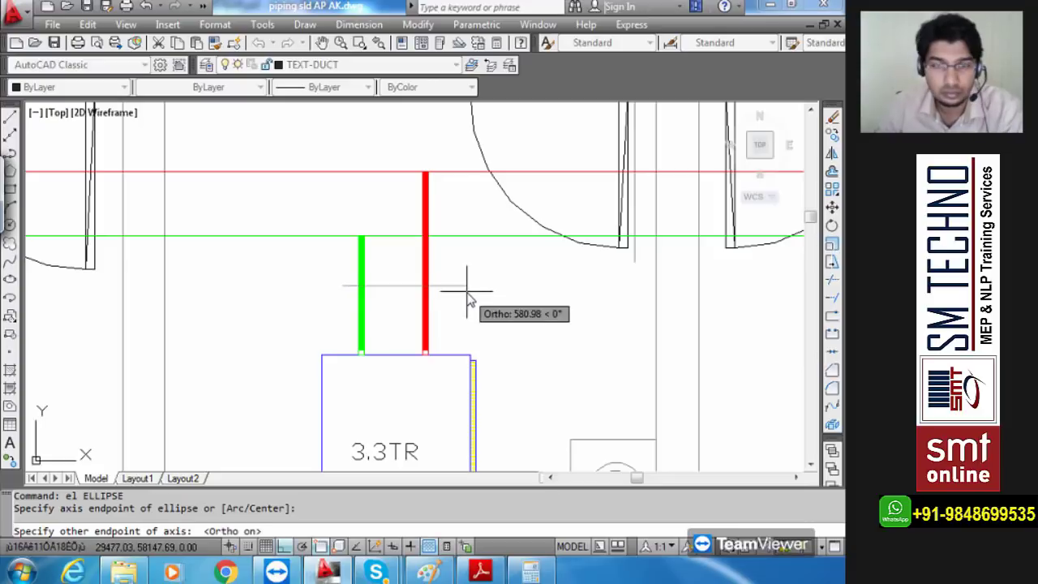
left_click(449, 288)
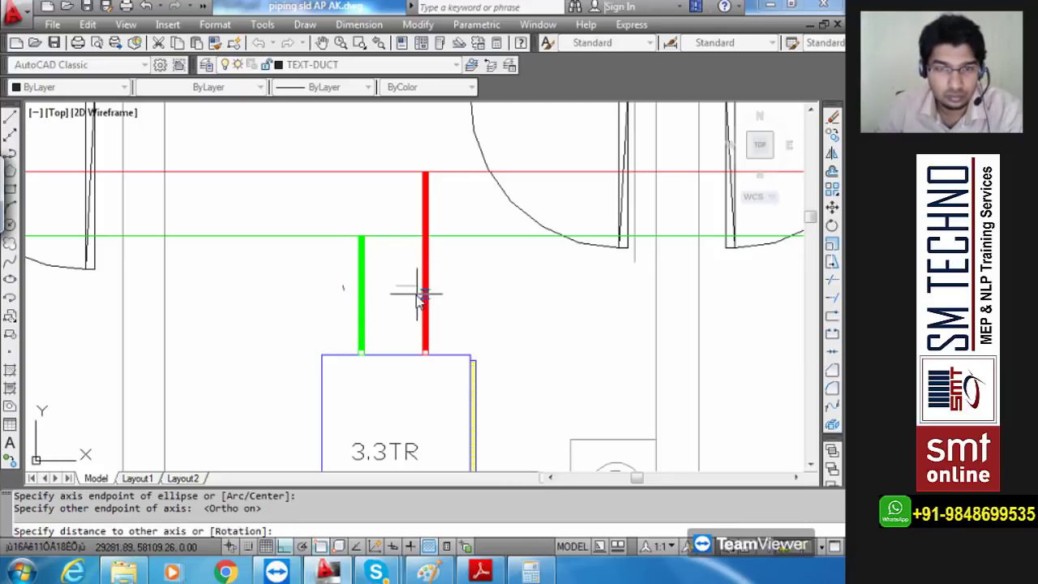
left_click(408, 297)
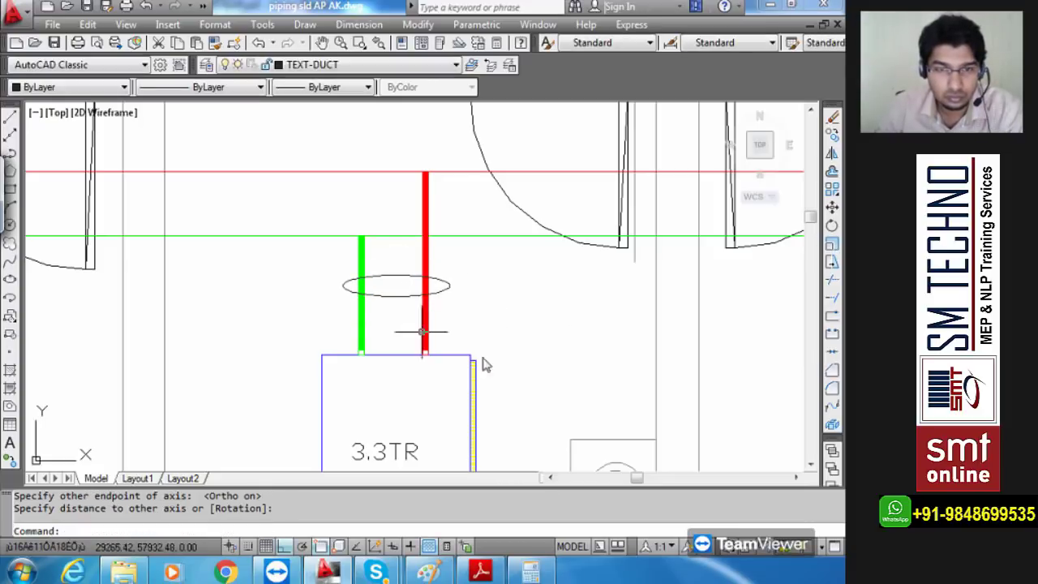
- Draw a text-free leader from the right end of the 3.3TR pipe ellipse, running horizontally right and then slanting down
type("le")
key("Return")
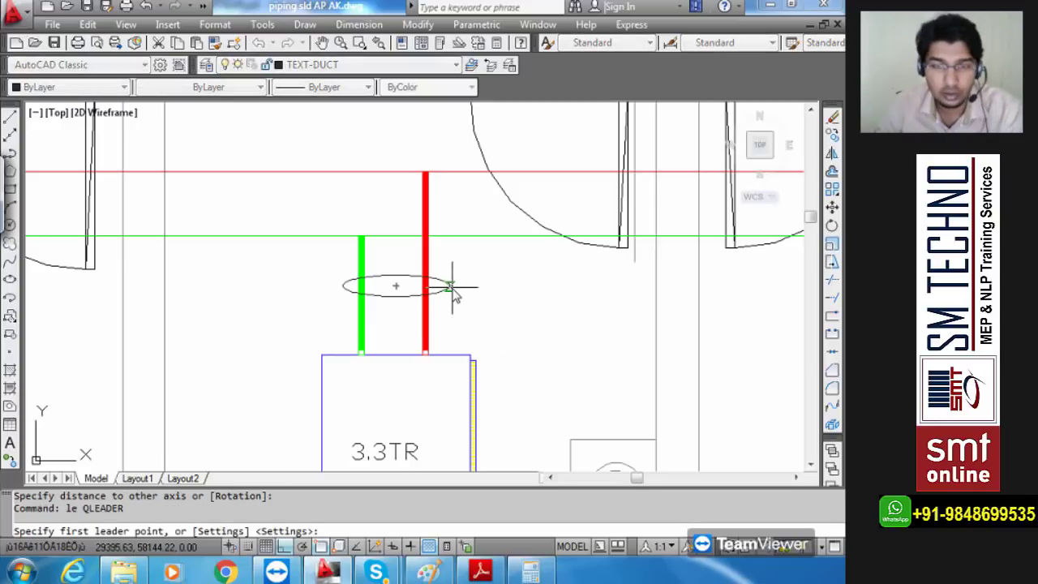
left_click(456, 286)
left_click(527, 288)
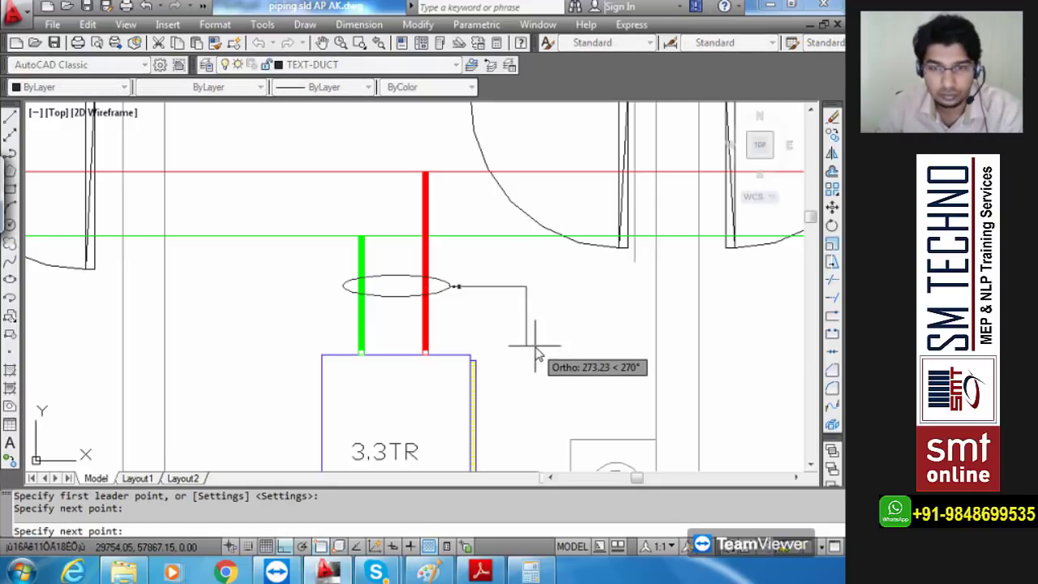
key("F8")
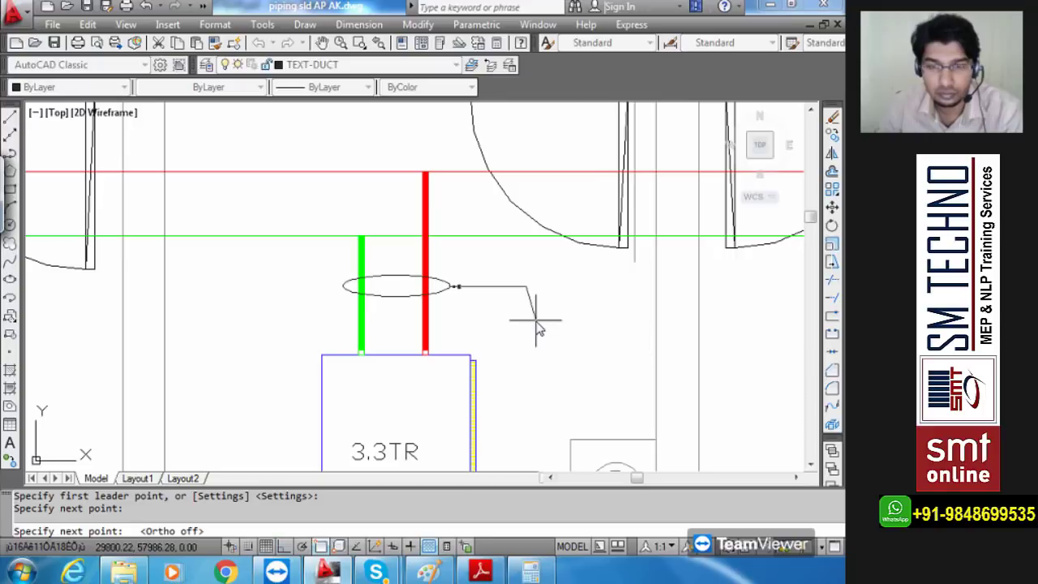
left_click(541, 318)
key("Escape")
- Copy the 5TR unit's magenta pipe size label to the end of the 3.3TR leader
scroll(493, 294, "down", 6)
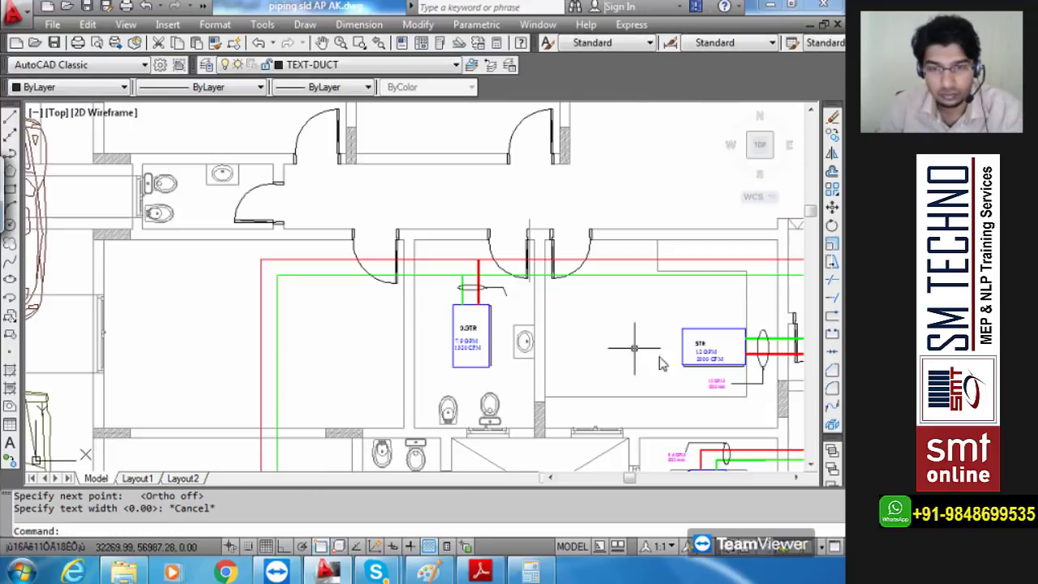
scroll(724, 406, "up", 6)
type("c")
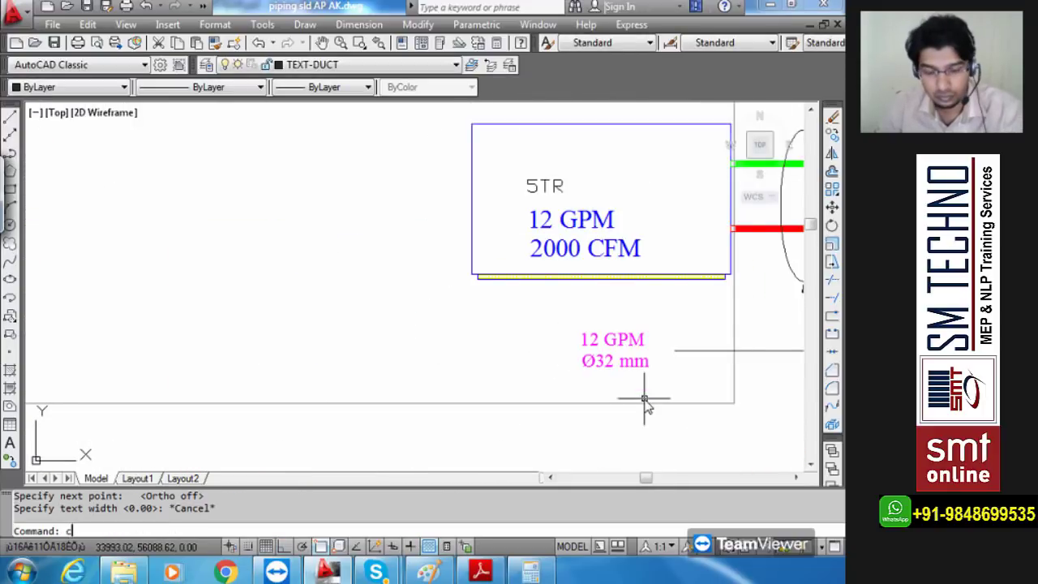
type("o")
key("Return")
left_click(626, 361)
key("Return")
left_click(624, 369)
scroll(316, 346, "down", 6)
mouse_move(318, 331)
middle_mouse_down()
mouse_move(555, 426)
mouse_move(608, 414)
middle_mouse_up()
scroll(442, 333, "up", 6)
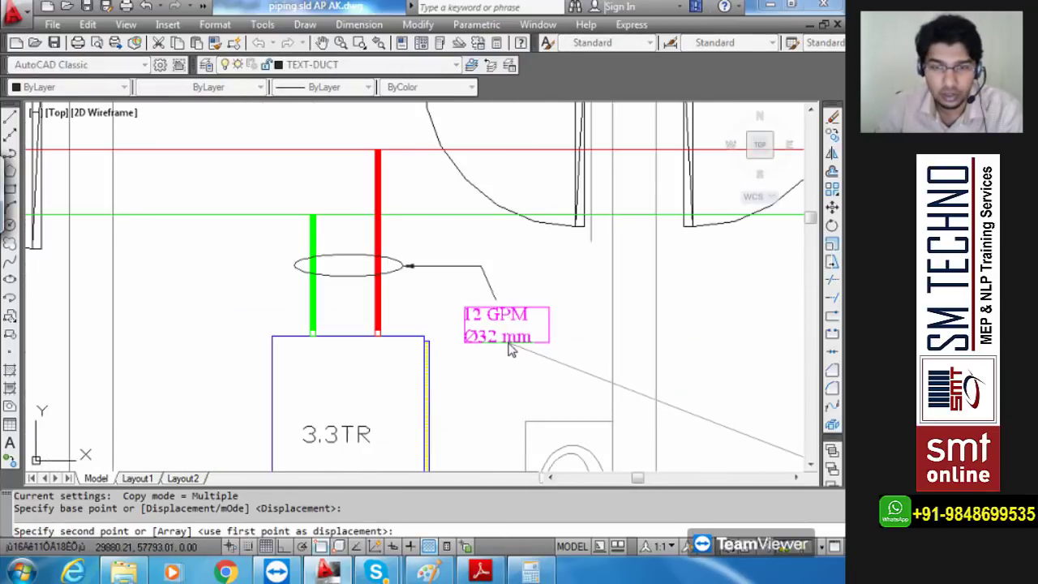
left_click(510, 345)
key("Escape")
- Change the flow rate in the copied 3.3TR pipe label to 7.9 GPM
scroll(514, 352, "up", 2)
left_click(485, 304)
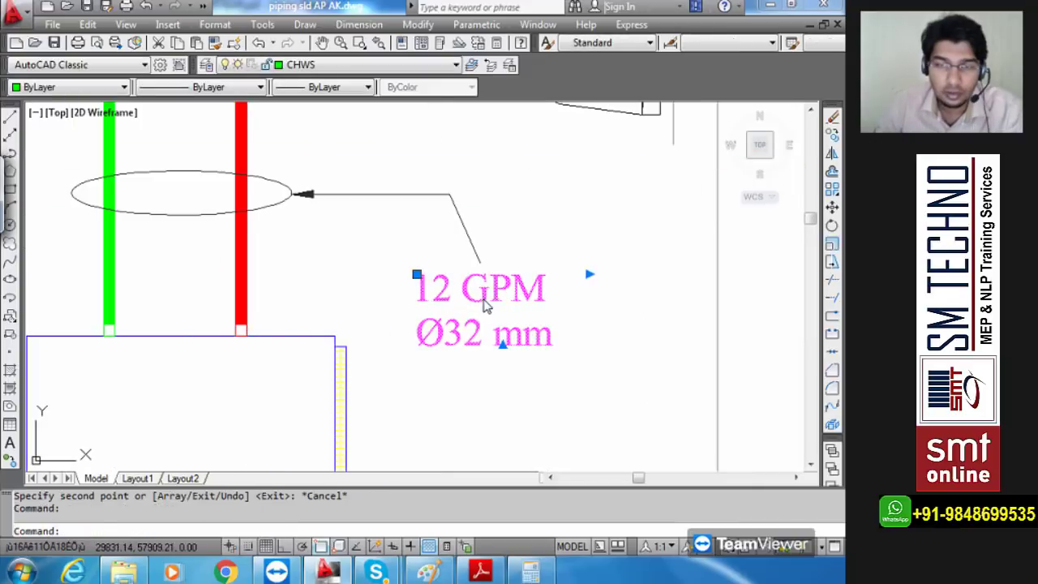
double_click(485, 304)
scroll(485, 304, "down", 4)
left_click_drag(470, 295, 450, 297)
type("7.9")
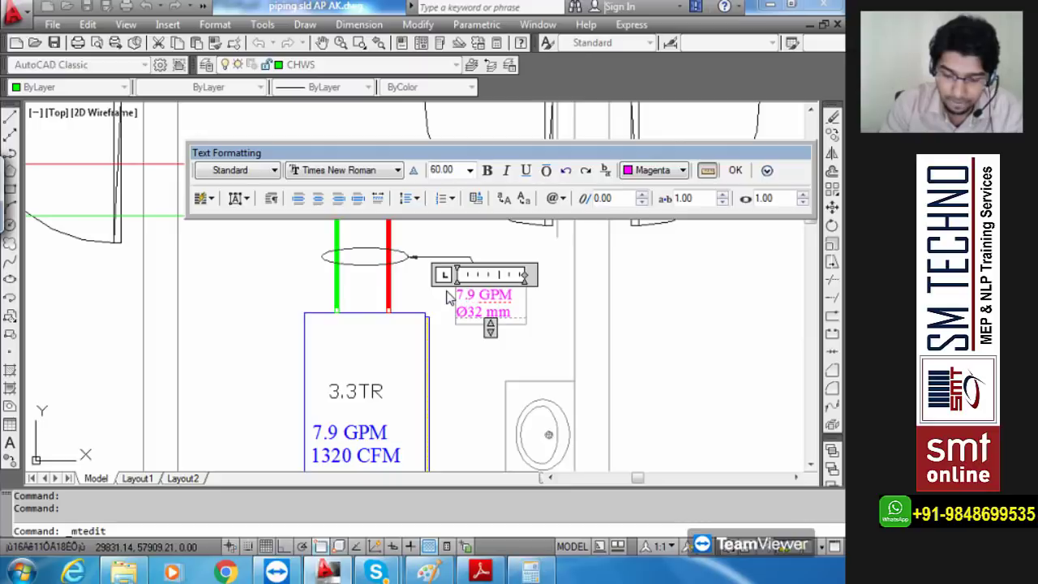
left_click(735, 172)
- Review the pipe size labels at the 3.3TR, 5TR, 4 TR and 3 TR units
scroll(527, 308, "down", 5)
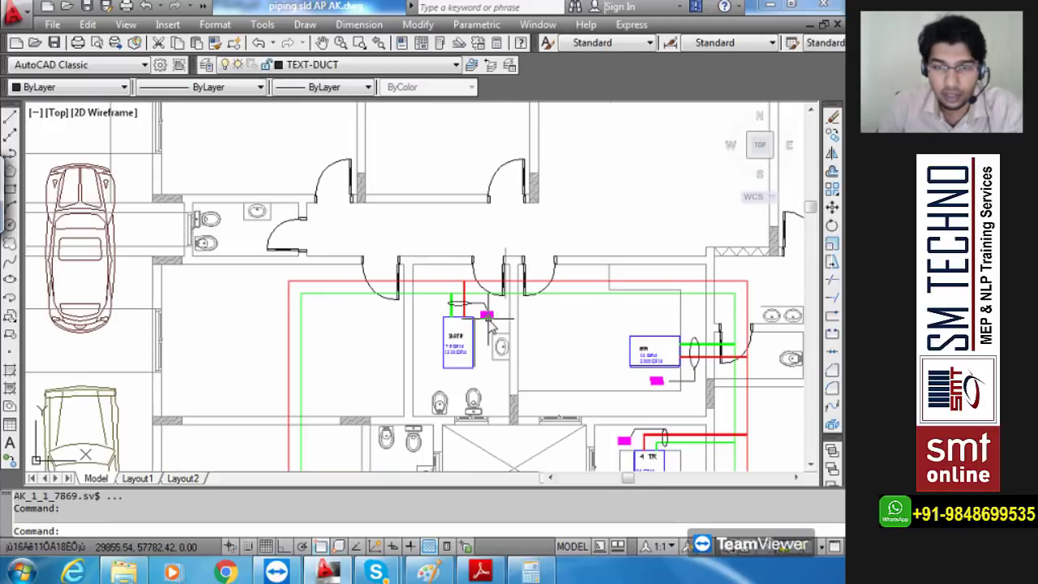
middle_click_drag(655, 395, 448, 276)
scroll(470, 248, "up", 4)
scroll(471, 248, "down", 4)
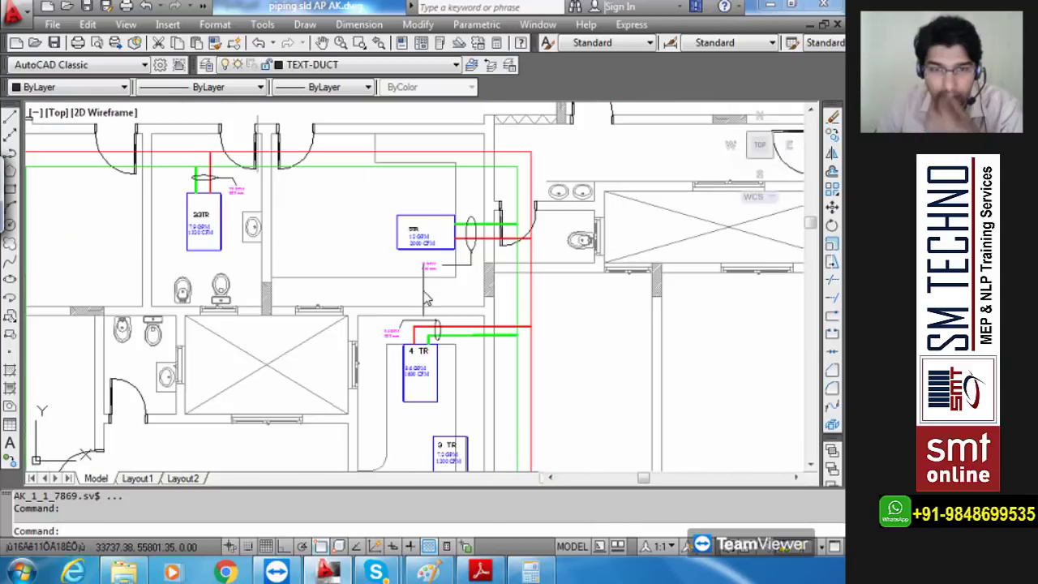
middle_click_drag(442, 417, 430, 260)
scroll(420, 369, "up", 4)
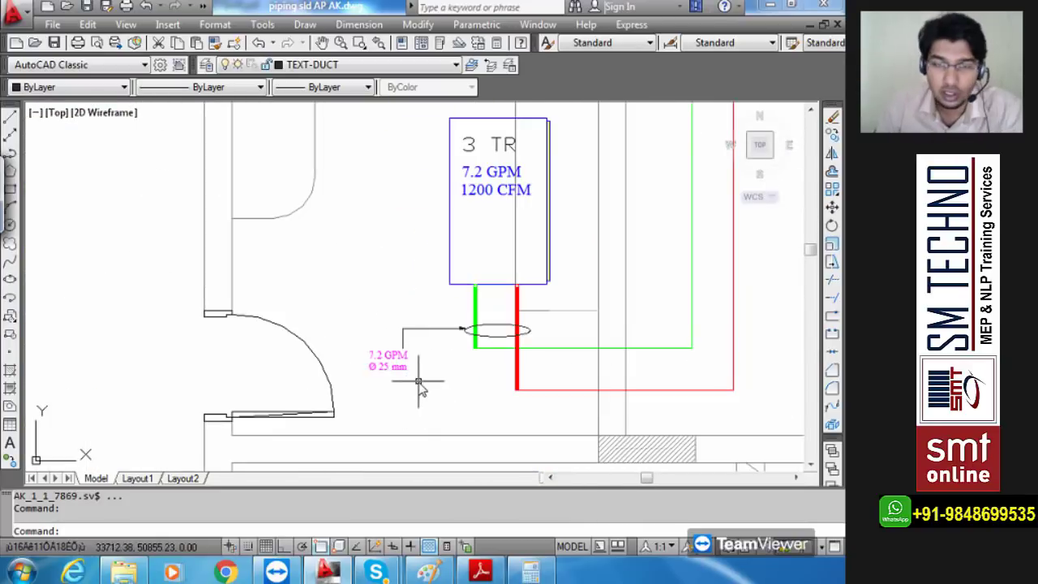
scroll(420, 369, "down", 5)
mouse_move(394, 276)
middle_mouse_down()
mouse_move(539, 387)
mouse_move(473, 299)
middle_mouse_up()
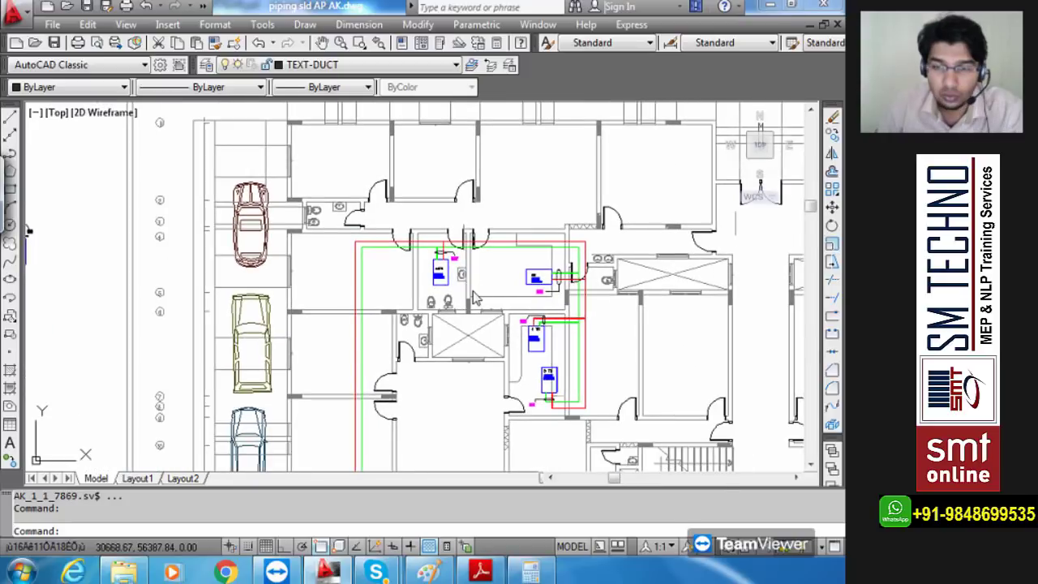
- Draw a flat horizontal ellipse around the green and red pipes just below the 850 TR shaft's pipe risers
scroll(479, 312, "down", 2)
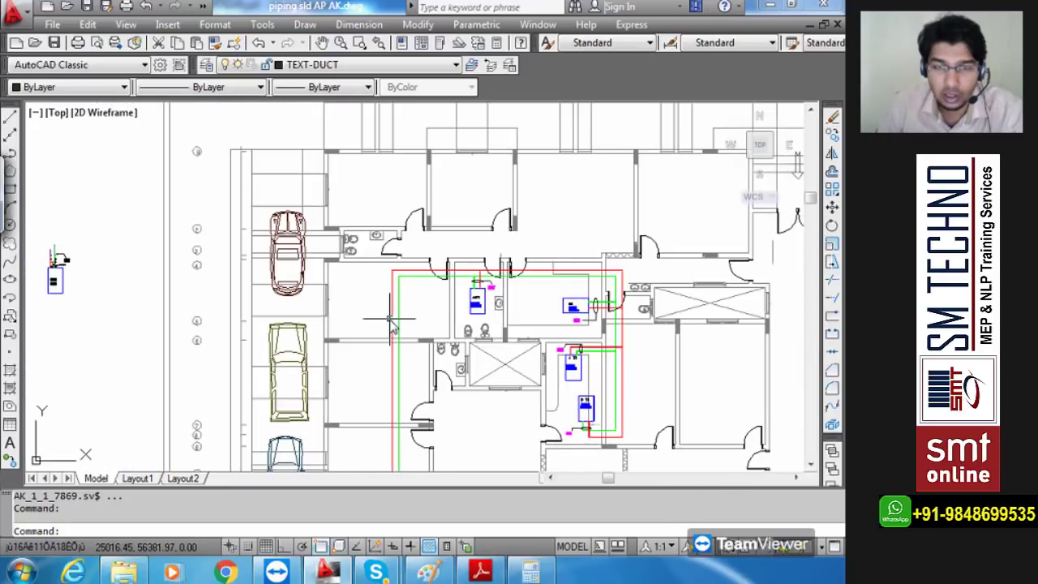
scroll(480, 415, "down", 5)
scroll(478, 416, "up", 10)
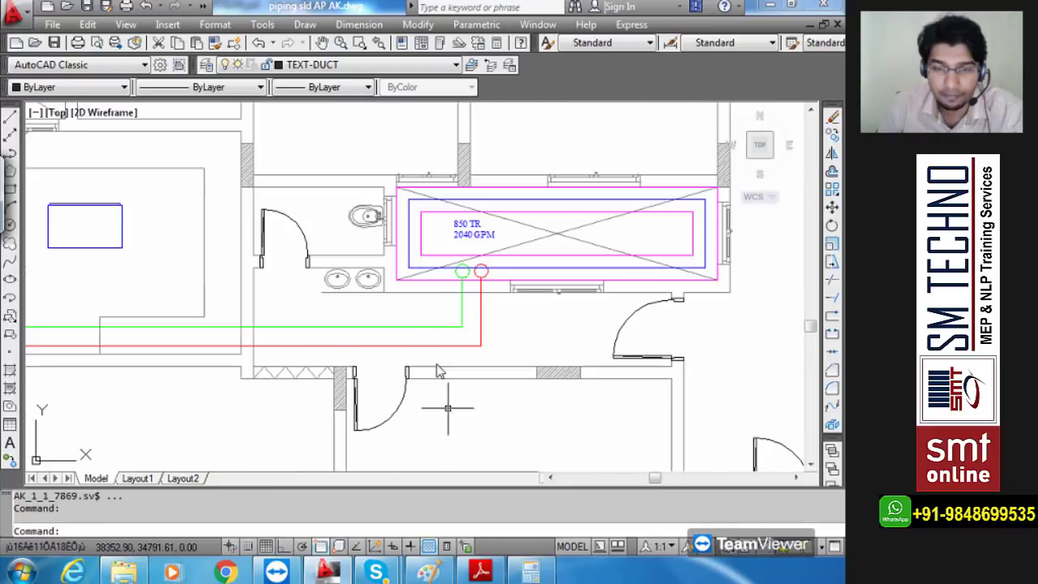
scroll(526, 353, "down", 4)
scroll(577, 284, "up", 7)
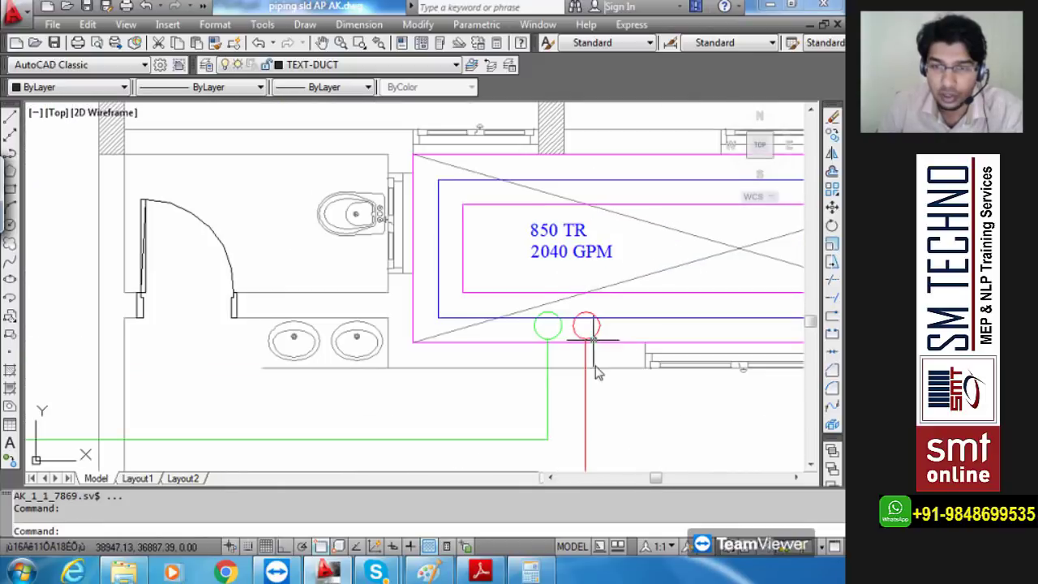
middle_click_drag(595, 365, 598, 290)
type("el")
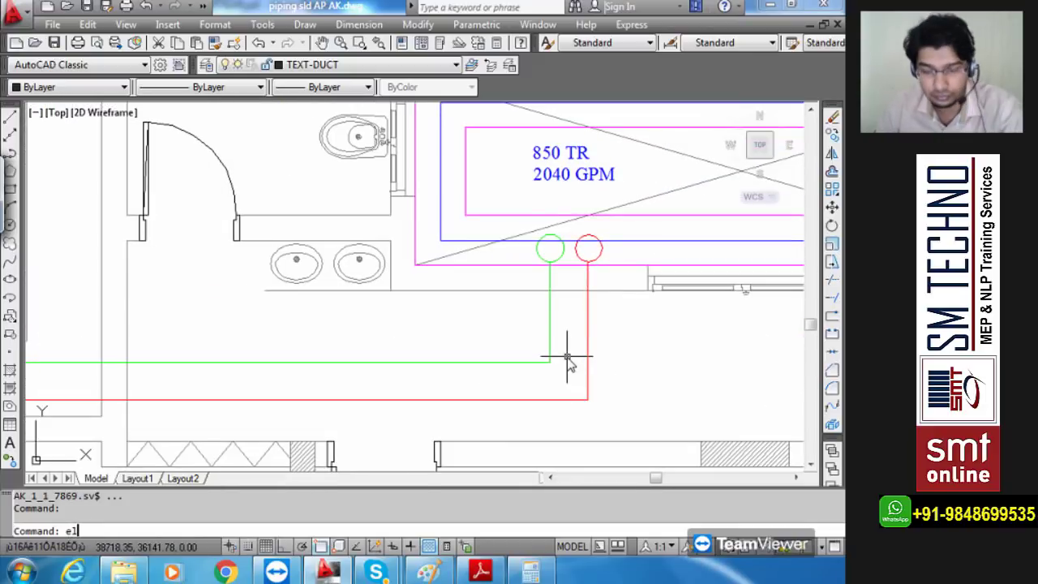
key("Return")
left_click(514, 332)
key("F8")
left_click(614, 344)
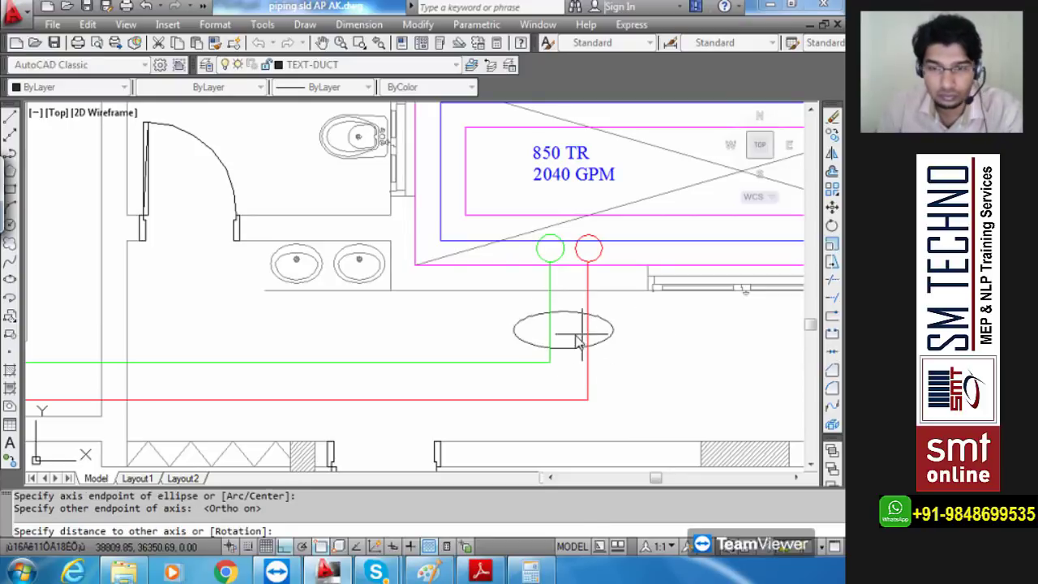
left_click(578, 340)
- Draw a text-free leader from the right end of the riser pipe ellipse, running horizontally right and then slanting down
type("le")
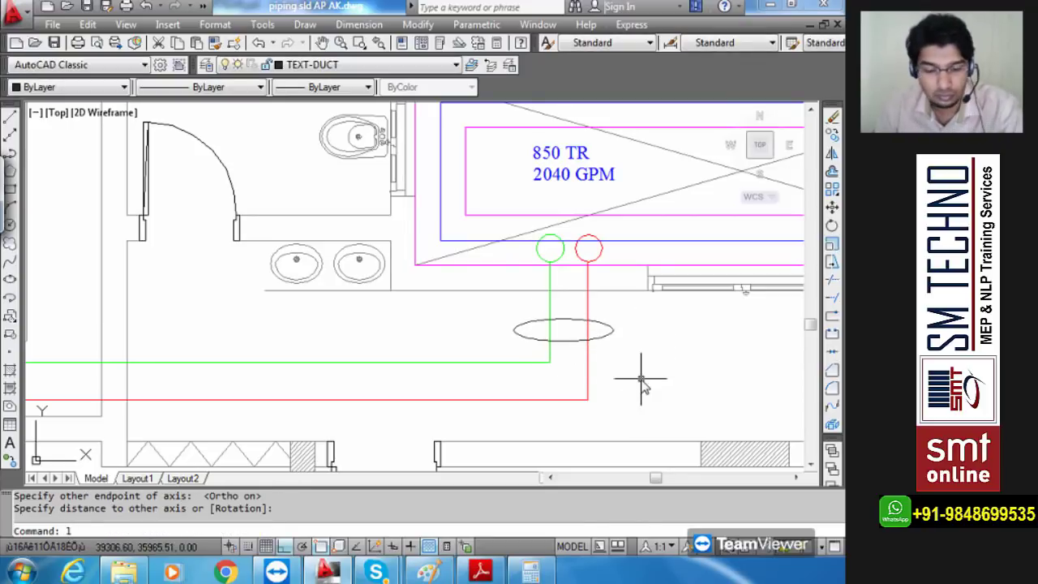
key("Return")
left_click(616, 331)
left_click(679, 332)
key("F8")
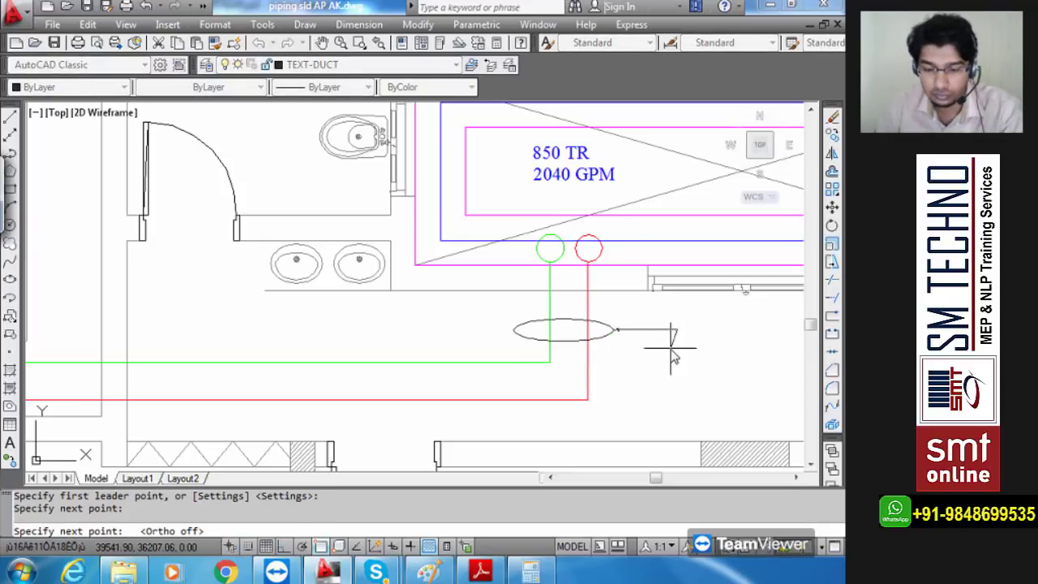
left_click(702, 349)
key("Escape")
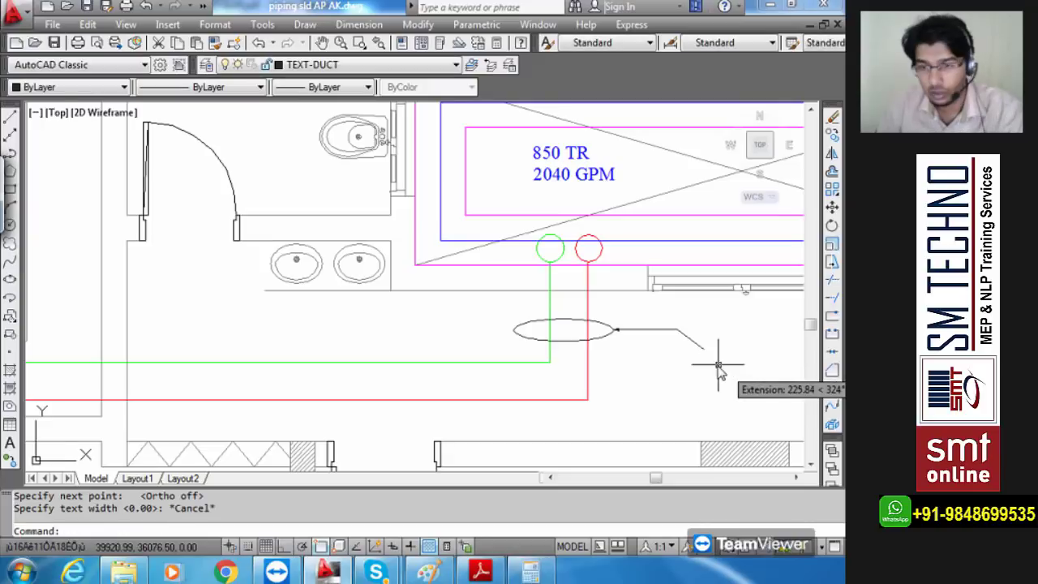
- Copy the blue 850 TR / 2040 GPM text from the shaft to the end of the riser leader
middle_click_drag(719, 359, 572, 364)
scroll(571, 365, "down", 4)
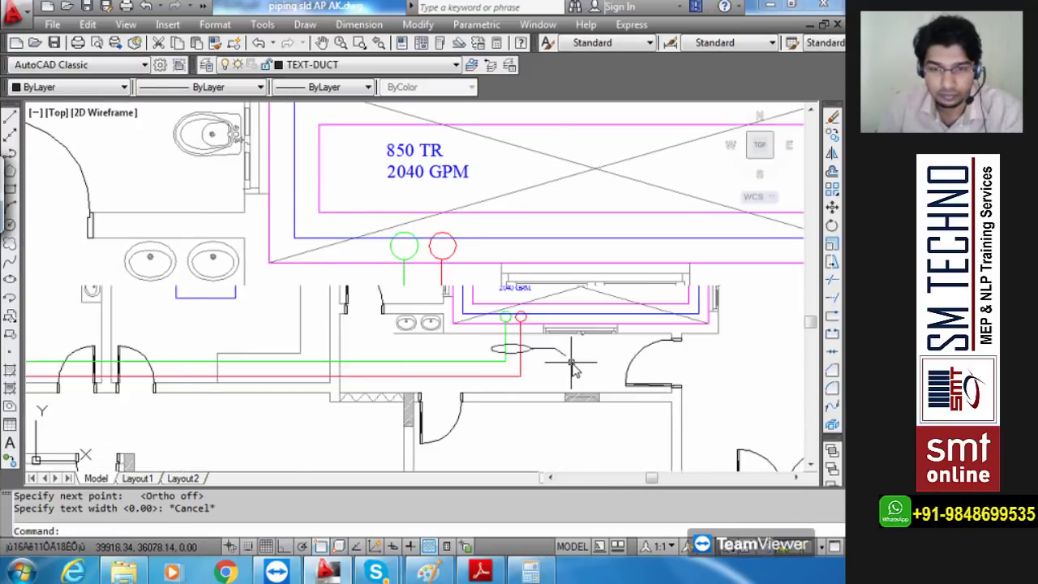
scroll(511, 292, "up", 1)
left_click(513, 280)
type("co")
key("Return")
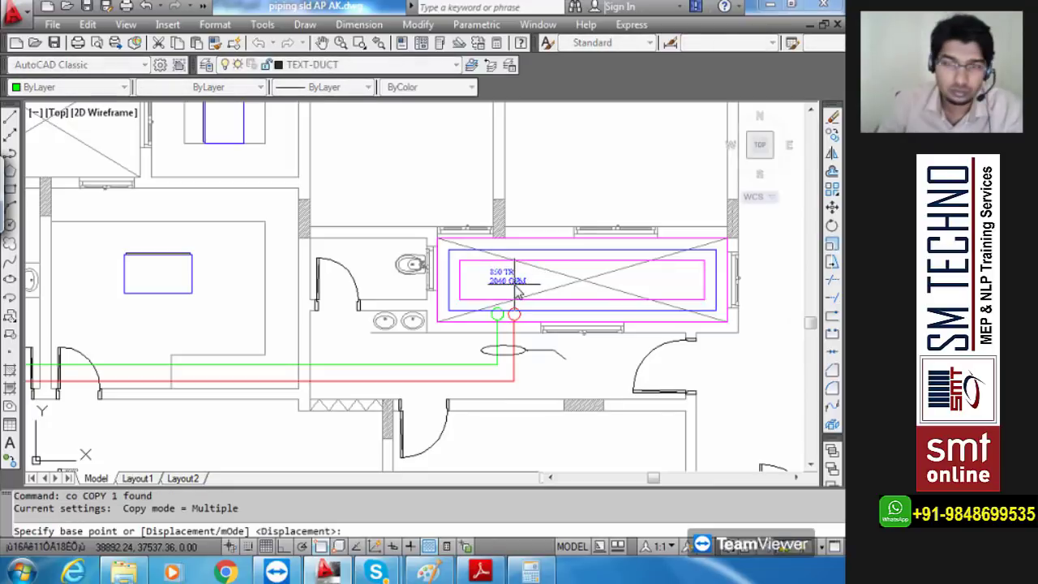
left_click(517, 290)
scroll(560, 383, "up", 5)
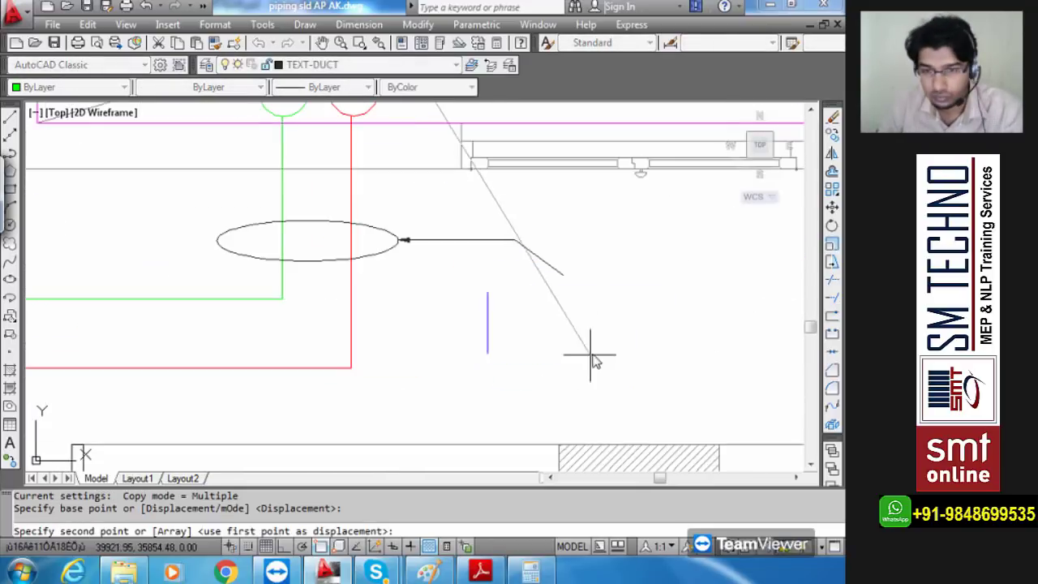
left_click(596, 351)
key("Escape")
- Delete the 850 TR line from the copied label, leaving 2040 GPM as its first line
scroll(588, 324, "up", 2)
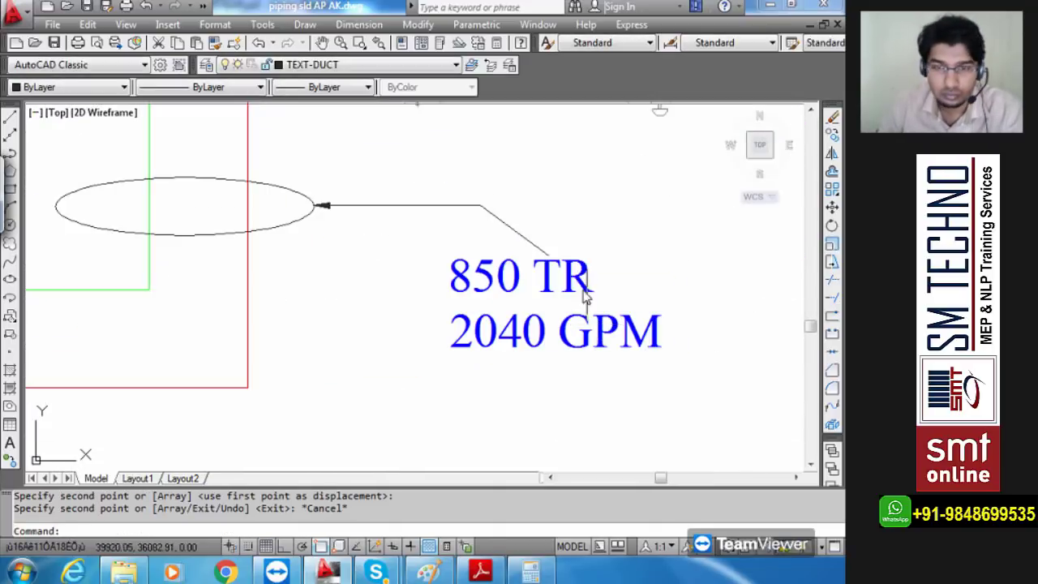
left_click(582, 280)
double_click(583, 280)
left_click_drag(594, 280, 280, 284)
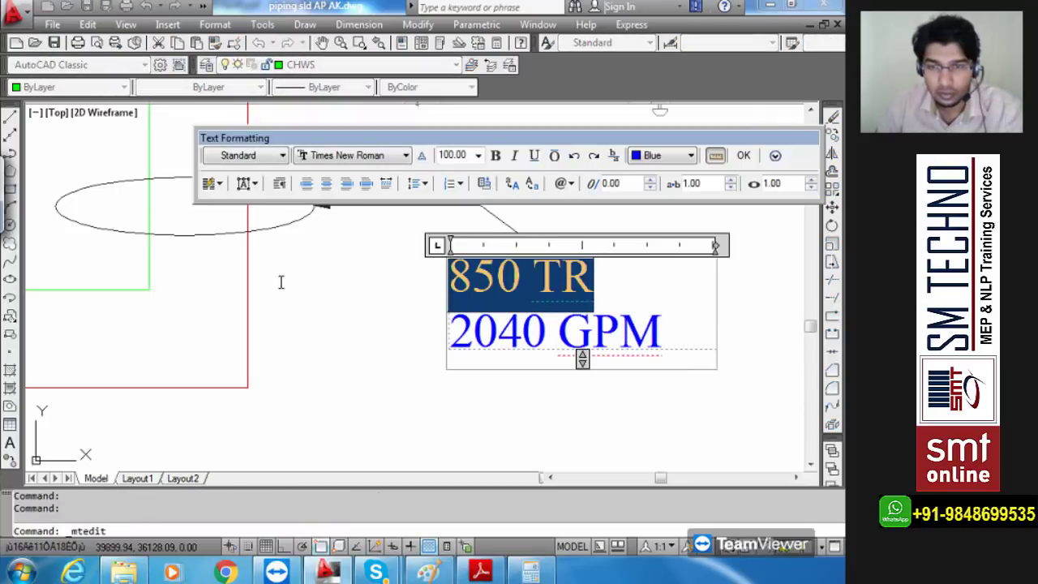
key("Delete")
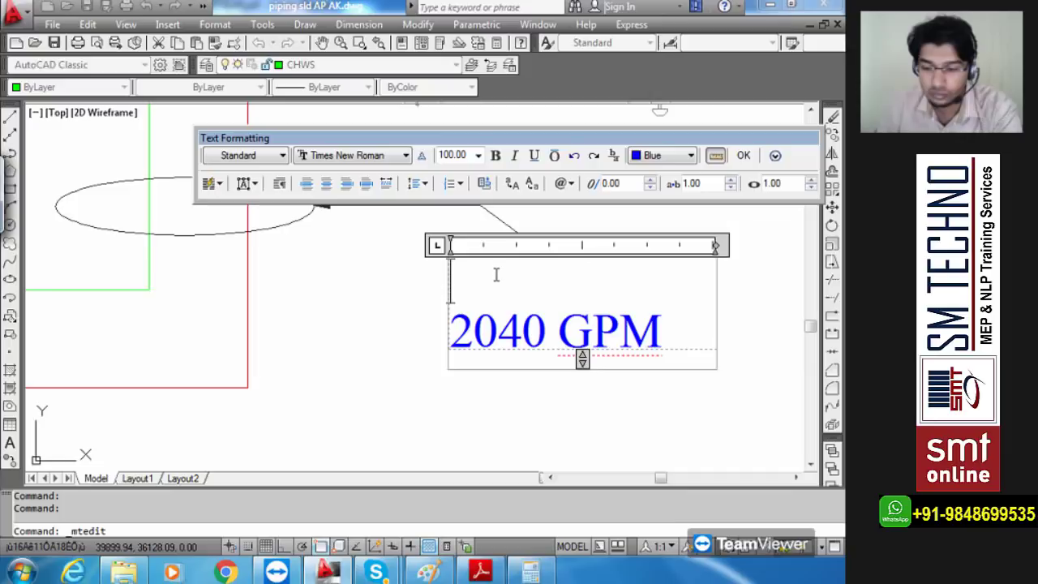
key("Delete")
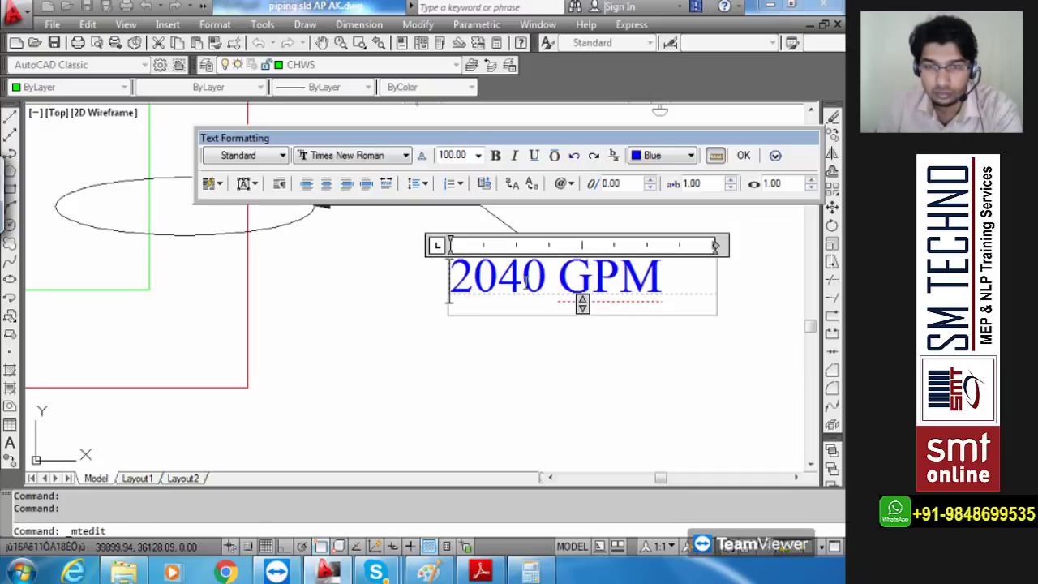
- Add a second line reading Ø250 mm below 2040 GPM in the riser leader's label
left_click(683, 264)
key("Return")
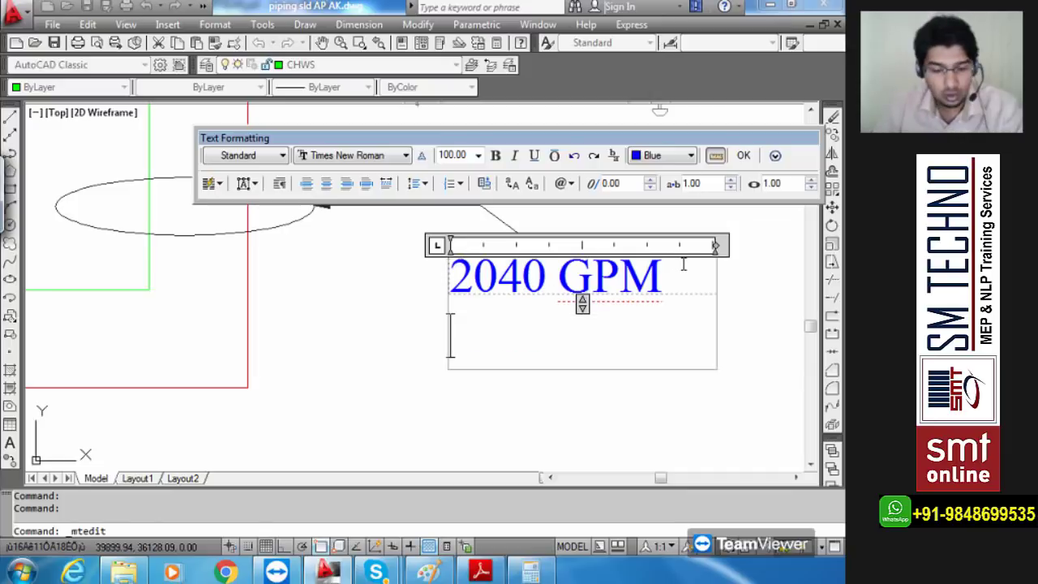
type("%")
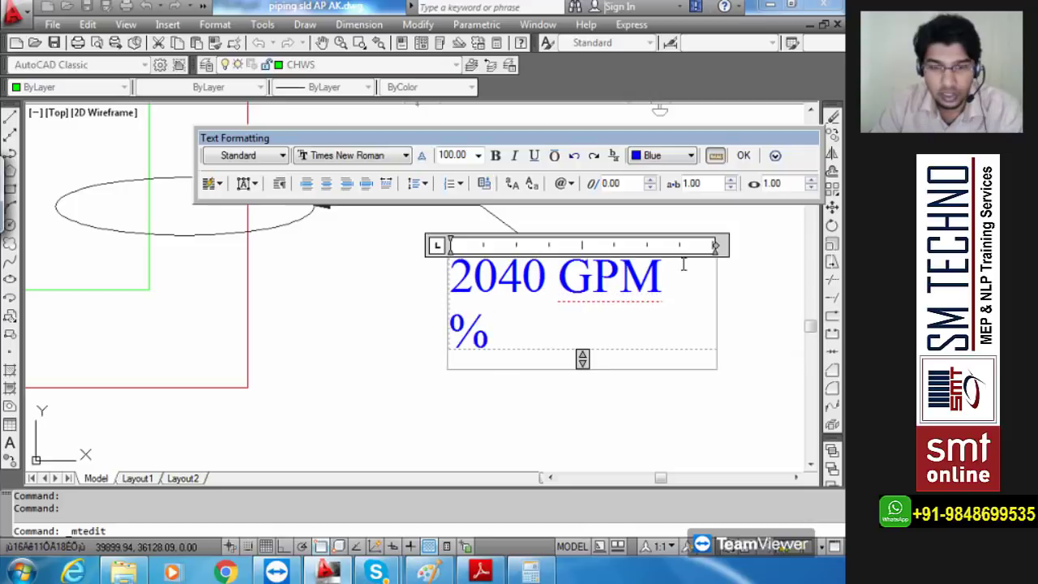
type("%c250 mm")
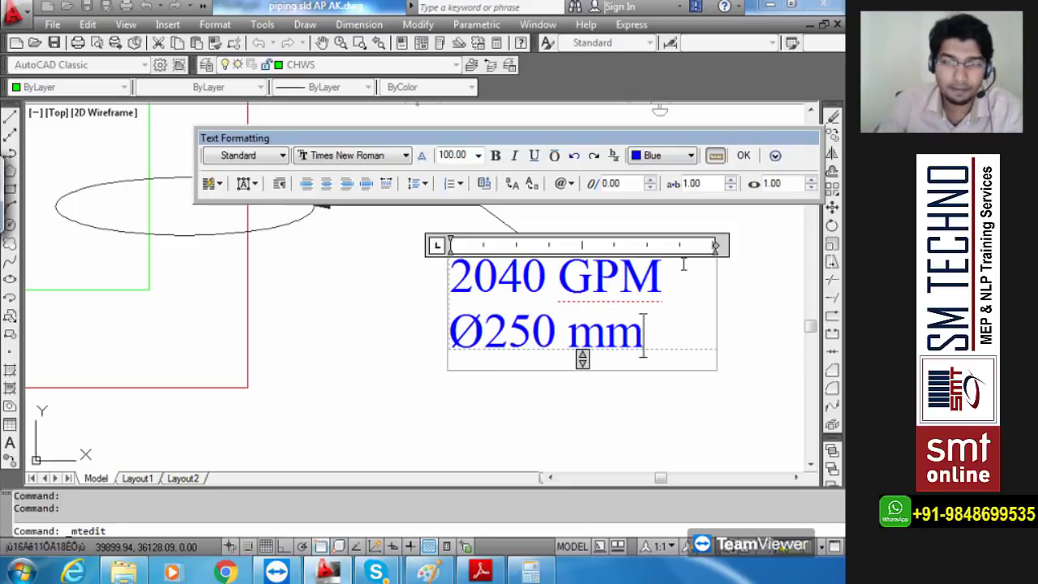
- Set both lines of the riser label to black with a text height of 80 and finish editing
left_click_drag(699, 333, 677, 219)
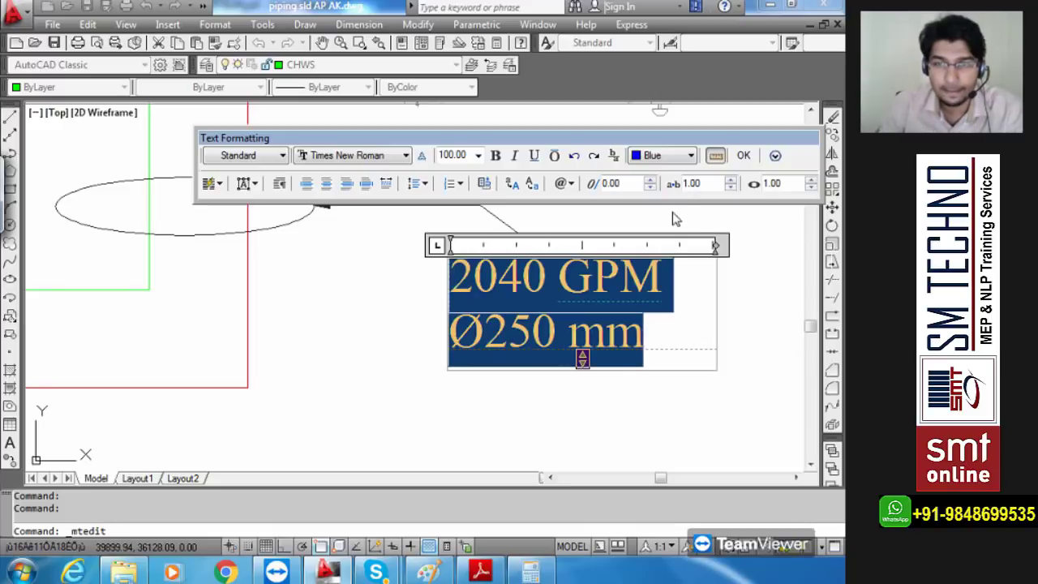
left_click(691, 156)
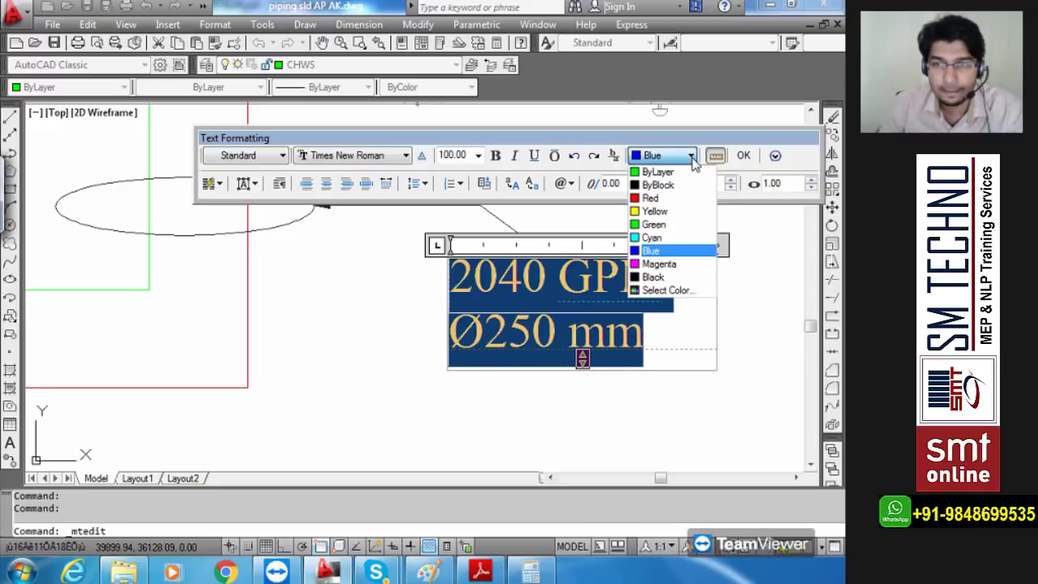
left_click(666, 226)
left_click(672, 156)
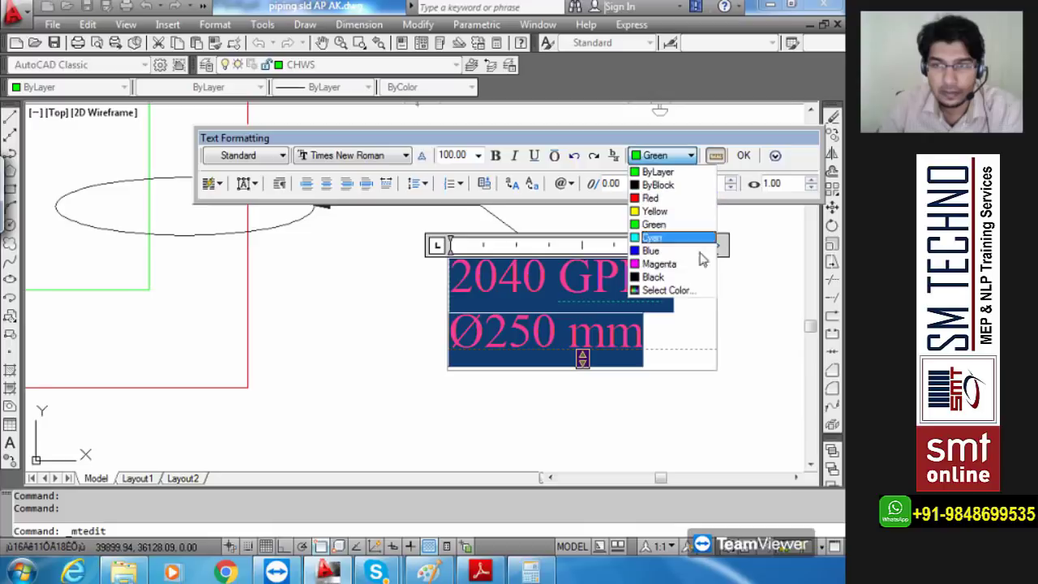
left_click(672, 277)
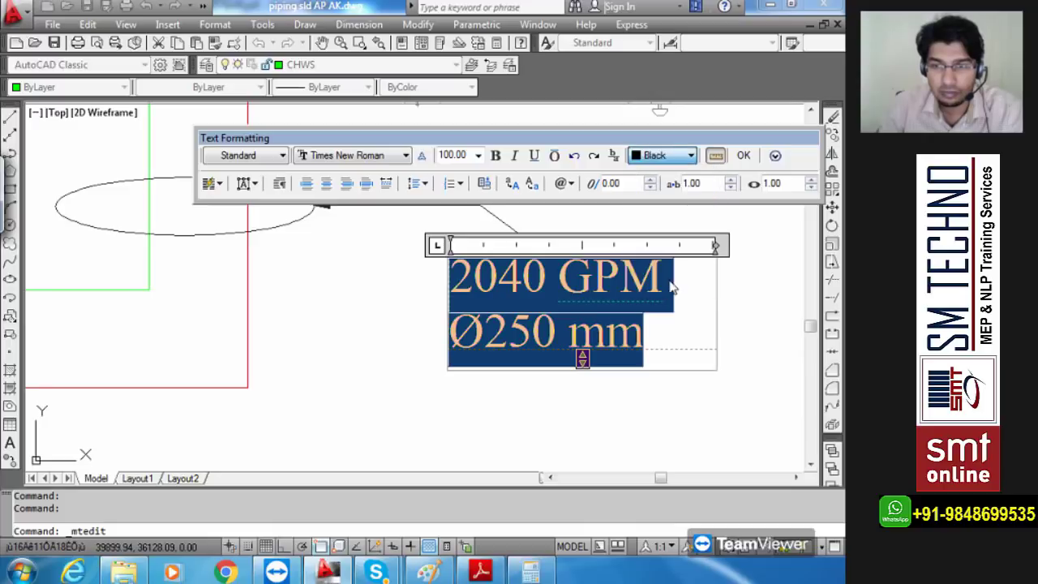
left_click(454, 155)
type("80")
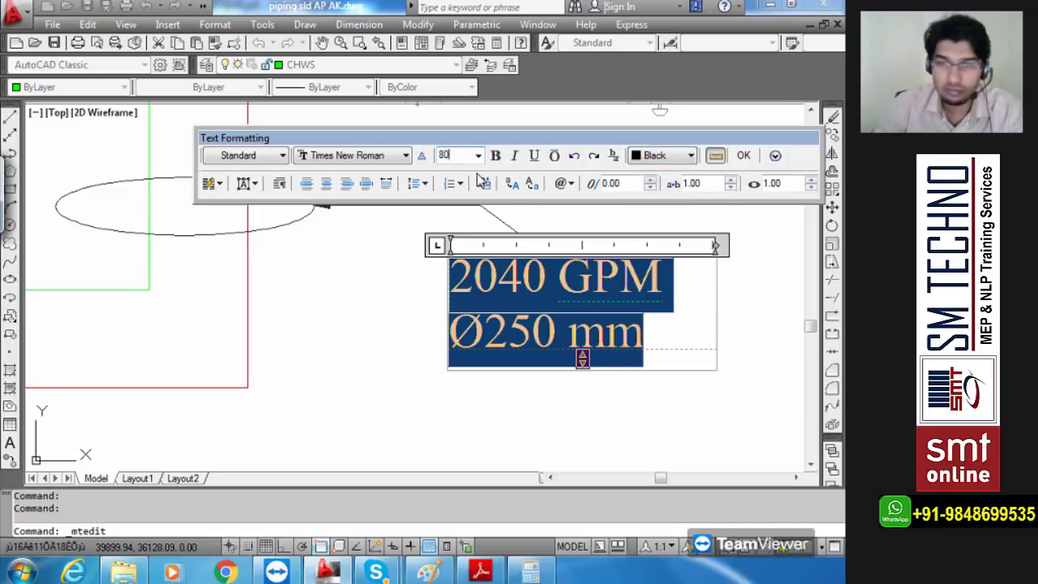
left_click(744, 156)
- Review the labelled pipes at the riser shaft and at each unit, as well as the whole piping layout
scroll(521, 341, "down", 5)
middle_click_drag(521, 341, 574, 385)
scroll(574, 382, "down", 3)
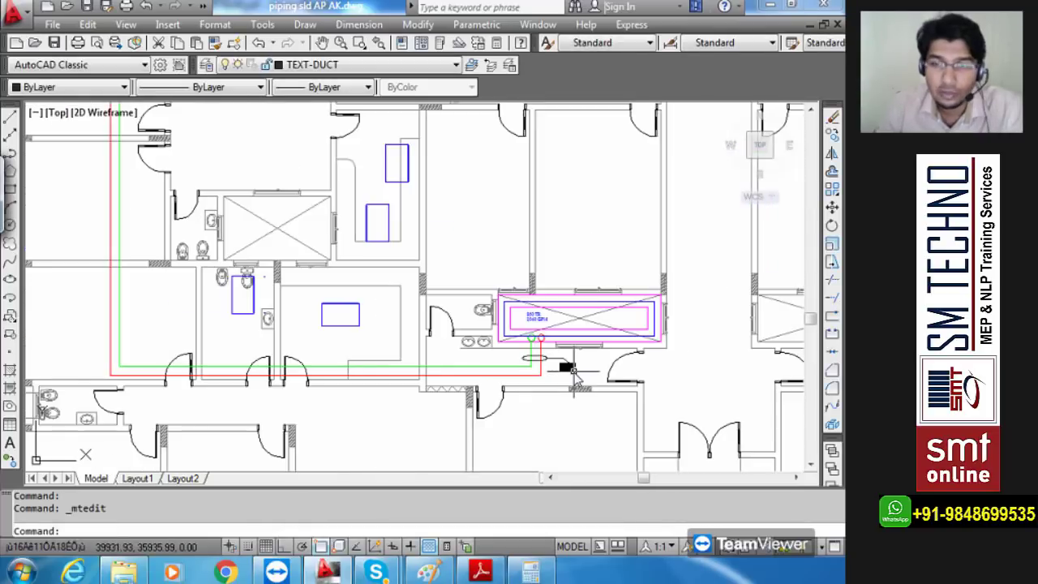
scroll(574, 372, "down", 4)
scroll(320, 303, "up", 7)
scroll(516, 361, "down", 2)
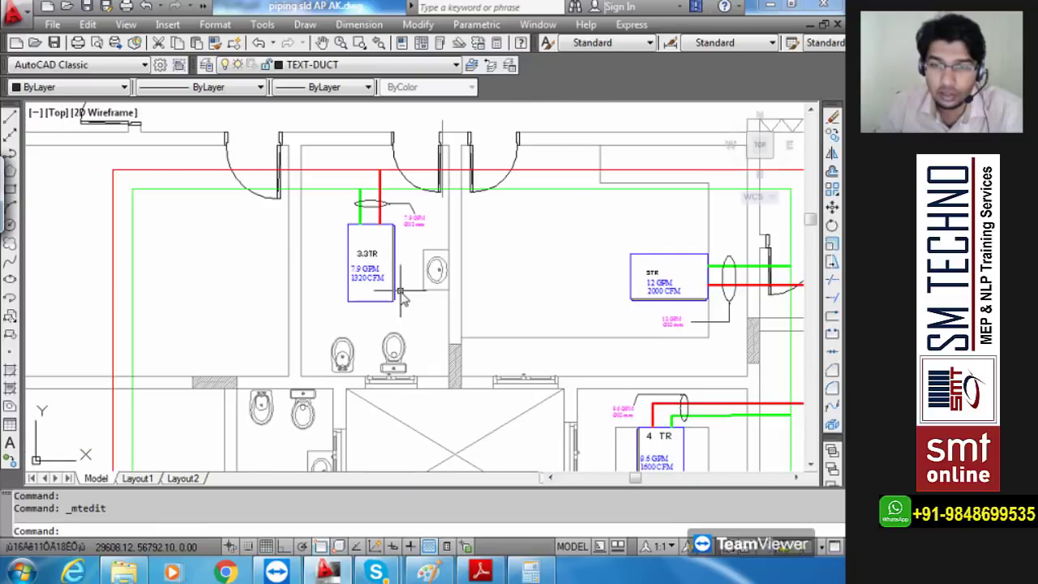
middle_click_drag(597, 347, 537, 275)
scroll(535, 276, "down", 3)
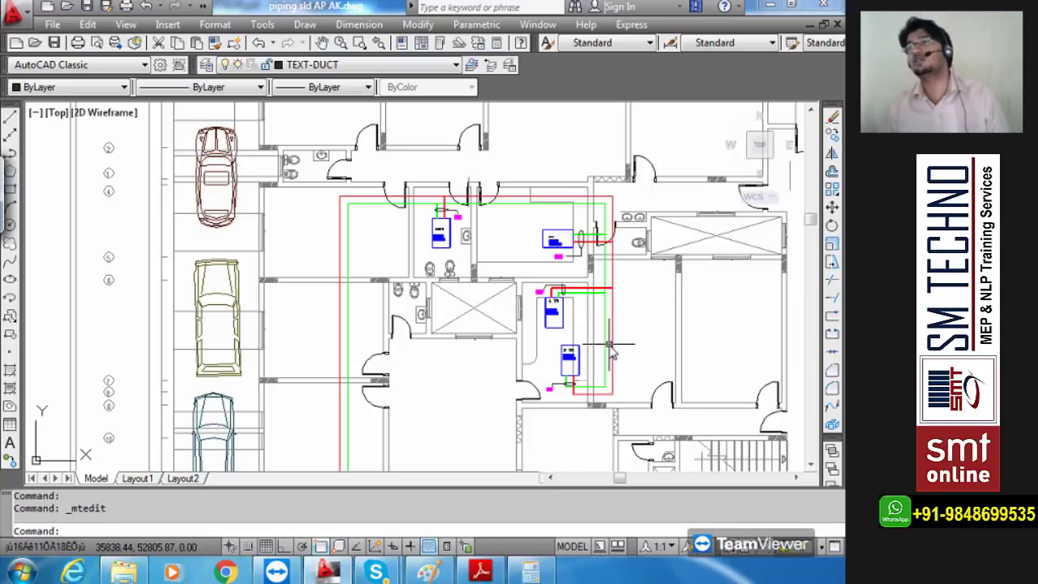
scroll(612, 349, "down", 5)
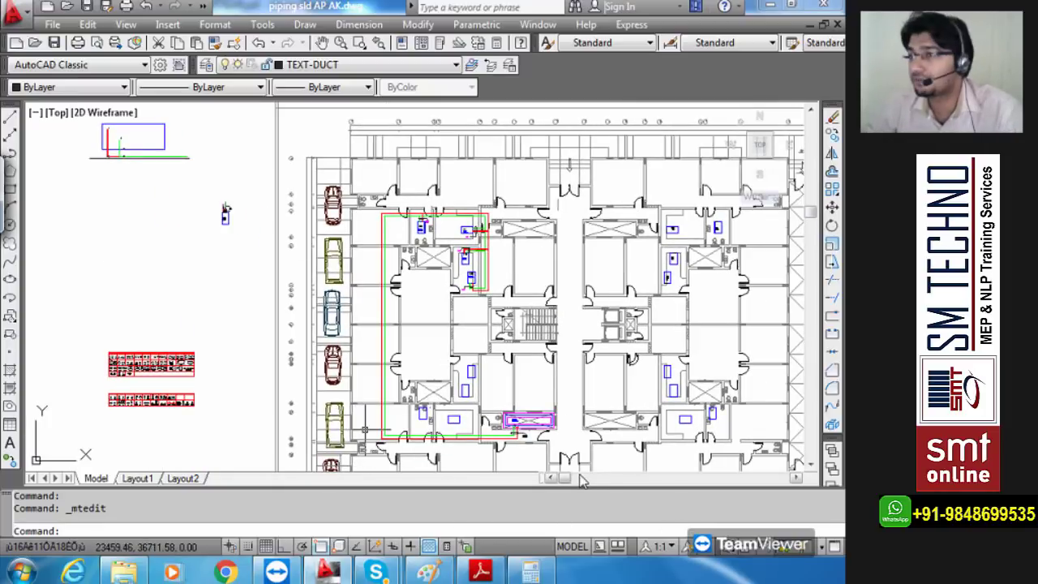
scroll(420, 304, "down", 3)
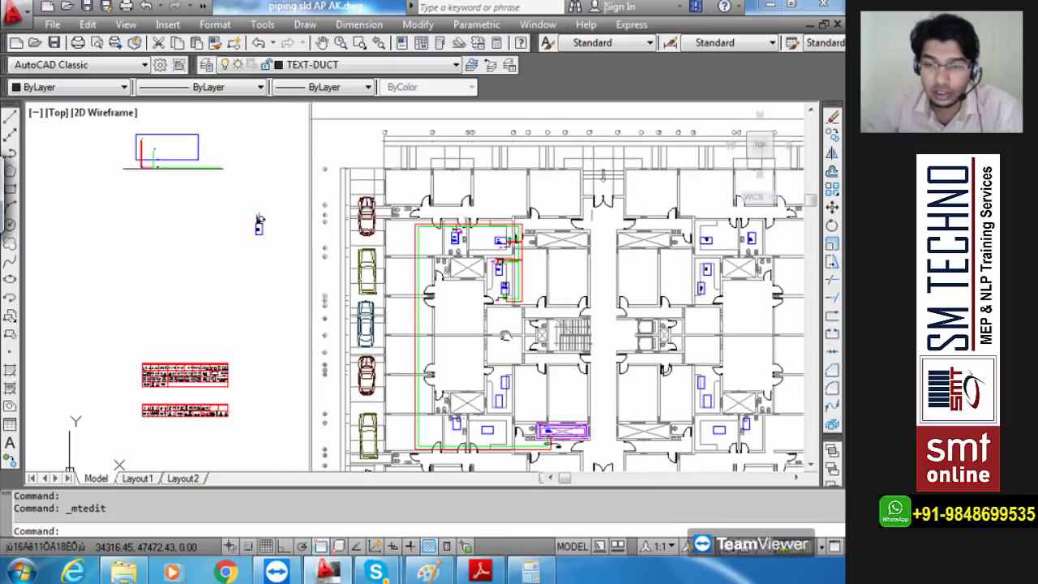
scroll(419, 301, "down", 4)
scroll(480, 331, "up", 3)
middle_click_drag(485, 331, 548, 343)
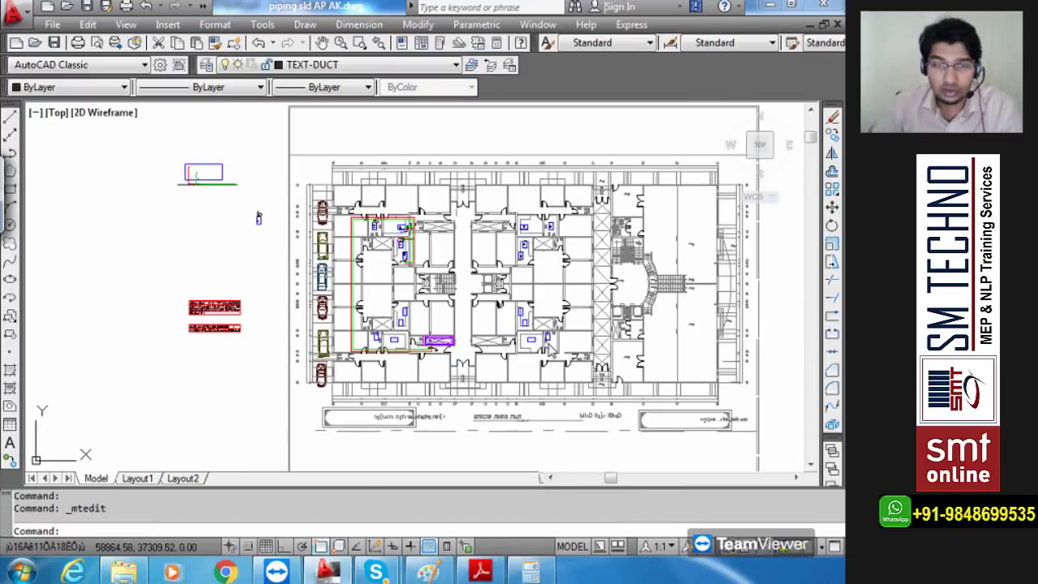
- Save a copy of the drawing on the Desktop under the name CHWP HDE 92 SLD
left_click(14, 12)
left_click(58, 204)
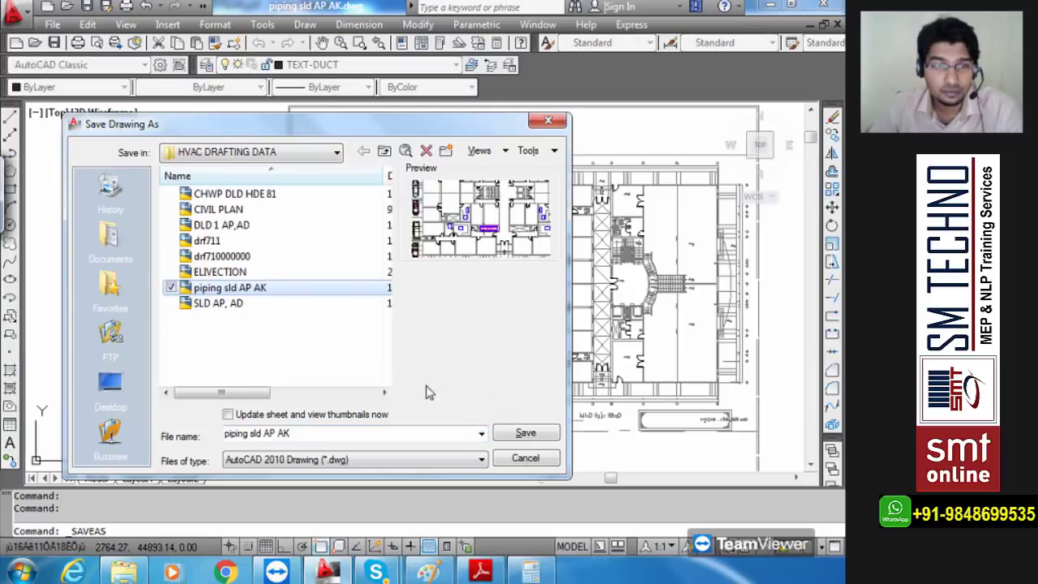
left_click(110, 385)
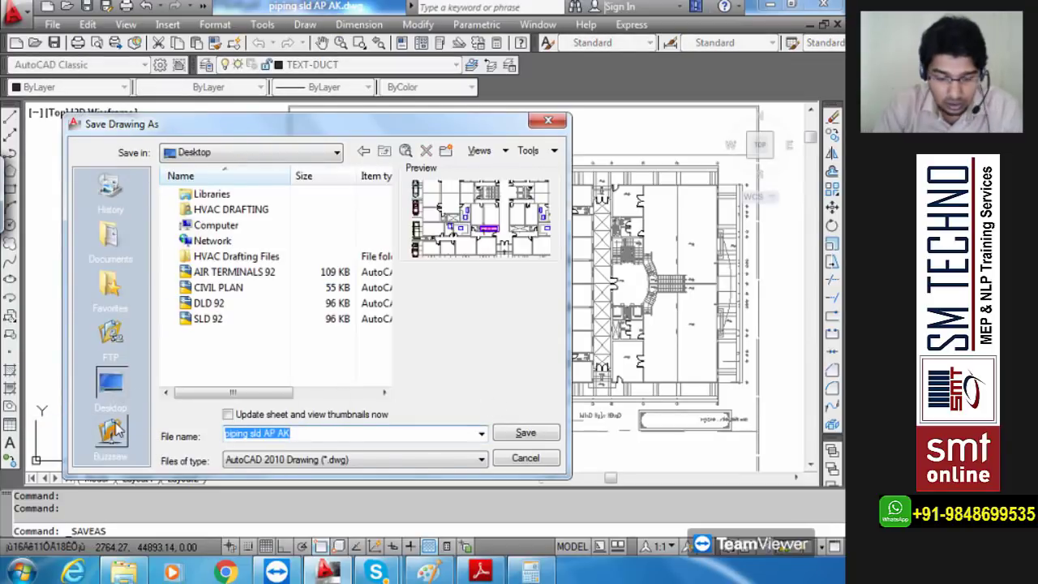
type("CHWP HDE")
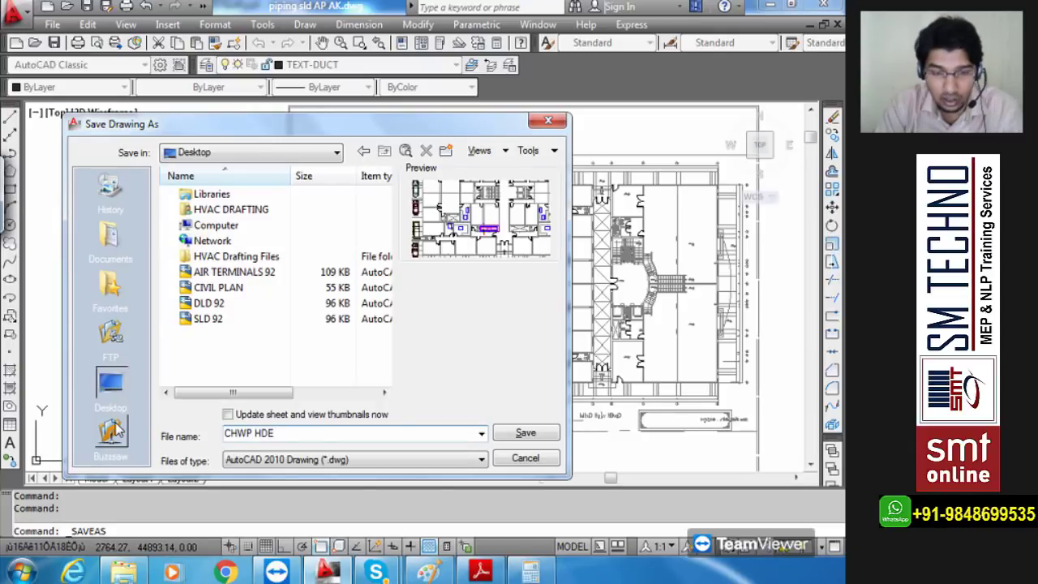
type(" 92 SLD")
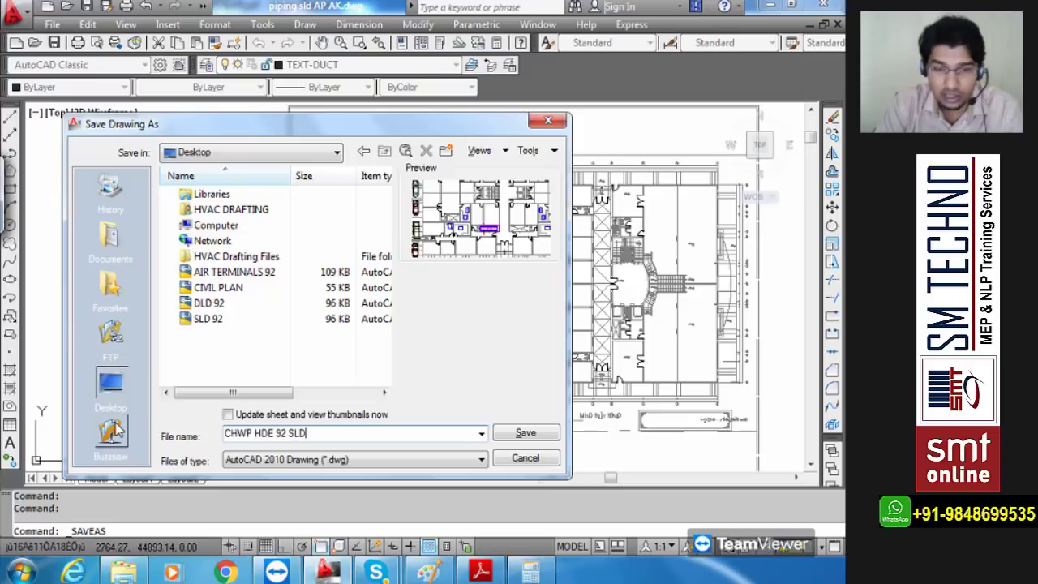
left_click(542, 438)
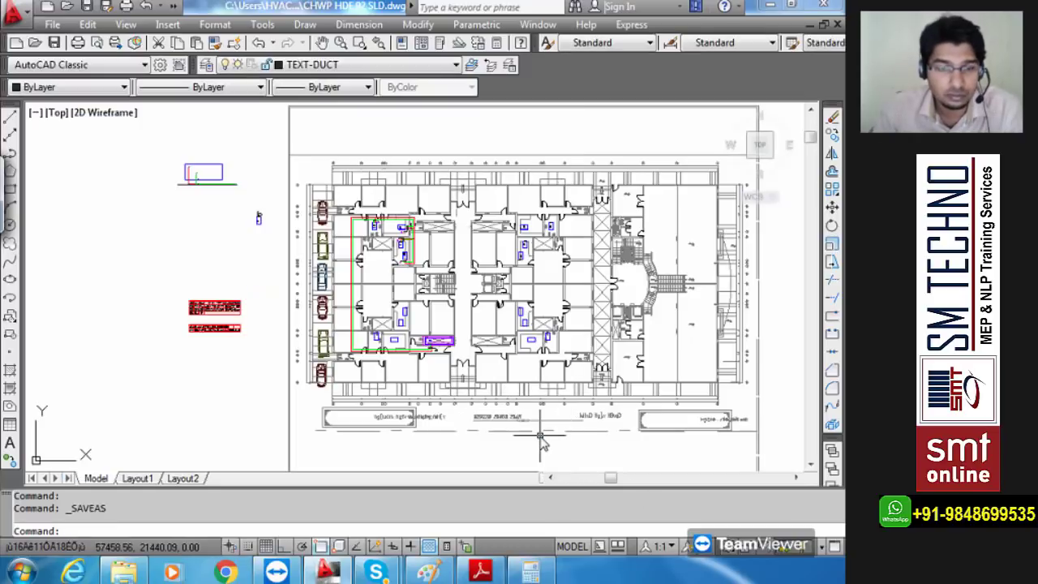
- Check the desktop for the saved drawing file, return to AutoCAD and save the drawing again
left_click(772, 5)
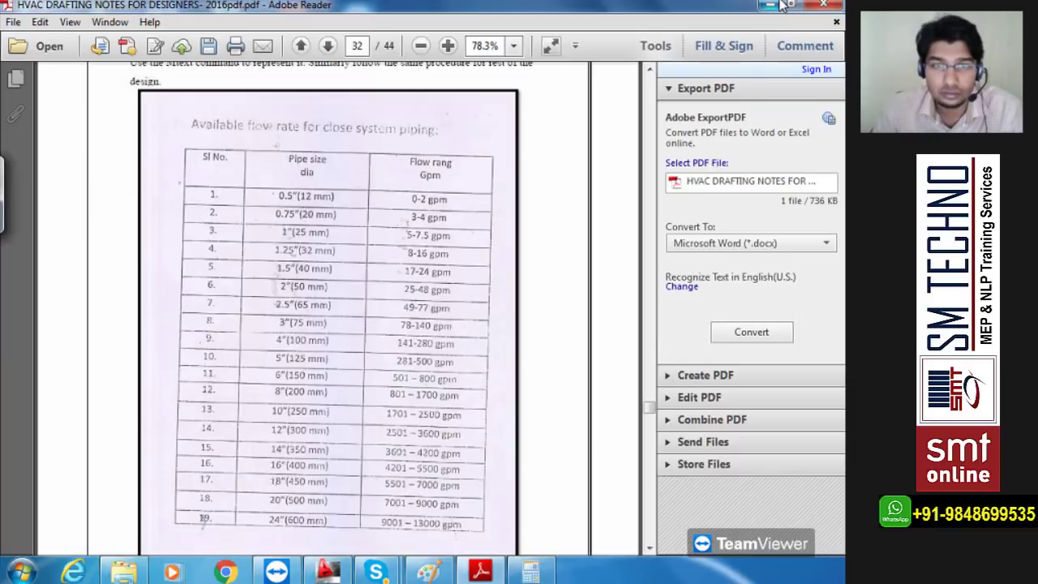
left_click(777, 6)
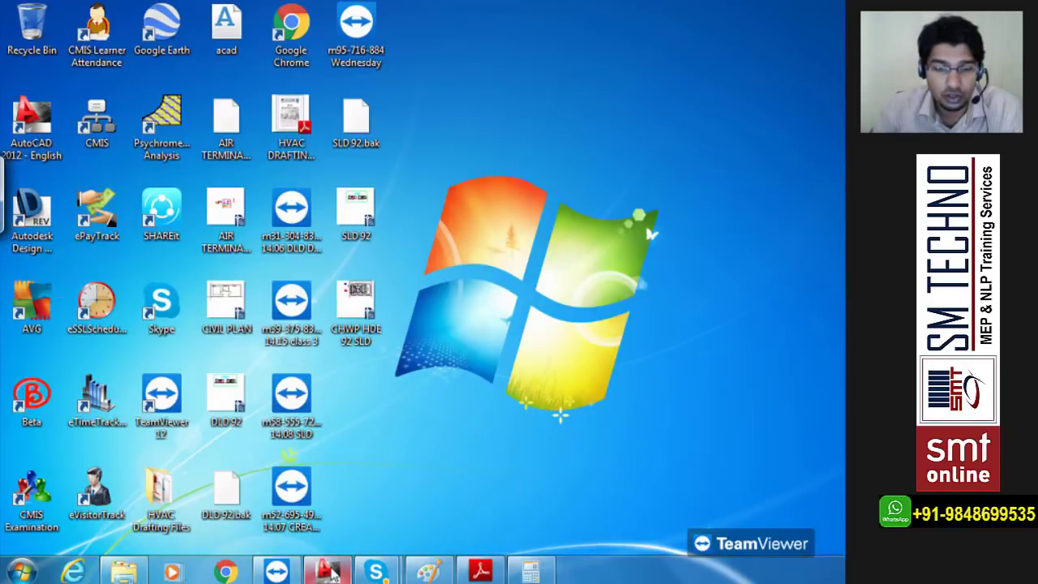
left_click(327, 571)
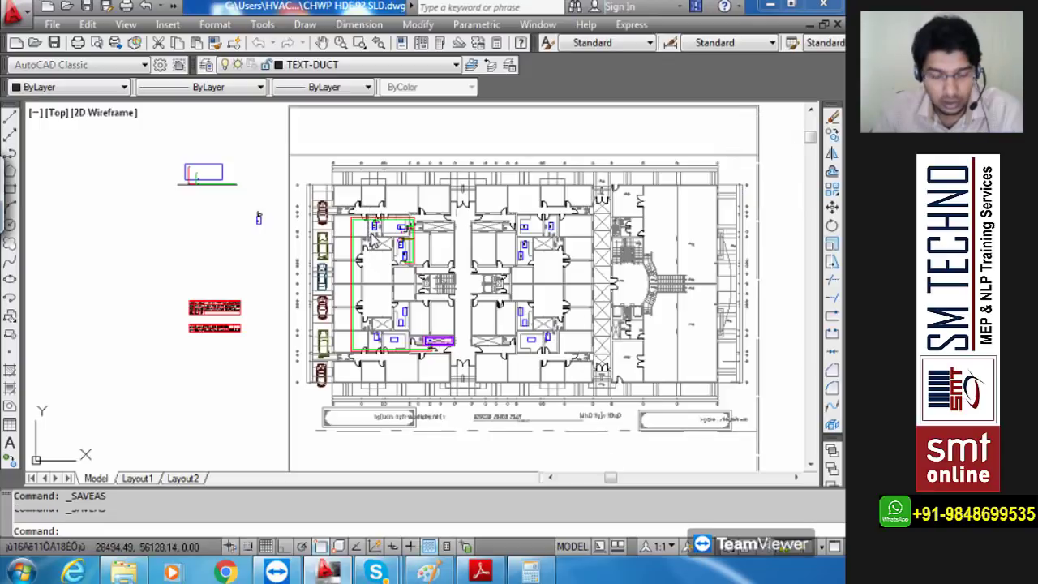
scroll(349, 252, "up", 4)
scroll(415, 274, "down", 3)
middle_click_drag(414, 273, 351, 293)
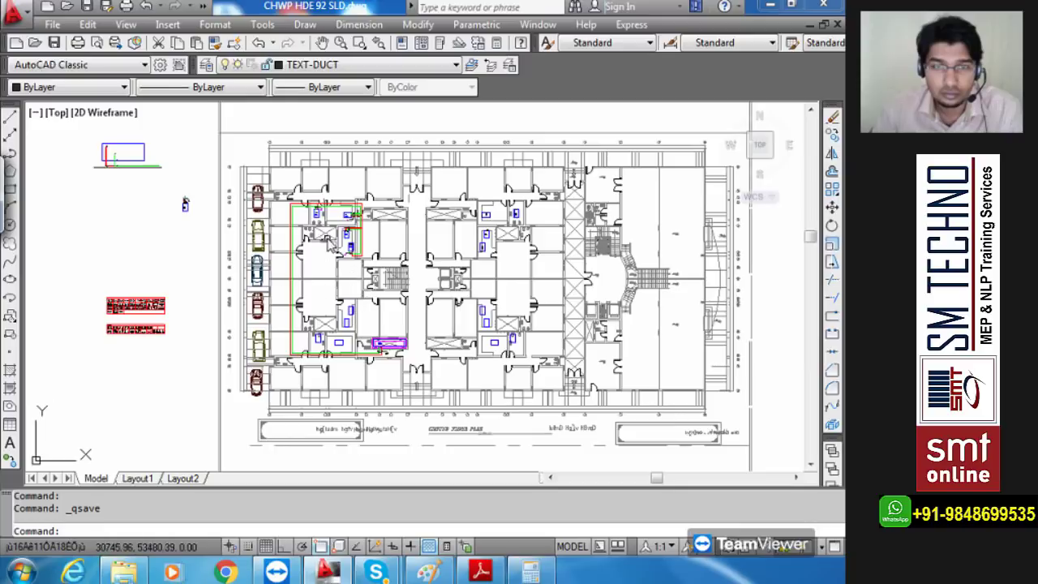
- Examine the chilled water pipe route between the units and the riser shaft in relation to the whole floor plan
scroll(330, 242, "up", 6)
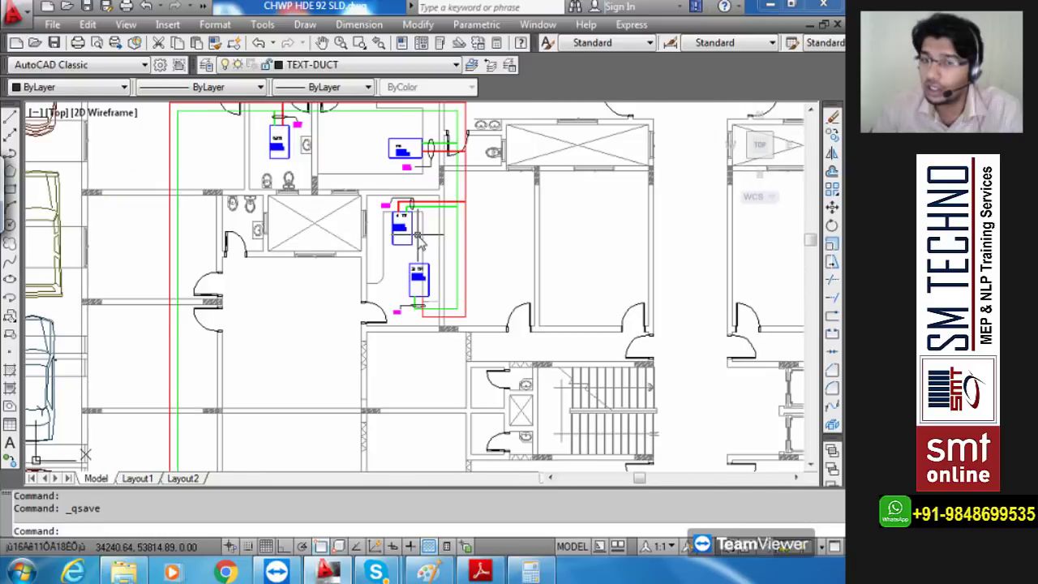
scroll(419, 240, "down", 2)
scroll(415, 235, "down", 2)
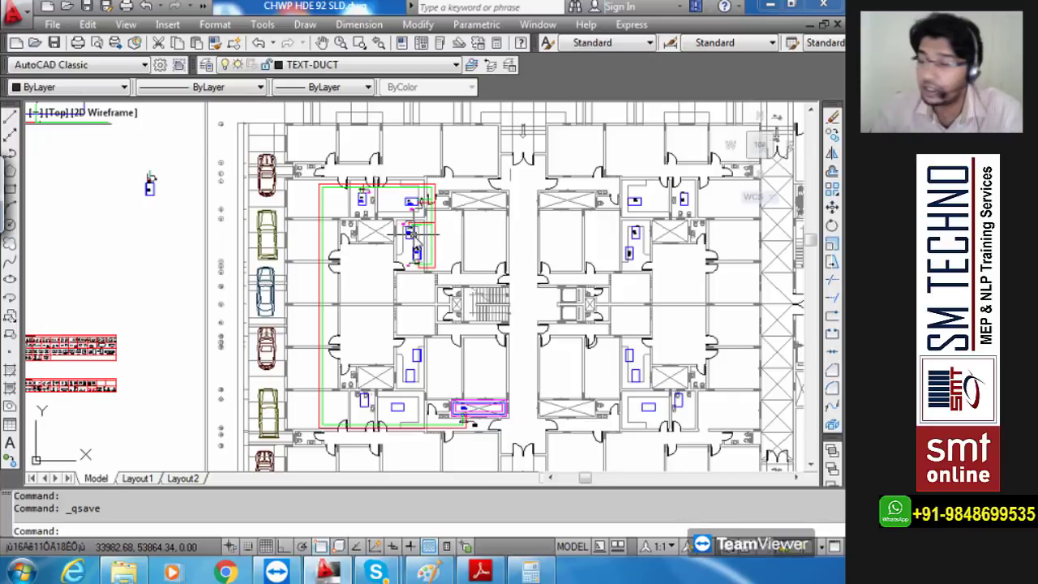
scroll(414, 235, "down", 3)
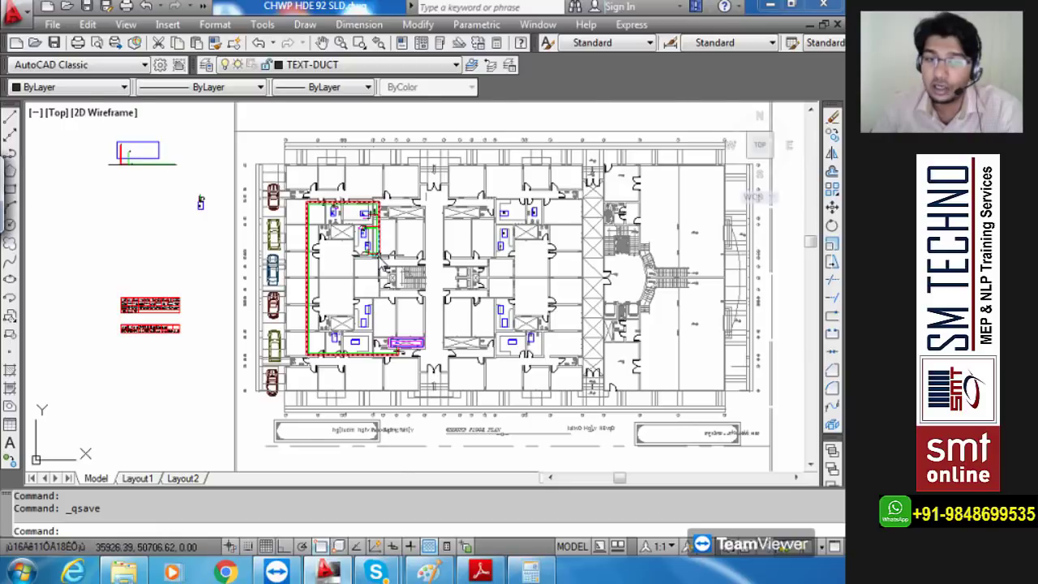
scroll(374, 287, "up", 4)
scroll(380, 268, "down", 2)
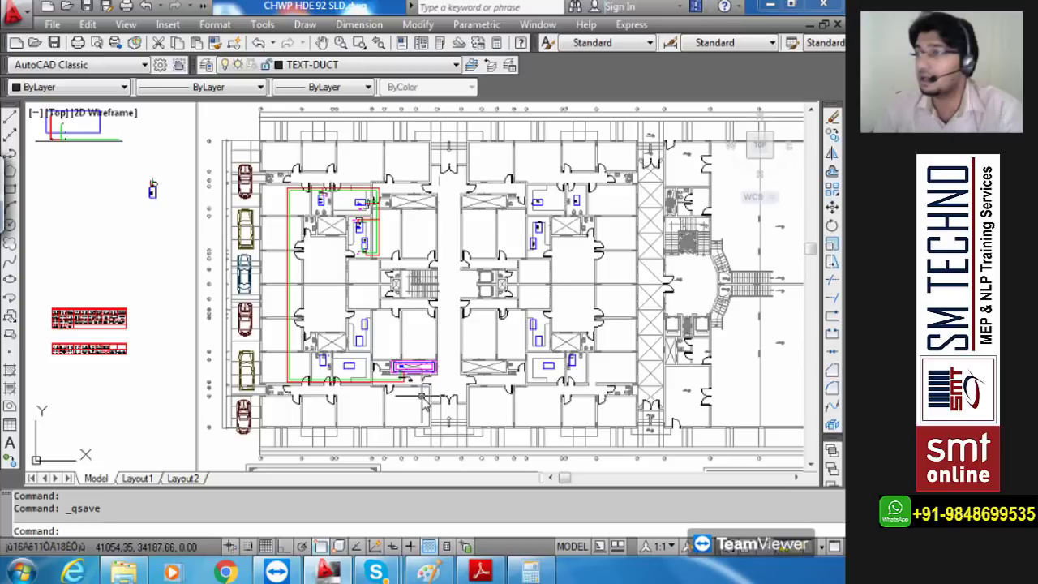
scroll(383, 389, "up", 3)
left_click(458, 357)
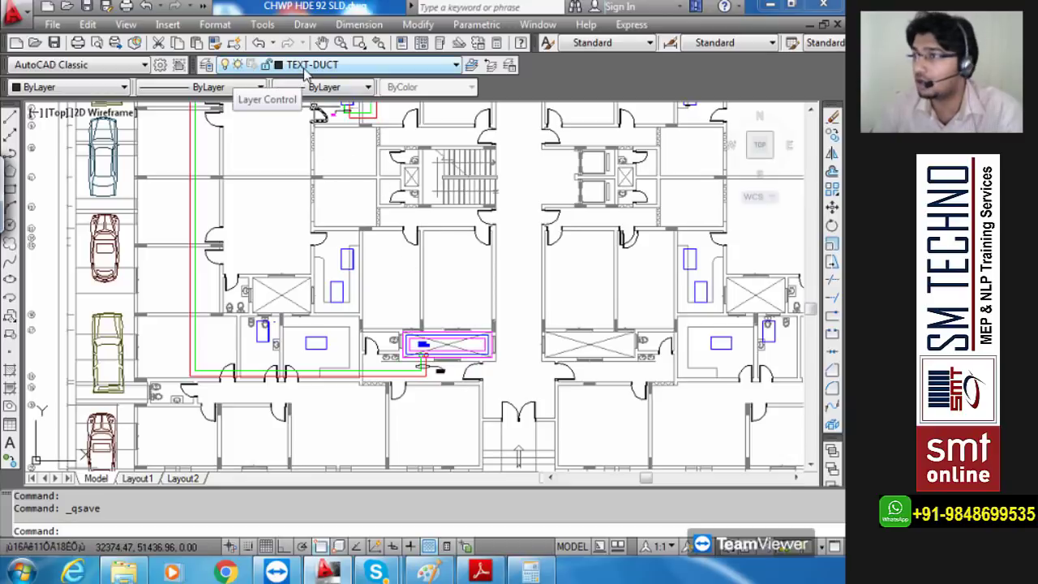
scroll(305, 73, "down", 4)
middle_click_drag(395, 256, 396, 335)
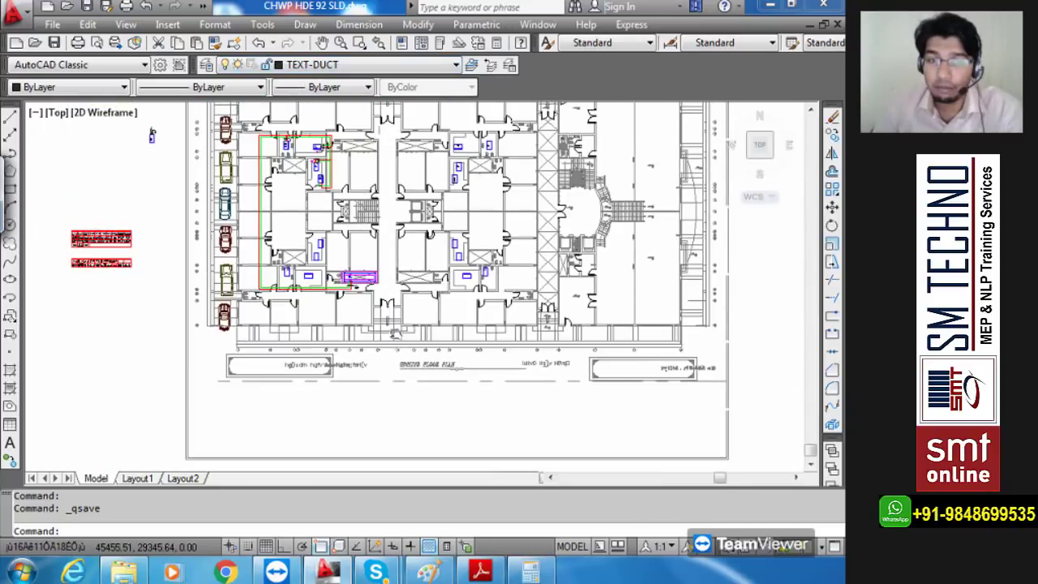
scroll(408, 303, "down", 3)
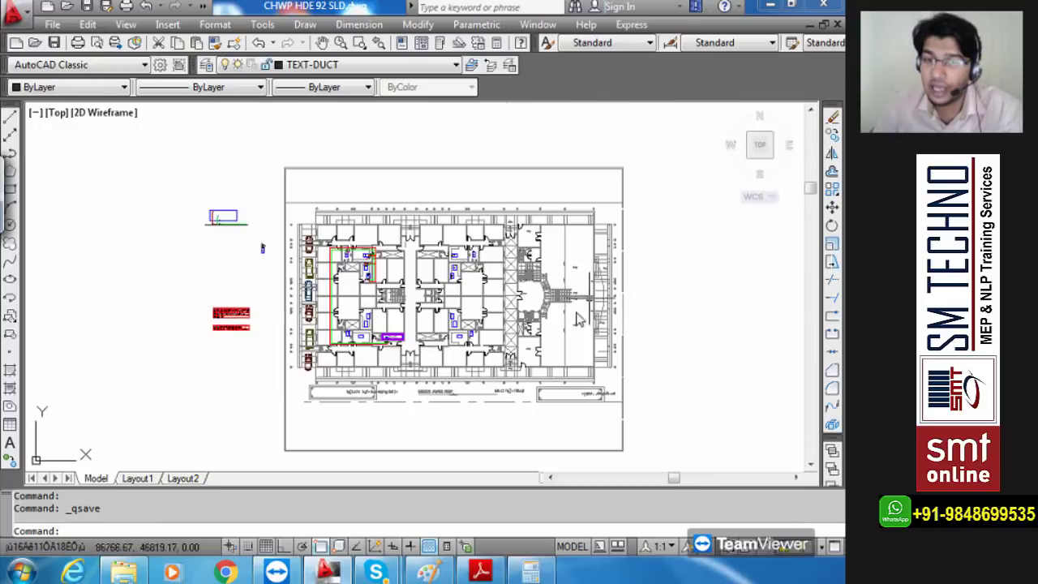
scroll(596, 353, "up", 2)
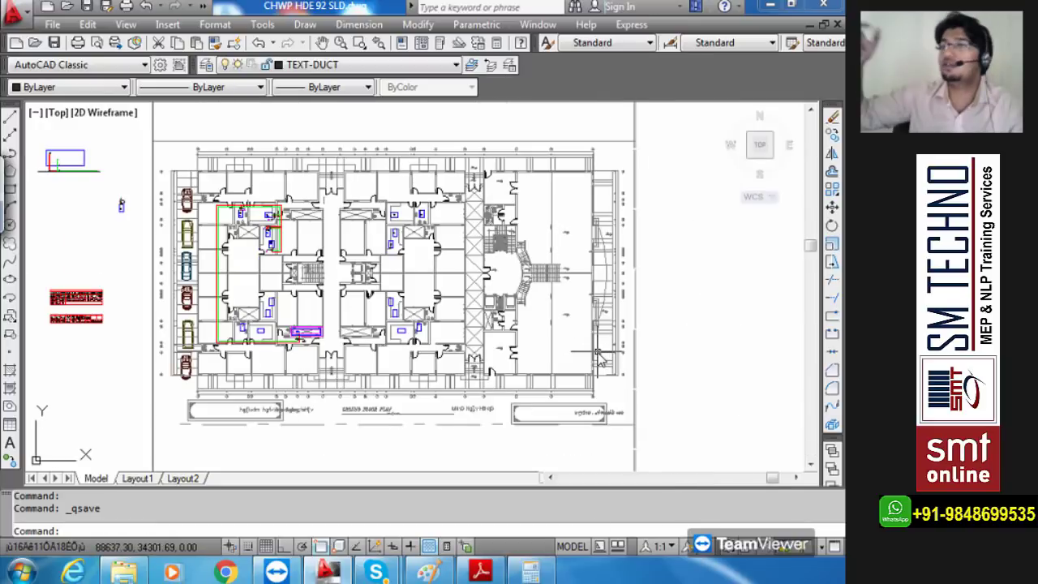